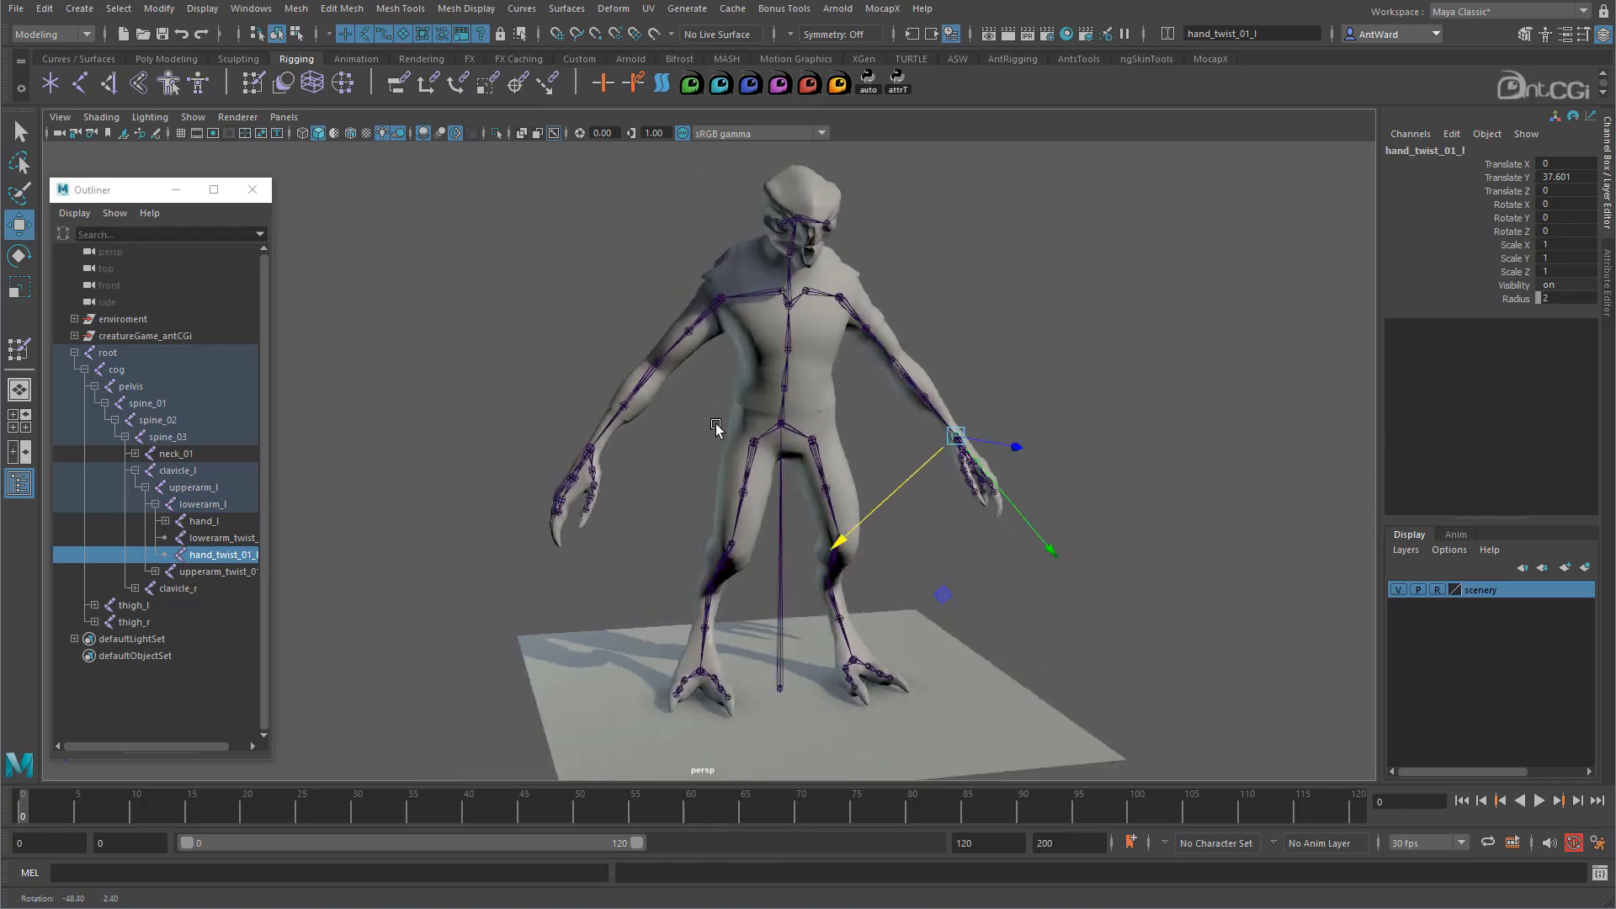
# Select the twist joint at the creature's right wrist
pyautogui.click(615, 440)
pyautogui.click(616, 440)
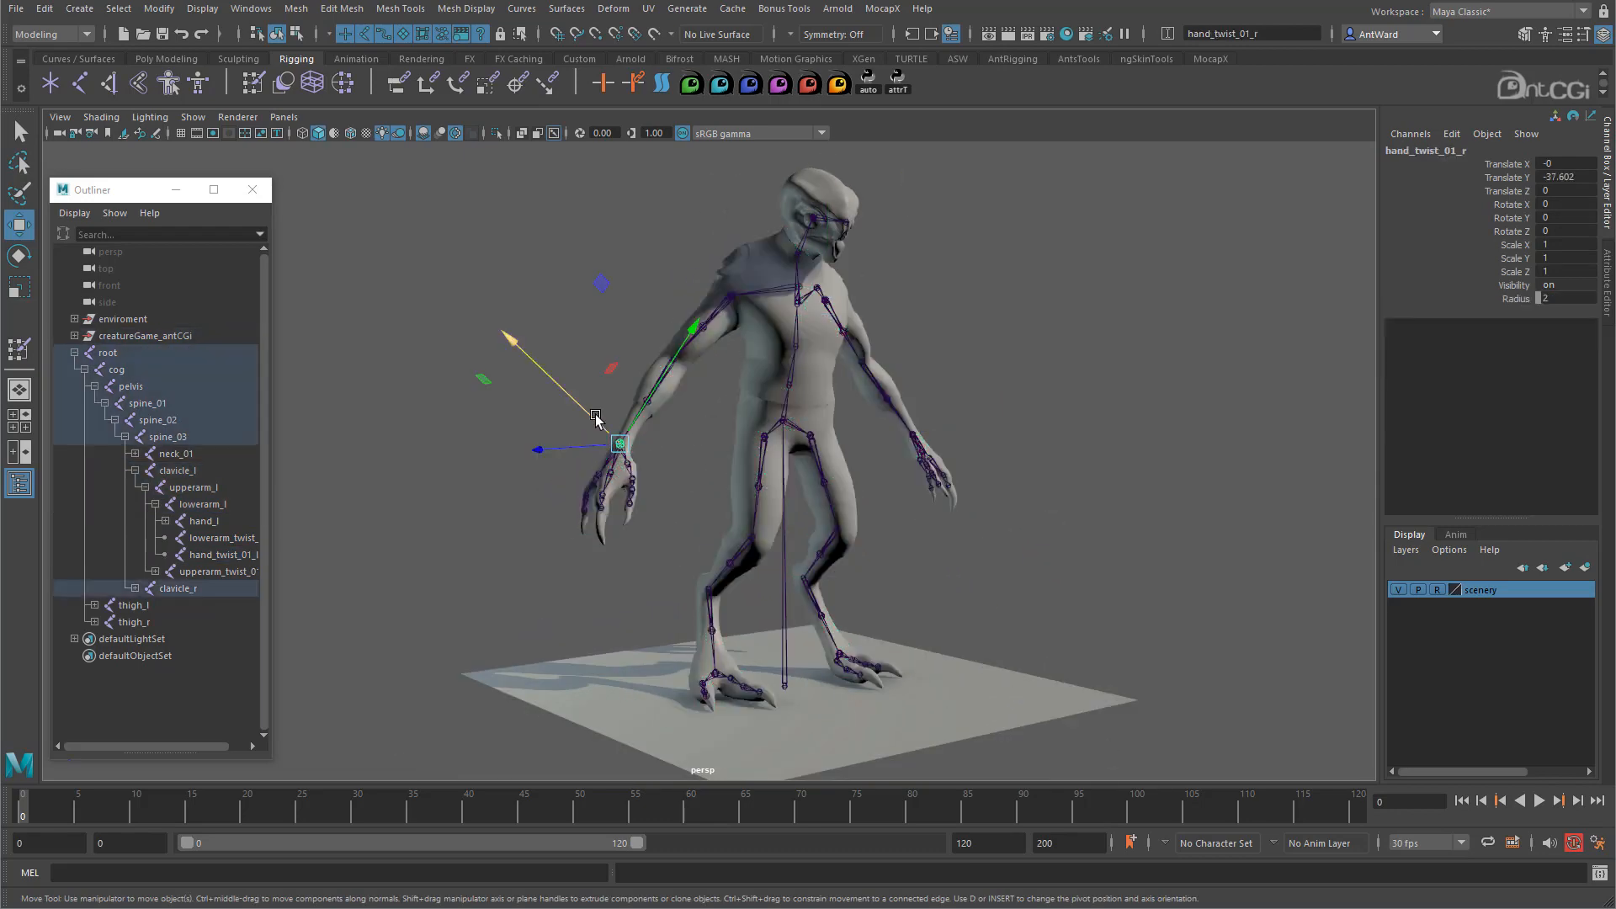
pyautogui.hotkey('ctrl', 'z')
# Move the foot_twist_01_l joint out beside the left foot and select its parent calf_l to inspect the joint's connection
pyautogui.keyDown('alt'); pyautogui.moveTo(975, 590); pyautogui.dragTo(765, 600); pyautogui.keyUp('alt')
pyautogui.keyDown('alt'); pyautogui.moveTo(765, 600); pyautogui.dragTo(769, 454, button='middle'); pyautogui.keyUp('alt')
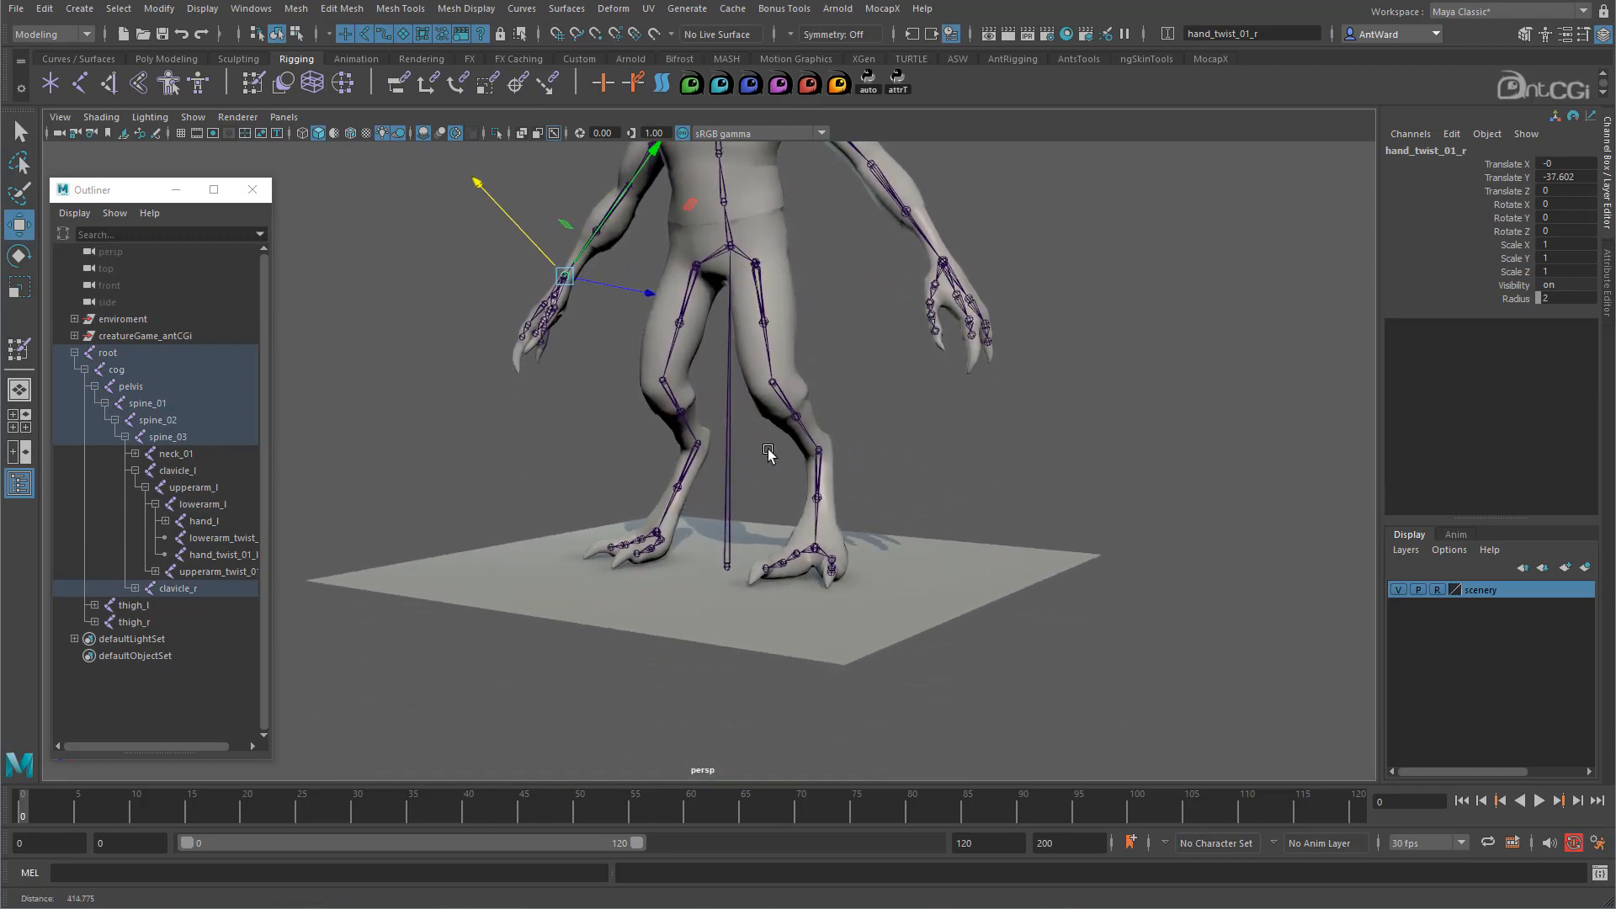
pyautogui.keyDown('alt'); pyautogui.moveTo(768, 454); pyautogui.dragTo(926, 598, button='right'); pyautogui.keyUp('alt')
pyautogui.keyDown('alt'); pyautogui.moveTo(927, 598); pyautogui.dragTo(1020, 653); pyautogui.keyUp('alt')
pyautogui.click(891, 637)
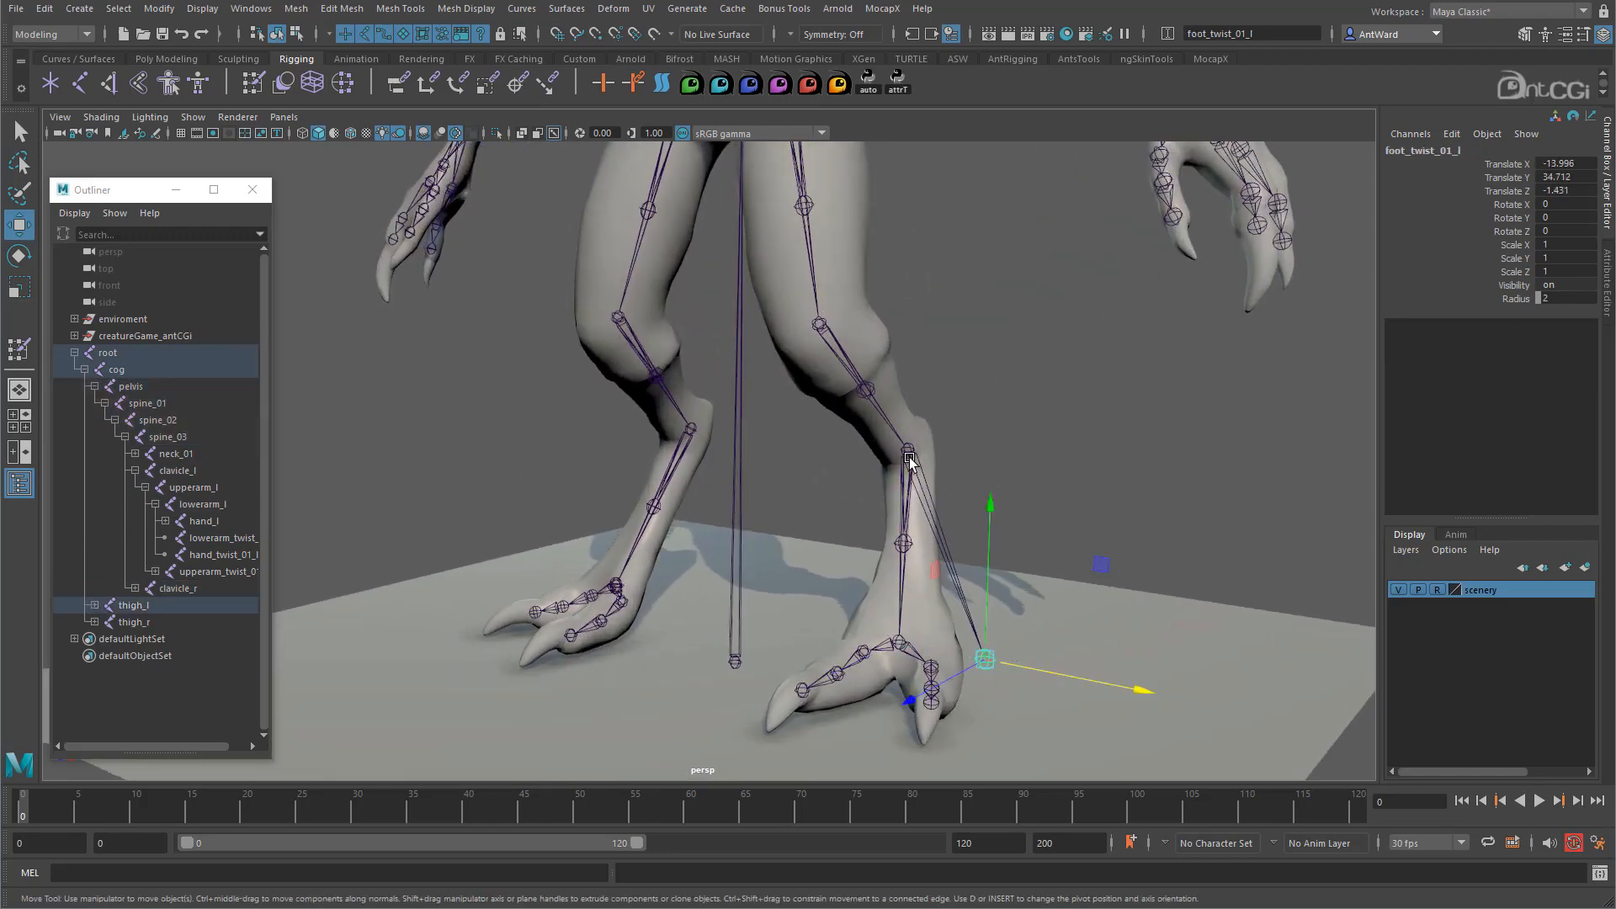
pyautogui.click(909, 461)
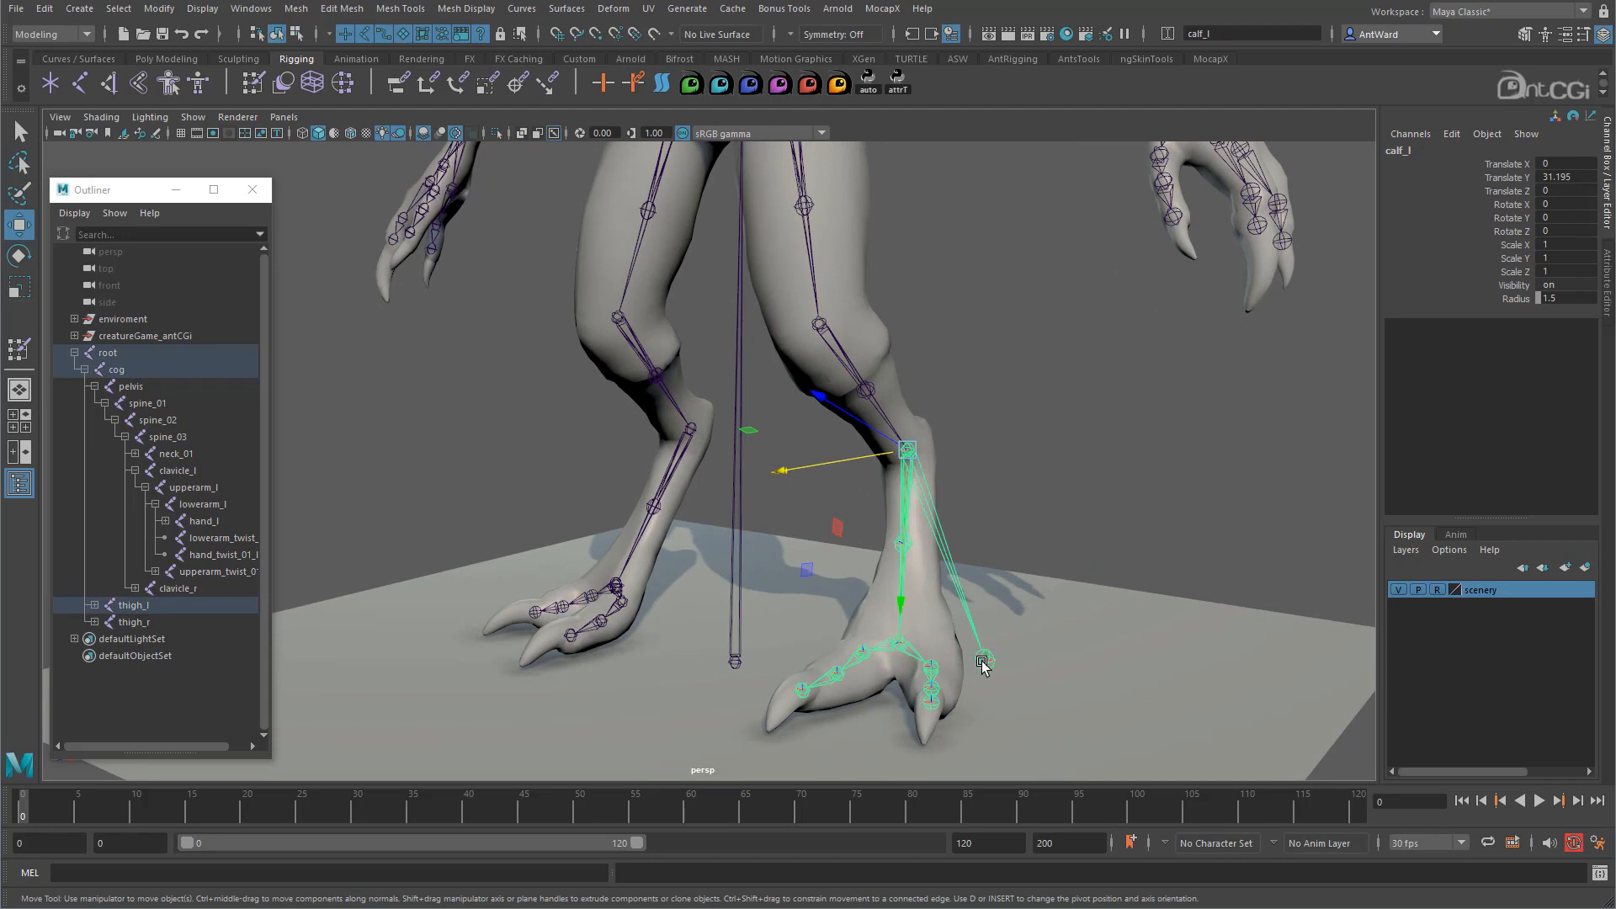
# Move the foot_twist_01_r joint away from the right foot and select its parent calf_r
pyautogui.click(620, 589)
pyautogui.moveTo(653, 599); pyautogui.dragTo(613, 591)
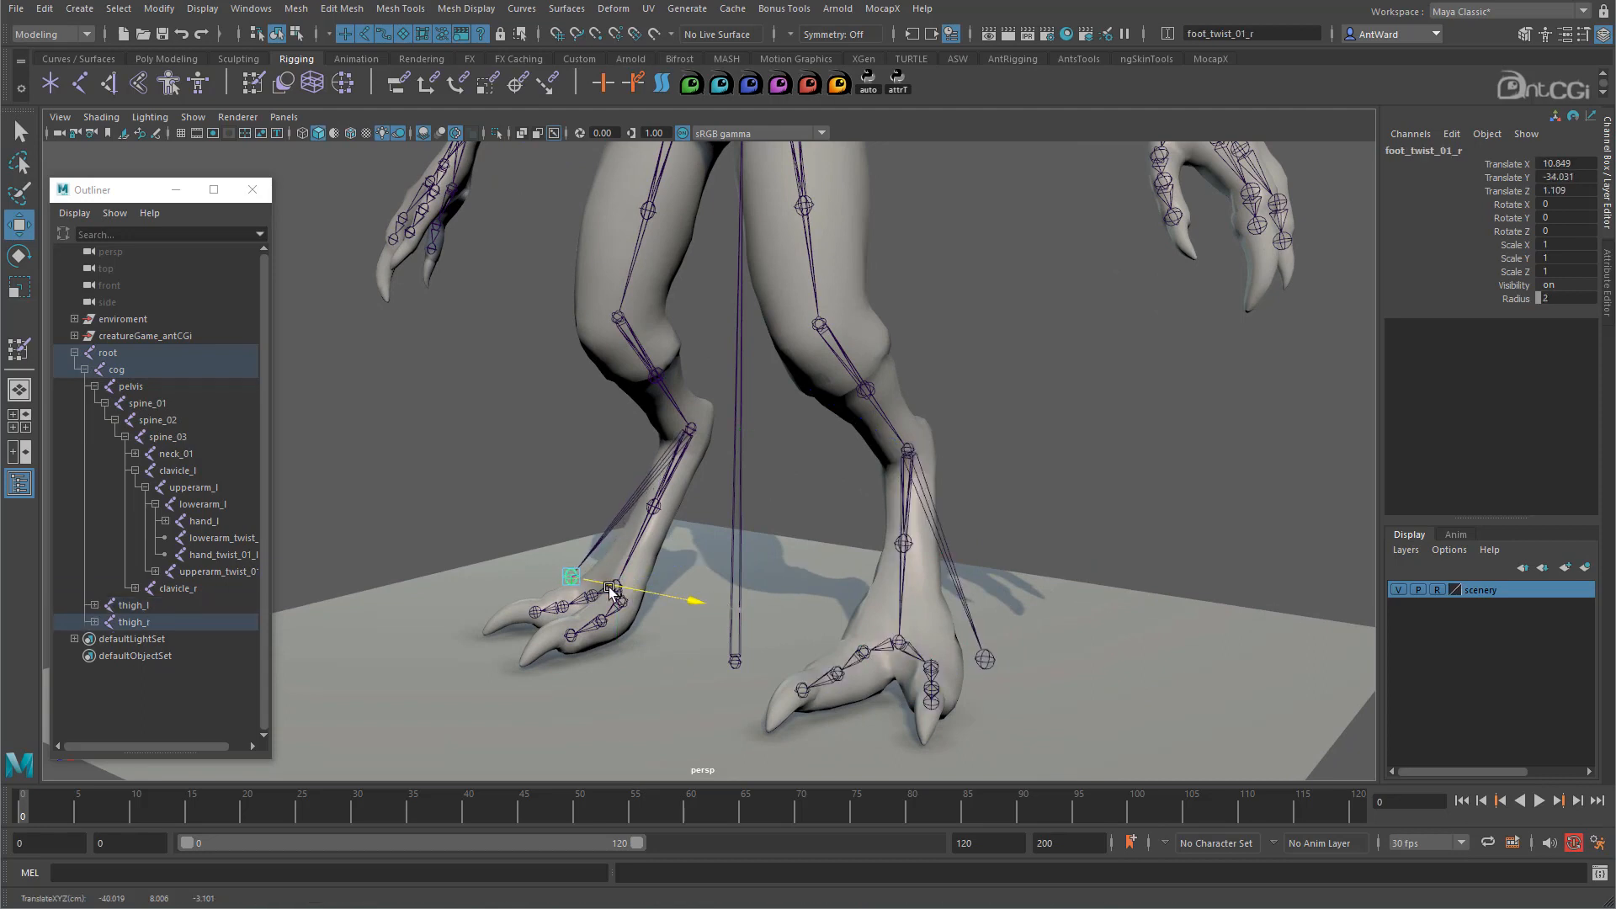
pyautogui.click(682, 434)
pyautogui.keyDown('alt'); pyautogui.moveTo(681, 434); pyautogui.dragTo(741, 496); pyautogui.keyUp('alt')
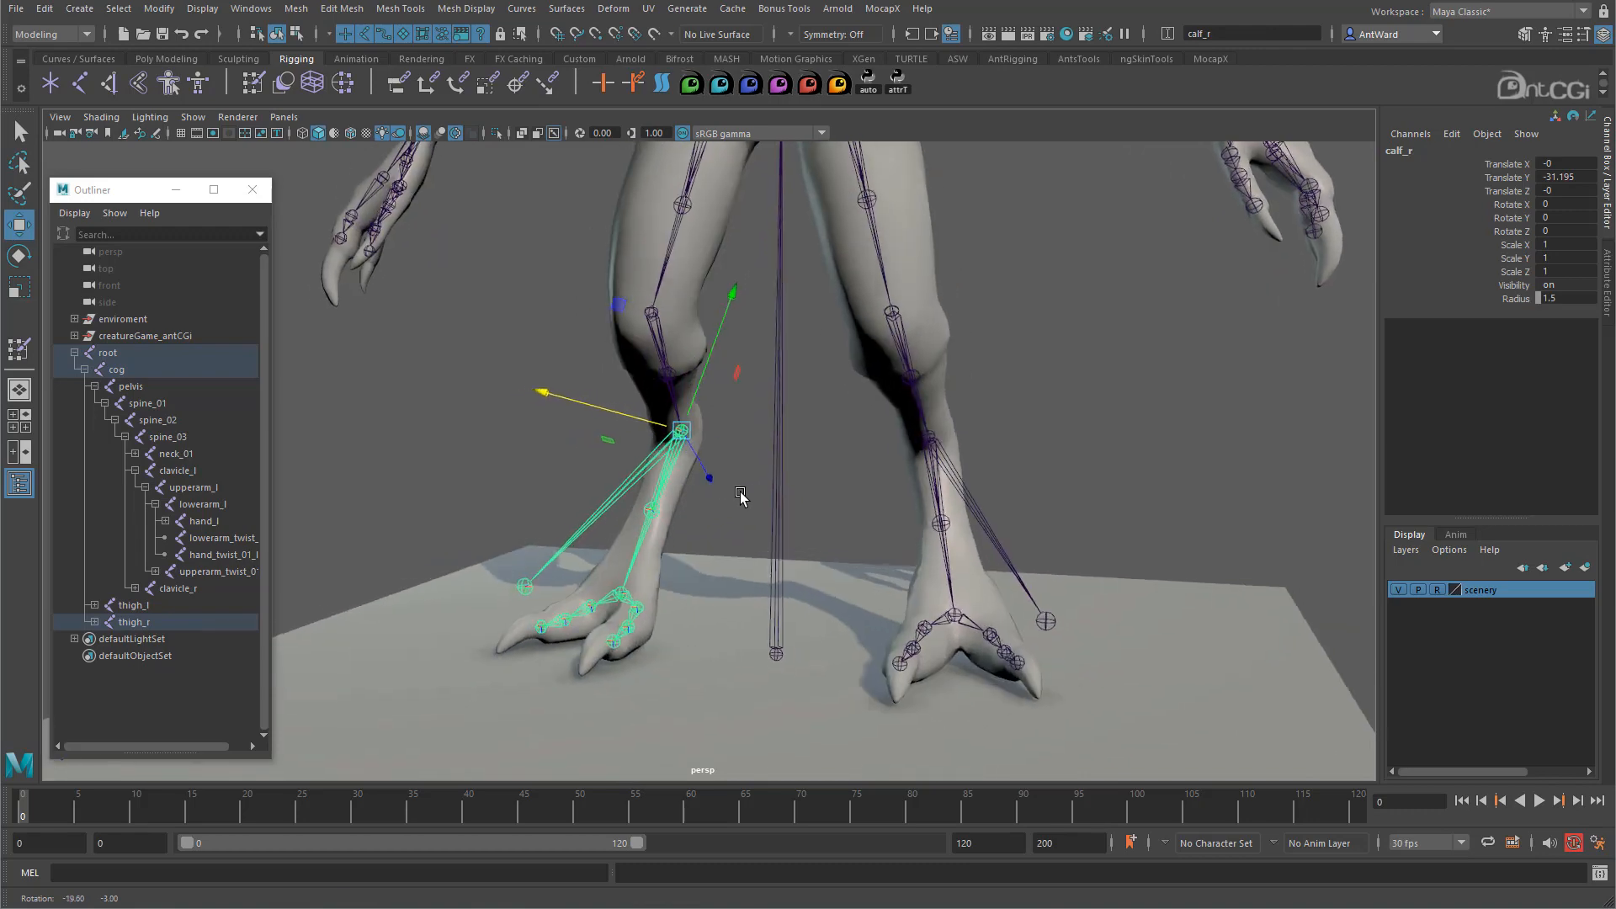
# Undo the moves and selections made on both foot twist joints
pyautogui.hotkey('ctrl', 'z')
pyautogui.hotkey('ctrl', 'z')
pyautogui.hotkey('ctrl', 'z')
pyautogui.hotkey('ctrl', 'z')
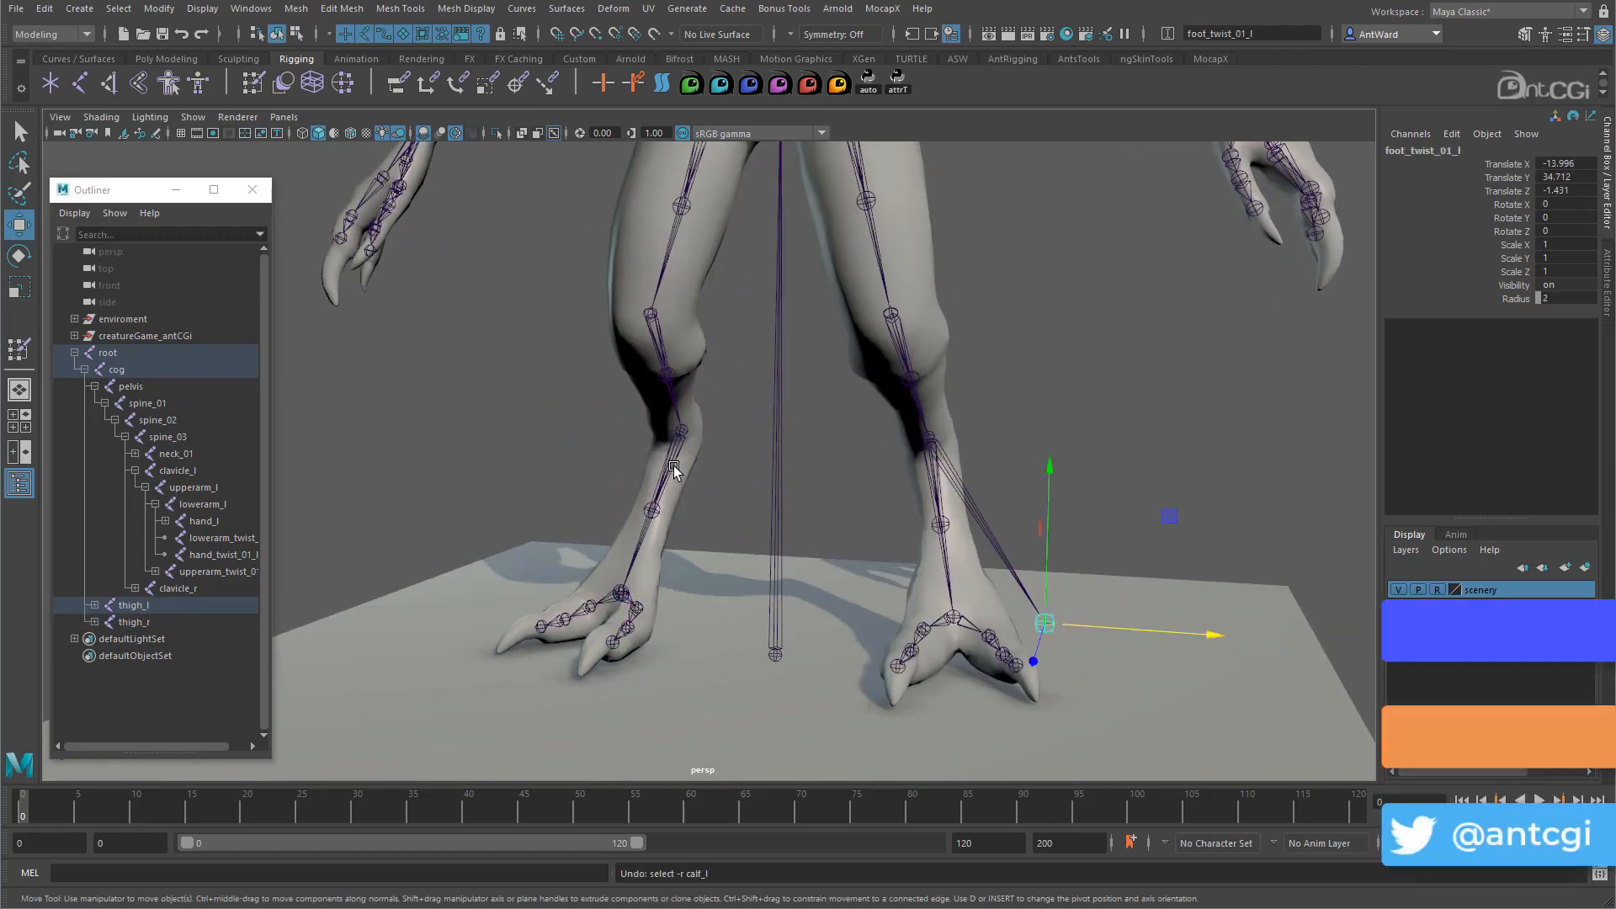
pyautogui.hotkey('ctrl', 'z')
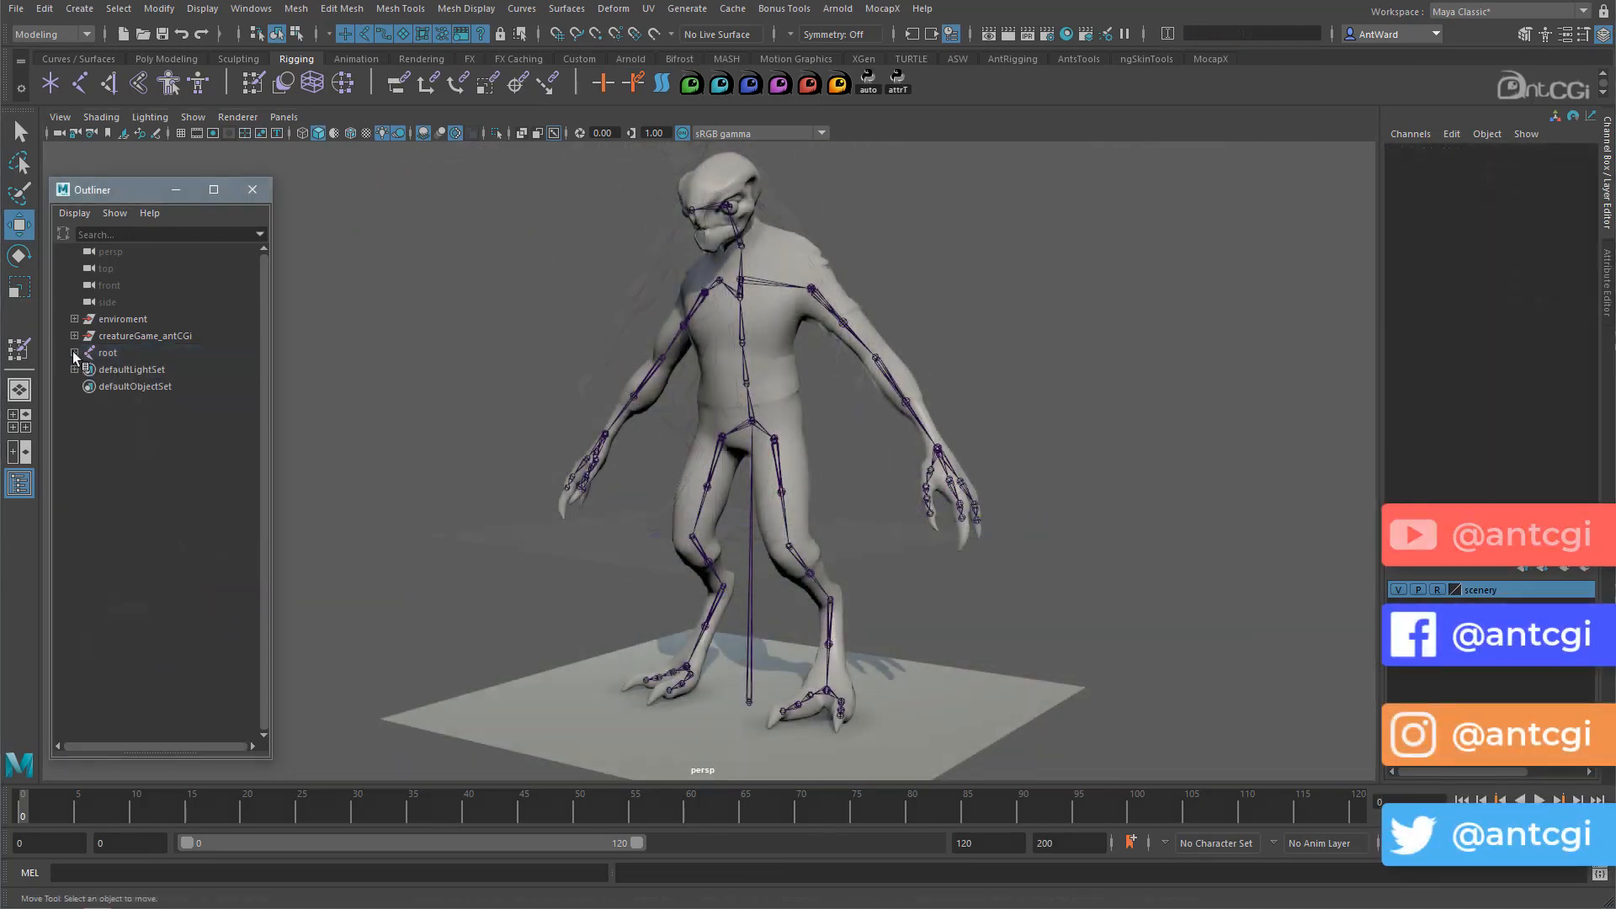
# Rotate the left upper arm joint to raise the arm's joint chain away from the mesh
pyautogui.click(852, 338)
pyautogui.press('e')
pyautogui.moveTo(939, 347); pyautogui.dragTo(946, 268)
# Delete the construction history of the body_game mesh and clear the selection
pyautogui.click(907, 368)
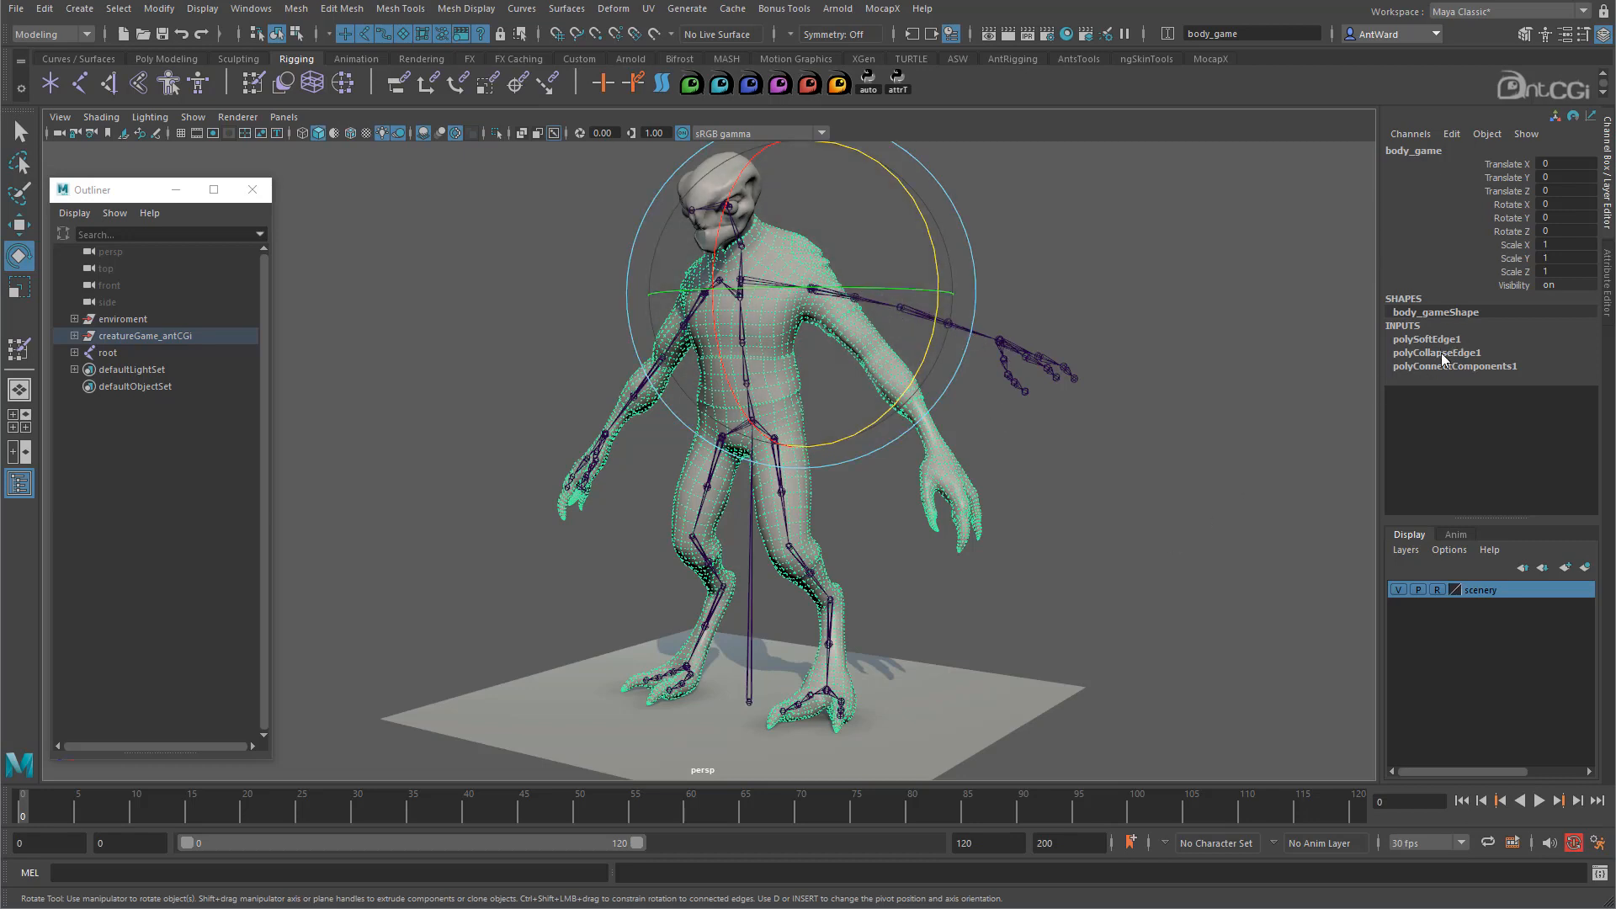
pyautogui.click(44, 9)
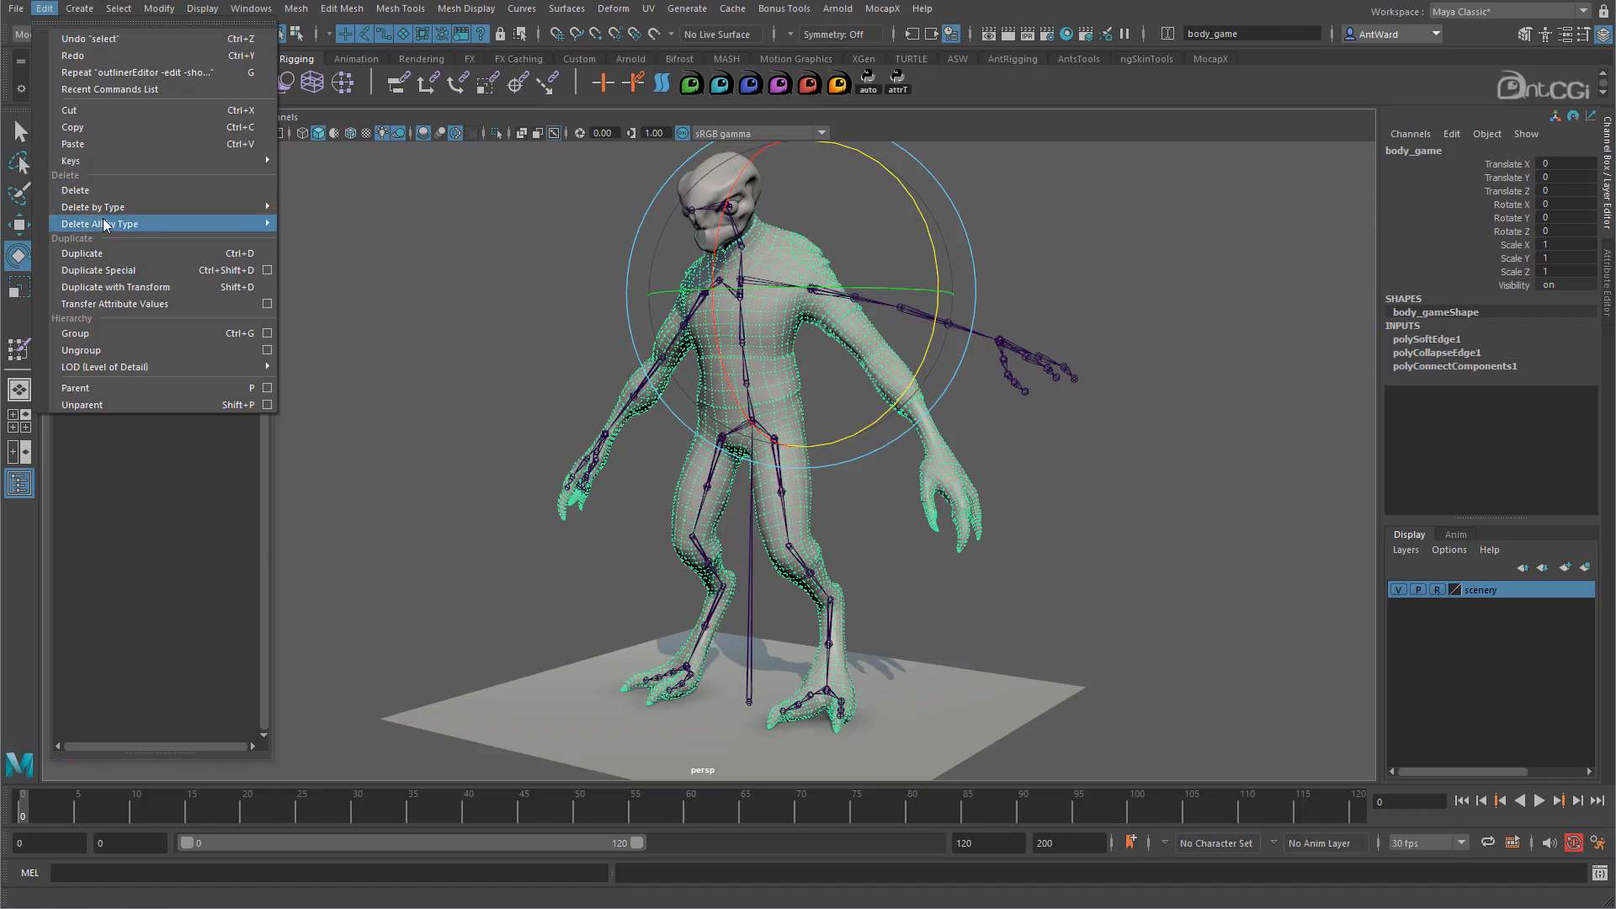
pyautogui.moveTo(103, 224)
pyautogui.click(301, 207)
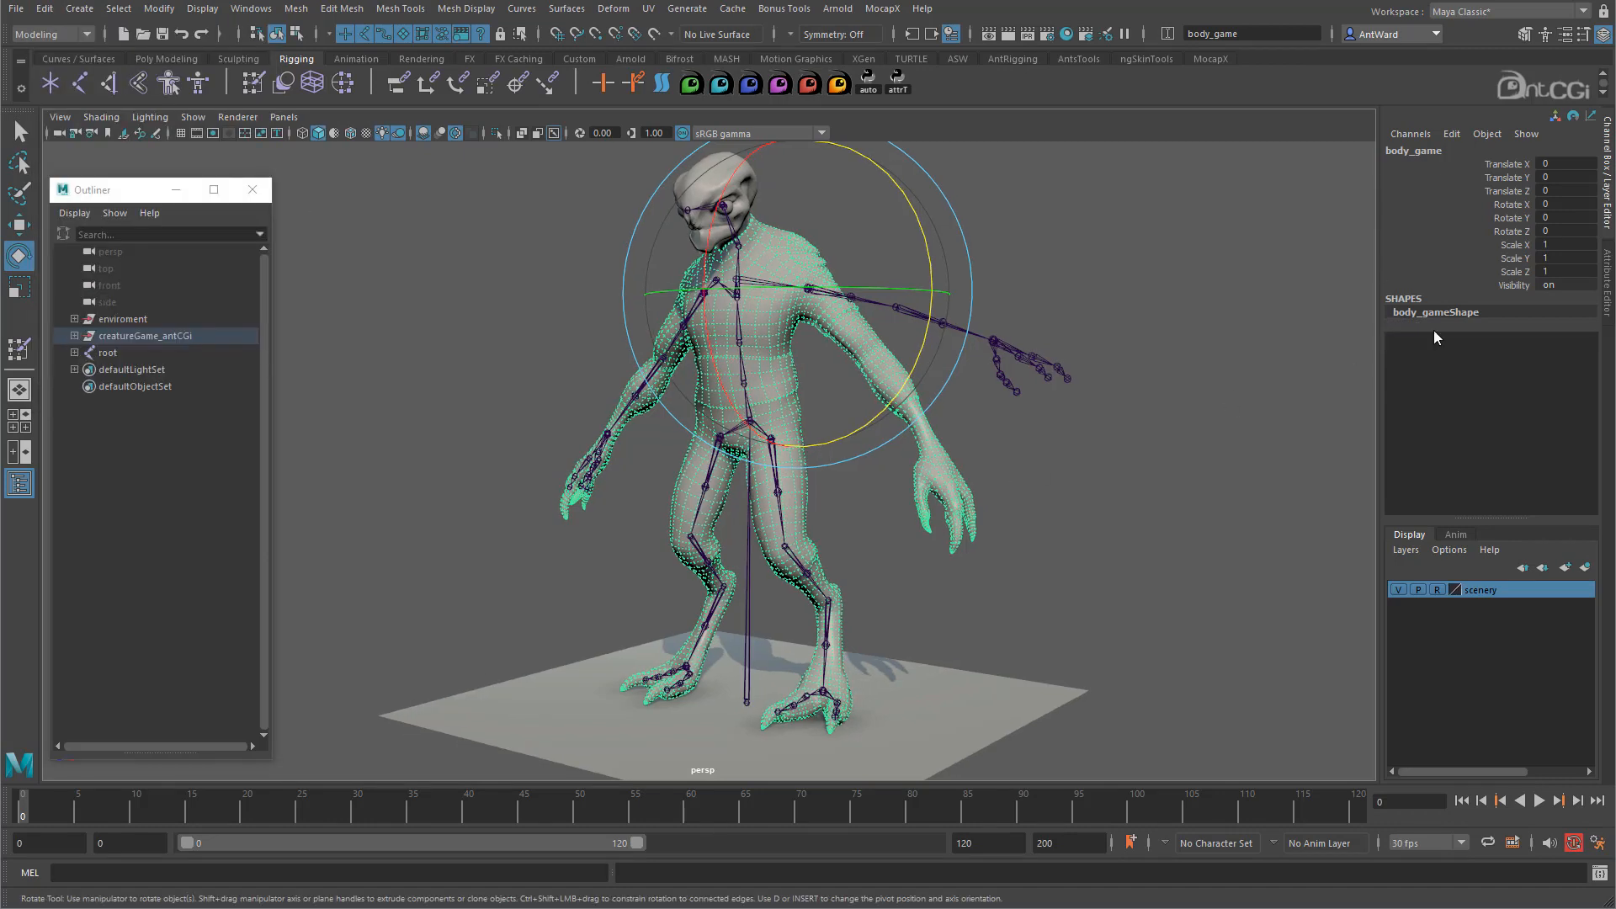
pyautogui.click(1038, 392)
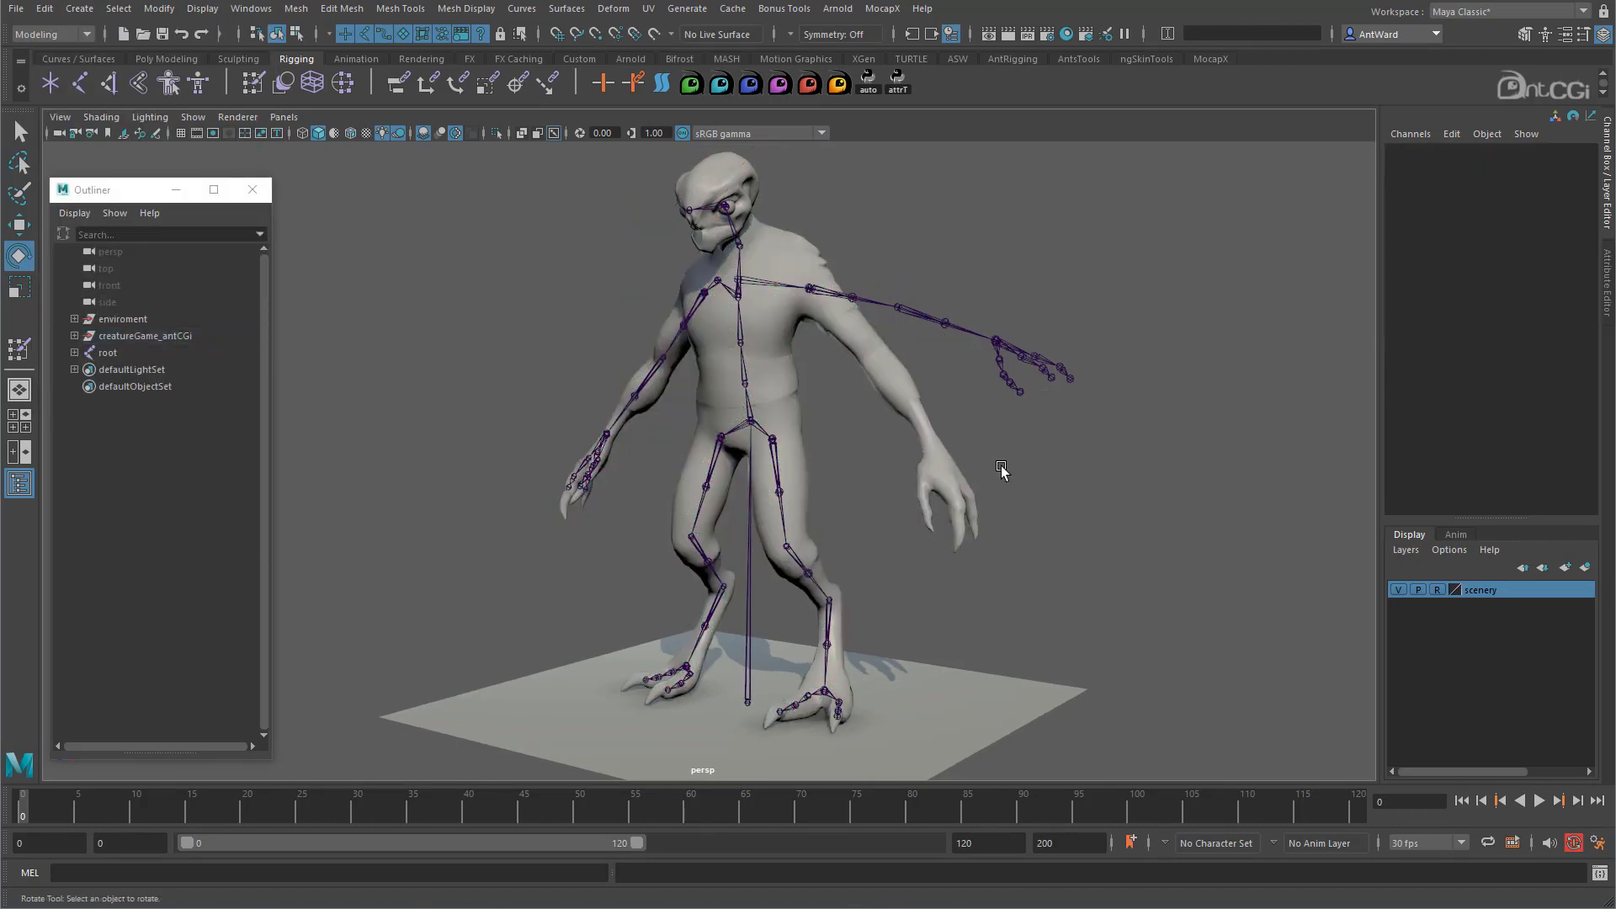
# Return the skeleton to its rest pose by applying Assume Preferred Angle from the cog joint
pyautogui.keyDown('alt'); pyautogui.moveTo(993, 464); pyautogui.dragTo(1012, 467); pyautogui.keyUp('alt')
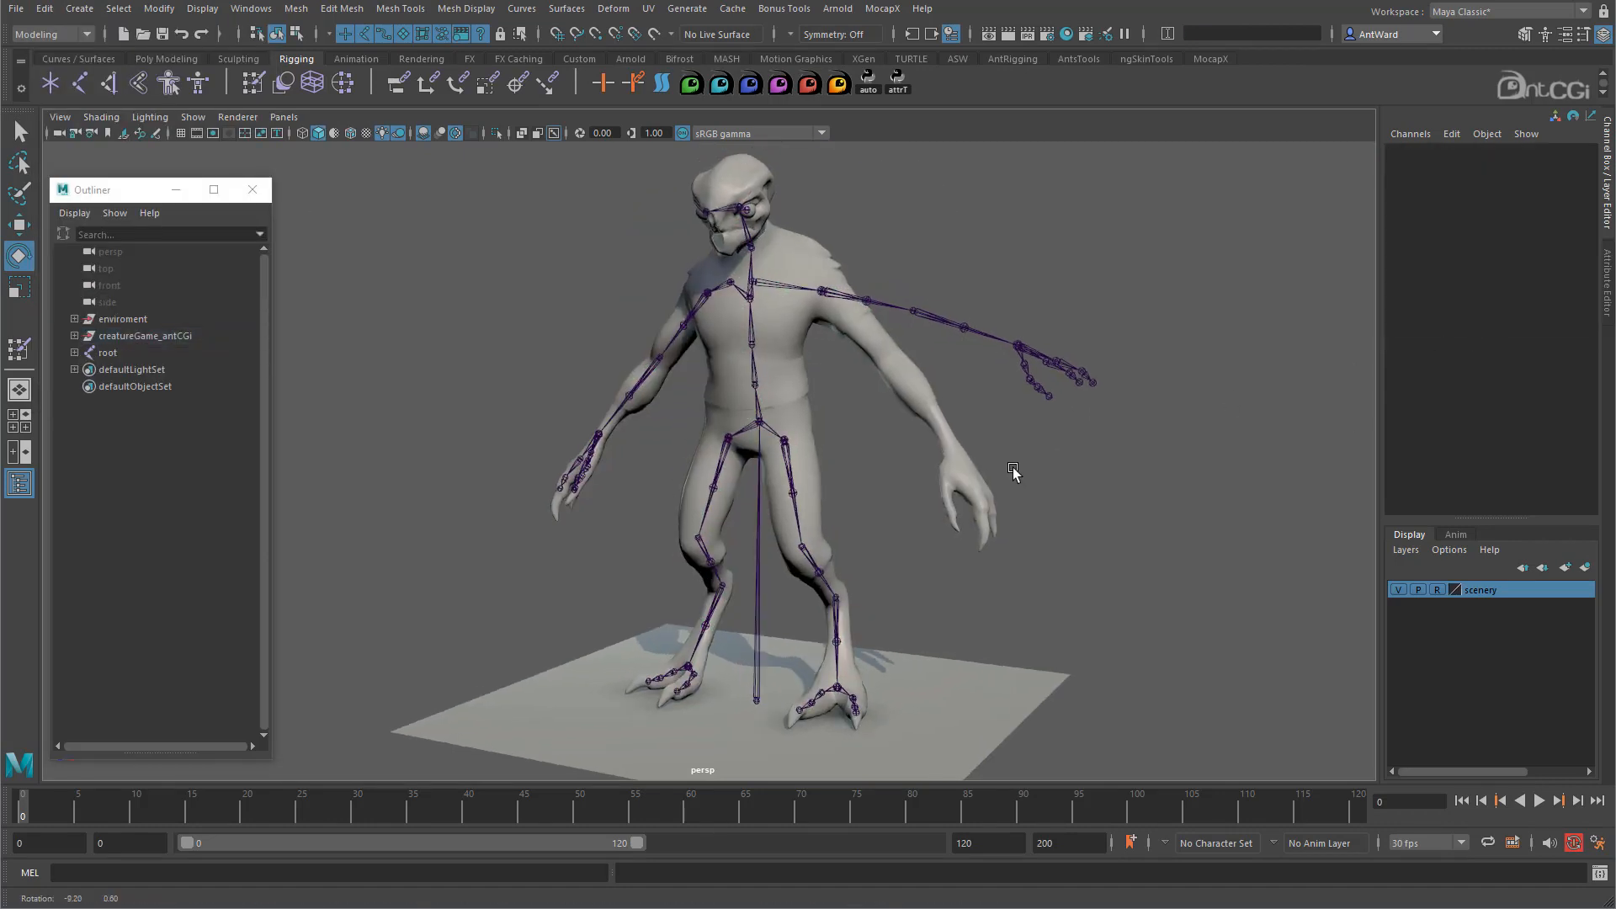
pyautogui.rightClick(769, 427)
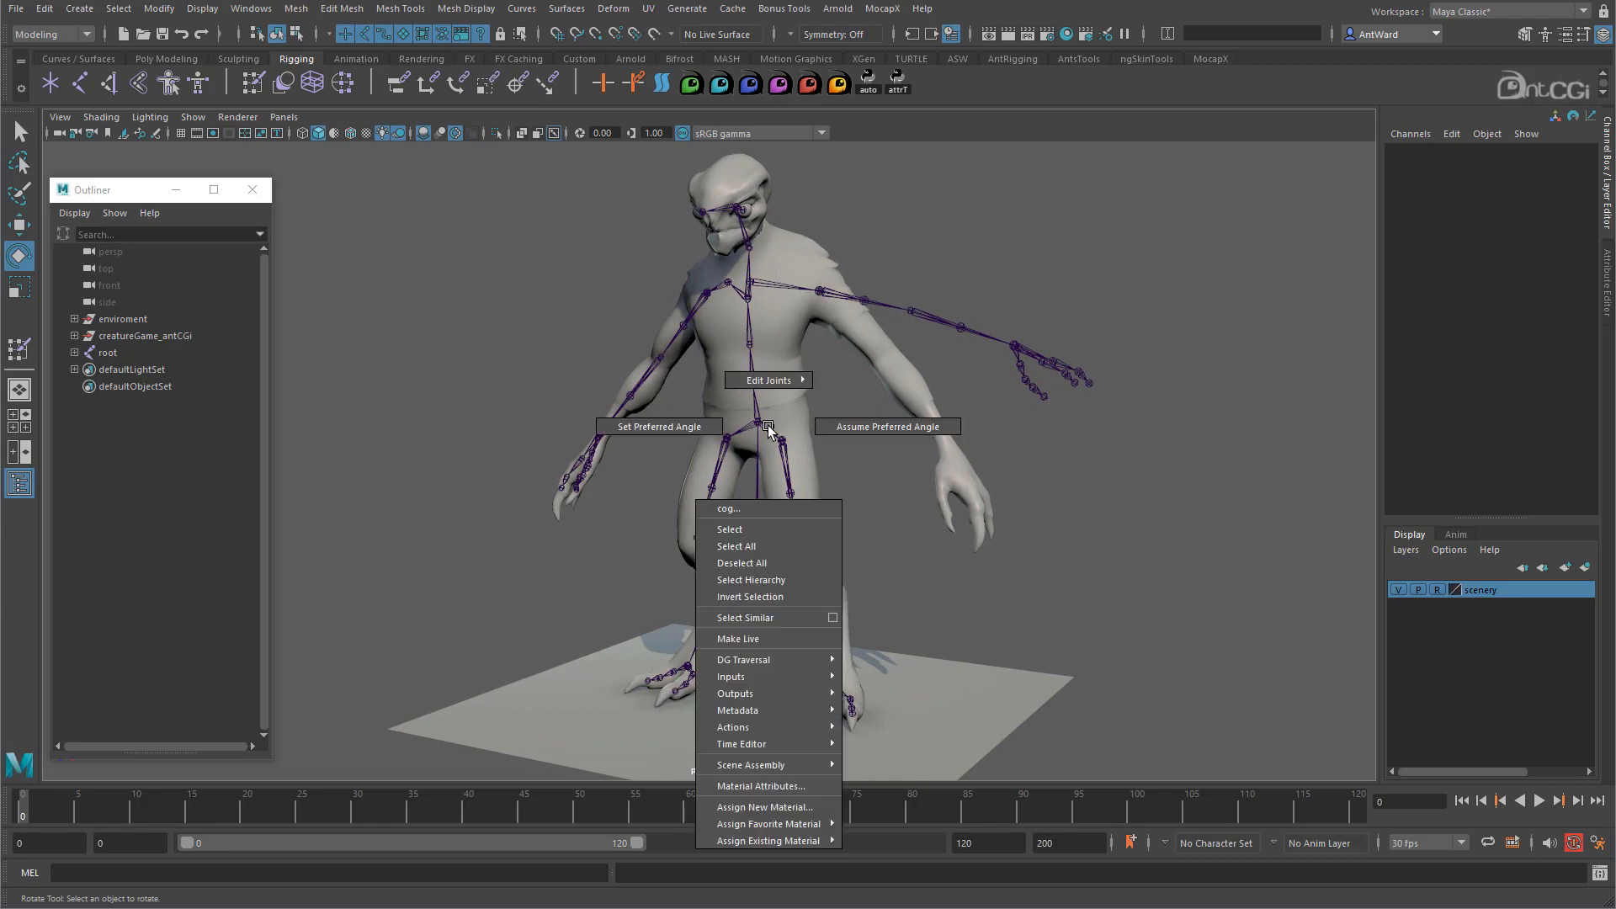
pyautogui.click(851, 424)
pyautogui.keyDown('alt'); pyautogui.moveTo(782, 421); pyautogui.dragTo(855, 446); pyautogui.keyUp('alt')
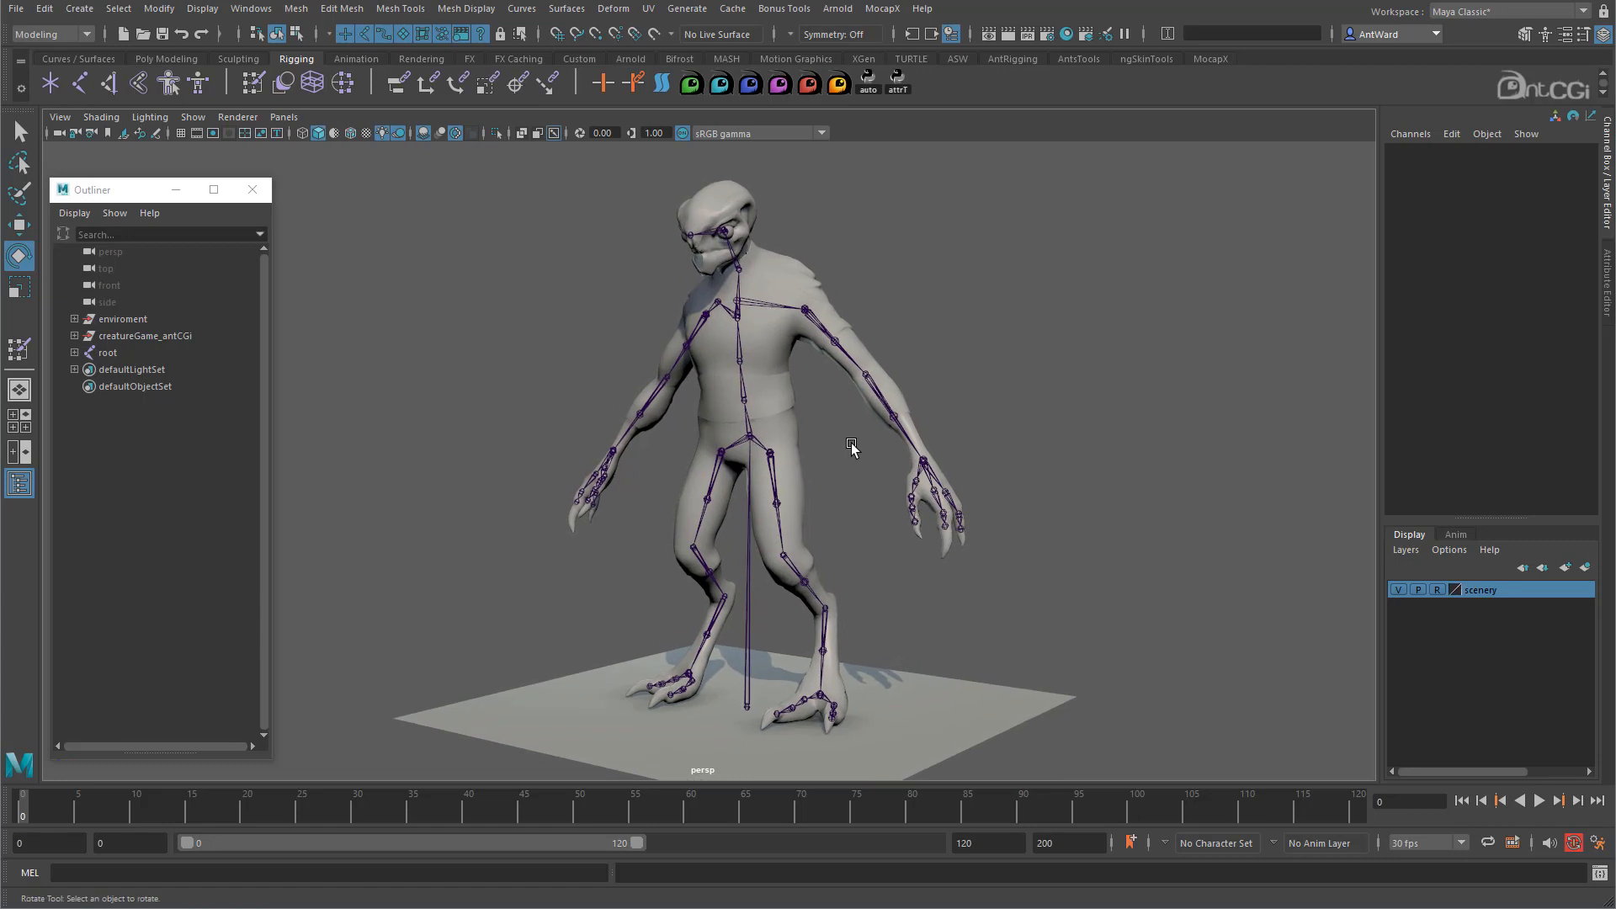
# Expand the complete root joint hierarchy in the Outliner and select every joint in it
pyautogui.click(749, 506)
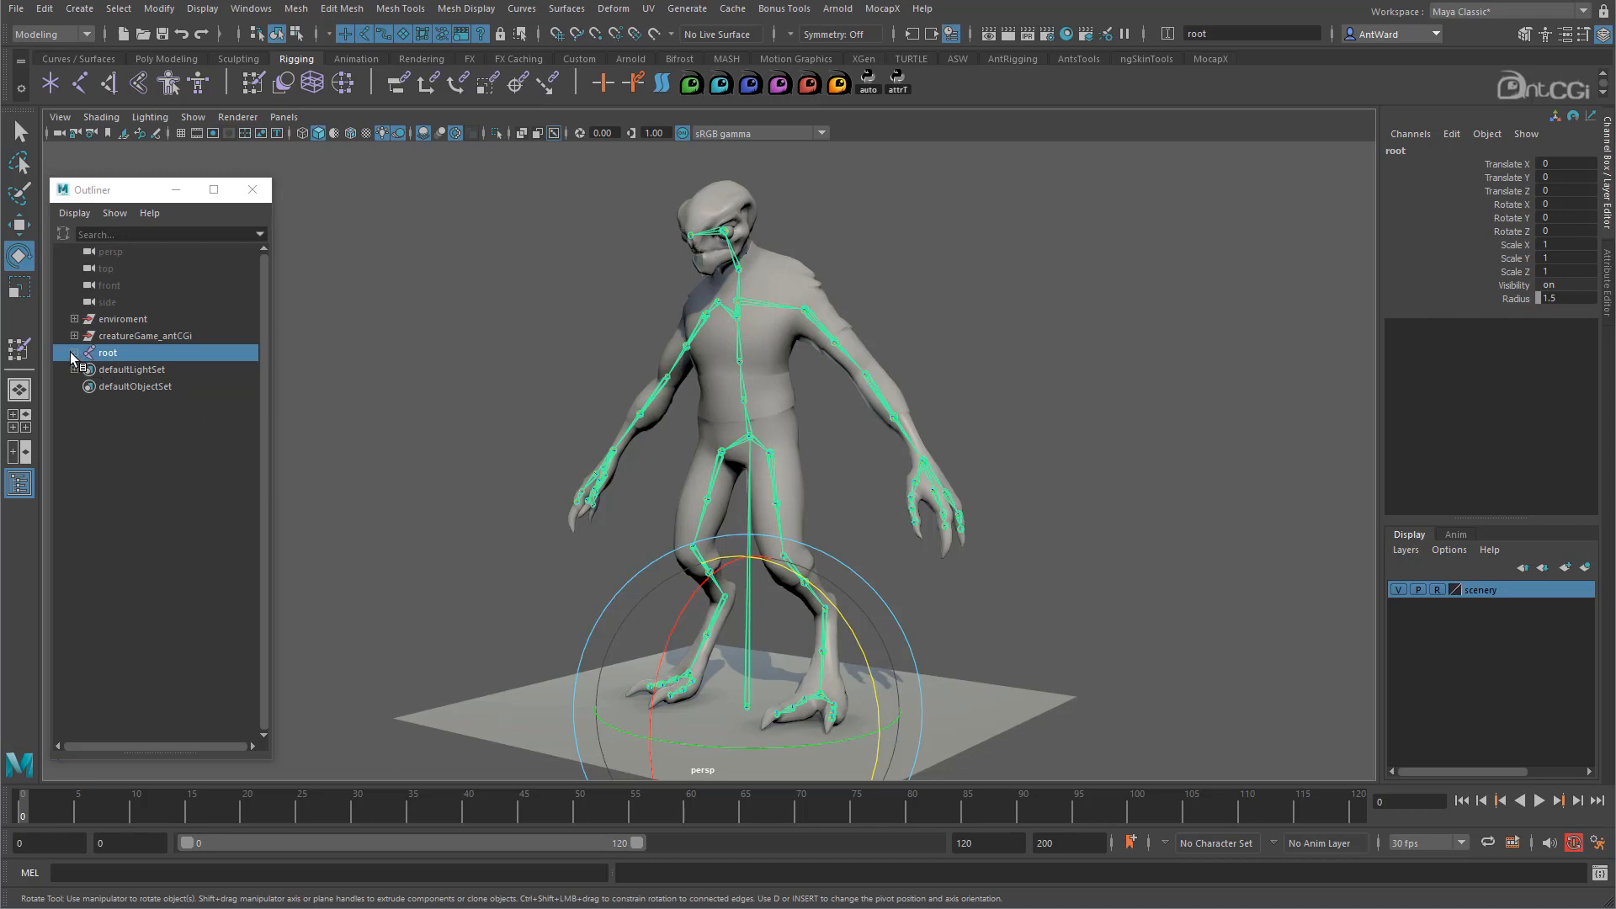
pyautogui.keyDown('alt'); pyautogui.moveTo(851, 434); pyautogui.dragTo(869, 439); pyautogui.keyUp('alt')
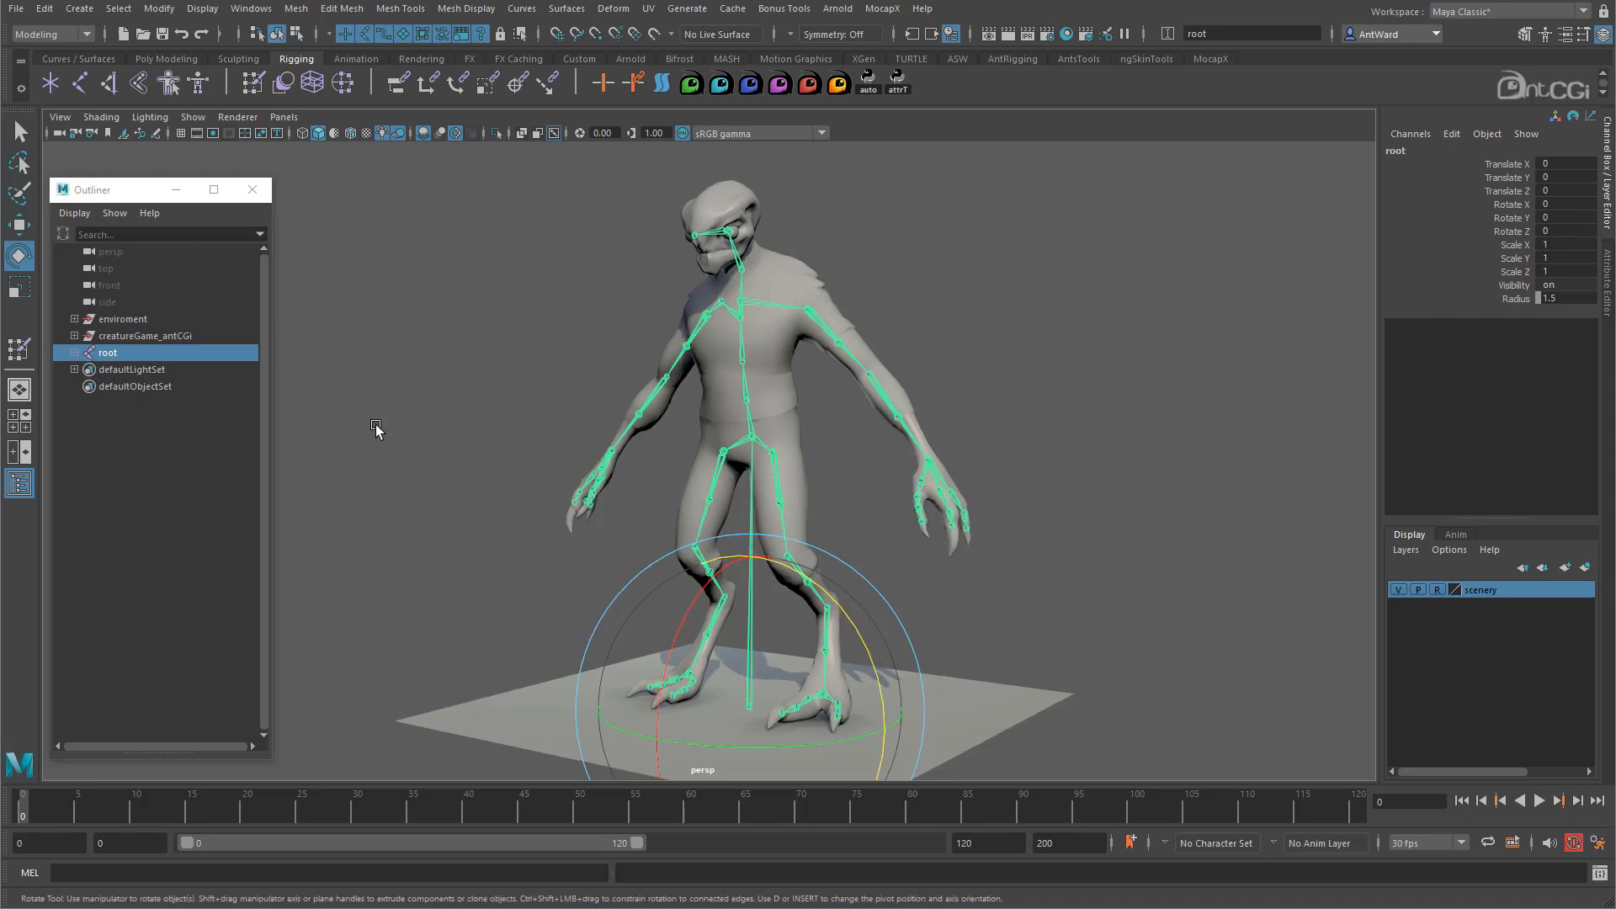
pyautogui.keyDown('shift'); pyautogui.click(74, 352); pyautogui.keyUp('shift')
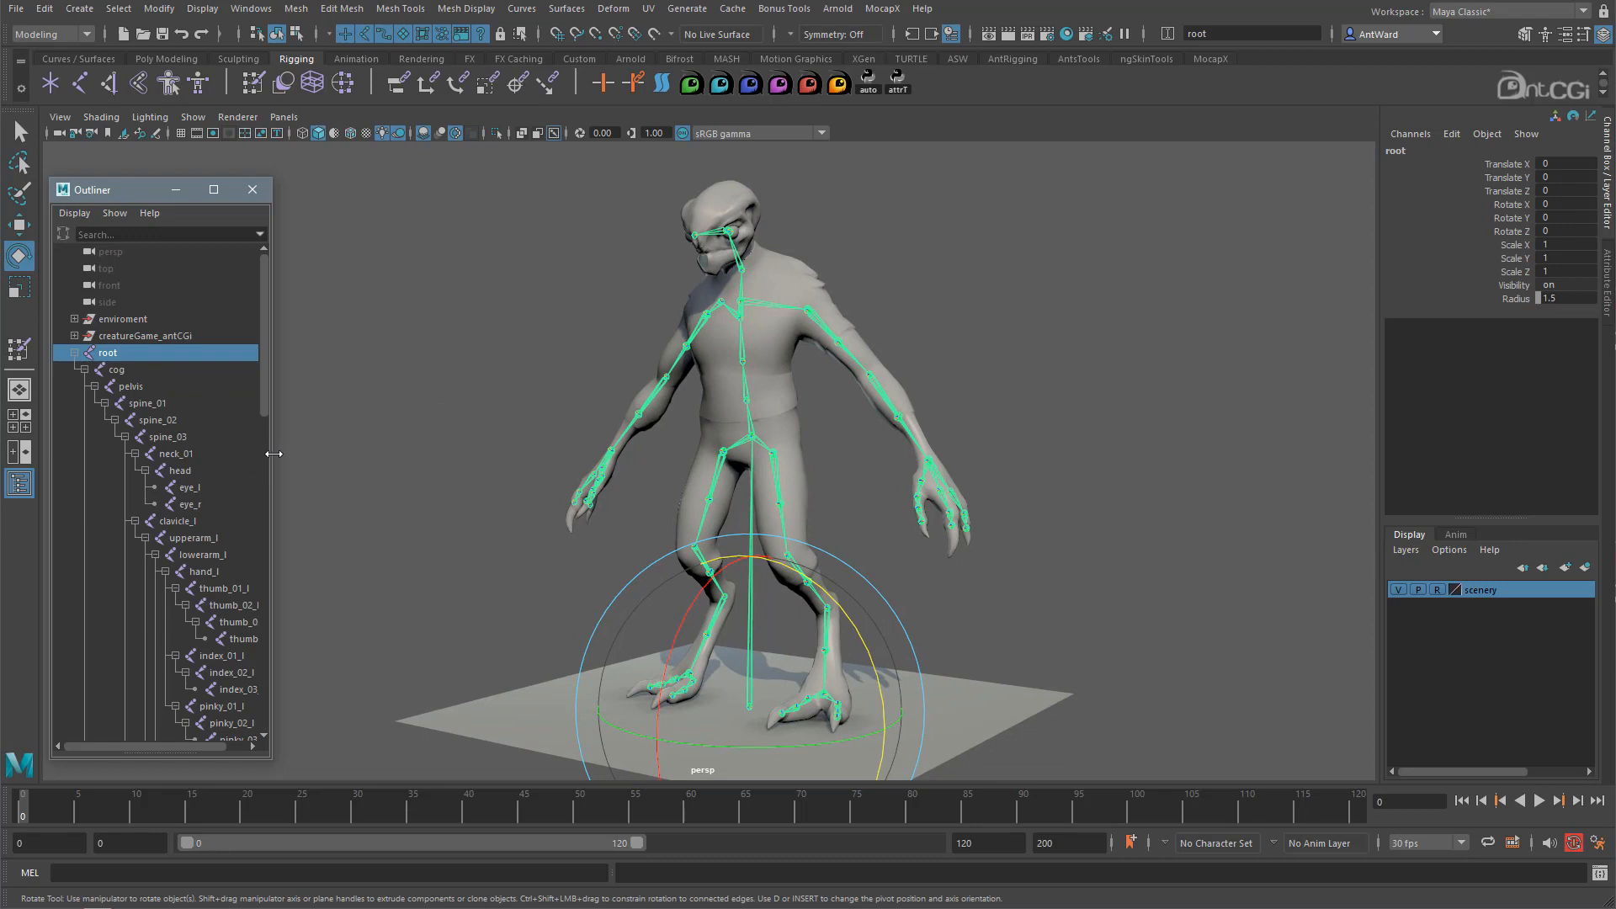
pyautogui.moveTo(270, 455); pyautogui.dragTo(308, 456)
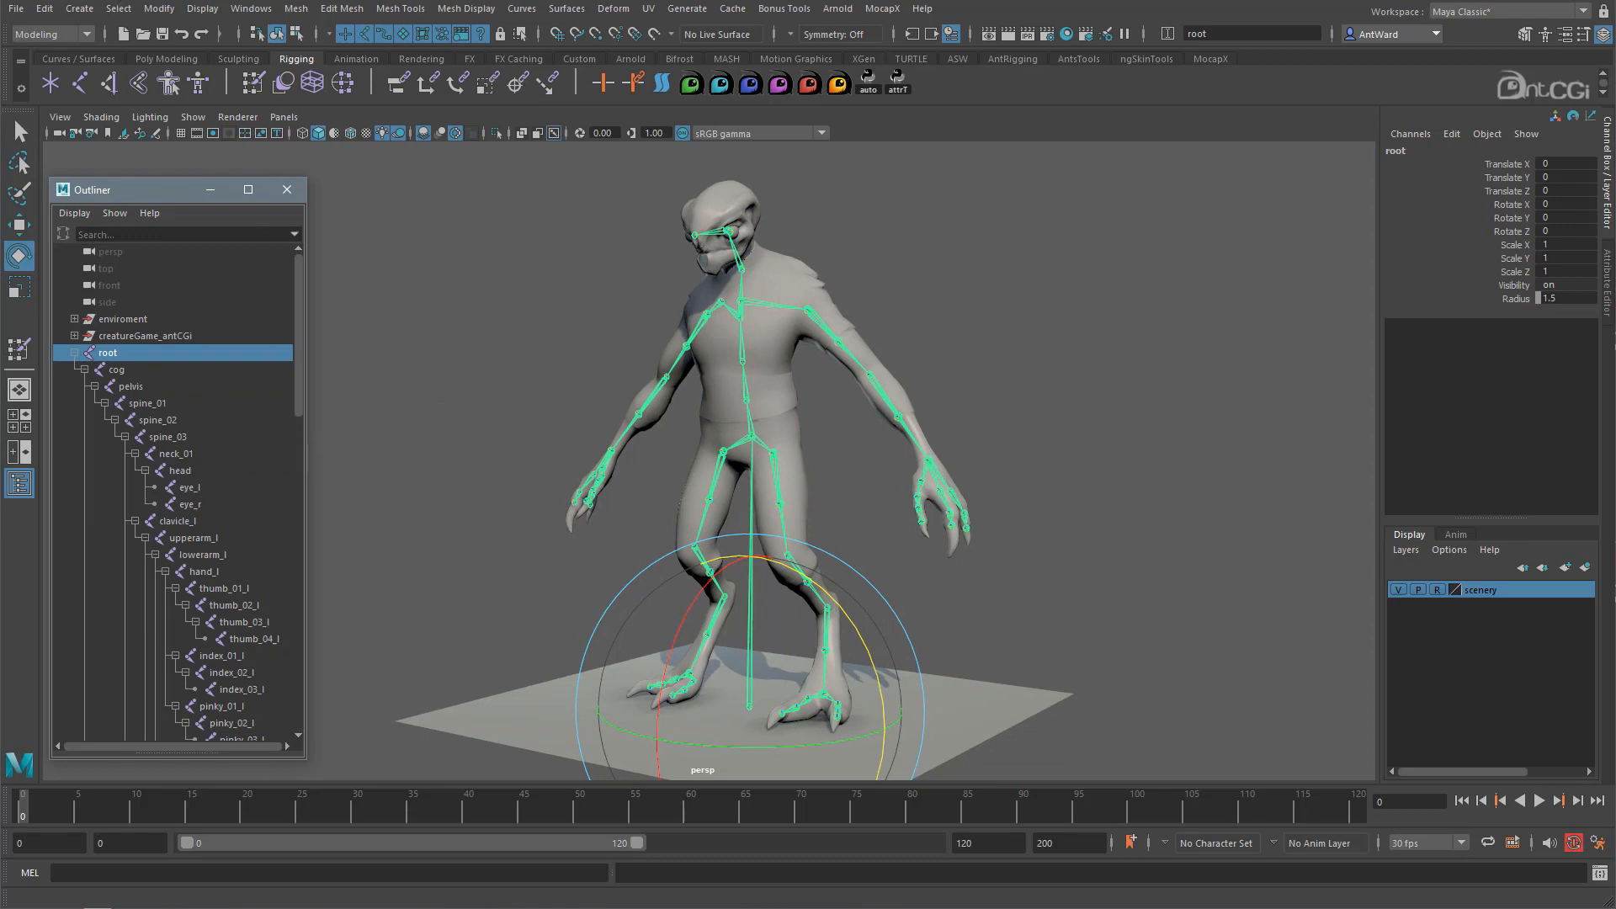
pyautogui.click(118, 10)
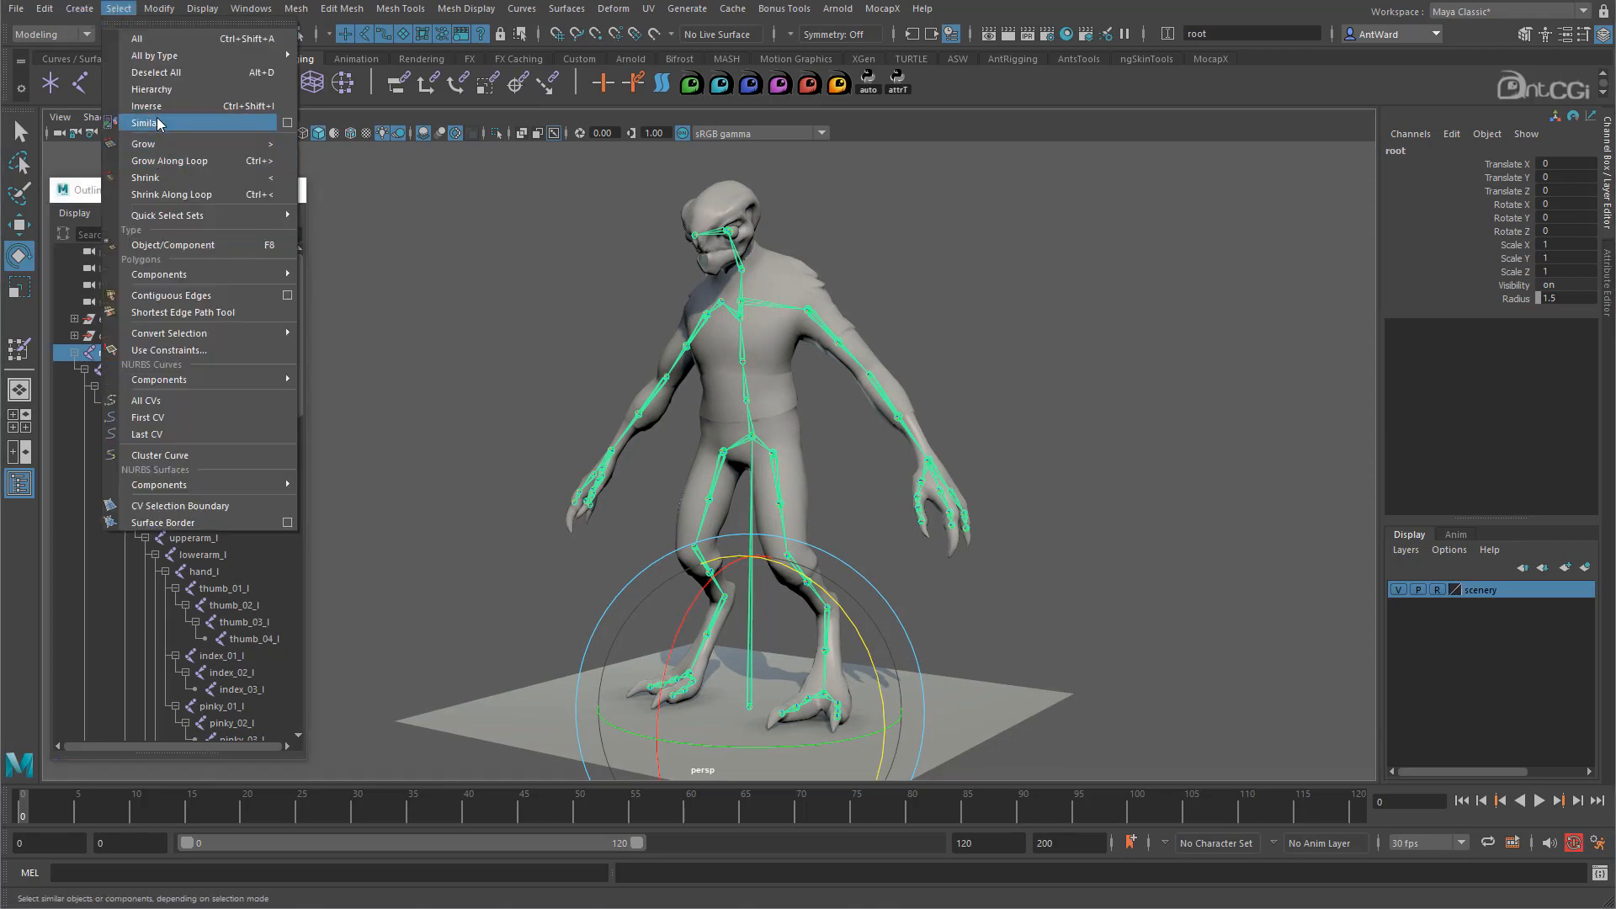
pyautogui.click(151, 89)
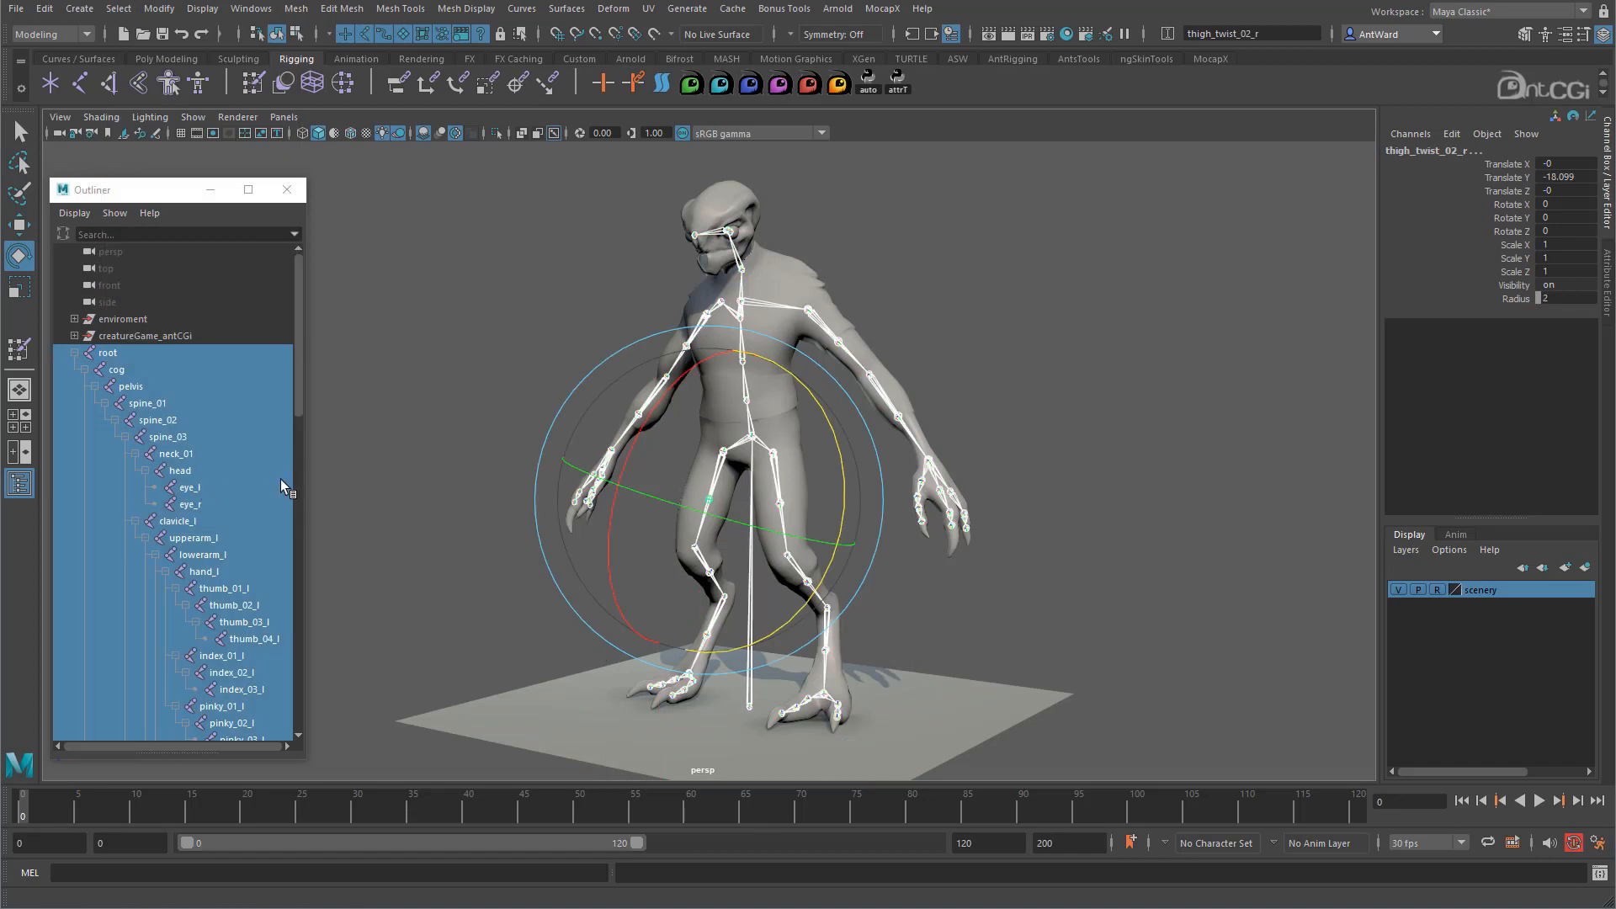
# Remove the root, cog, upperarm_l and hand_twist_01_l joints from the selection
pyautogui.keyDown('ctrl'); pyautogui.click(108, 353); pyautogui.keyUp('ctrl')
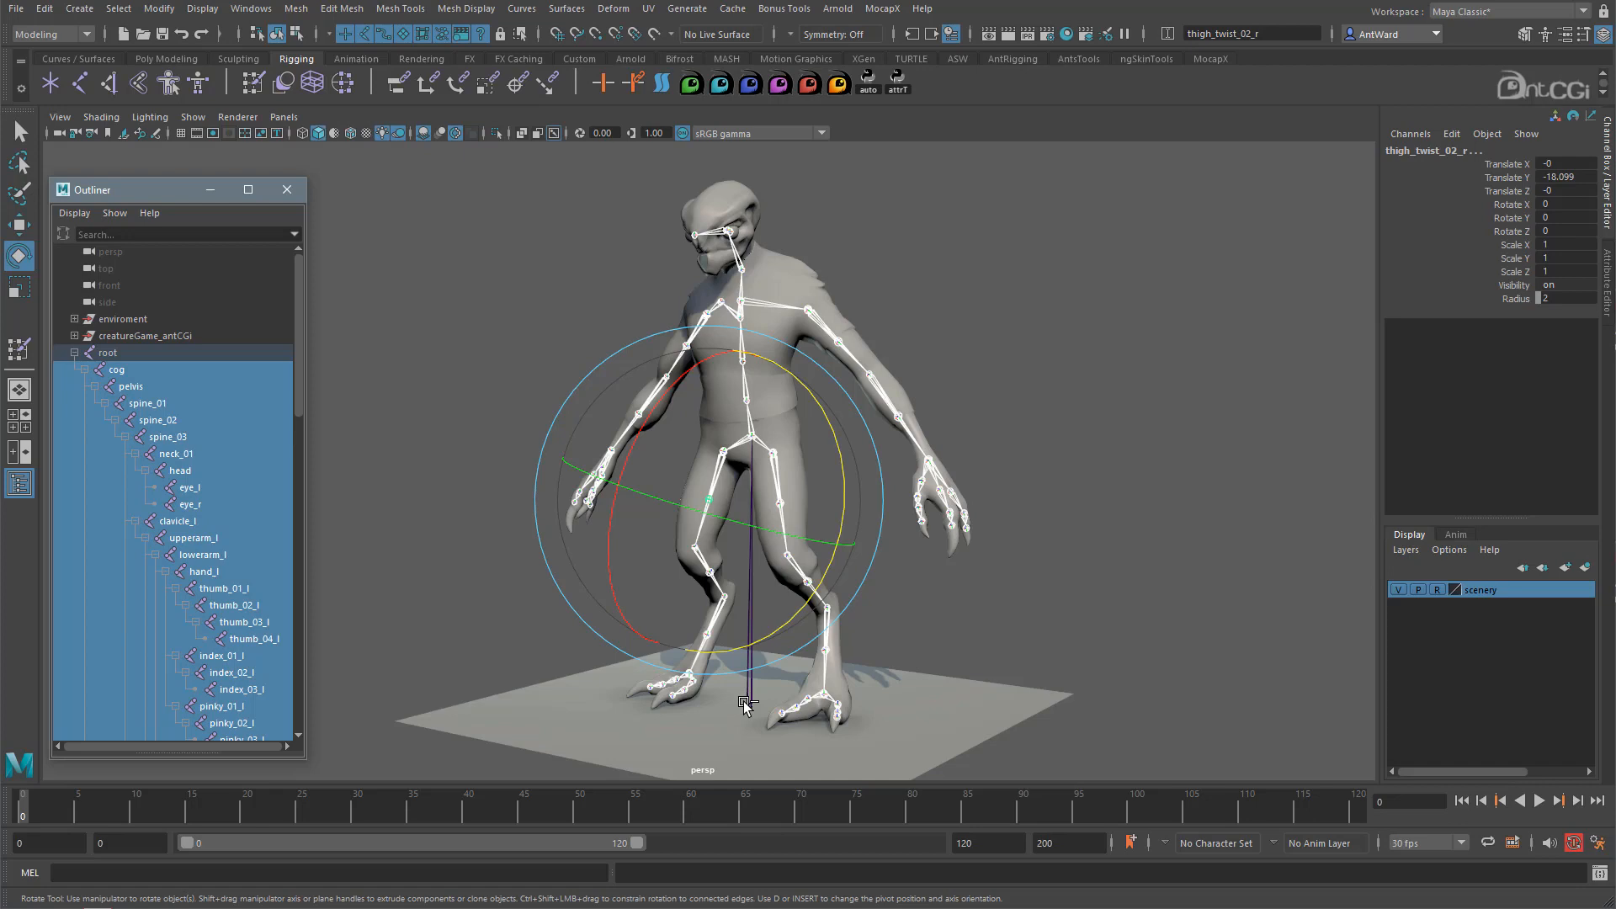
pyautogui.keyDown('ctrl'); pyautogui.click(134, 372); pyautogui.keyUp('ctrl')
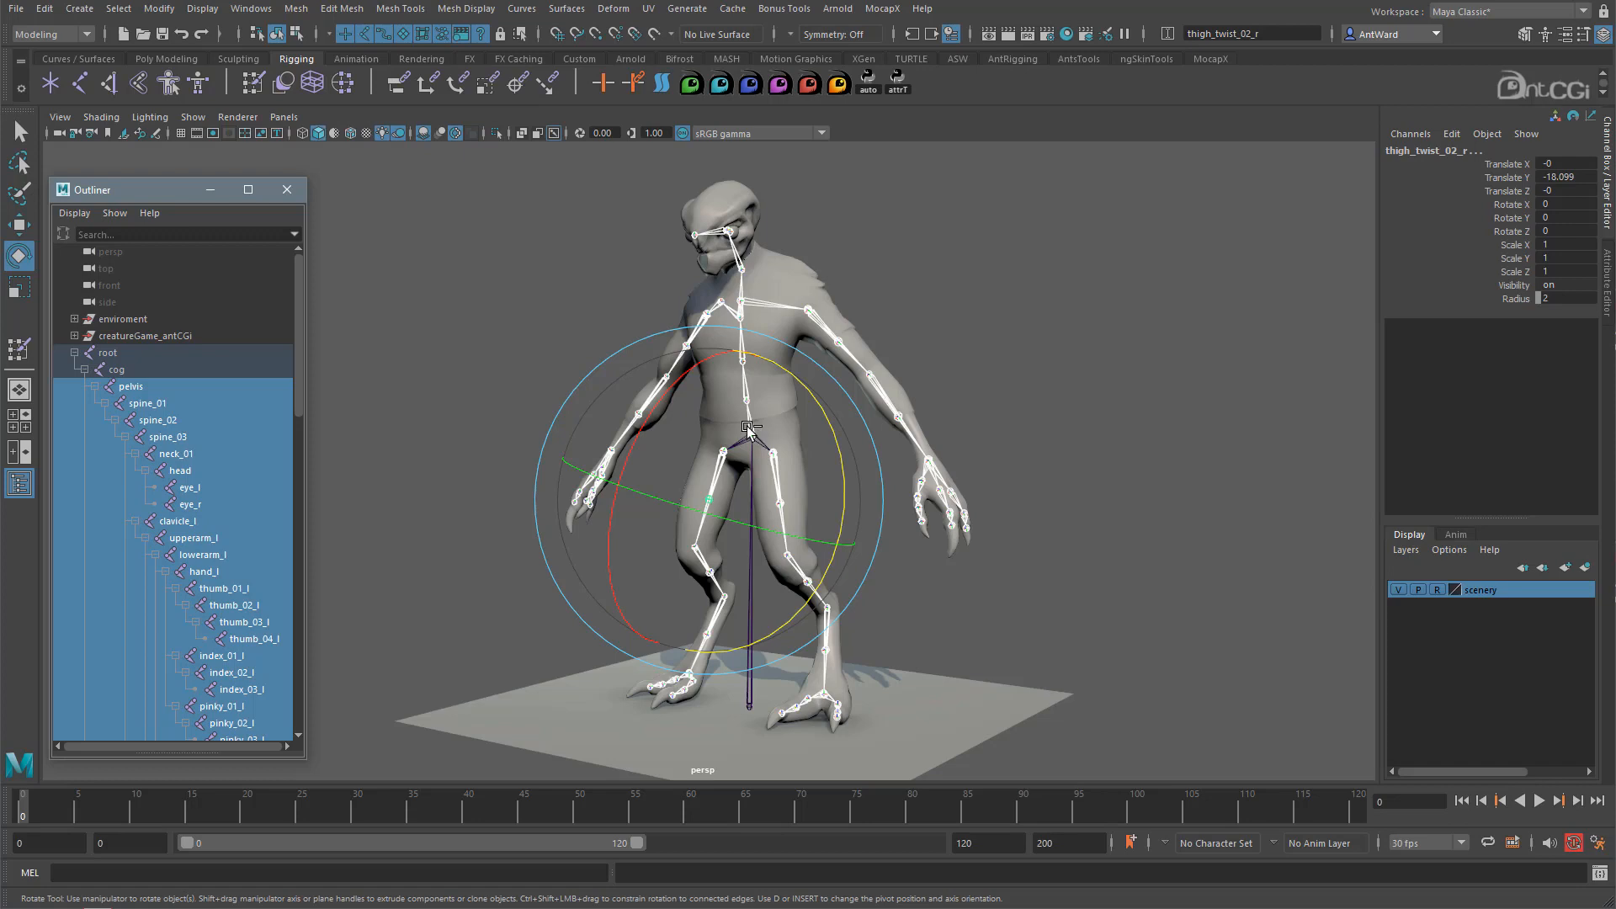
pyautogui.scroll(-3, 231, 509)
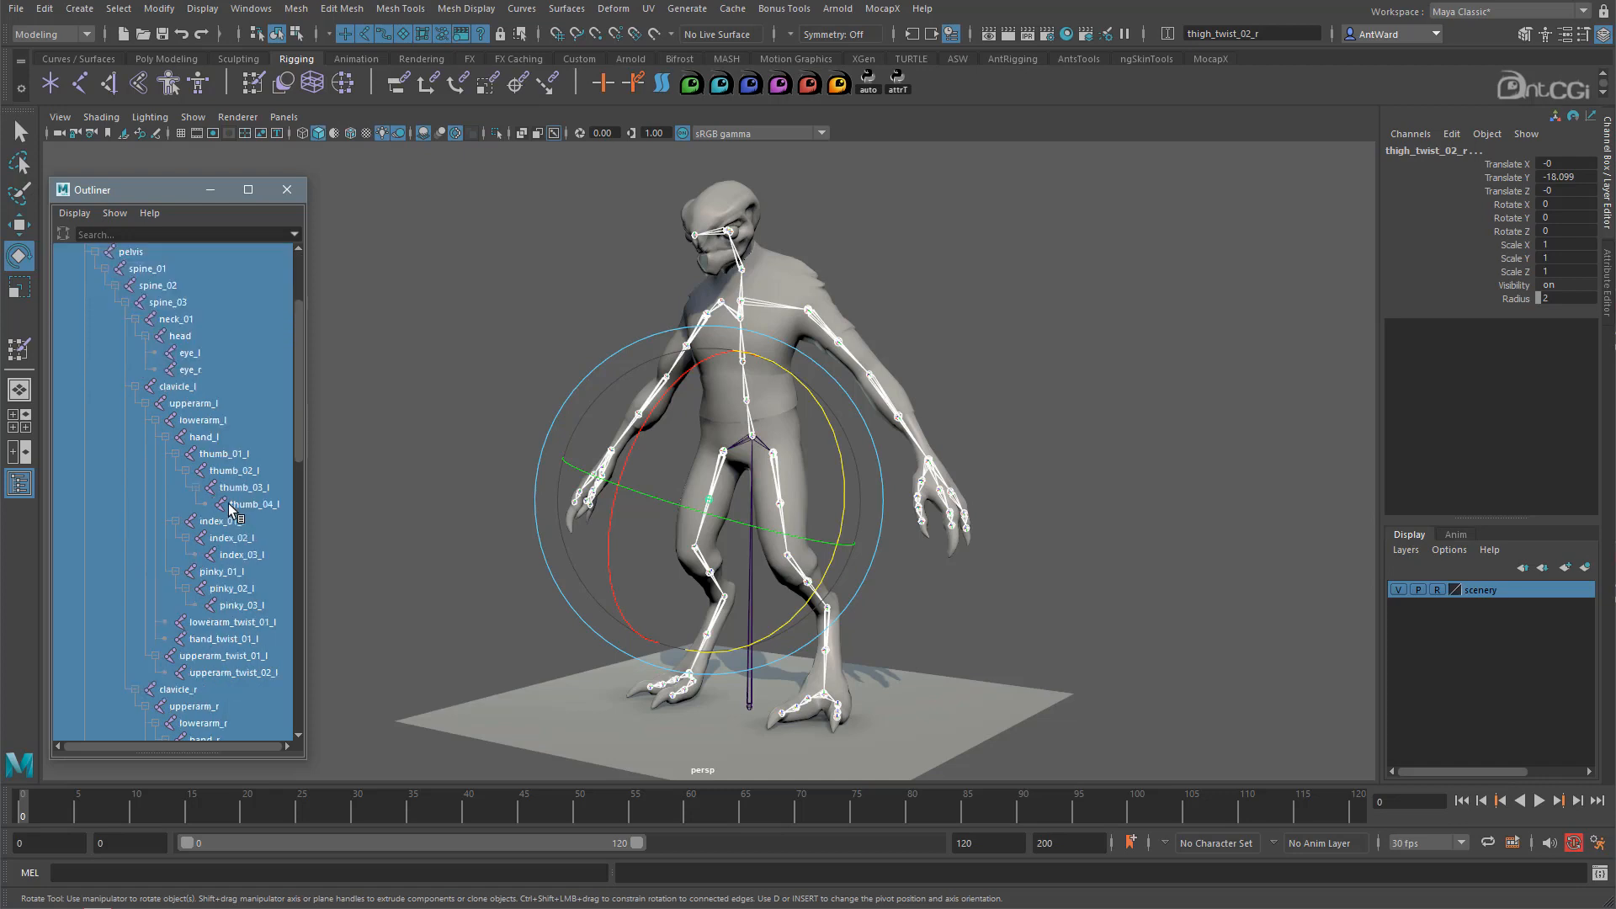
pyautogui.keyDown('ctrl'); pyautogui.click(195, 404); pyautogui.keyUp('ctrl')
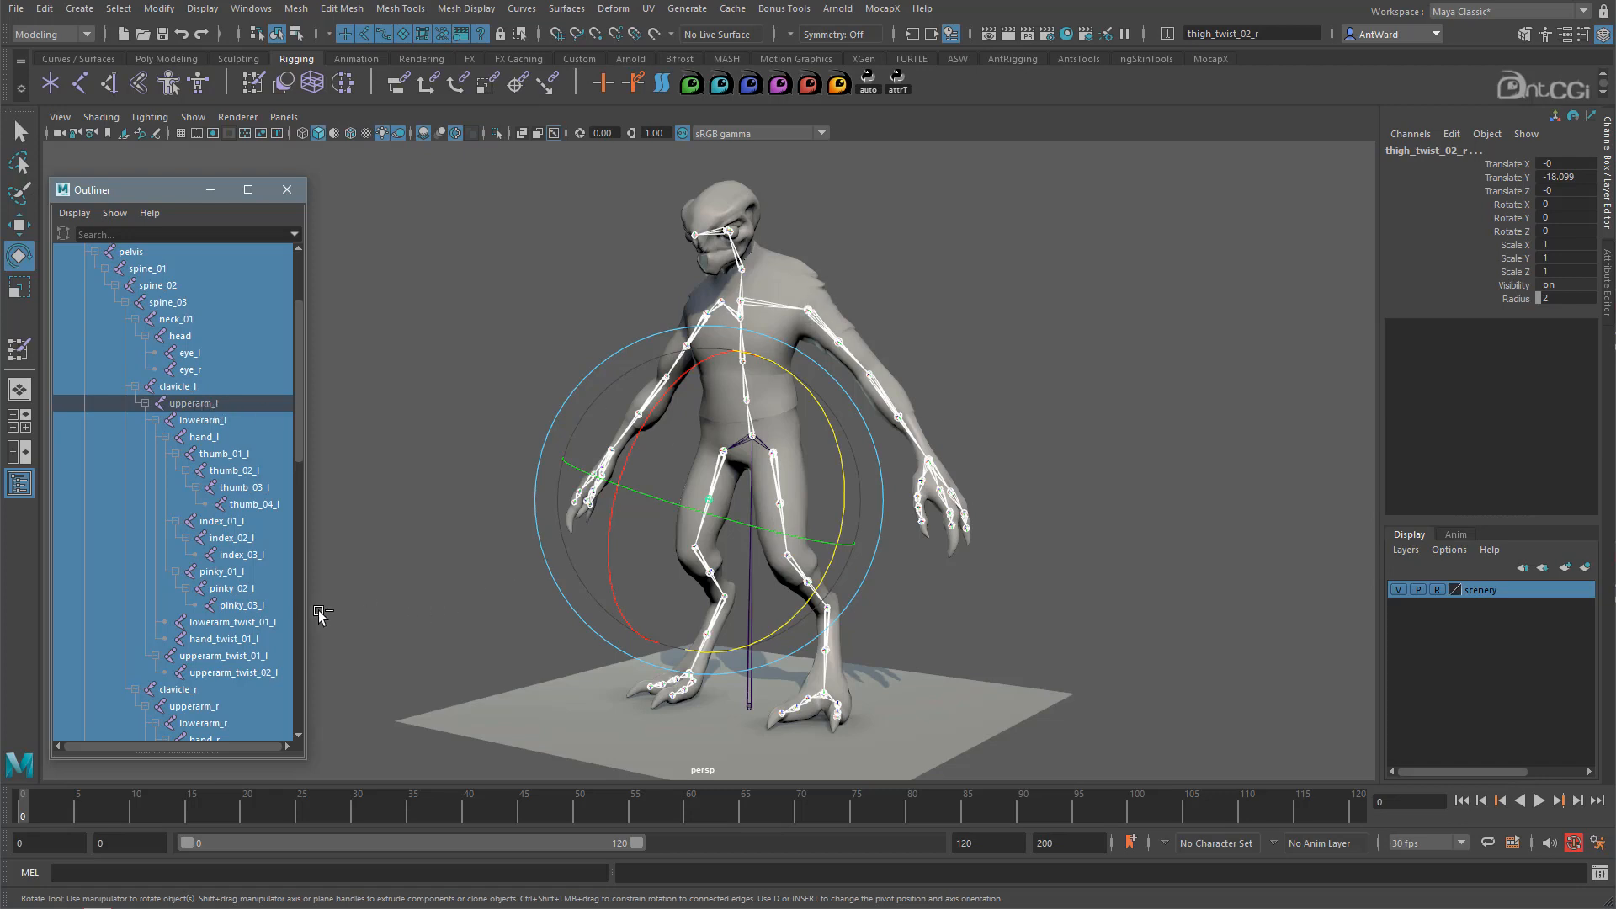
pyautogui.moveTo(307, 618); pyautogui.dragTo(381, 614)
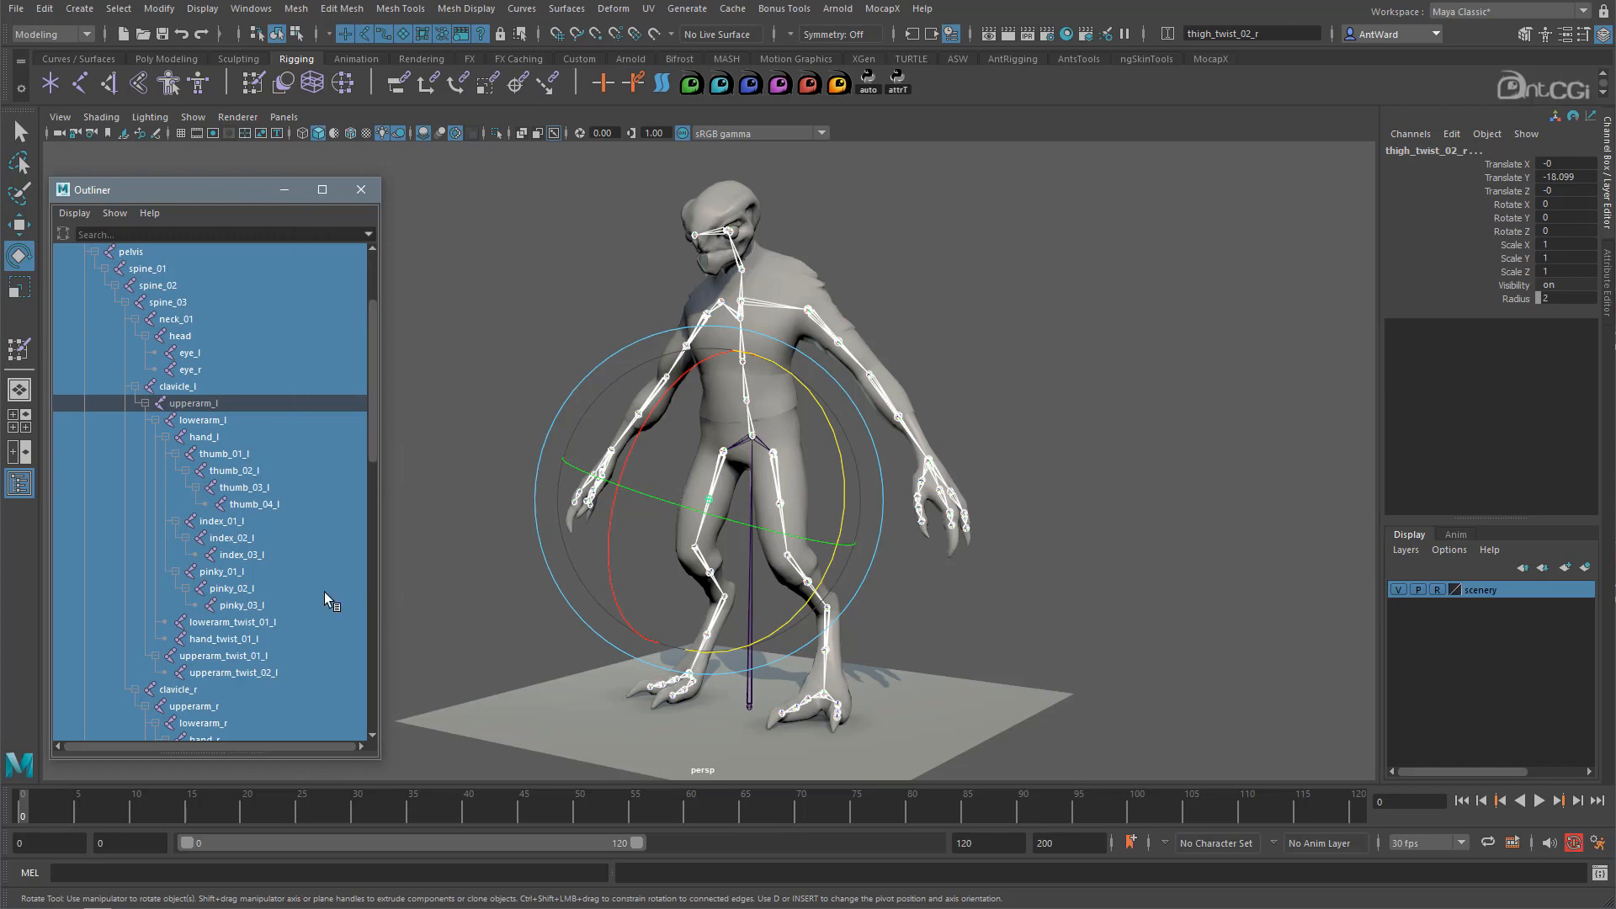
pyautogui.keyDown('ctrl'); pyautogui.click(224, 639); pyautogui.keyUp('ctrl')
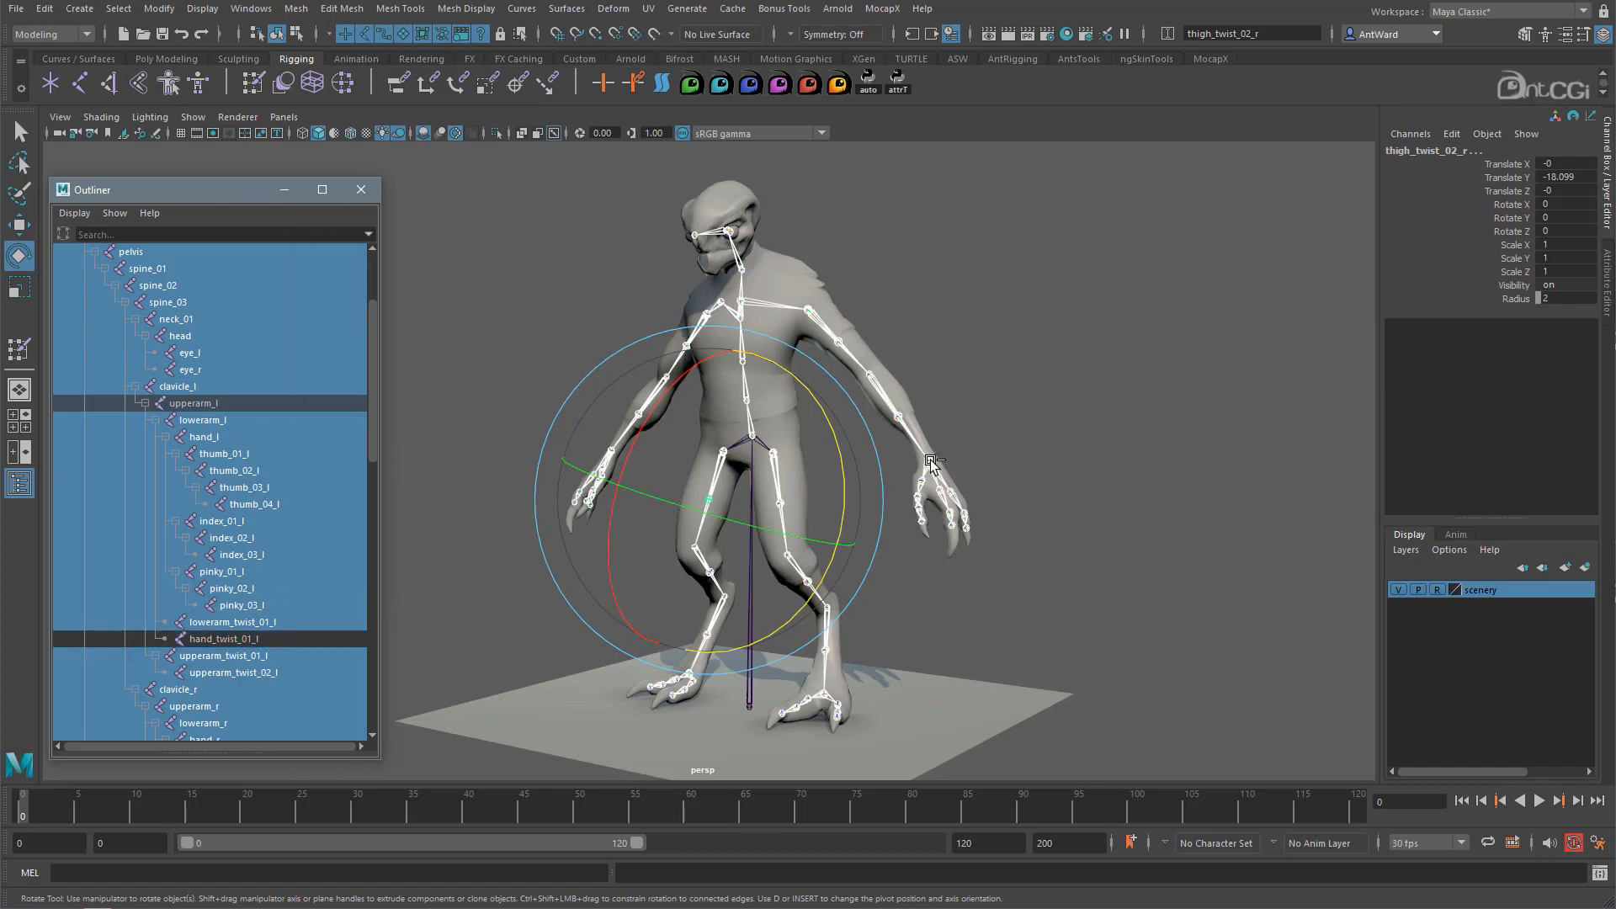
# Remove the upperarm_r and hand_twist_01_r joints from the selection
pyautogui.scroll(-5, 218, 545)
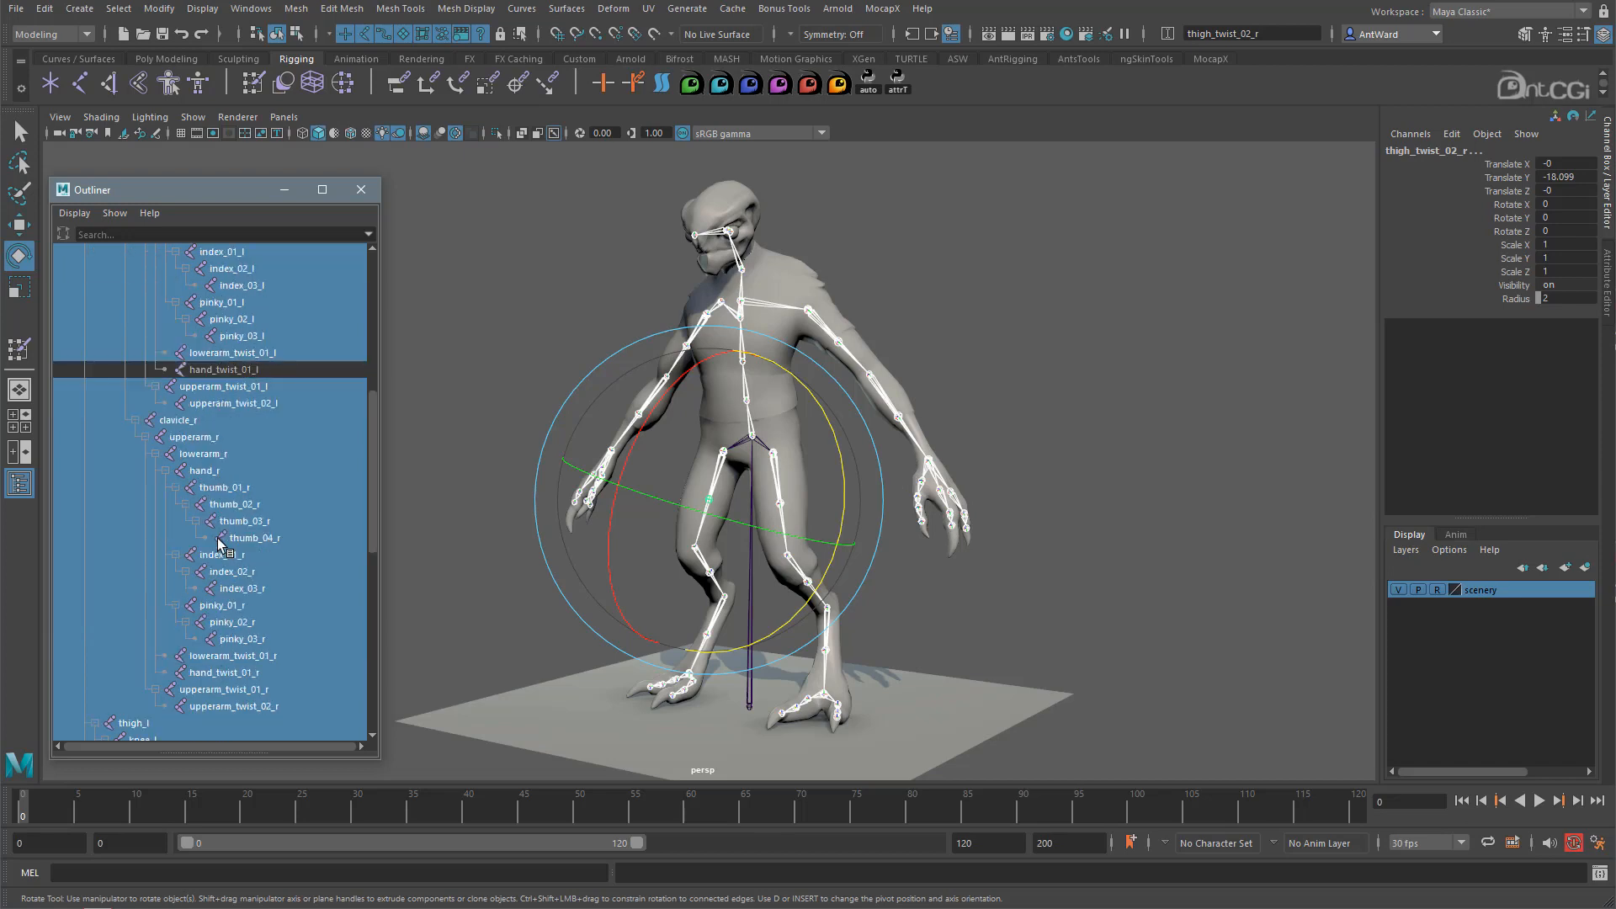
pyautogui.keyDown('ctrl'); pyautogui.click(181, 437); pyautogui.keyUp('ctrl')
pyautogui.keyDown('ctrl'); pyautogui.click(232, 677); pyautogui.keyUp('ctrl')
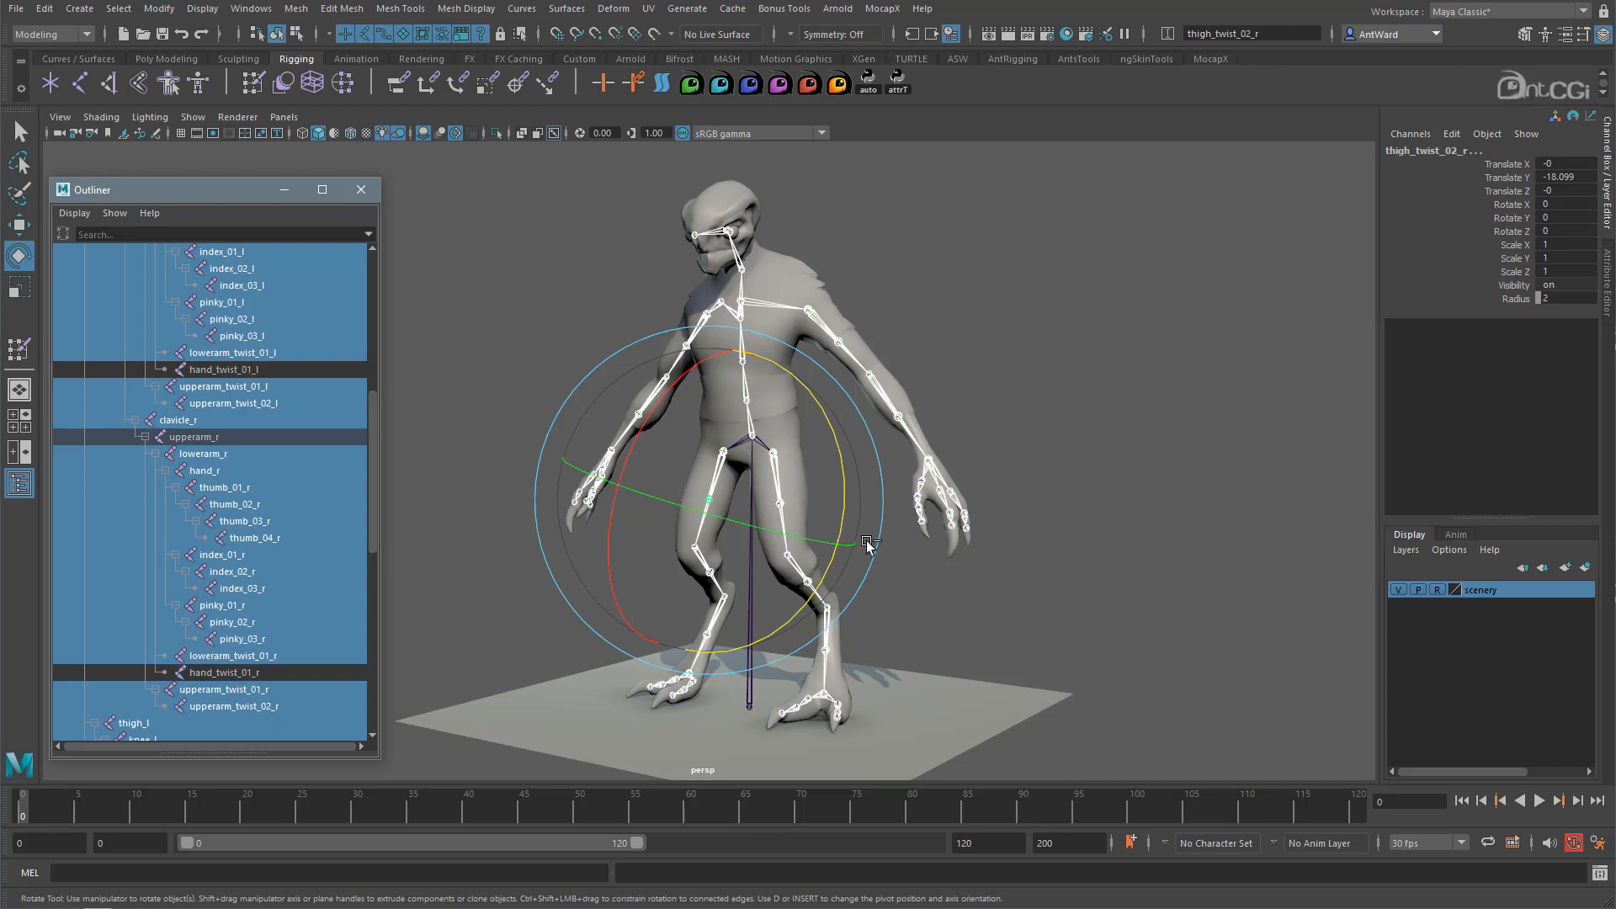
# Remove thigh_l, foot_twist_01_l, thigh_r and foot_twist_01_r from the joint selection
pyautogui.scroll(-3, 243, 623)
pyautogui.scroll(-5, 243, 623)
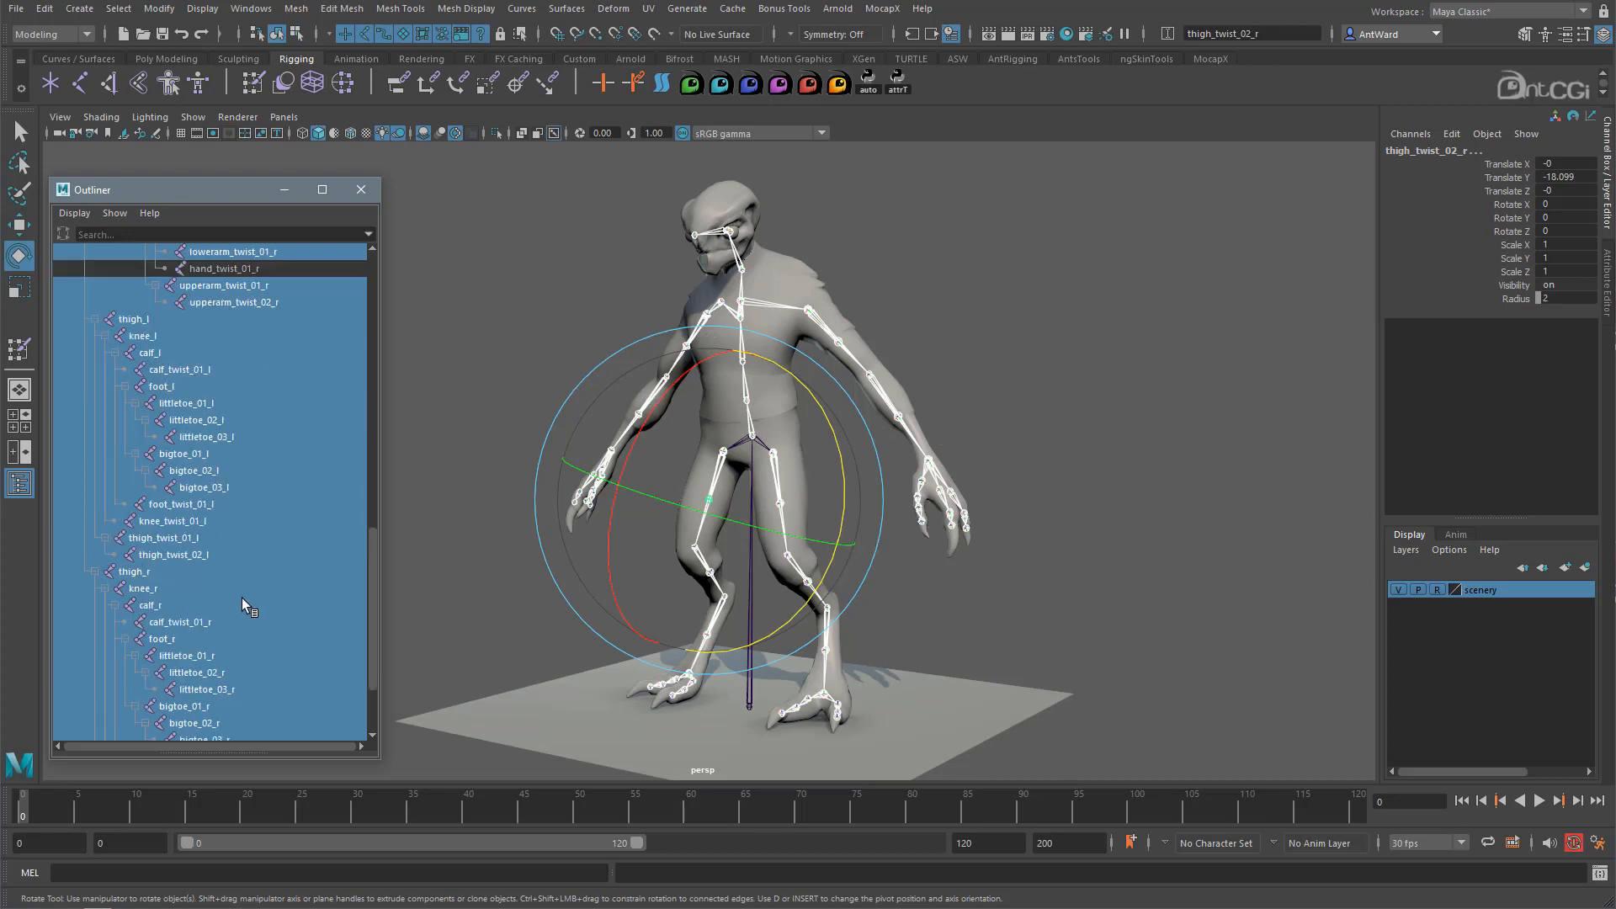
pyautogui.keyDown('ctrl'); pyautogui.click(154, 320); pyautogui.keyUp('ctrl')
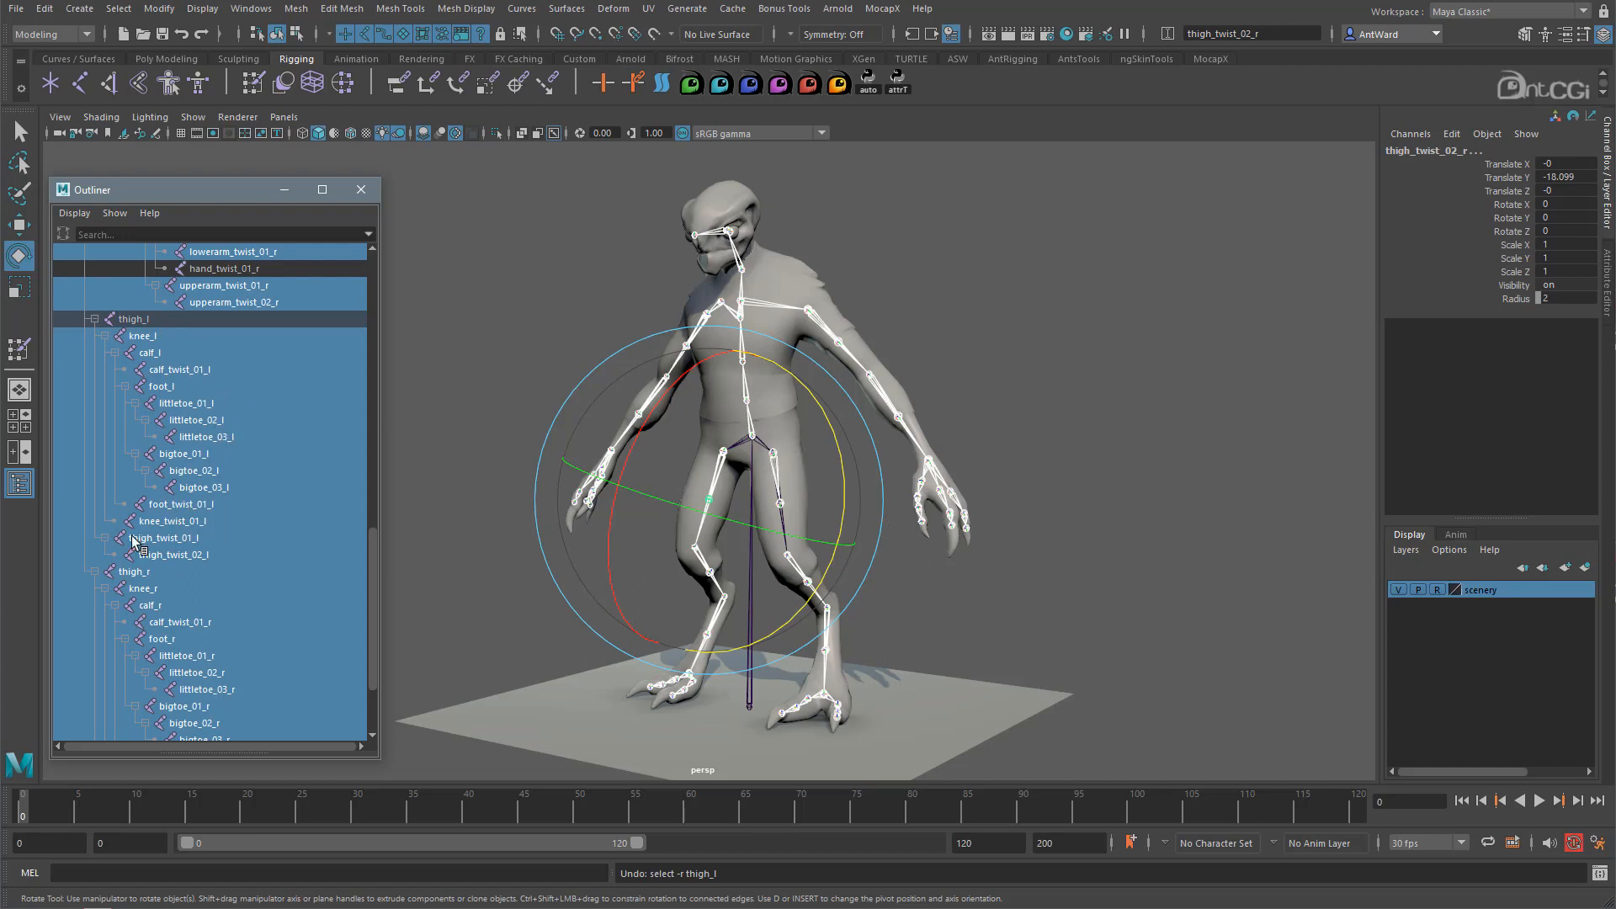
pyautogui.keyDown('ctrl'); pyautogui.click(176, 506); pyautogui.keyUp('ctrl')
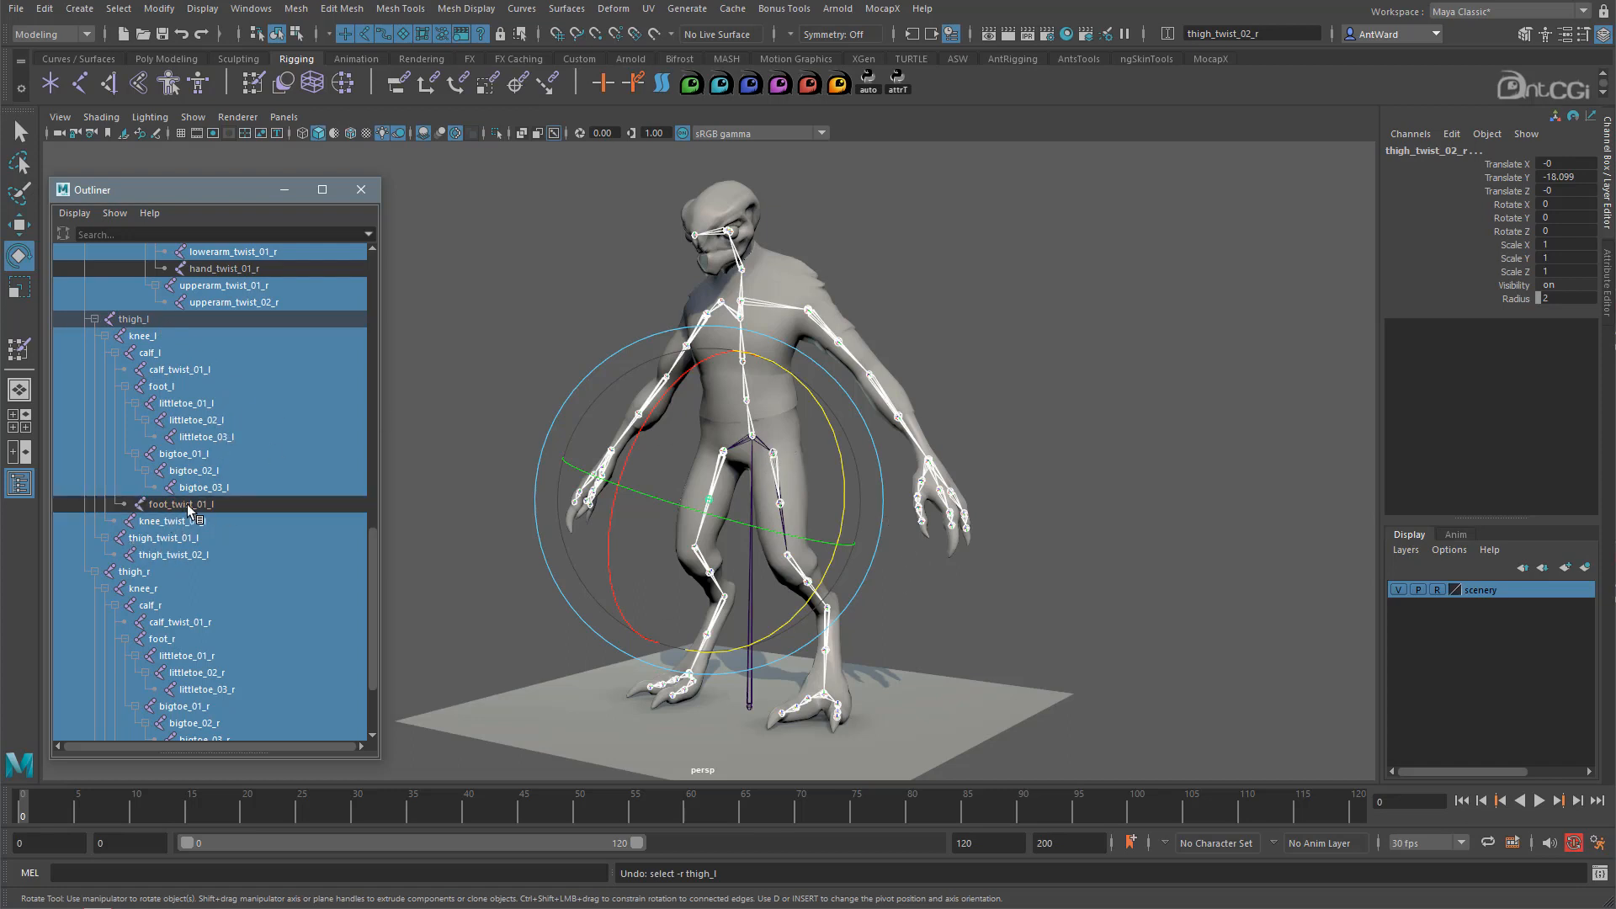
pyautogui.scroll(-3, 220, 505)
pyautogui.keyDown('ctrl'); pyautogui.click(164, 454); pyautogui.keyUp('ctrl')
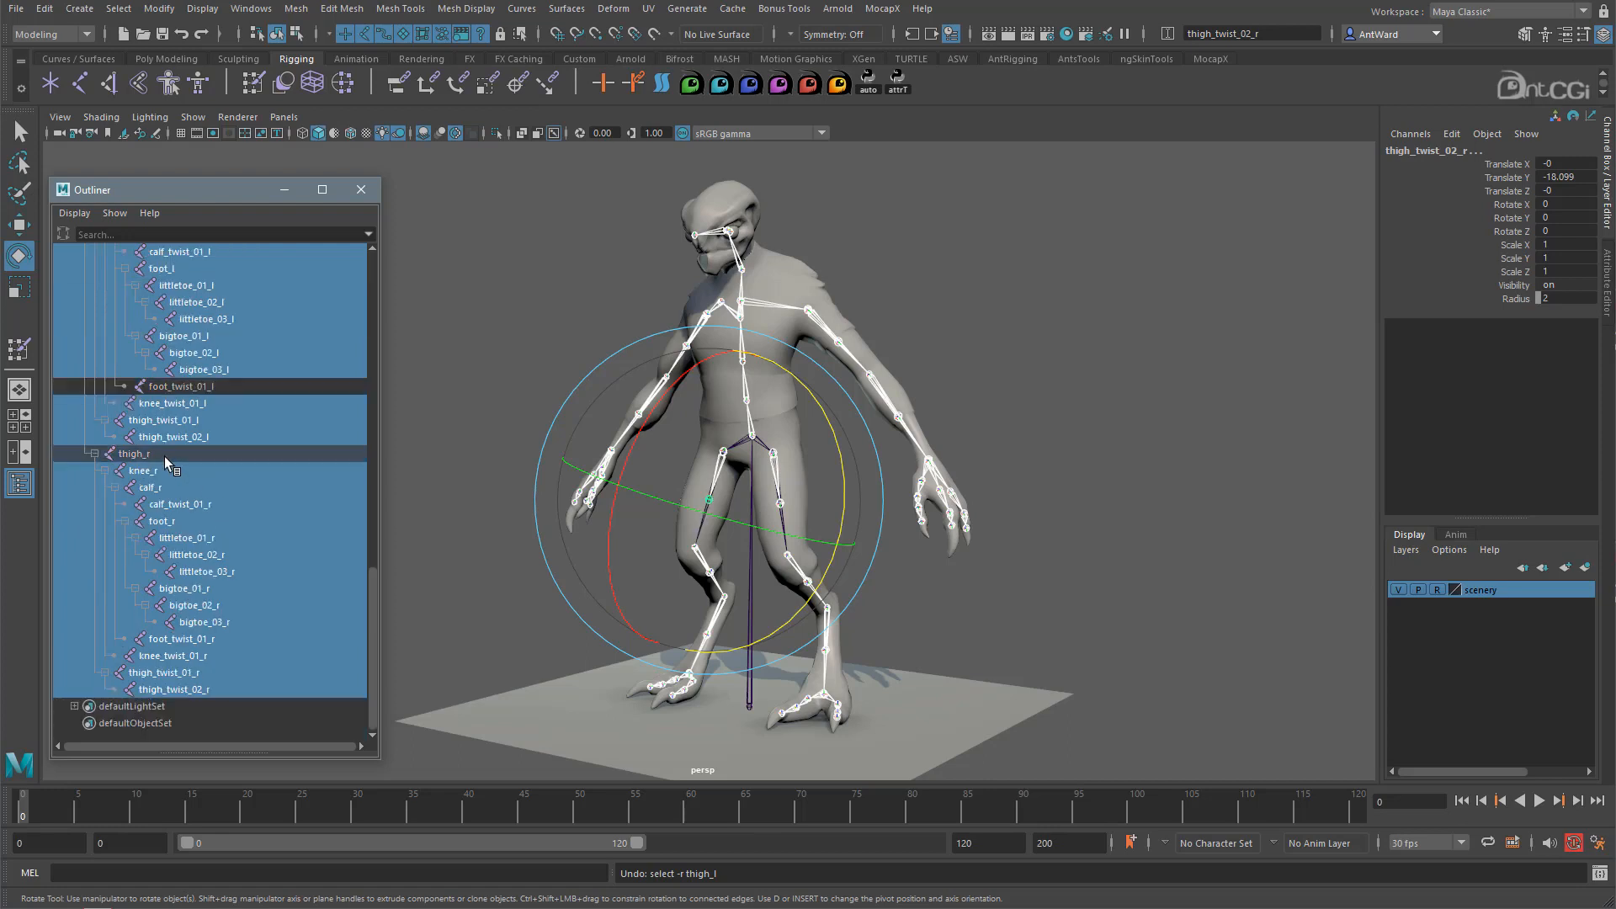
pyautogui.keyDown('ctrl'); pyautogui.click(179, 639); pyautogui.keyUp('ctrl')
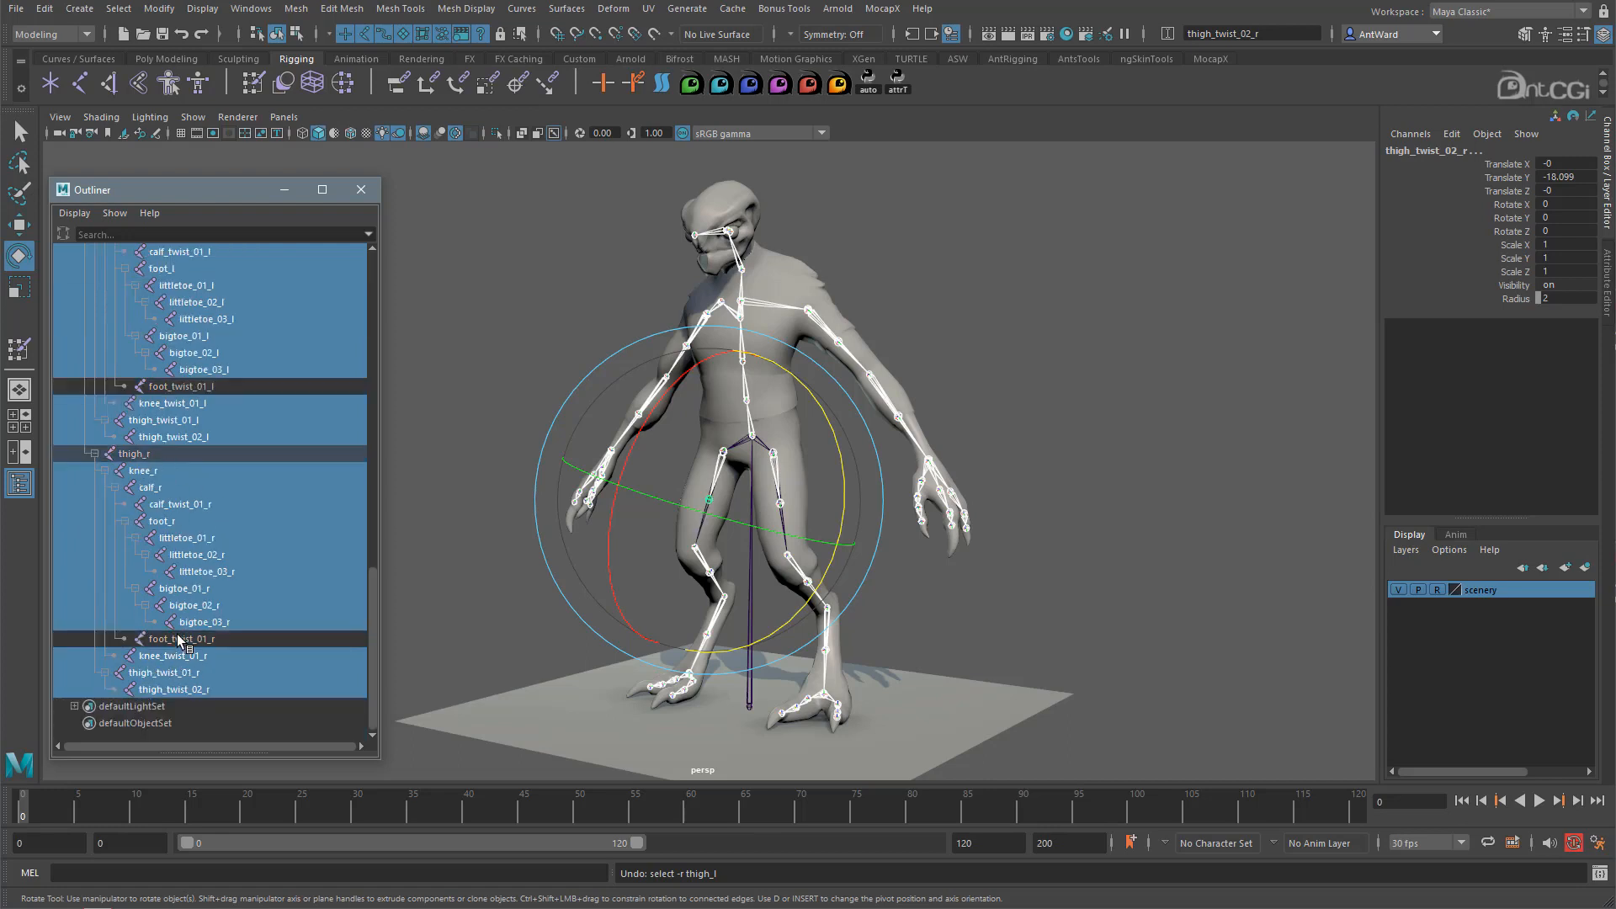
pyautogui.keyDown('alt'); pyautogui.moveTo(907, 551); pyautogui.dragTo(765, 431); pyautogui.keyUp('alt')
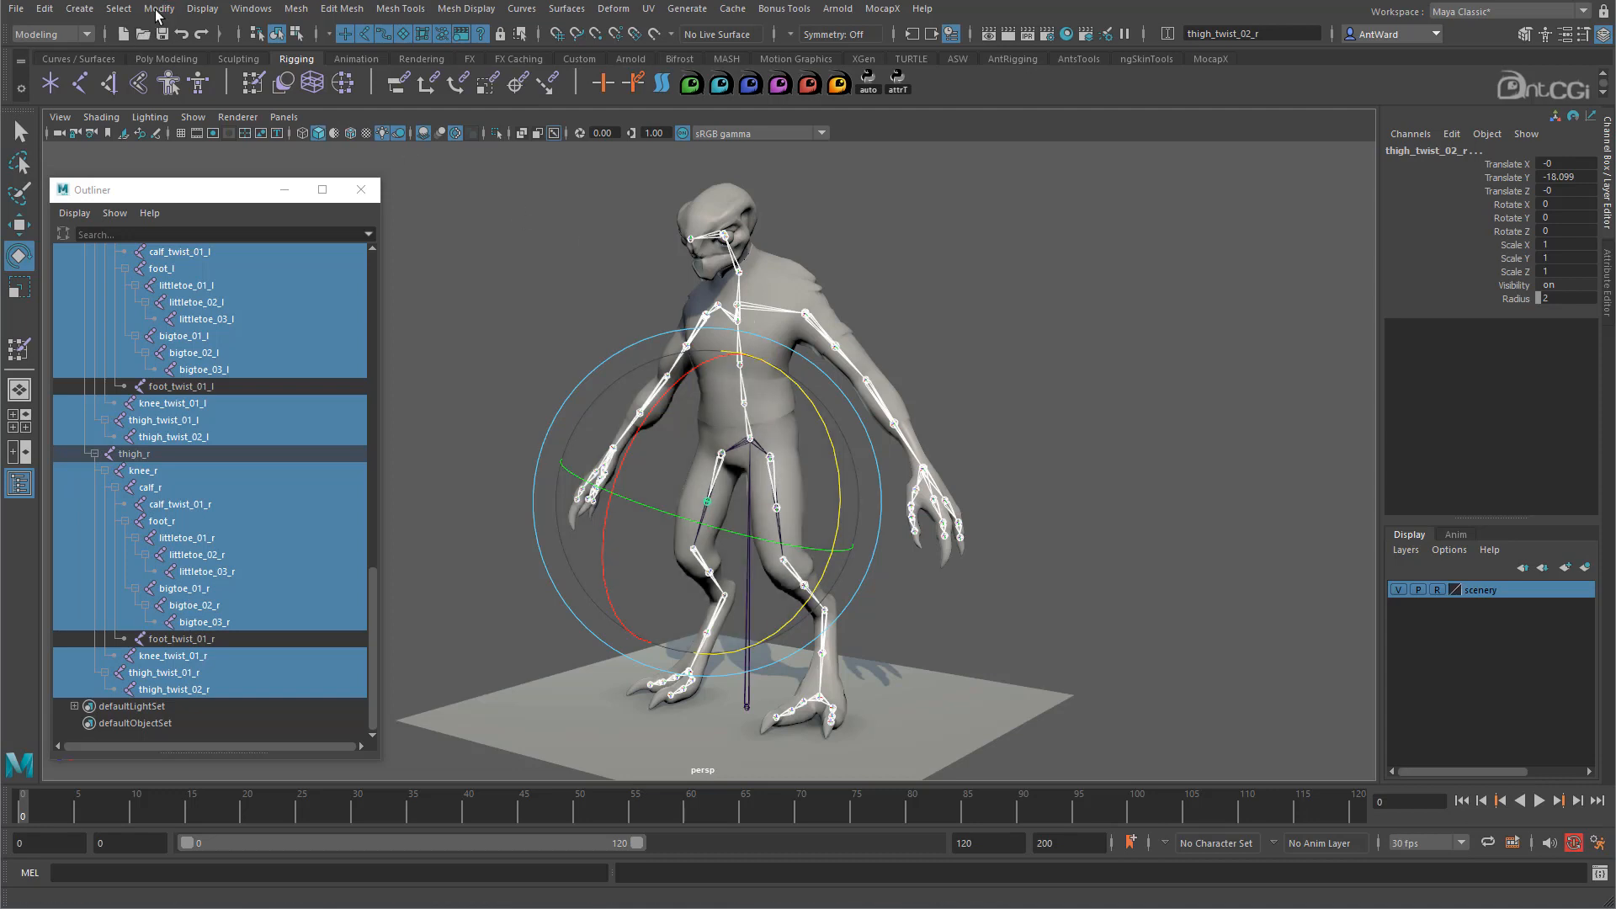
# Create a quick select set named bind_joints from the selected joints
pyautogui.click(79, 9)
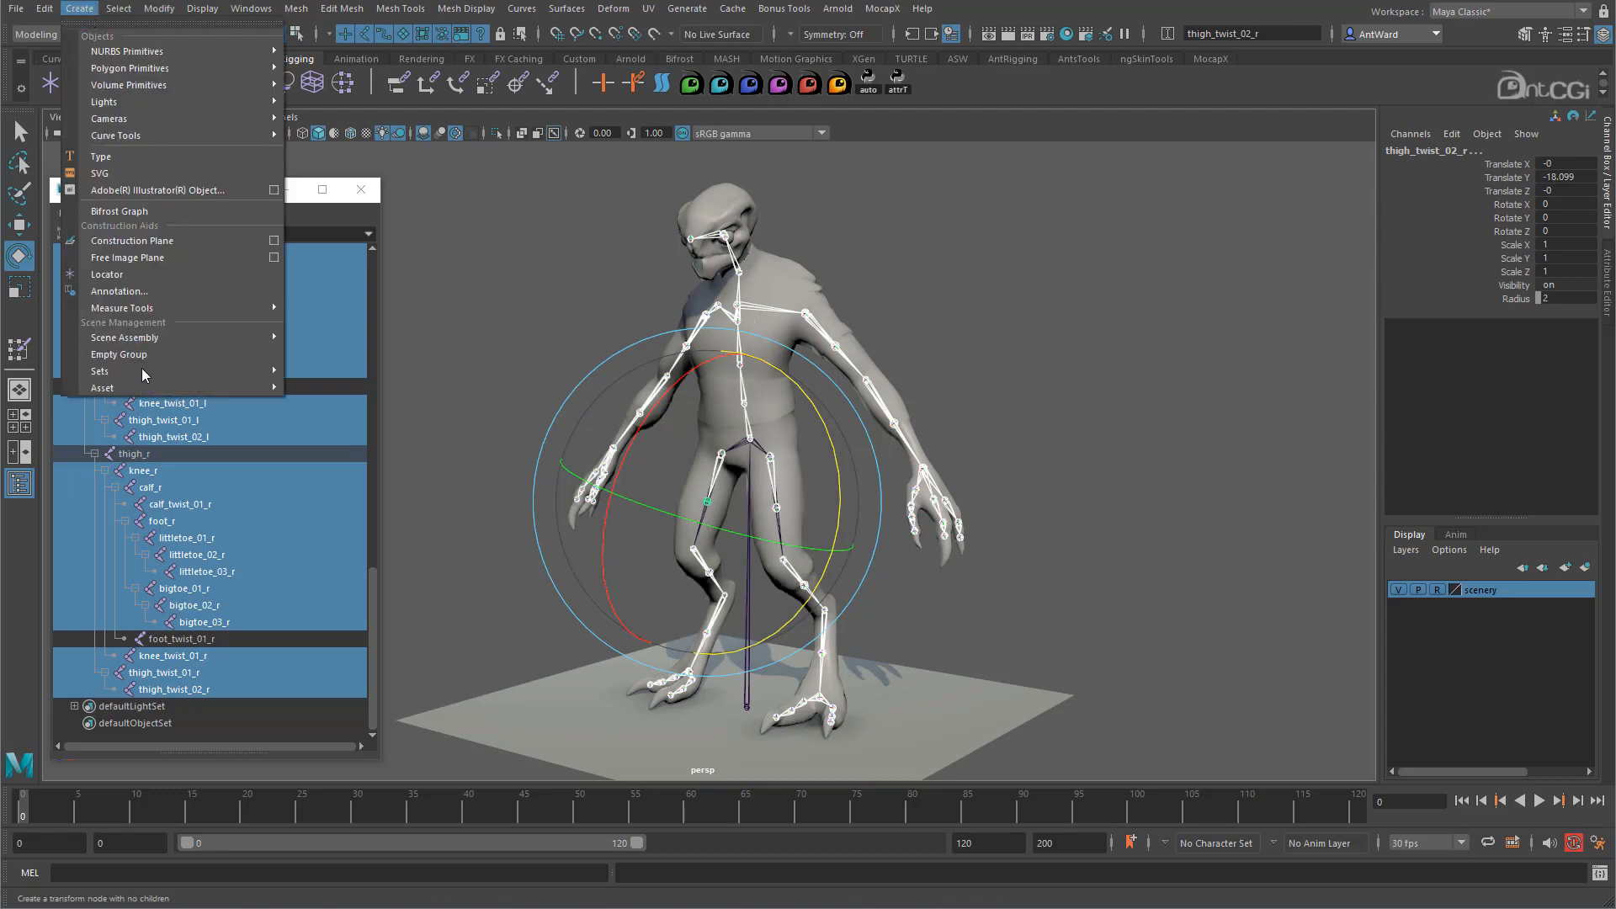
pyautogui.moveTo(143, 371)
pyautogui.click(403, 403)
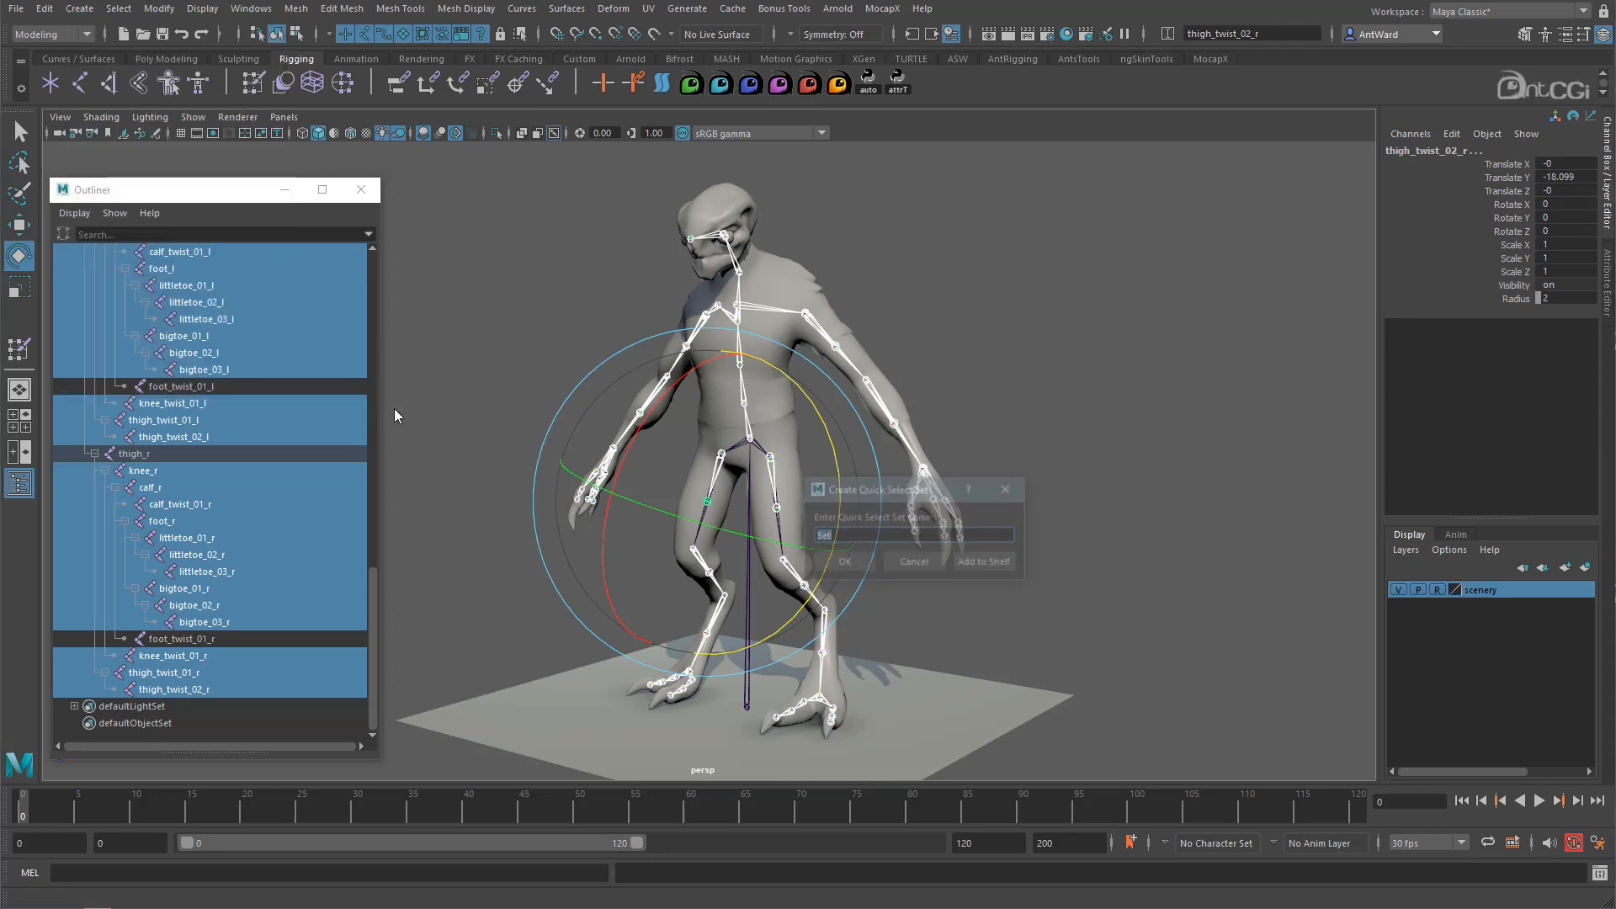
pyautogui.write('bin')
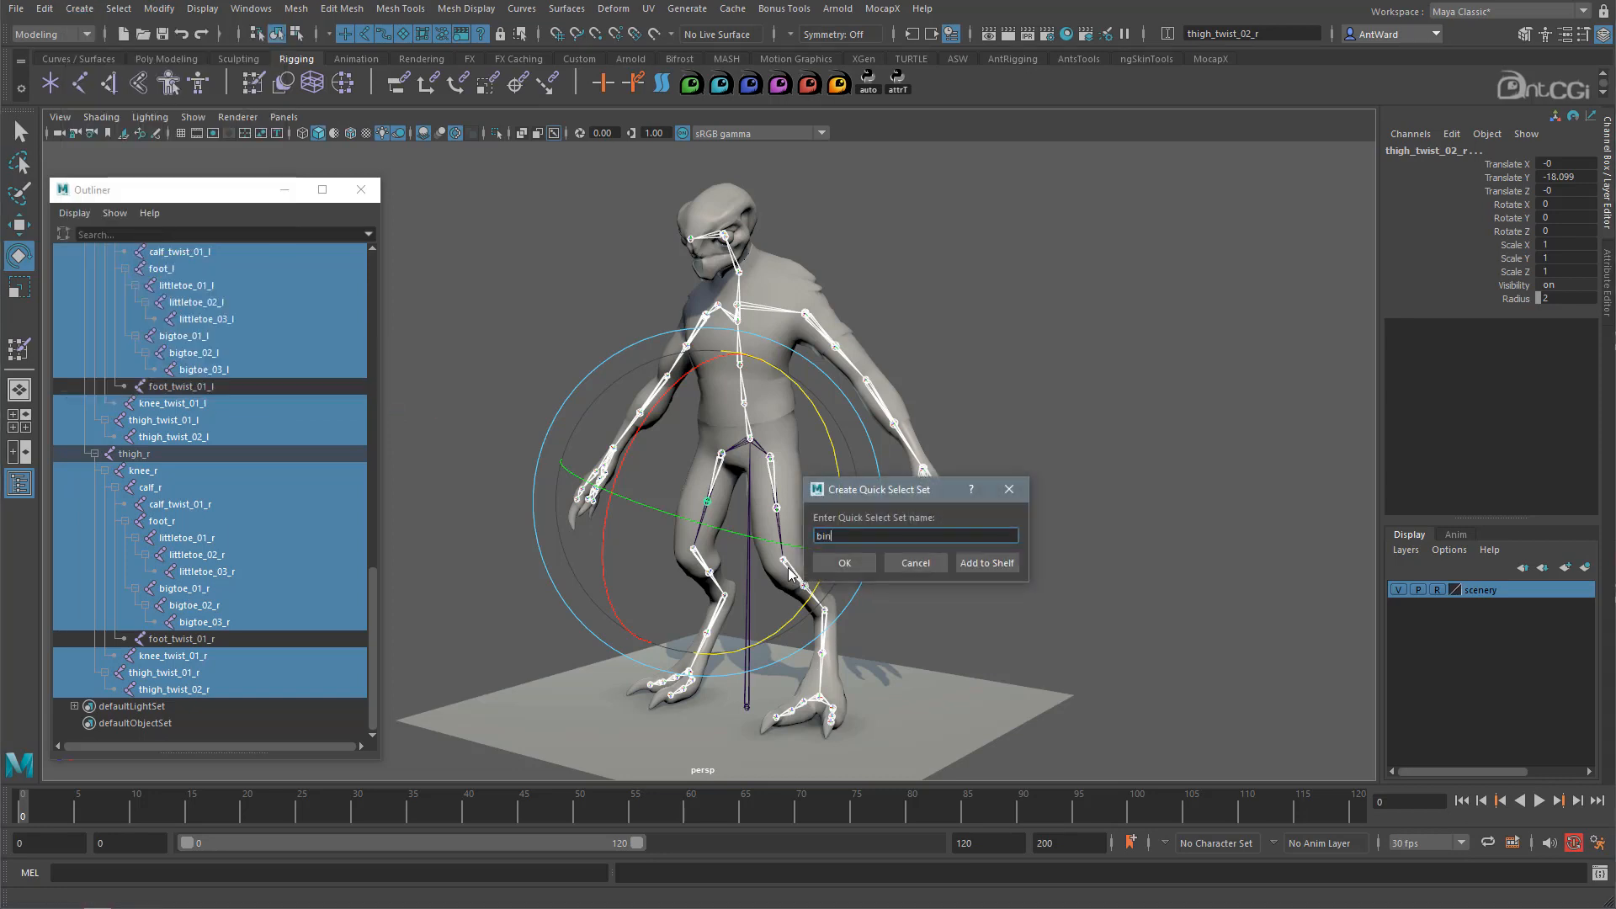
pyautogui.write('d_joints')
pyautogui.click(864, 572)
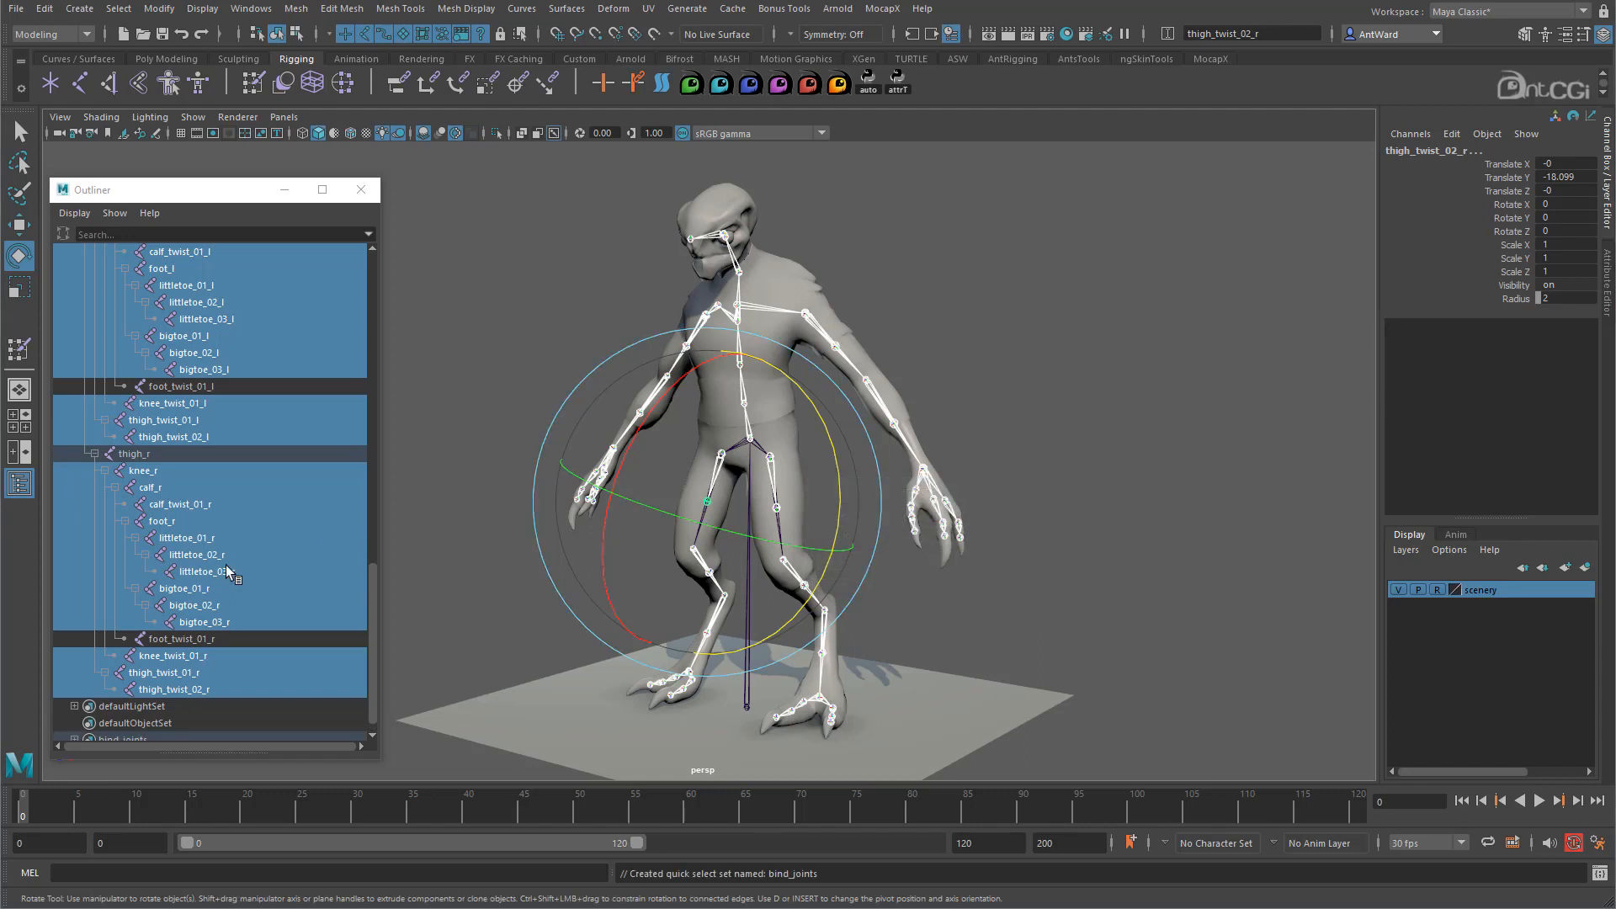
# Select all members of the bind_joints set from the Outliner
pyautogui.scroll(-1, 225, 564)
pyautogui.click(160, 723)
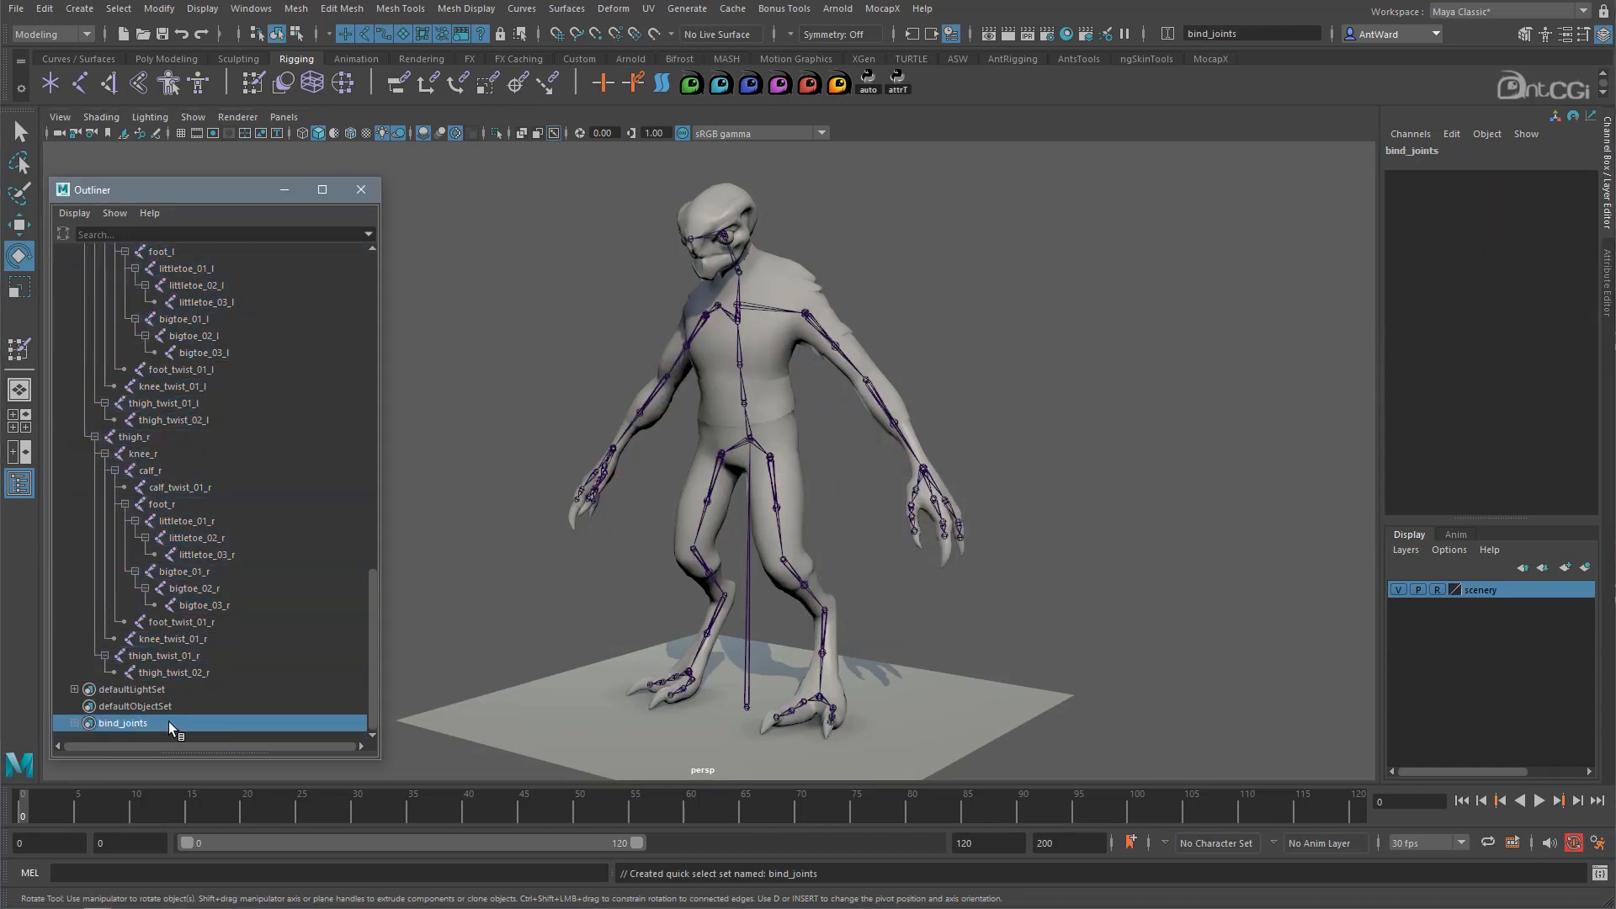
pyautogui.rightClick(169, 723)
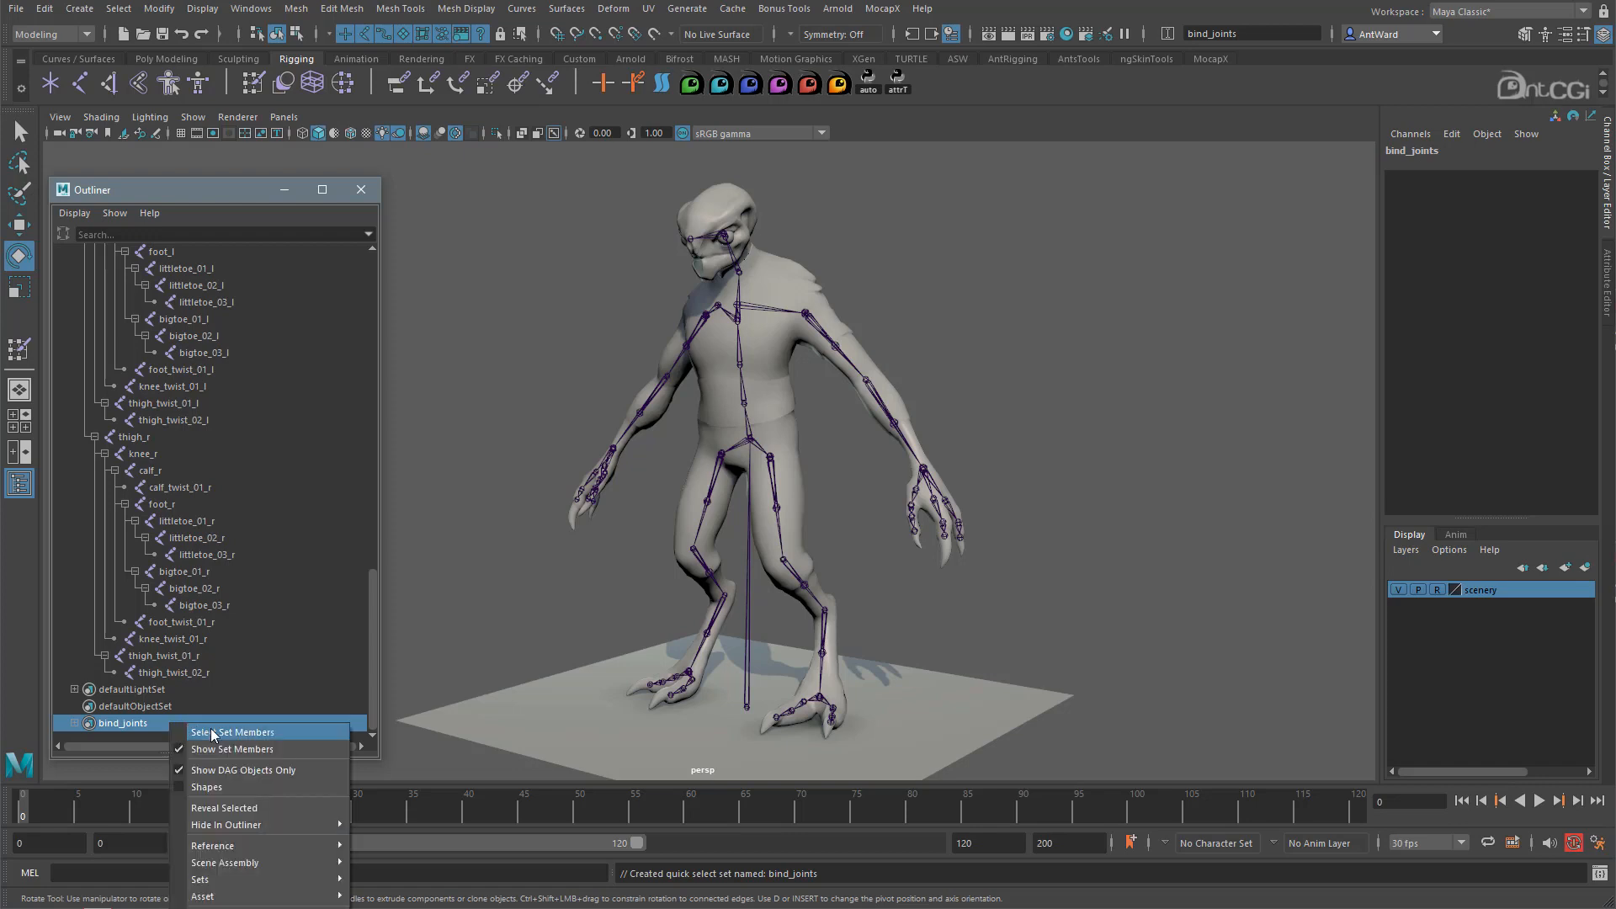
pyautogui.click(212, 731)
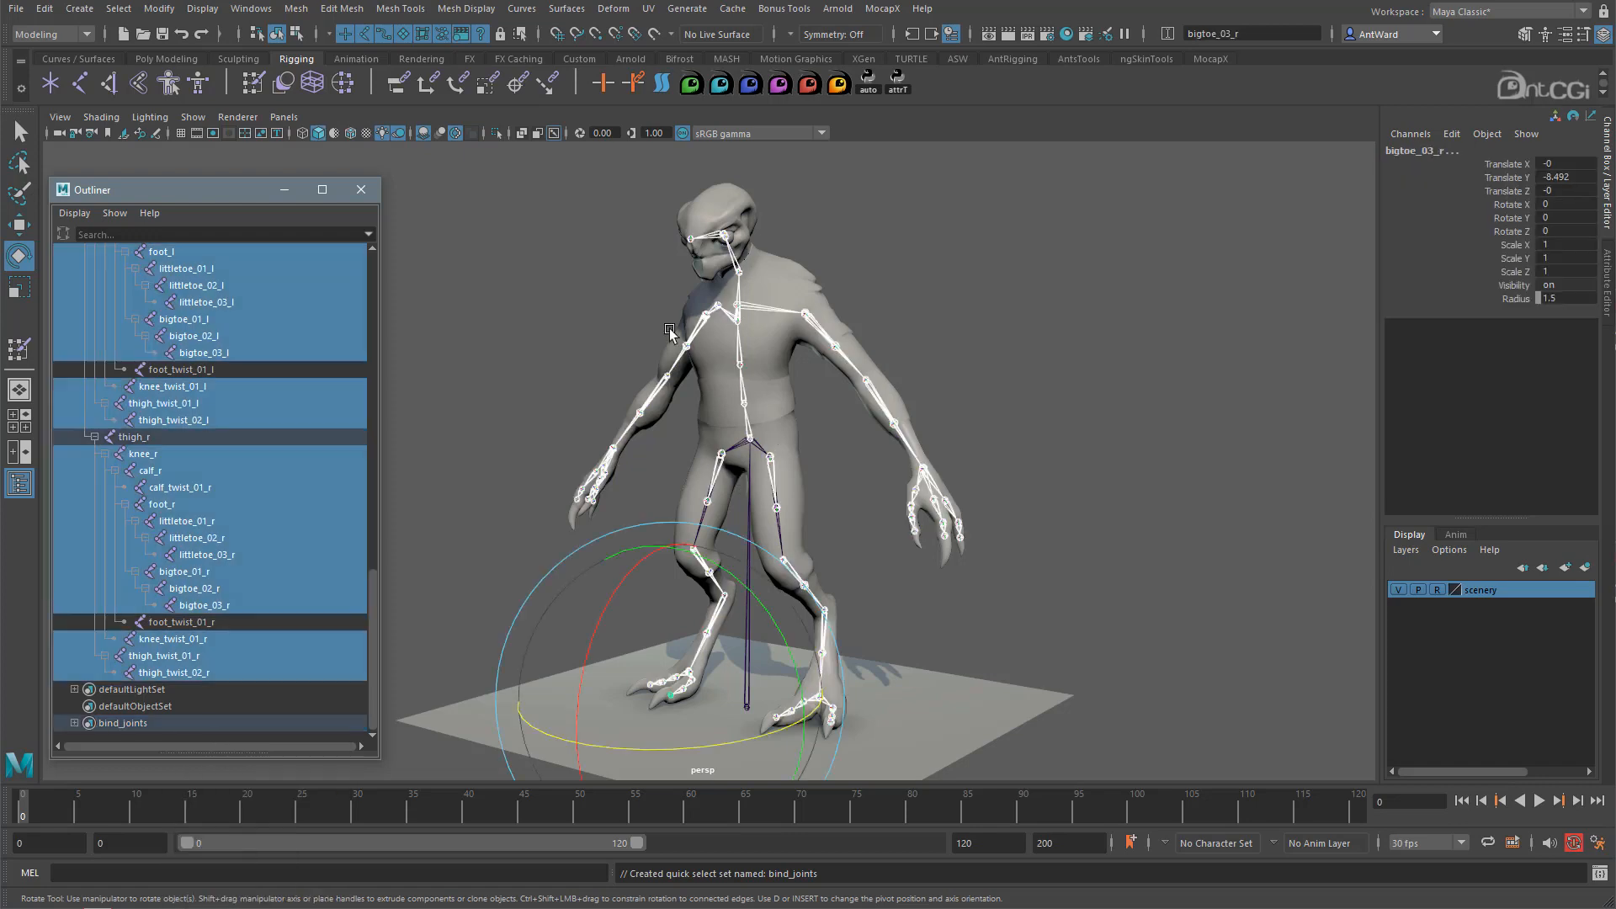
# Collapse the root hierarchy and expand the bind_joints set to review the joints it contains
pyautogui.scroll(20, 169, 593)
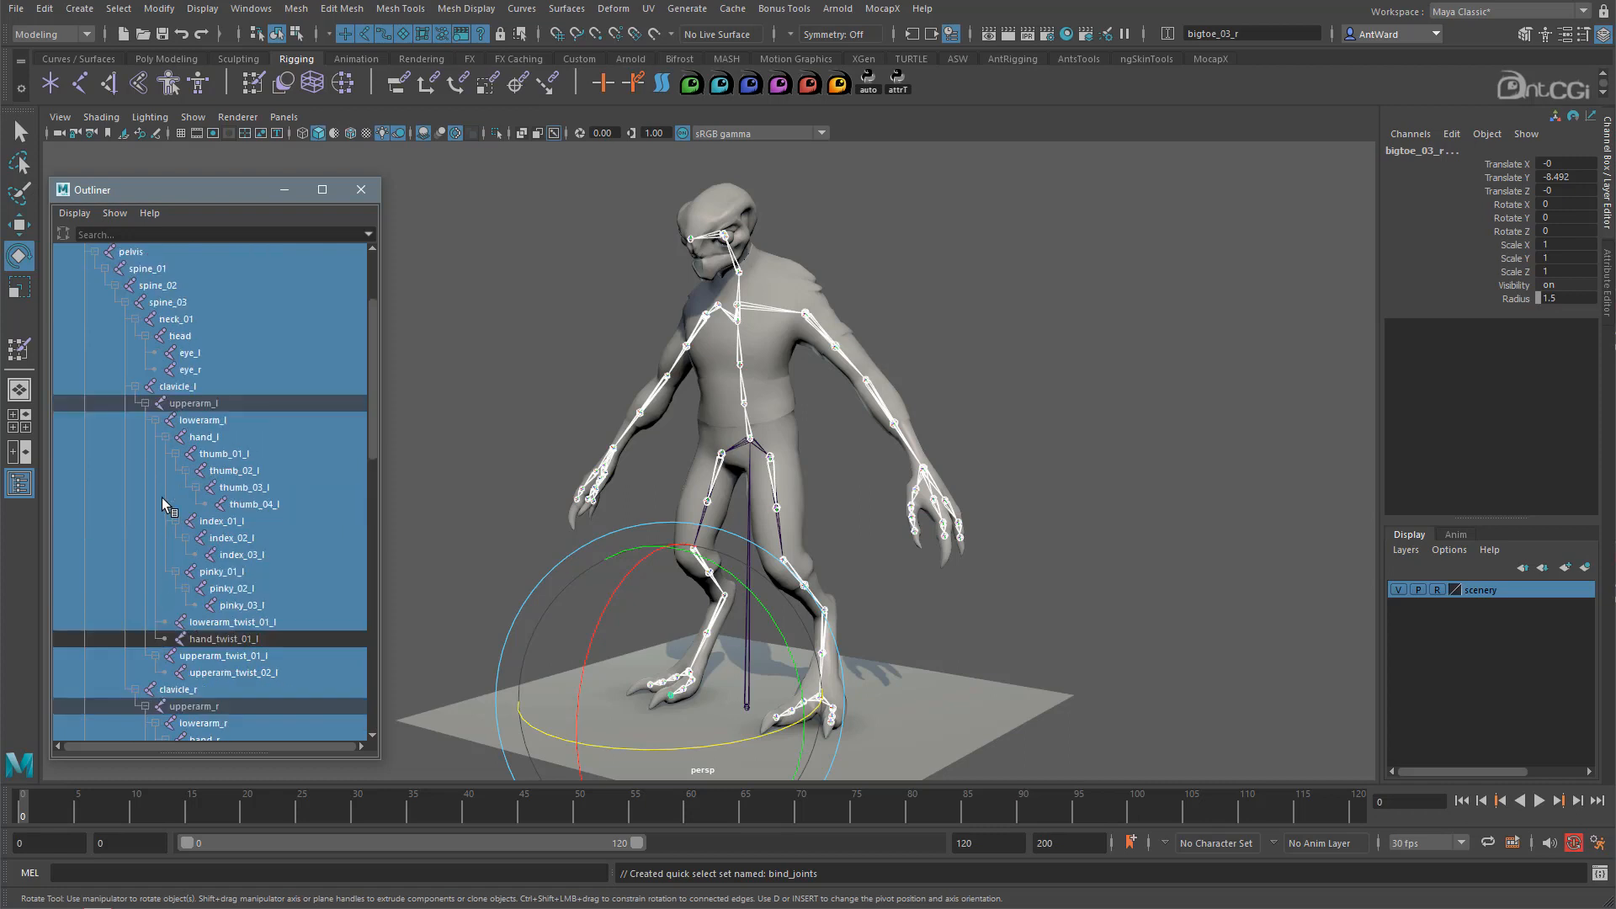
pyautogui.click(74, 352)
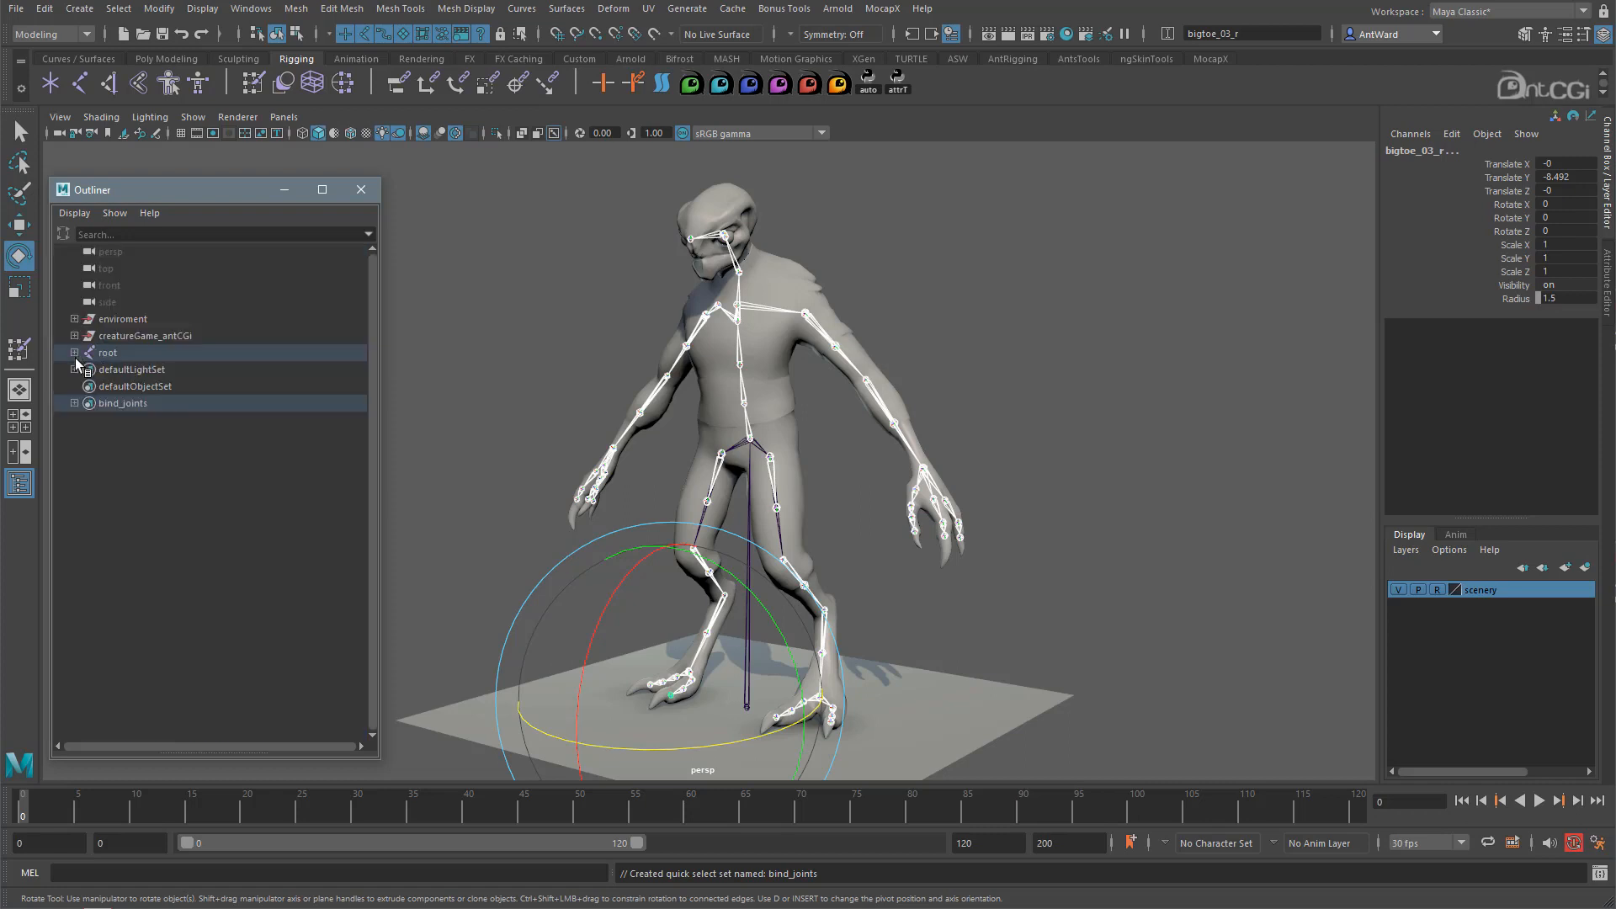
pyautogui.click(73, 403)
pyautogui.scroll(-15, 242, 485)
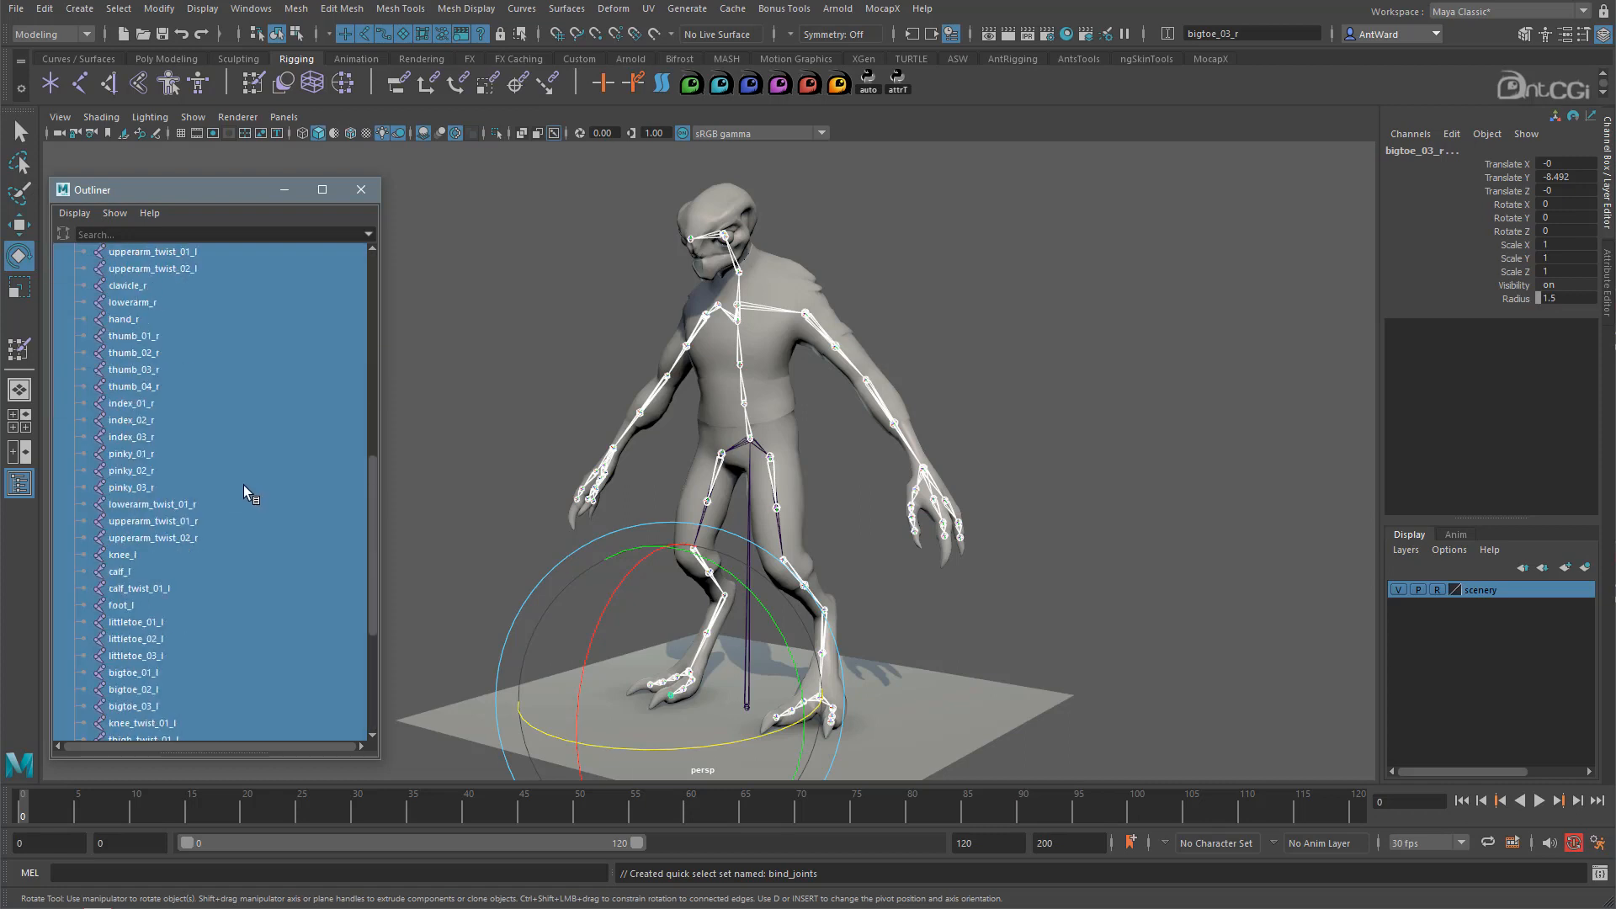
pyautogui.scroll(15, 244, 488)
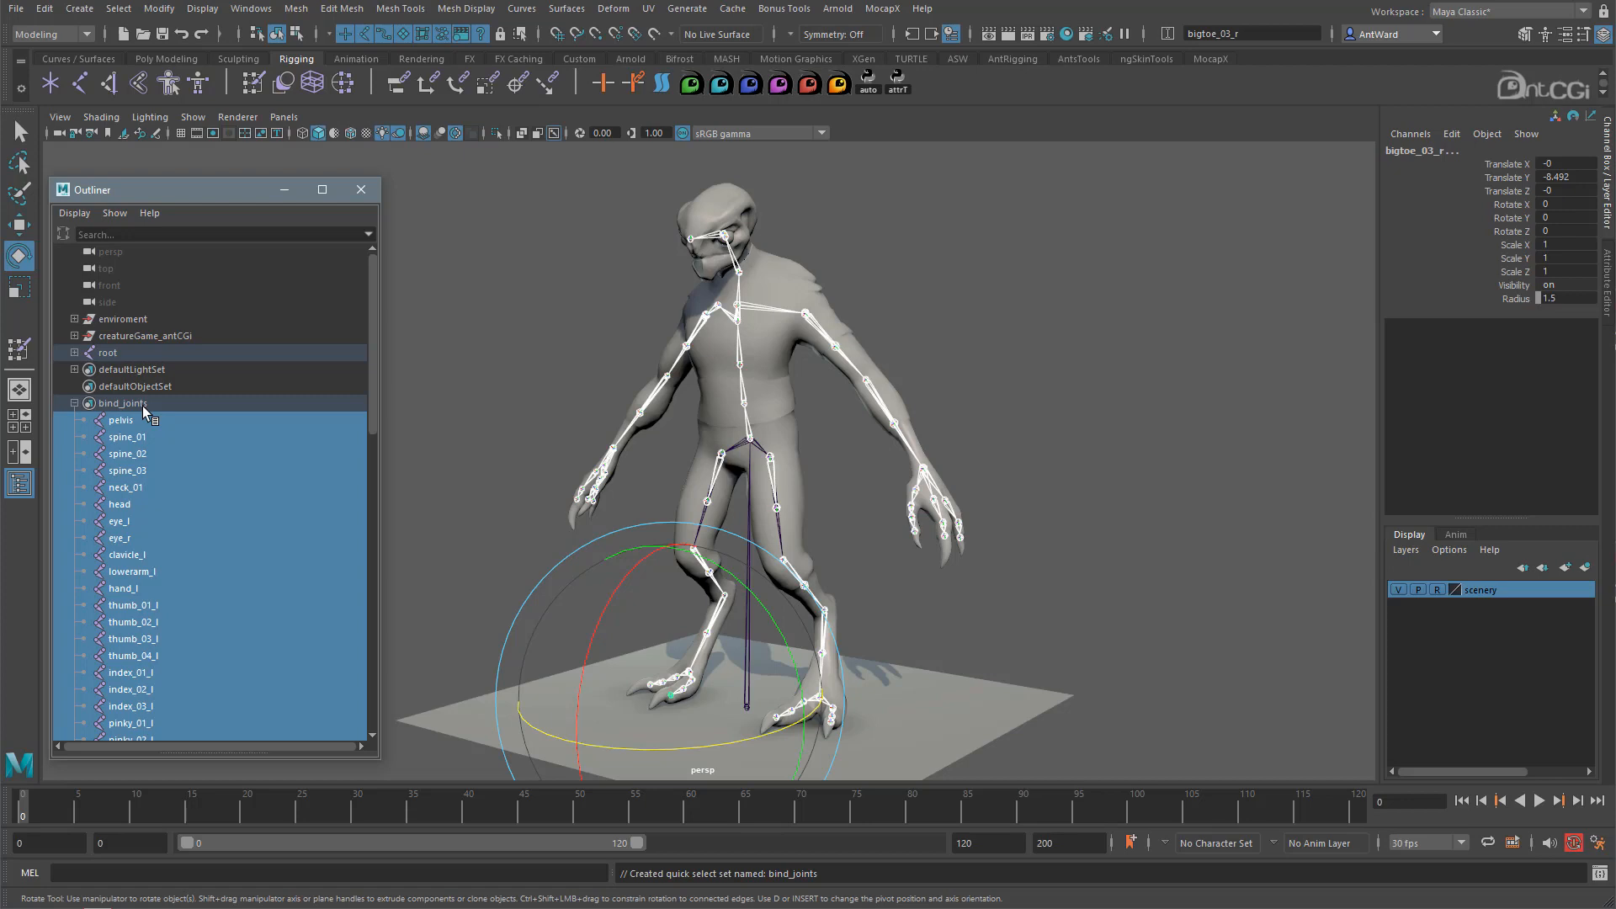
# Reselect the joints in the bind_joints set and collapse the set in the Outliner
pyautogui.click(143, 406)
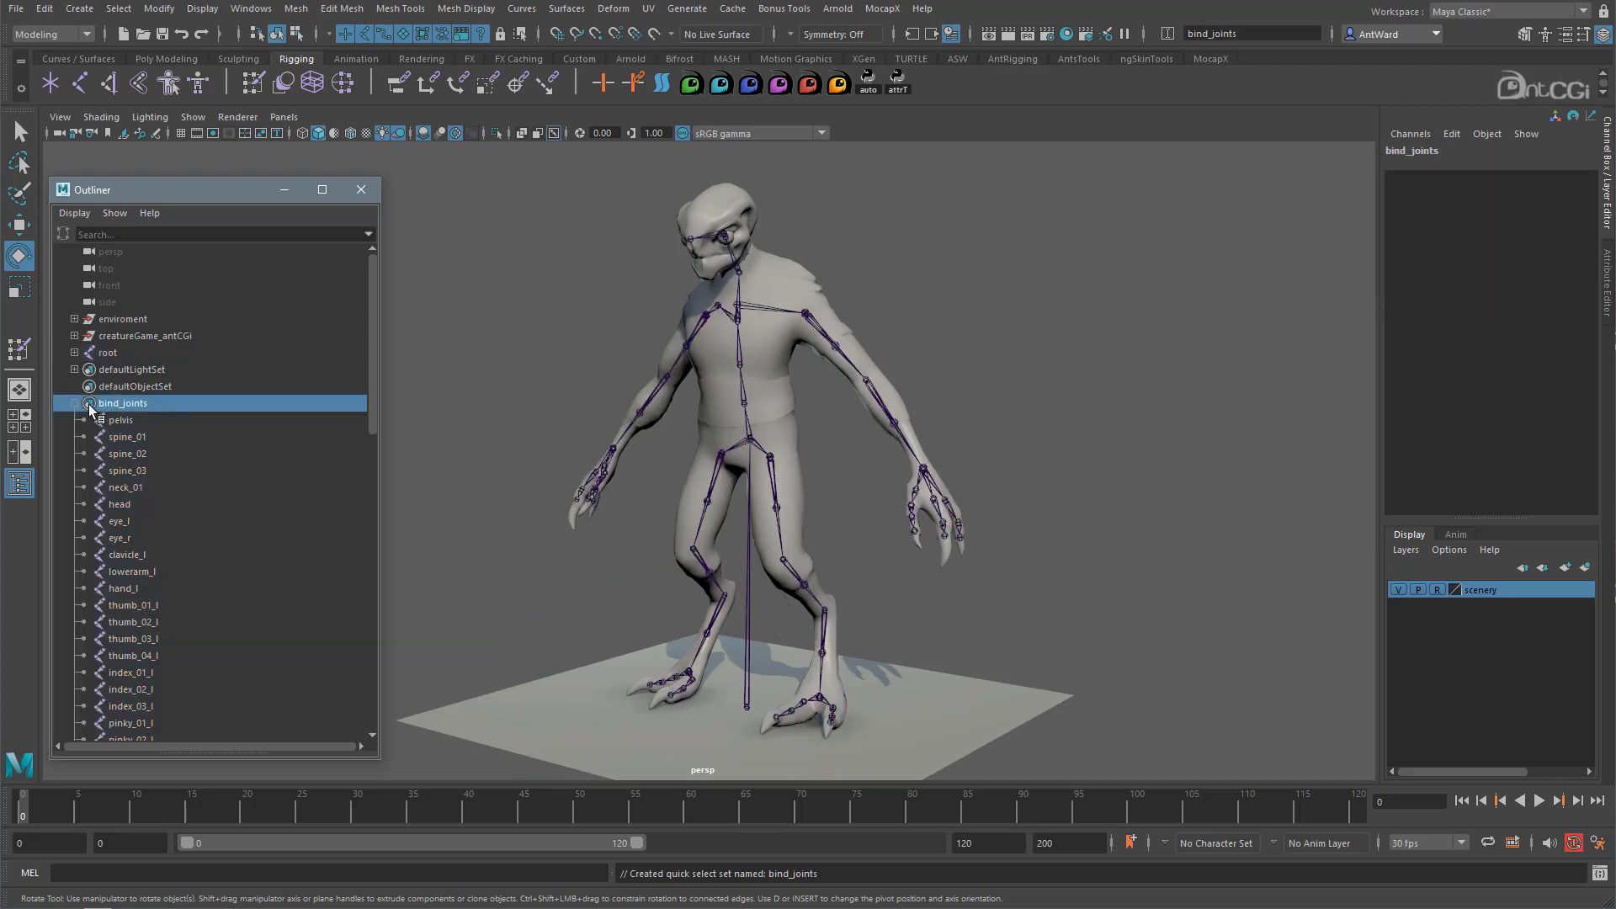
pyautogui.rightClick(140, 405)
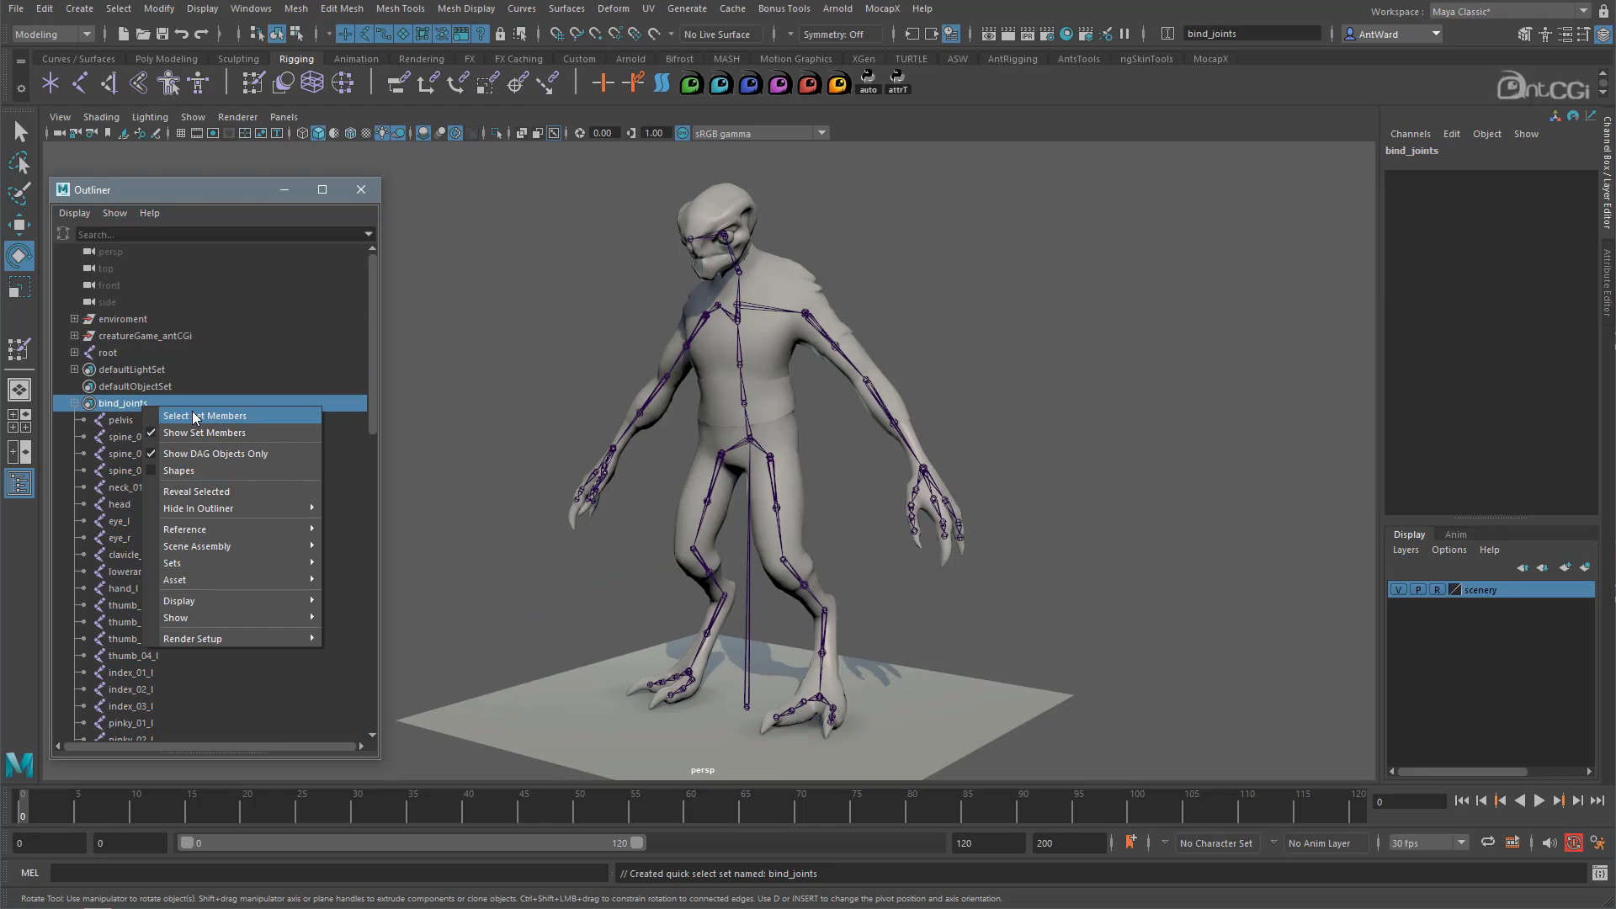
pyautogui.click(192, 412)
pyautogui.click(74, 403)
# Add the body_game mesh to the joint selection and open the Bind Skin options
pyautogui.keyDown('alt'); pyautogui.moveTo(1173, 468); pyautogui.dragTo(1086, 472); pyautogui.keyUp('alt')
pyautogui.keyDown('alt'); pyautogui.moveTo(959, 374); pyautogui.dragTo(911, 392, button='middle'); pyautogui.keyUp('alt')
pyautogui.keyDown('alt'); pyautogui.moveTo(910, 391); pyautogui.dragTo(1033, 388, button='right'); pyautogui.keyUp('alt')
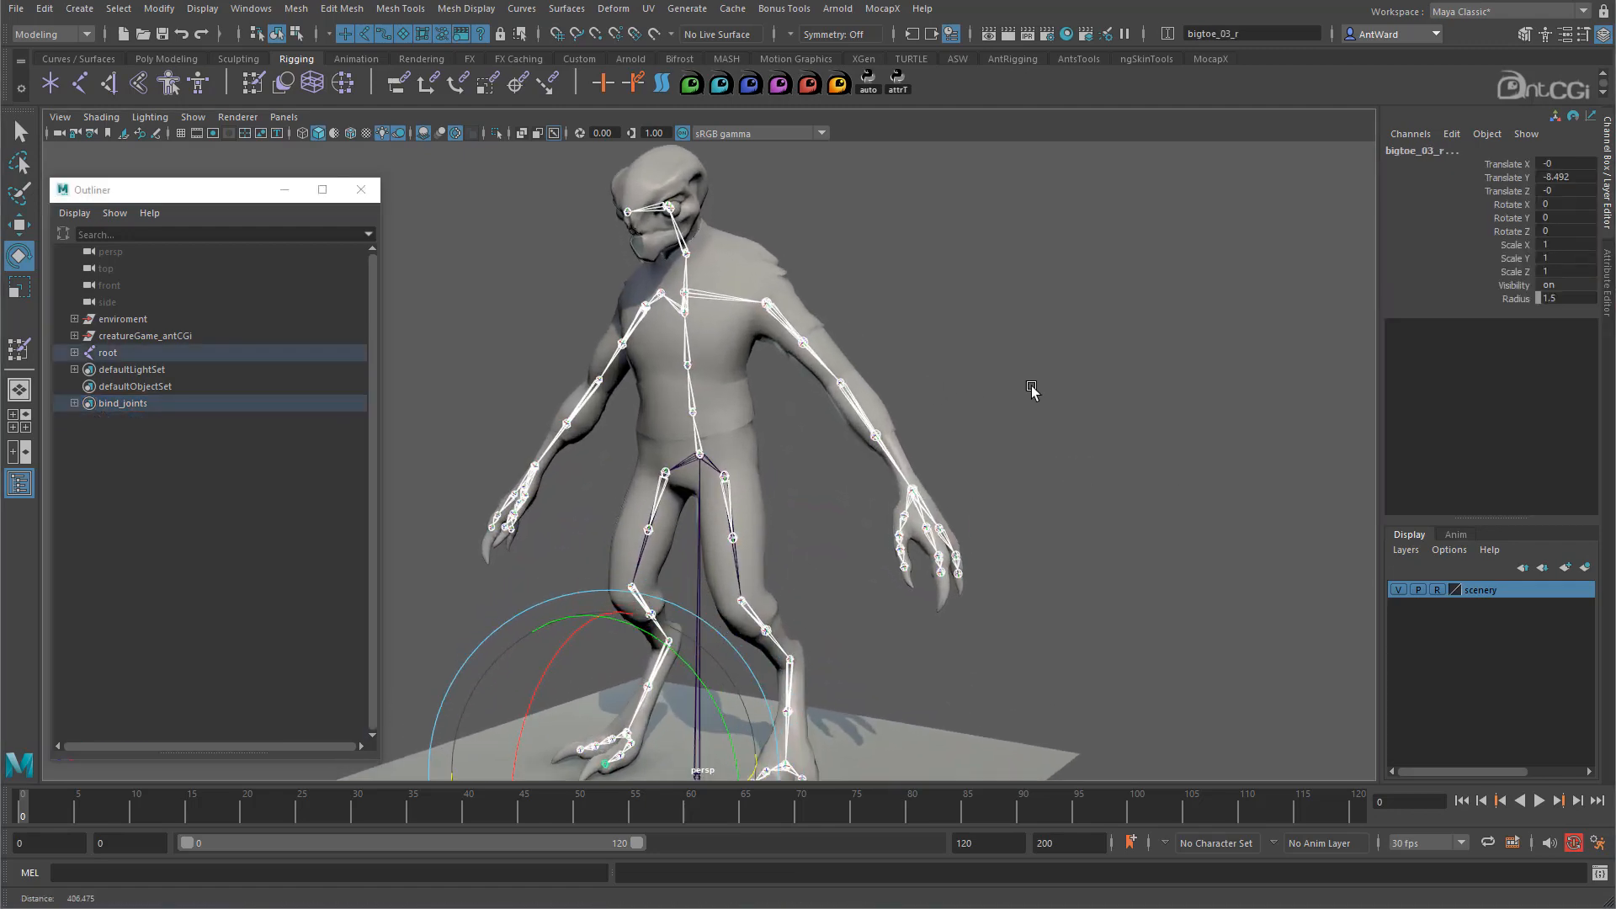
pyautogui.keyDown('alt'); pyautogui.moveTo(808, 497); pyautogui.dragTo(775, 440); pyautogui.keyUp('alt')
pyautogui.click(724, 368)
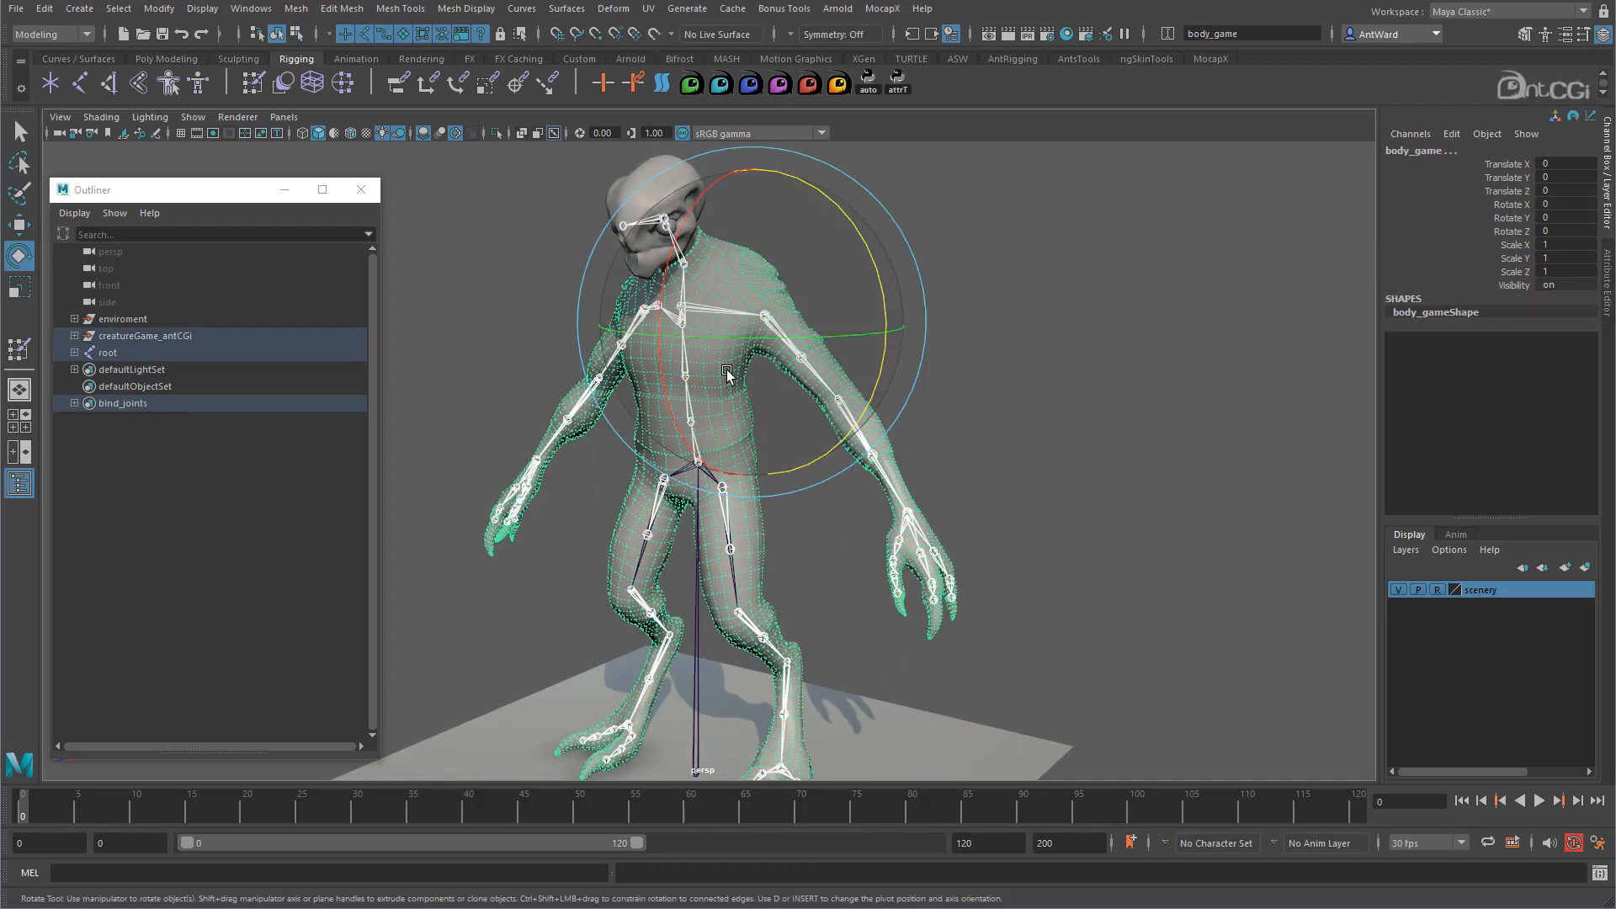
pyautogui.press('space')
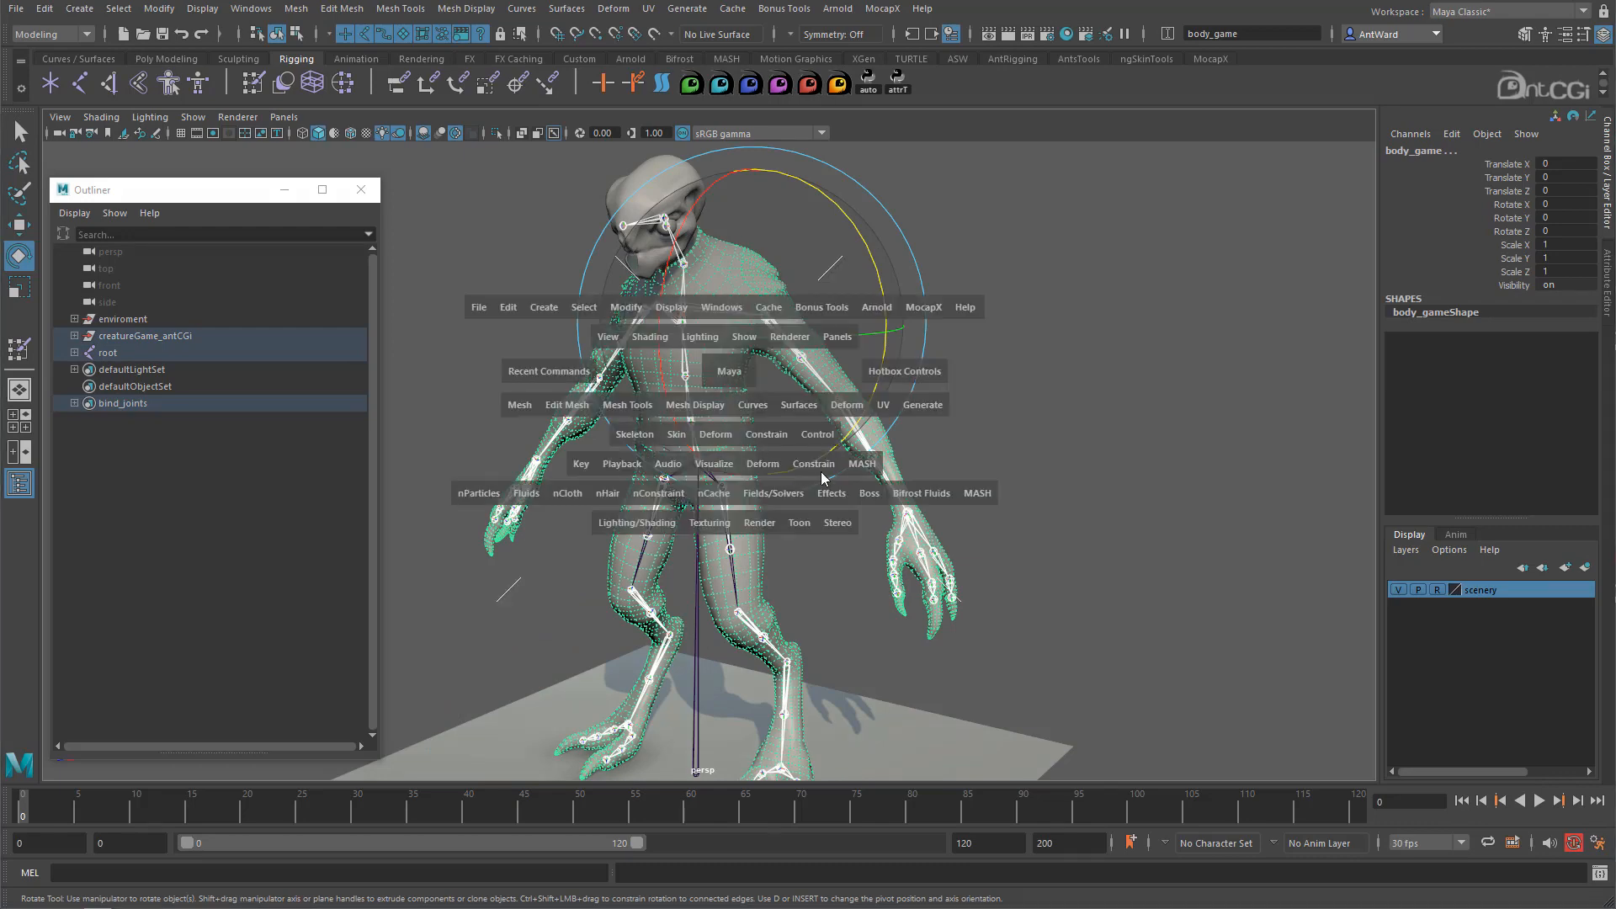
pyautogui.click(674, 439)
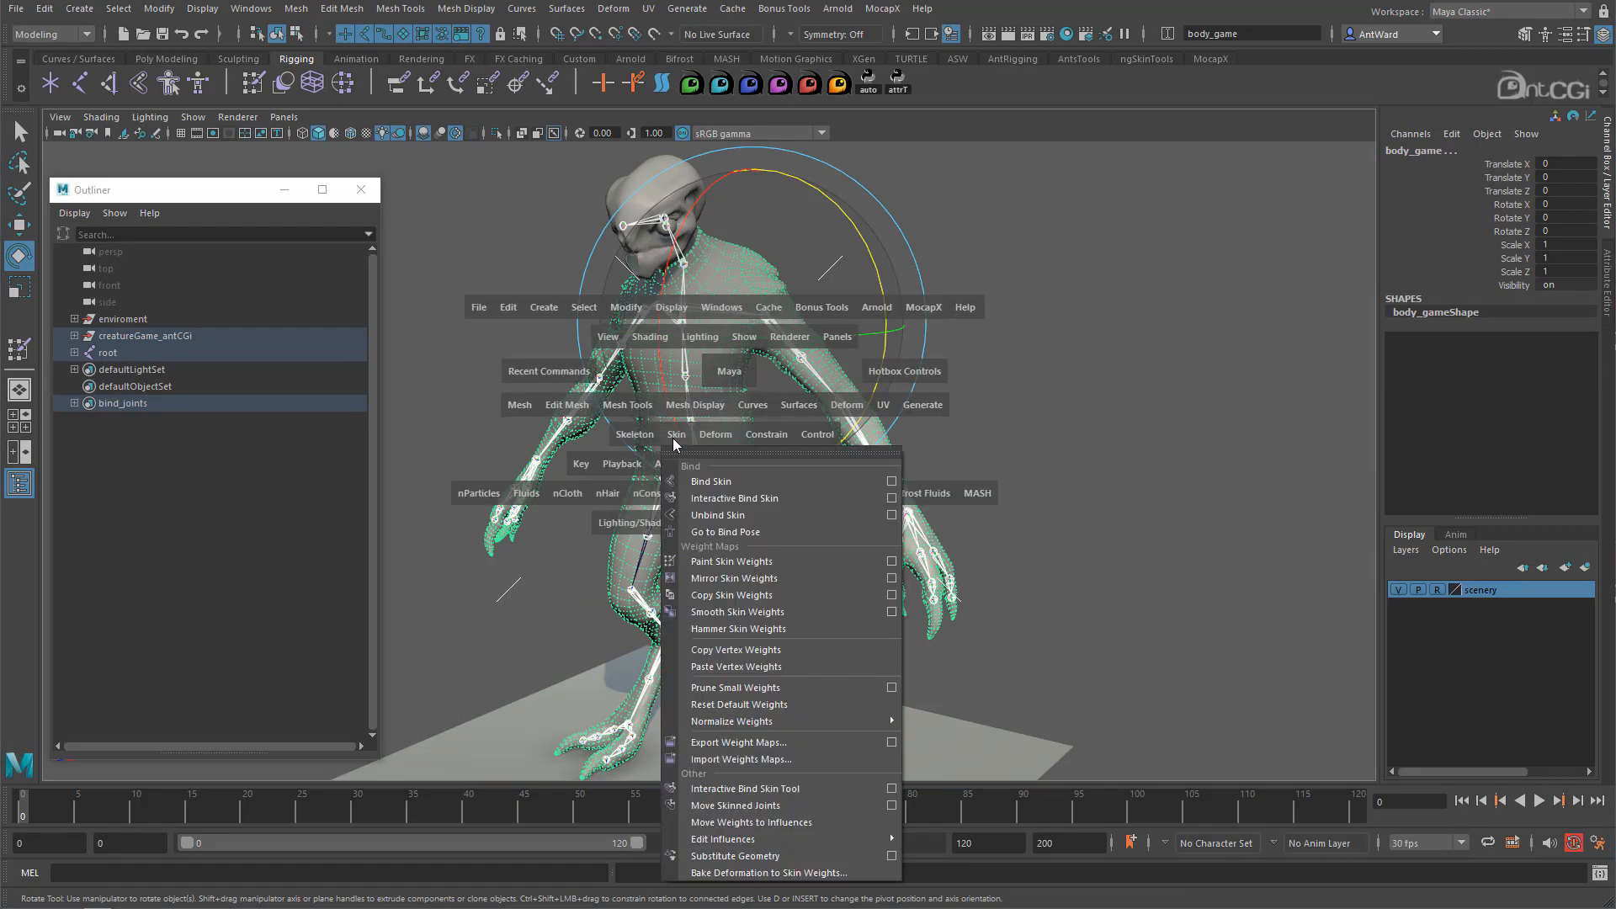
pyautogui.click(891, 482)
# Reset the Bind Skin settings and set the skin to bind to Selected joints
pyautogui.moveTo(1160, 229); pyautogui.dragTo(1096, 177)
pyautogui.click(979, 186)
pyautogui.click(992, 220)
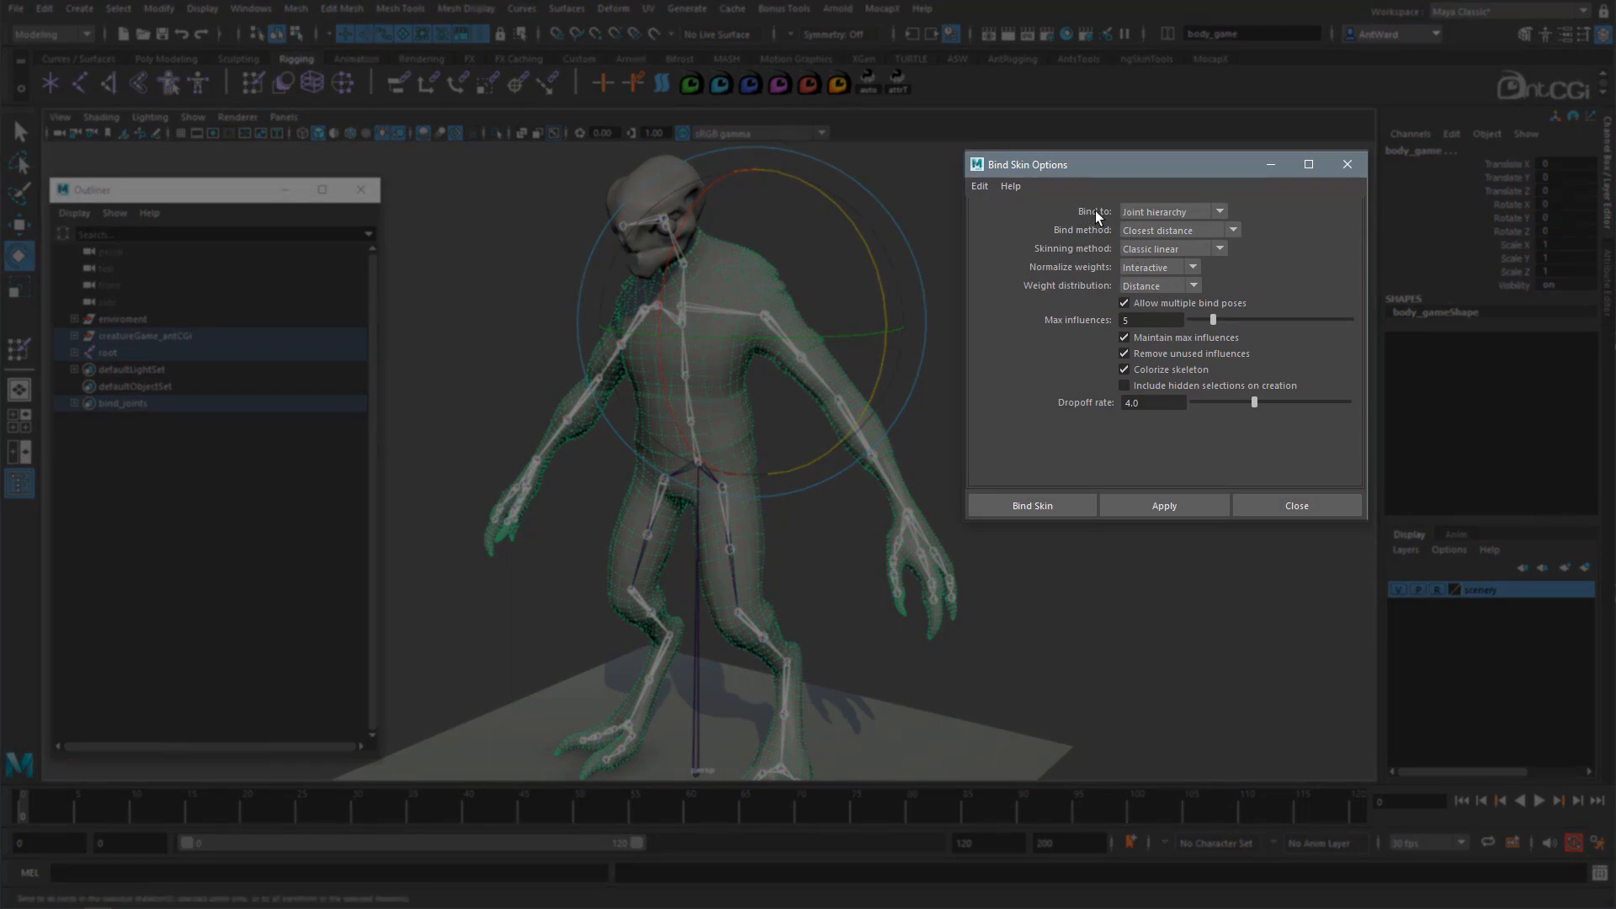
pyautogui.click(1150, 212)
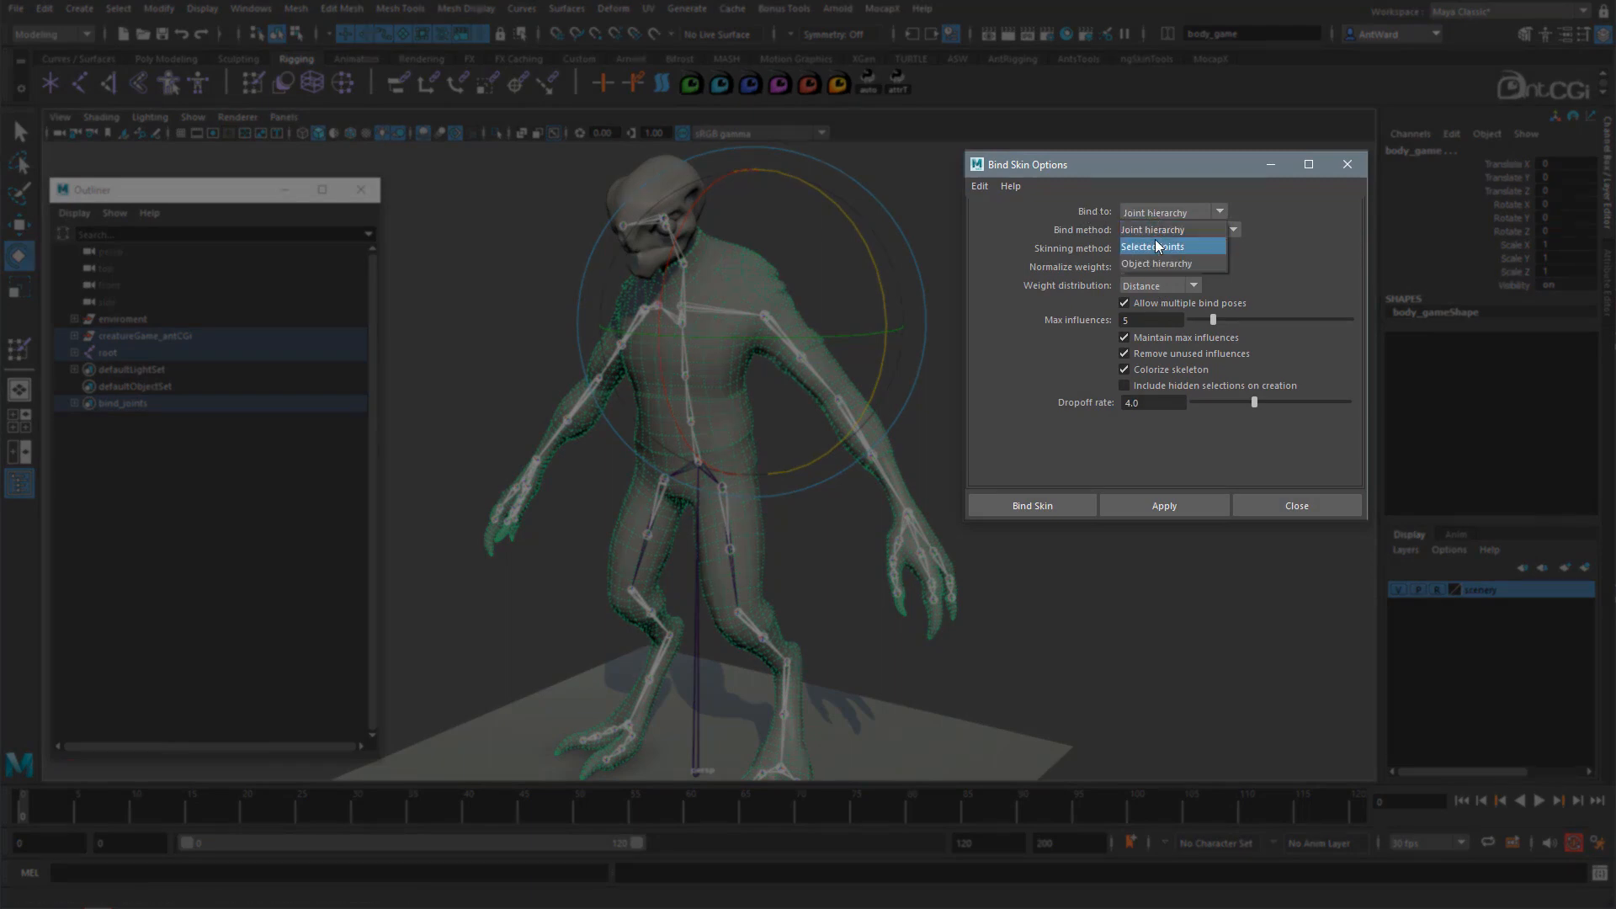
pyautogui.click(1183, 246)
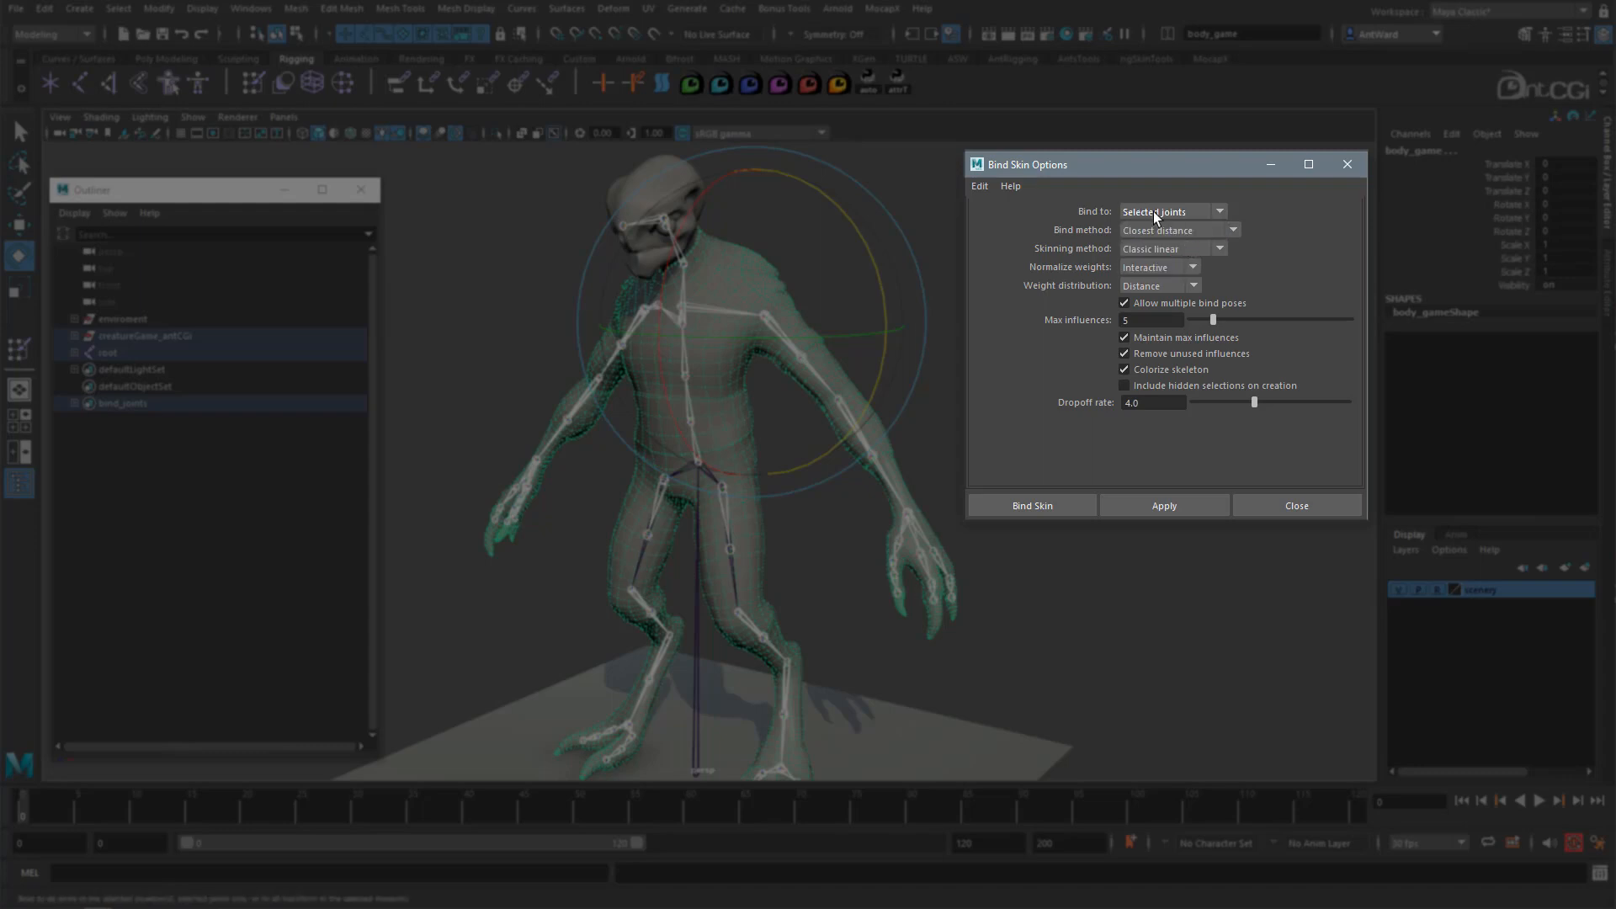
# Set the max influences to 4 and bind the body mesh to the selected joints
pyautogui.moveTo(797, 433)
pyautogui.keyDown('alt'); pyautogui.mouseDown()
pyautogui.moveTo(818, 425)
pyautogui.moveTo(783, 433)
pyautogui.mouseUp(); pyautogui.keyUp('alt')
pyautogui.moveTo(1212, 320); pyautogui.dragTo(1209, 320)
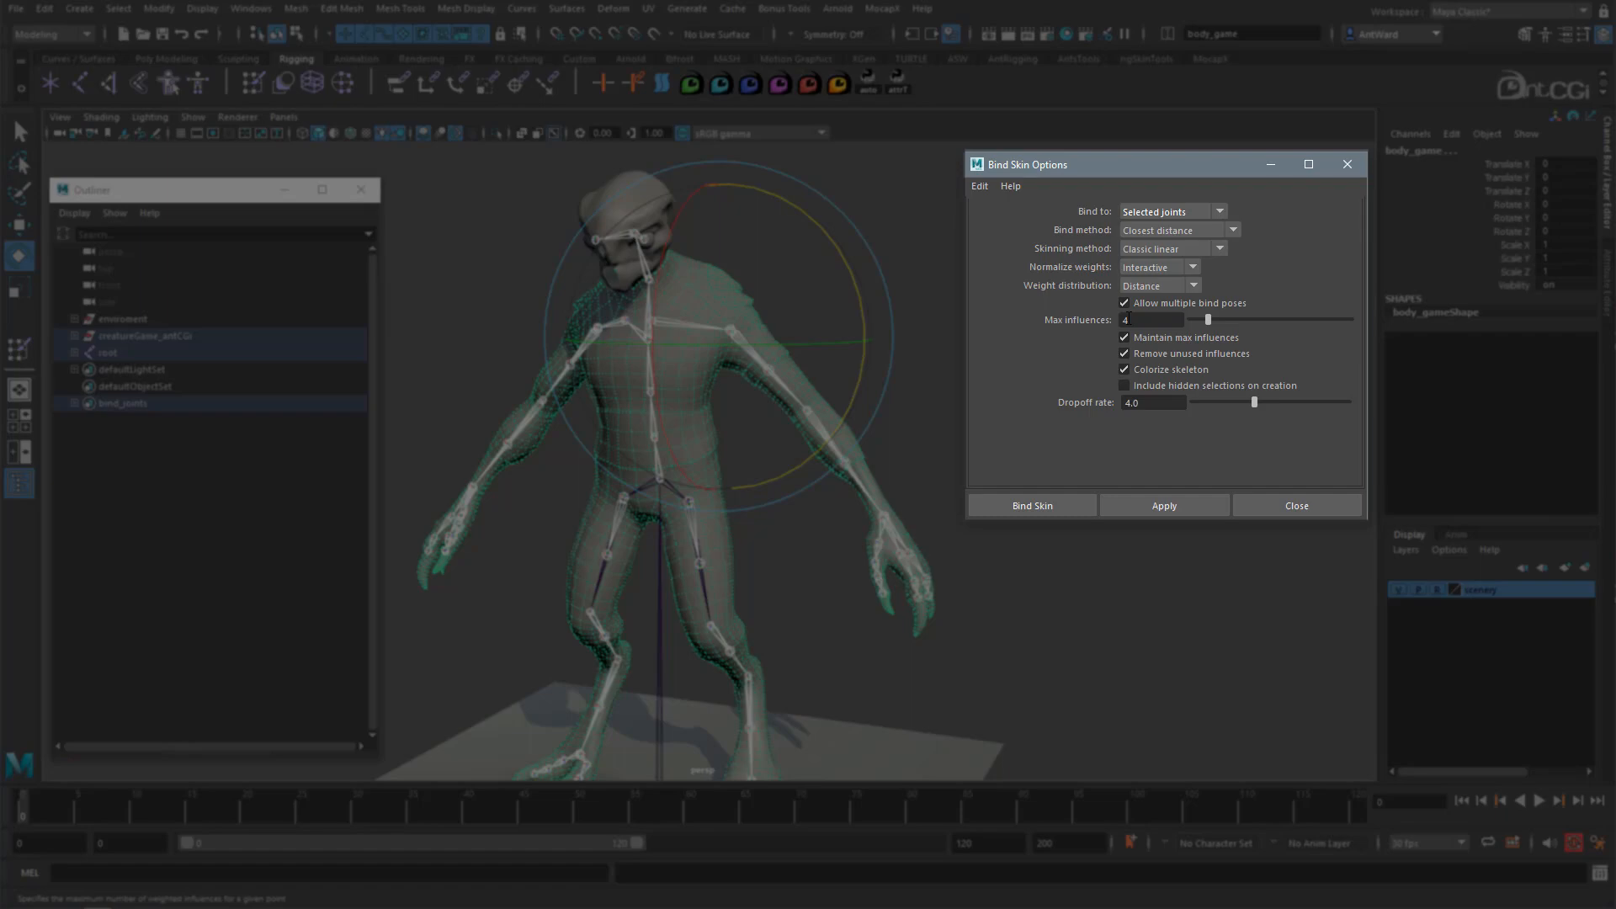
pyautogui.keyDown('alt'); pyautogui.moveTo(840, 497); pyautogui.dragTo(818, 504); pyautogui.keyUp('alt')
pyautogui.click(1164, 506)
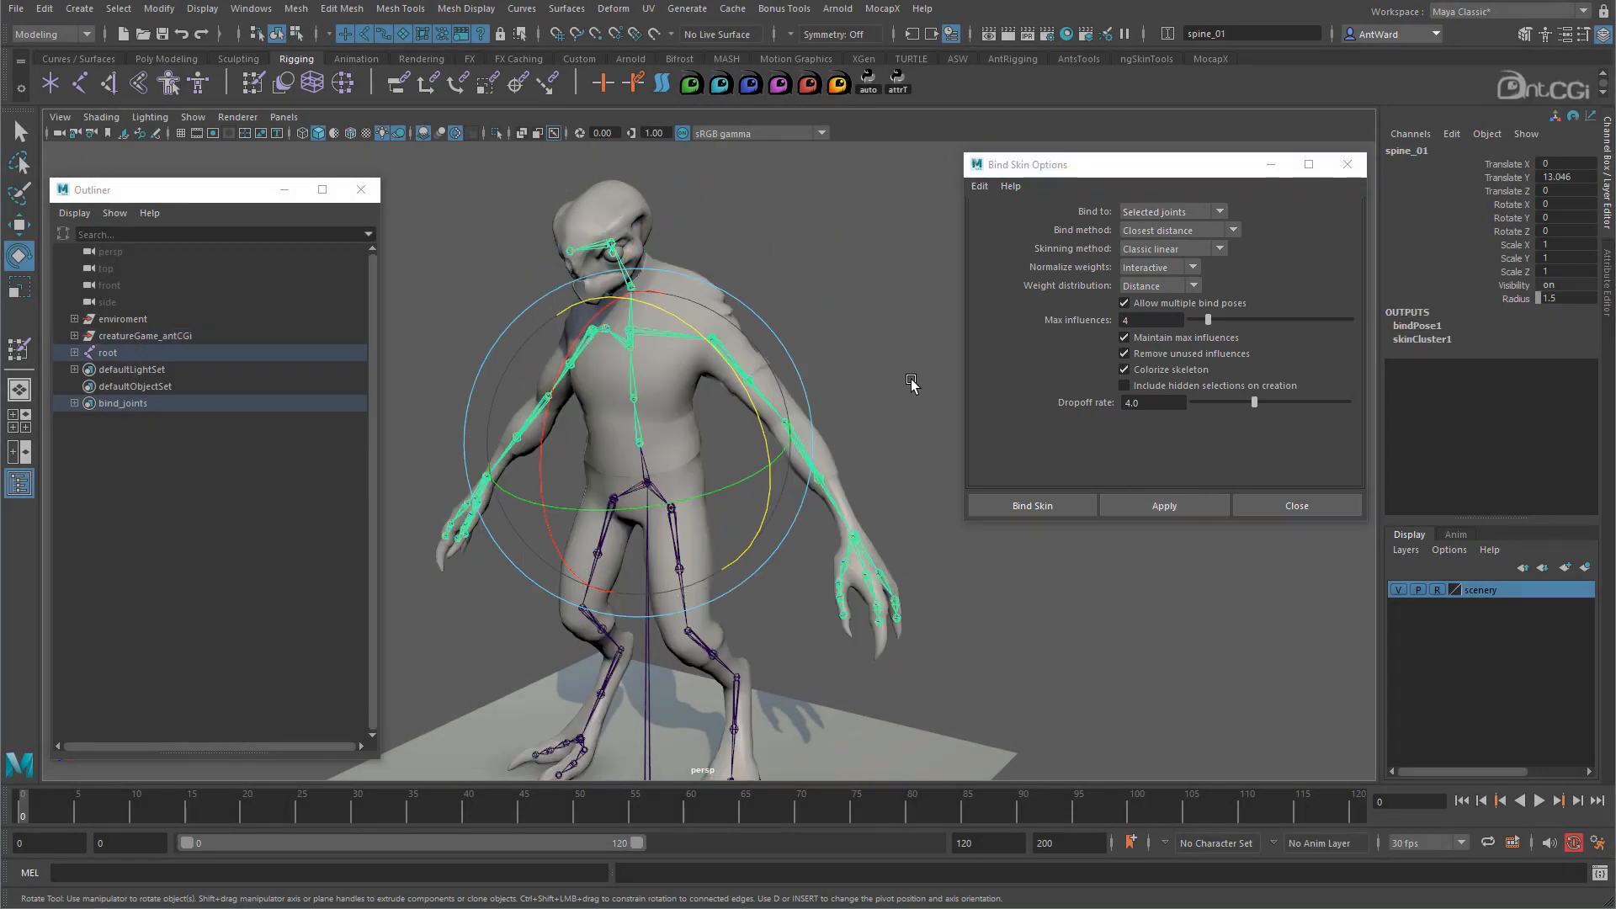
pyautogui.click(912, 387)
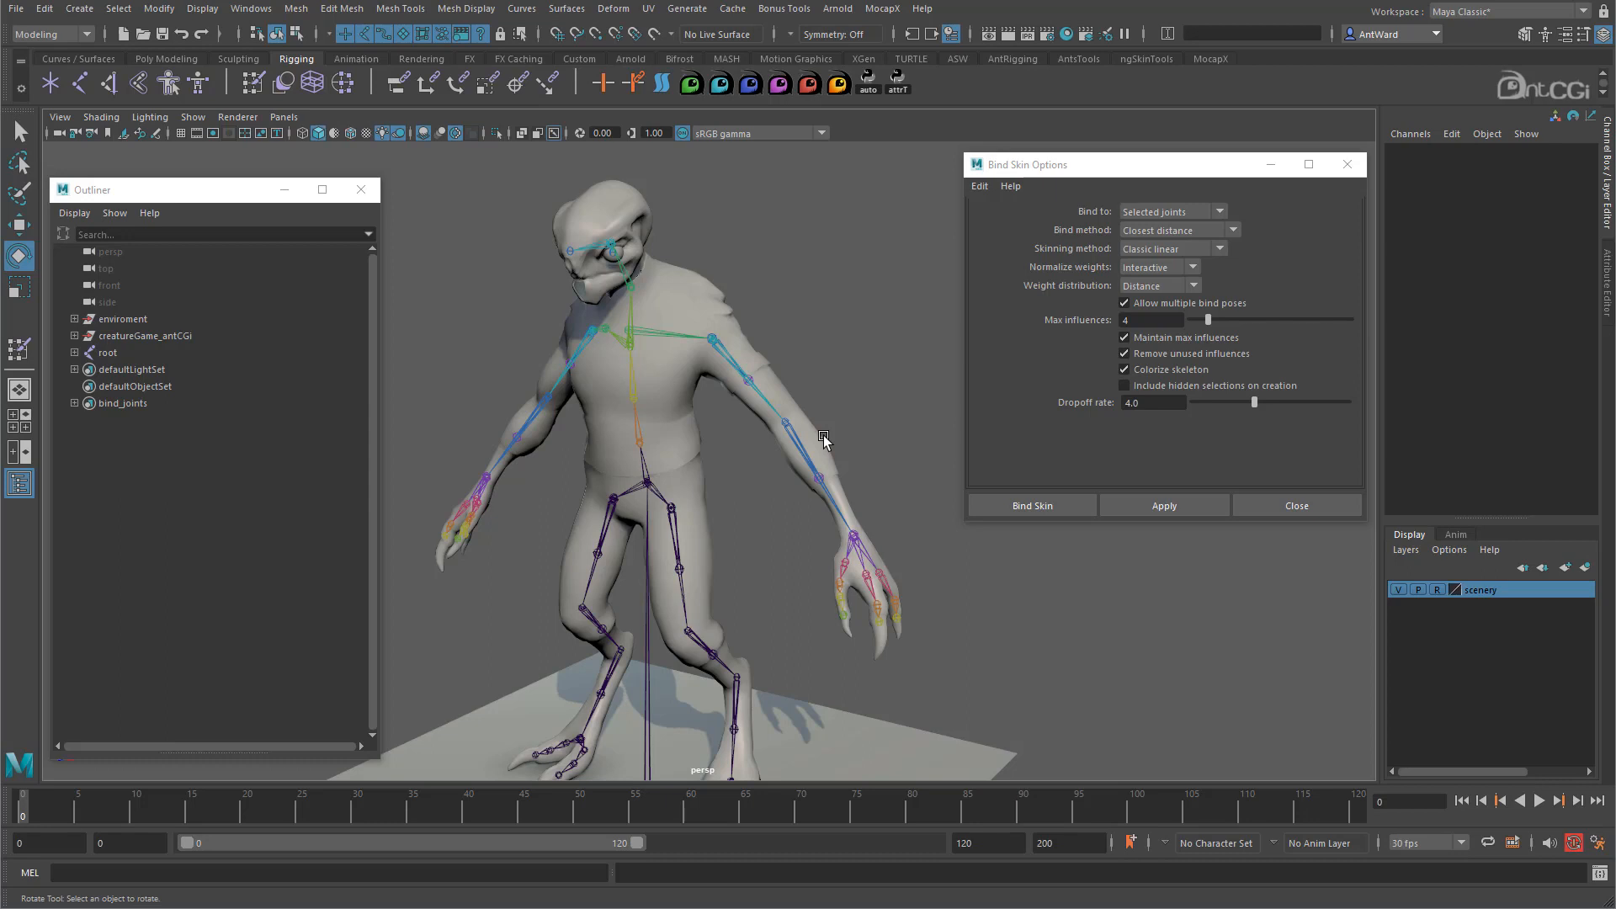
# Select the body_game mesh and examine the attributes of its skinCluster1 input
pyautogui.click(823, 439)
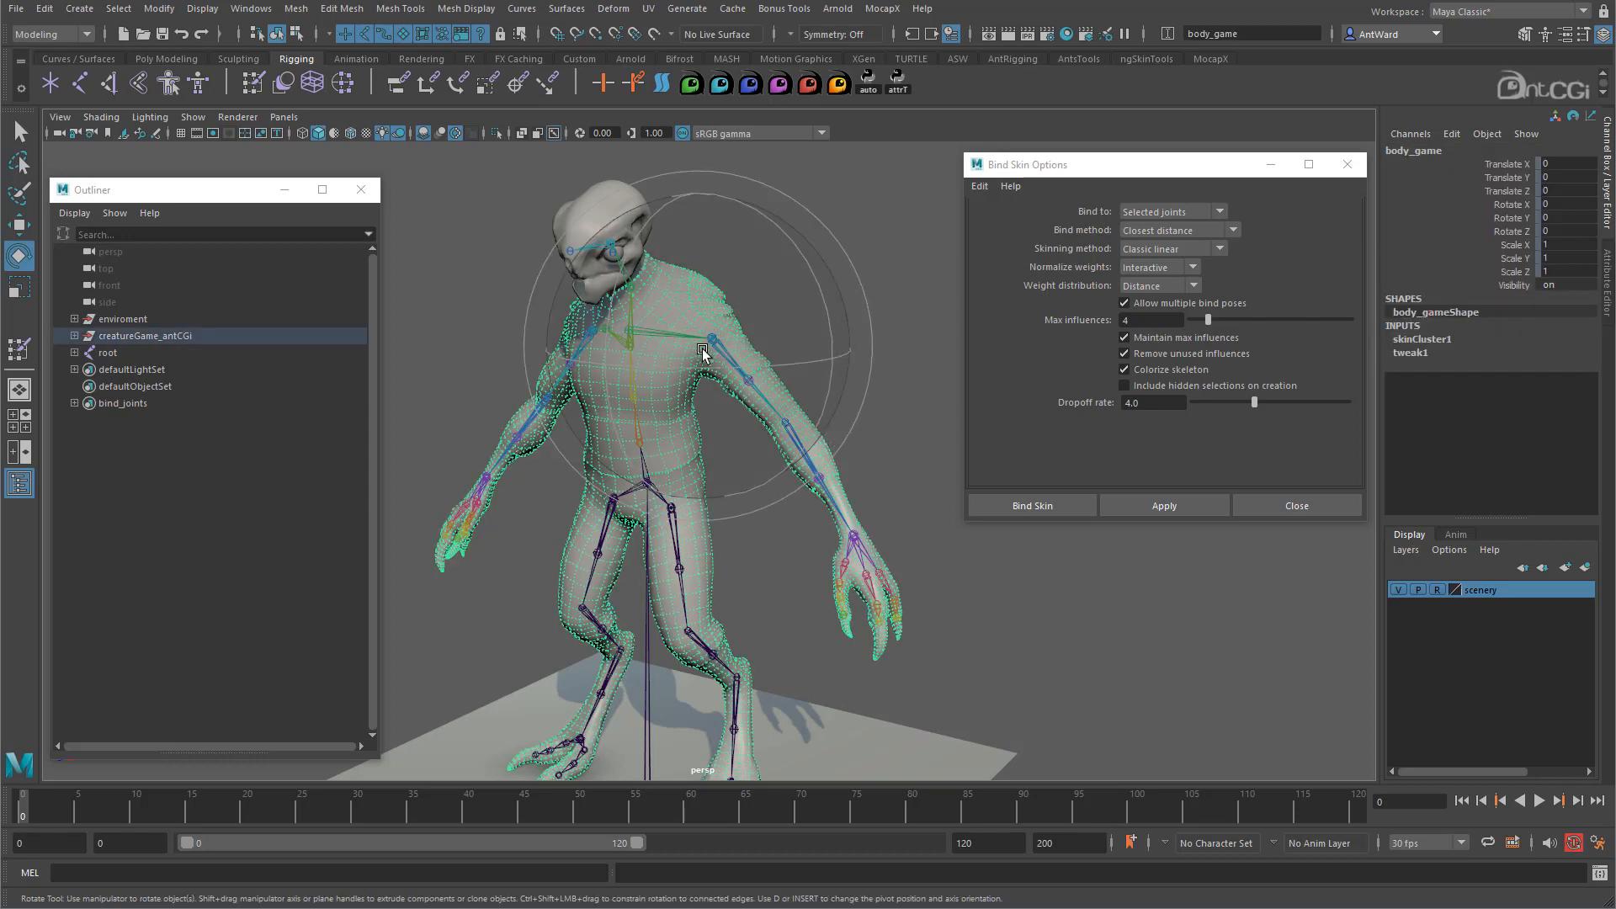
pyautogui.click(1448, 340)
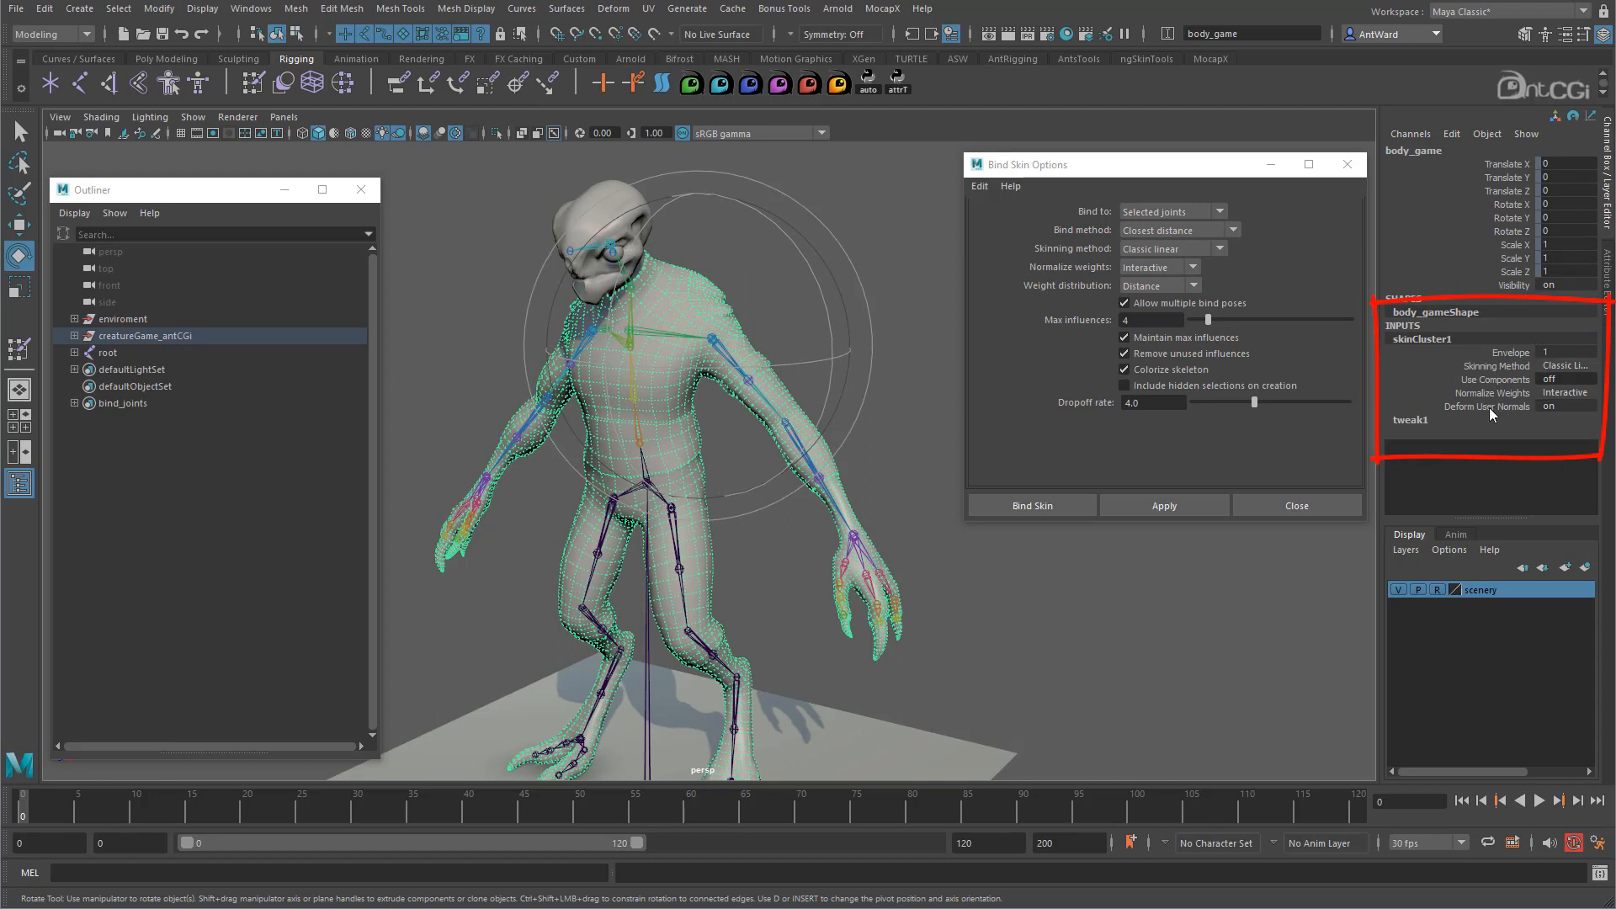
pyautogui.moveTo(685, 352)
pyautogui.keyDown('alt'); pyautogui.mouseDown()
pyautogui.moveTo(656, 361)
pyautogui.moveTo(707, 357)
pyautogui.mouseUp(); pyautogui.keyUp('alt')
# Rotate the upperarm_l joint to about -11 degrees in Z to test the arm's deformation
pyautogui.click(919, 344)
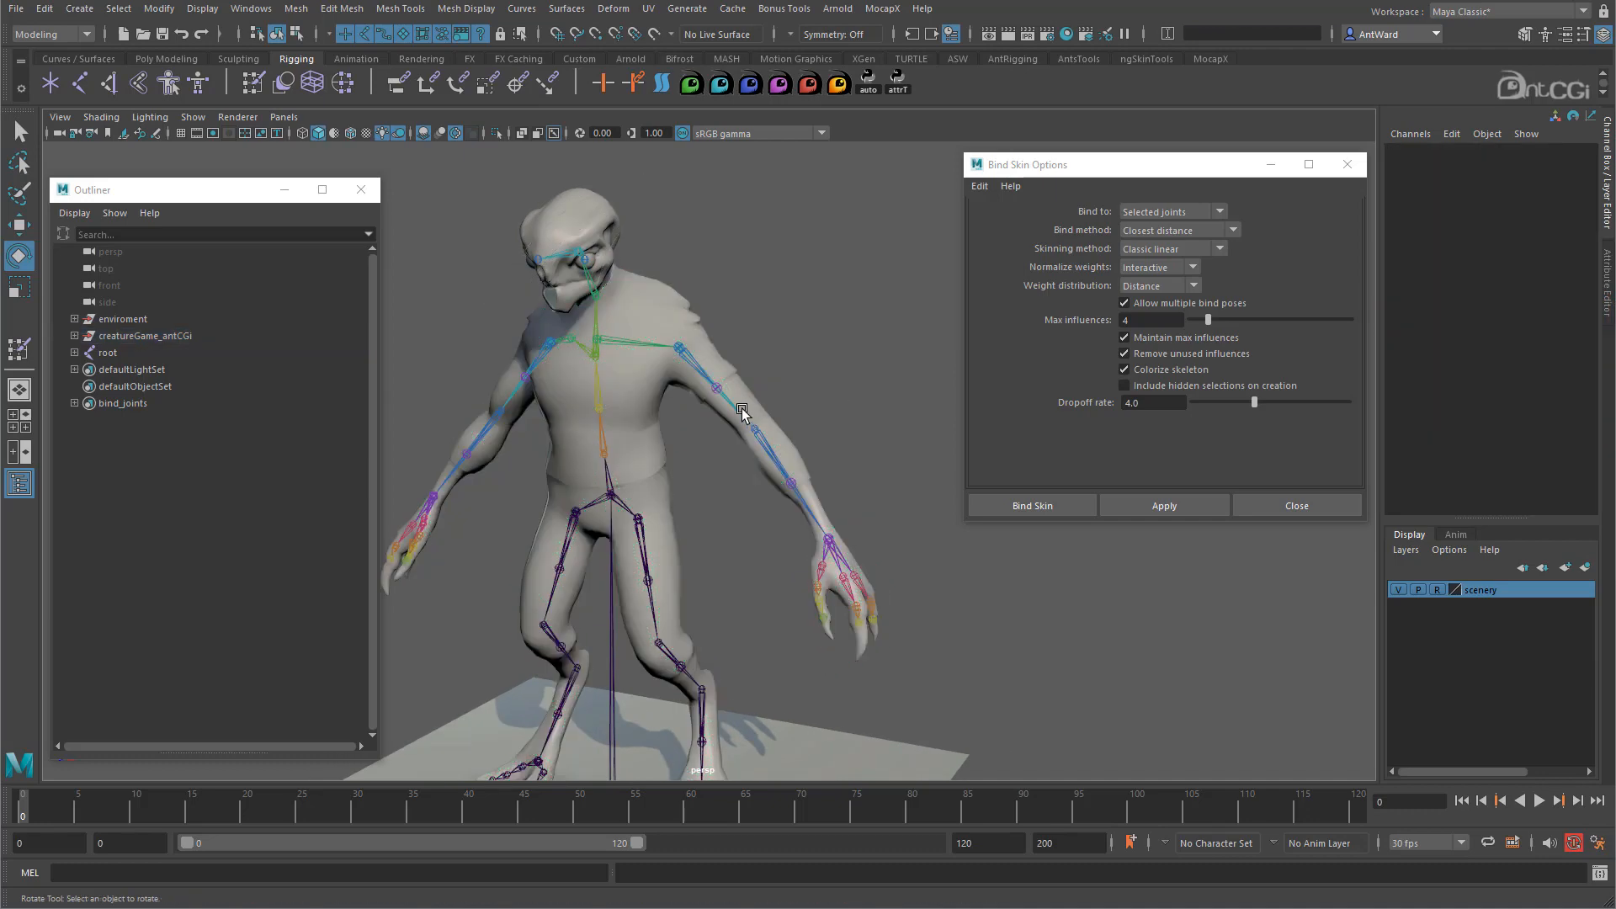
pyautogui.click(745, 408)
pyautogui.moveTo(823, 385); pyautogui.dragTo(802, 515)
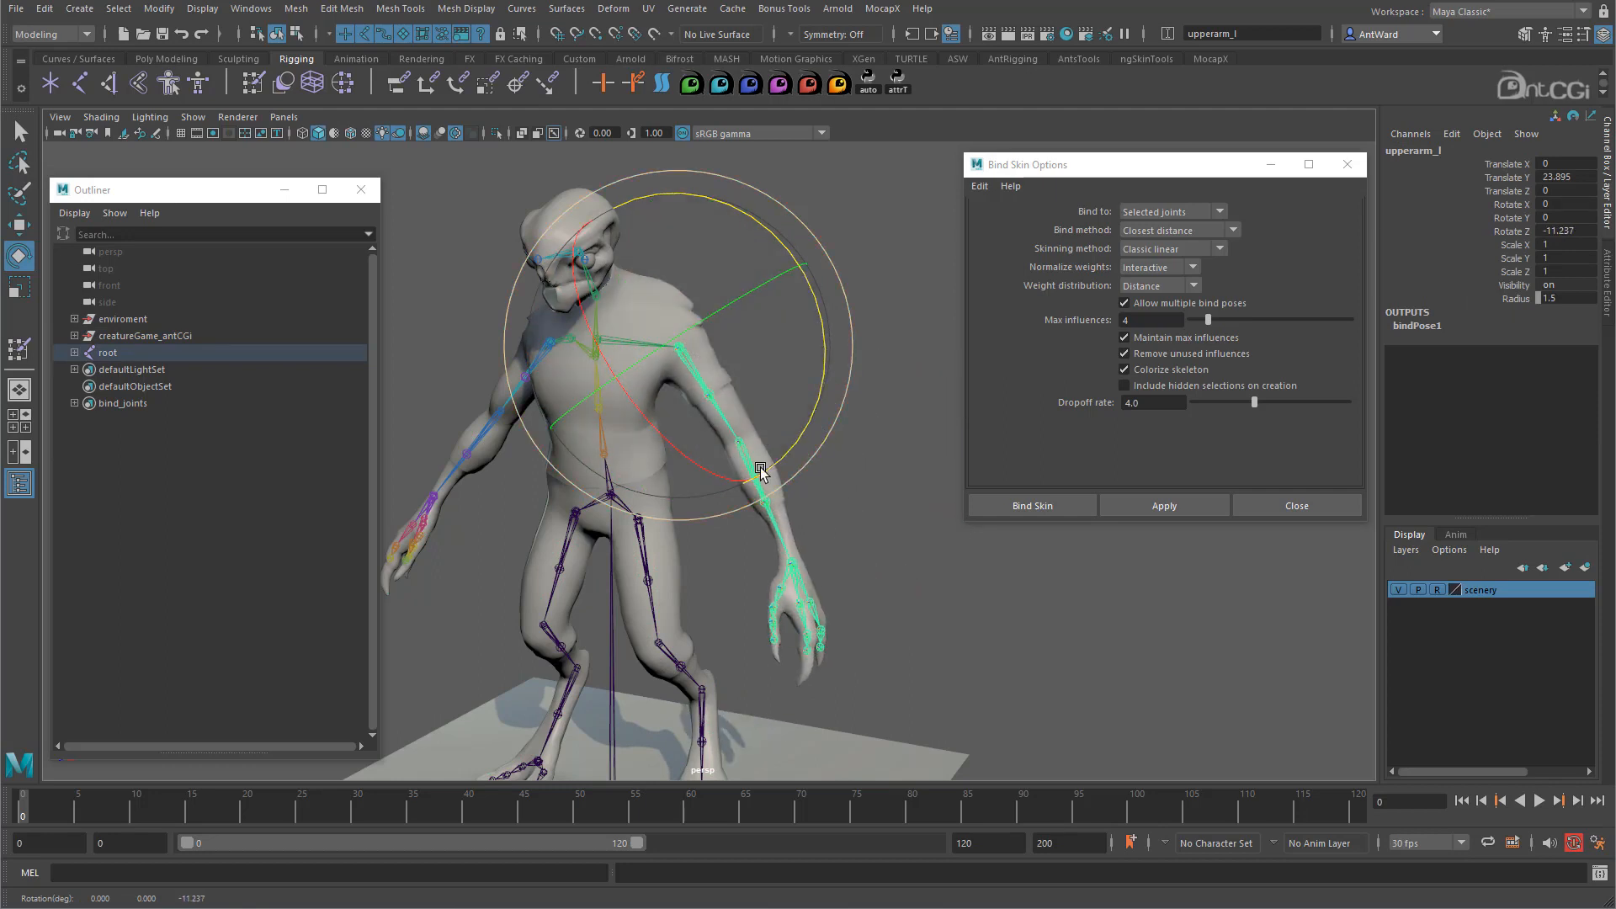
# Hide the scenery layer and display the creature with default lighting and wireframe on shaded
pyautogui.click(1399, 590)
pyautogui.click(150, 117)
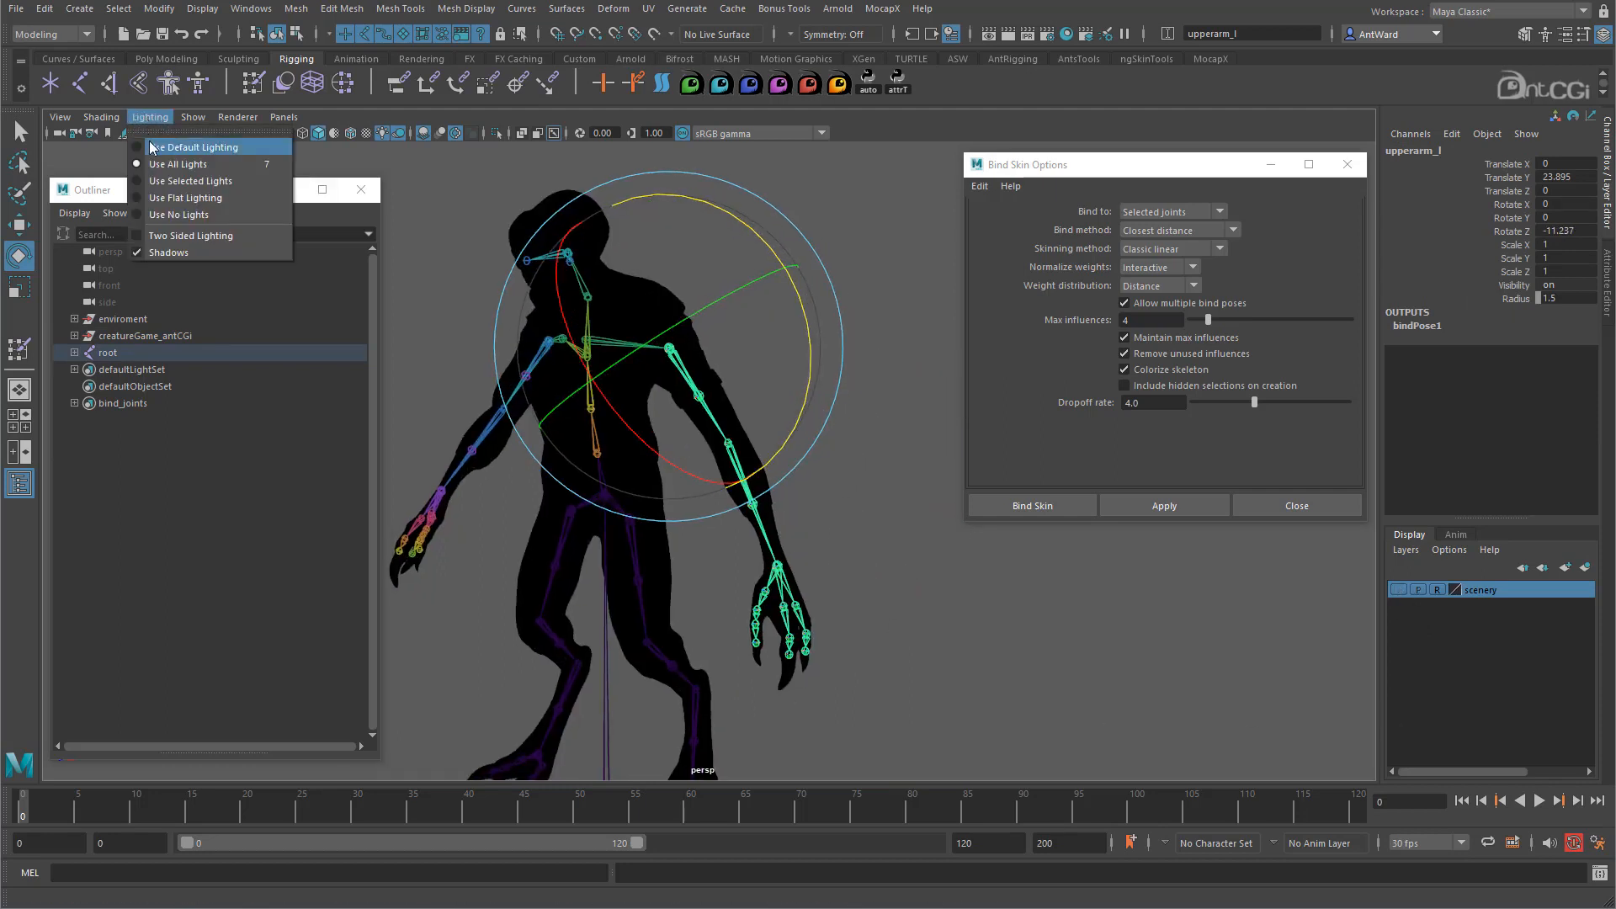
pyautogui.click(172, 148)
pyautogui.click(101, 117)
pyautogui.click(133, 270)
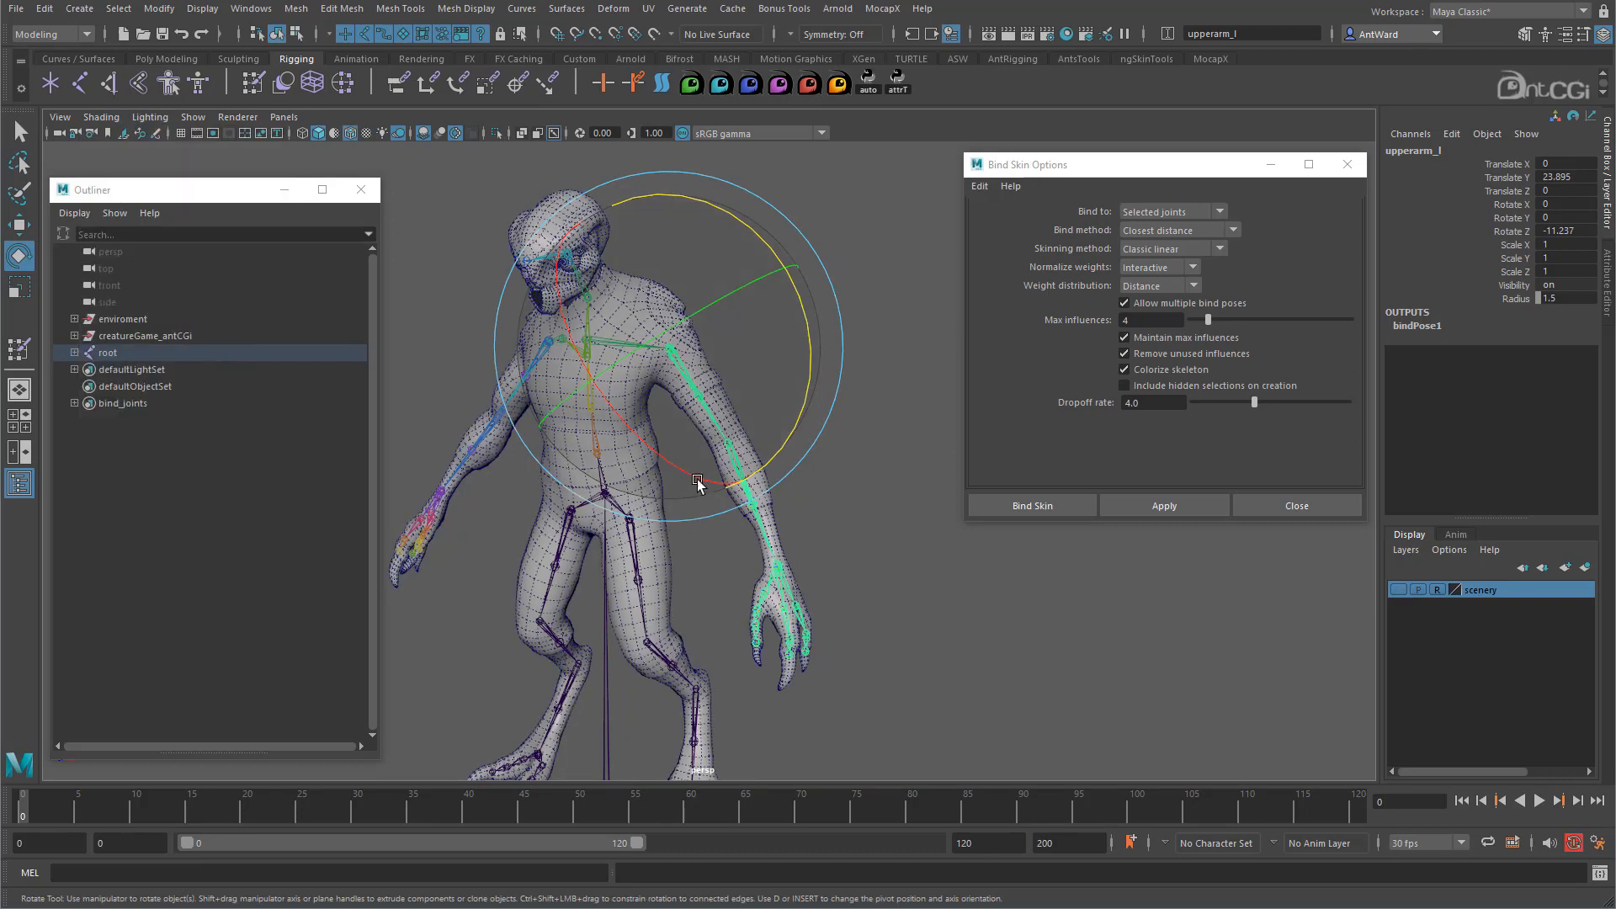
# Rotate upperarm_l to about -9 degrees in Z and return the skeleton to its preferred angle
pyautogui.keyDown('alt'); pyautogui.moveTo(696, 480); pyautogui.dragTo(710, 437); pyautogui.keyUp('alt')
pyautogui.keyDown('alt'); pyautogui.moveTo(710, 437); pyautogui.dragTo(785, 426, button='right'); pyautogui.keyUp('alt')
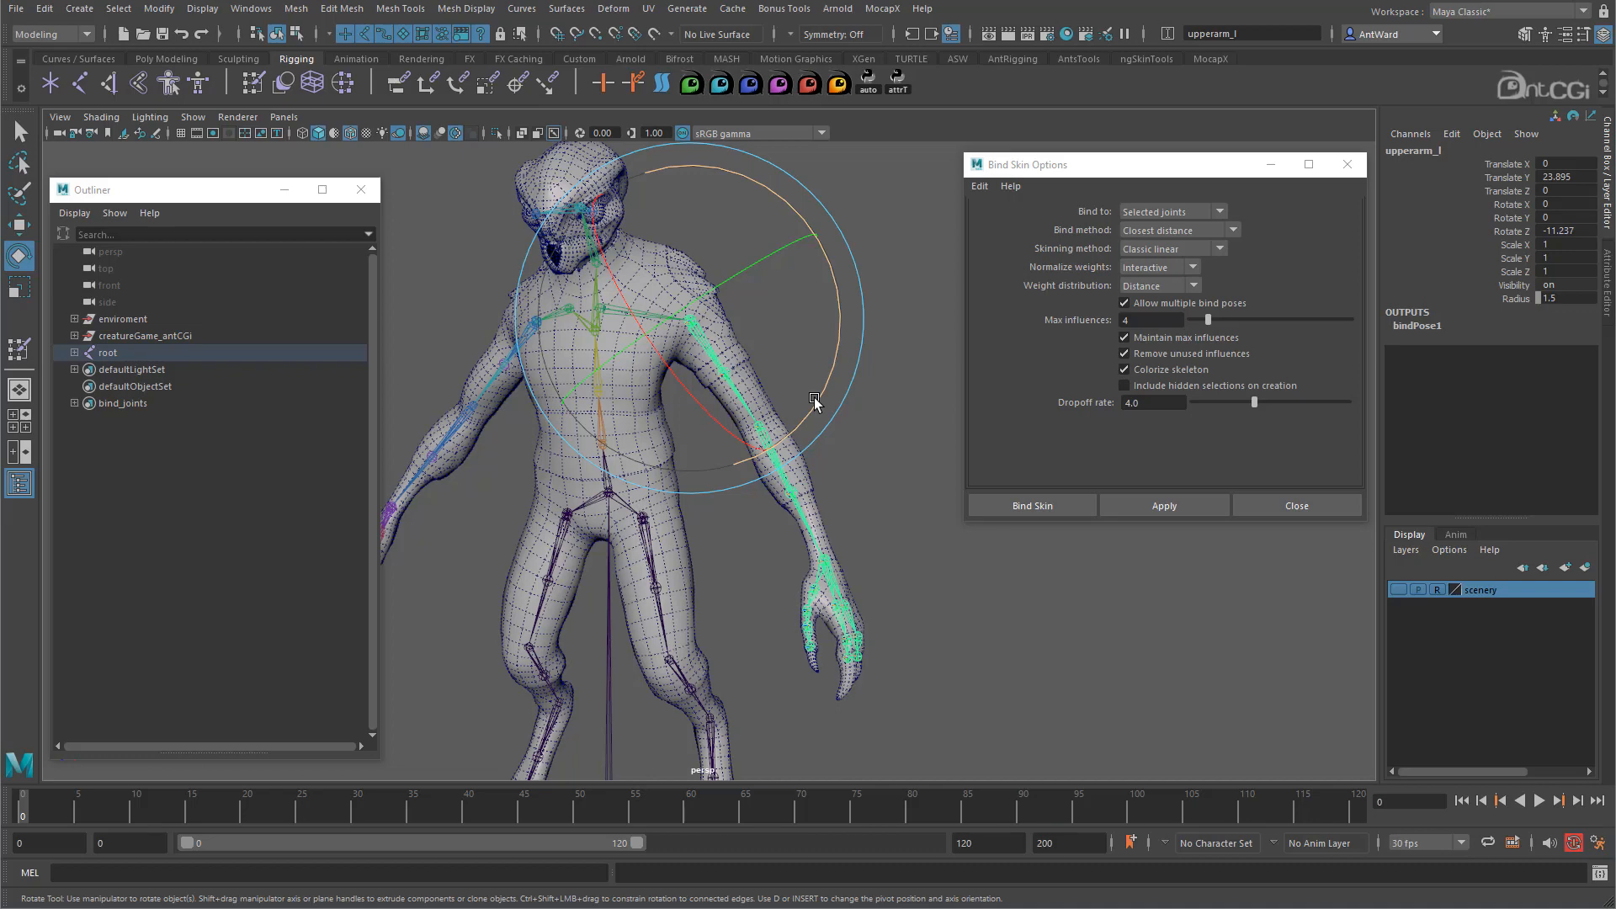
pyautogui.moveTo(814, 400); pyautogui.dragTo(678, 343)
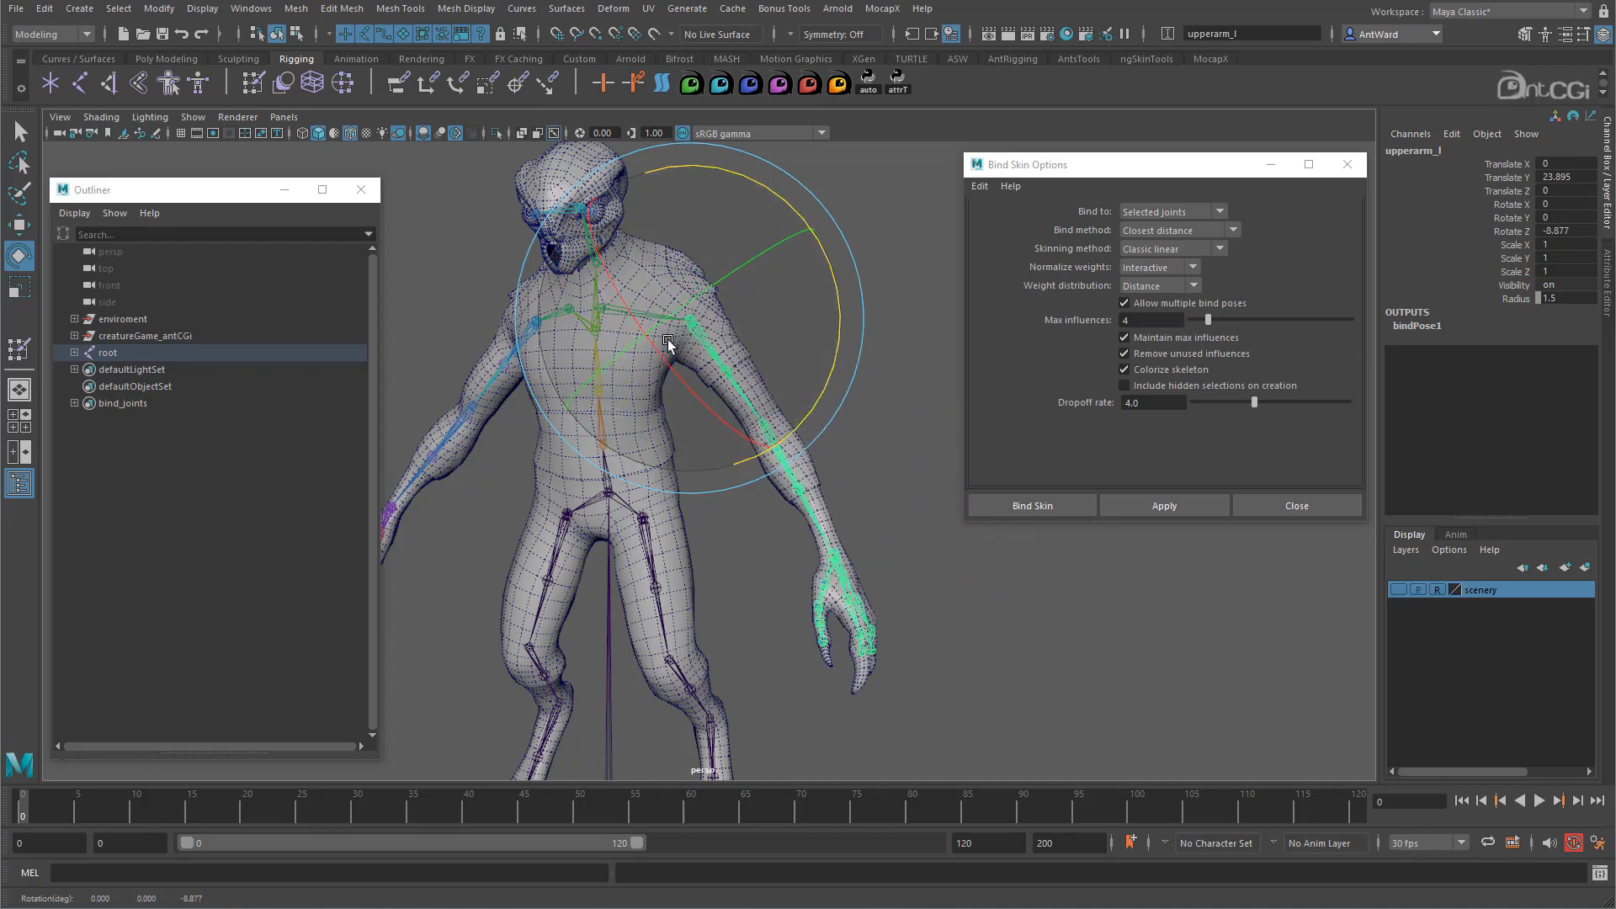
pyautogui.rightClick(617, 500)
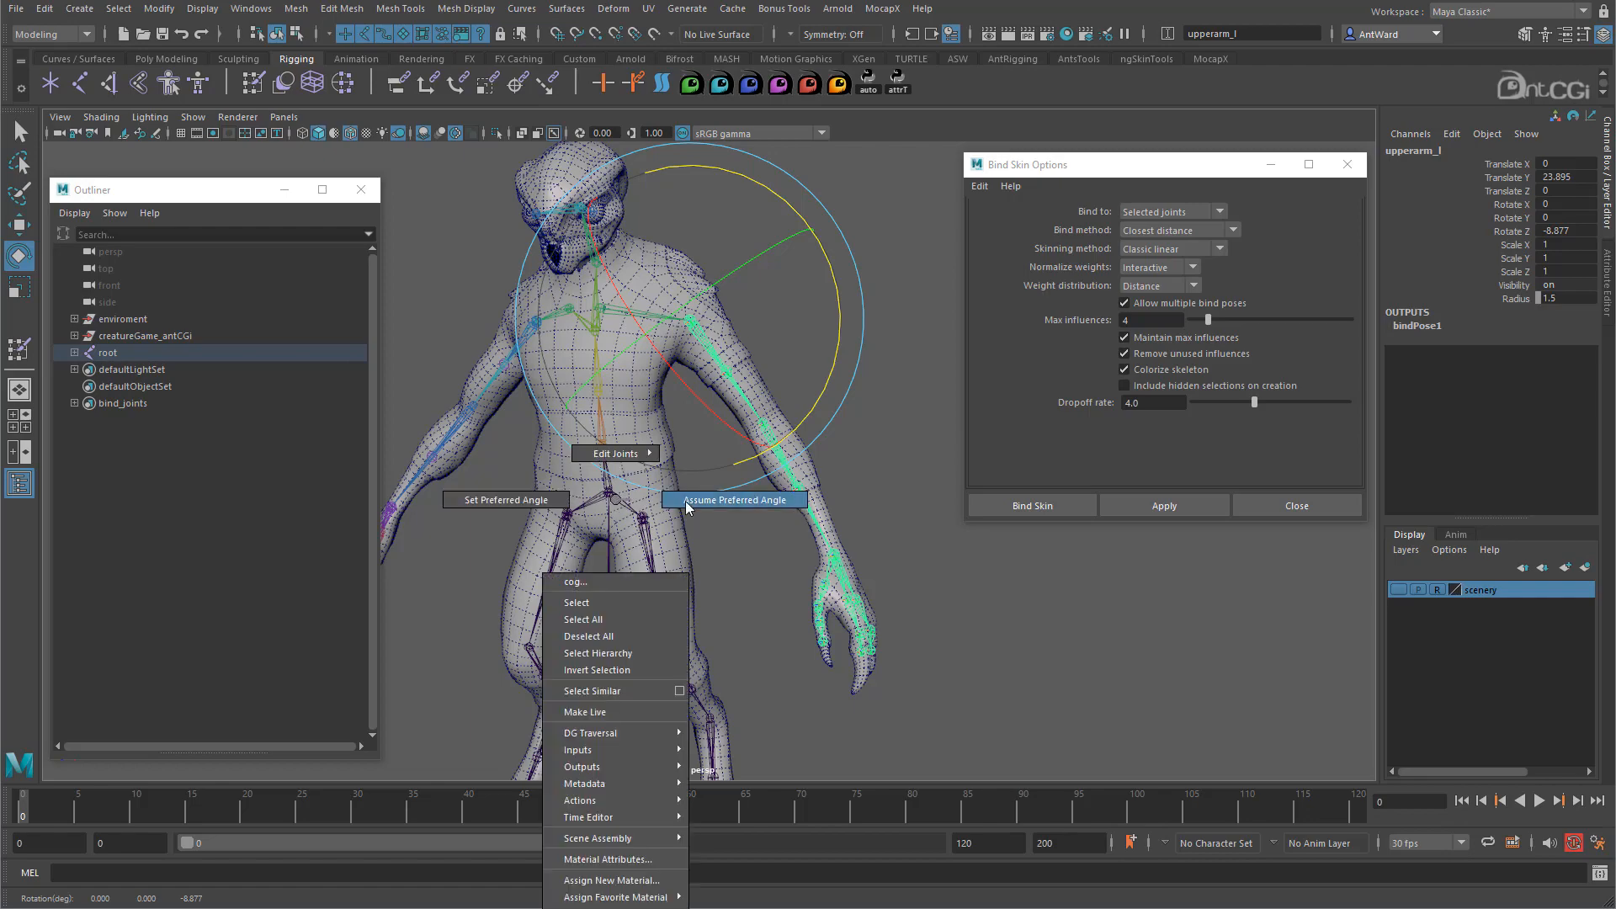
pyautogui.moveTo(621, 500); pyautogui.dragTo(734, 500, button='right')
# Bend the left index finger by rotating the index_02_l joint to about -48 degrees in Z
pyautogui.keyDown('alt'); pyautogui.moveTo(801, 549); pyautogui.dragTo(790, 594); pyautogui.keyUp('alt')
pyautogui.keyDown('alt'); pyautogui.moveTo(790, 594); pyautogui.dragTo(685, 527, button='middle'); pyautogui.keyUp('alt')
pyautogui.keyDown('alt'); pyautogui.moveTo(685, 527); pyautogui.dragTo(726, 521); pyautogui.keyUp('alt')
pyautogui.keyDown('alt'); pyautogui.moveTo(726, 521); pyautogui.dragTo(1017, 534, button='right'); pyautogui.keyUp('alt')
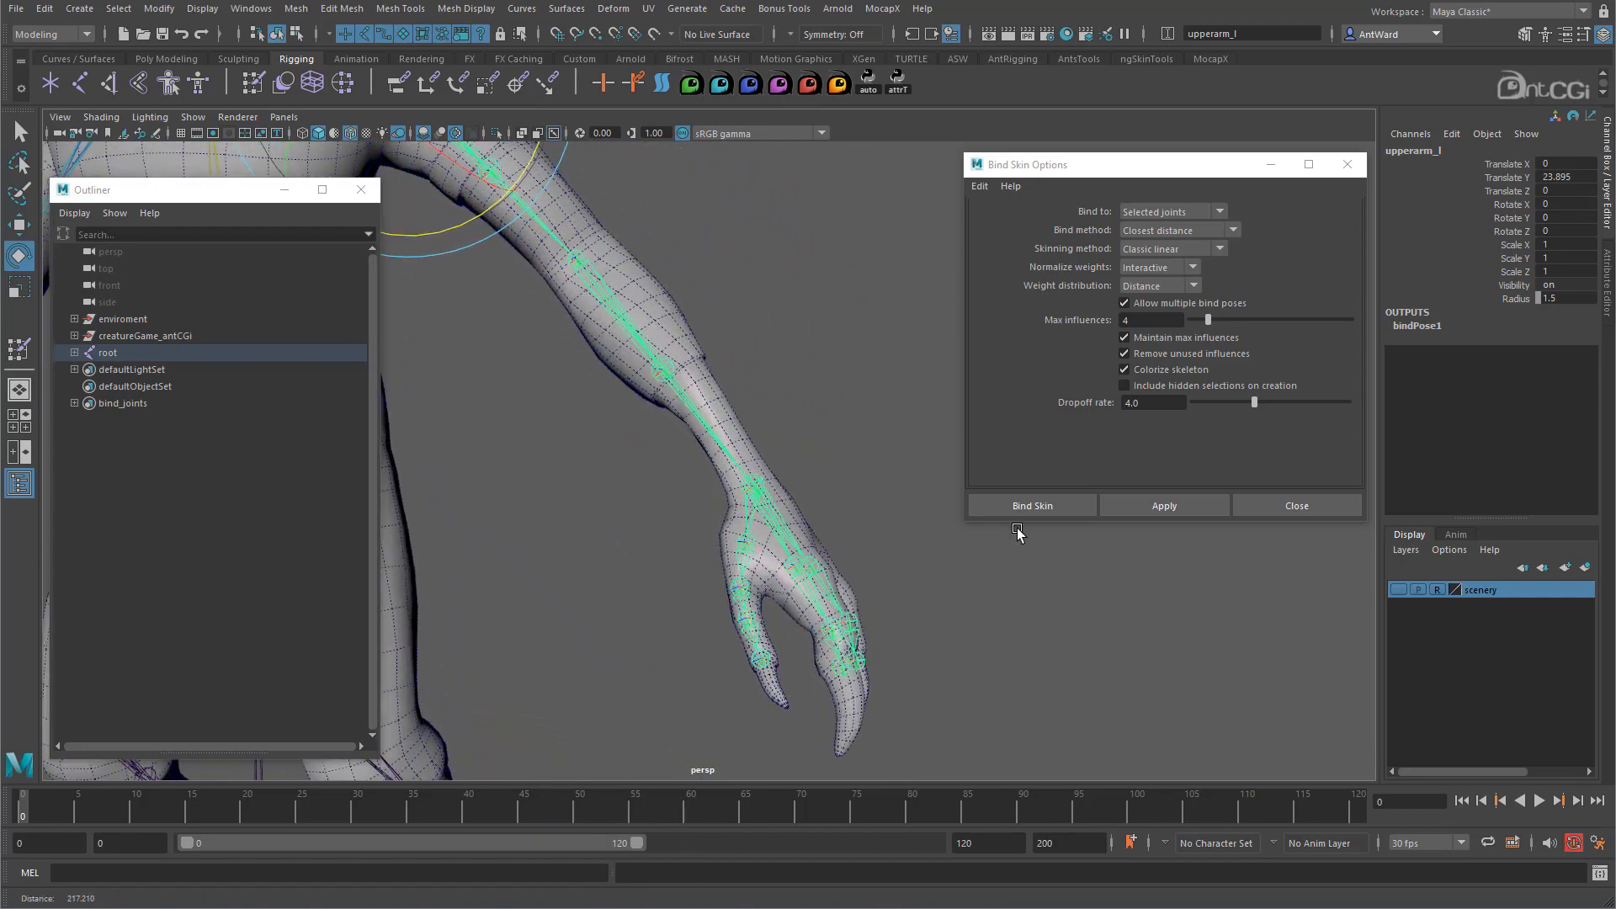
pyautogui.click(838, 639)
pyautogui.moveTo(989, 639); pyautogui.dragTo(855, 674)
pyautogui.keyDown('alt'); pyautogui.moveTo(854, 674); pyautogui.dragTo(825, 558, button='middle'); pyautogui.keyUp('alt')
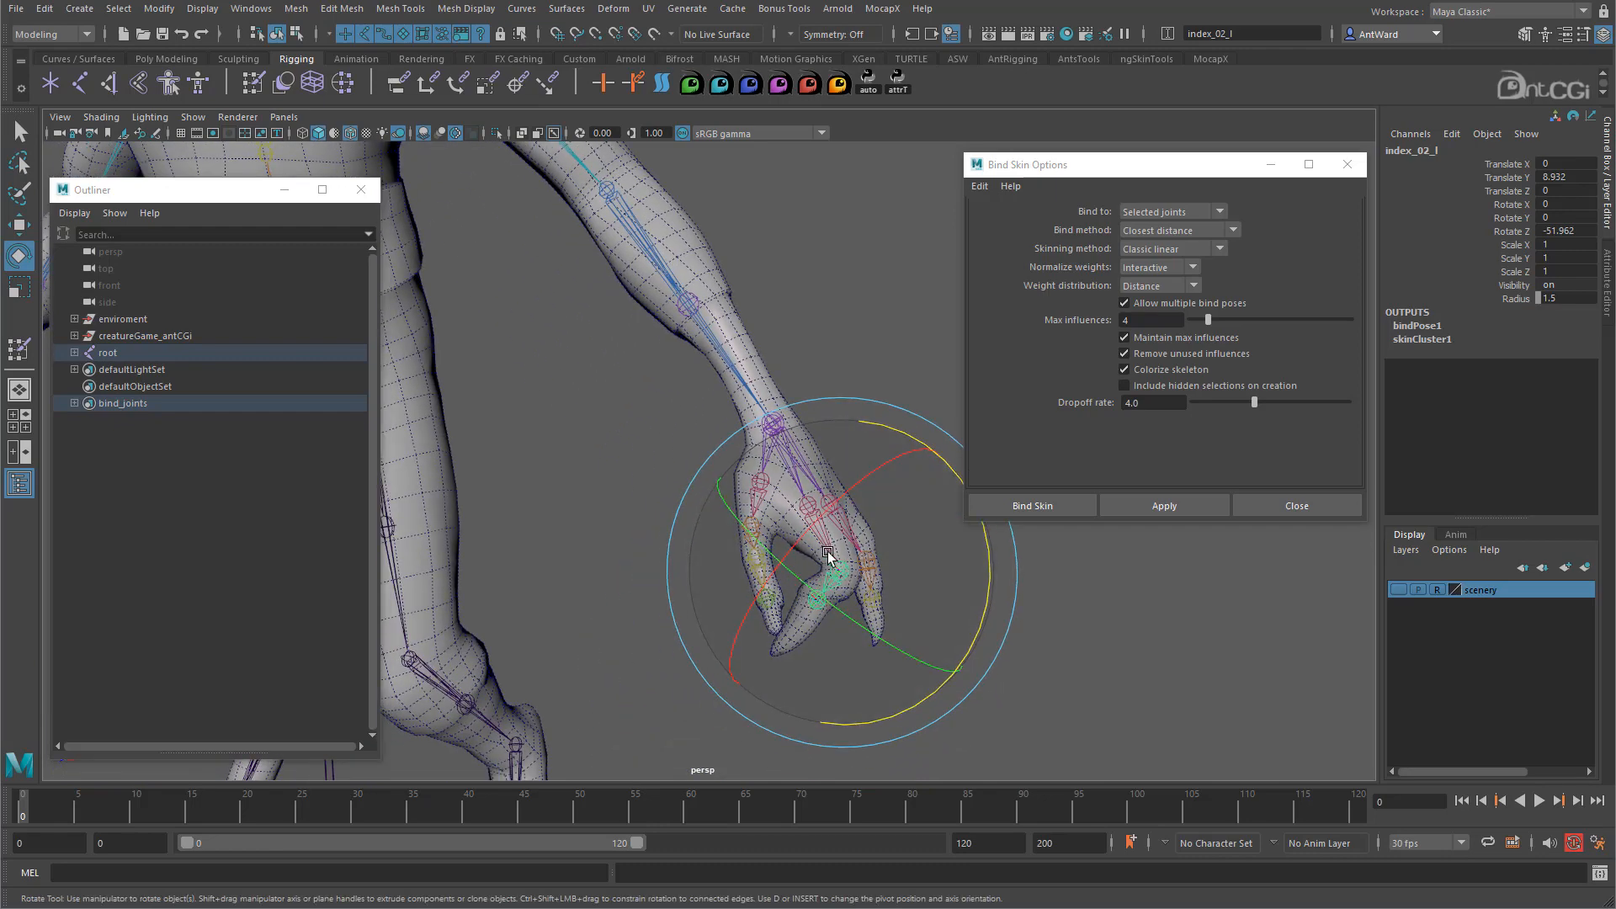
pyautogui.moveTo(973, 624)
pyautogui.mouseDown()
pyautogui.moveTo(996, 573)
pyautogui.moveTo(981, 615)
pyautogui.mouseUp()
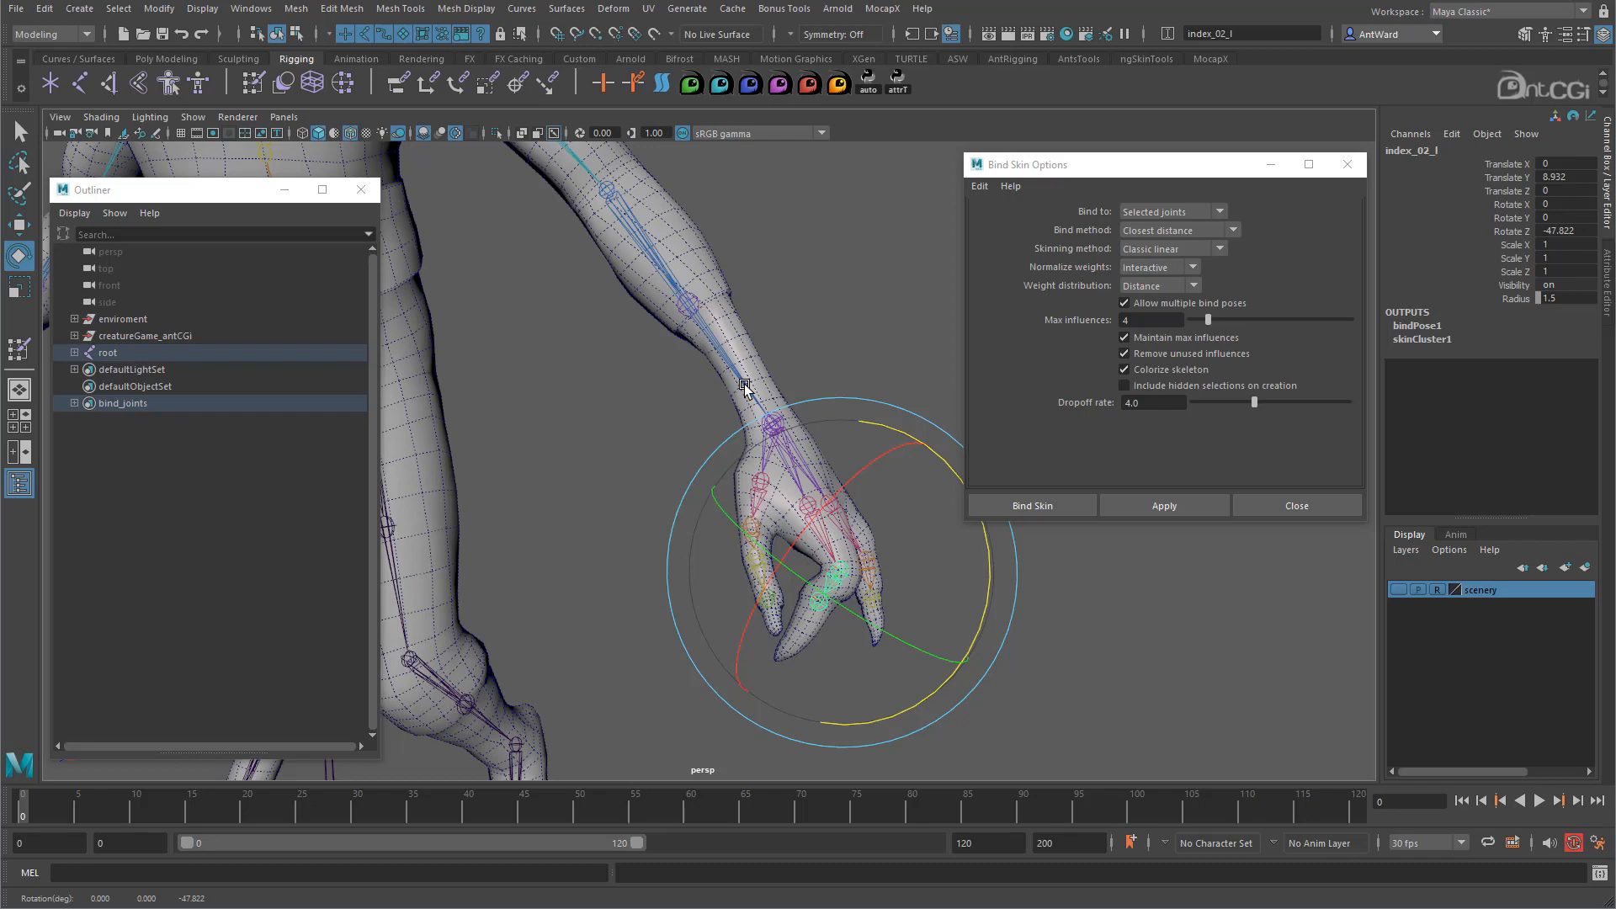
# Return the skeleton to its preferred angle and clear the selection
pyautogui.moveTo(745, 385); pyautogui.dragTo(864, 385, button='right')
pyautogui.keyDown('alt'); pyautogui.moveTo(889, 551); pyautogui.dragTo(708, 376, button='right'); pyautogui.keyUp('alt')
pyautogui.keyDown('alt'); pyautogui.moveTo(708, 457); pyautogui.dragTo(741, 547, button='middle'); pyautogui.keyUp('alt')
pyautogui.keyDown('alt'); pyautogui.moveTo(774, 539); pyautogui.dragTo(762, 540); pyautogui.keyUp('alt')
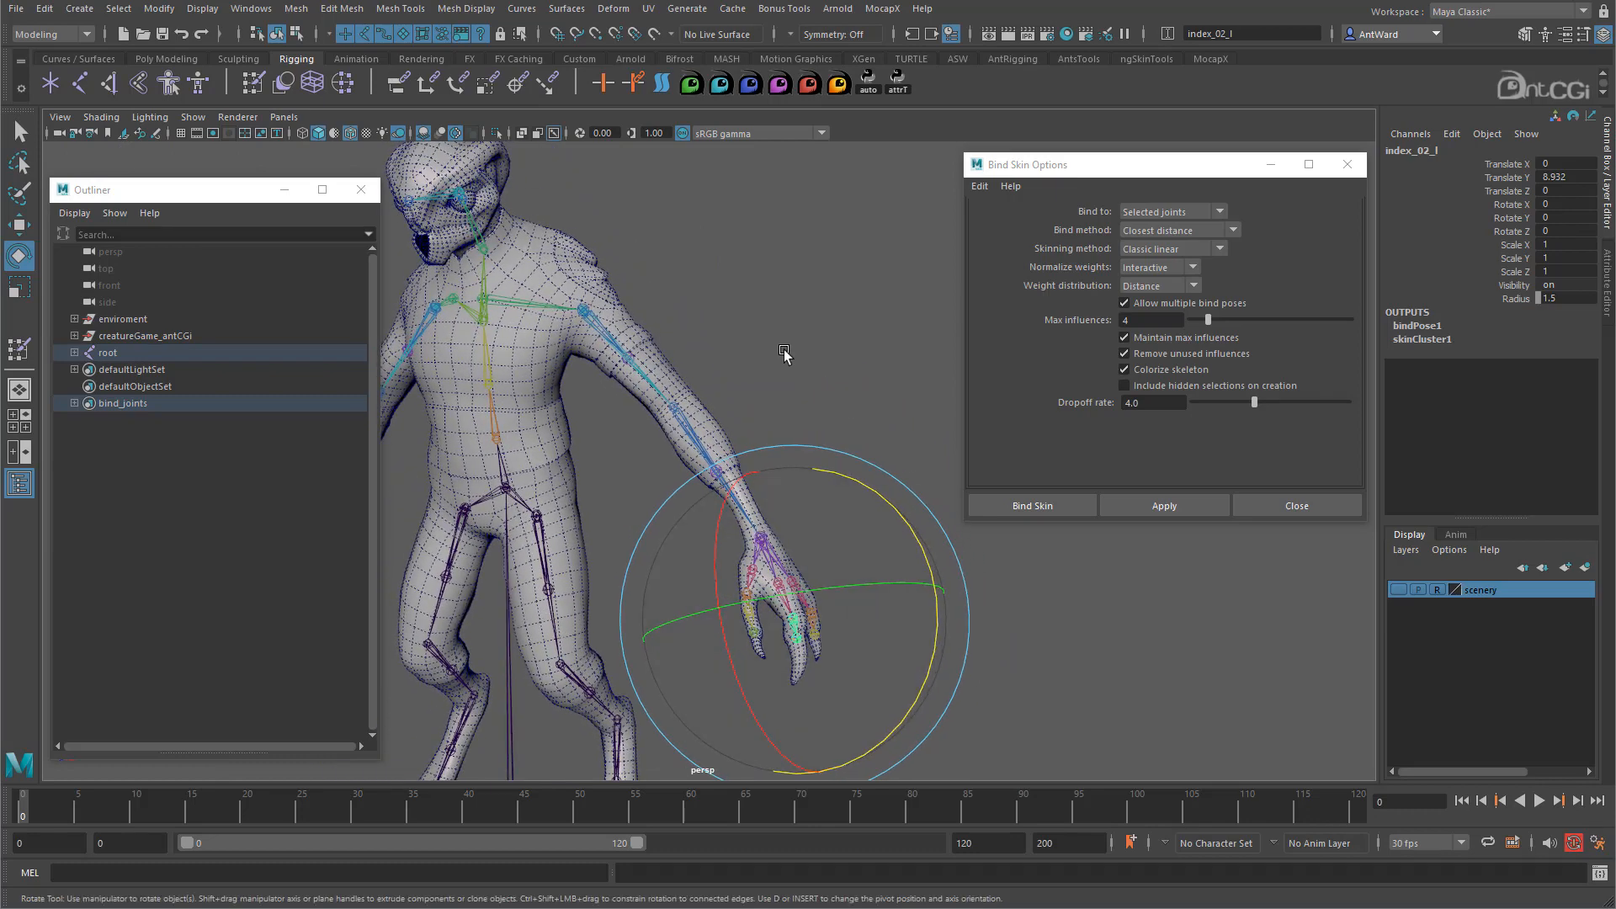
pyautogui.click(784, 354)
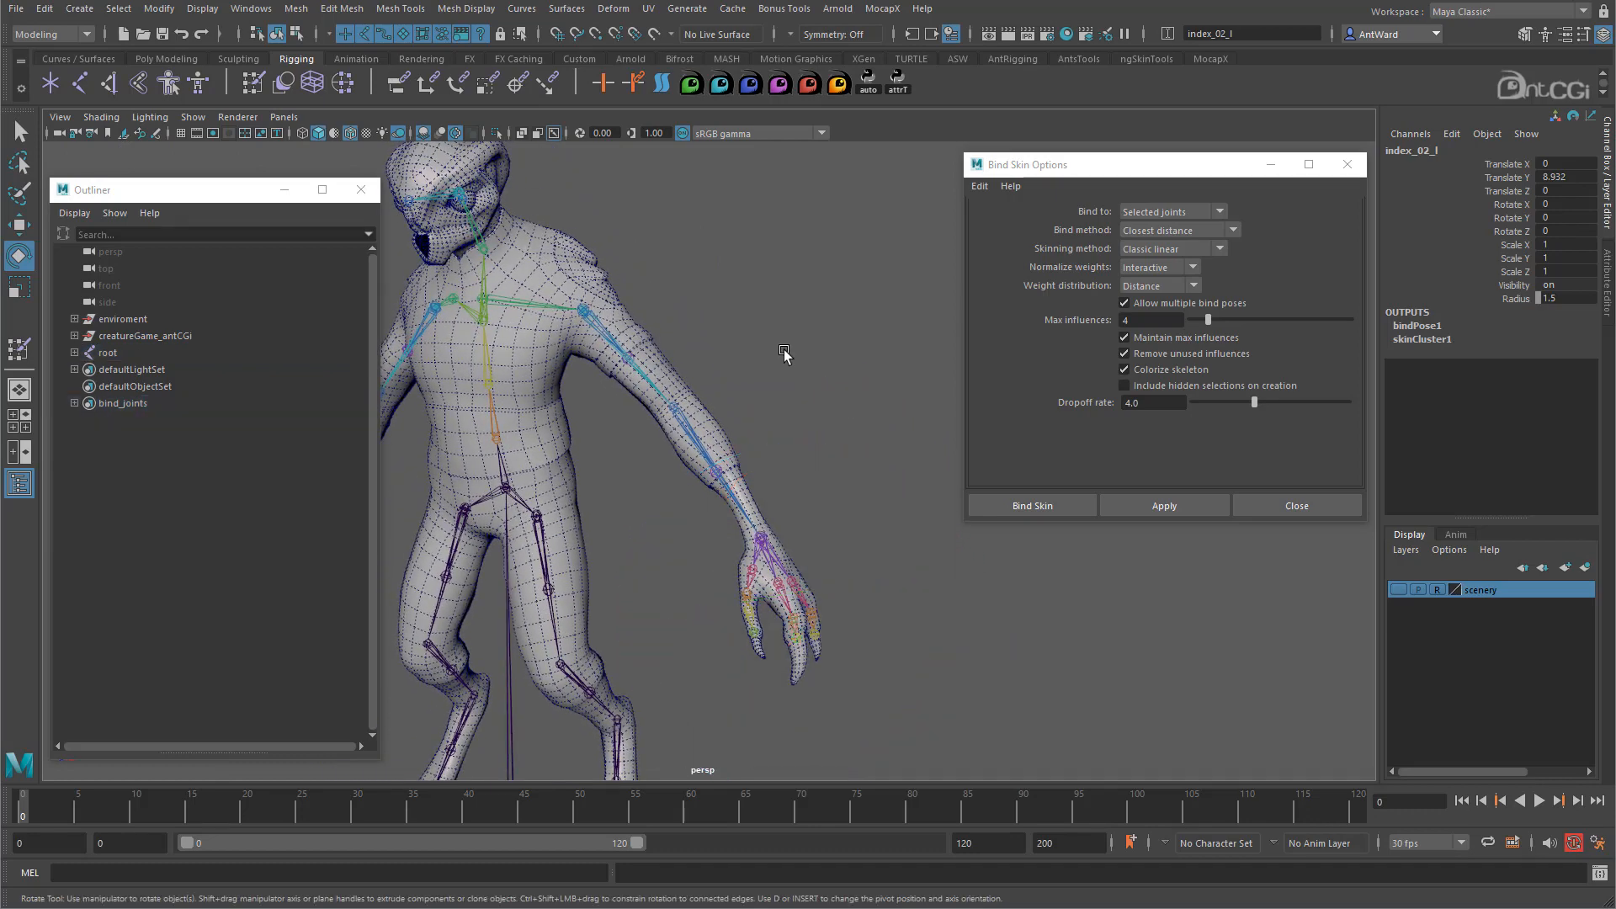
# Unbind the skin from the creature's body mesh with the Delete history option
pyautogui.click(648, 341)
pyautogui.press('space')
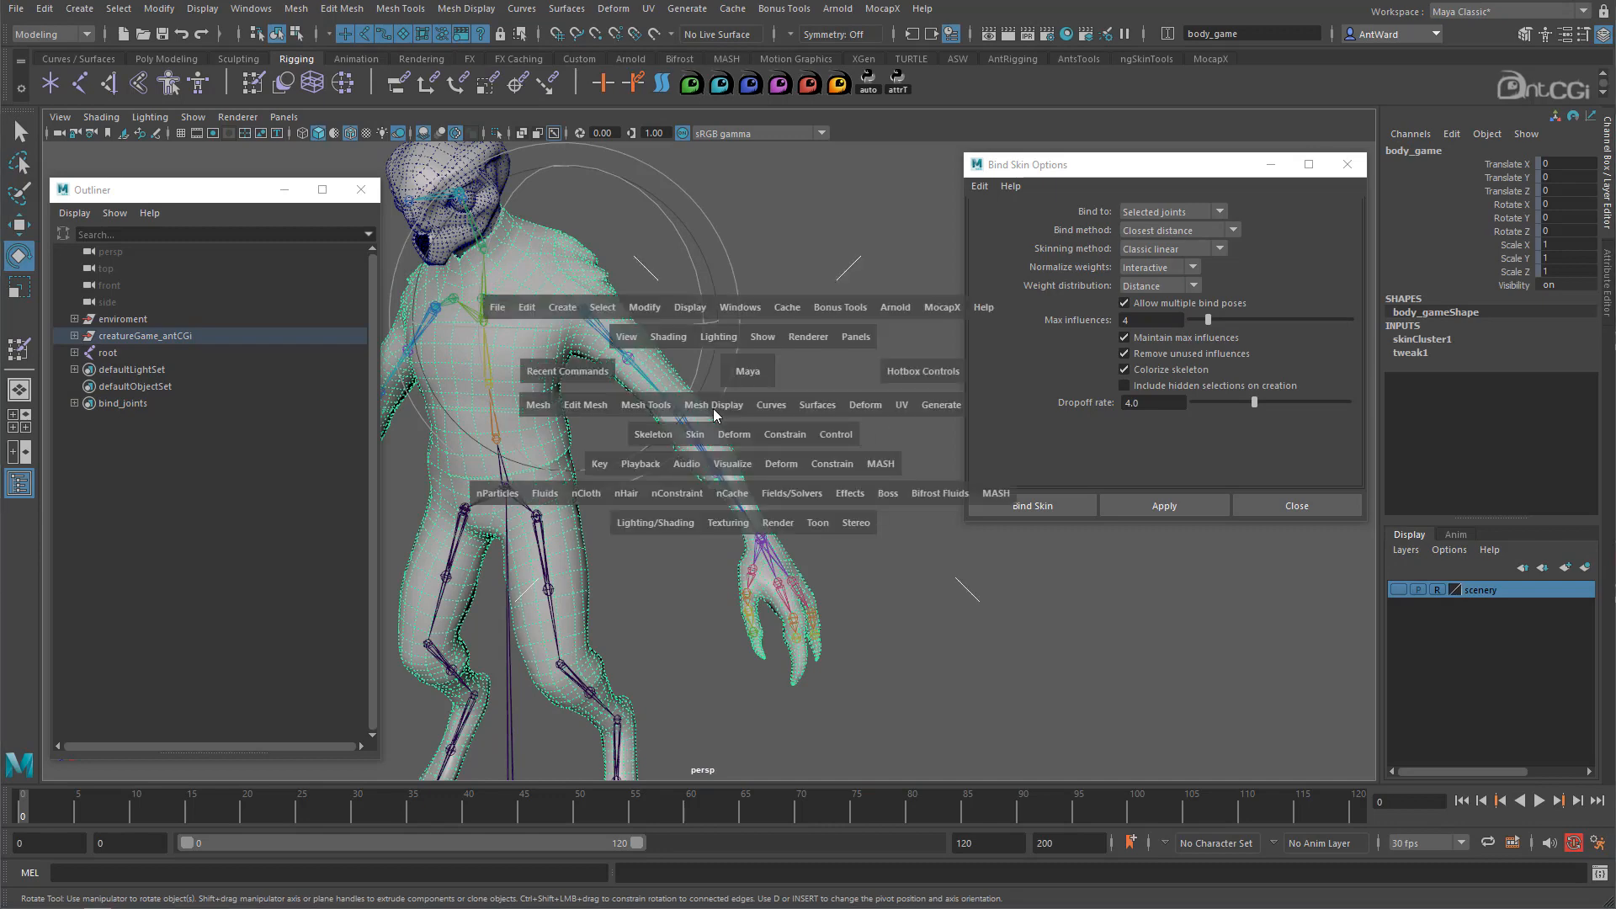
pyautogui.click(694, 434)
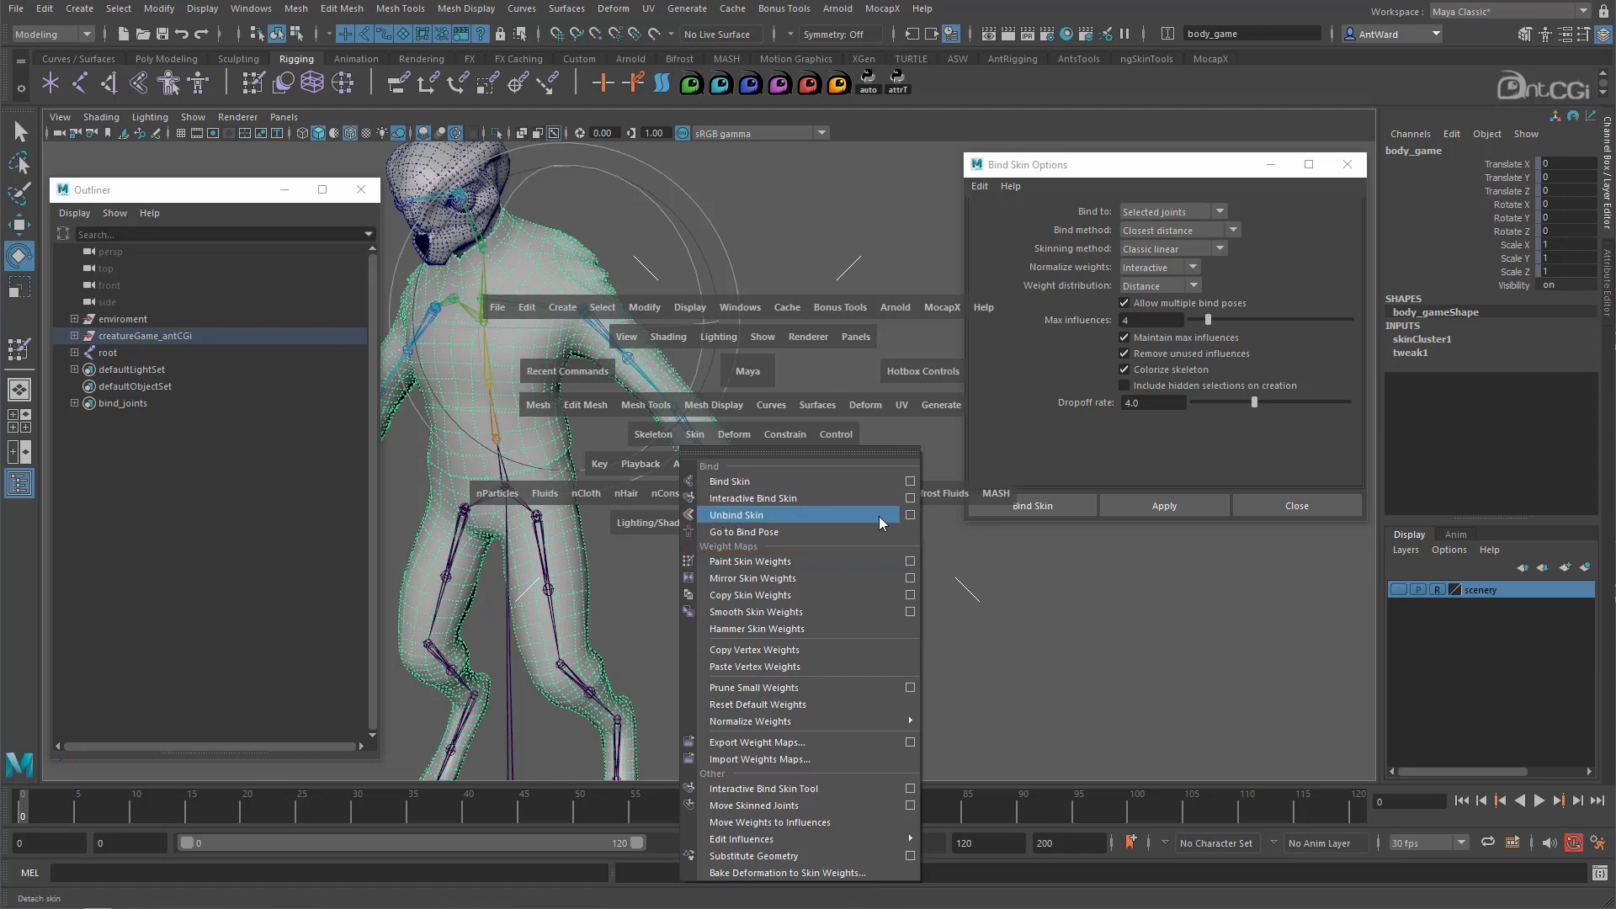
pyautogui.click(909, 515)
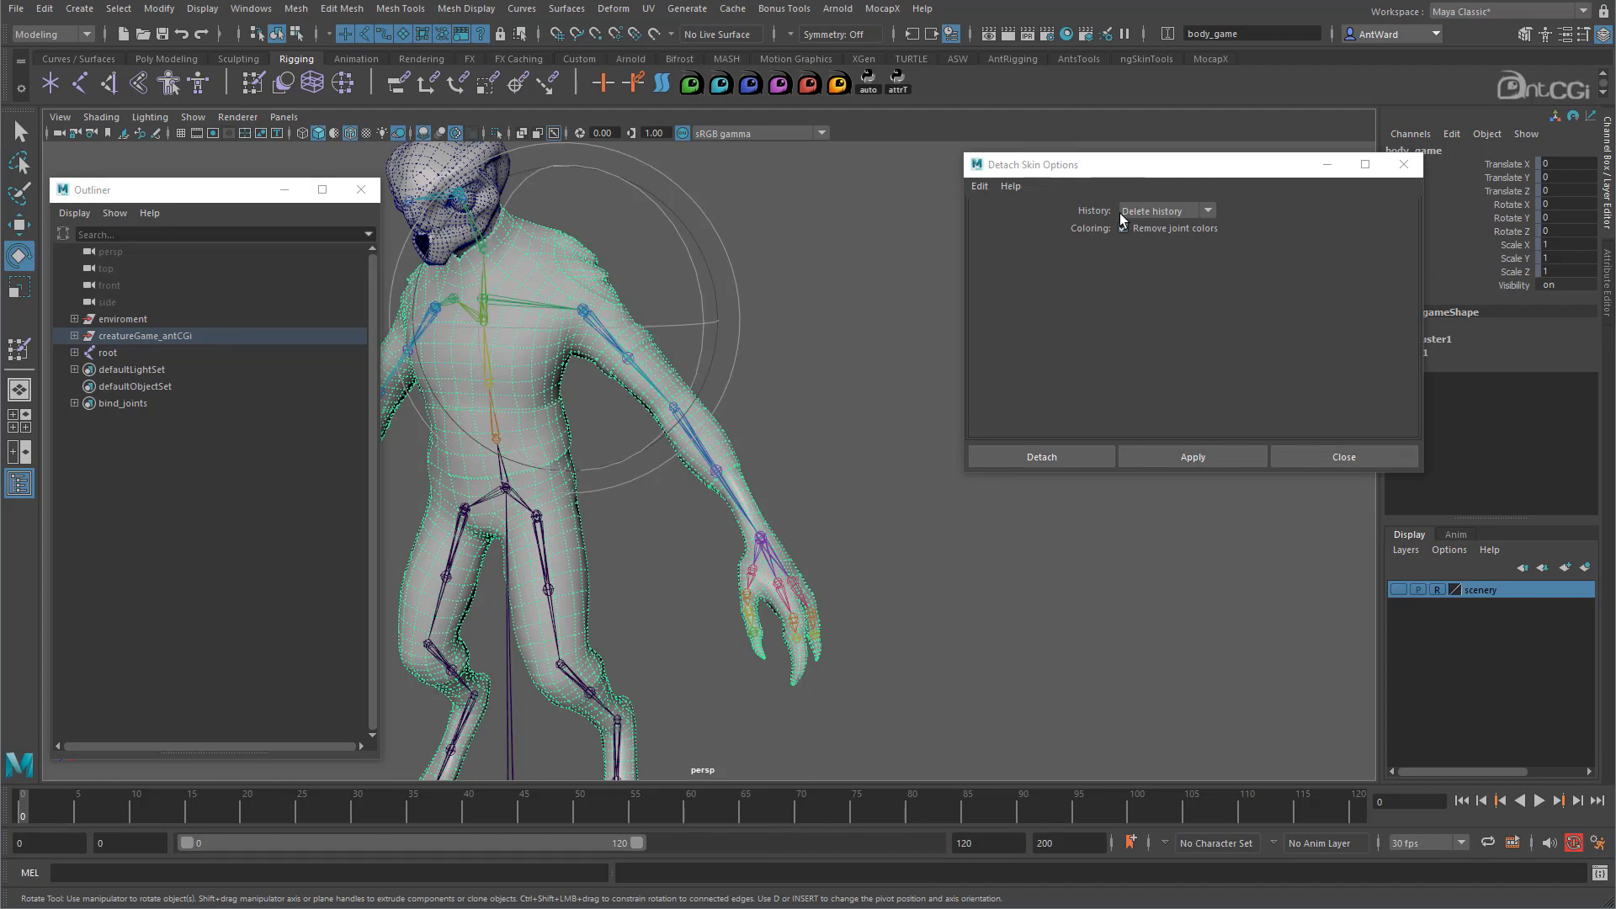
pyautogui.click(1172, 216)
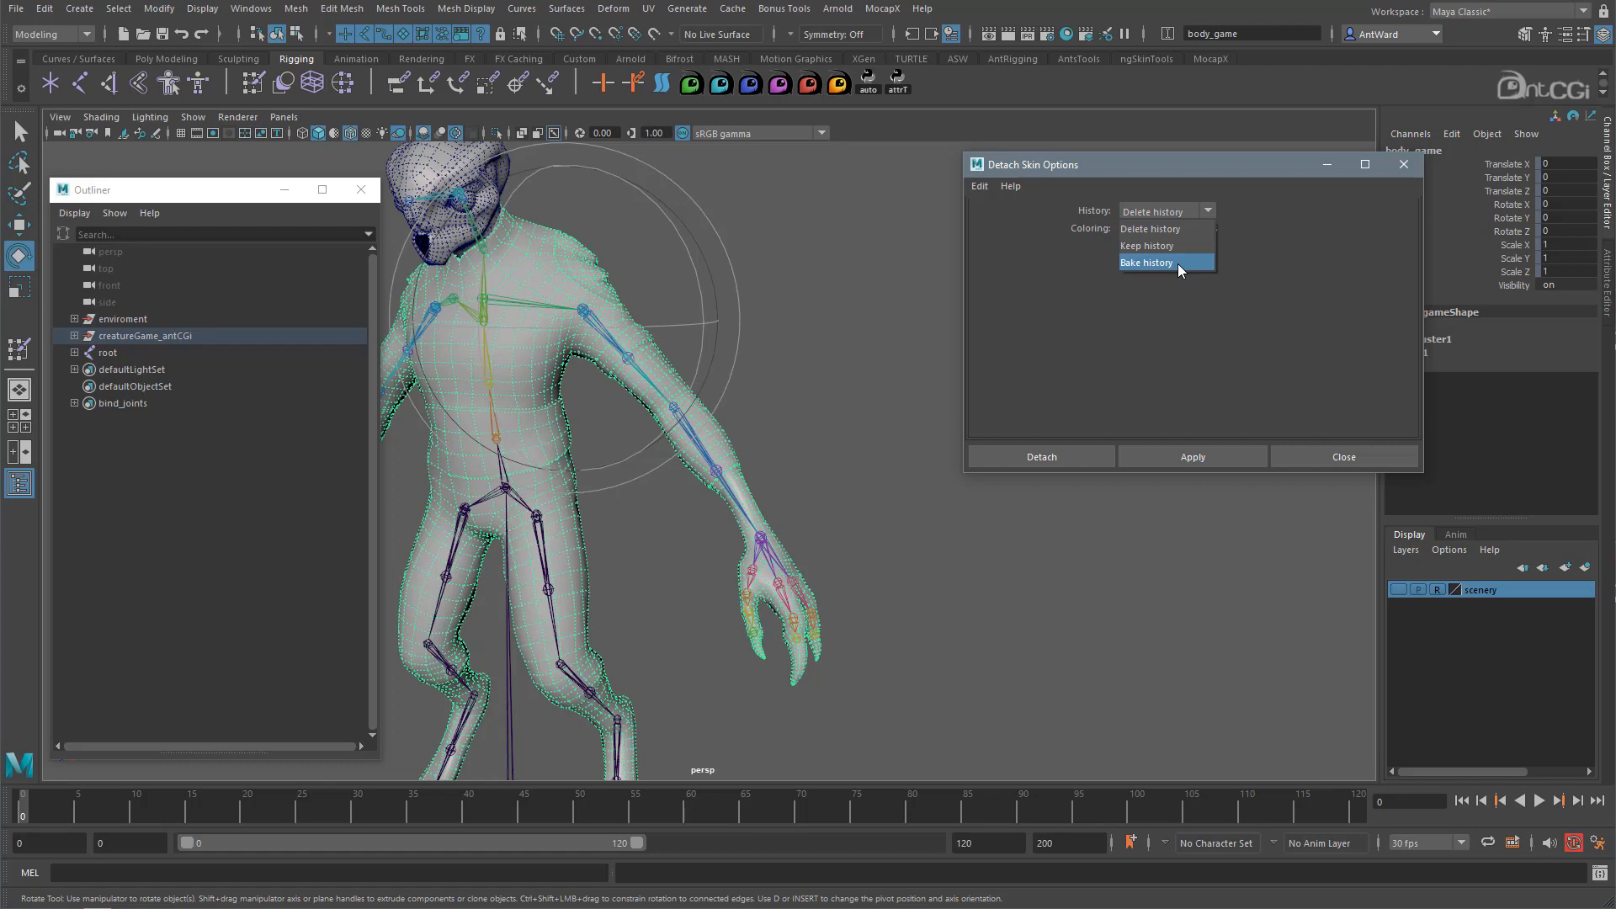
pyautogui.click(1051, 456)
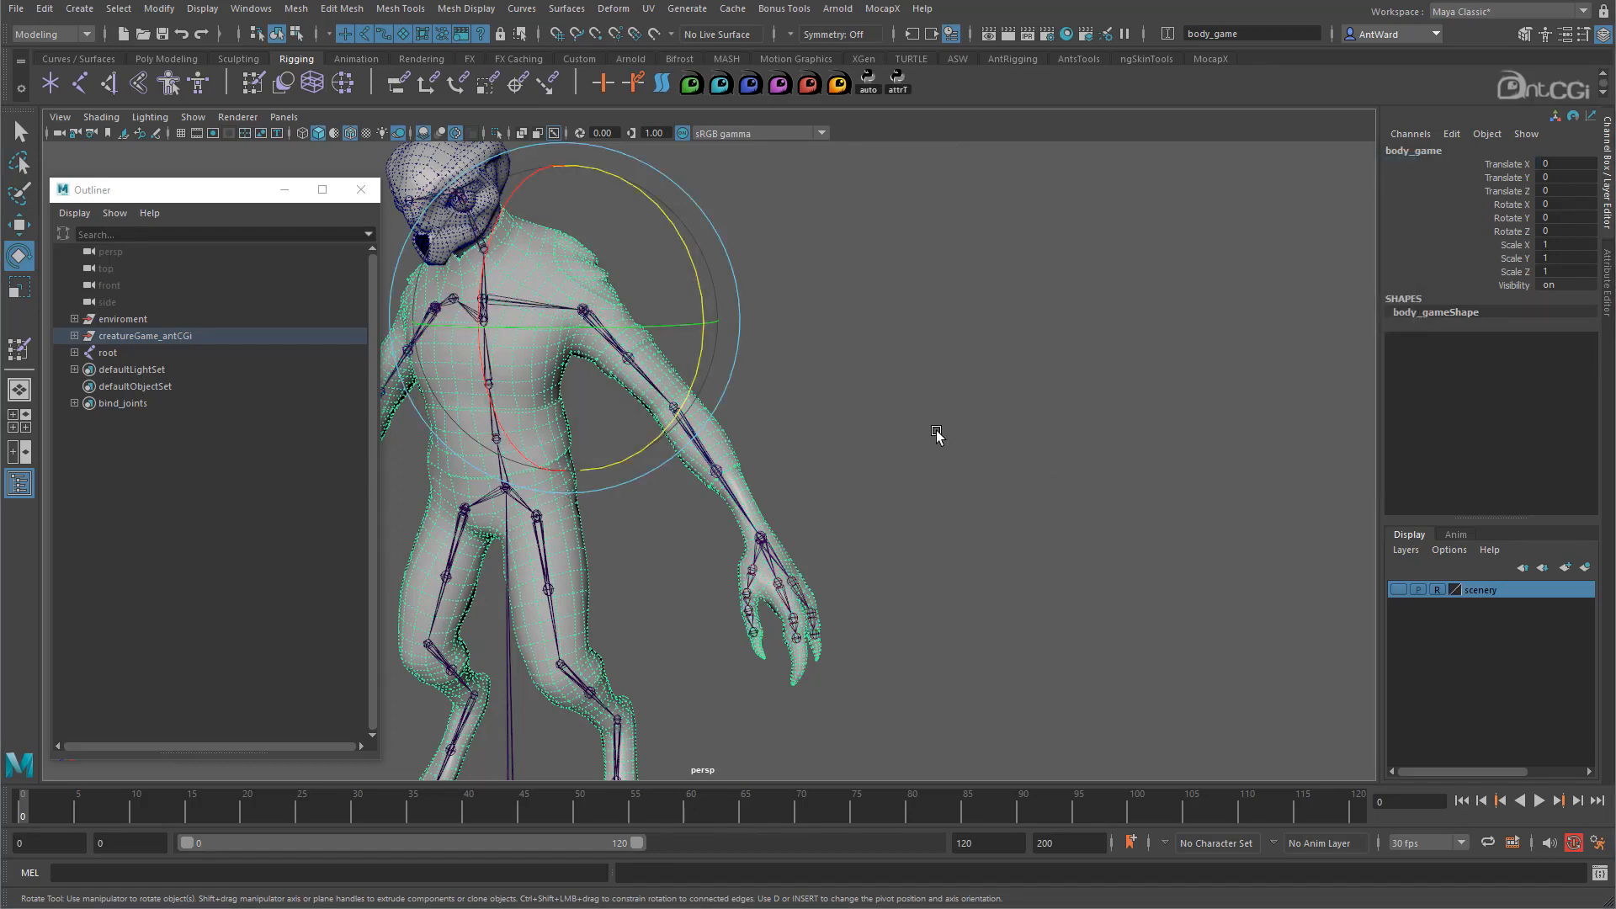
# Try rotating an arm joint to test the unbound mesh, undo the rotation and clear the selection
pyautogui.click(936, 431)
pyautogui.click(656, 392)
pyautogui.moveTo(721, 360); pyautogui.dragTo(732, 245)
pyautogui.hotkey('ctrl', 'z')
pyautogui.keyDown('alt'); pyautogui.moveTo(700, 492); pyautogui.dragTo(920, 429); pyautogui.keyUp('alt')
pyautogui.click(926, 425)
# Select the members of the bind_joints set plus the body mesh and open the Bind Skin options
pyautogui.click(129, 402)
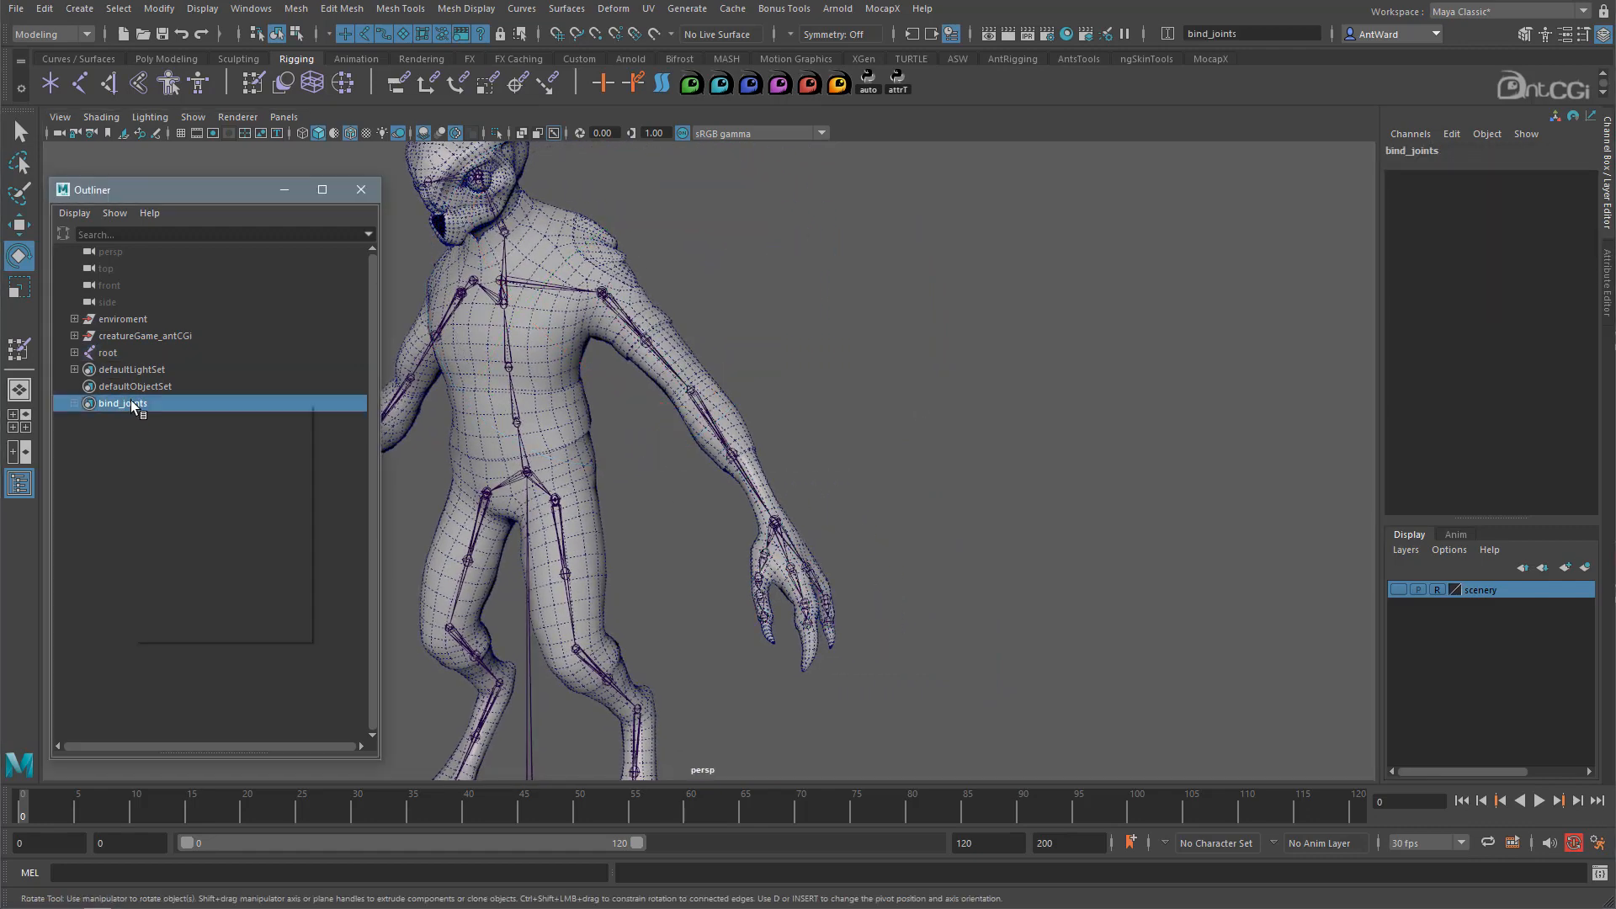
pyautogui.rightClick(131, 402)
pyautogui.click(196, 411)
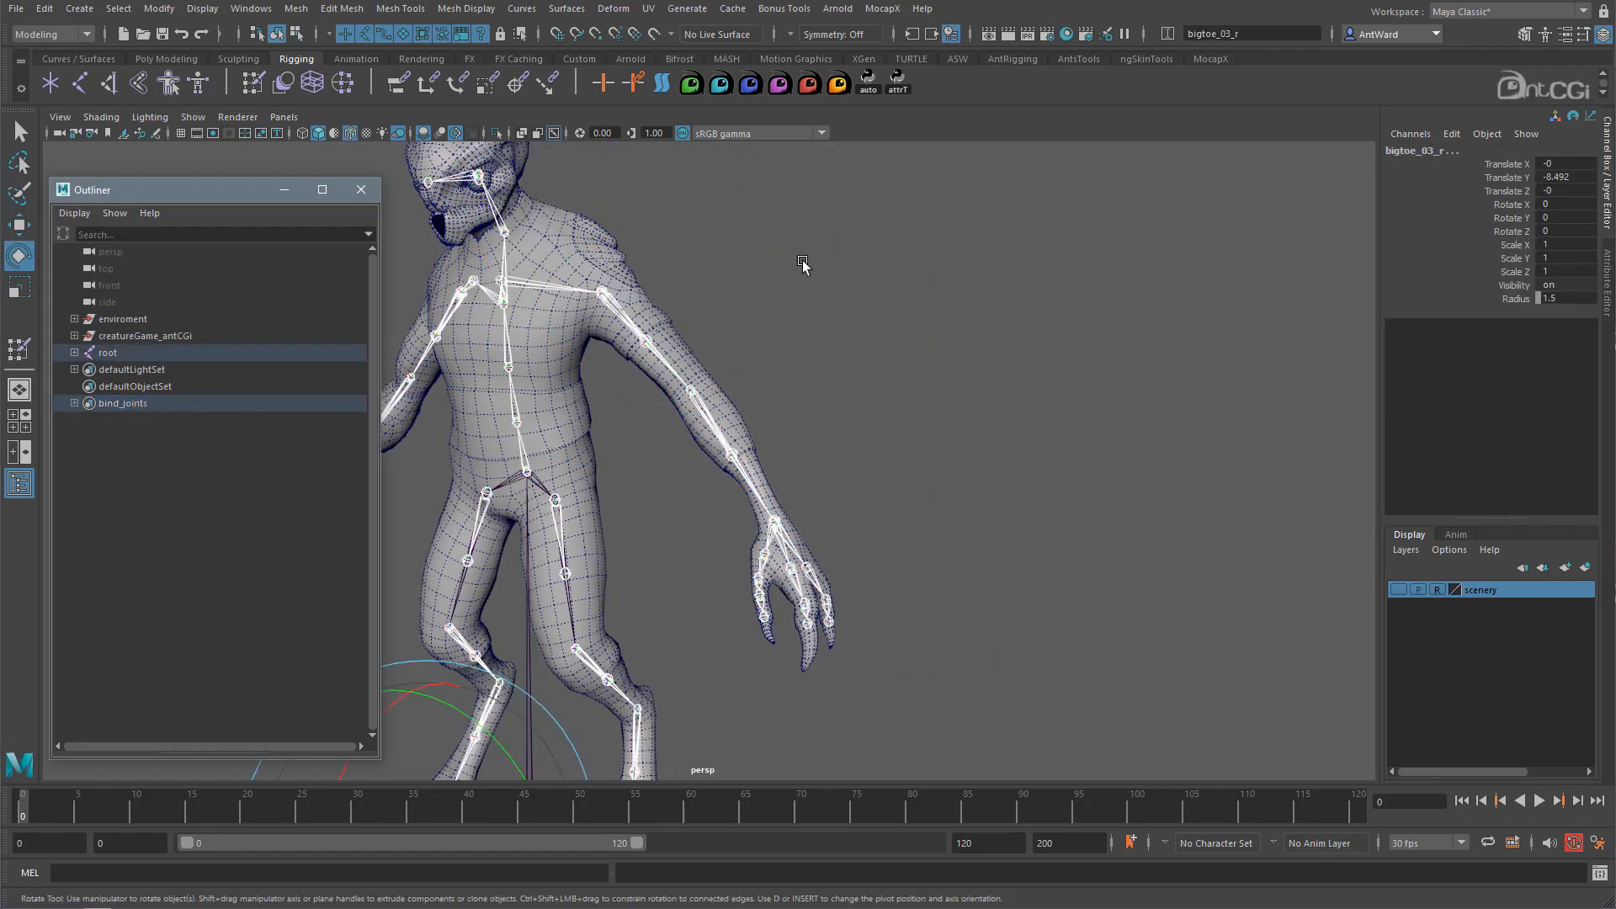
pyautogui.keyDown('shift'); pyautogui.click(562, 345); pyautogui.keyUp('shift')
pyautogui.press('space')
pyautogui.click(858, 325)
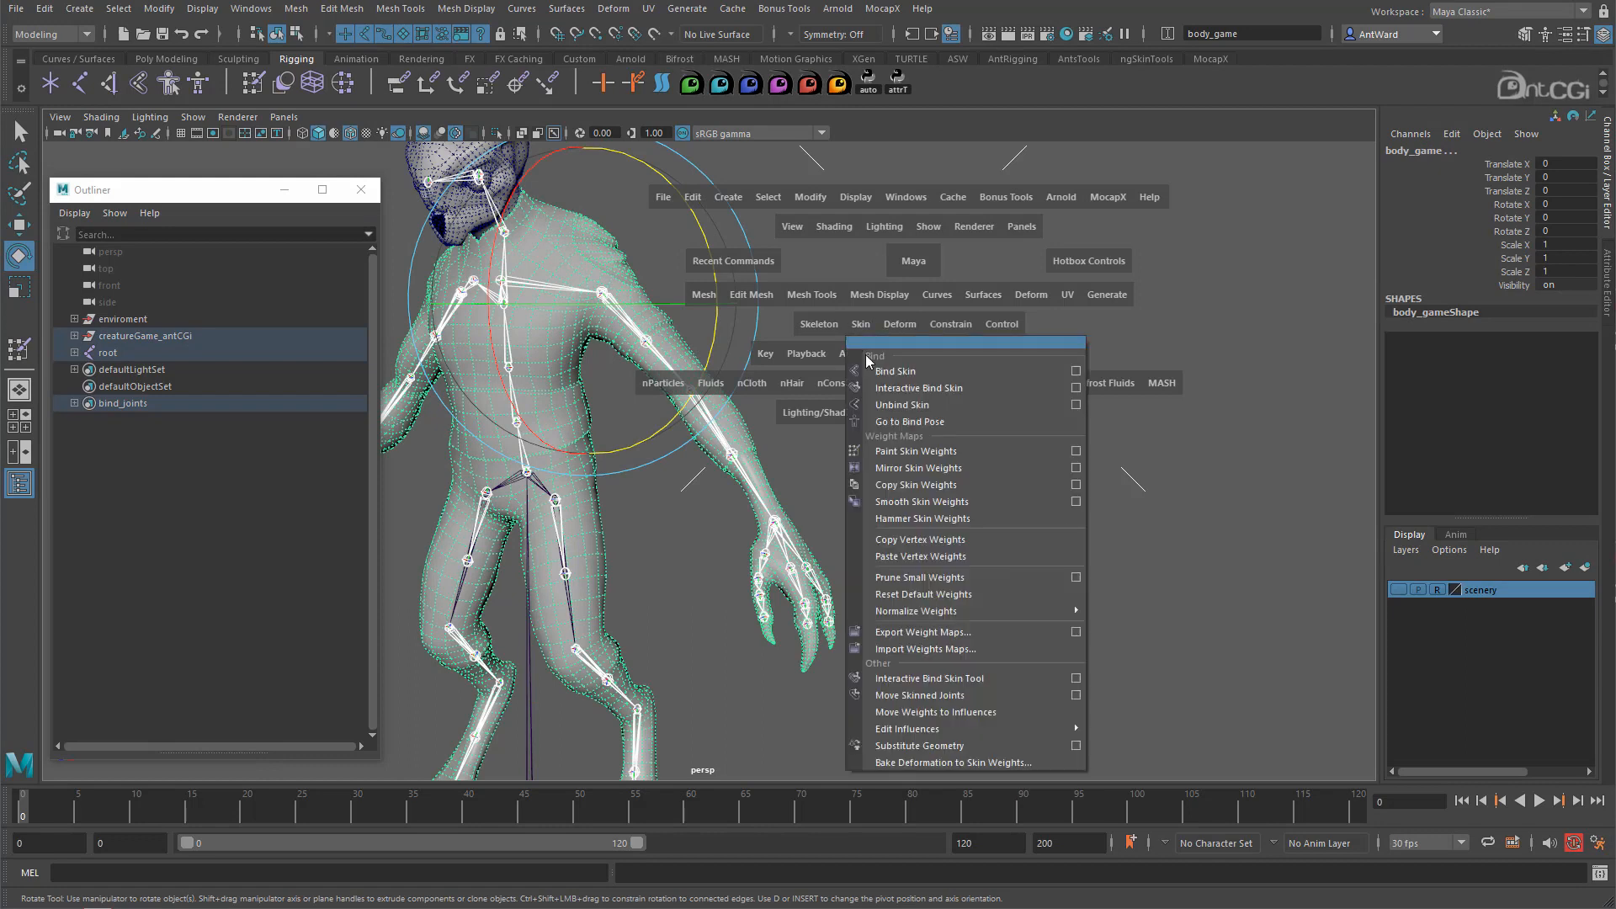
pyautogui.click(1076, 367)
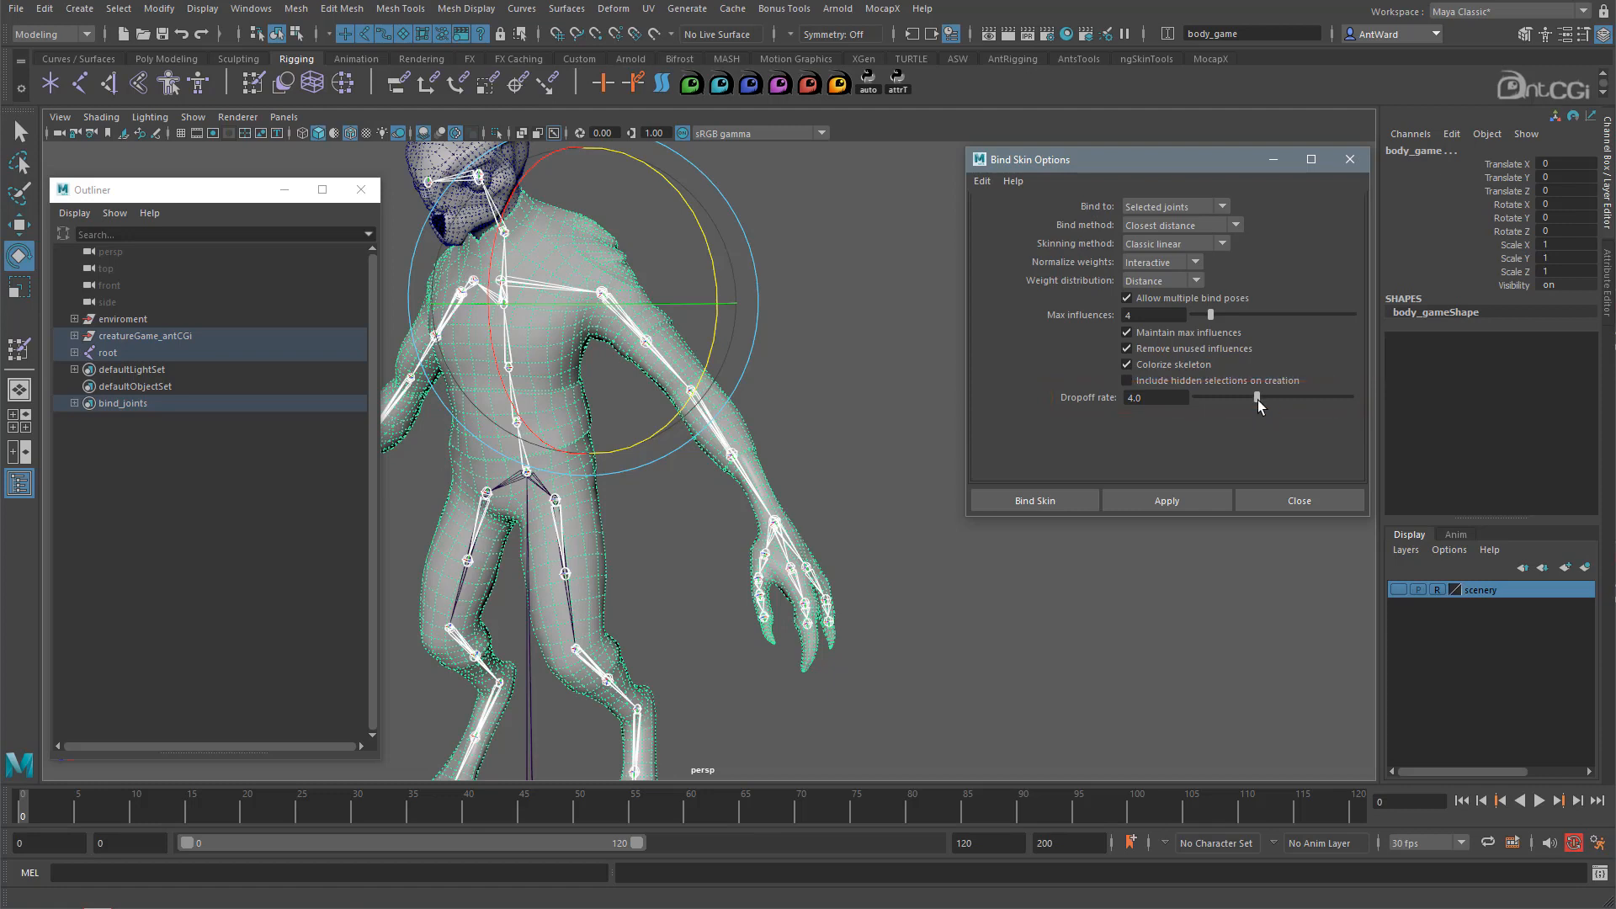
# Bind the mesh with a dropoff rate of 10 and test the elbow by rotating lowerarm_l to about 52 degrees in X
pyautogui.moveTo(1255, 400); pyautogui.dragTo(1423, 405)
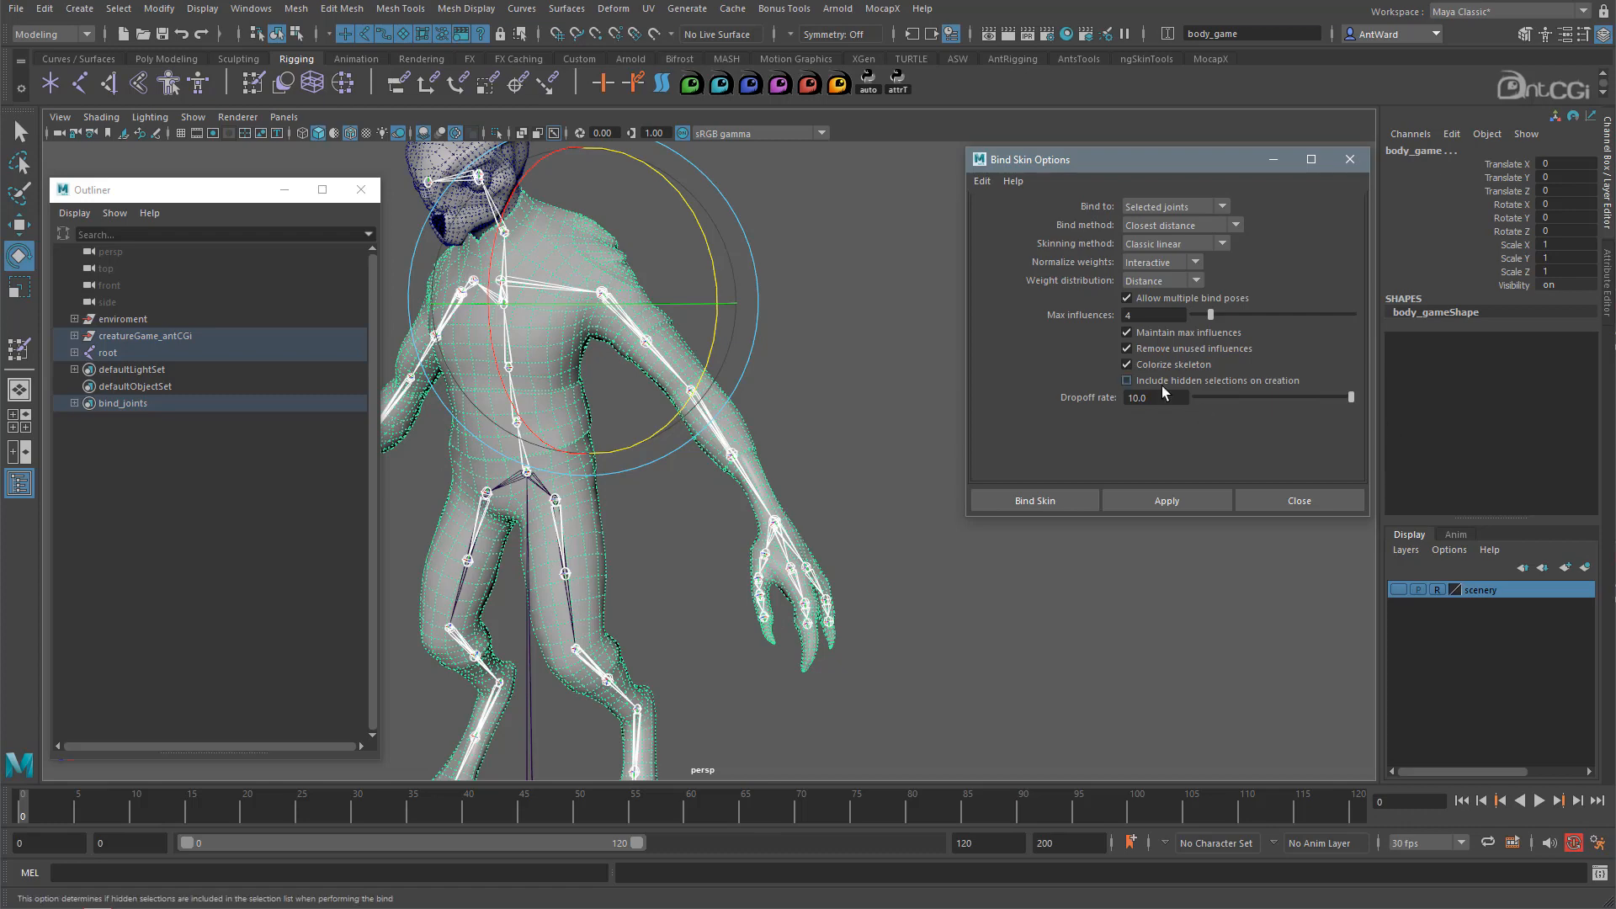
pyautogui.click(1167, 500)
pyautogui.click(746, 474)
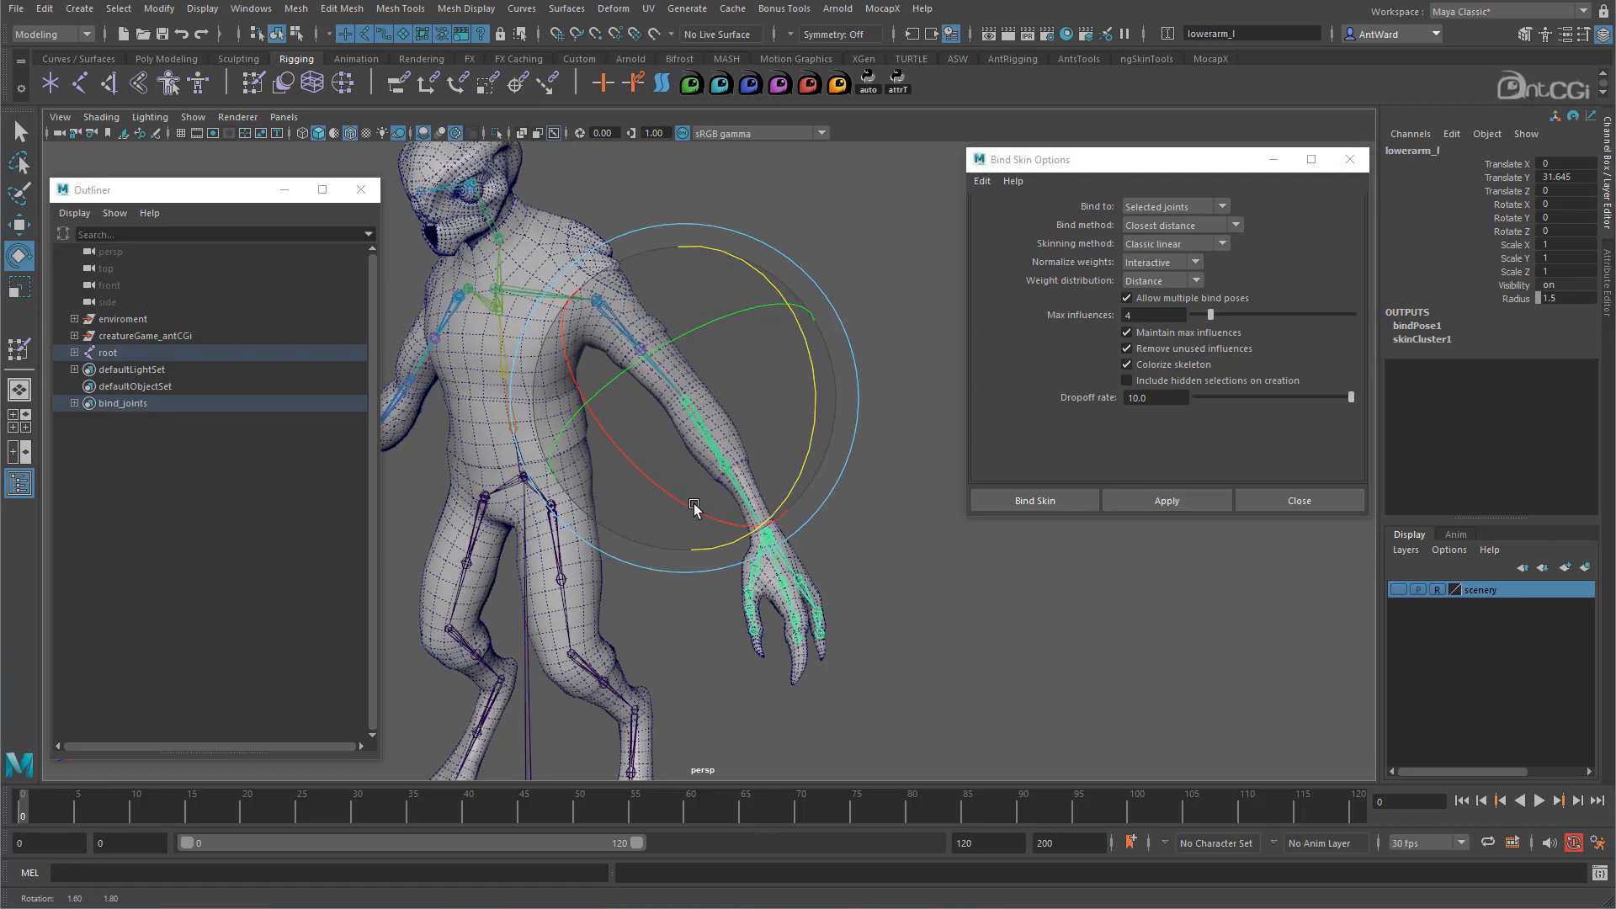
pyautogui.moveTo(690, 506); pyautogui.dragTo(624, 431)
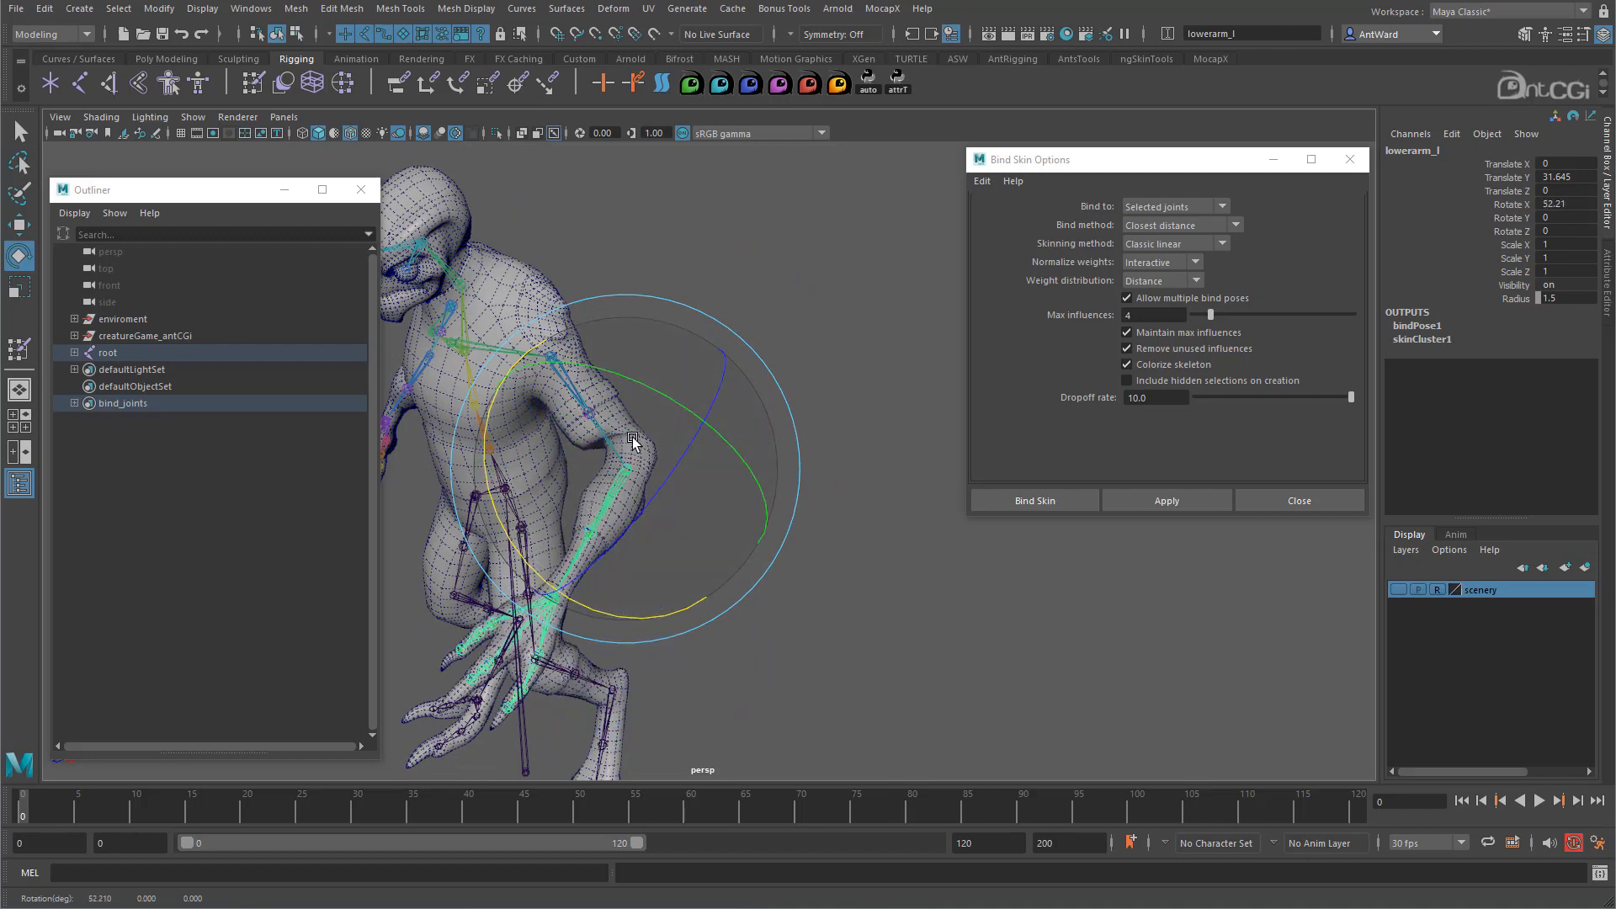
pyautogui.keyDown('alt'); pyautogui.moveTo(641, 446); pyautogui.dragTo(823, 449, button='right'); pyautogui.keyUp('alt')
pyautogui.keyDown('alt'); pyautogui.moveTo(823, 450); pyautogui.dragTo(739, 559); pyautogui.keyUp('alt')
# Undo the elbow rotation and the skin bind made with dropoff rate 10
pyautogui.hotkey('ctrl', 'z')
pyautogui.hotkey('ctrl', 'z')
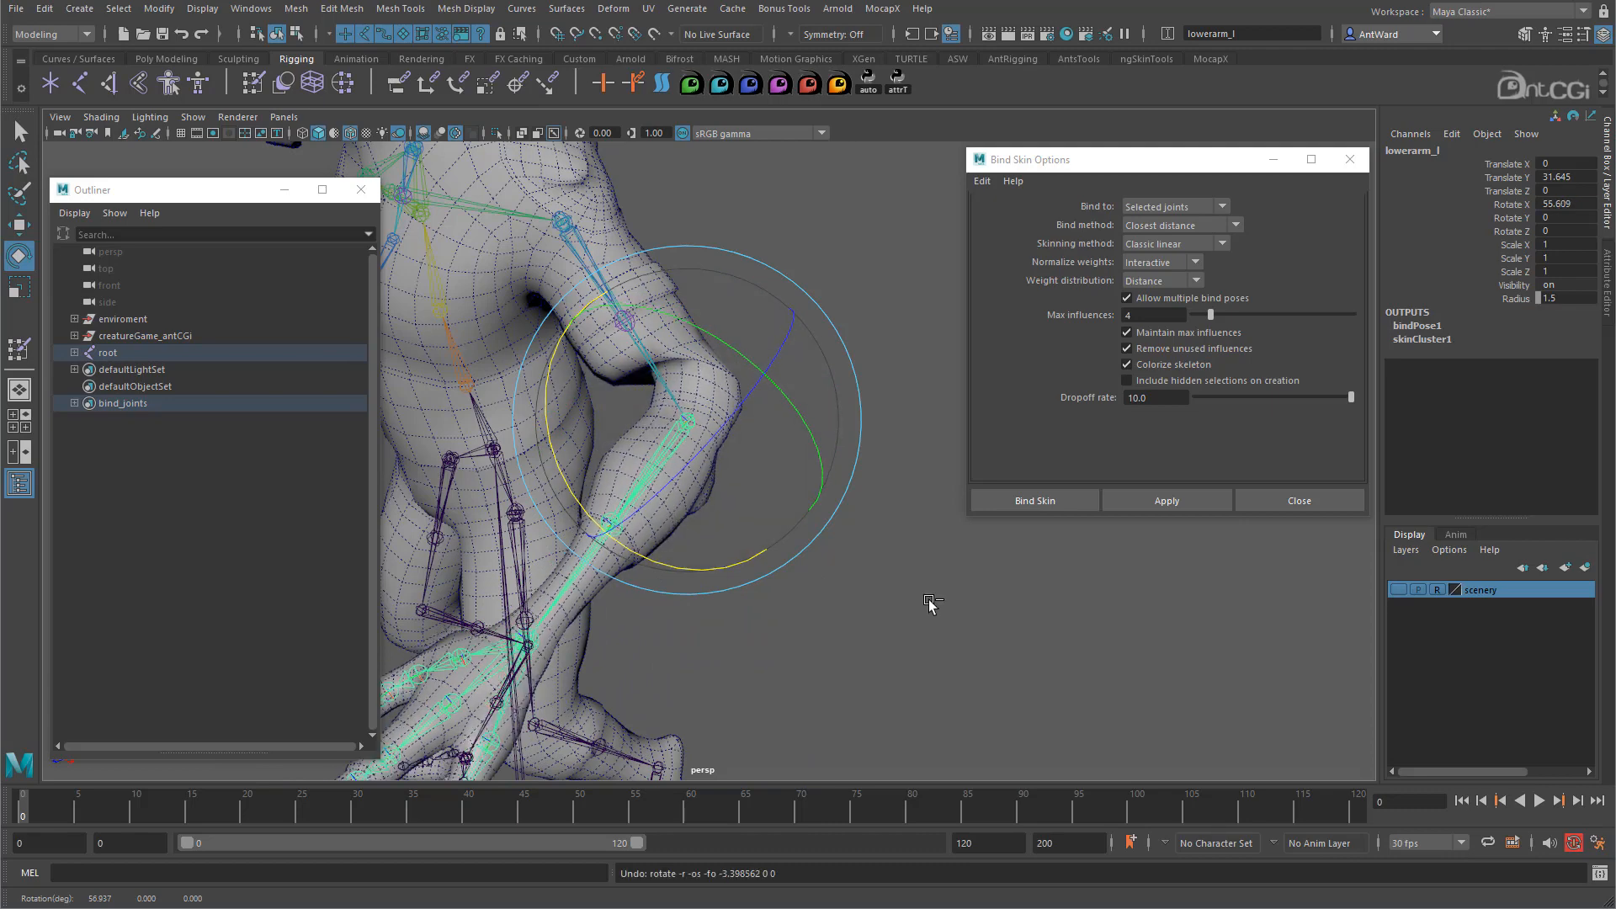
pyautogui.hotkey('ctrl', 'z')
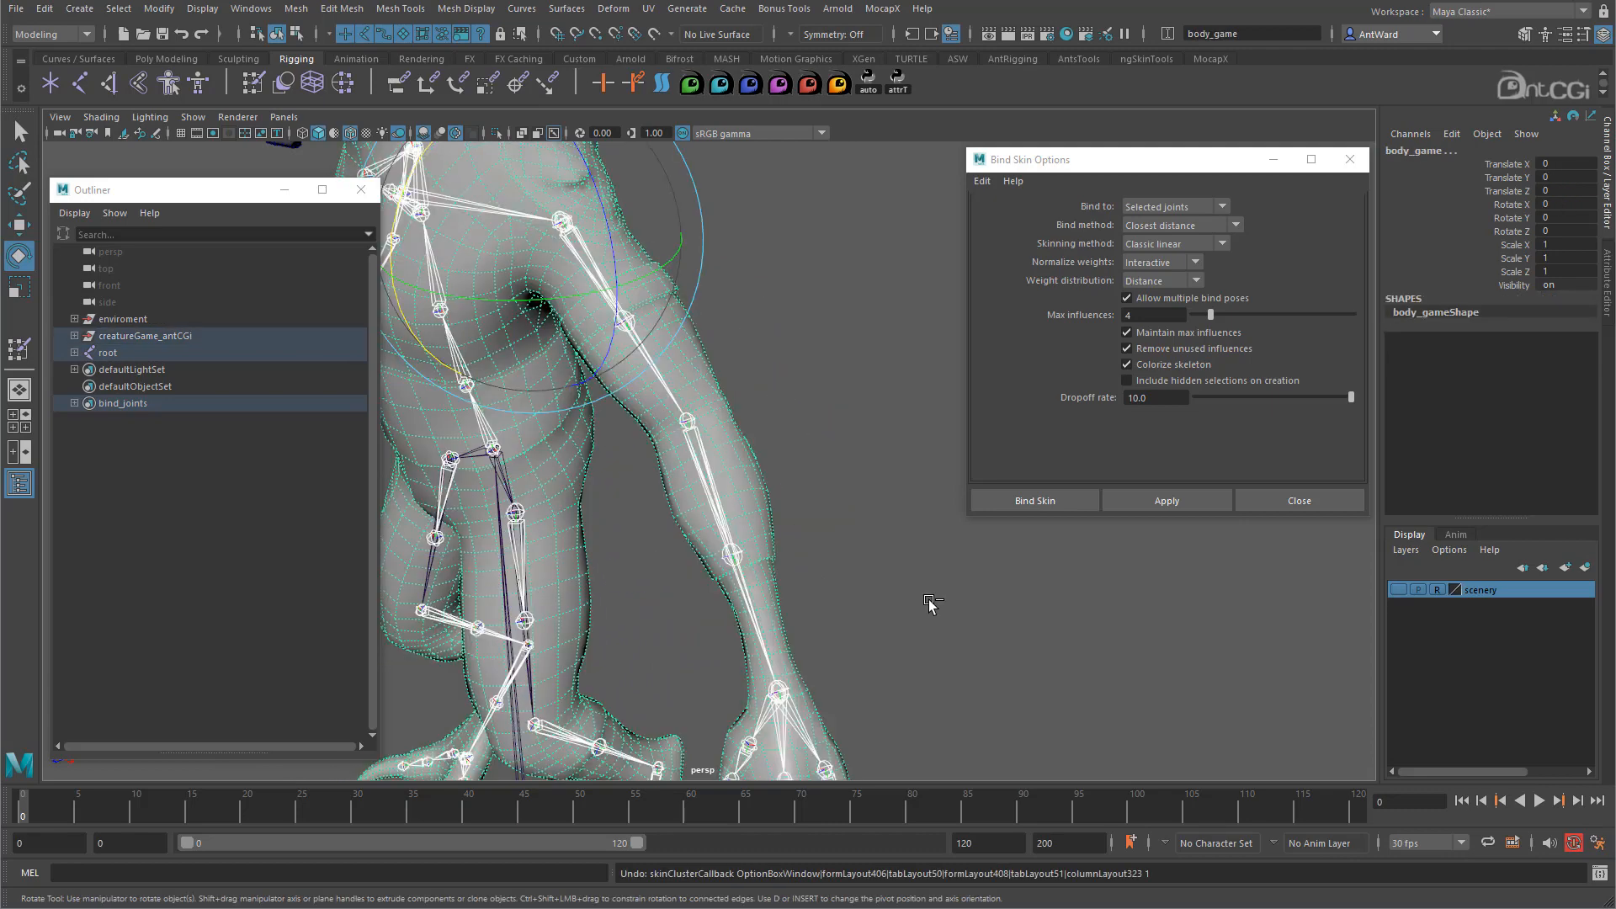
# Bind the mesh with a dropoff rate of 0.1 and bend lowerarm_l to about 104 degrees in X
pyautogui.moveTo(1263, 398); pyautogui.dragTo(1173, 405)
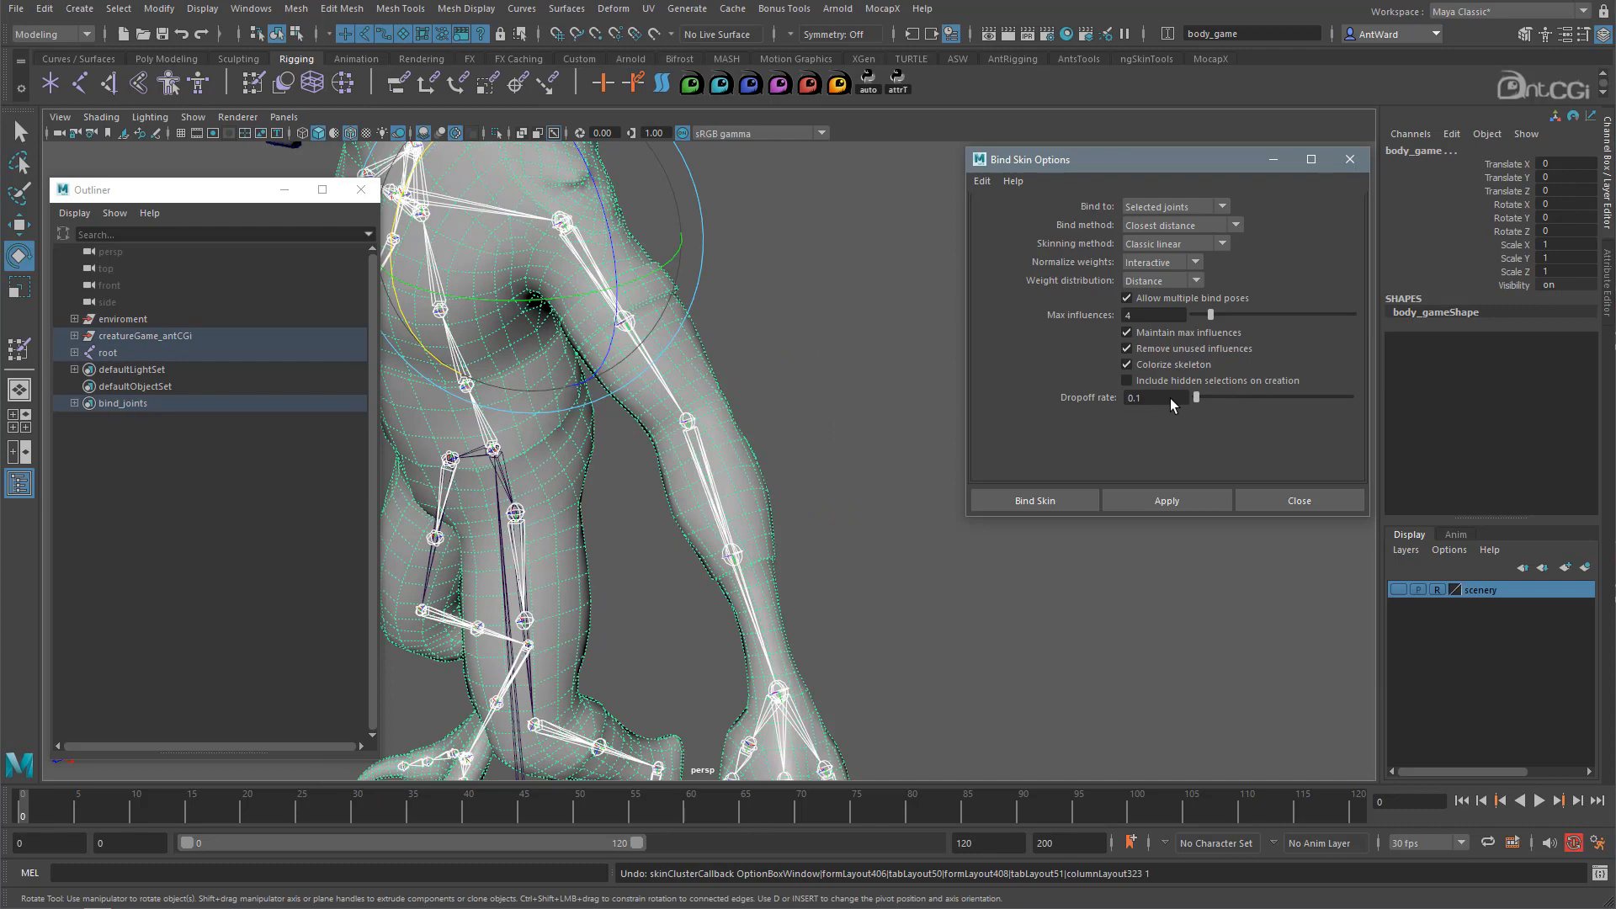
pyautogui.click(1179, 501)
pyautogui.click(752, 612)
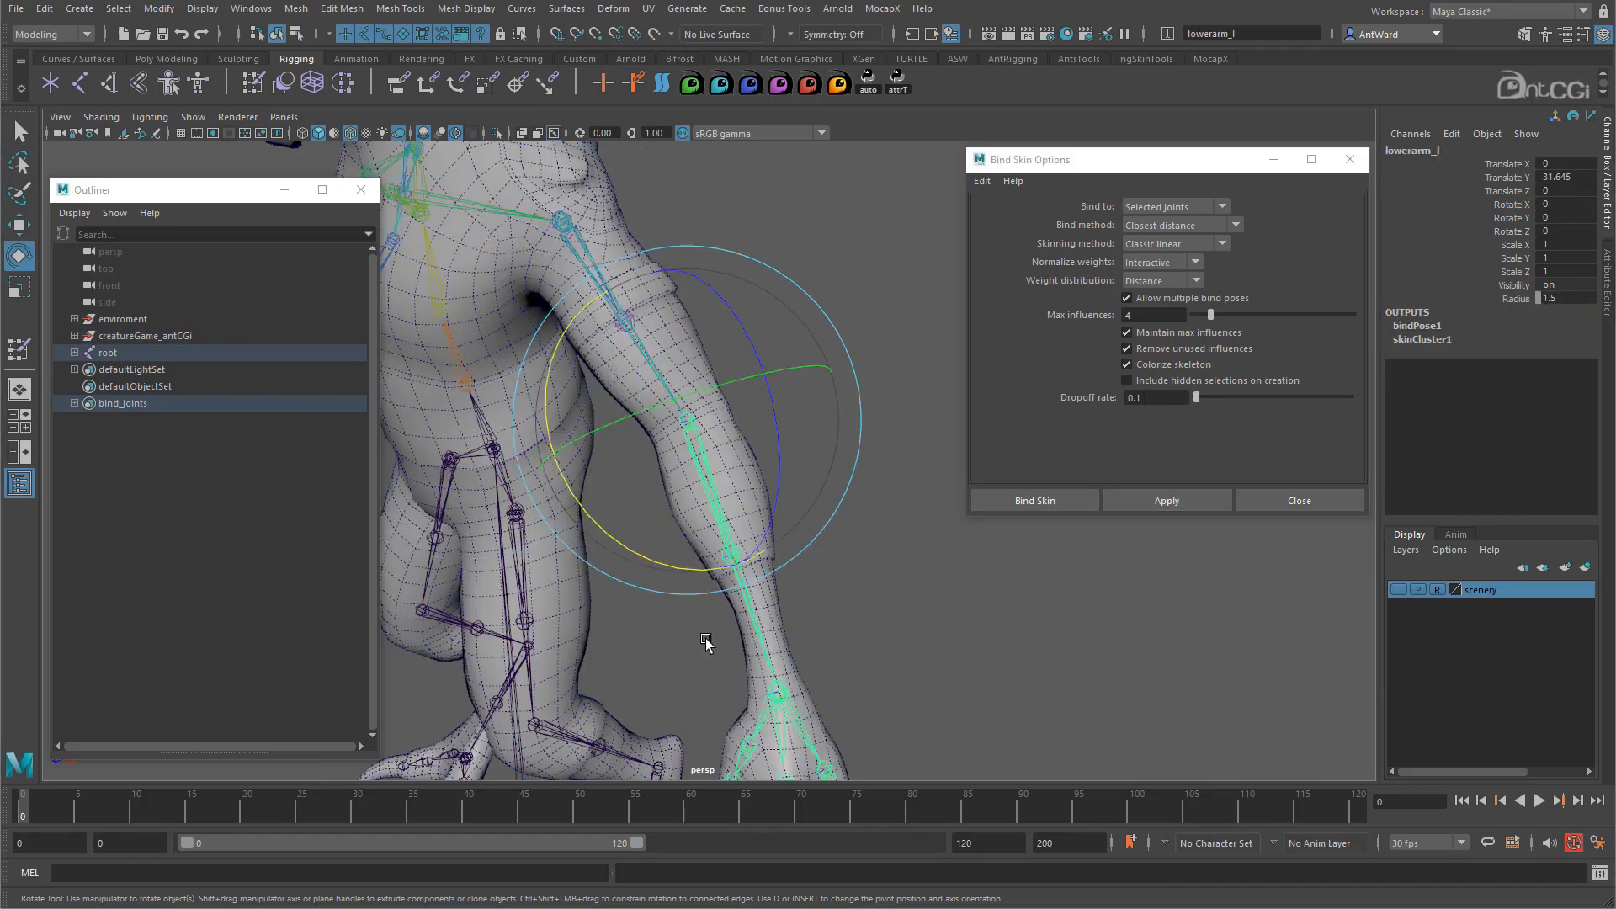
pyautogui.moveTo(710, 648); pyautogui.dragTo(577, 492)
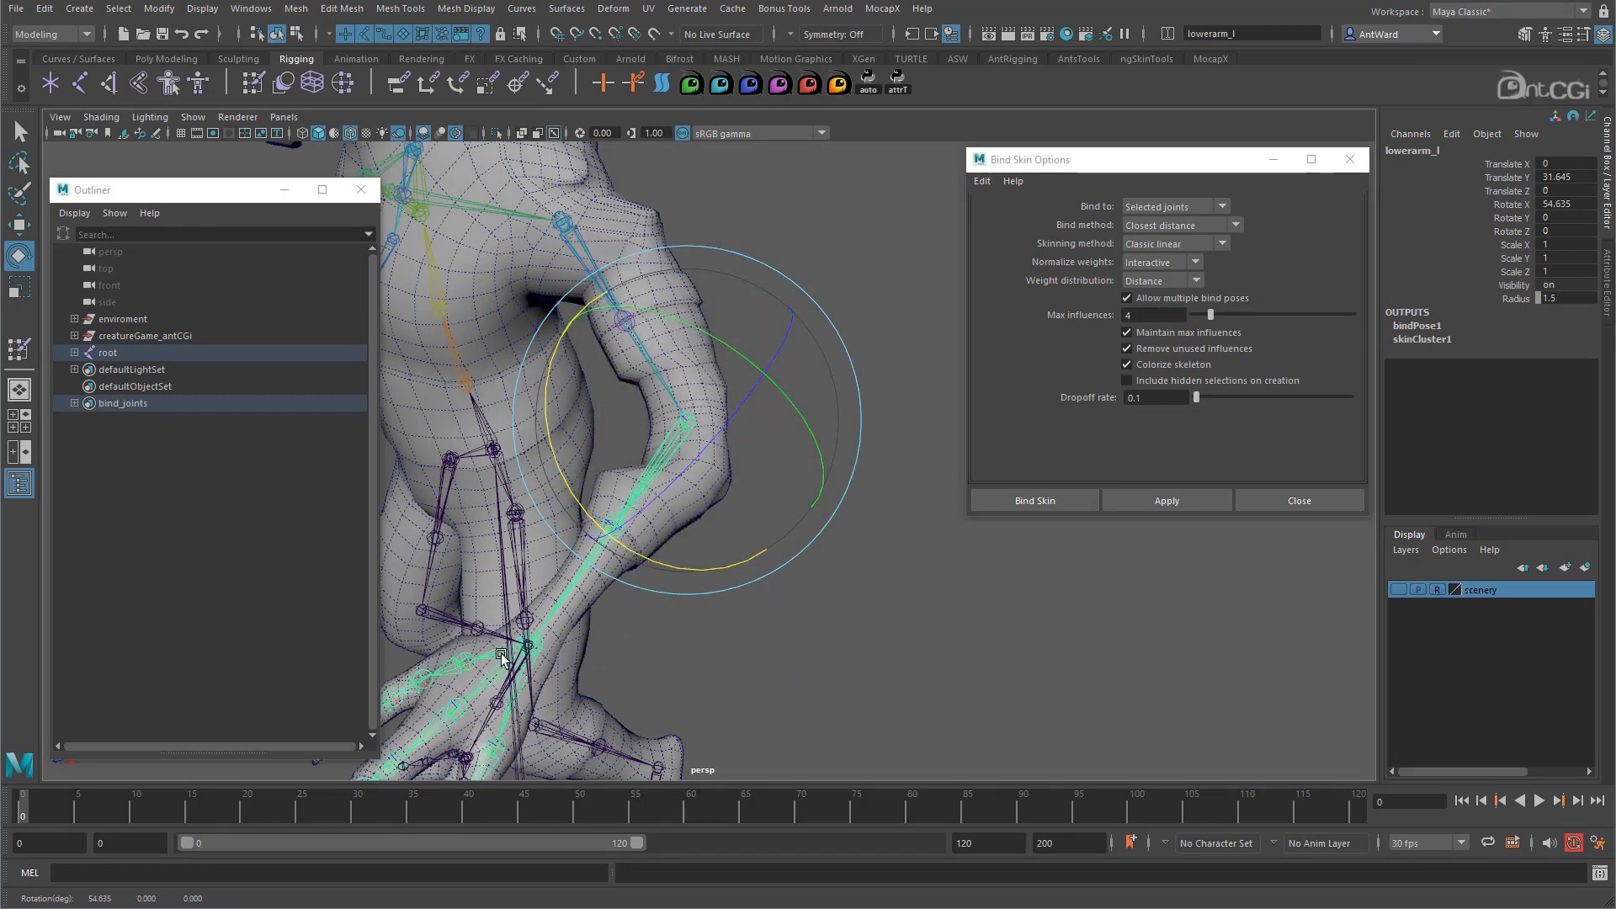
pyautogui.moveTo(660, 464); pyautogui.dragTo(622, 425)
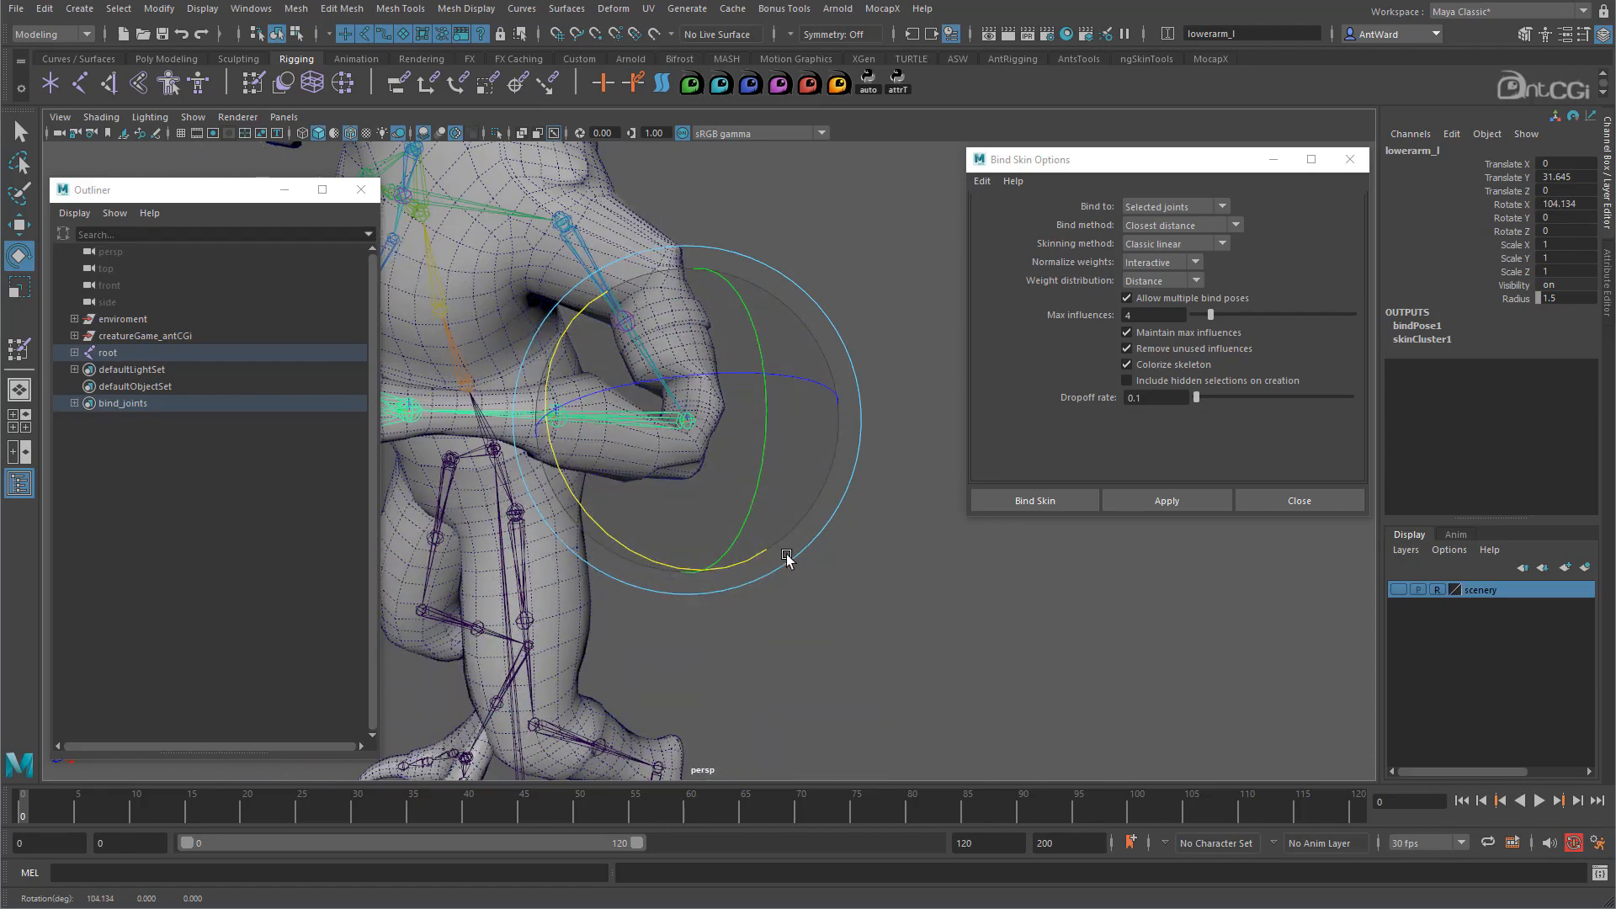
# Undo the lowerarm_l rotations and the skin bind made with dropoff rate 0.1
pyautogui.hotkey('ctrl', 'z')
pyautogui.hotkey('ctrl', 'z')
pyautogui.hotkey('ctrl', 'z')
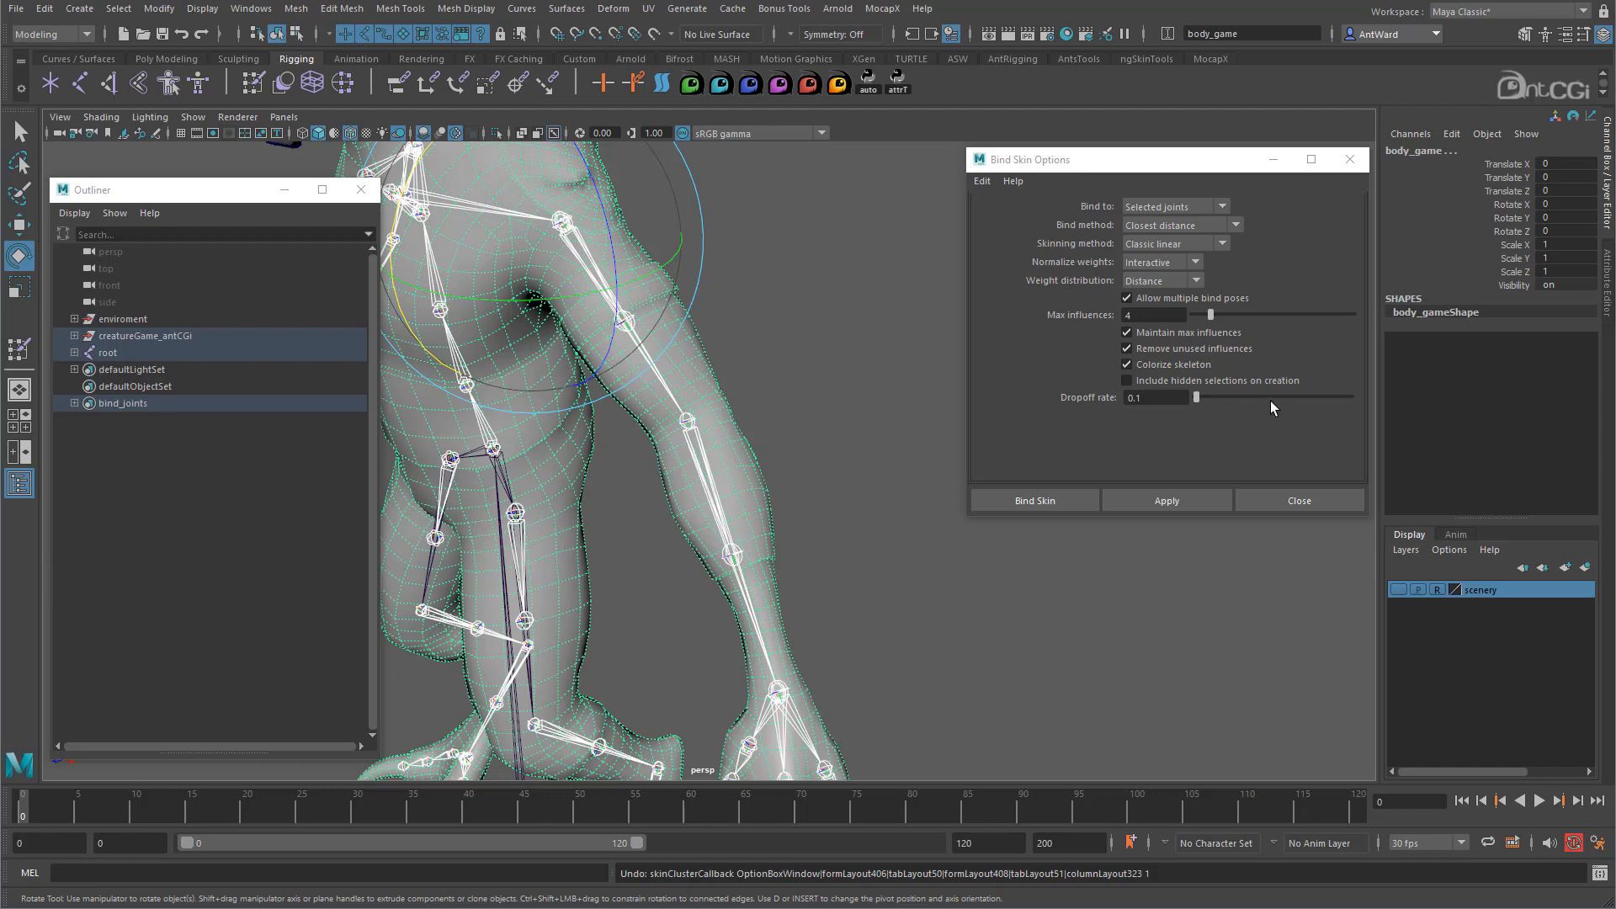
# Bind the mesh using Closest in hierarchy with dropoff rate 5, and rotate lowerarm_l to about 58 degrees in X
pyautogui.moveTo(1197, 398); pyautogui.dragTo(1272, 405)
pyautogui.keyDown('alt'); pyautogui.moveTo(623, 480); pyautogui.dragTo(665, 408); pyautogui.keyUp('alt')
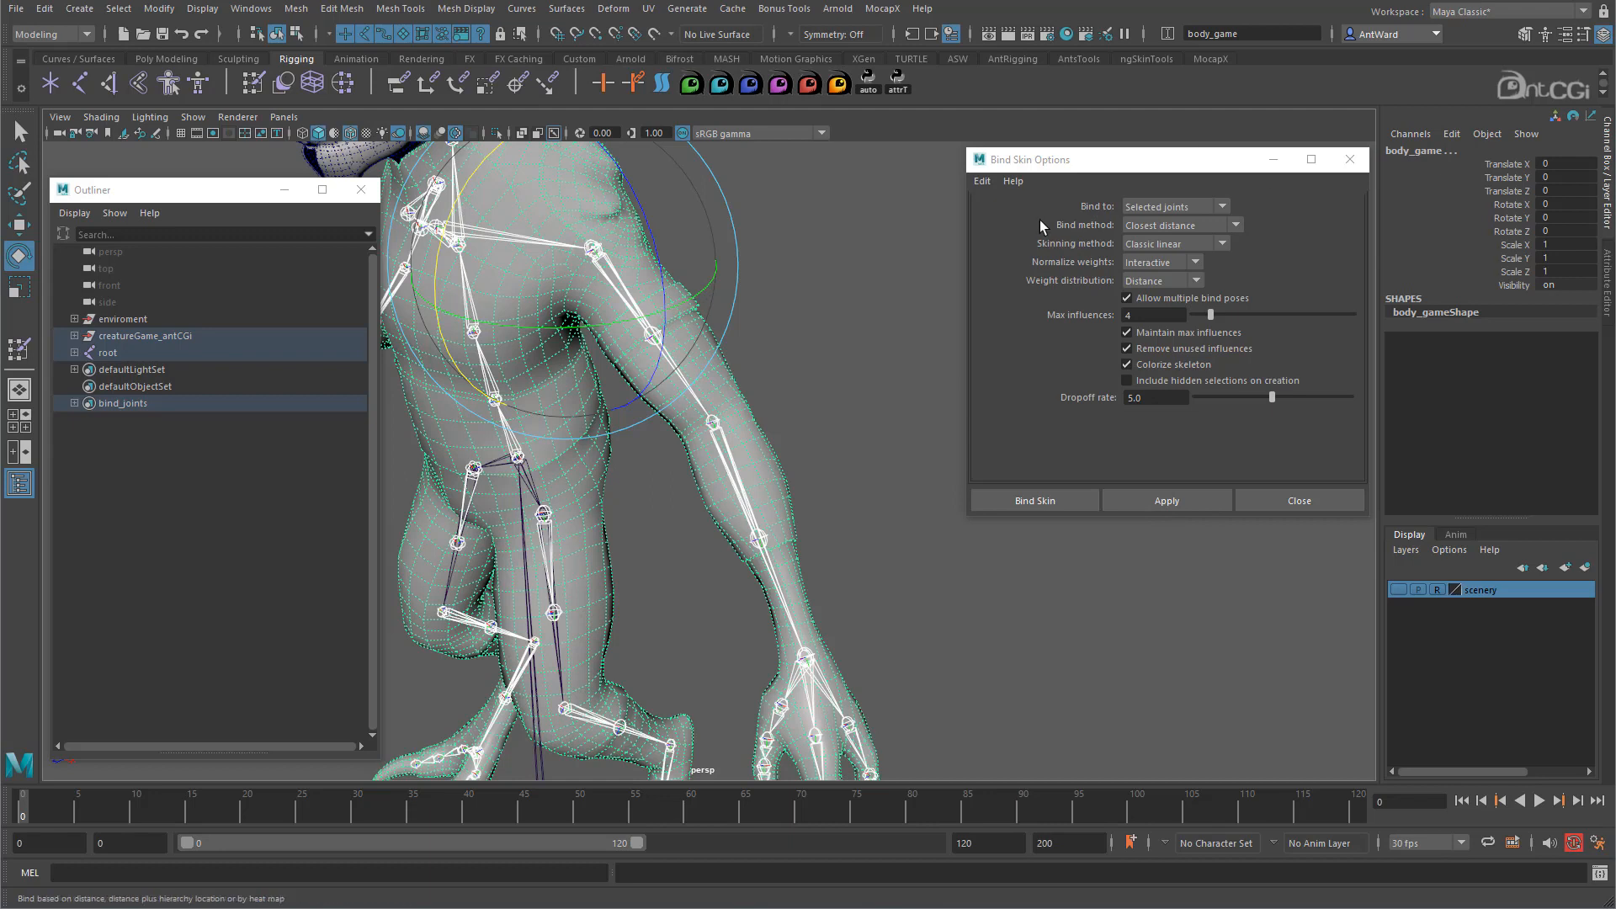
pyautogui.click(1214, 232)
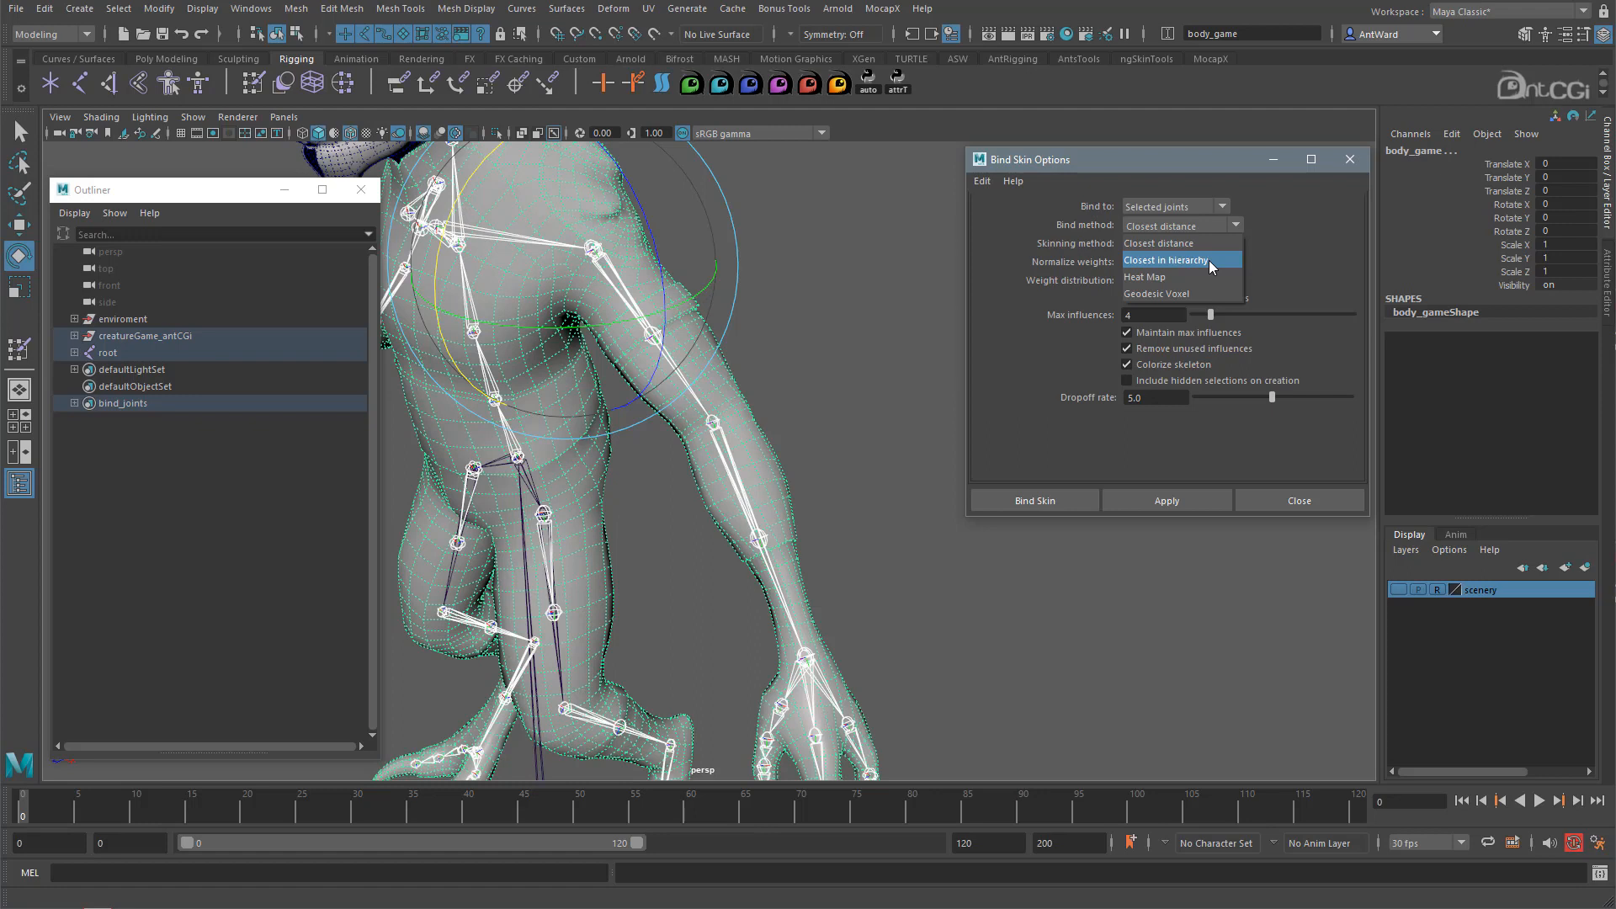
pyautogui.click(1208, 260)
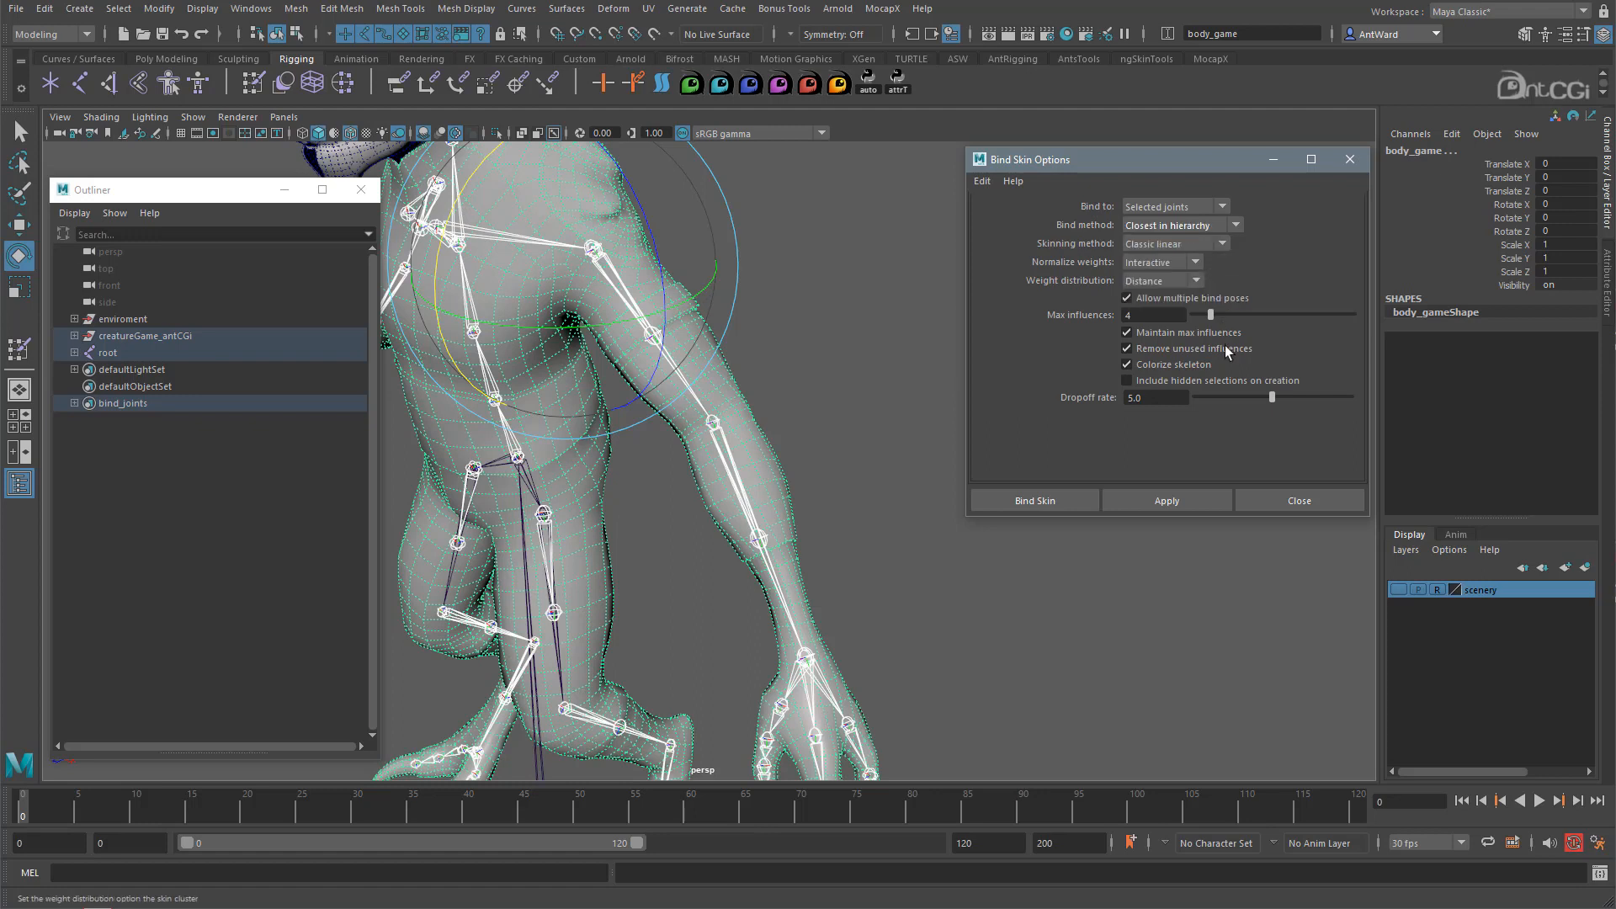
pyautogui.click(1166, 500)
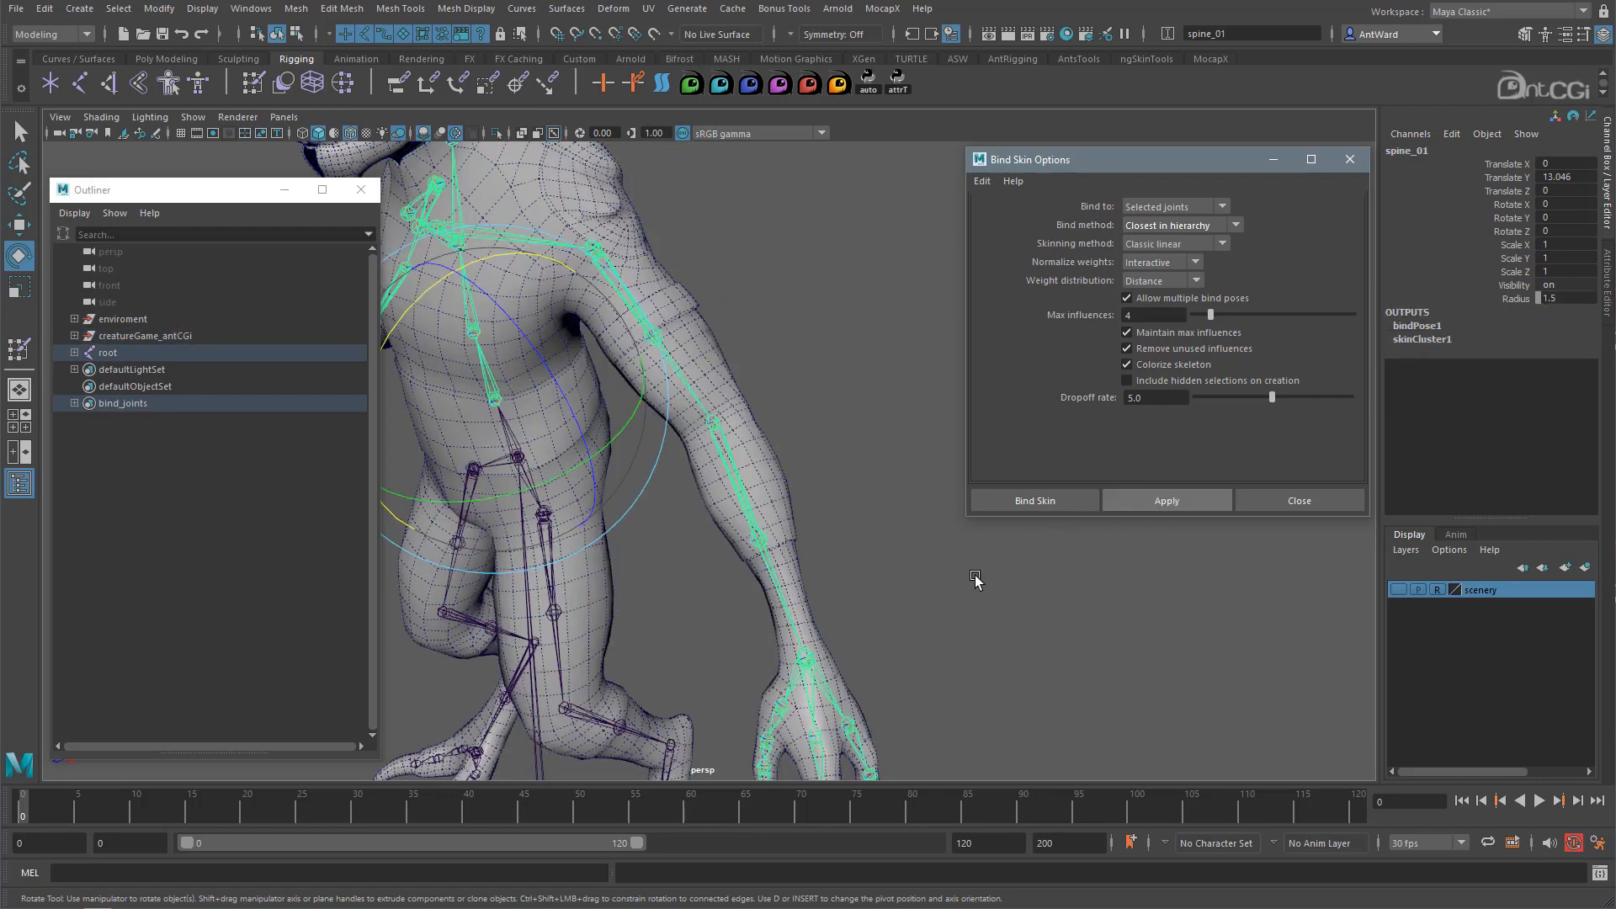
pyautogui.click(776, 593)
pyautogui.moveTo(685, 561); pyautogui.dragTo(632, 425)
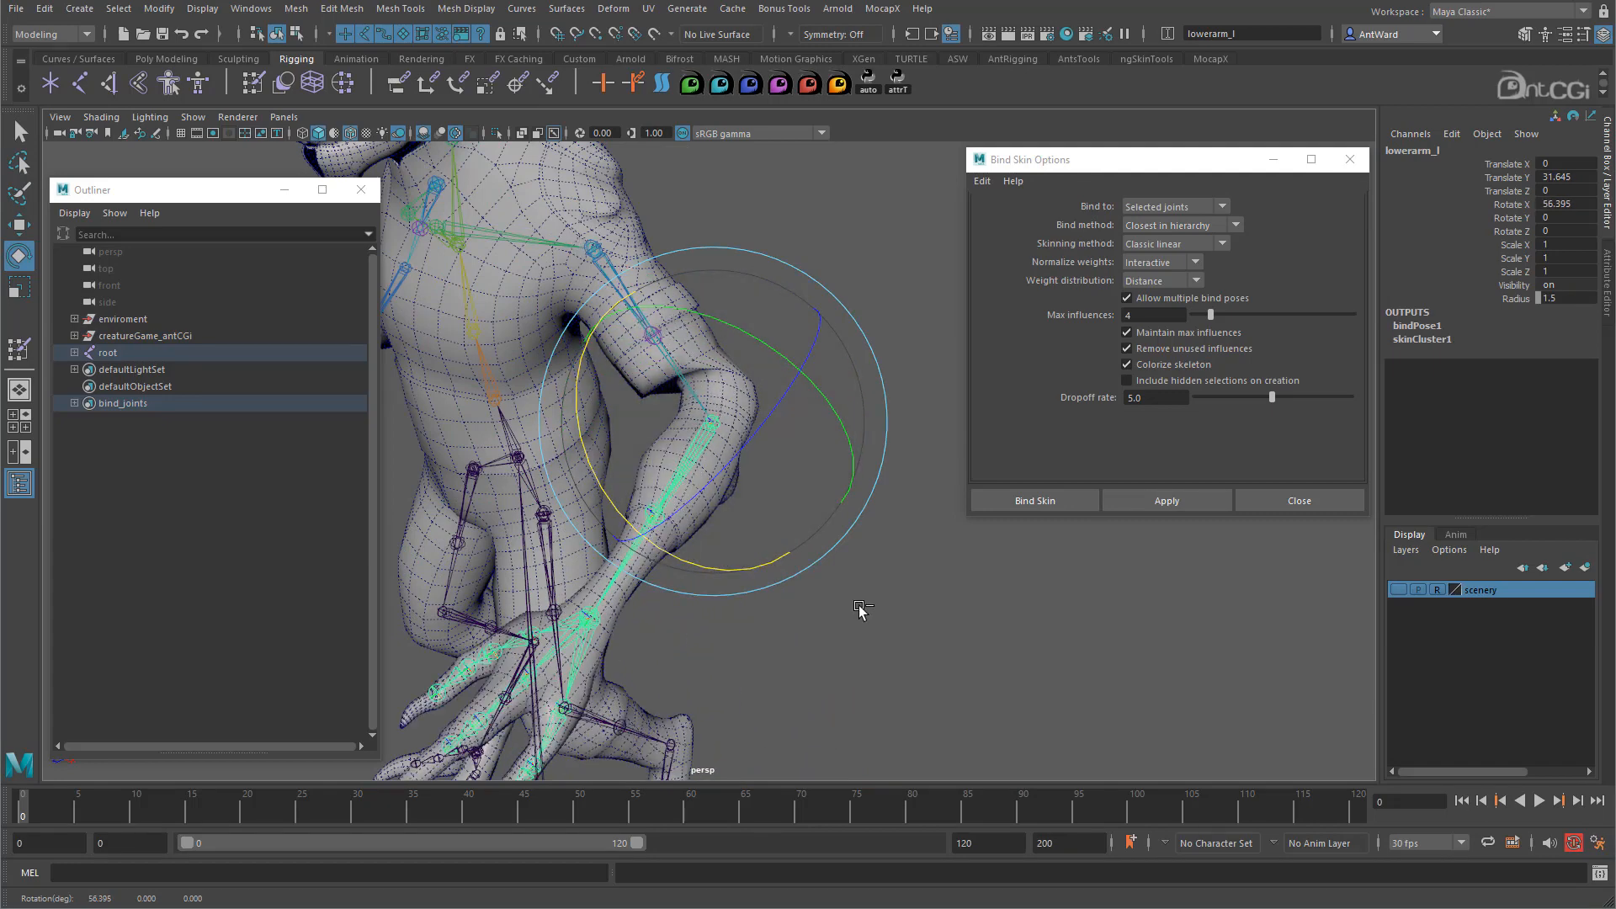
# Undo the lowerarm_l rotation and the Closest in hierarchy bind
pyautogui.hotkey('ctrl', 'z')
pyautogui.hotkey('ctrl', 'z')
pyautogui.hotkey('ctrl', 'z')
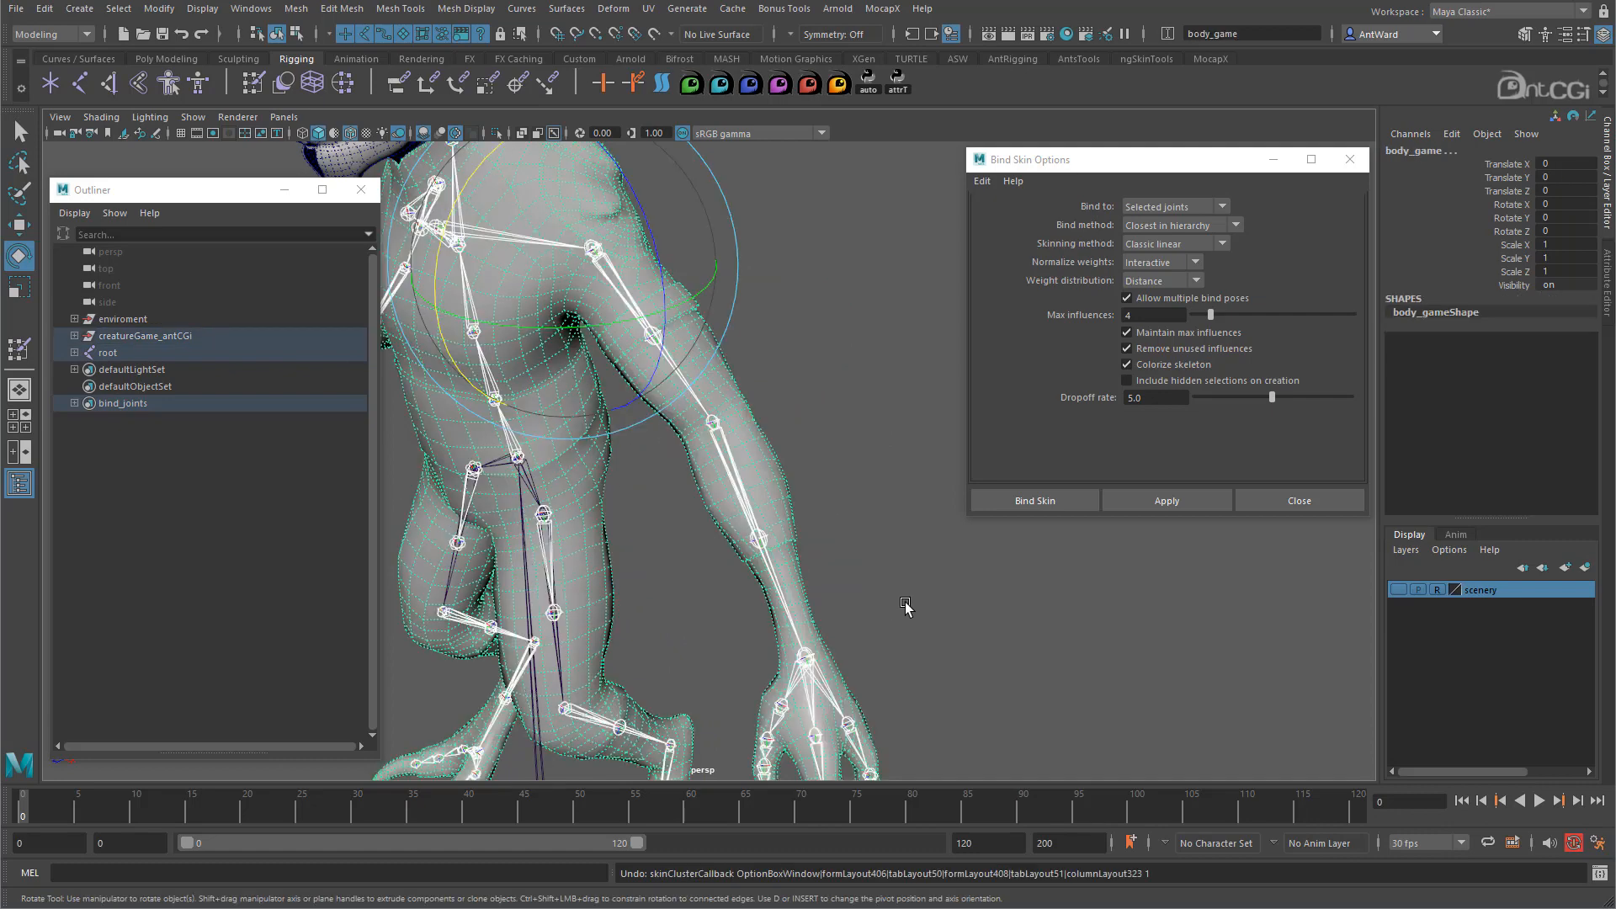
# Bind the body mesh to the selected joints using the Heat Map bind method
pyautogui.click(1200, 225)
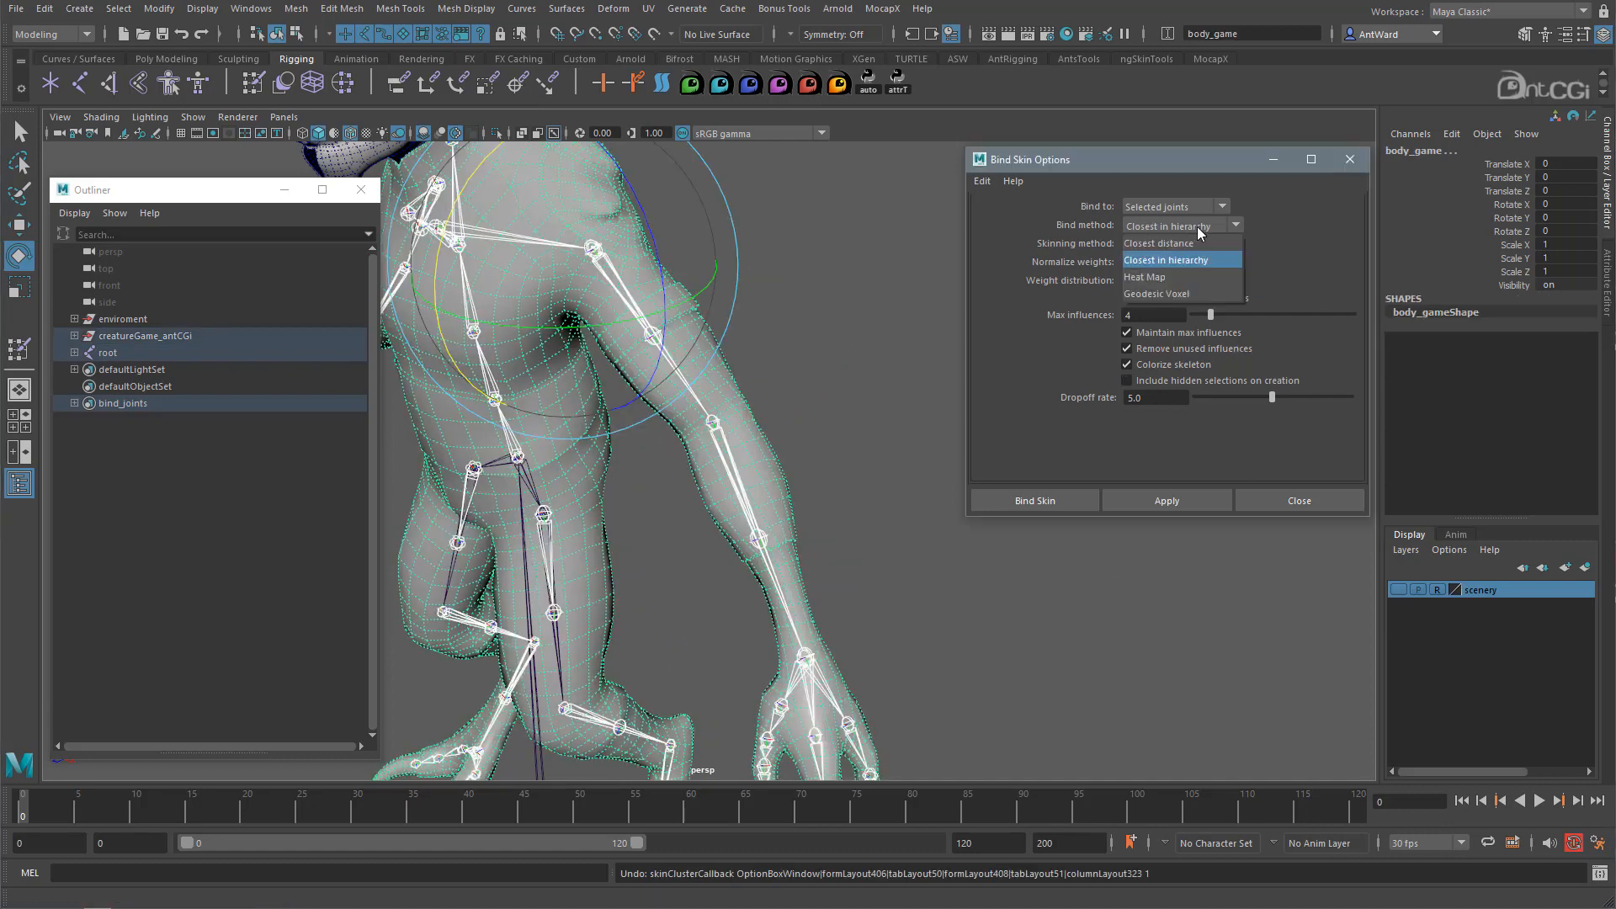
pyautogui.click(1195, 276)
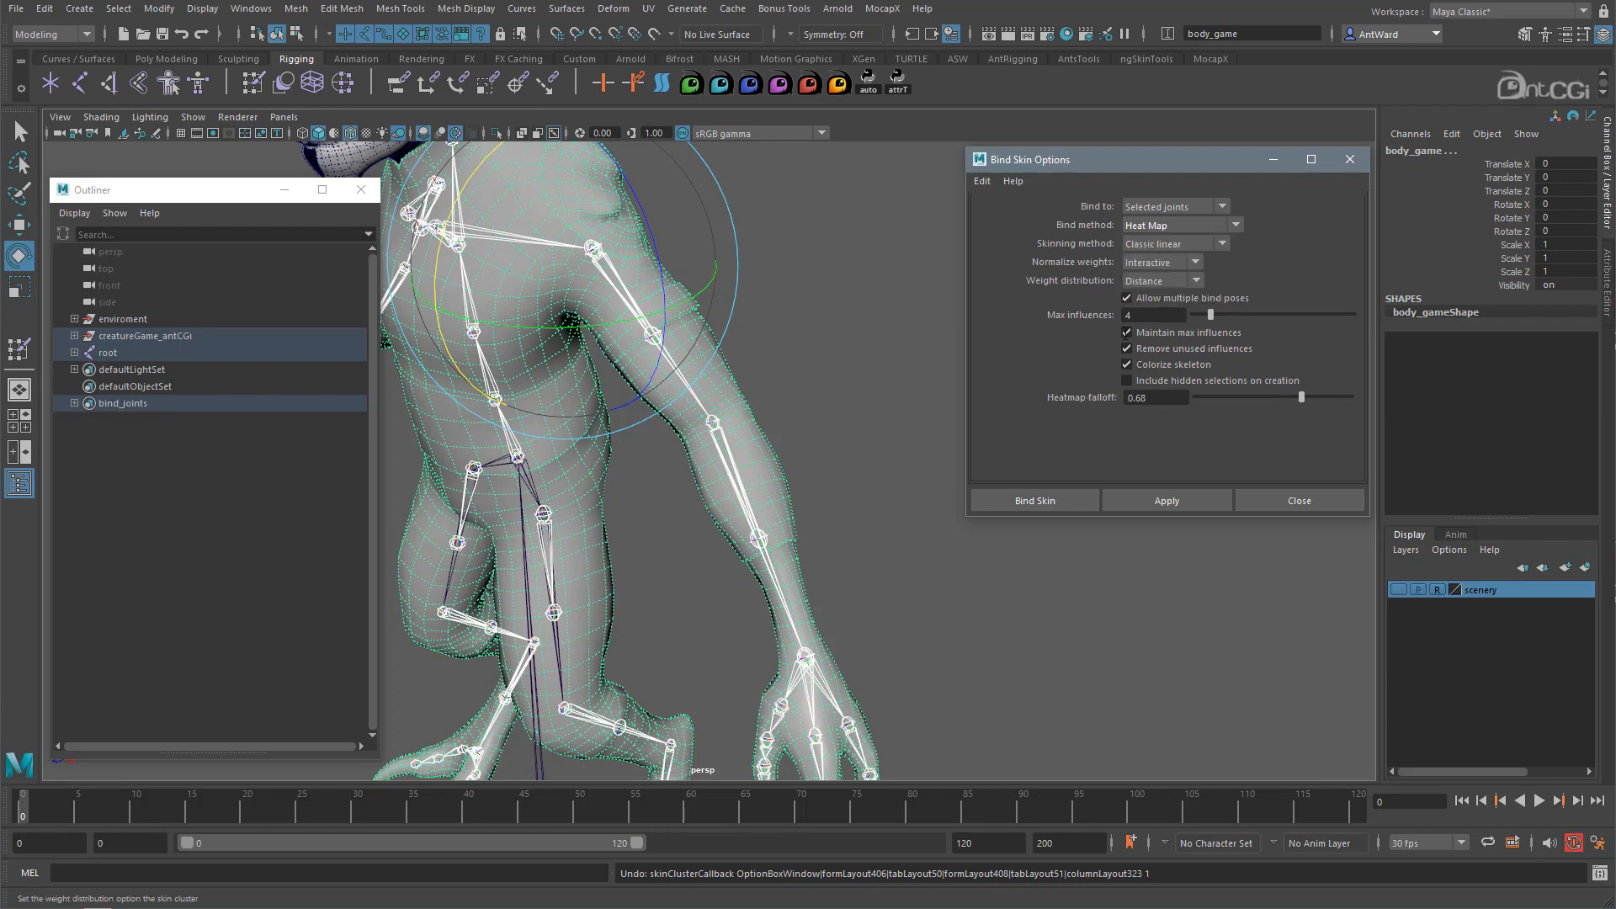
pyautogui.keyDown('alt'); pyautogui.moveTo(790, 454); pyautogui.dragTo(852, 322); pyautogui.keyUp('alt')
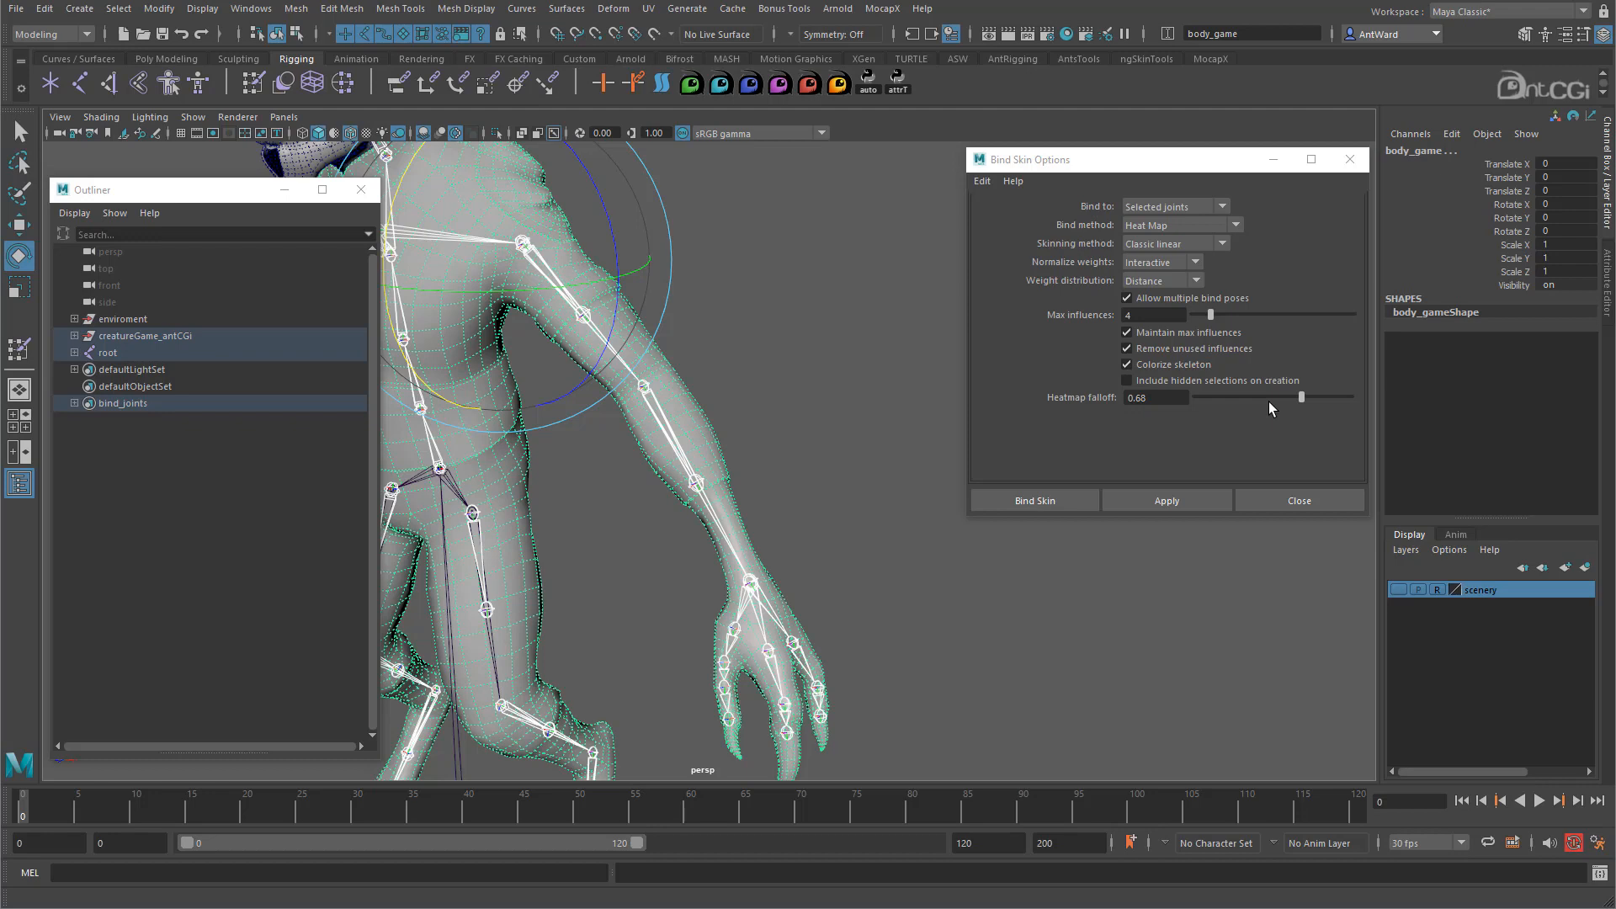
pyautogui.click(1175, 502)
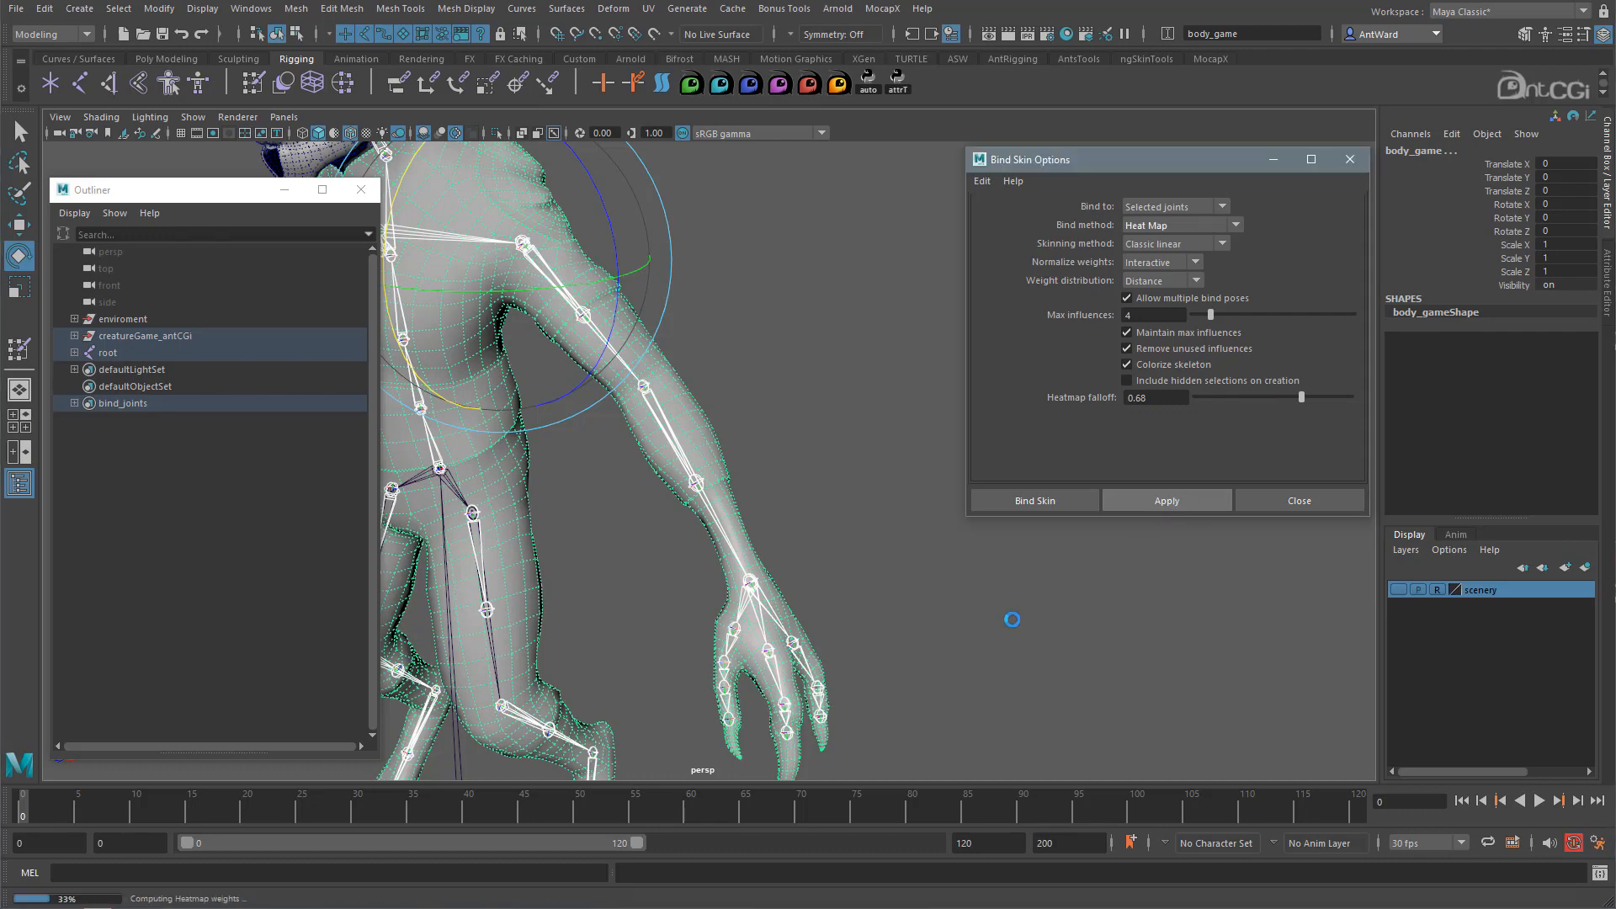
# Try bending the lowerarm_l joint to test the heat map weights at the elbow, and undo the rotation
pyautogui.keyDown('alt'); pyautogui.moveTo(775, 525); pyautogui.dragTo(534, 368); pyautogui.keyUp('alt')
pyautogui.click(743, 485)
pyautogui.hotkey('ctrl', 'z')
# Bend the left index finger by rotating index_02_l to about -61 degrees in Z to test the heat map deformation
pyautogui.keyDown('alt'); pyautogui.moveTo(750, 638); pyautogui.dragTo(819, 609); pyautogui.keyUp('alt')
pyautogui.keyDown('alt'); pyautogui.moveTo(818, 609); pyautogui.dragTo(668, 569, button='middle'); pyautogui.keyUp('alt')
pyautogui.scroll(6, 667, 566)
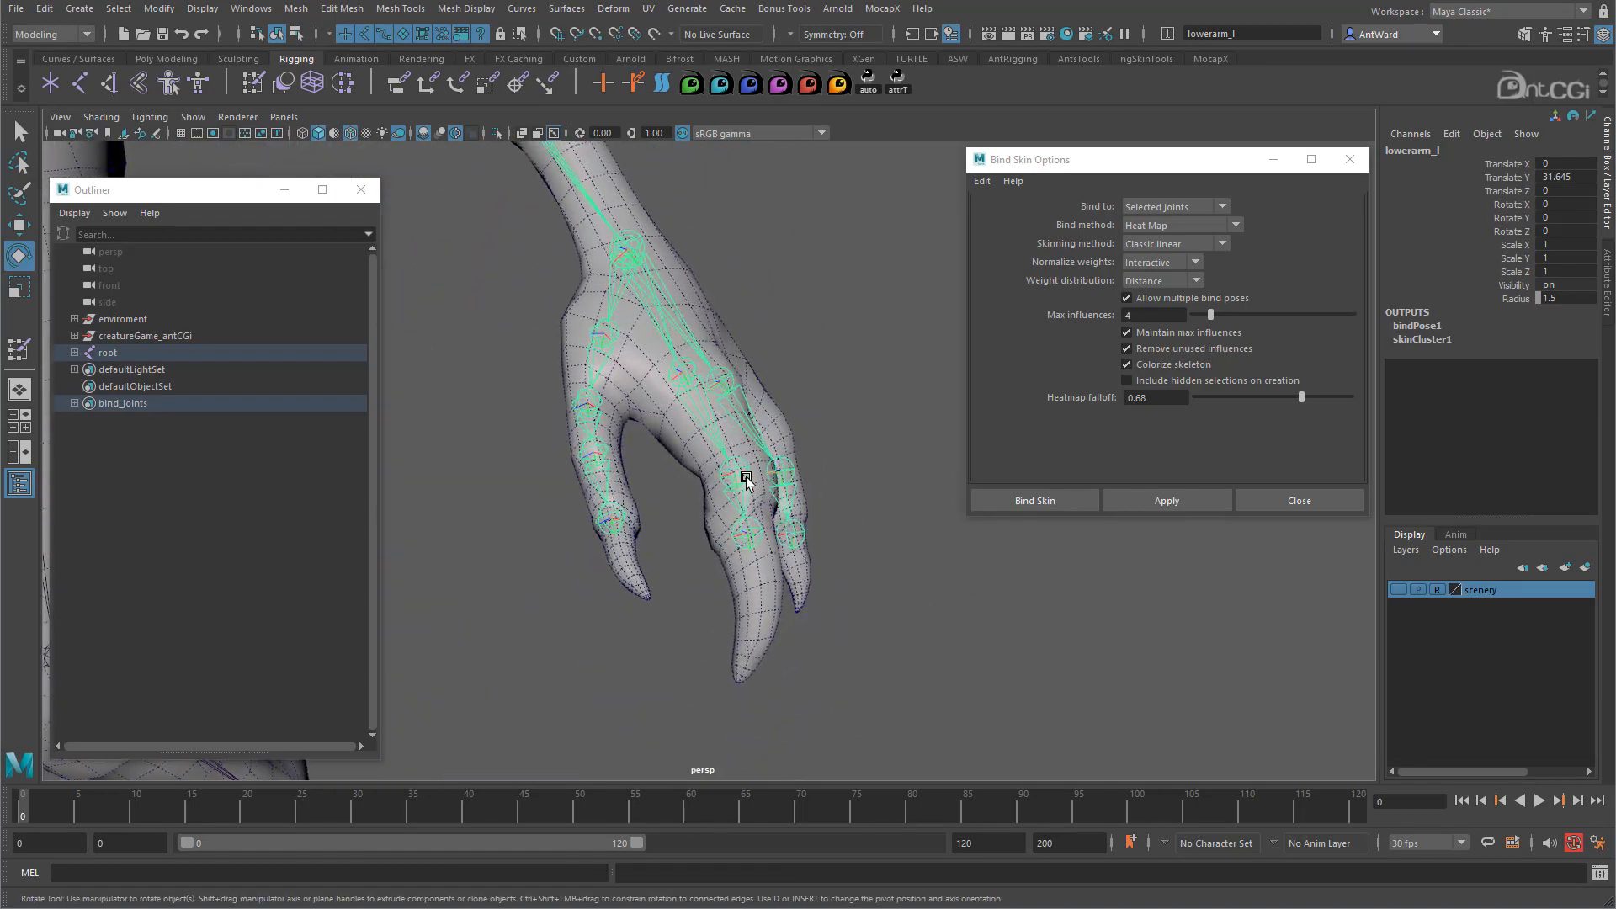
pyautogui.click(746, 478)
pyautogui.keyDown('alt'); pyautogui.moveTo(844, 486); pyautogui.dragTo(808, 586); pyautogui.keyUp('alt')
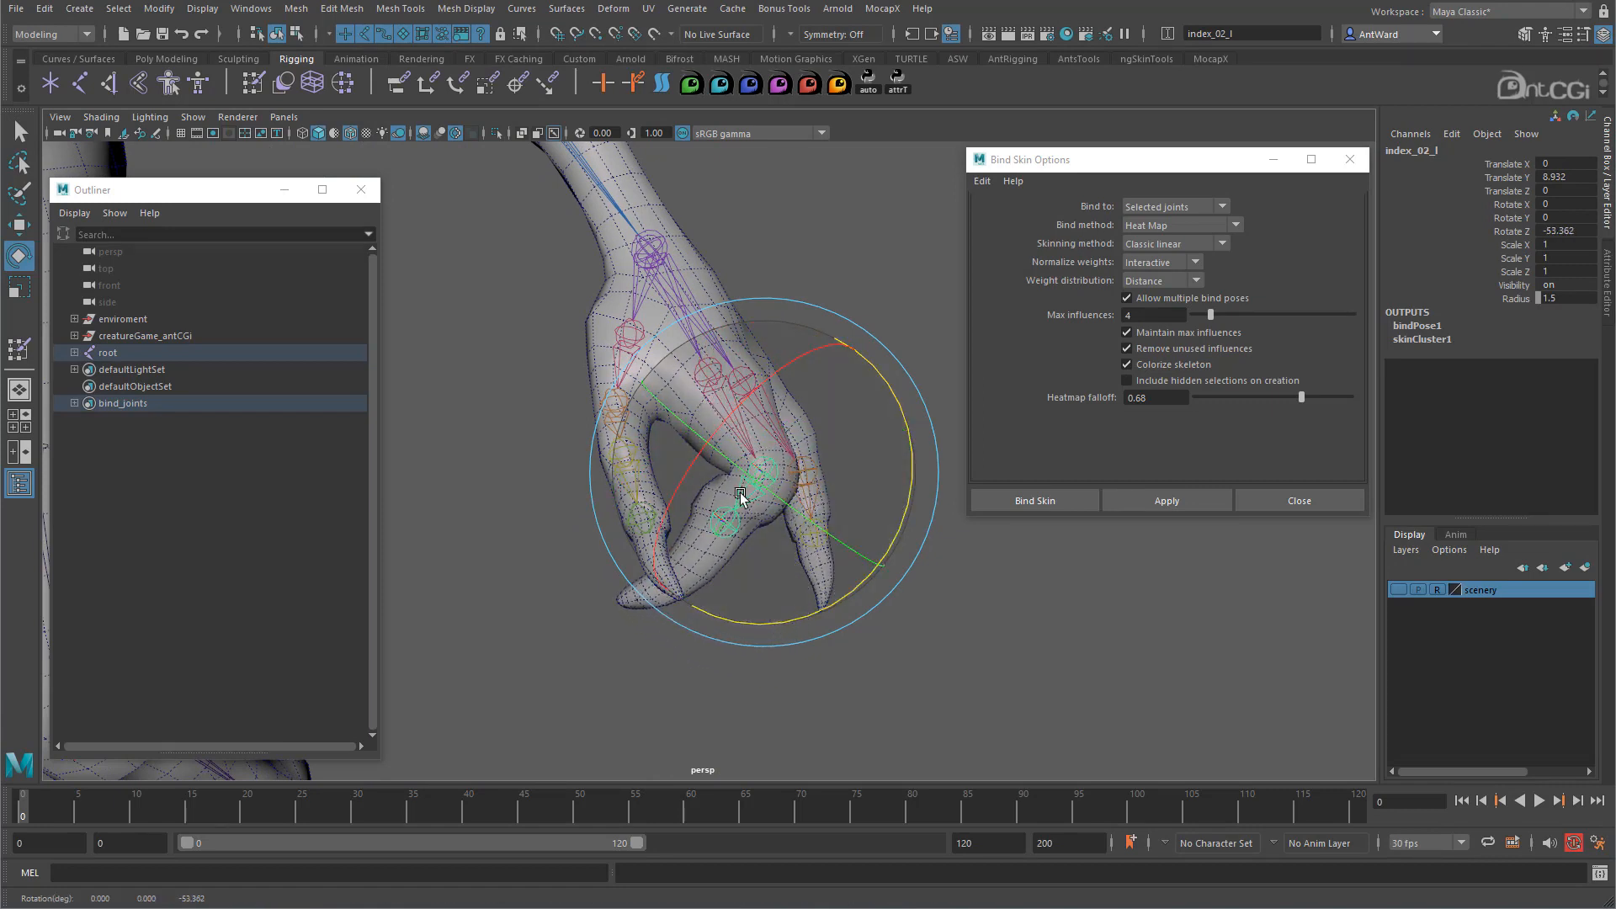
pyautogui.moveTo(909, 469); pyautogui.dragTo(695, 604)
pyautogui.moveTo(909, 515)
pyautogui.mouseDown()
pyautogui.moveTo(888, 331)
pyautogui.moveTo(898, 504)
pyautogui.mouseUp()
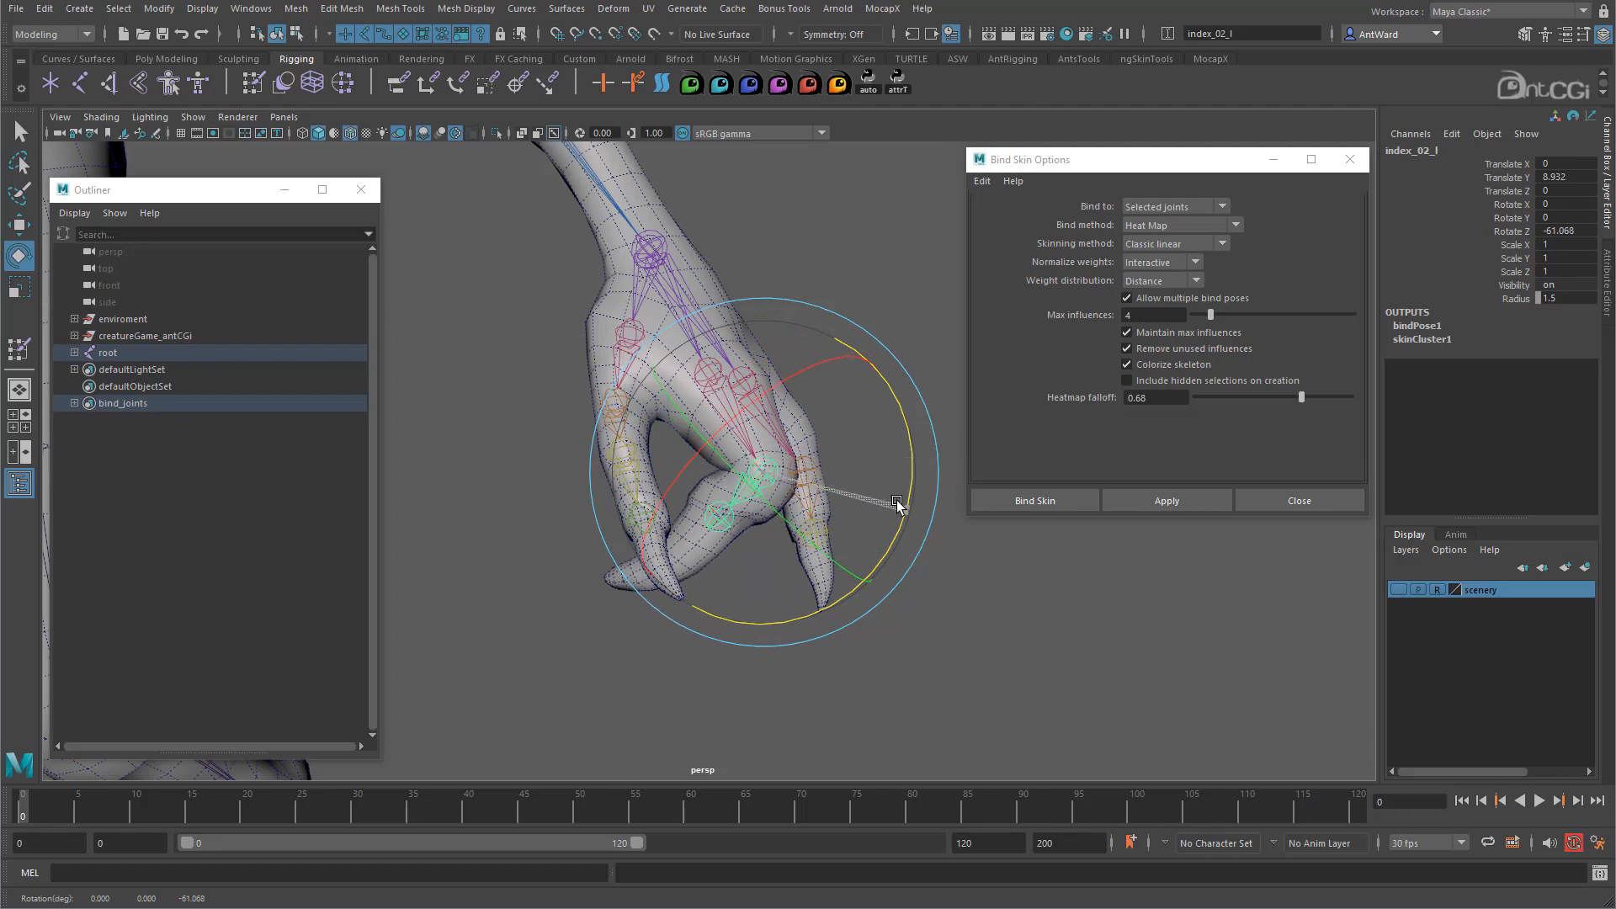
pyautogui.keyDown('alt'); pyautogui.moveTo(968, 572); pyautogui.dragTo(1024, 620); pyautogui.keyUp('alt')
pyautogui.keyDown('alt'); pyautogui.moveTo(1024, 621); pyautogui.dragTo(710, 505, button='right'); pyautogui.keyUp('alt')
pyautogui.keyDown('alt'); pyautogui.moveTo(710, 505); pyautogui.dragTo(800, 595, button='middle'); pyautogui.keyUp('alt')
pyautogui.keyDown('alt'); pyautogui.moveTo(800, 595); pyautogui.dragTo(808, 589); pyautogui.keyUp('alt')
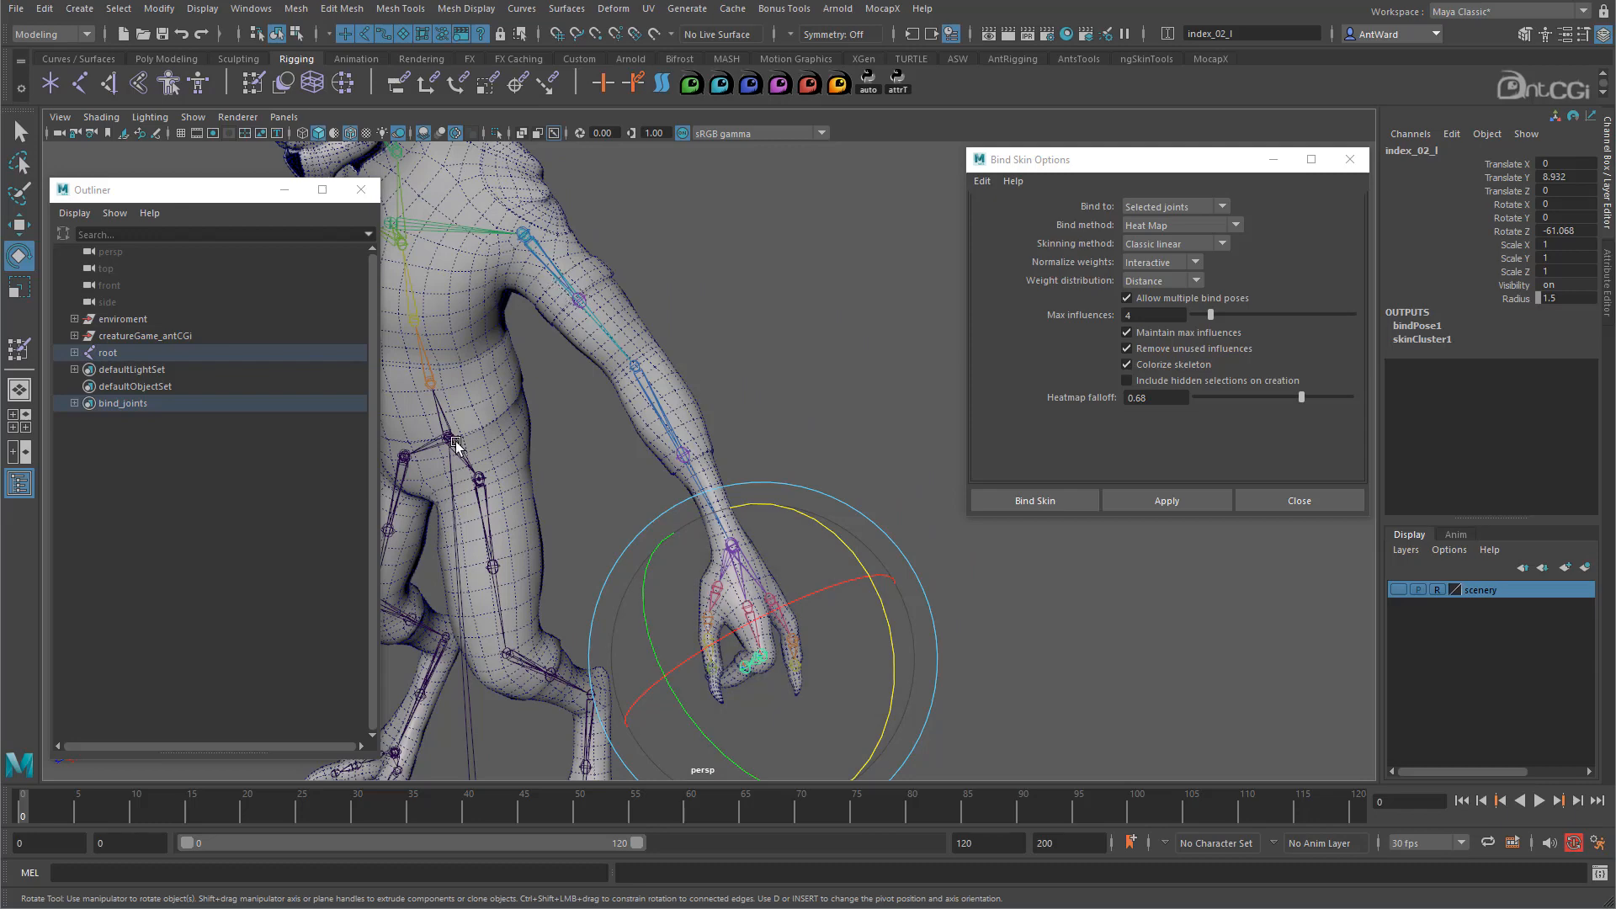
# Reset the bent index finger to its original pose and unbind the skin from the body_game mesh
pyautogui.moveTo(447, 420); pyautogui.dragTo(510, 422, button='right')
pyautogui.keyDown('alt'); pyautogui.moveTo(798, 411); pyautogui.dragTo(775, 371); pyautogui.keyUp('alt')
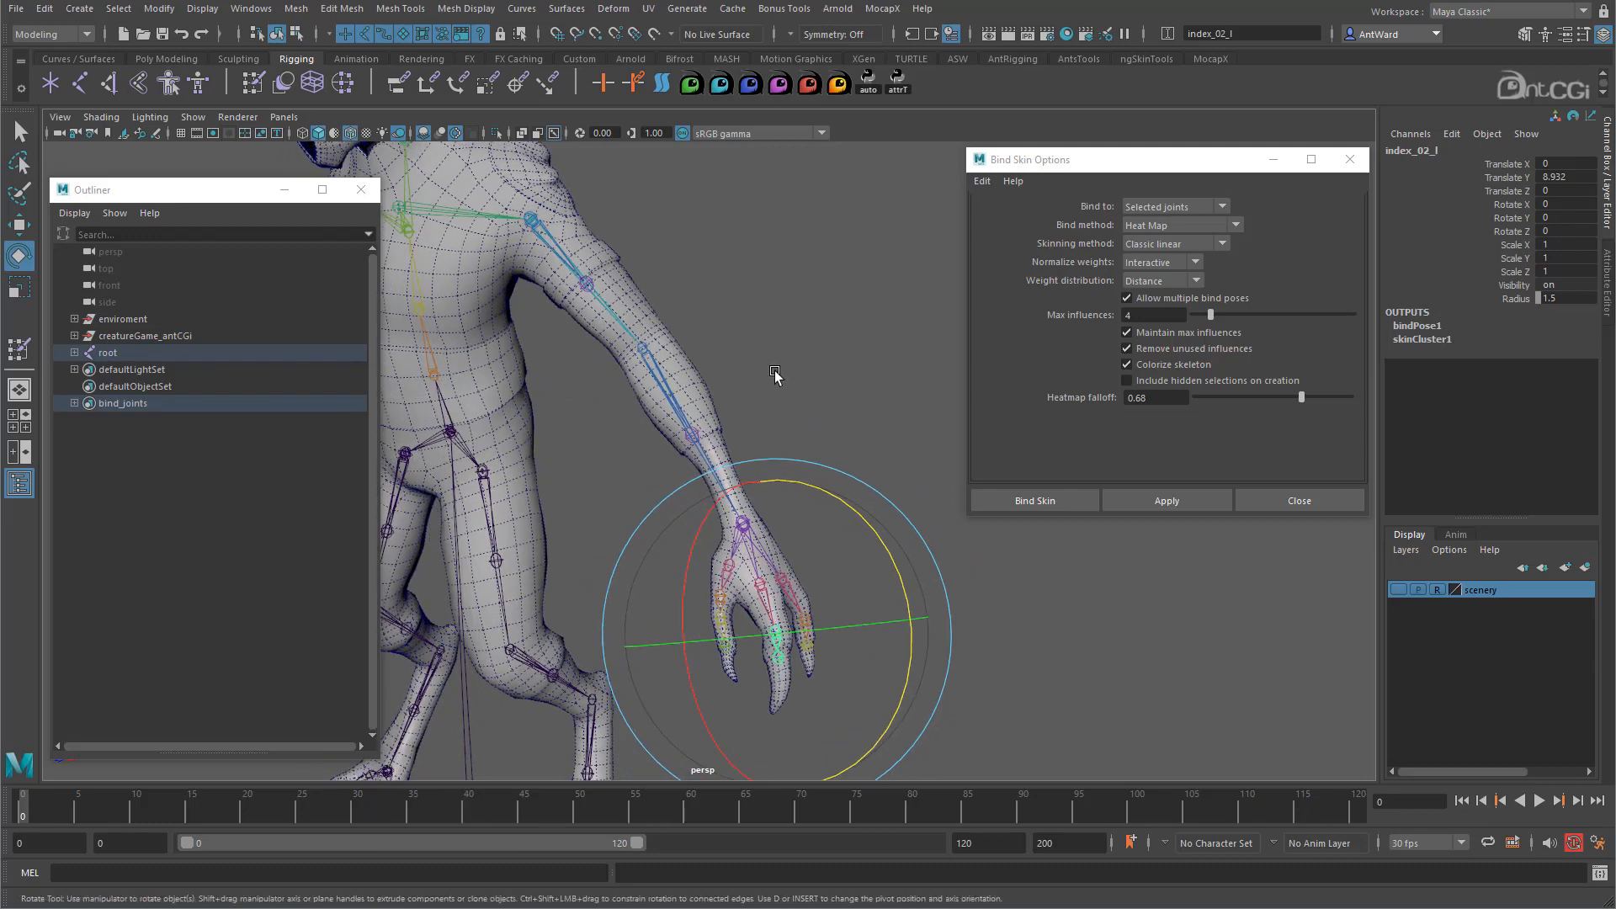
pyautogui.click(638, 313)
pyautogui.press('space')
pyautogui.click(642, 364)
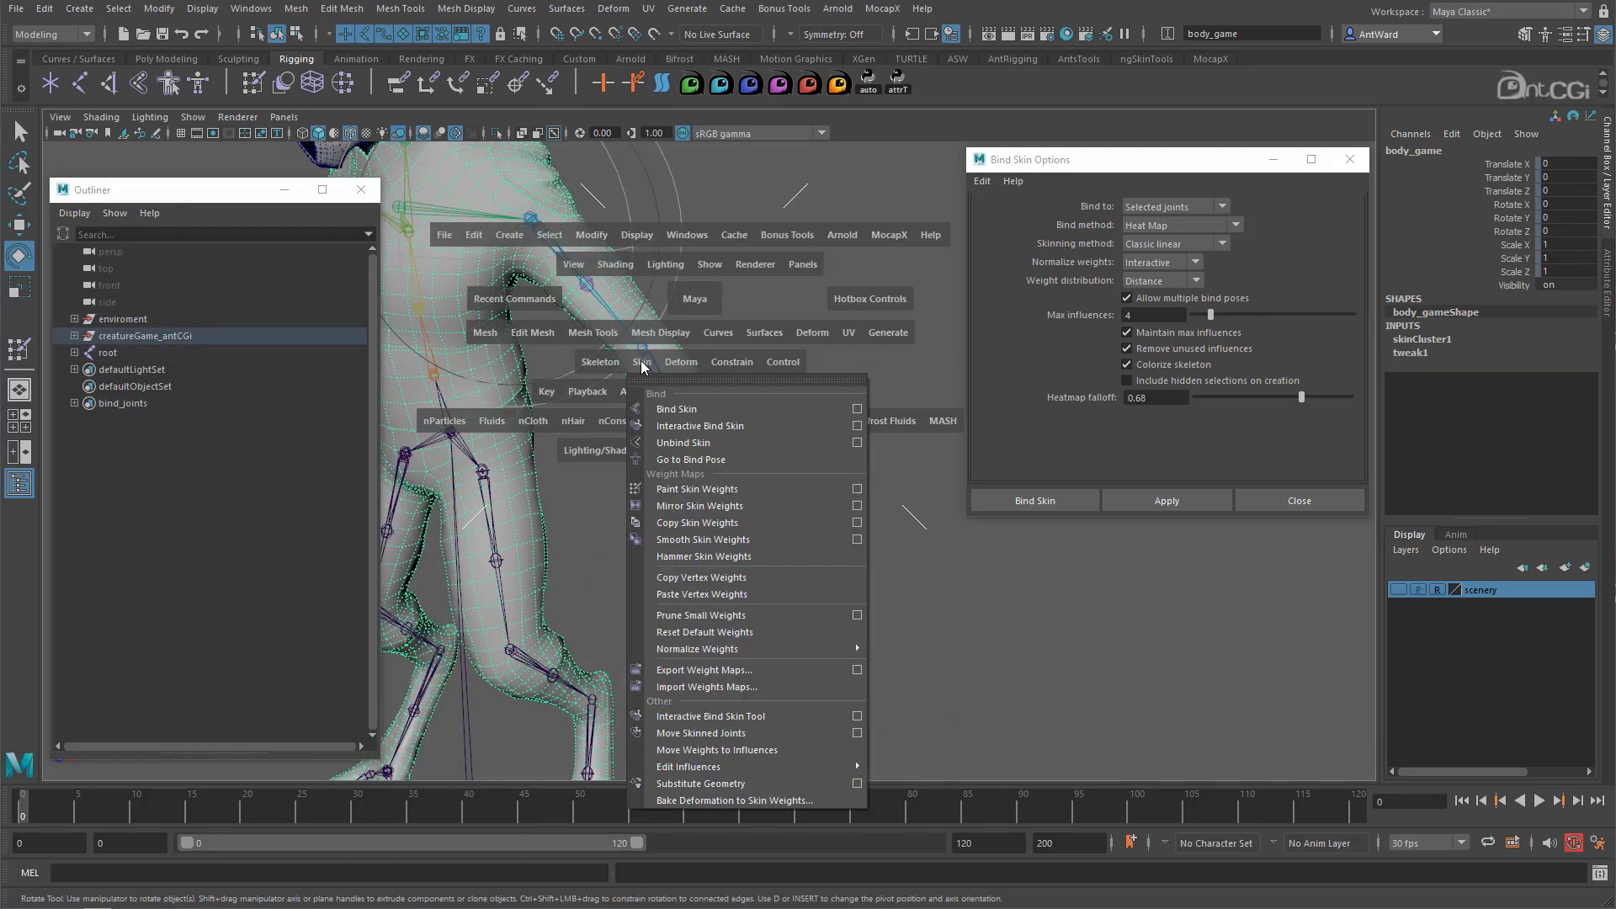
pyautogui.click(713, 442)
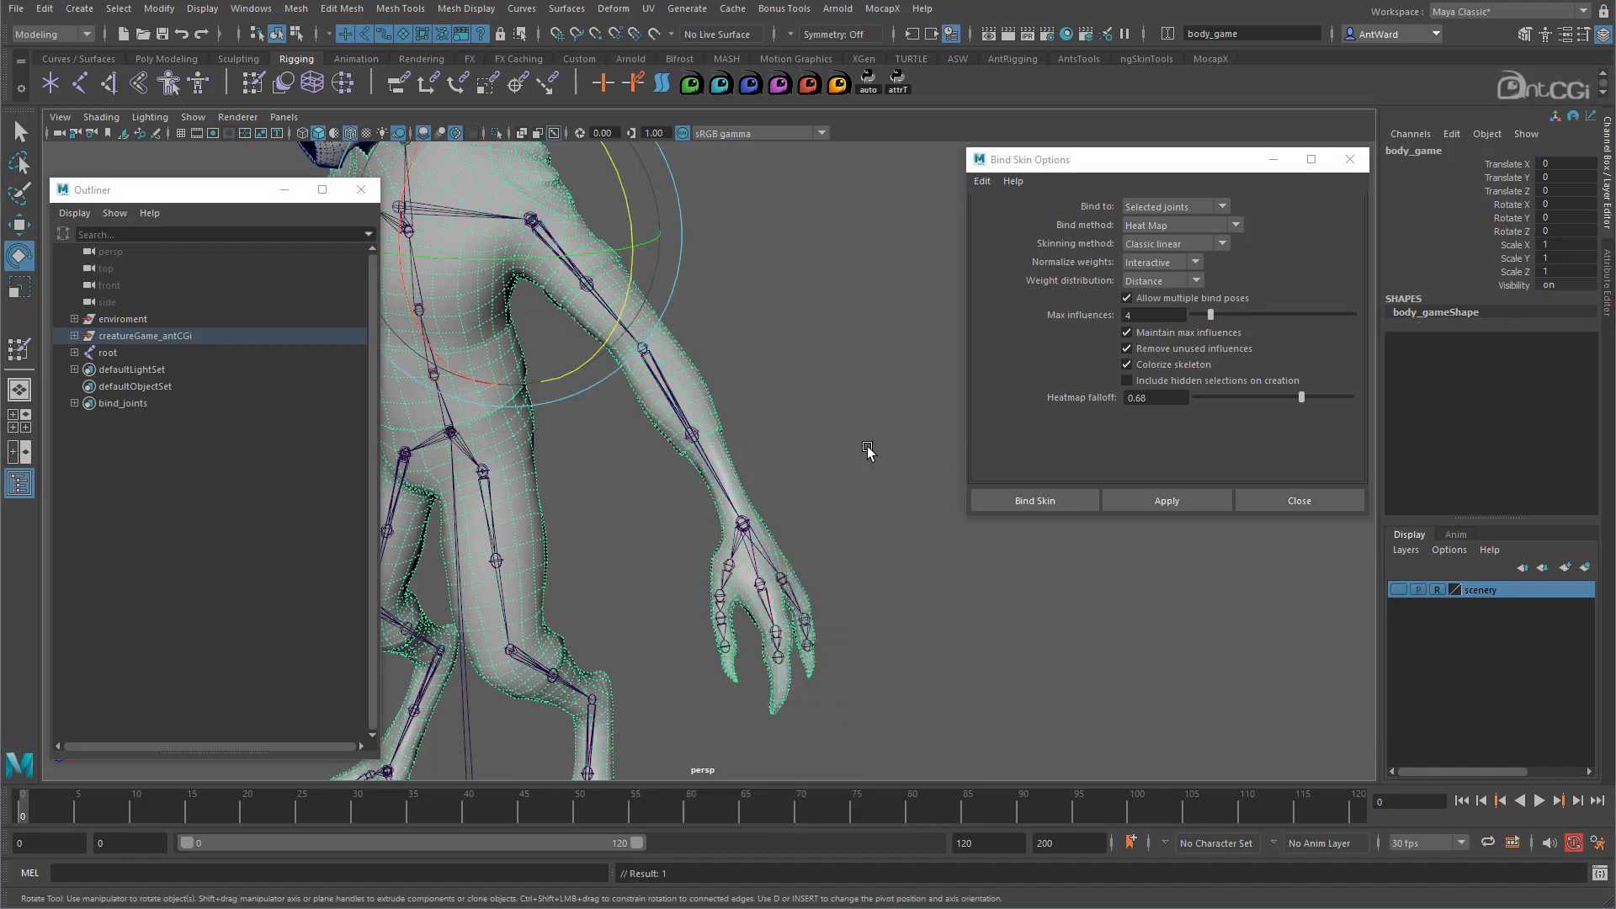
# Set the heatmap falloff to 0.00 and bind the body mesh to the joints of the bind_joints set
pyautogui.moveTo(1306, 399); pyautogui.dragTo(1174, 393)
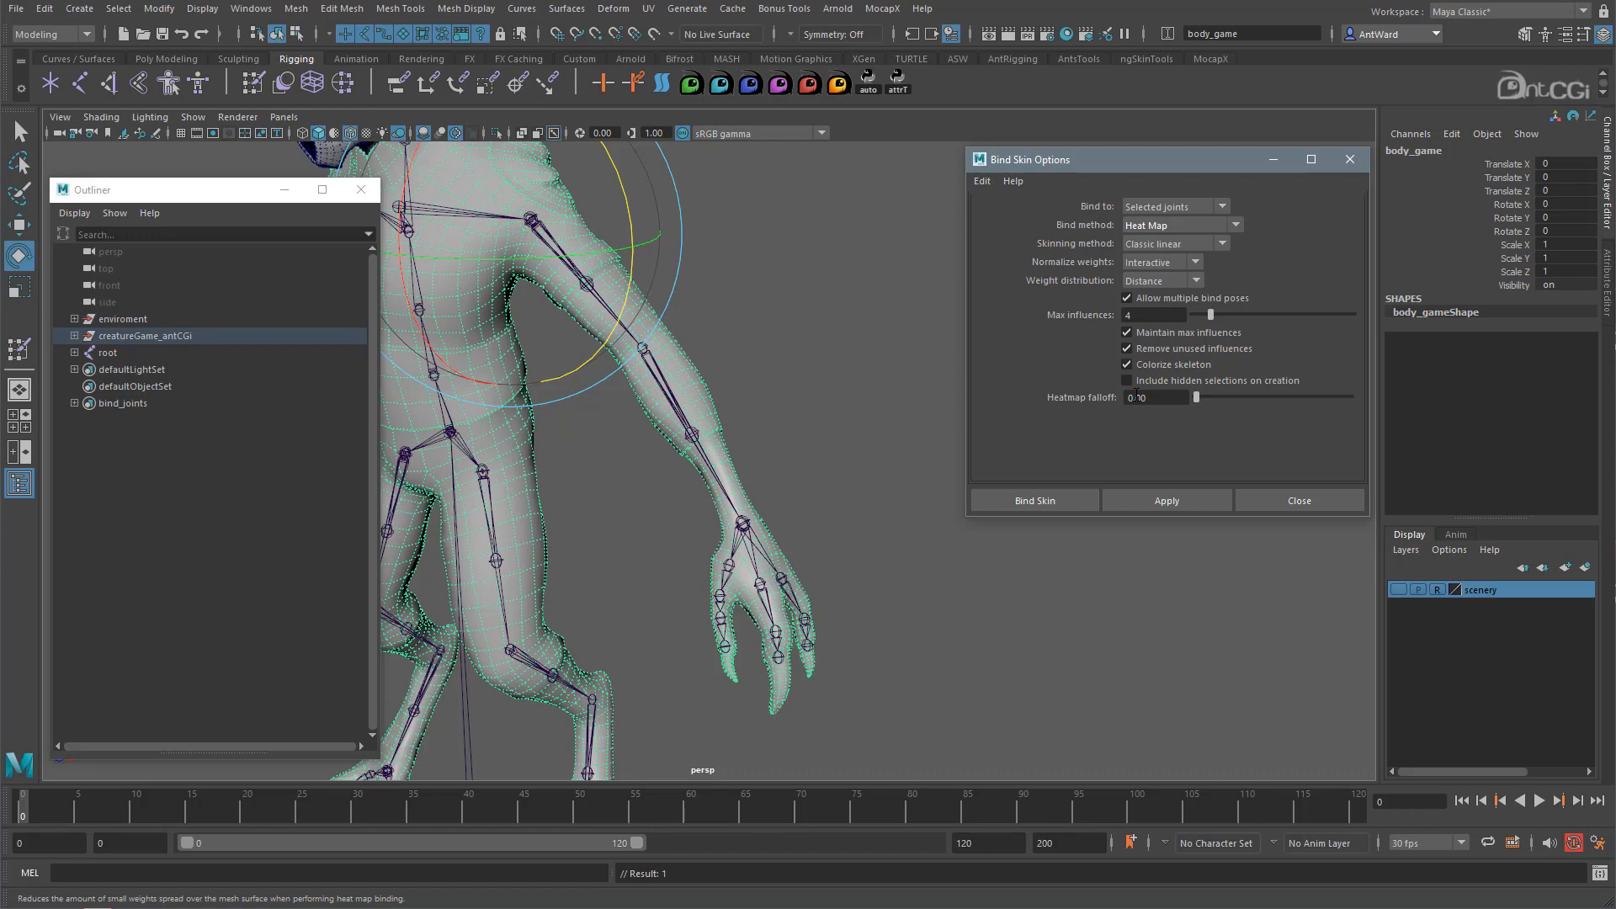
pyautogui.click(144, 406)
pyautogui.rightClick(145, 405)
pyautogui.click(202, 415)
pyautogui.keyDown('shift'); pyautogui.click(476, 314); pyautogui.keyUp('shift')
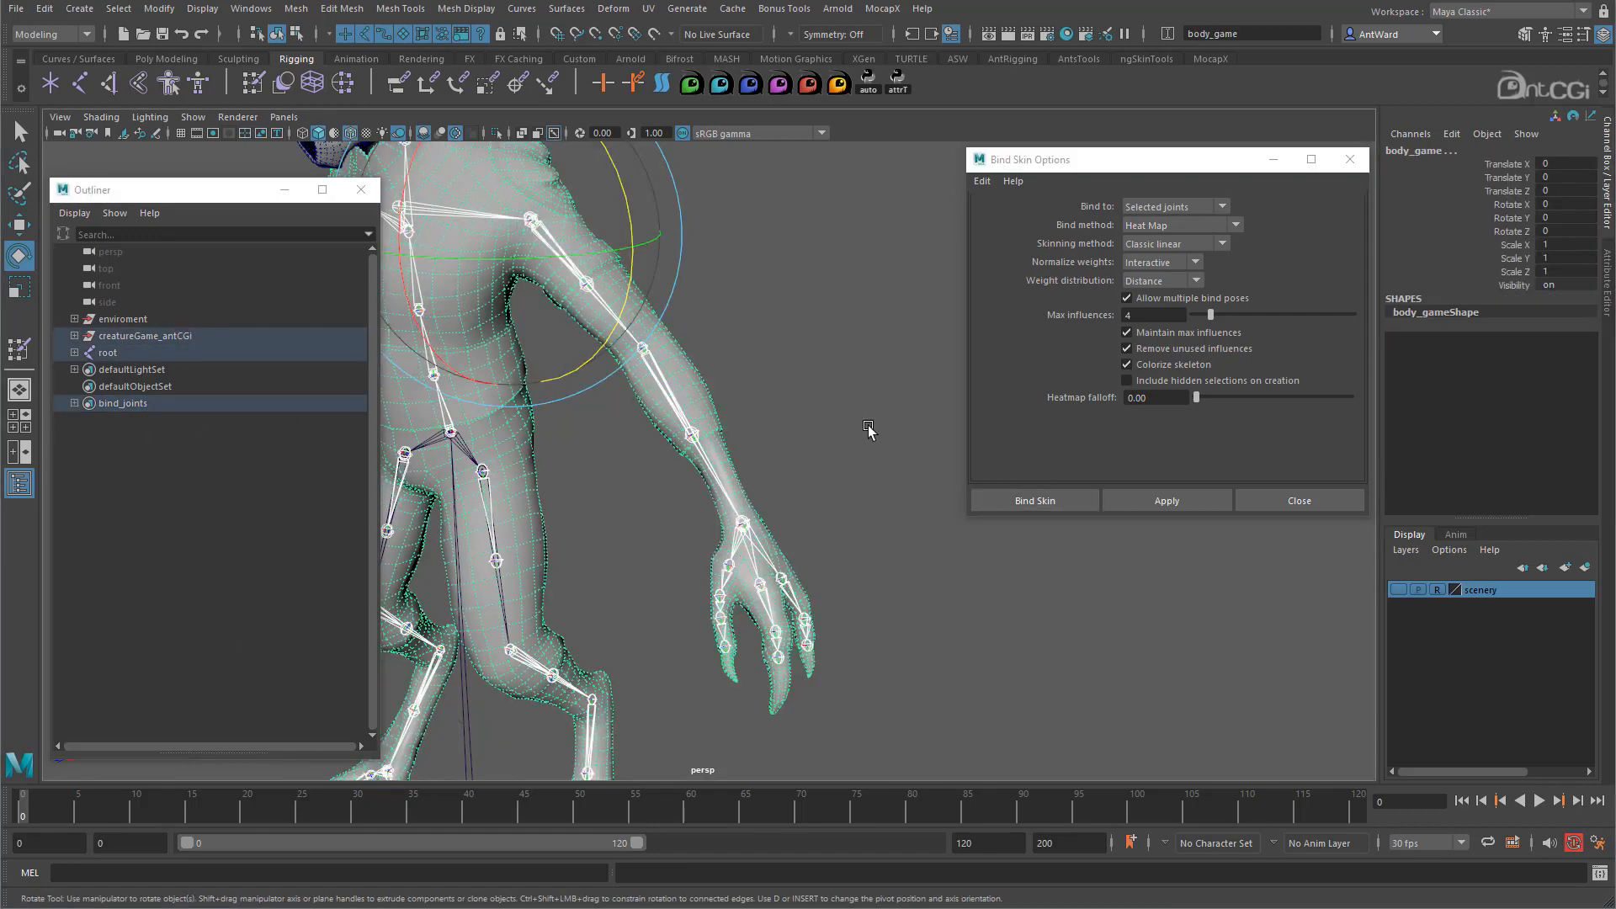
pyautogui.click(1163, 503)
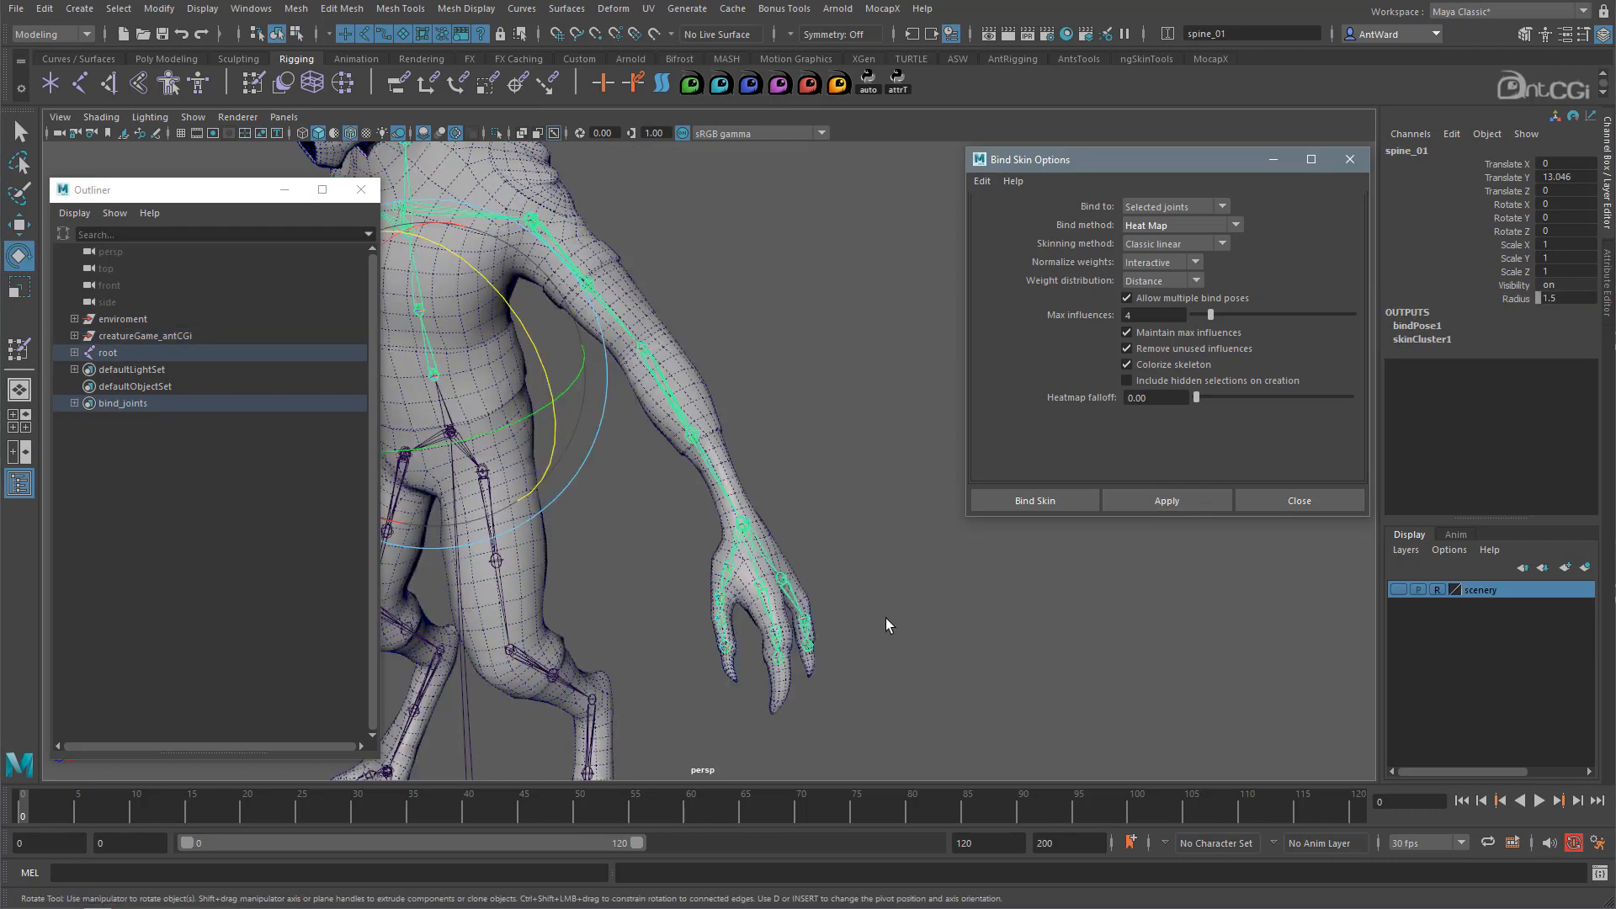
# Test the elbow deformation by rotating lowerarm_l to about 59 degrees in X and back to about 24 degrees
pyautogui.click(708, 469)
pyautogui.moveTo(626, 491); pyautogui.dragTo(632, 387)
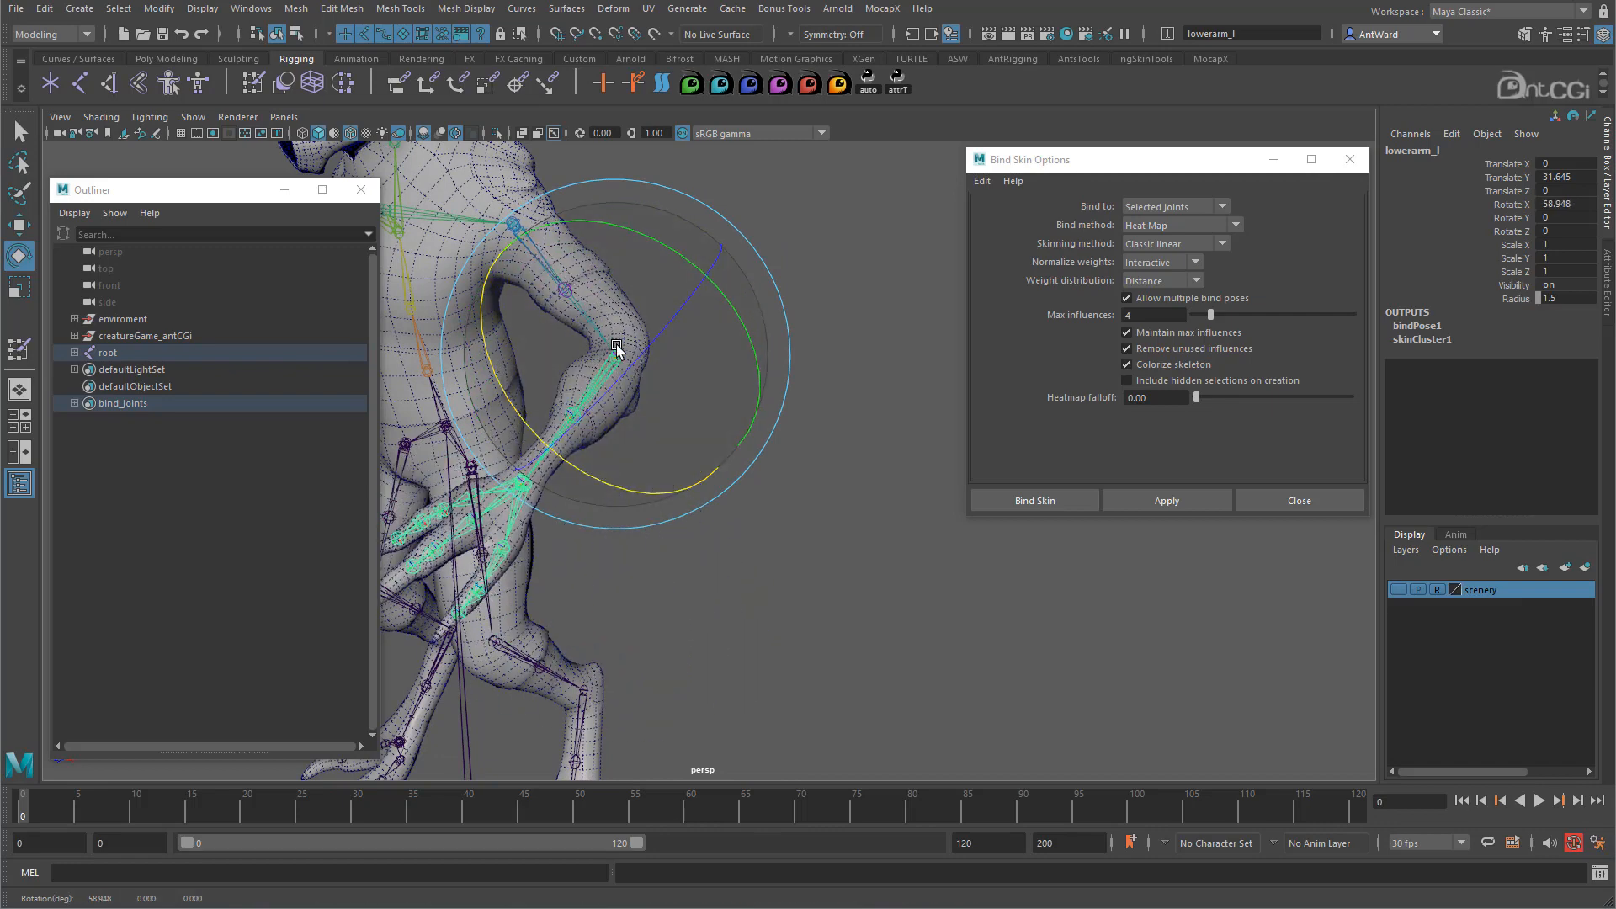
pyautogui.moveTo(605, 280); pyautogui.dragTo(609, 436)
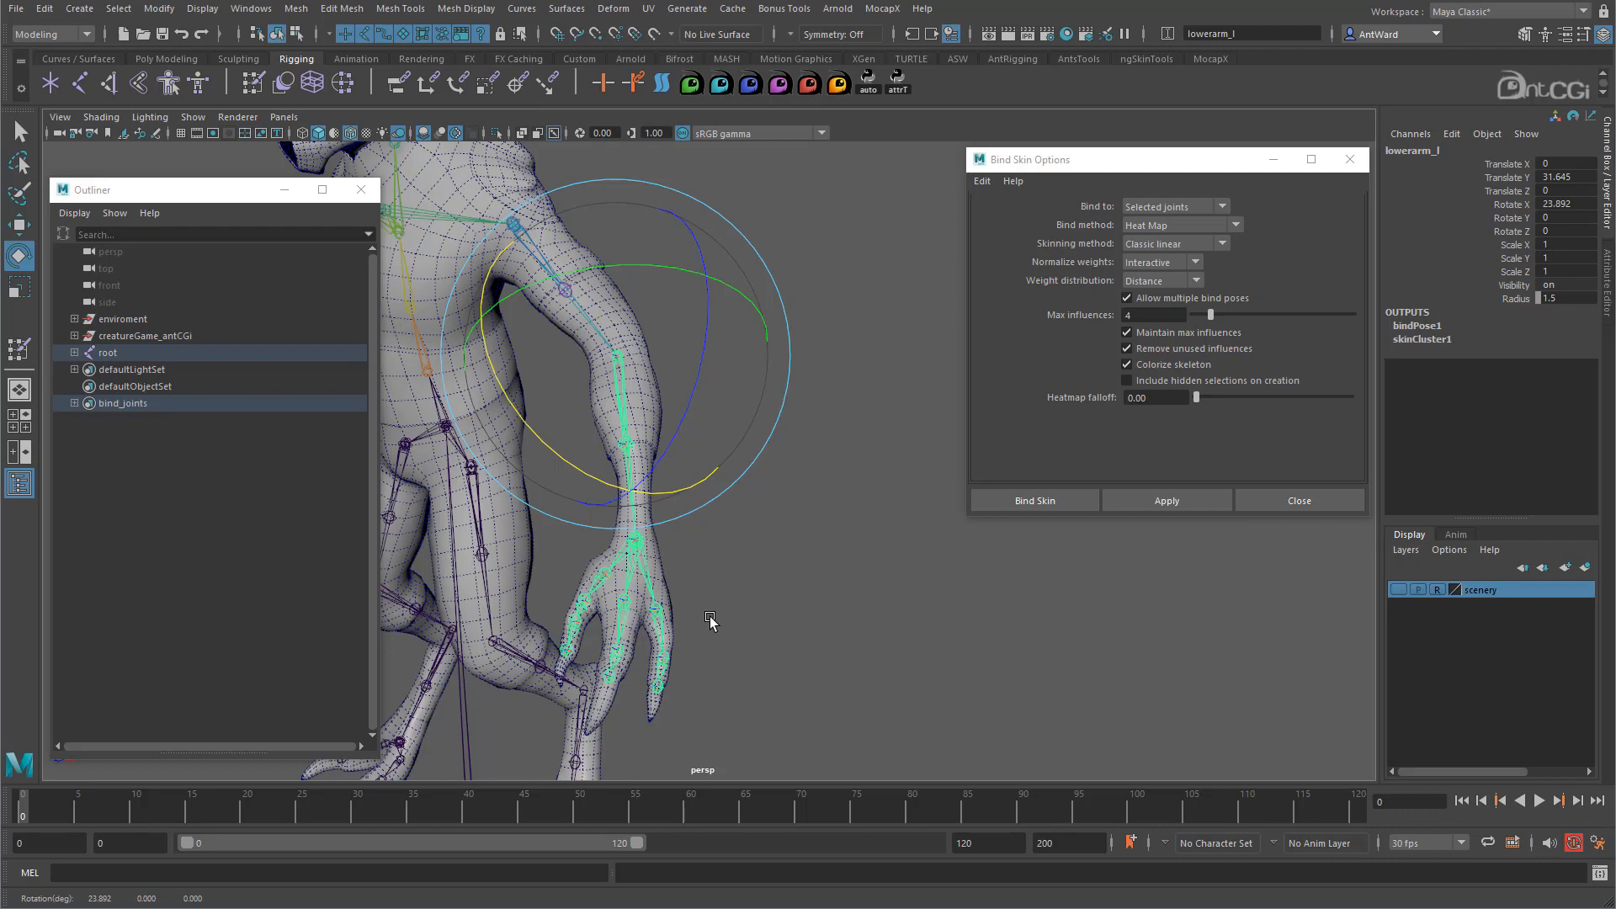
# Bend the left index finger by rotating index_02_l to about -59 degrees in Z and examine the knuckle deformation
pyautogui.keyDown('alt'); pyautogui.moveTo(710, 619); pyautogui.dragTo(771, 599); pyautogui.keyUp('alt')
pyautogui.keyDown('alt'); pyautogui.moveTo(771, 598); pyautogui.dragTo(1078, 617, button='right'); pyautogui.keyUp('alt')
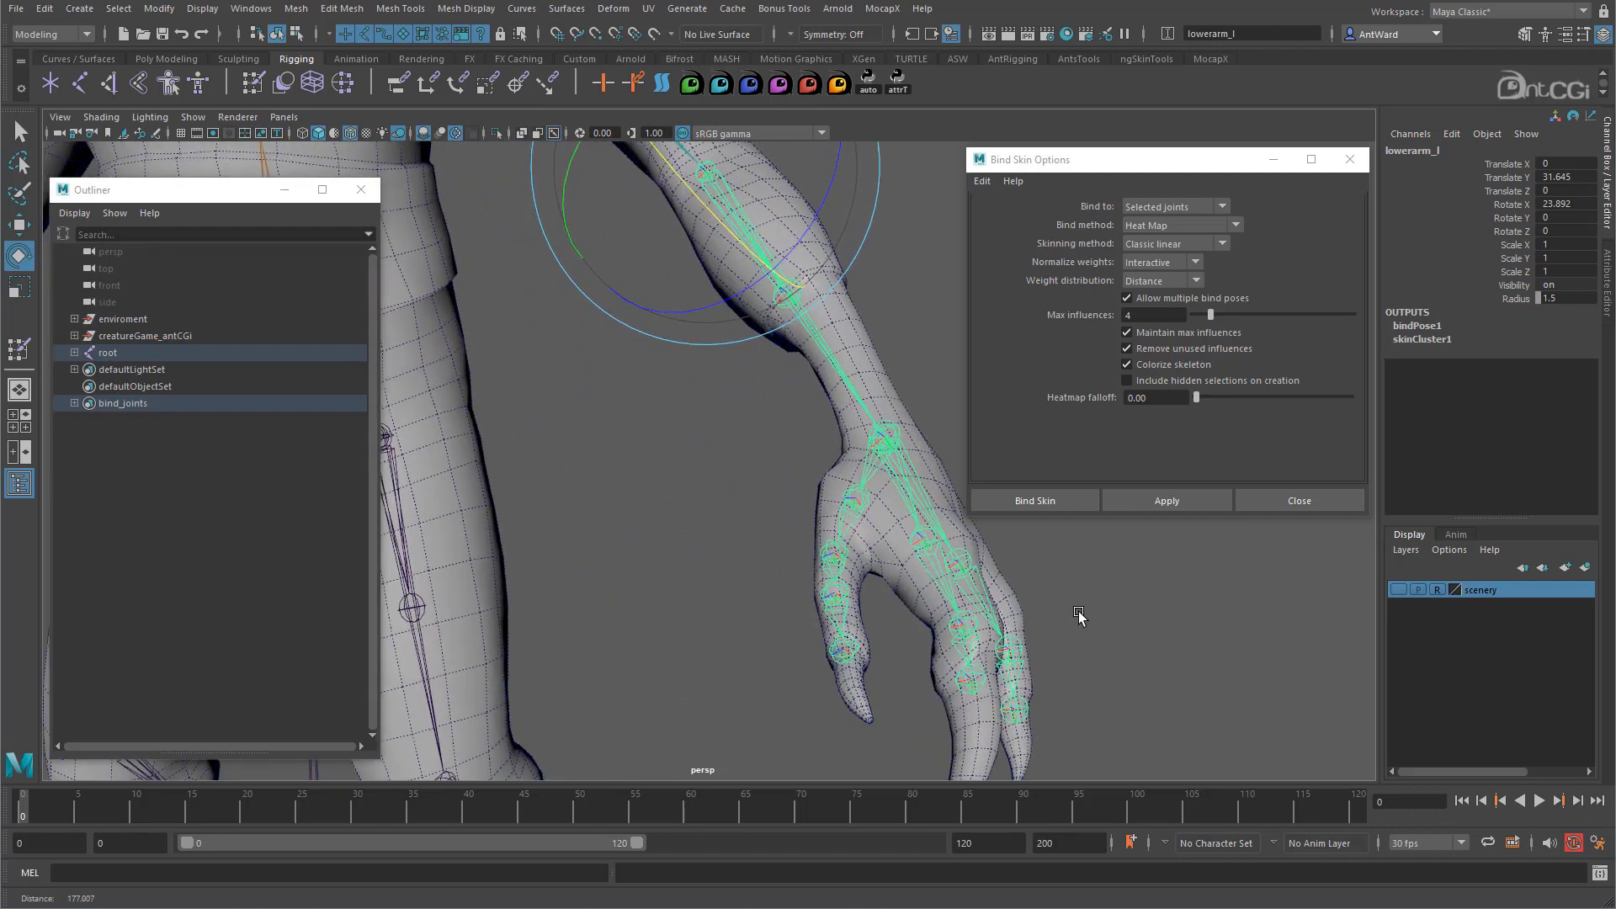
pyautogui.click(974, 637)
pyautogui.moveTo(1113, 627); pyautogui.dragTo(973, 663)
pyautogui.keyDown('alt'); pyautogui.moveTo(973, 663); pyautogui.dragTo(794, 562, button='middle'); pyautogui.keyUp('alt')
pyautogui.keyDown('alt'); pyautogui.moveTo(794, 563); pyautogui.dragTo(724, 568); pyautogui.keyUp('alt')
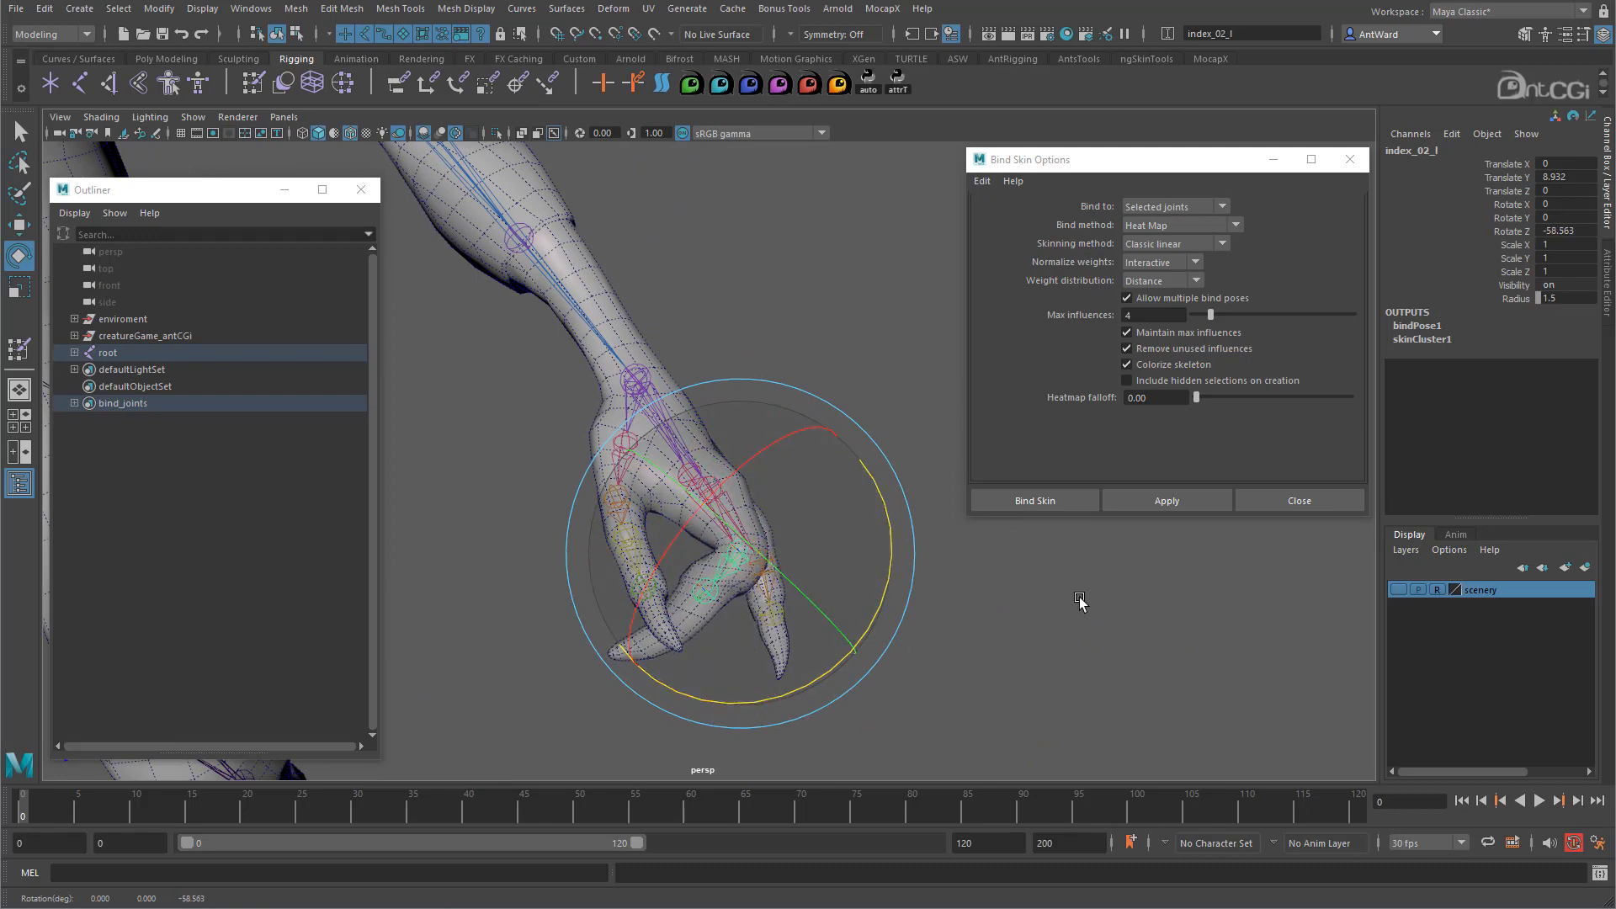
# Undo the finger and lower arm rotations and the 0.00 falloff heat map bind
pyautogui.keyDown('alt'); pyautogui.moveTo(1079, 603); pyautogui.dragTo(1006, 614); pyautogui.keyUp('alt')
pyautogui.keyDown('alt'); pyautogui.moveTo(1006, 613); pyautogui.dragTo(653, 422, button='right'); pyautogui.keyUp('alt')
pyautogui.keyDown('alt'); pyautogui.moveTo(653, 421); pyautogui.dragTo(741, 451, button='middle'); pyautogui.keyUp('alt')
pyautogui.hotkey('ctrl', 'z')
pyautogui.hotkey('ctrl', 'z')
pyautogui.hotkey('ctrl', 'z')
pyautogui.hotkey('ctrl', 'z')
pyautogui.hotkey('ctrl', 'z')
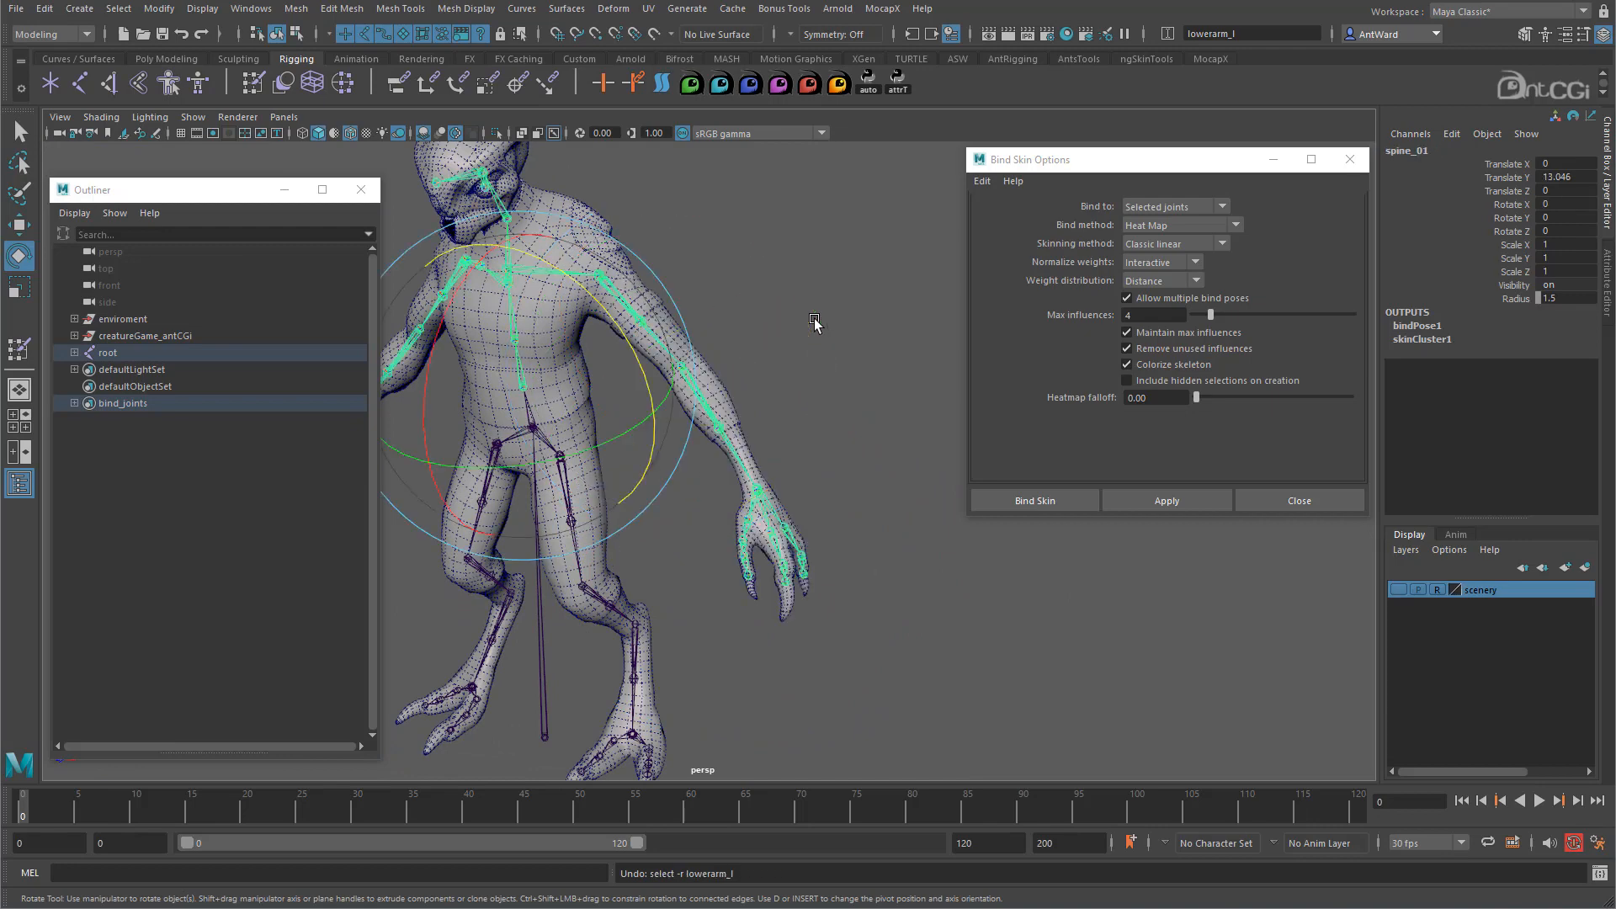
pyautogui.hotkey('ctrl', 'z')
# Set the heatmap falloff to 1.00 and bind the body mesh to the selected joints
pyautogui.keyDown('alt'); pyautogui.moveTo(791, 352); pyautogui.dragTo(937, 386); pyautogui.keyUp('alt')
pyautogui.moveTo(1204, 397); pyautogui.dragTo(1356, 400)
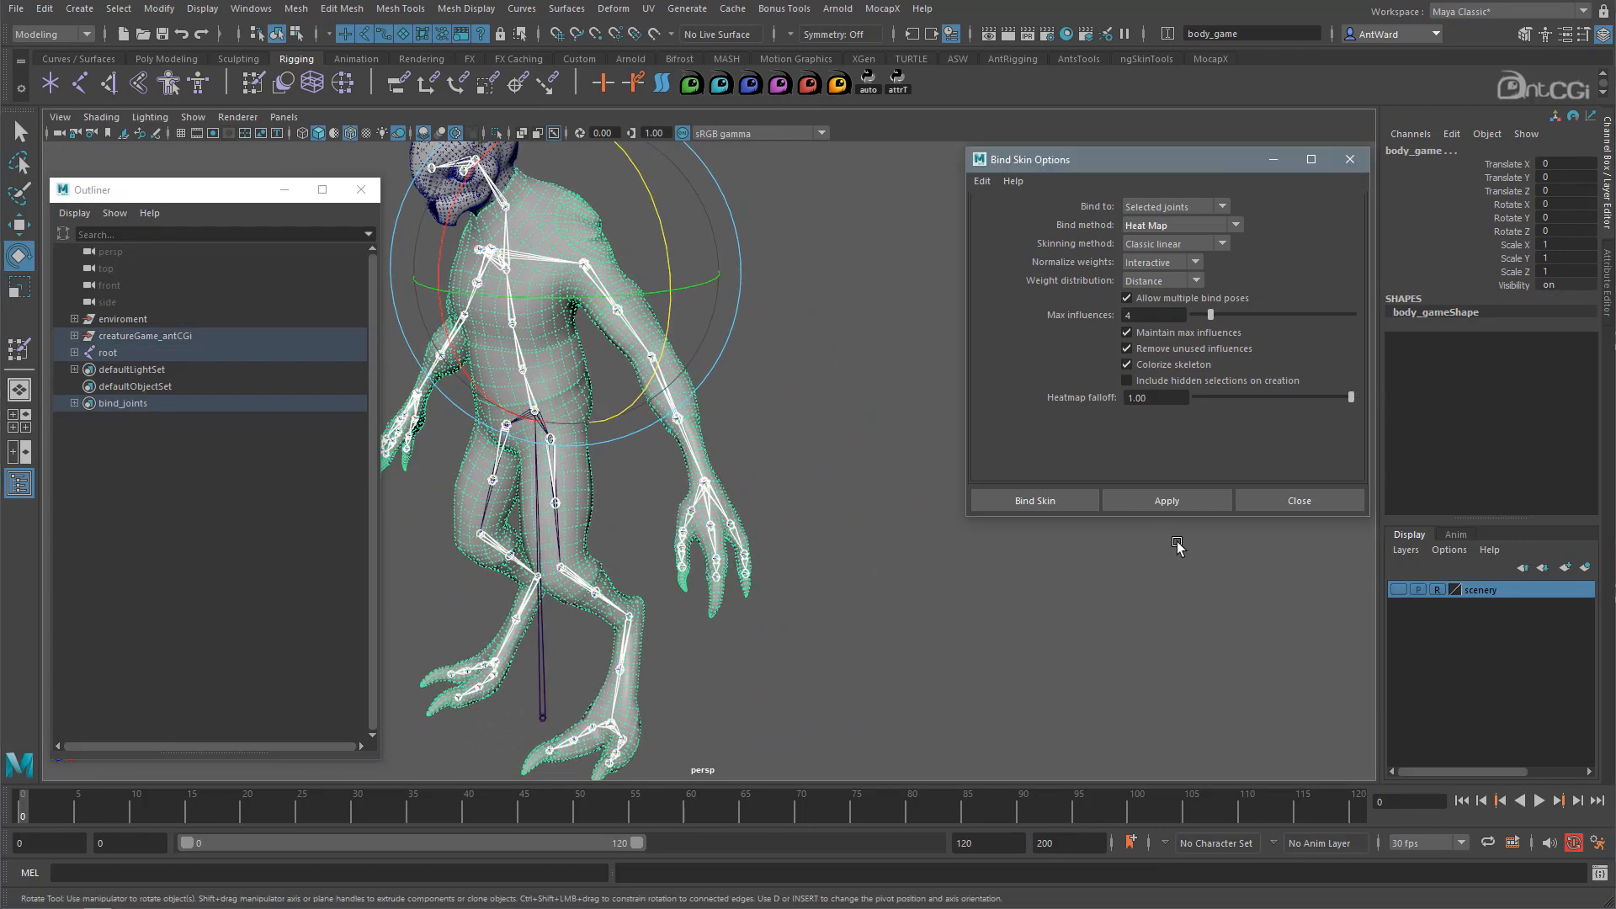
pyautogui.click(1178, 504)
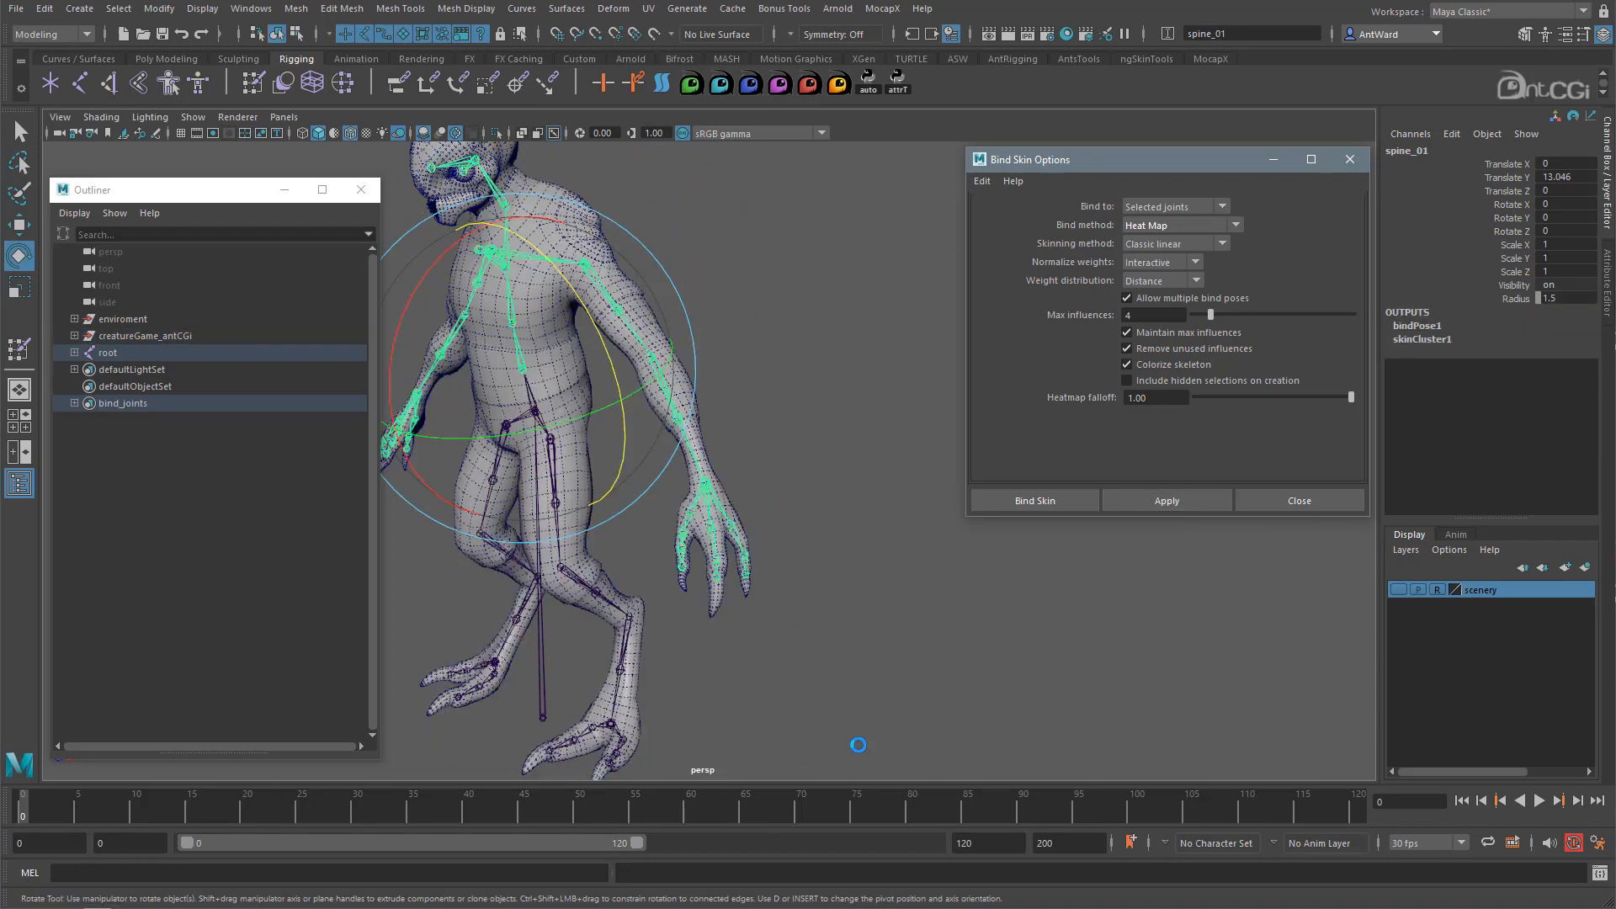
# Try bending the index_02_l joint to test the finger deformation at full heatmap falloff, and undo the rotation
pyautogui.keyDown('alt'); pyautogui.moveTo(556, 461); pyautogui.dragTo(531, 434); pyautogui.keyUp('alt')
pyautogui.keyDown('alt'); pyautogui.moveTo(531, 435); pyautogui.dragTo(937, 458, button='right'); pyautogui.keyUp('alt')
pyautogui.keyDown('alt'); pyautogui.moveTo(938, 458); pyautogui.dragTo(936, 616, button='middle'); pyautogui.keyUp('alt')
pyautogui.click(832, 658)
pyautogui.keyDown('alt'); pyautogui.moveTo(832, 658); pyautogui.dragTo(762, 618); pyautogui.keyUp('alt')
pyautogui.moveTo(913, 556); pyautogui.dragTo(688, 589)
pyautogui.keyDown('alt'); pyautogui.moveTo(688, 589); pyautogui.dragTo(745, 489, button='middle'); pyautogui.keyUp('alt')
pyautogui.keyDown('alt'); pyautogui.moveTo(745, 488); pyautogui.dragTo(1119, 509, button='right'); pyautogui.keyUp('alt')
pyautogui.moveTo(874, 460)
pyautogui.mouseDown()
pyautogui.moveTo(931, 310)
pyautogui.moveTo(860, 442)
pyautogui.moveTo(874, 453)
pyautogui.mouseUp()
pyautogui.keyDown('alt'); pyautogui.moveTo(1010, 631); pyautogui.dragTo(718, 325, button='right'); pyautogui.keyUp('alt')
pyautogui.keyDown('alt'); pyautogui.moveTo(717, 325); pyautogui.dragTo(674, 357); pyautogui.keyUp('alt')
pyautogui.hotkey('ctrl', 'z')
pyautogui.hotkey('ctrl', 'z')
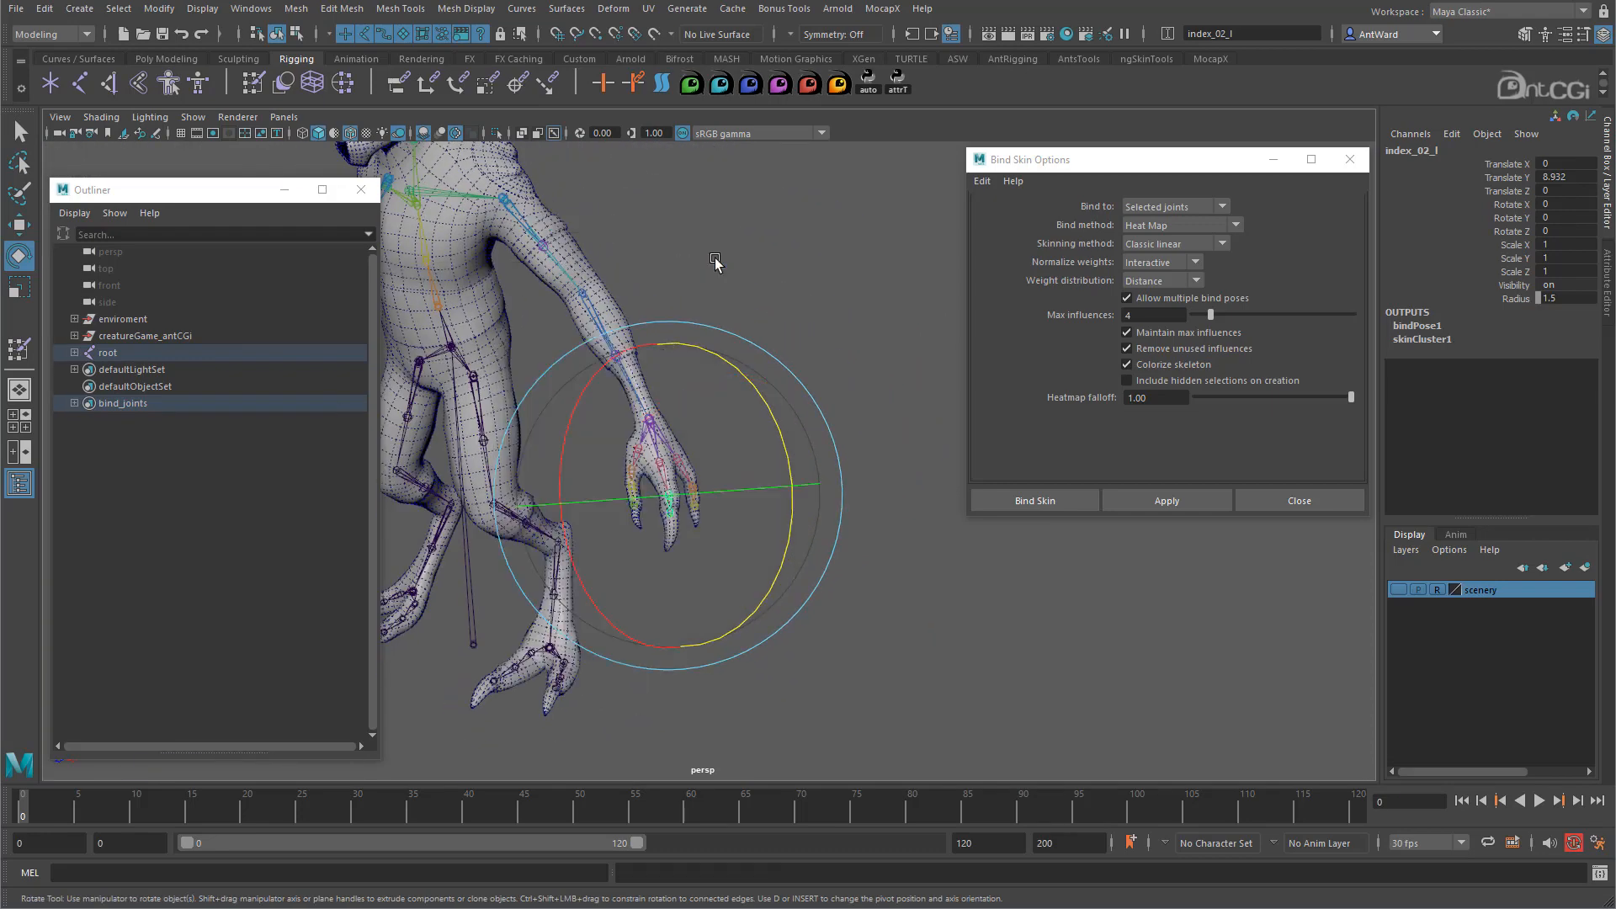
# Bend lowerarm_l to about 59 degrees in X to test the elbow deformation, and reset the pose
pyautogui.keyDown('alt'); pyautogui.moveTo(705, 271); pyautogui.dragTo(696, 289); pyautogui.keyUp('alt')
pyautogui.keyDown('alt'); pyautogui.moveTo(696, 288); pyautogui.dragTo(718, 245, button='right'); pyautogui.keyUp('alt')
pyautogui.keyDown('alt'); pyautogui.moveTo(718, 245); pyautogui.dragTo(710, 411, button='middle'); pyautogui.keyUp('alt')
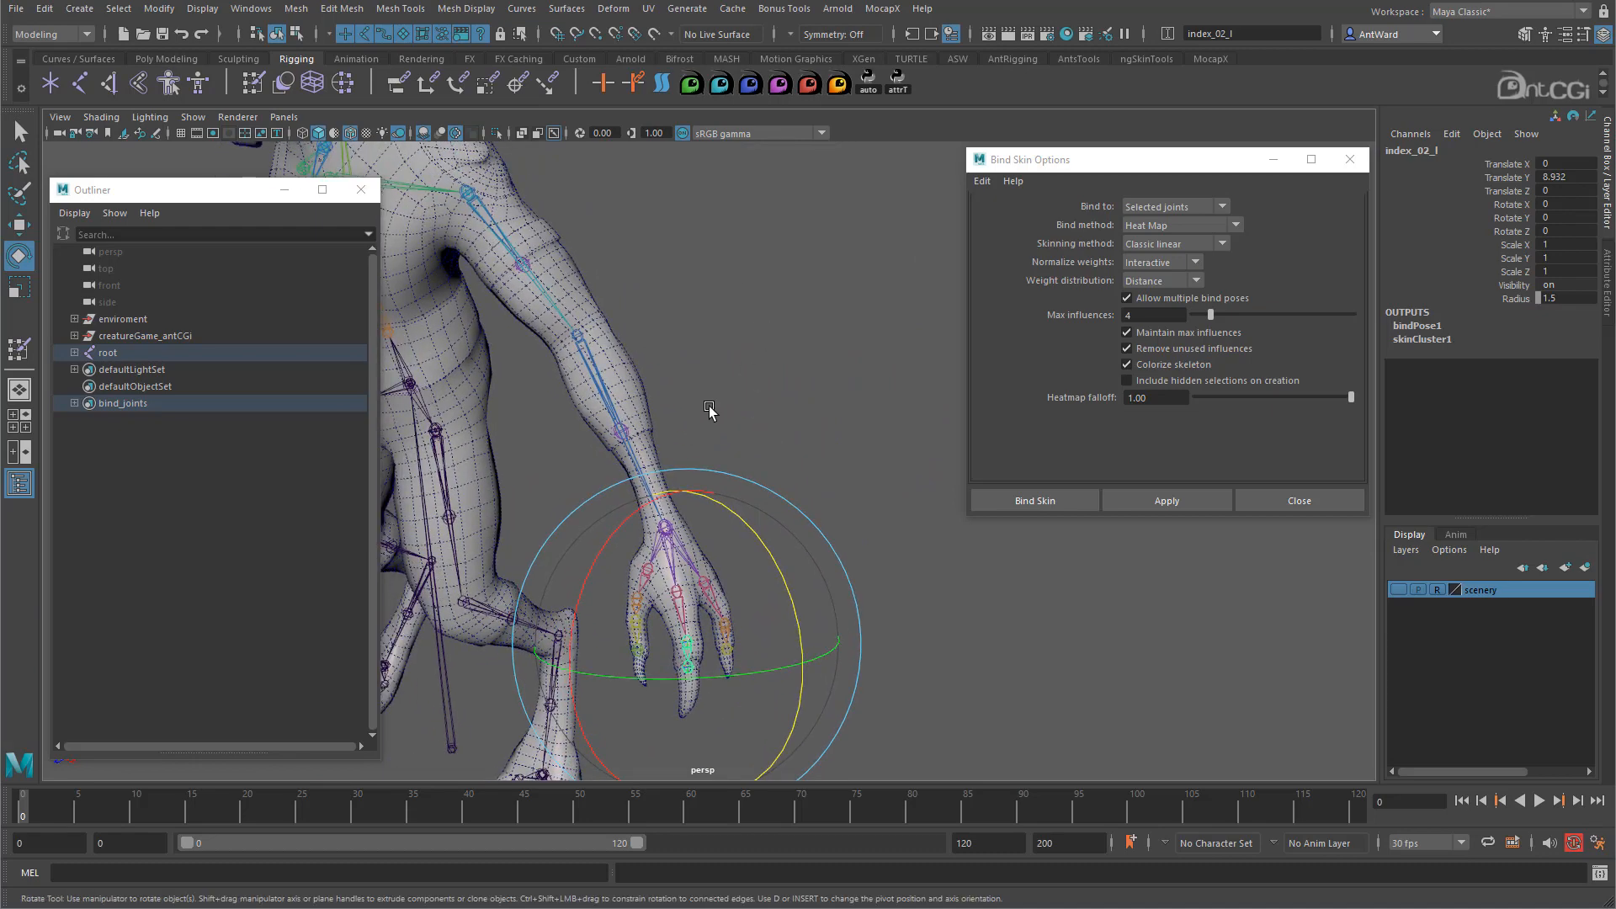
pyautogui.click(710, 412)
pyautogui.click(649, 469)
pyautogui.moveTo(588, 480); pyautogui.dragTo(508, 301)
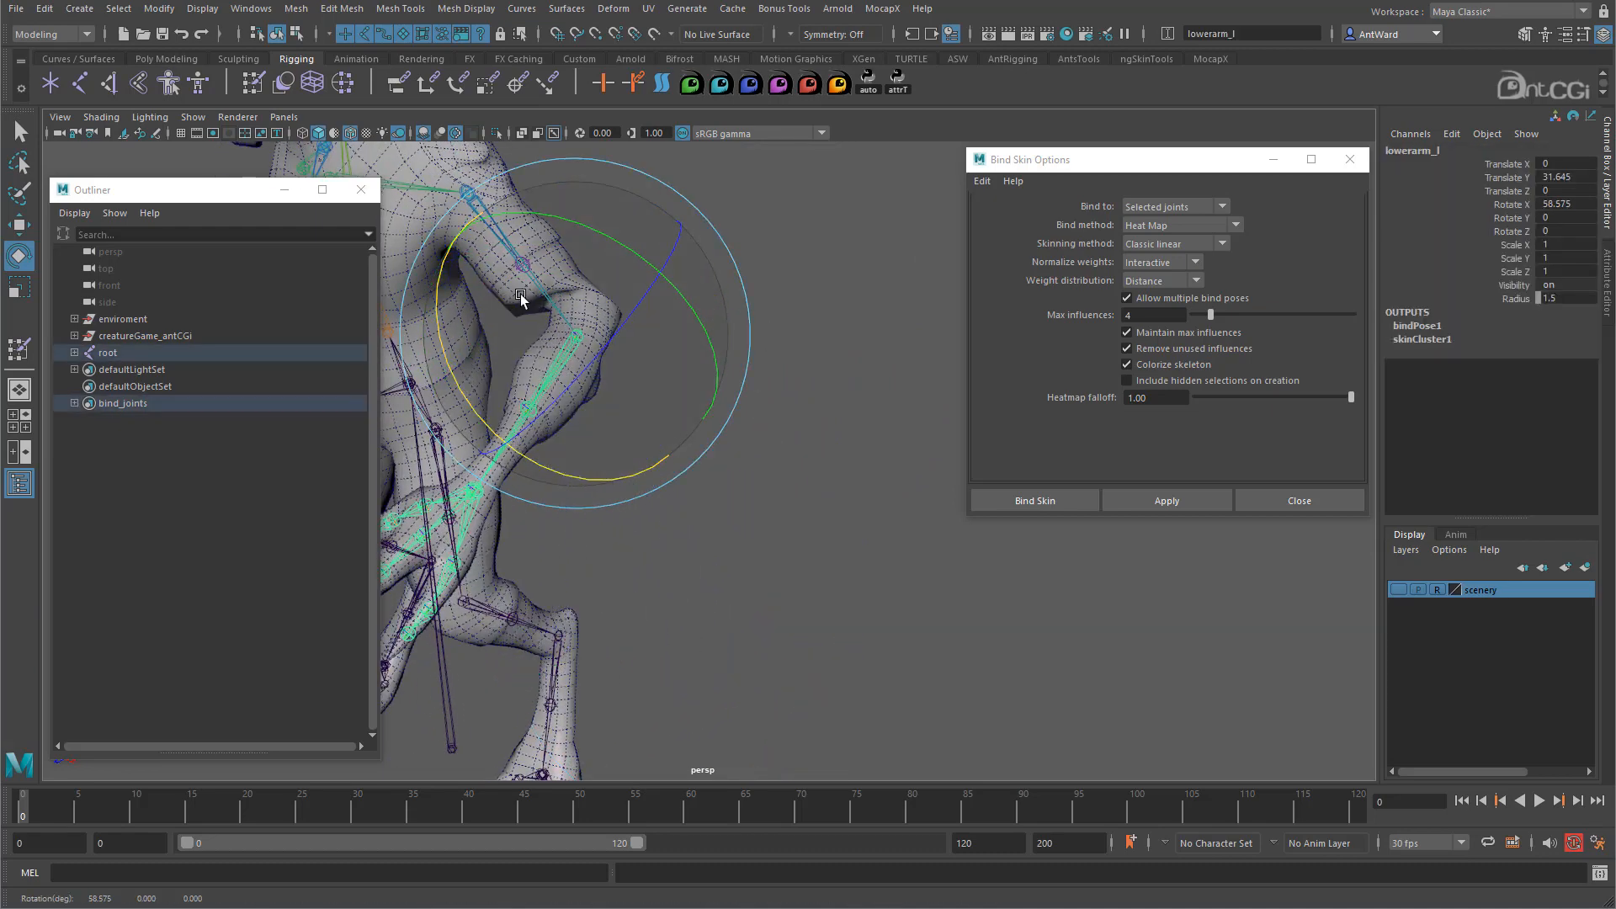
pyautogui.keyDown('alt'); pyautogui.moveTo(618, 372); pyautogui.dragTo(755, 443, button='middle'); pyautogui.keyUp('alt')
pyautogui.moveTo(755, 443)
pyautogui.keyDown('alt'); pyautogui.mouseDown()
pyautogui.moveTo(678, 455)
pyautogui.moveTo(681, 492)
pyautogui.moveTo(660, 449)
pyautogui.moveTo(734, 439)
pyautogui.mouseUp(); pyautogui.keyUp('alt')
pyautogui.moveTo(512, 236); pyautogui.dragTo(588, 234, button='right')
# Test the shoulder deformation by rotating upperarm_l to about -29 degrees in Z, and undo the rotation
pyautogui.keyDown('alt'); pyautogui.moveTo(626, 318); pyautogui.dragTo(730, 325); pyautogui.keyUp('alt')
pyautogui.click(907, 159)
pyautogui.click(754, 307)
pyautogui.moveTo(825, 289); pyautogui.dragTo(666, 300)
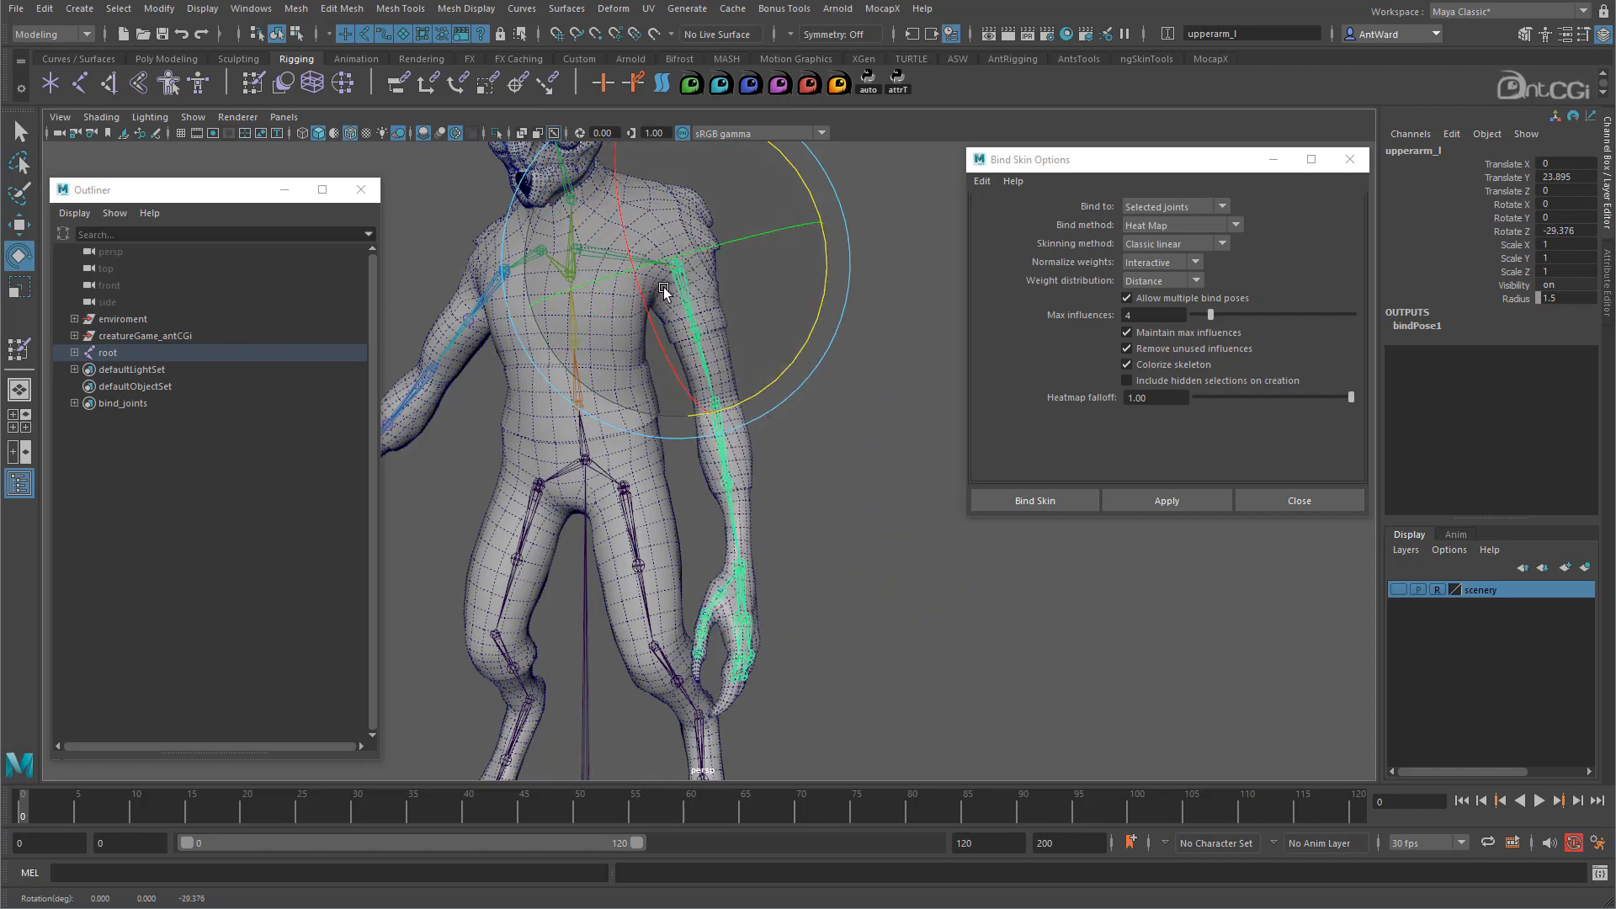
pyautogui.moveTo(830, 447)
pyautogui.keyDown('alt'); pyautogui.mouseDown()
pyautogui.moveTo(700, 447)
pyautogui.moveTo(807, 459)
pyautogui.mouseUp(); pyautogui.keyUp('alt')
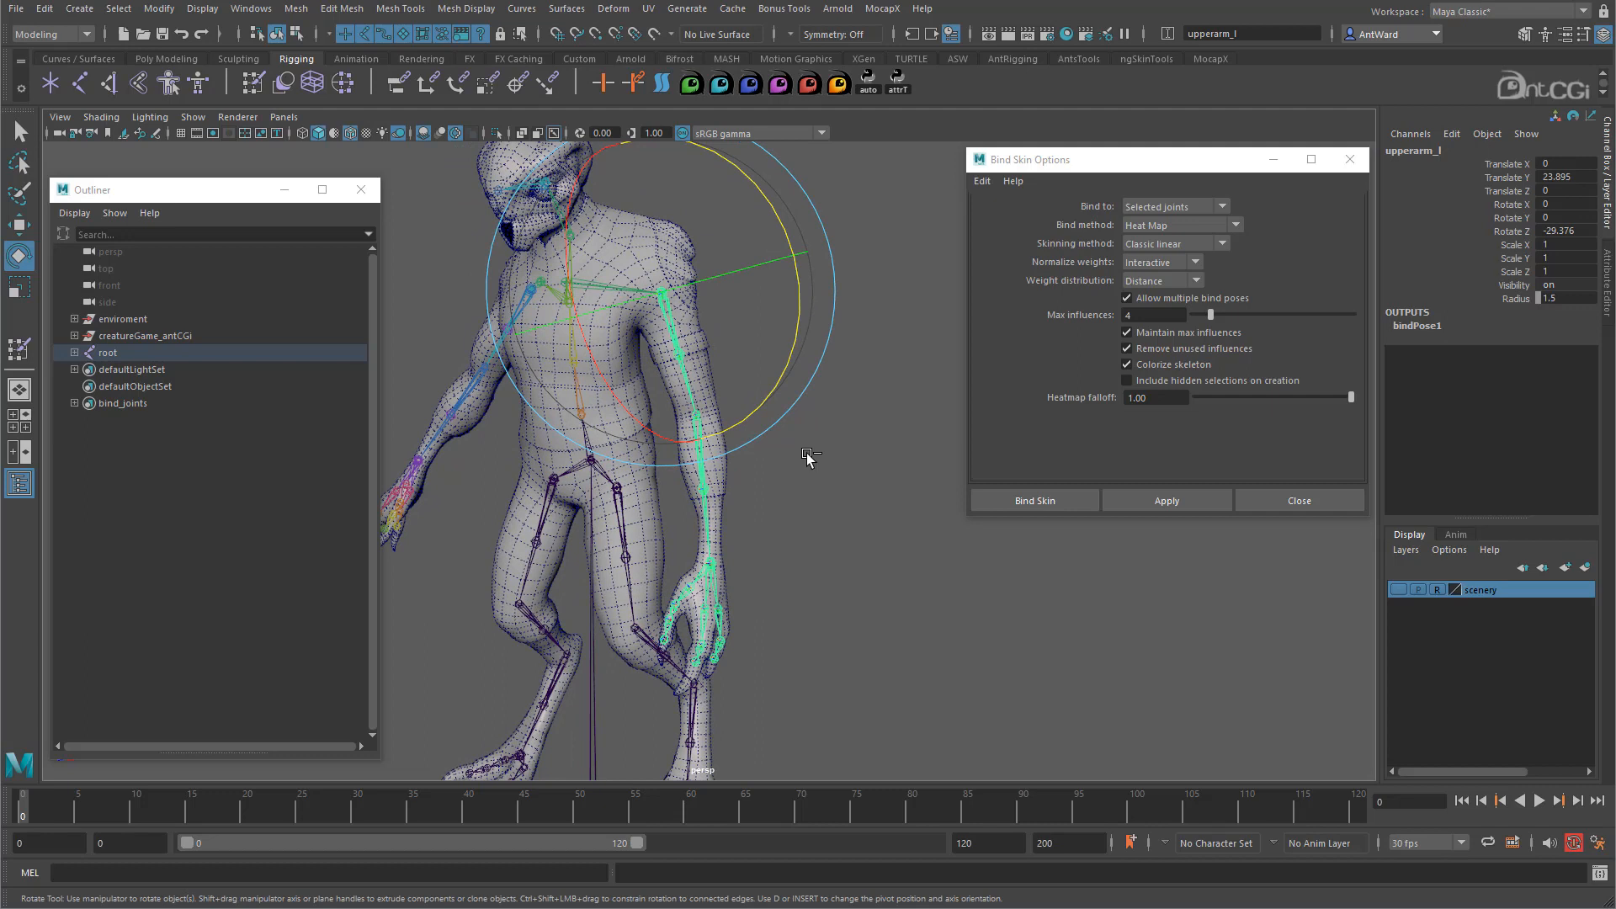
pyautogui.hotkey('ctrl', 'z')
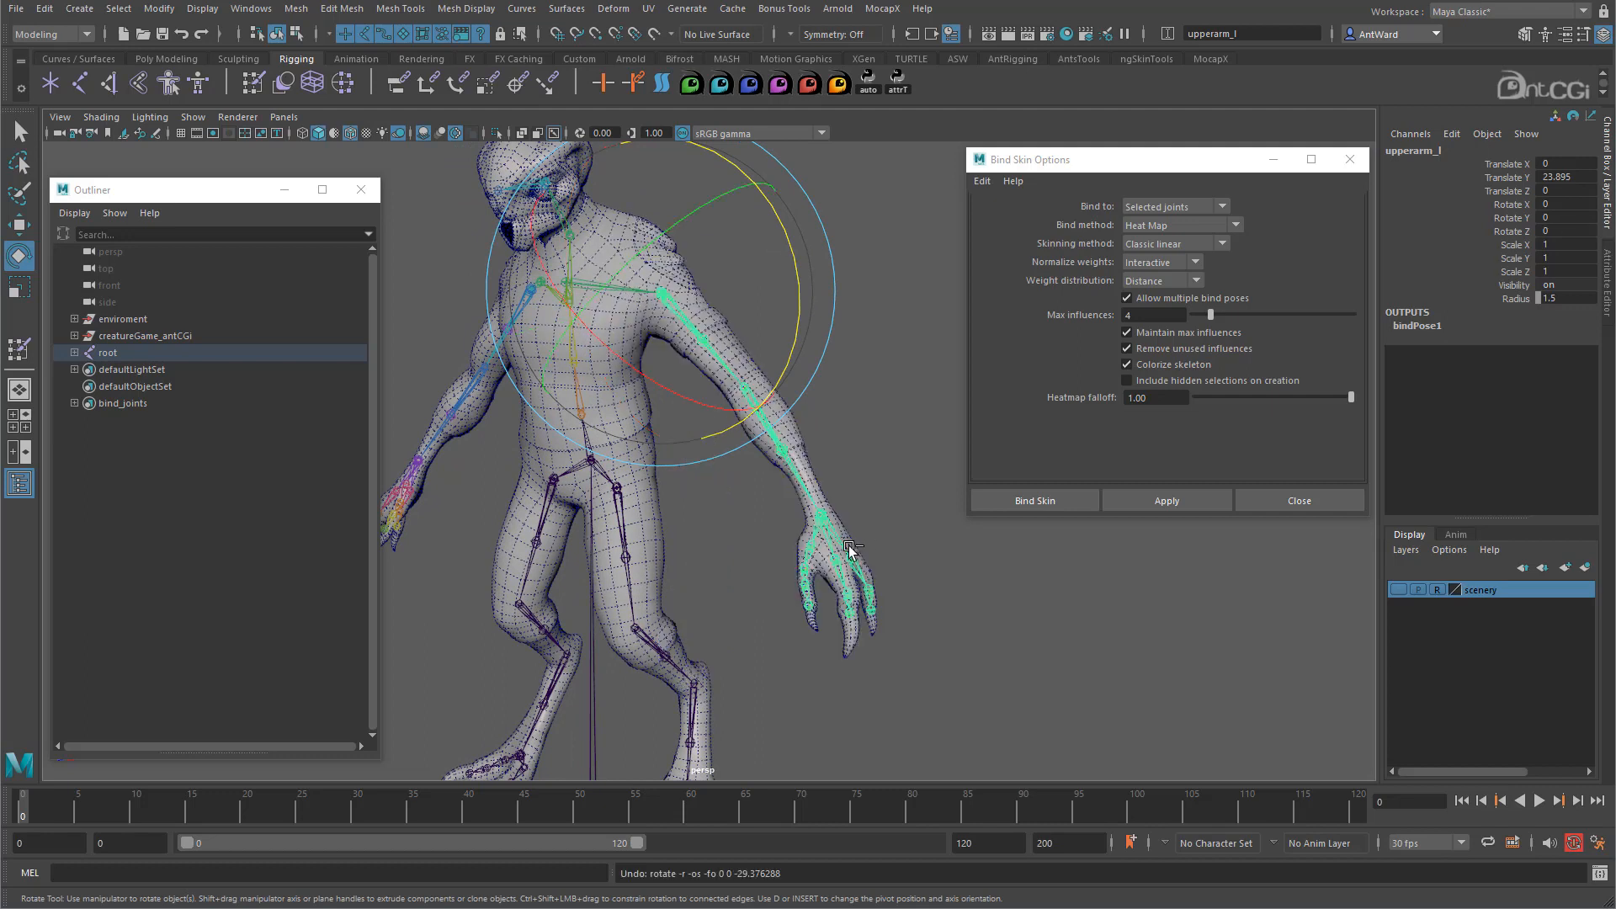
pyautogui.keyDown('alt'); pyautogui.moveTo(821, 477); pyautogui.dragTo(837, 479); pyautogui.keyUp('alt')
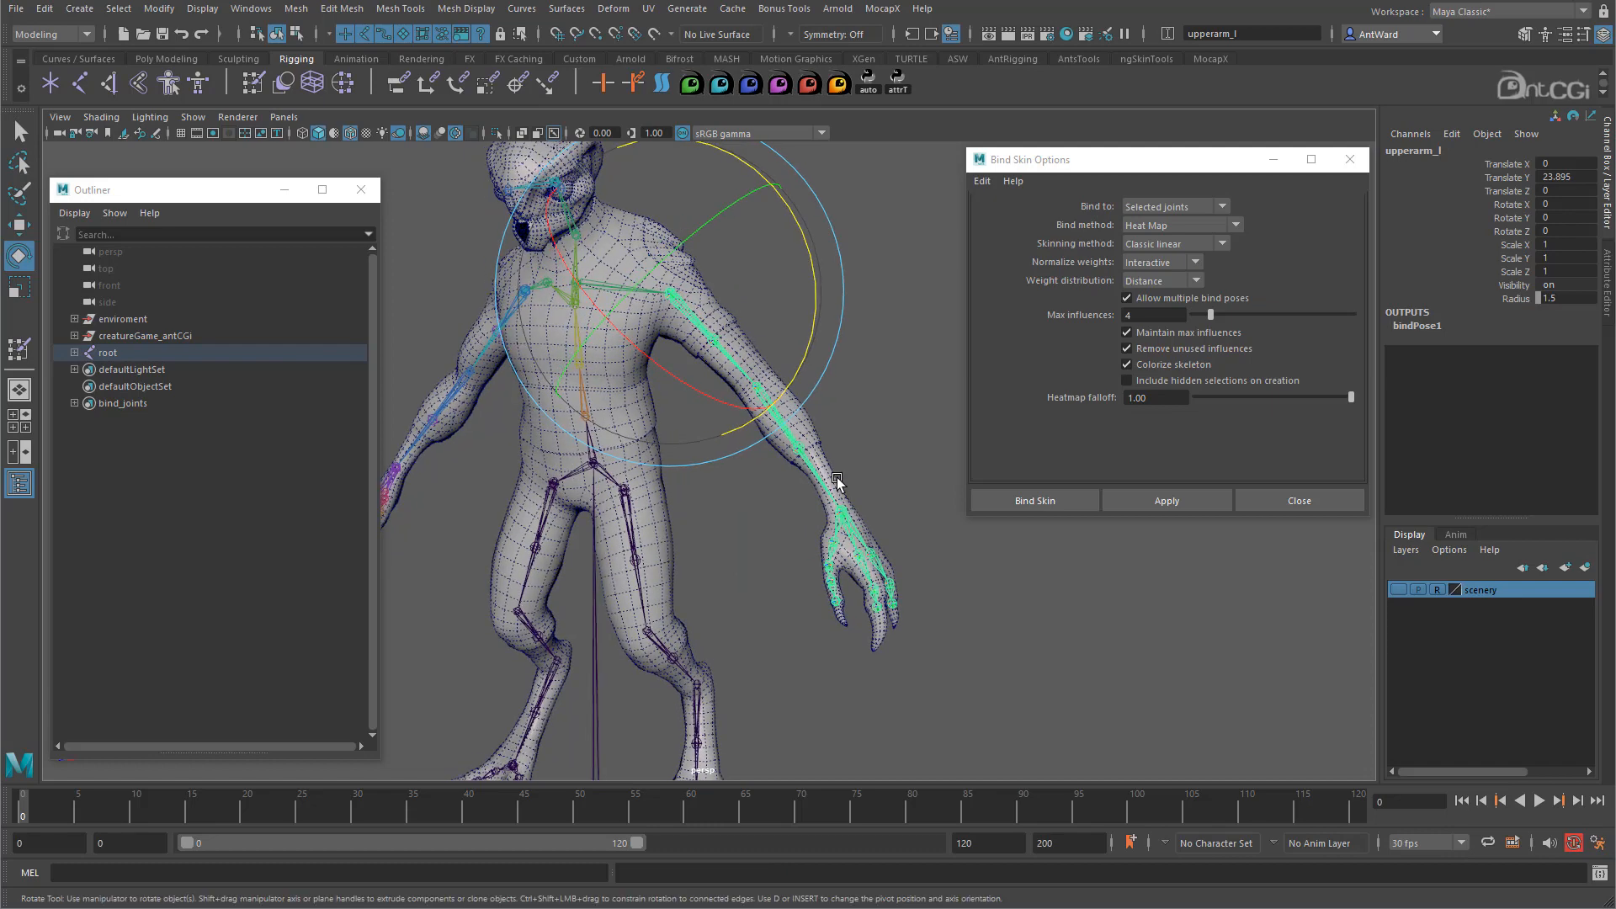
# Undo the remaining joint rotations and the 1.00 falloff heat map bind
pyautogui.hotkey('ctrl', 'z')
pyautogui.hotkey('ctrl', 'z')
pyautogui.hotkey('ctrl', 'z')
pyautogui.hotkey('ctrl', 'z')
pyautogui.hotkey('ctrl', 'z')
pyautogui.hotkey('ctrl', 'z')
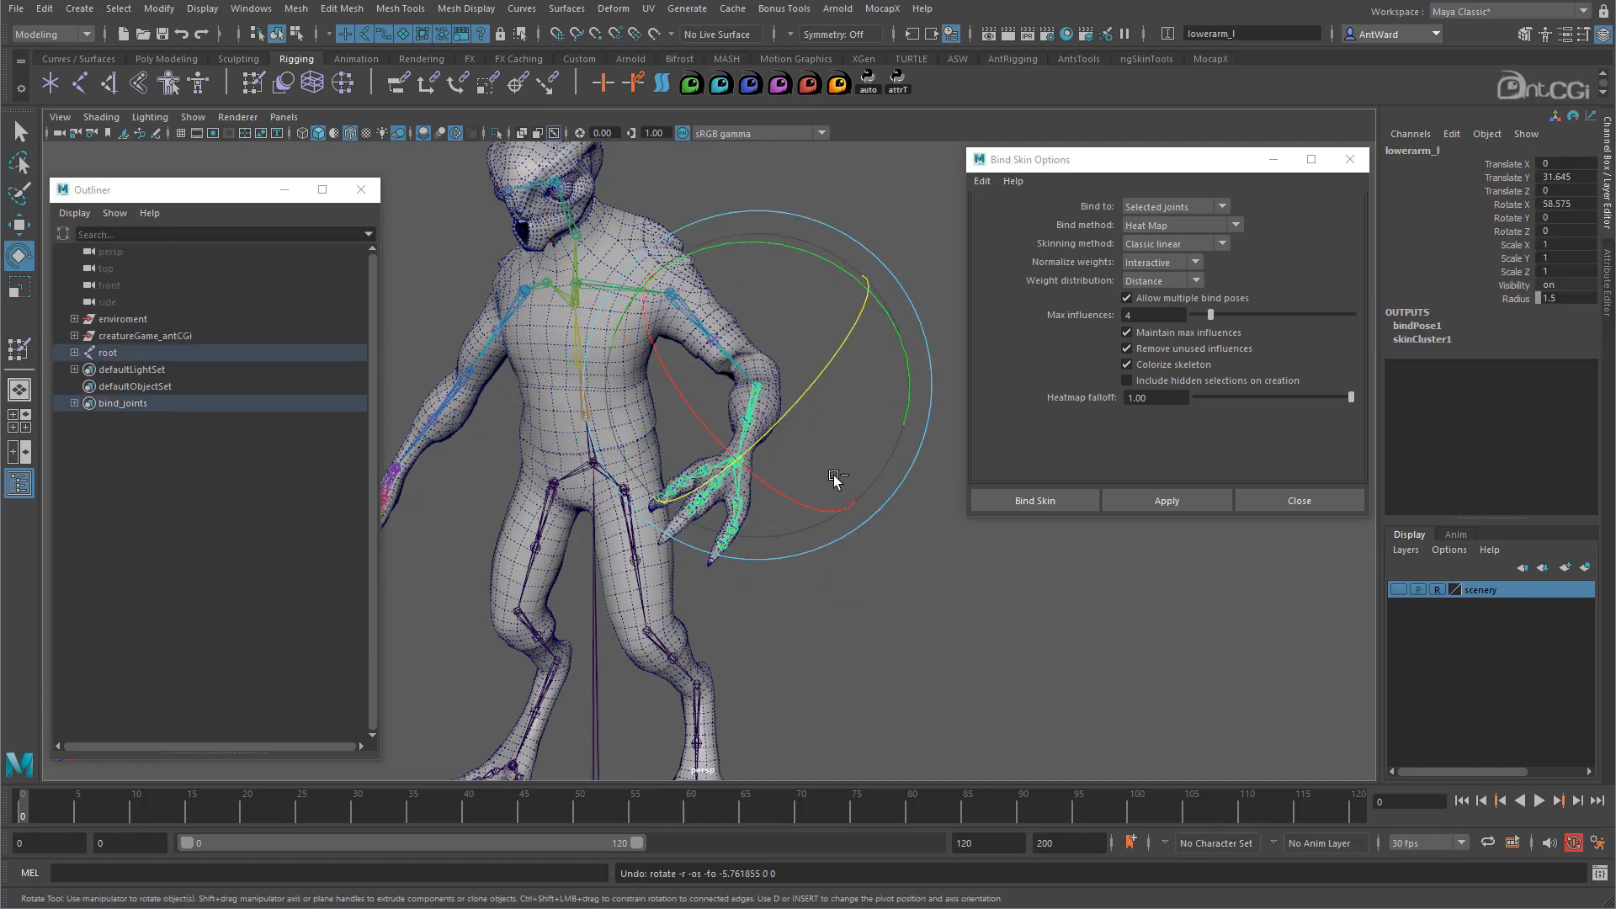
pyautogui.hotkey('ctrl', 'z')
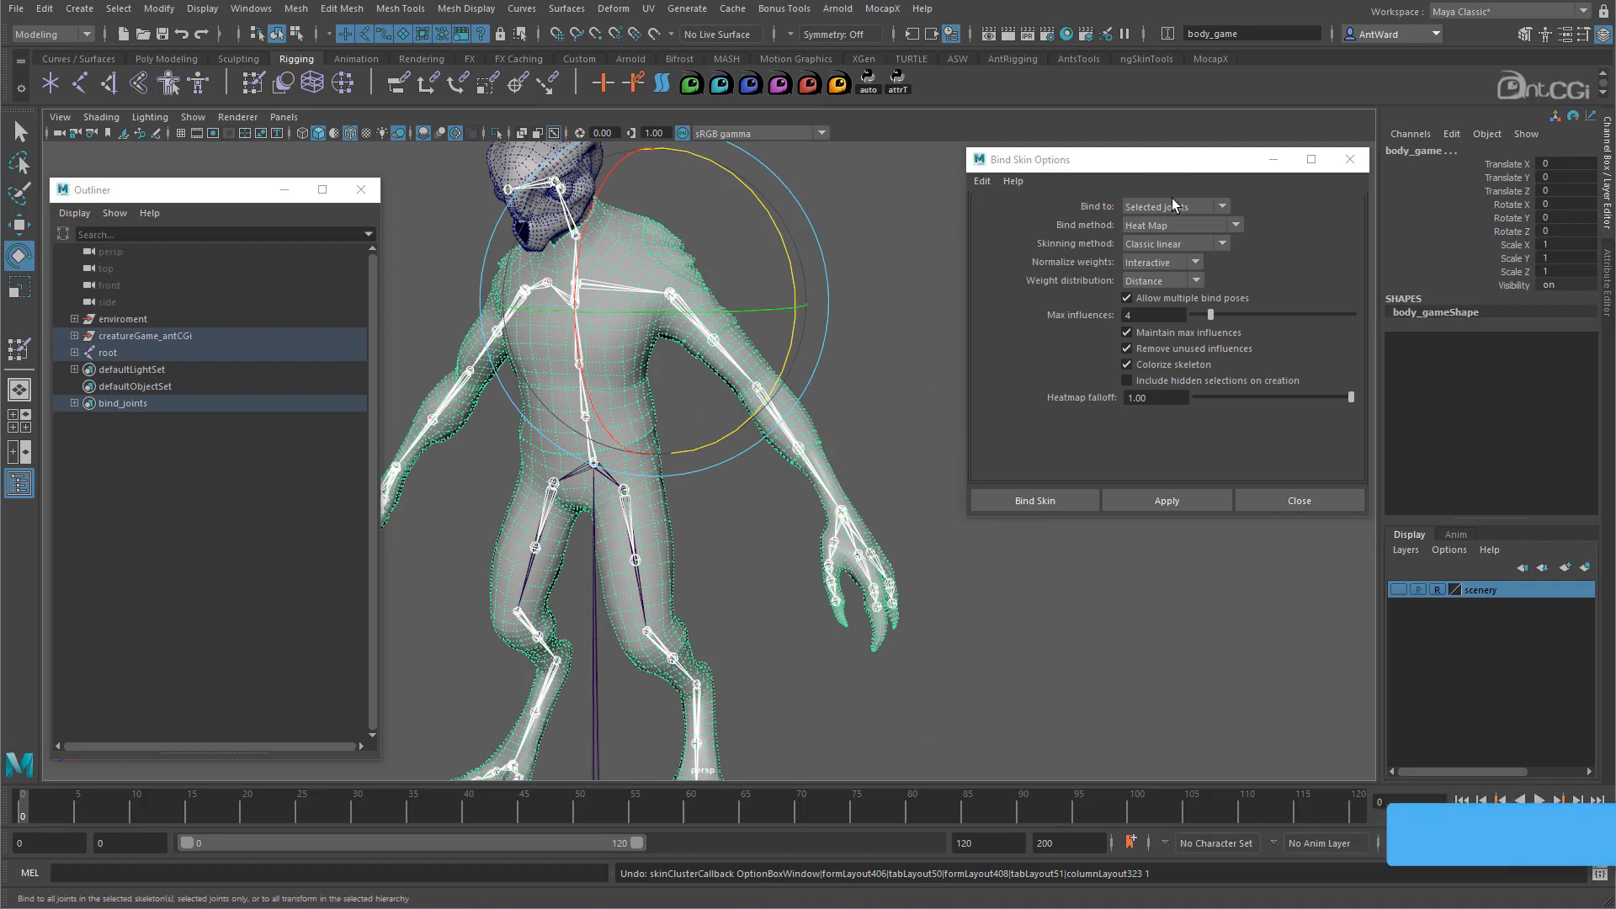
# Bind the body mesh to the selected joints using the Closest distance method with a dropoff rate of 10.0
pyautogui.click(1178, 225)
pyautogui.click(1156, 244)
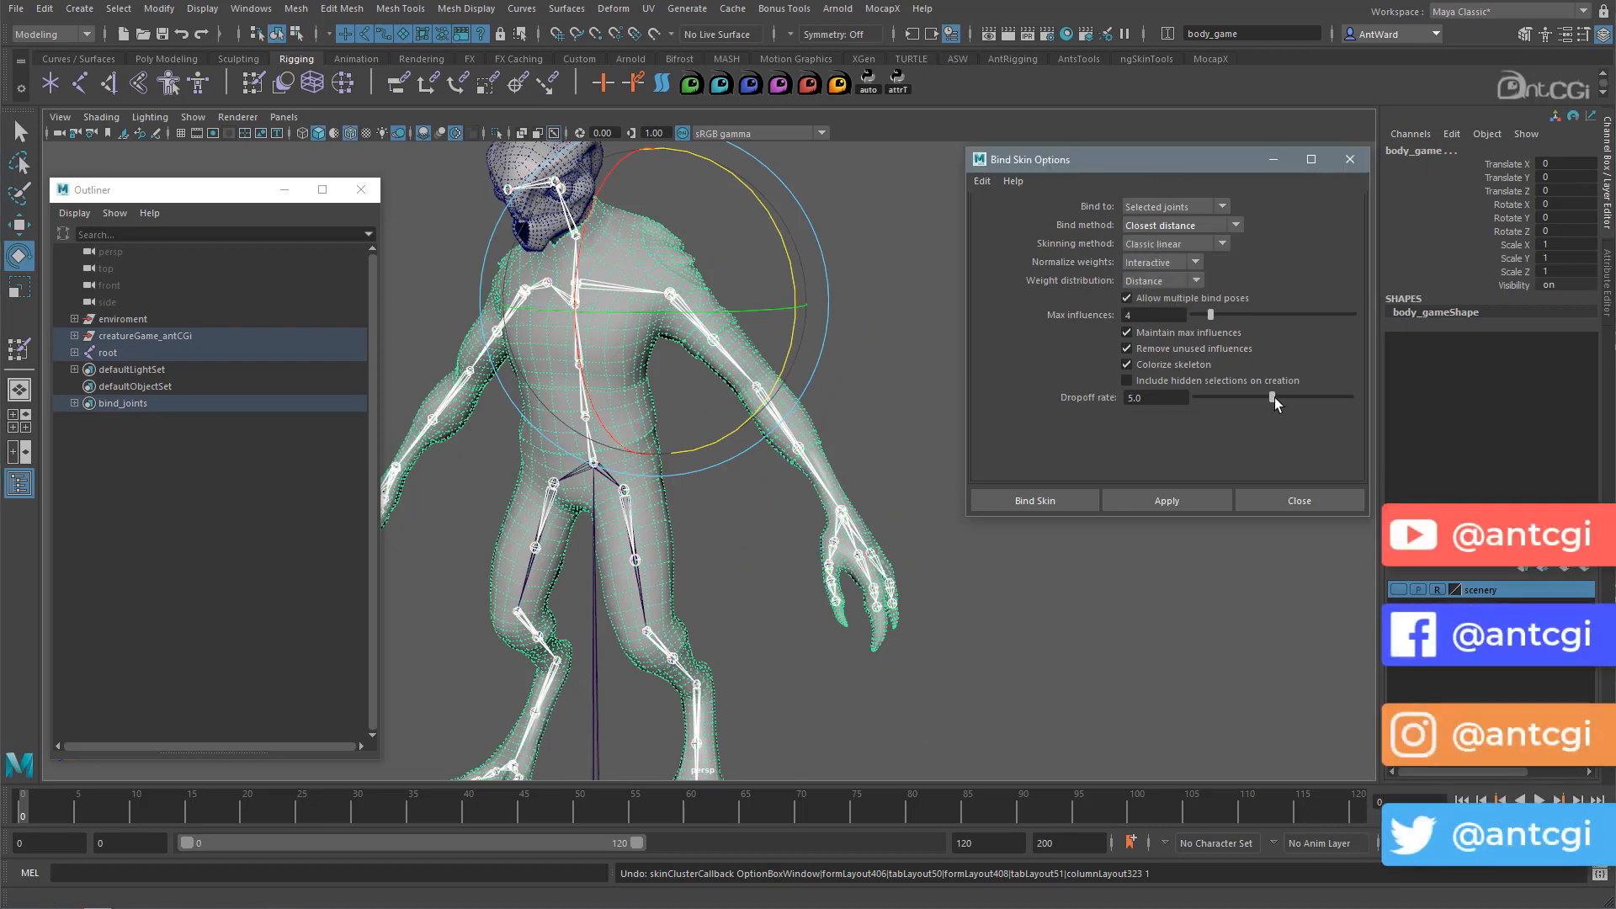
pyautogui.moveTo(1272, 397); pyautogui.dragTo(1350, 397)
pyautogui.click(1170, 500)
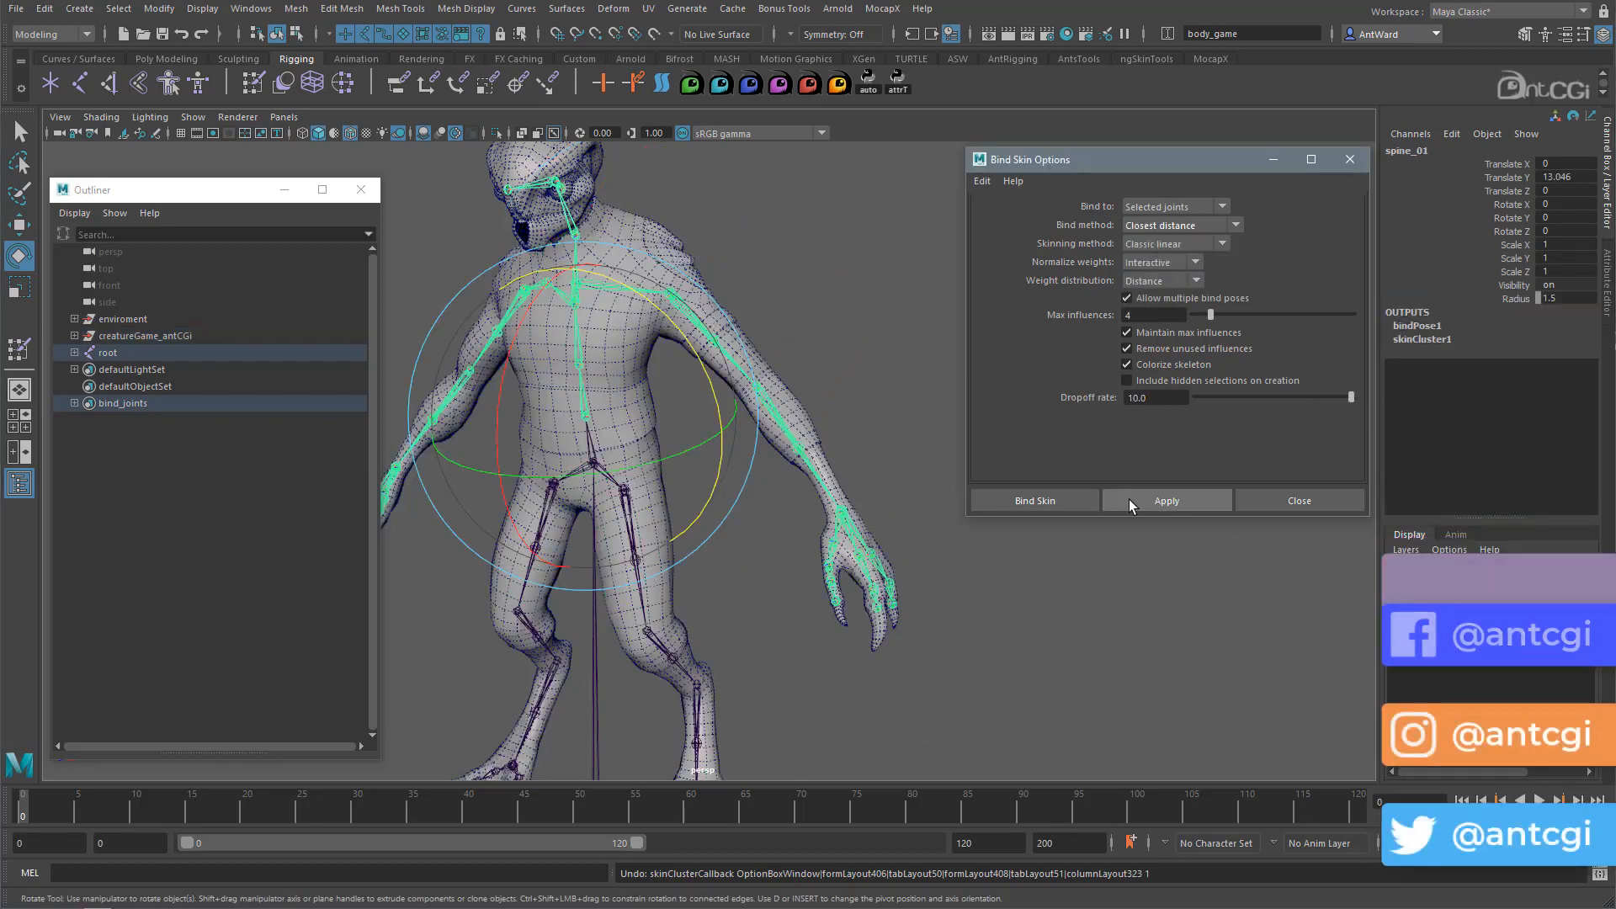
# Raise the left arm by rotating upperarm_l to about 51 degrees in Z, and lower it to test the shoulder
pyautogui.click(732, 364)
pyautogui.moveTo(822, 317); pyautogui.dragTo(716, 226)
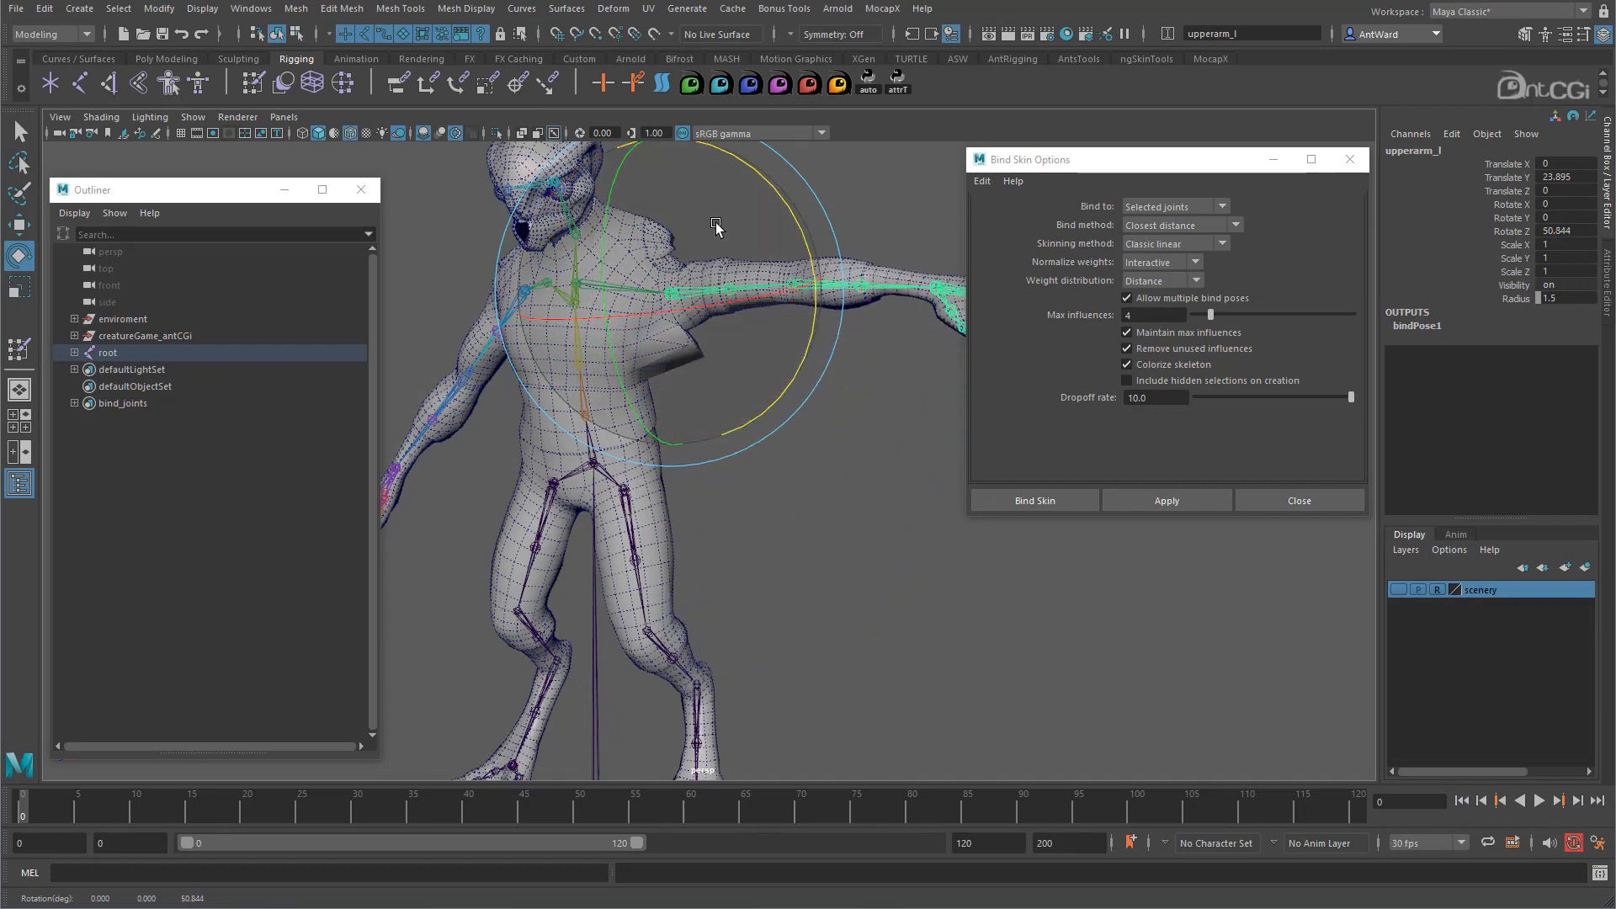
pyautogui.moveTo(807, 311); pyautogui.dragTo(694, 430)
# Undo the upperarm_l rotations and the Closest distance bind
pyautogui.hotkey('ctrl', 'z')
pyautogui.hotkey('ctrl', 'z')
pyautogui.hotkey('ctrl', 'z')
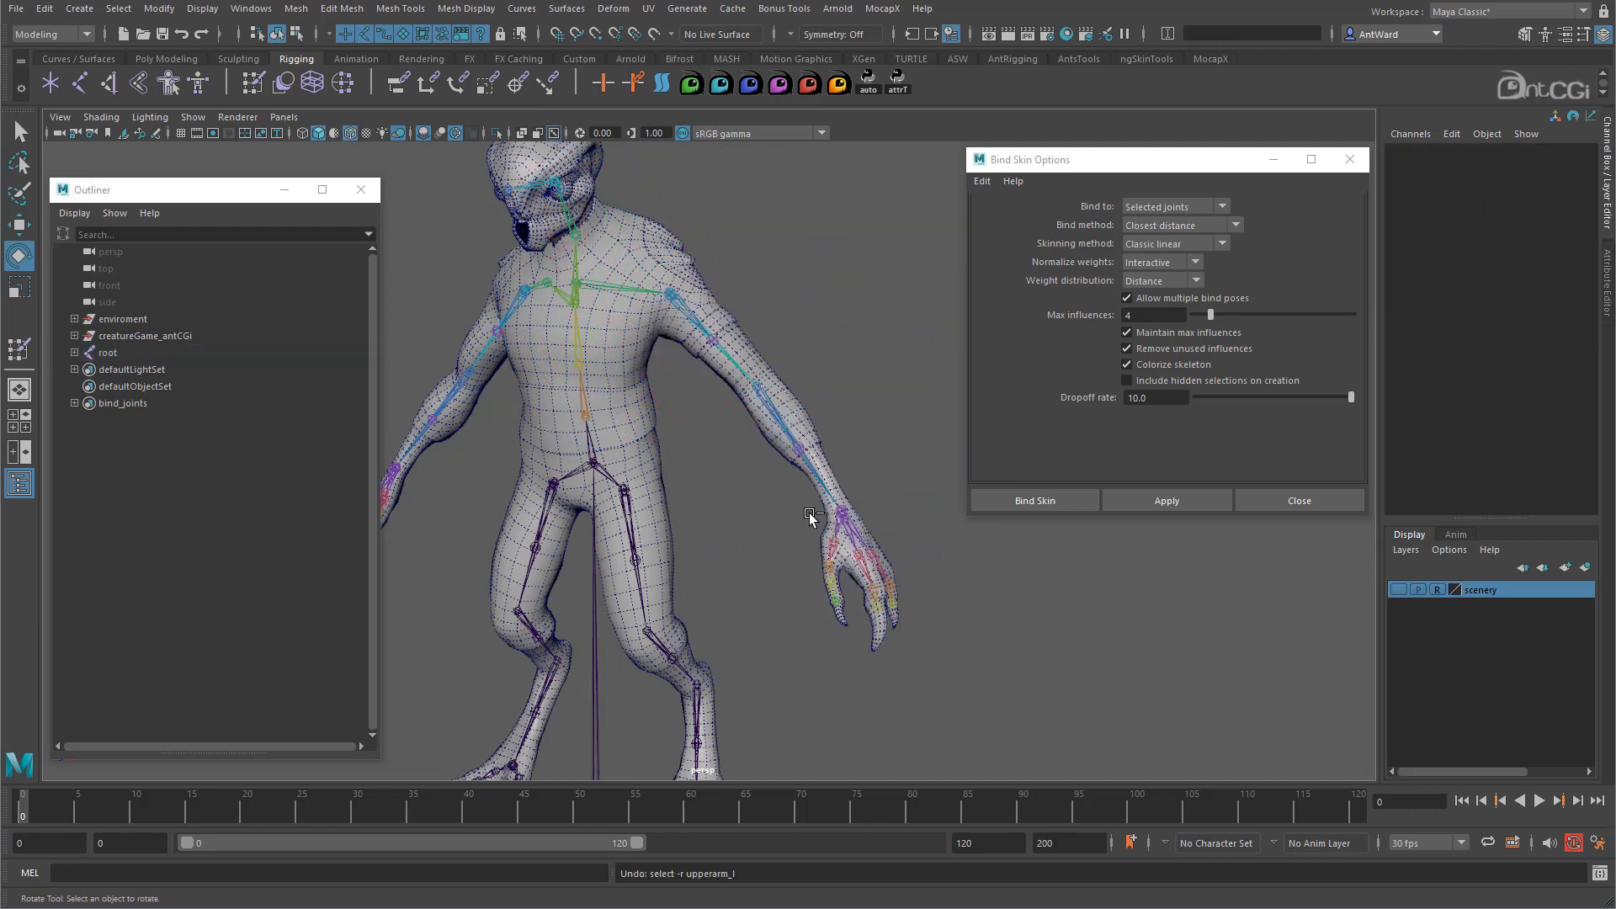
pyautogui.hotkey('ctrl', 'z')
pyautogui.hotkey('ctrl', 'z')
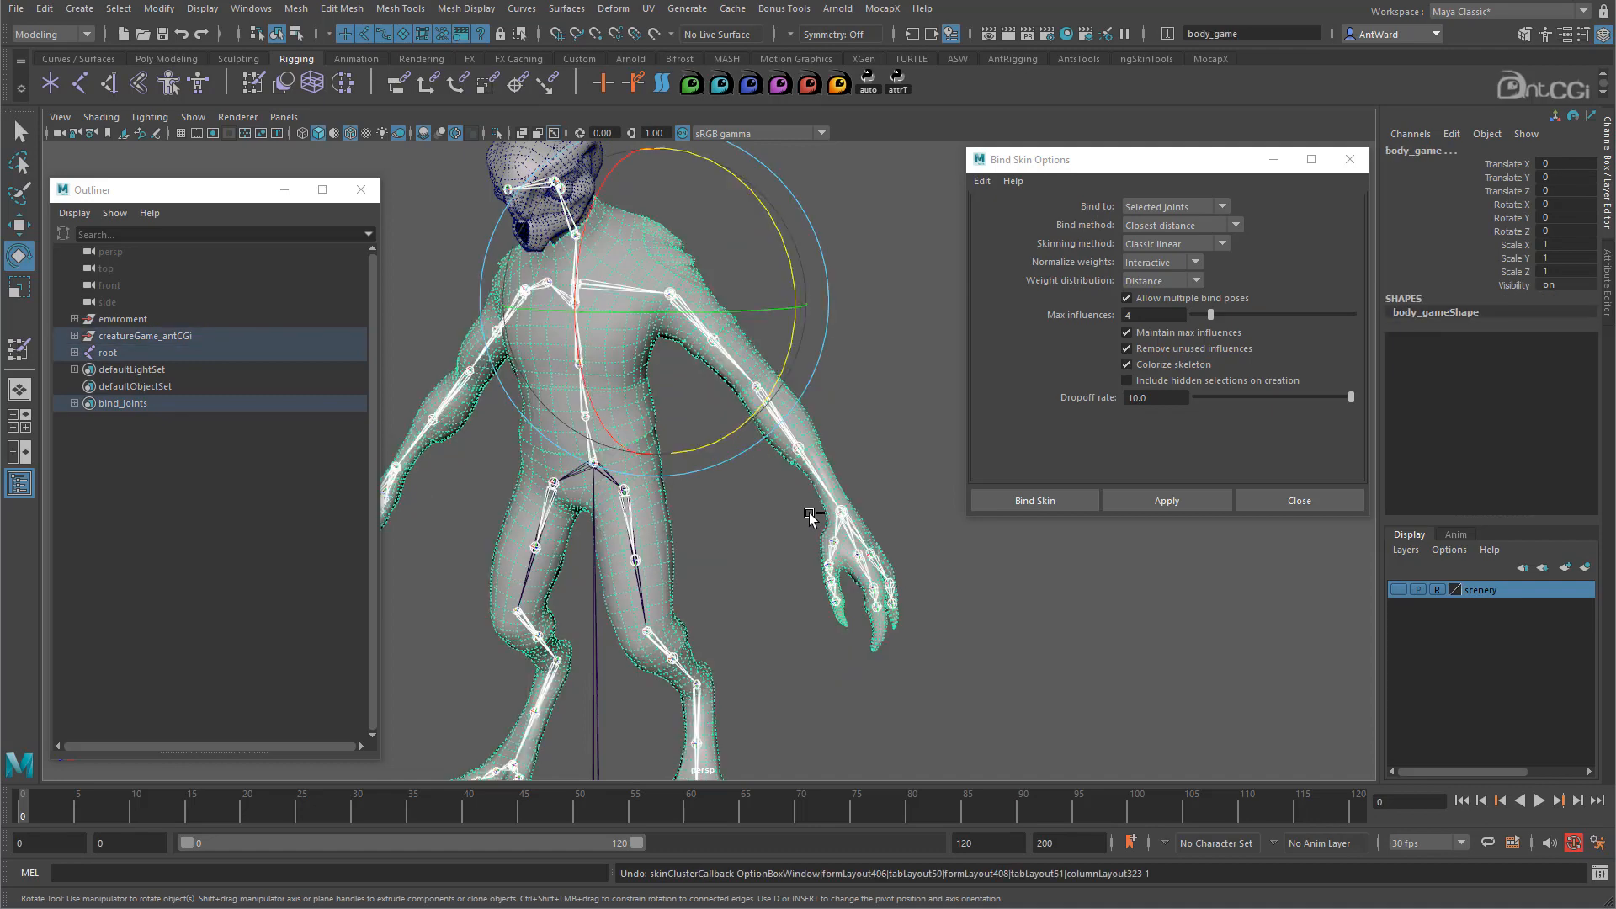
# Set the bind method to Geodesic Voxel
pyautogui.keyDown('alt'); pyautogui.moveTo(810, 513); pyautogui.dragTo(779, 517); pyautogui.keyUp('alt')
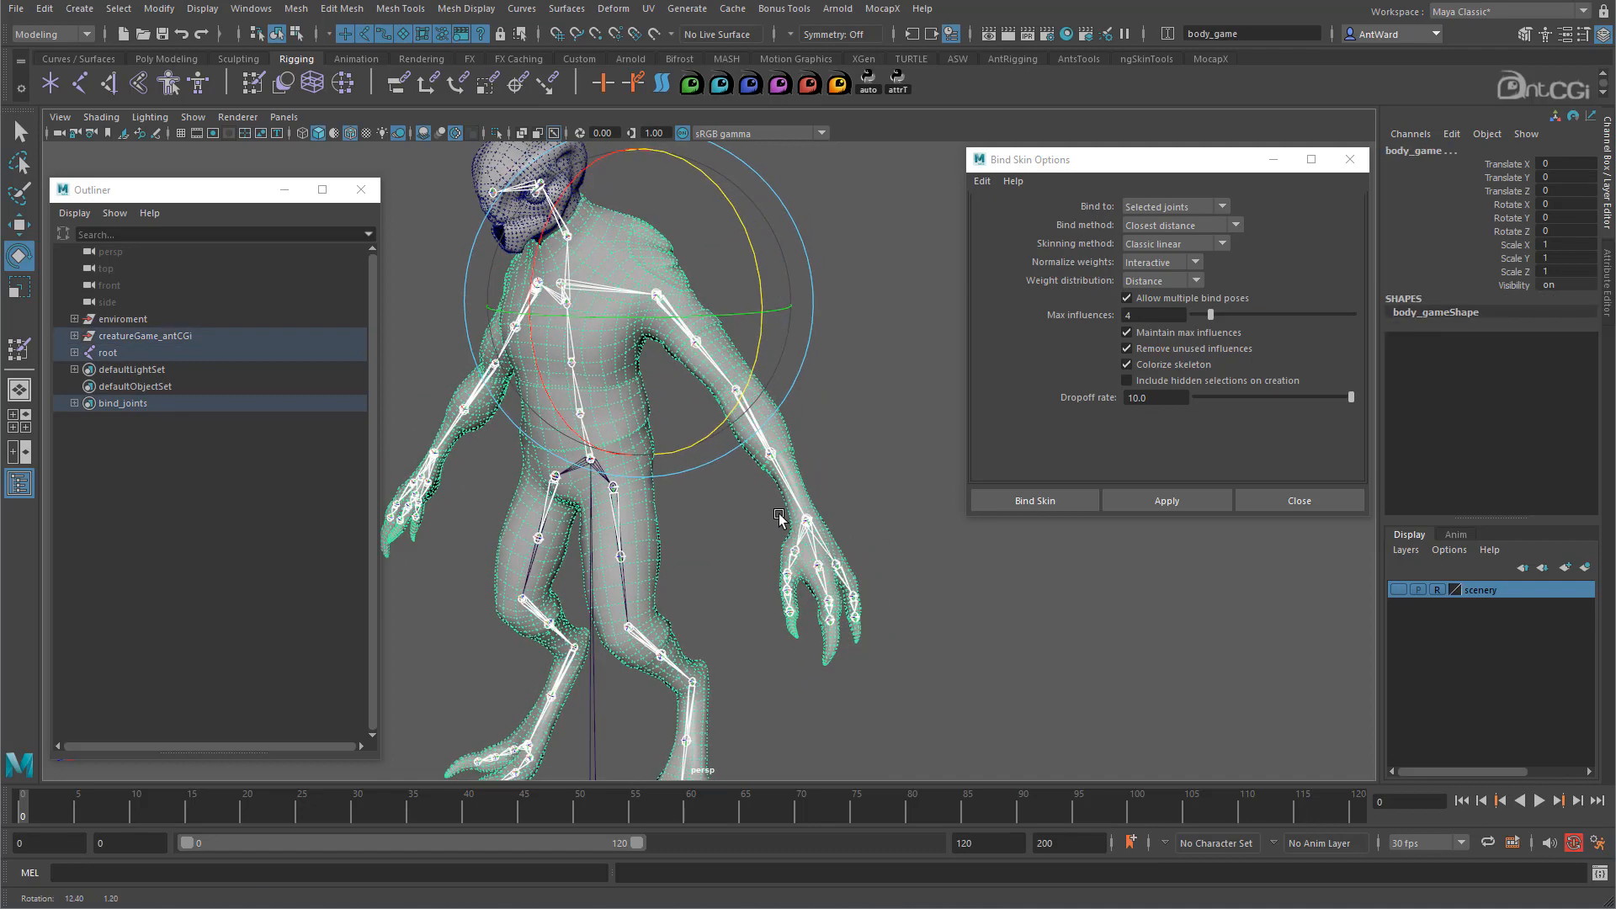
pyautogui.click(1174, 224)
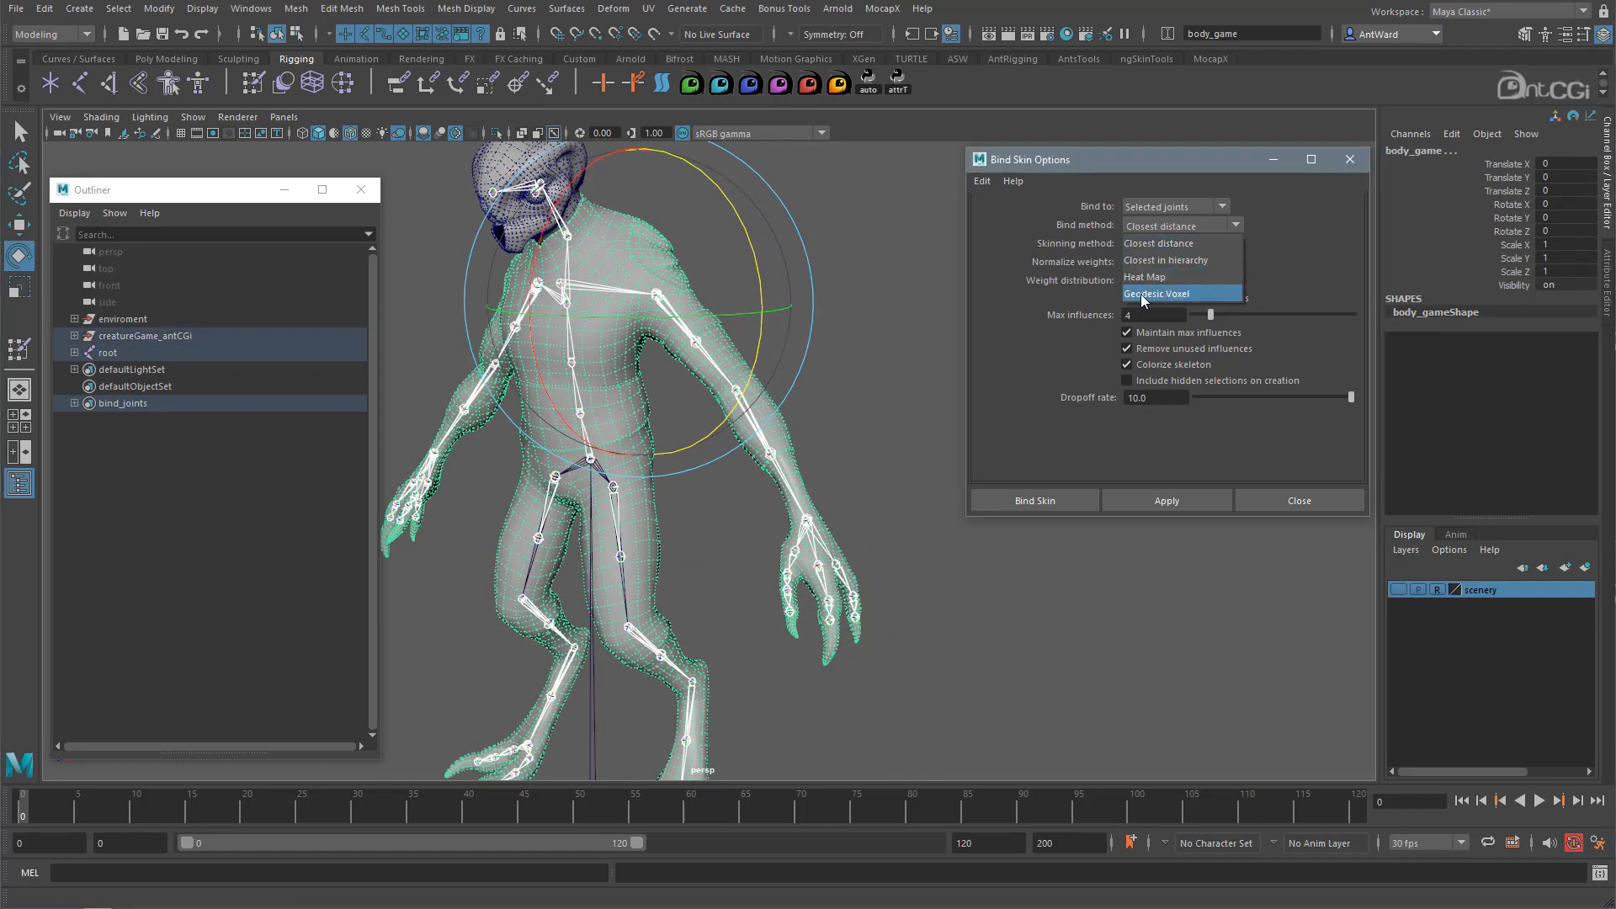
pyautogui.click(1205, 291)
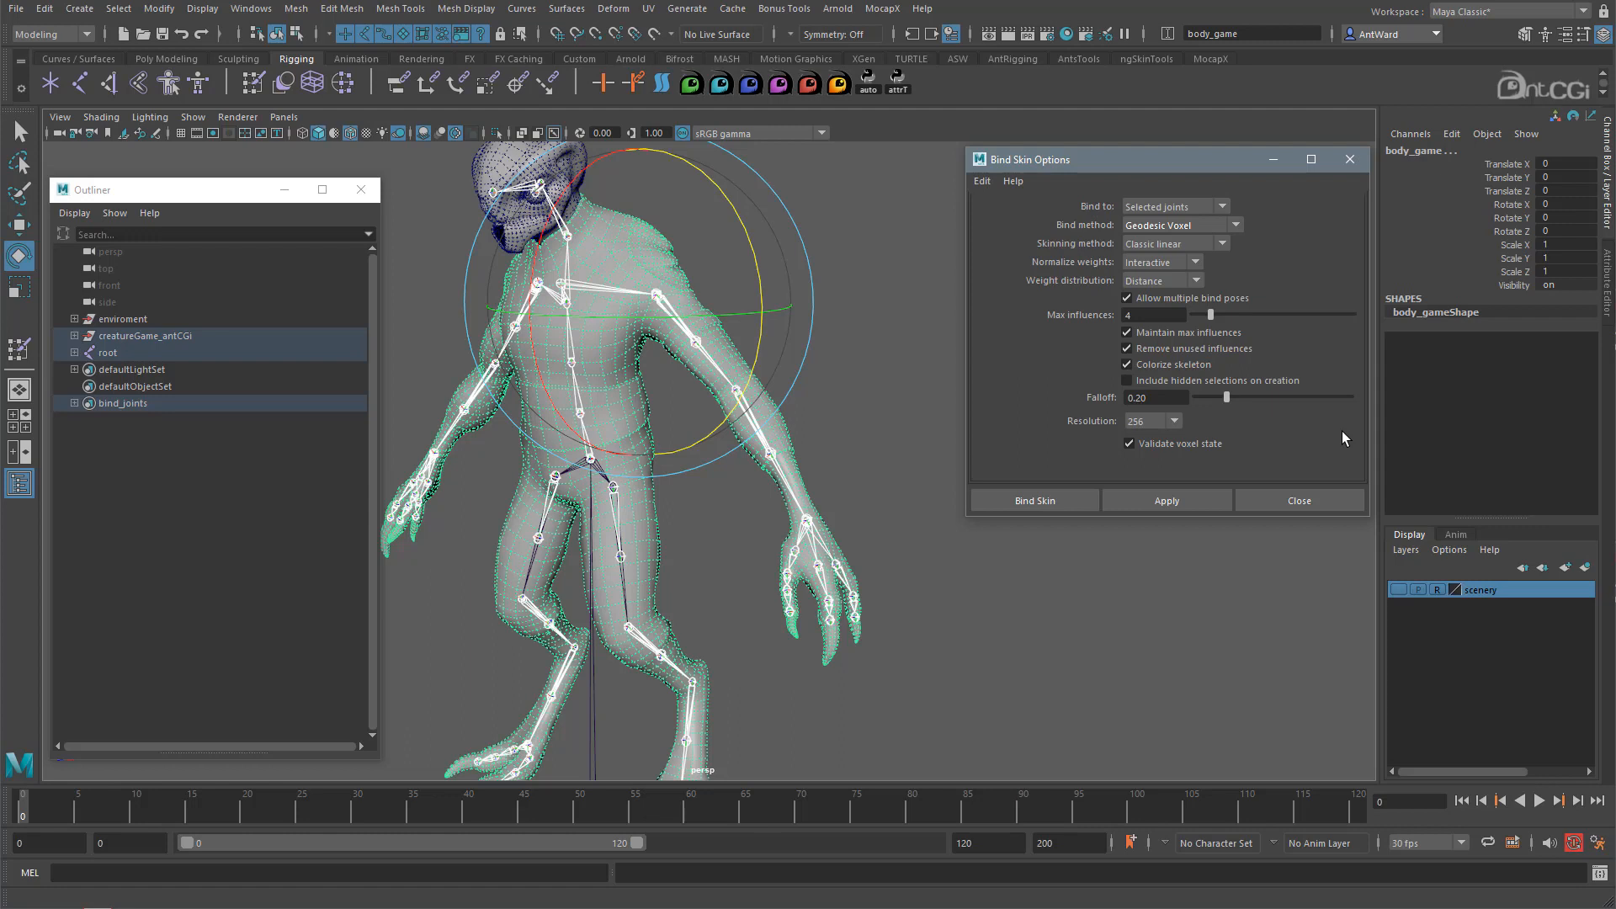
# Examine the available options for normalizing weights and for weight distribution without changing them
pyautogui.click(1194, 262)
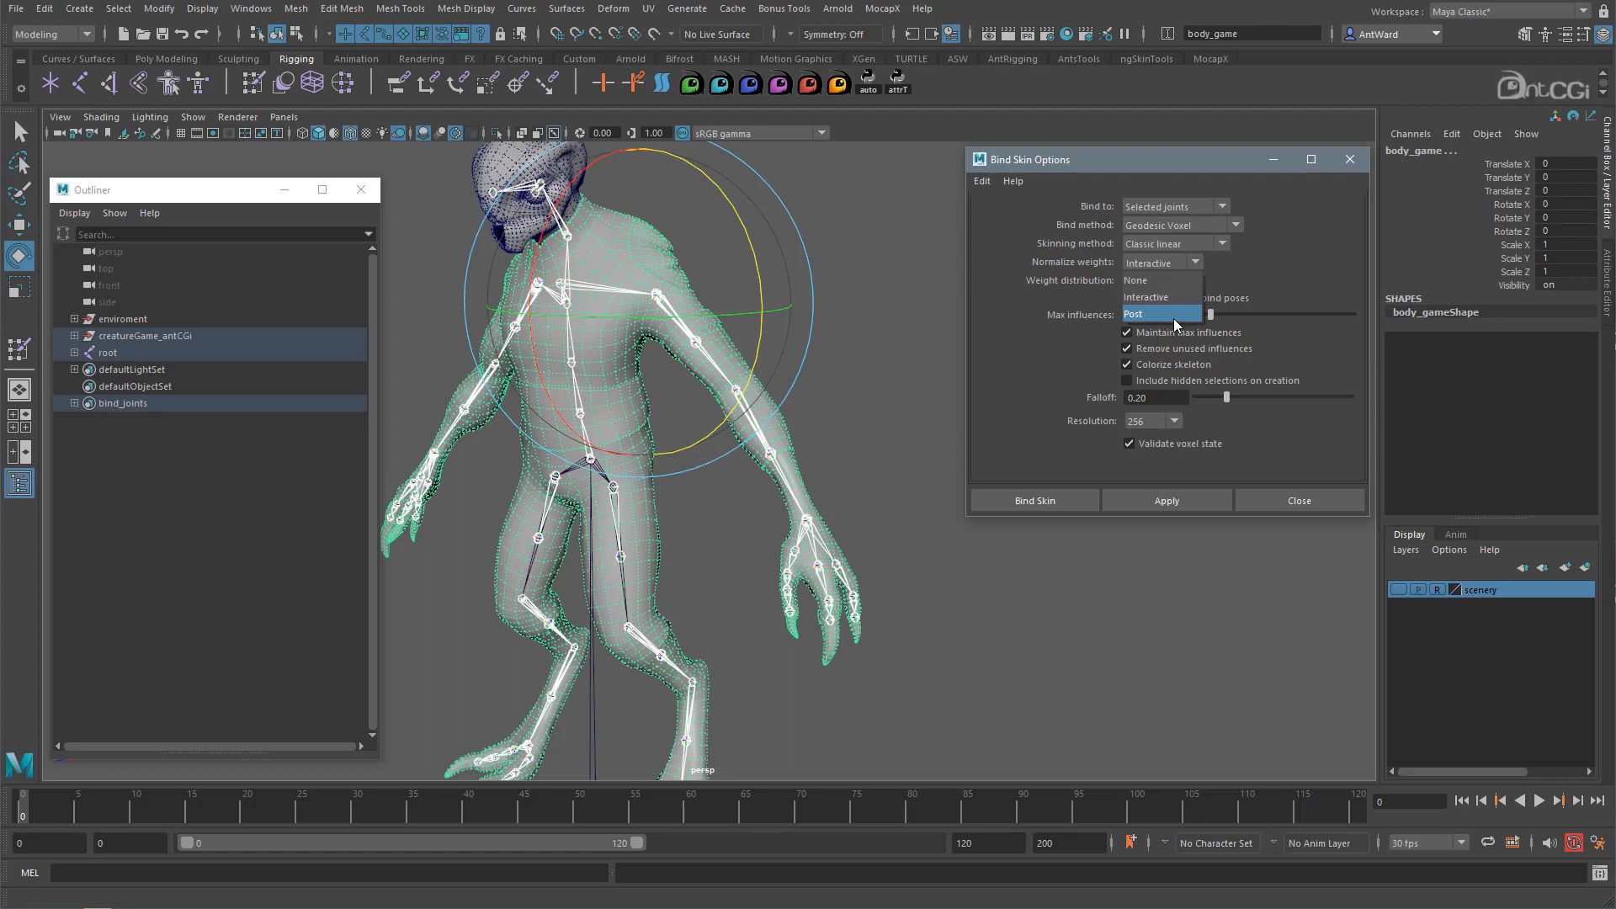
pyautogui.click(1311, 259)
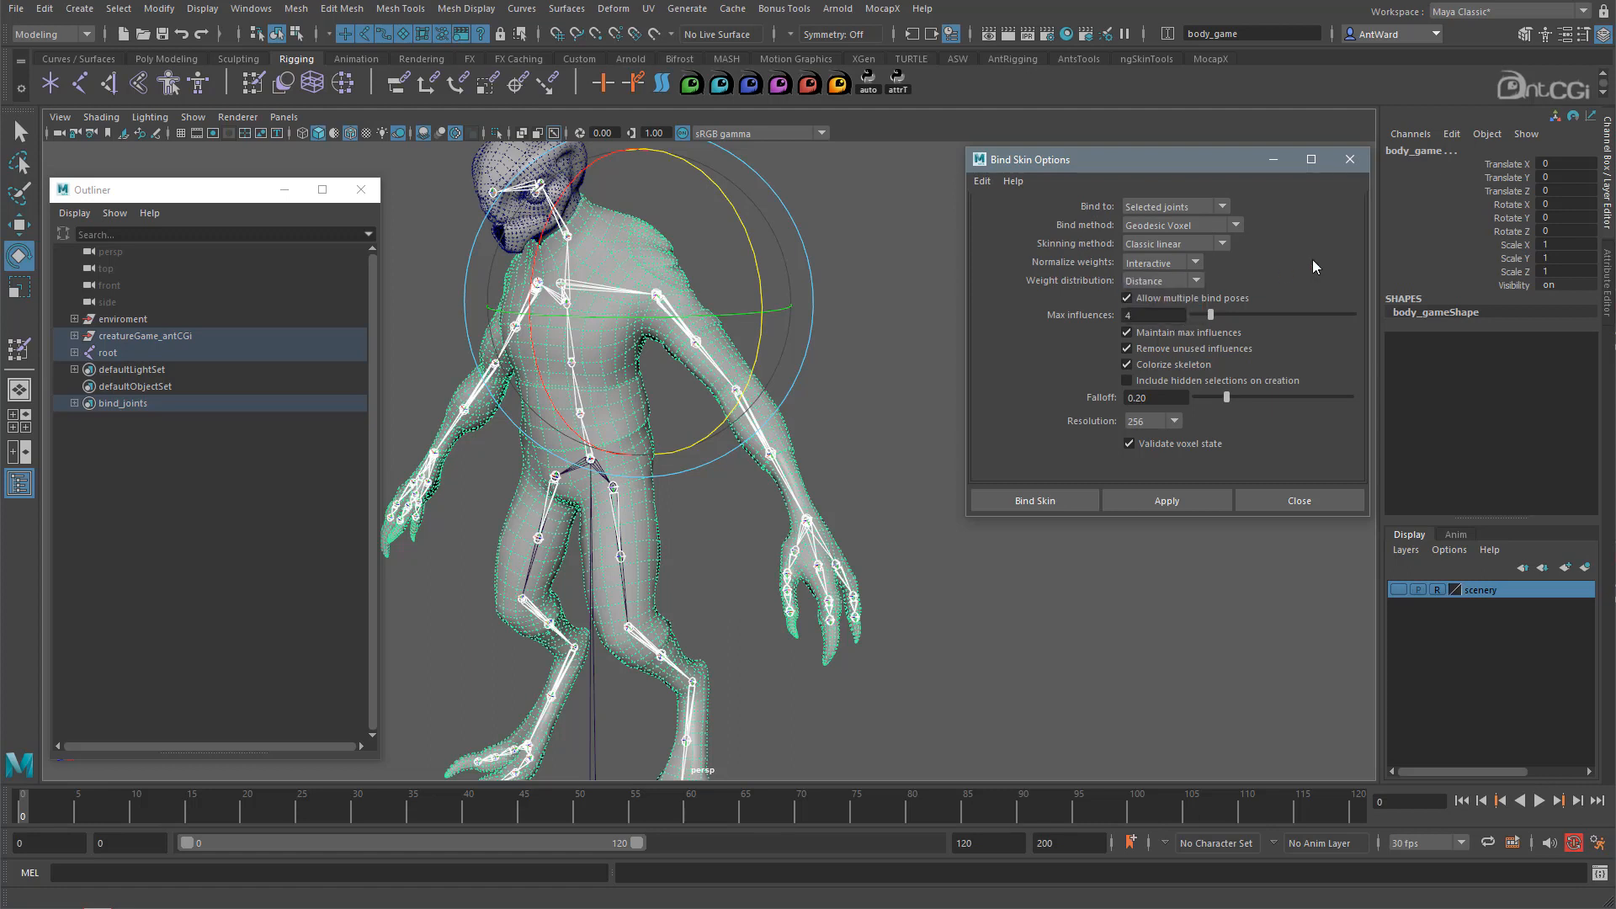
pyautogui.click(1195, 282)
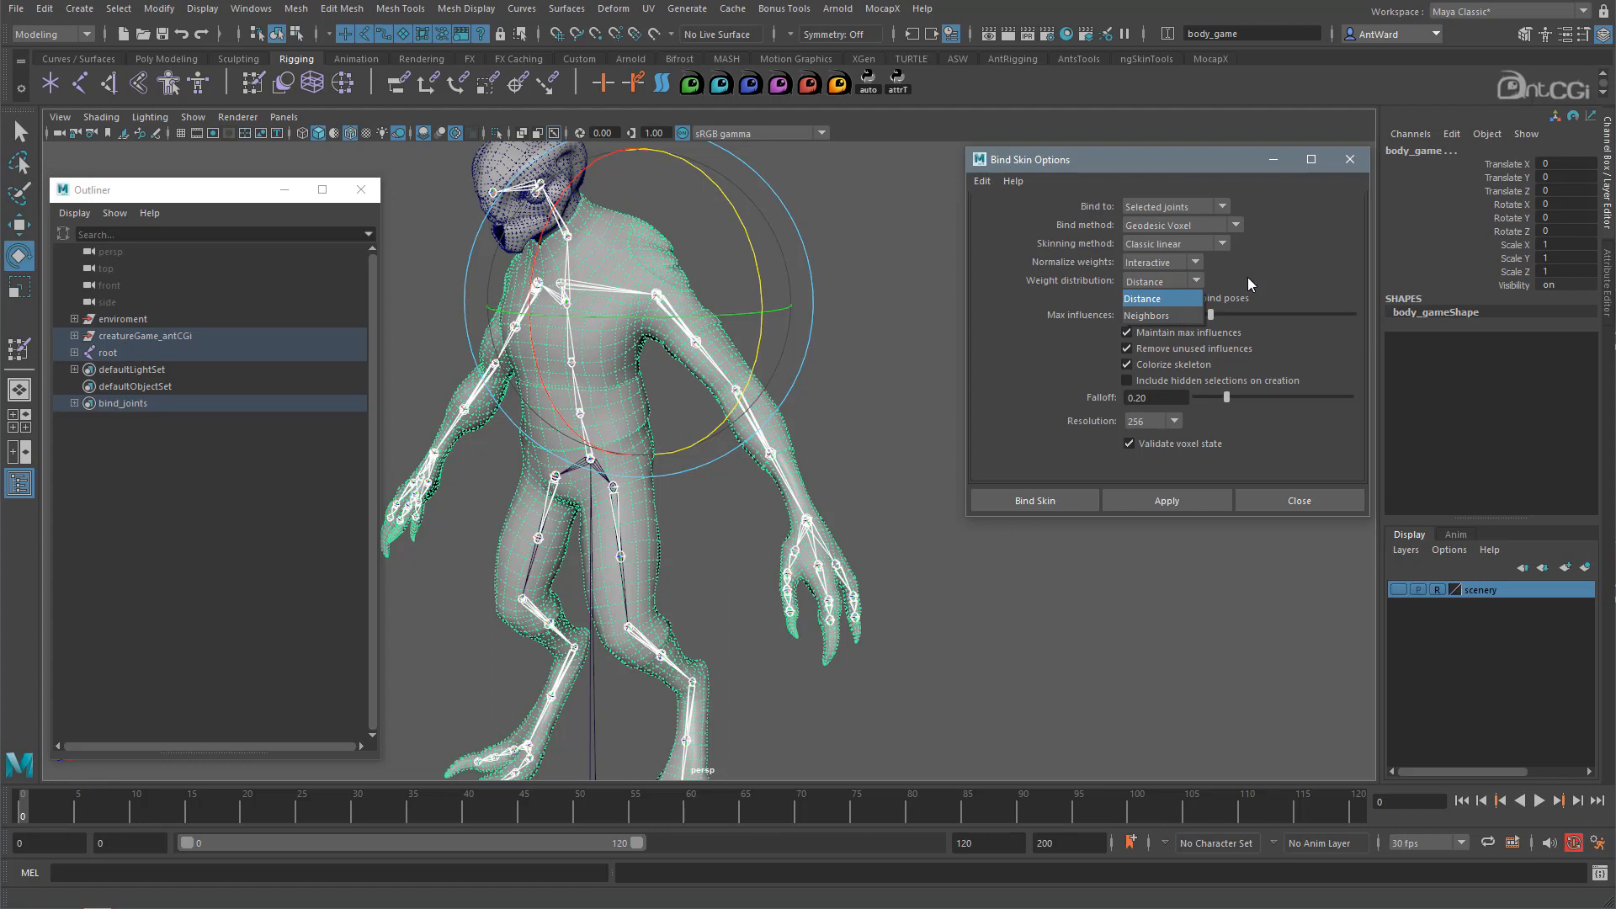
pyautogui.click(1315, 267)
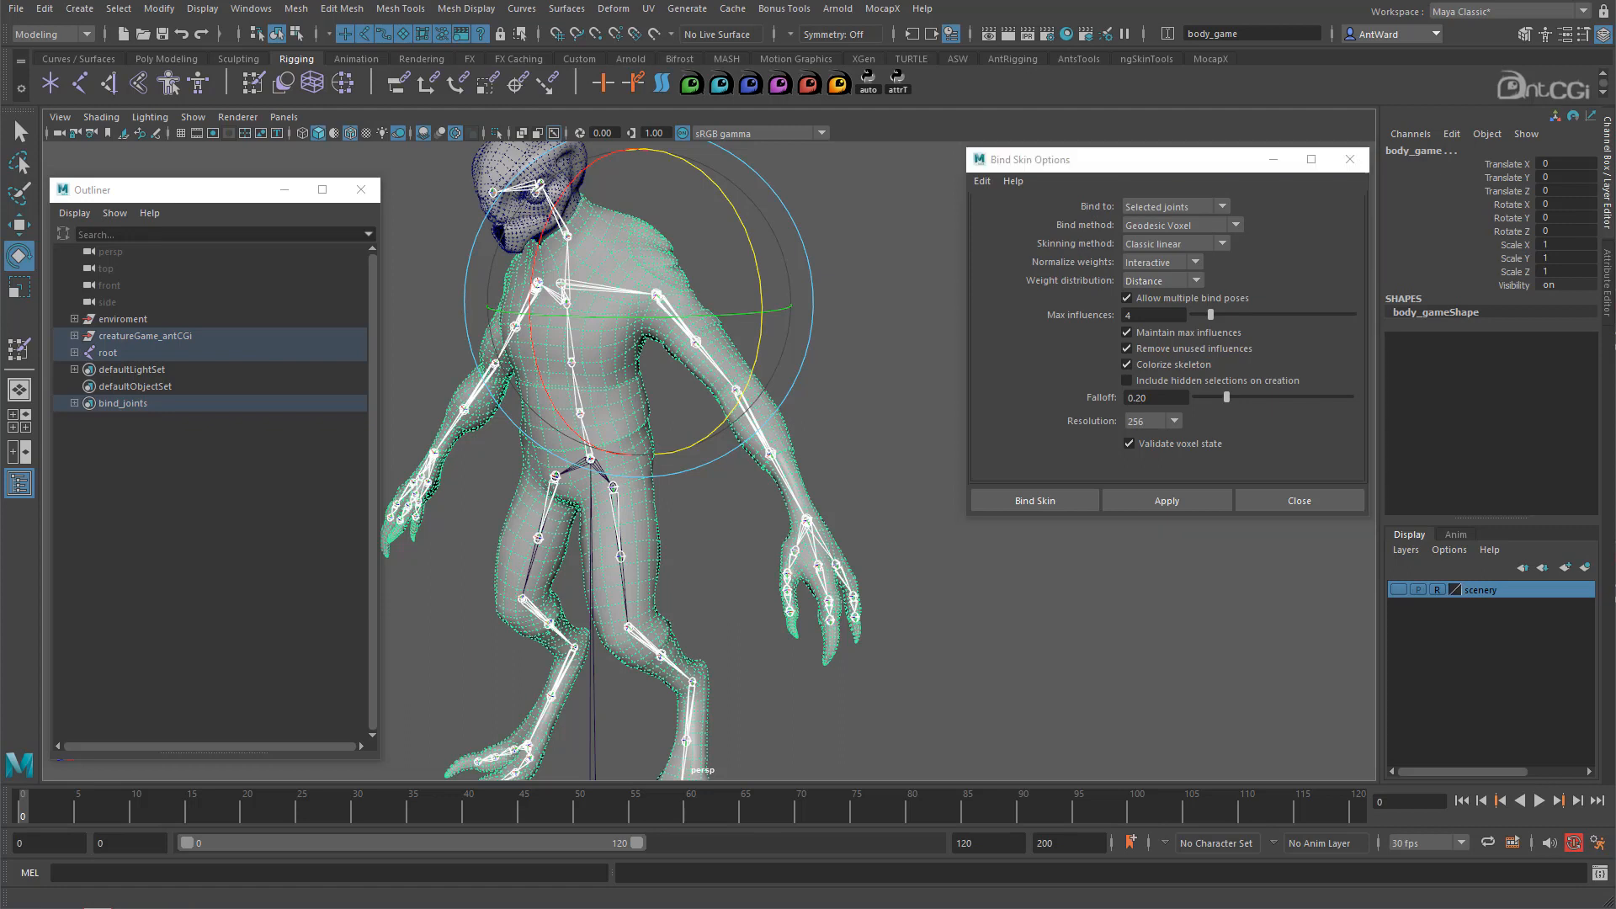
pyautogui.moveTo(1154, 161); pyautogui.dragTo(1155, 164)
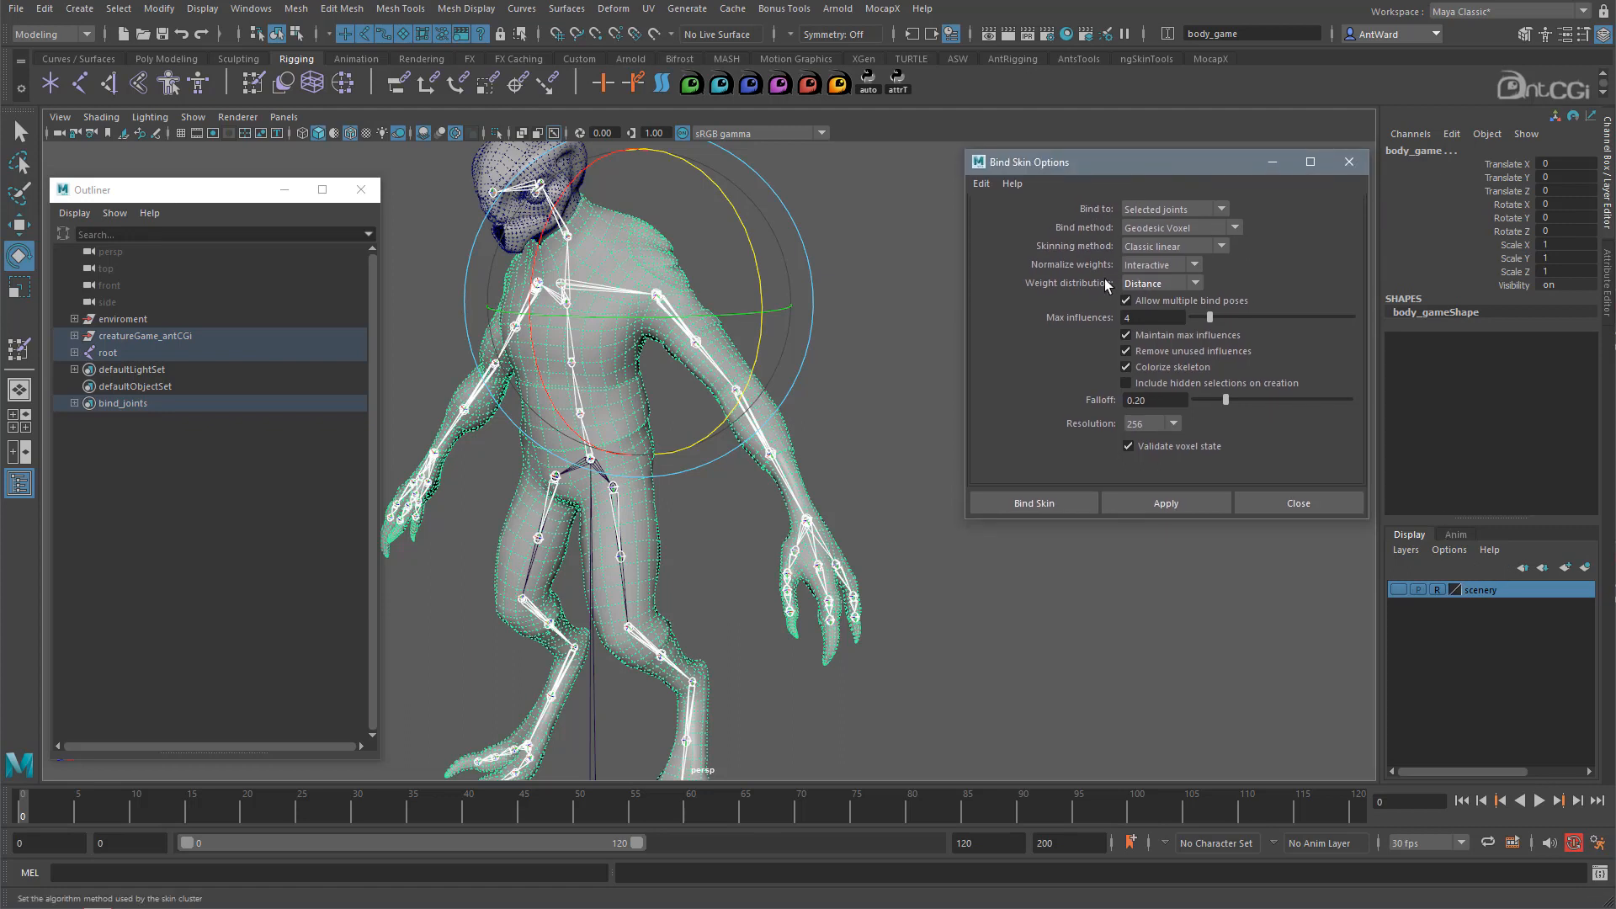
# Set the bind method to Heat Map, the weight distribution to Neighbors and the heatmap falloff to 0.65
pyautogui.click(1195, 227)
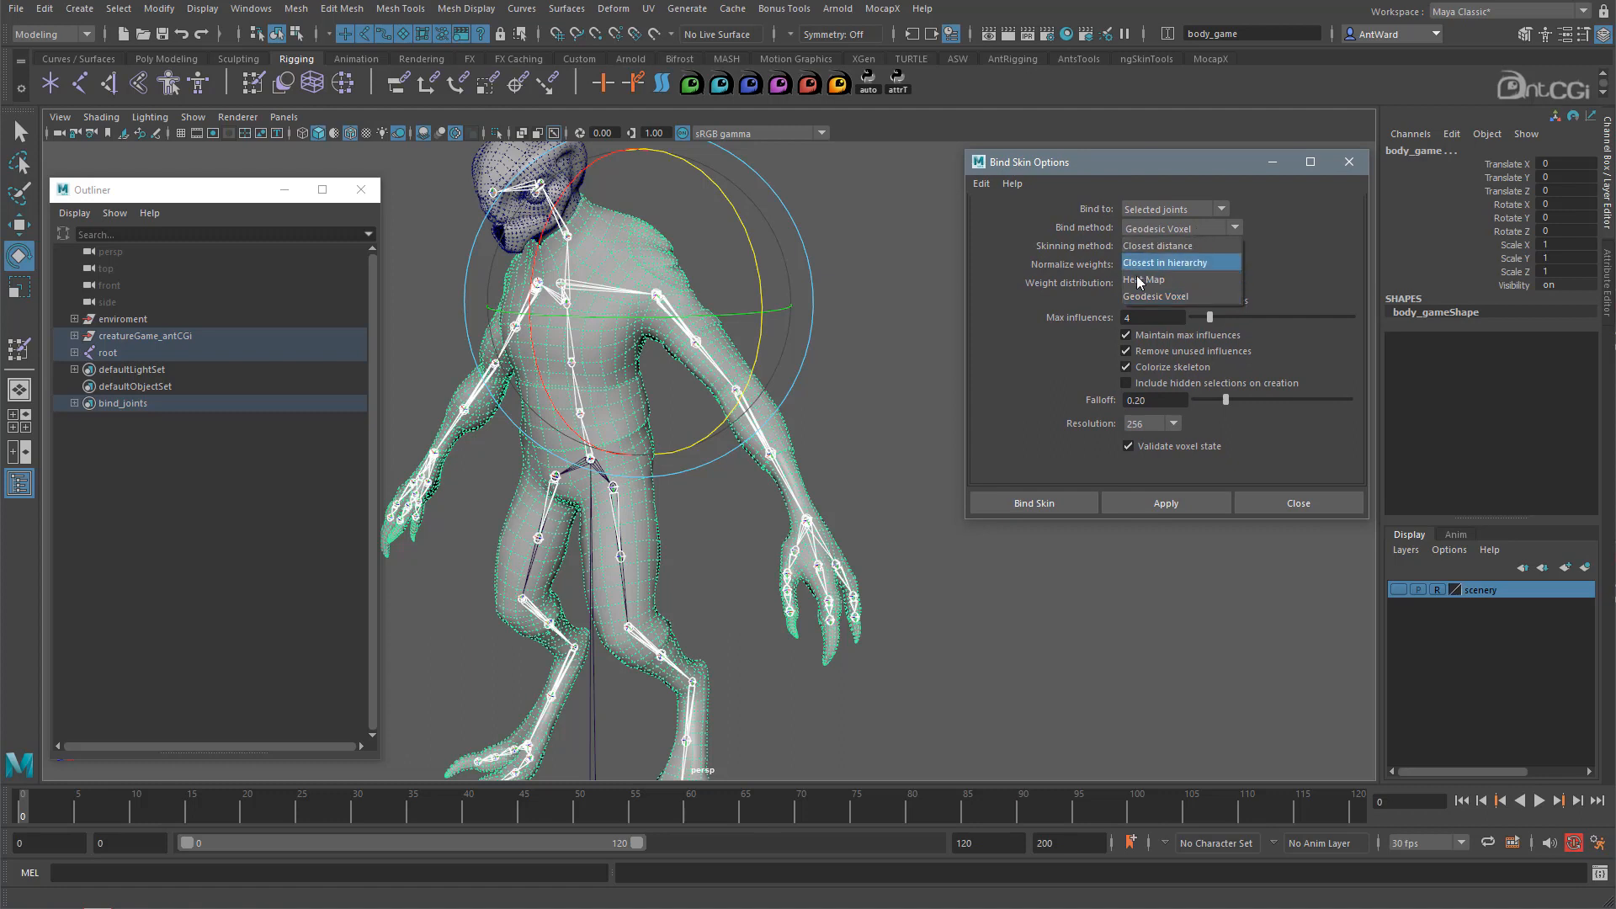
pyautogui.click(1163, 279)
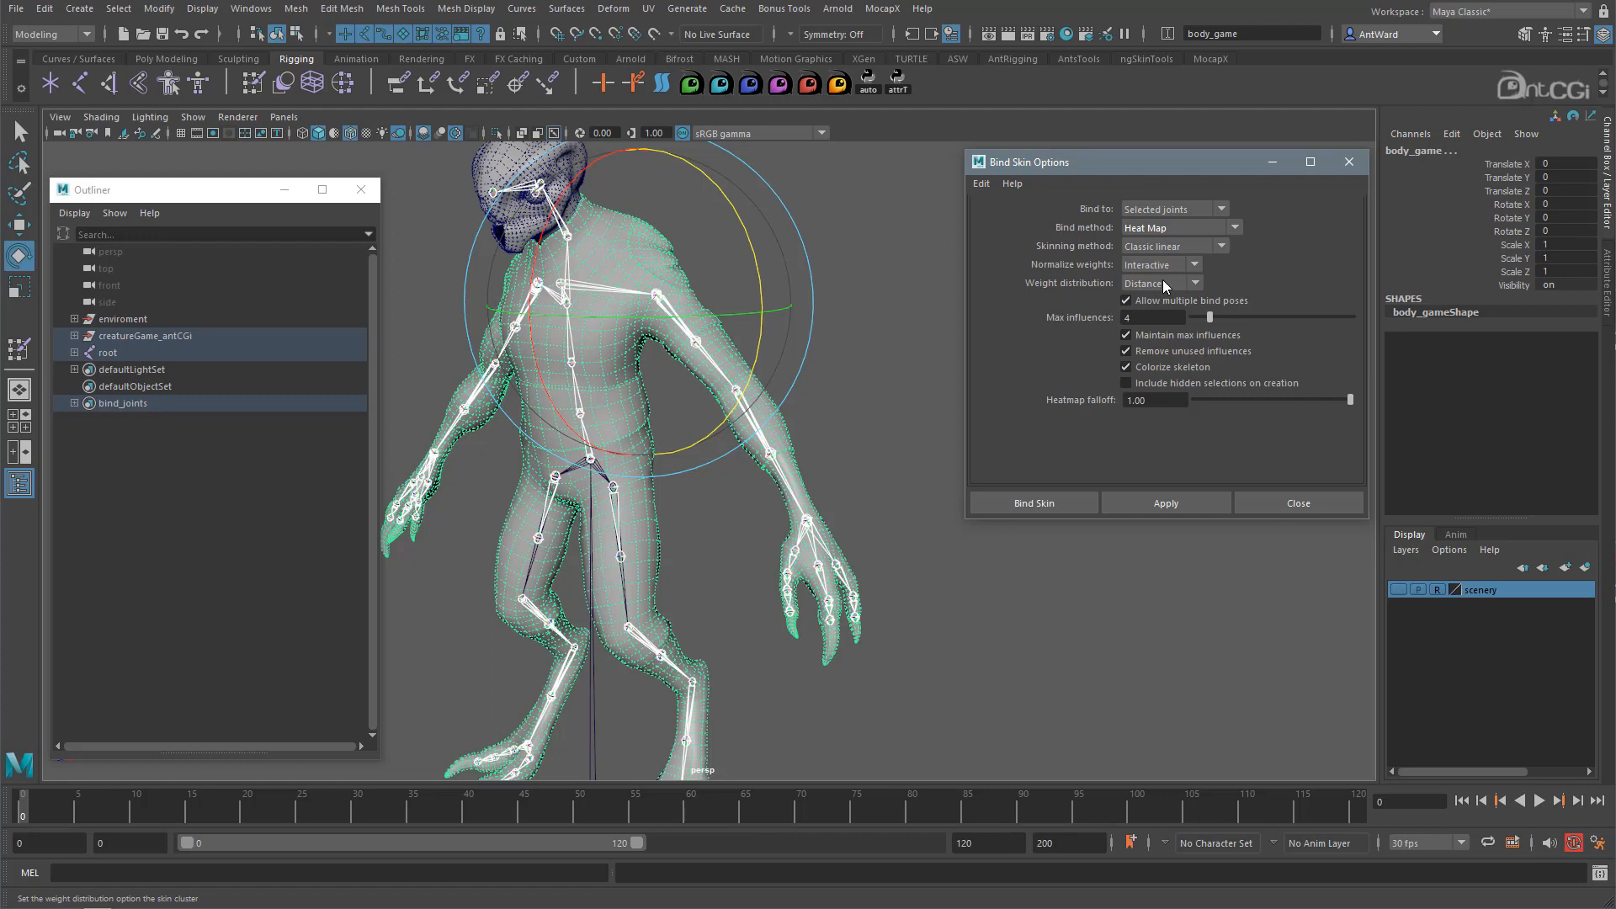
pyautogui.click(1160, 283)
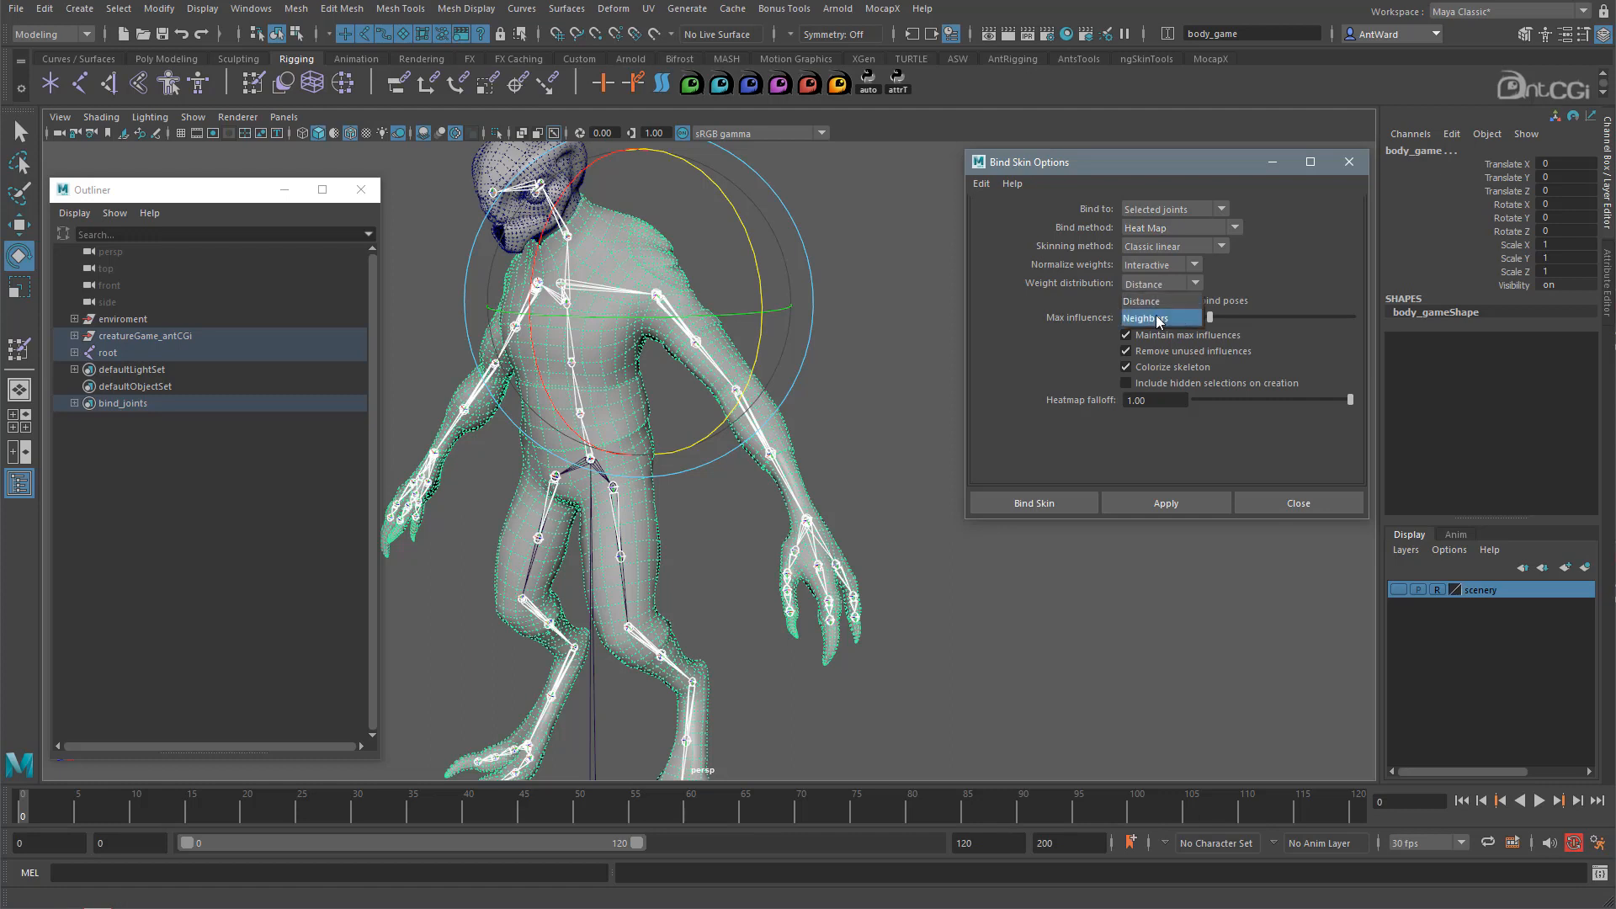
pyautogui.click(1158, 318)
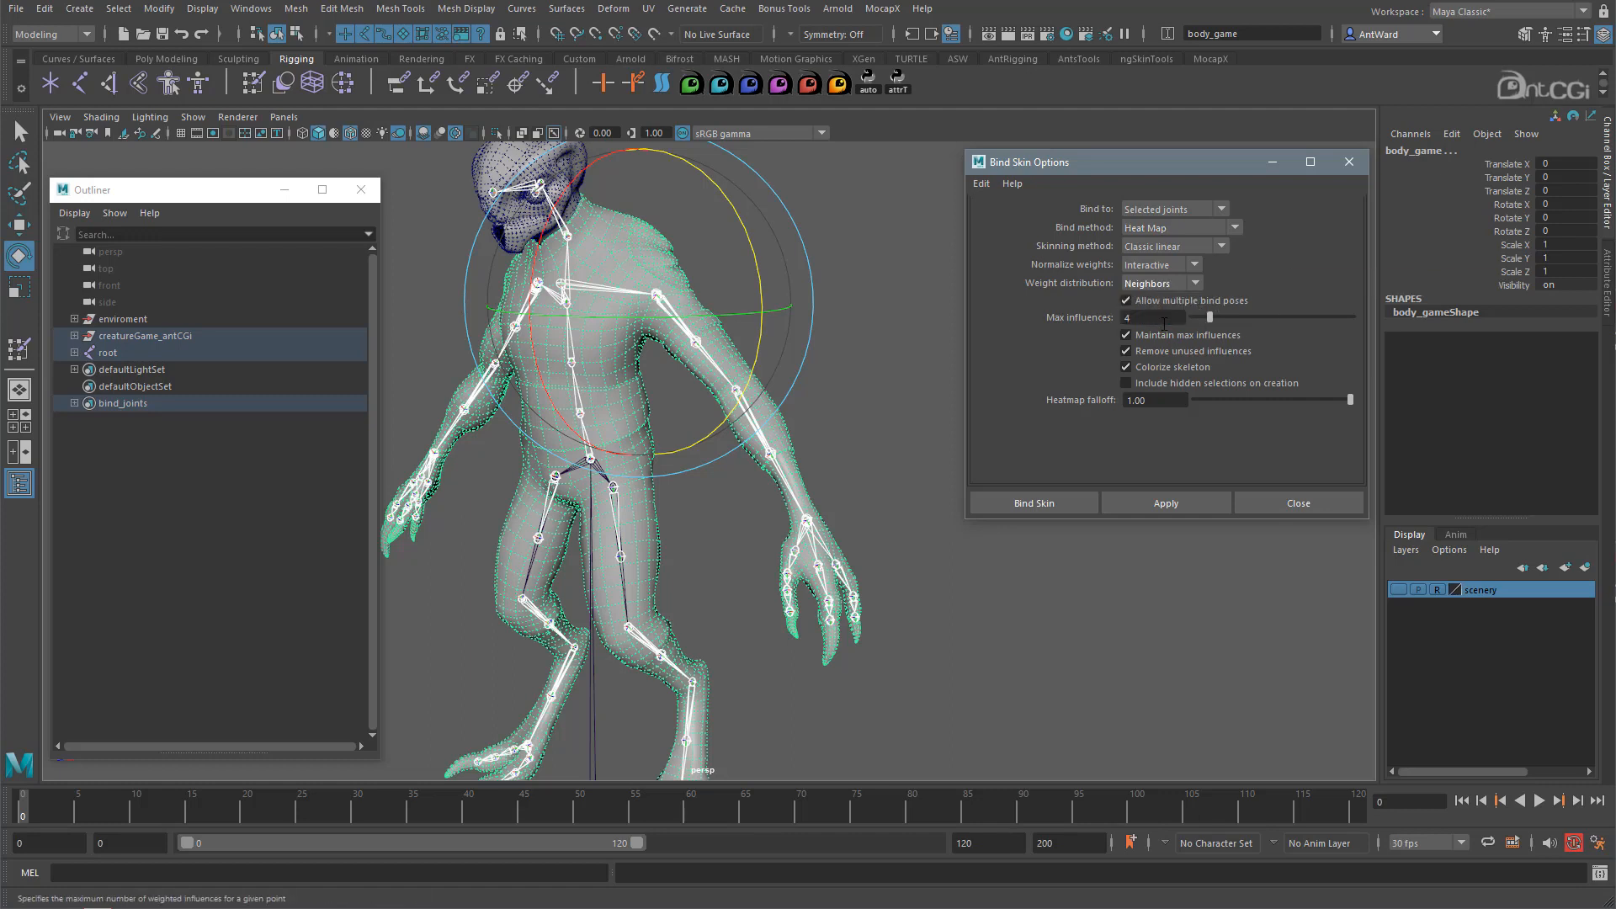
pyautogui.click(1258, 400)
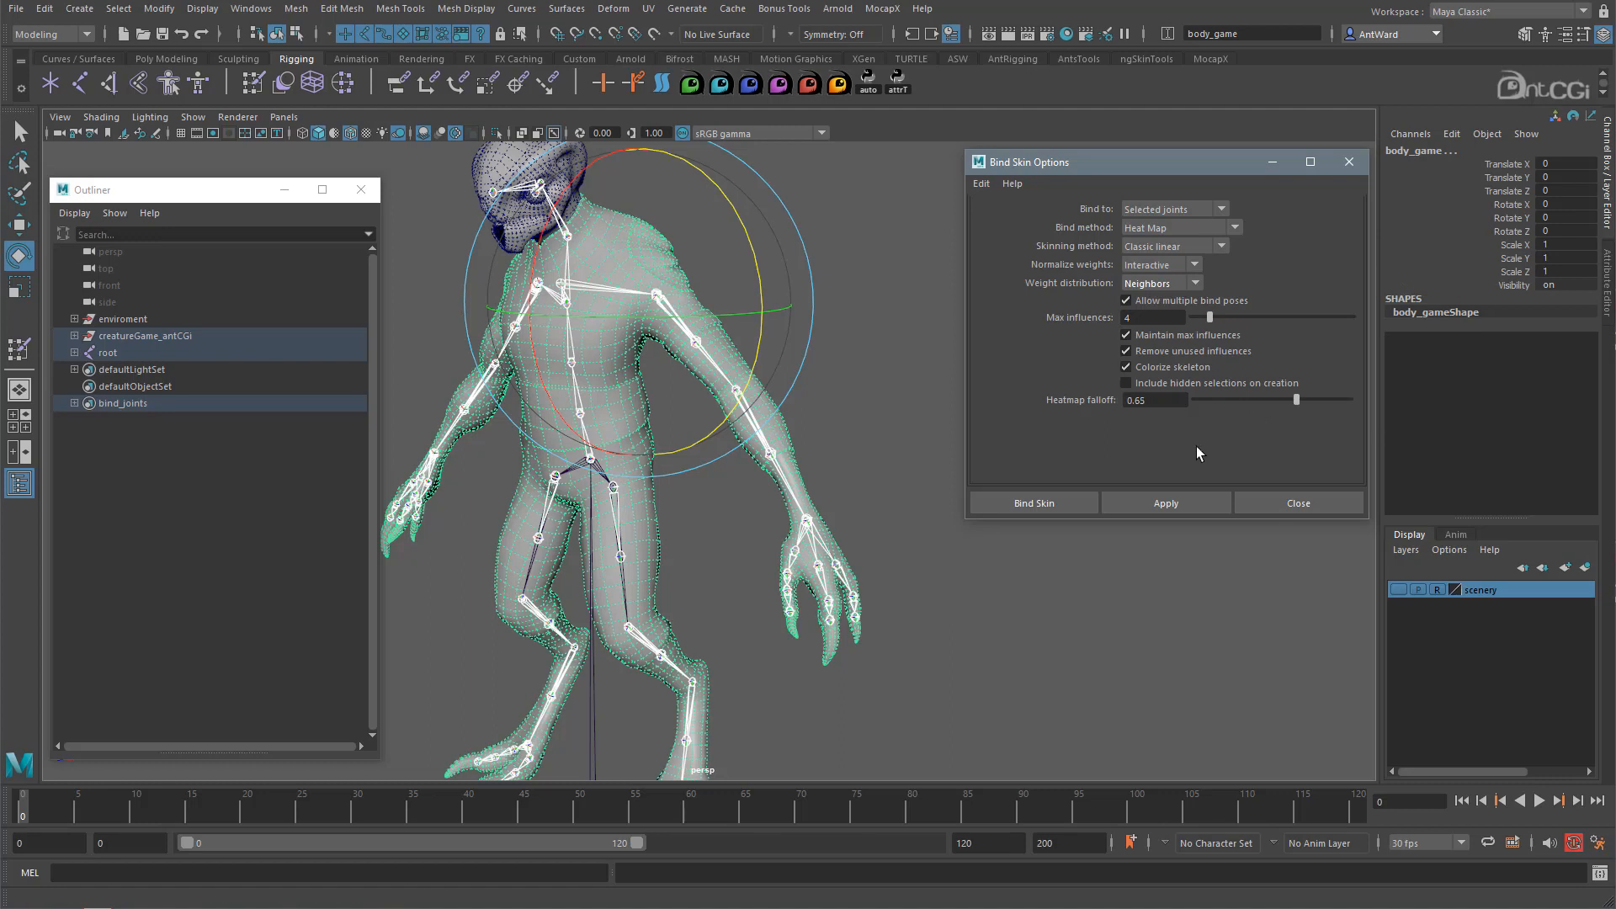
# Add the head mesh to the selection, bind the selected meshes to the joints, and close the bind options
pyautogui.keyDown('alt'); pyautogui.moveTo(826, 422); pyautogui.dragTo(823, 435); pyautogui.keyUp('alt')
pyautogui.keyDown('alt'); pyautogui.moveTo(674, 283); pyautogui.dragTo(707, 368); pyautogui.keyUp('alt')
pyautogui.click(562, 257)
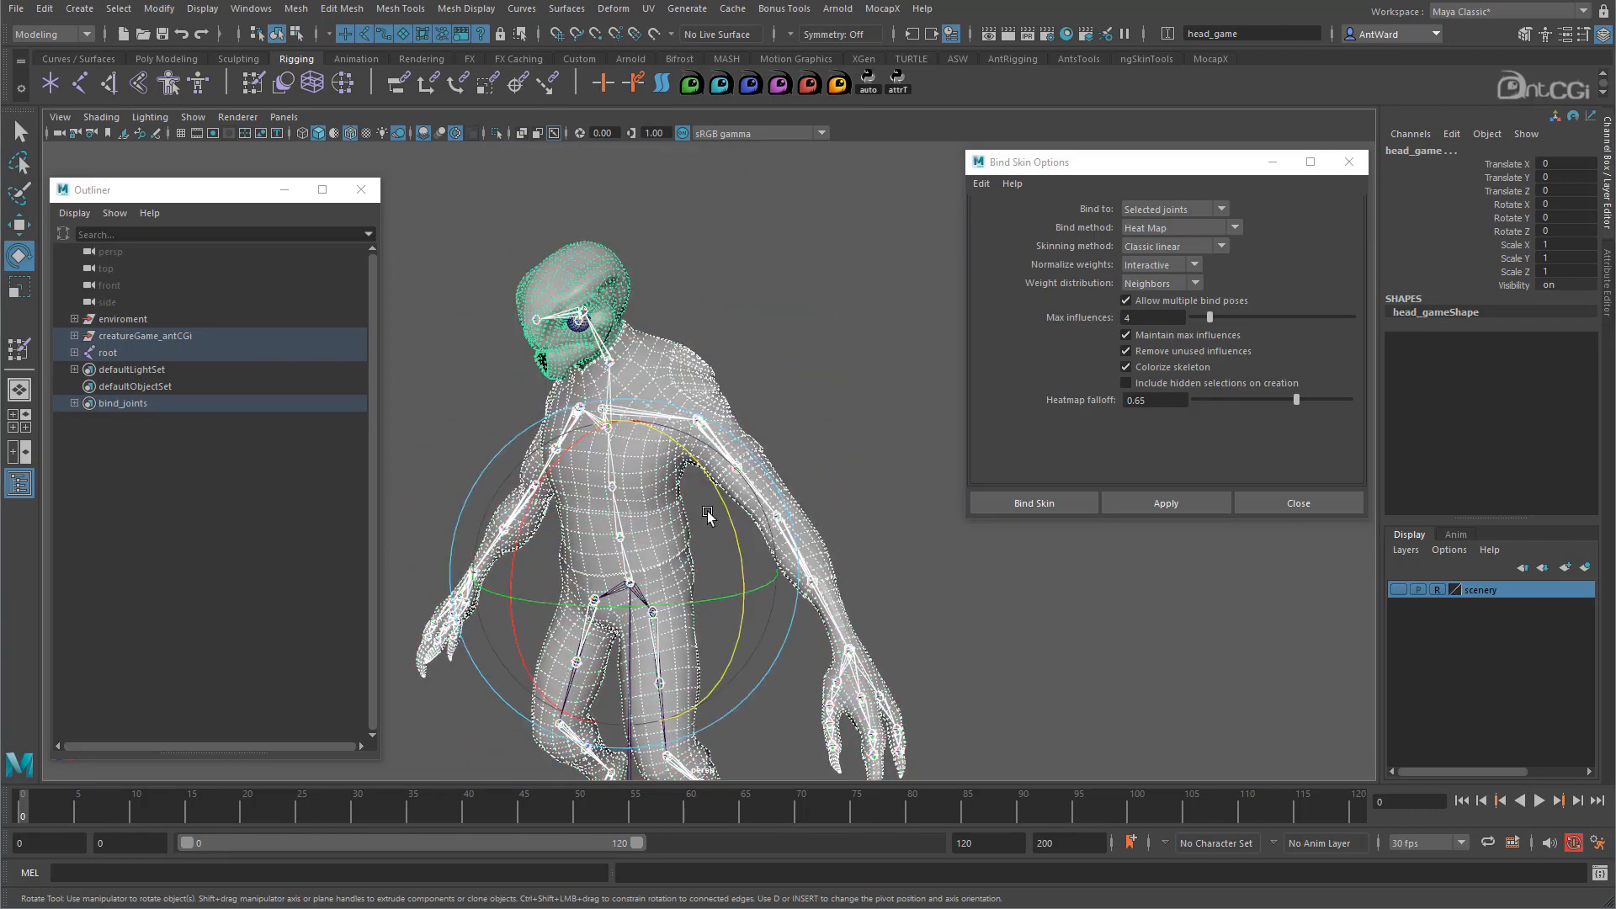
pyautogui.click(1174, 508)
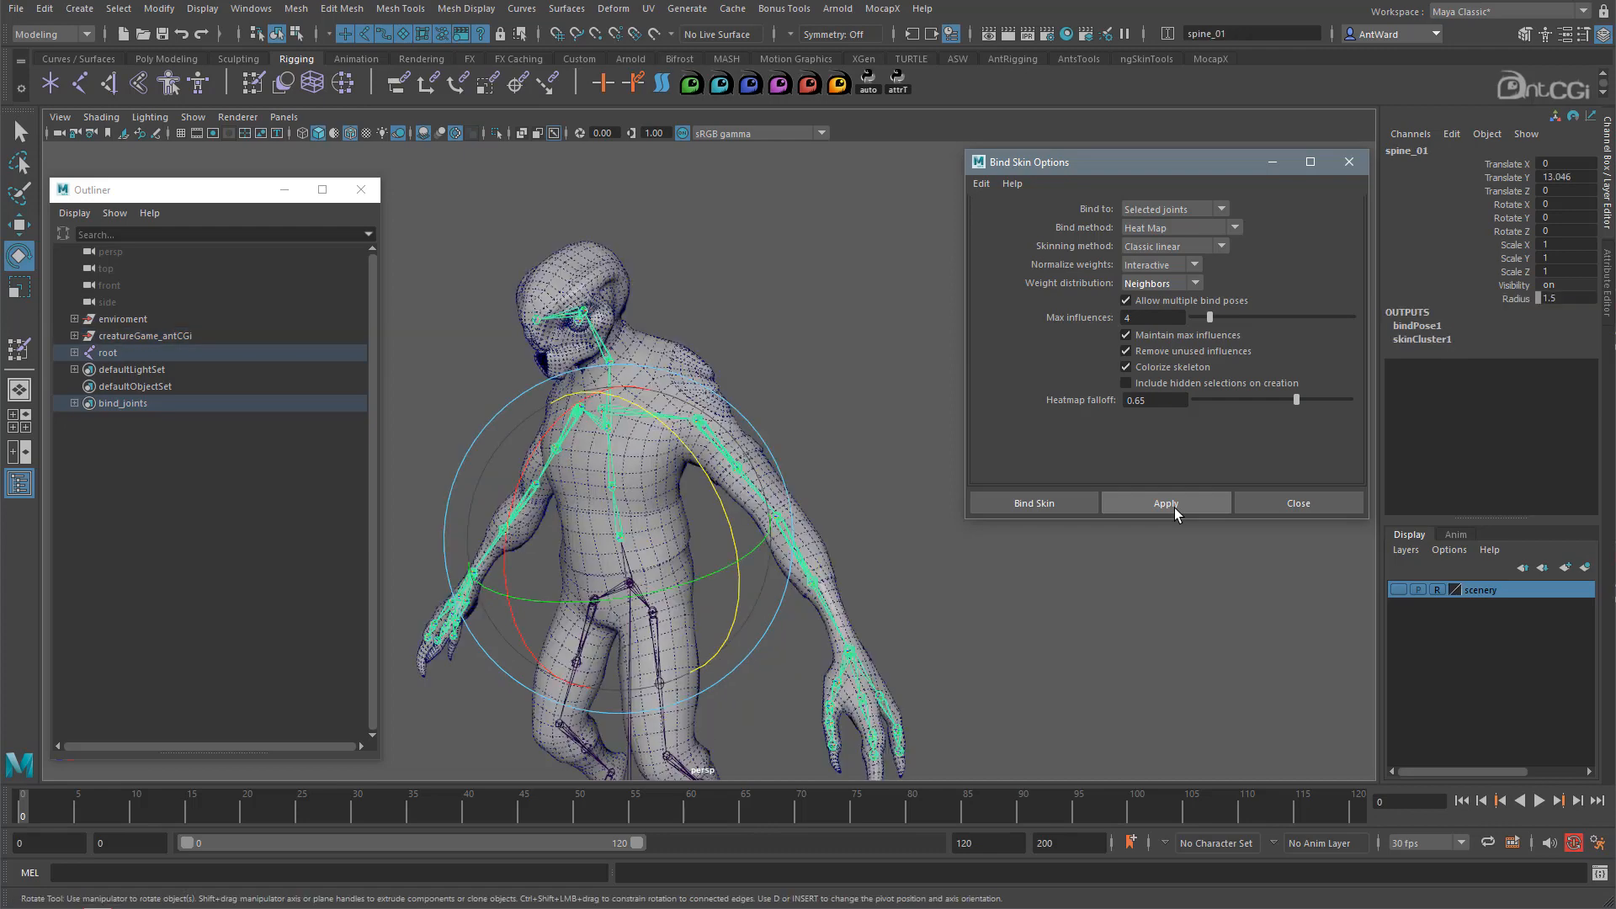
pyautogui.click(1304, 505)
# Rotate upperarm_l to about 35 degrees in Z to test the left shoulder, and undo the rotations
pyautogui.keyDown('alt'); pyautogui.moveTo(866, 494); pyautogui.dragTo(858, 479); pyautogui.keyUp('alt')
pyautogui.keyDown('alt'); pyautogui.moveTo(858, 479); pyautogui.dragTo(984, 483, button='right'); pyautogui.keyUp('alt')
pyautogui.click(905, 447)
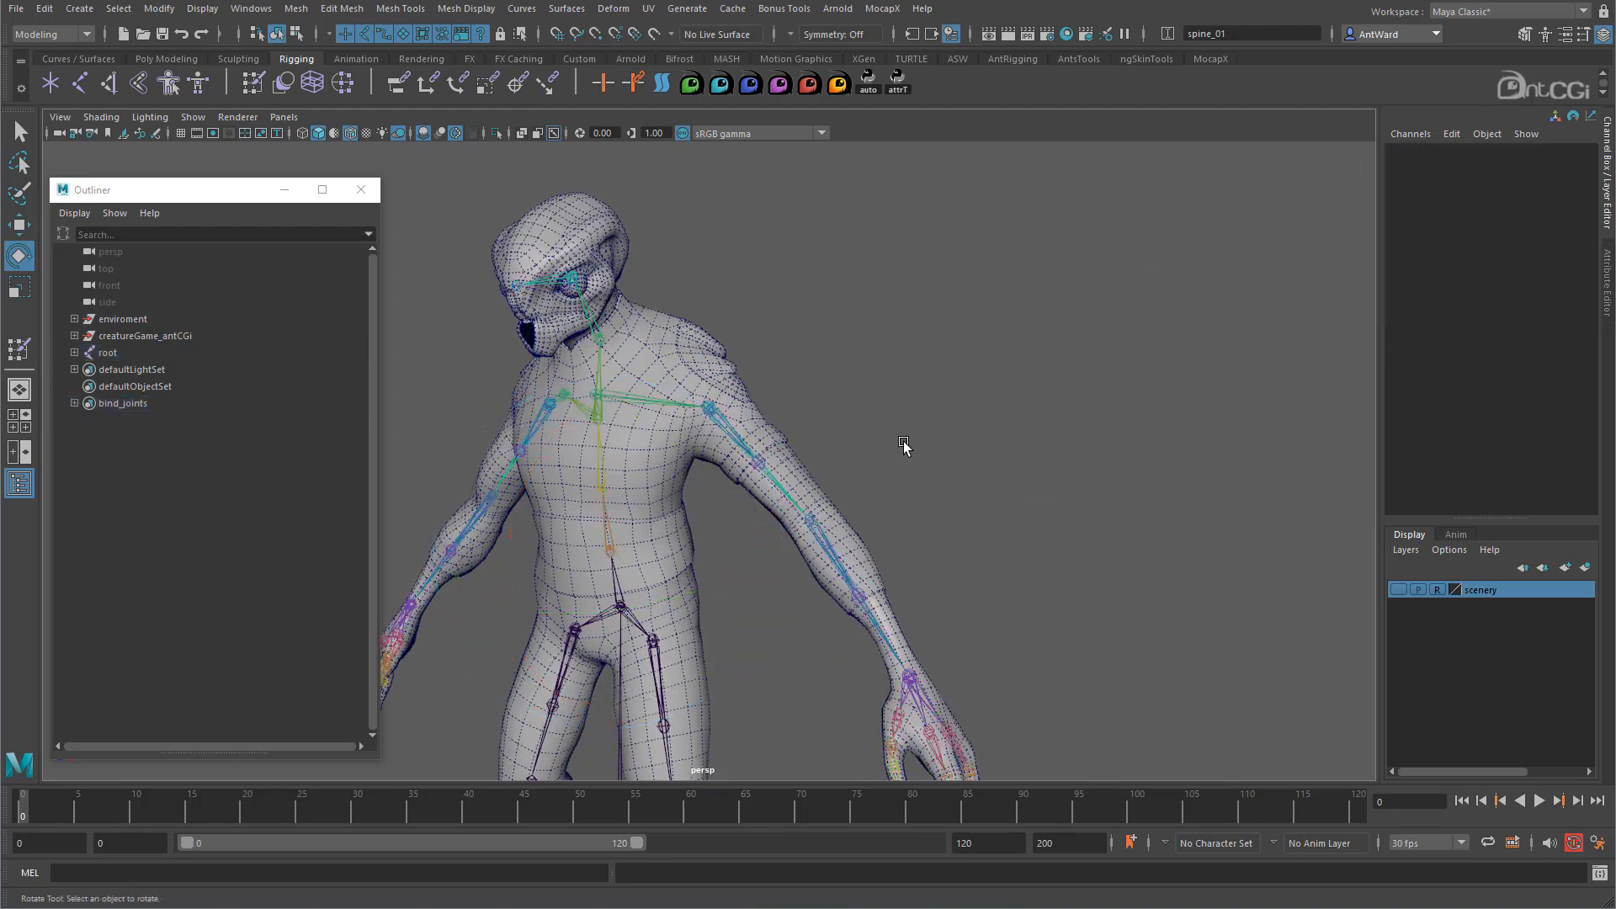
pyautogui.click(786, 494)
pyautogui.moveTo(837, 476); pyautogui.dragTo(830, 415)
pyautogui.keyDown('alt'); pyautogui.moveTo(829, 416); pyautogui.dragTo(772, 580, button='right'); pyautogui.keyUp('alt')
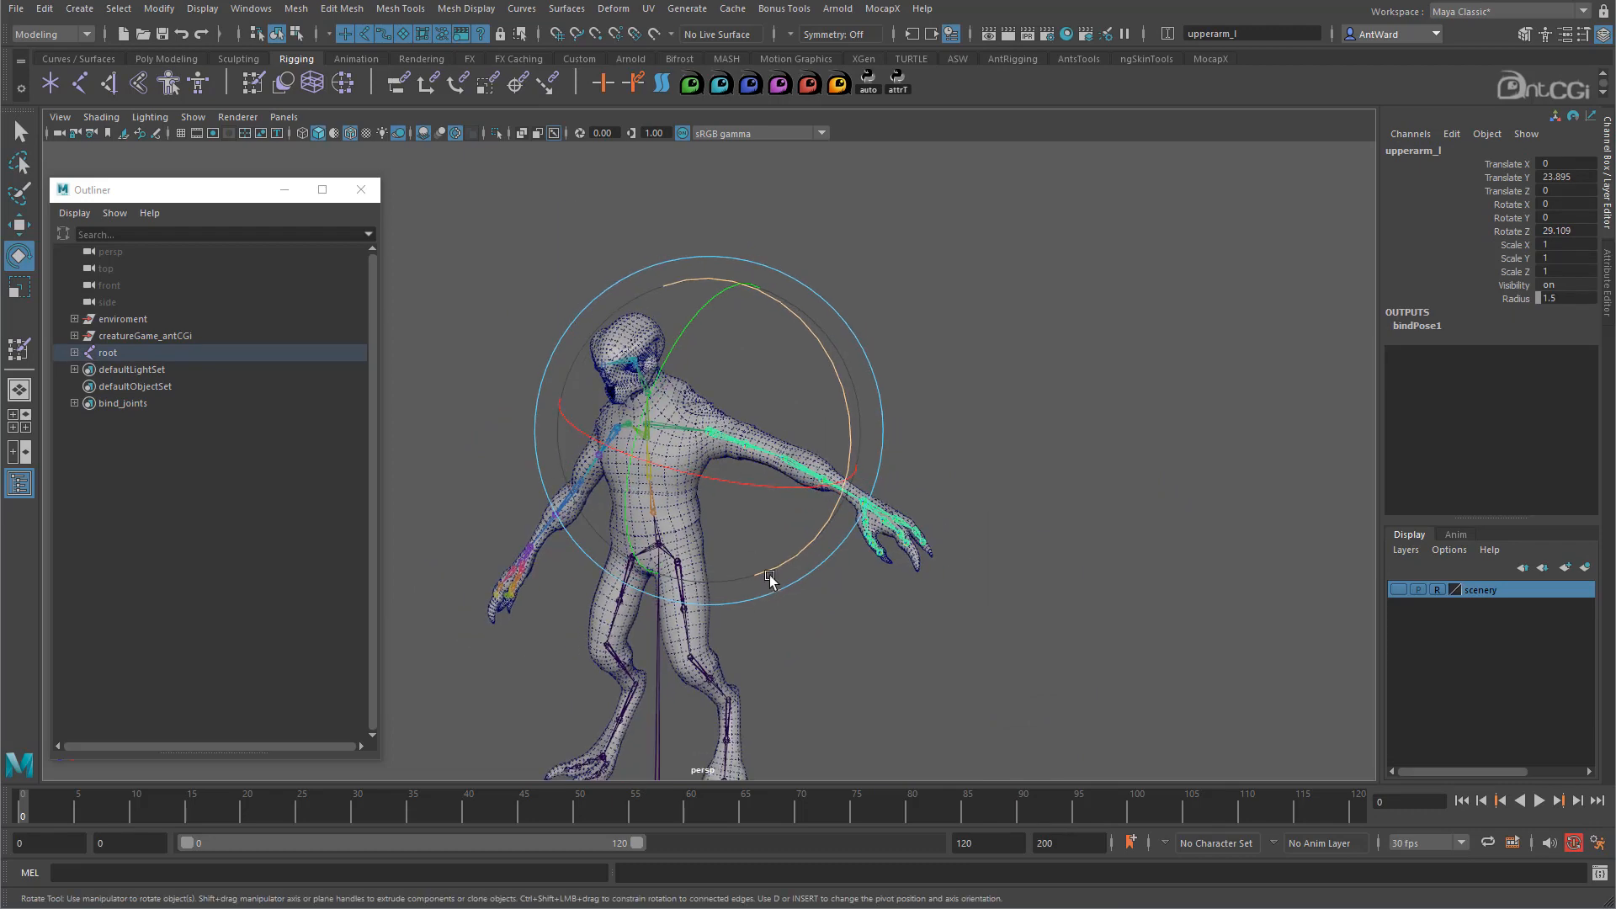
pyautogui.moveTo(835, 516); pyautogui.dragTo(854, 452)
pyautogui.hotkey('ctrl', 'z')
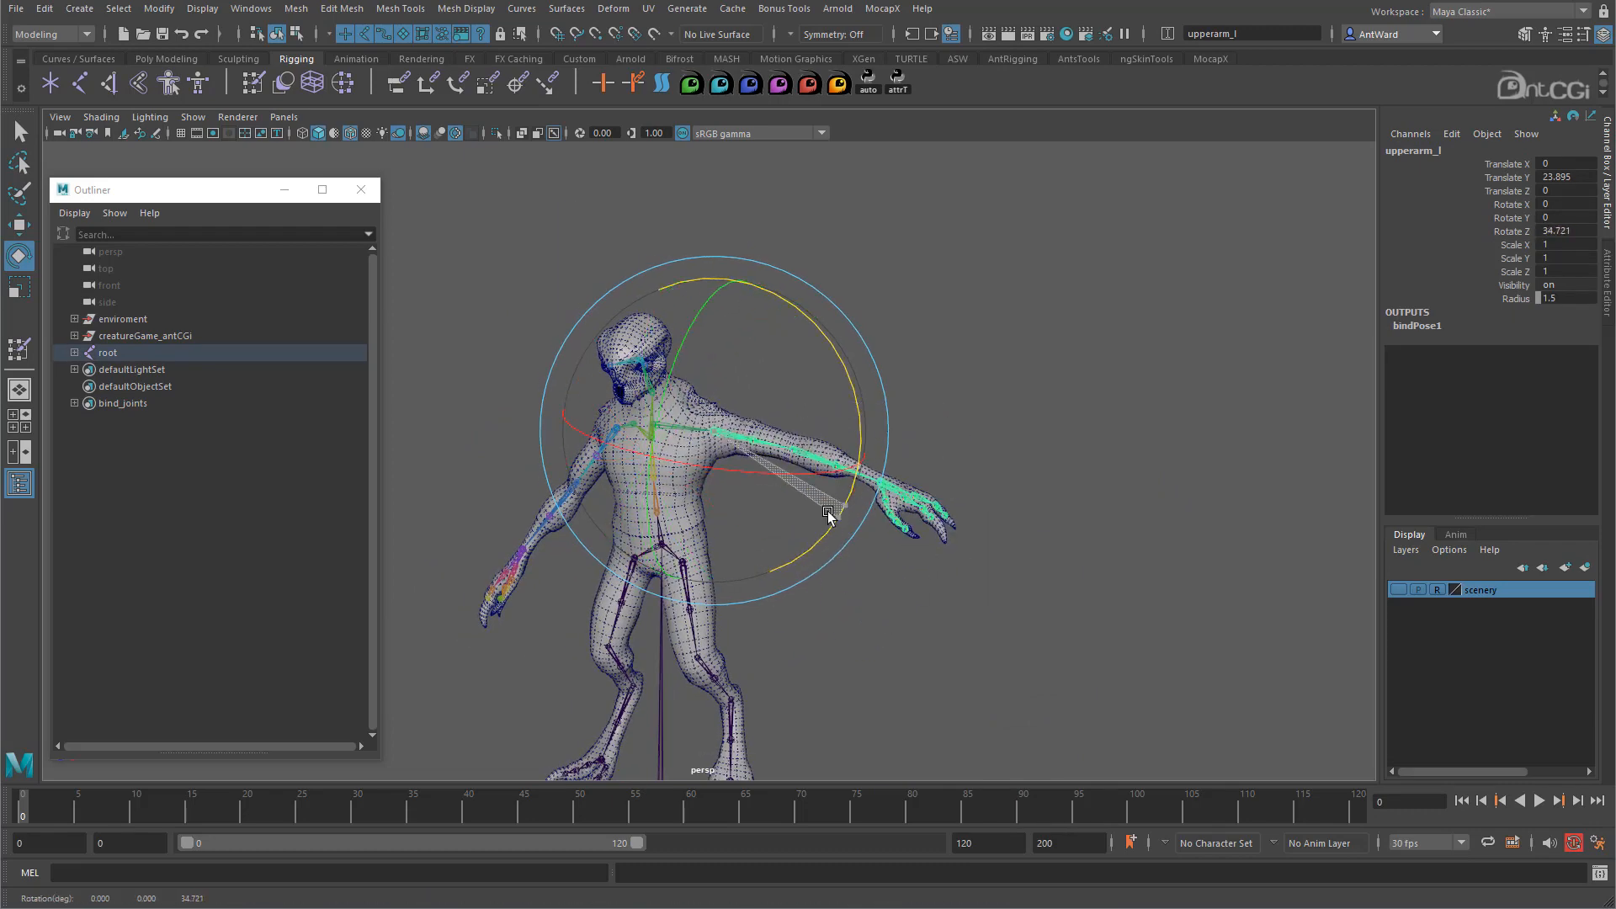
pyautogui.hotkey('ctrl', 'z')
# Rotate the pelvis joint freely in several directions to test the torso and head deformation, and undo the rotations
pyautogui.keyDown('alt'); pyautogui.moveTo(653, 553); pyautogui.dragTo(785, 554, button='right'); pyautogui.keyUp('alt')
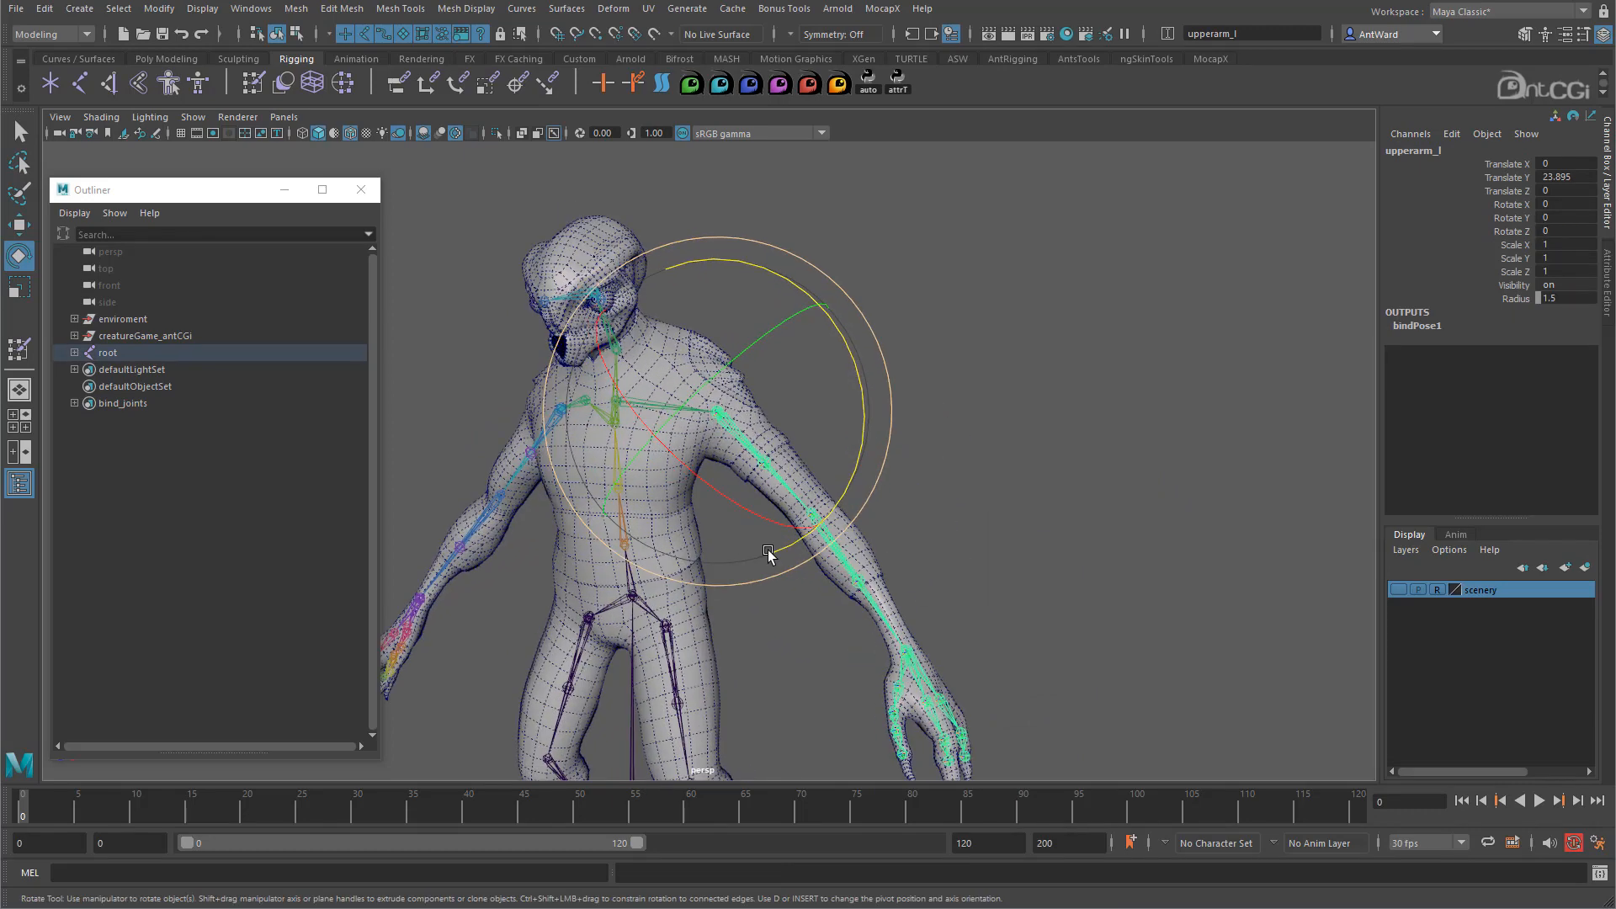
pyautogui.keyDown('alt'); pyautogui.moveTo(785, 554); pyautogui.dragTo(910, 486, button='middle'); pyautogui.keyUp('alt')
pyautogui.click(1146, 497)
pyautogui.click(747, 503)
pyautogui.moveTo(747, 503); pyautogui.dragTo(748, 313)
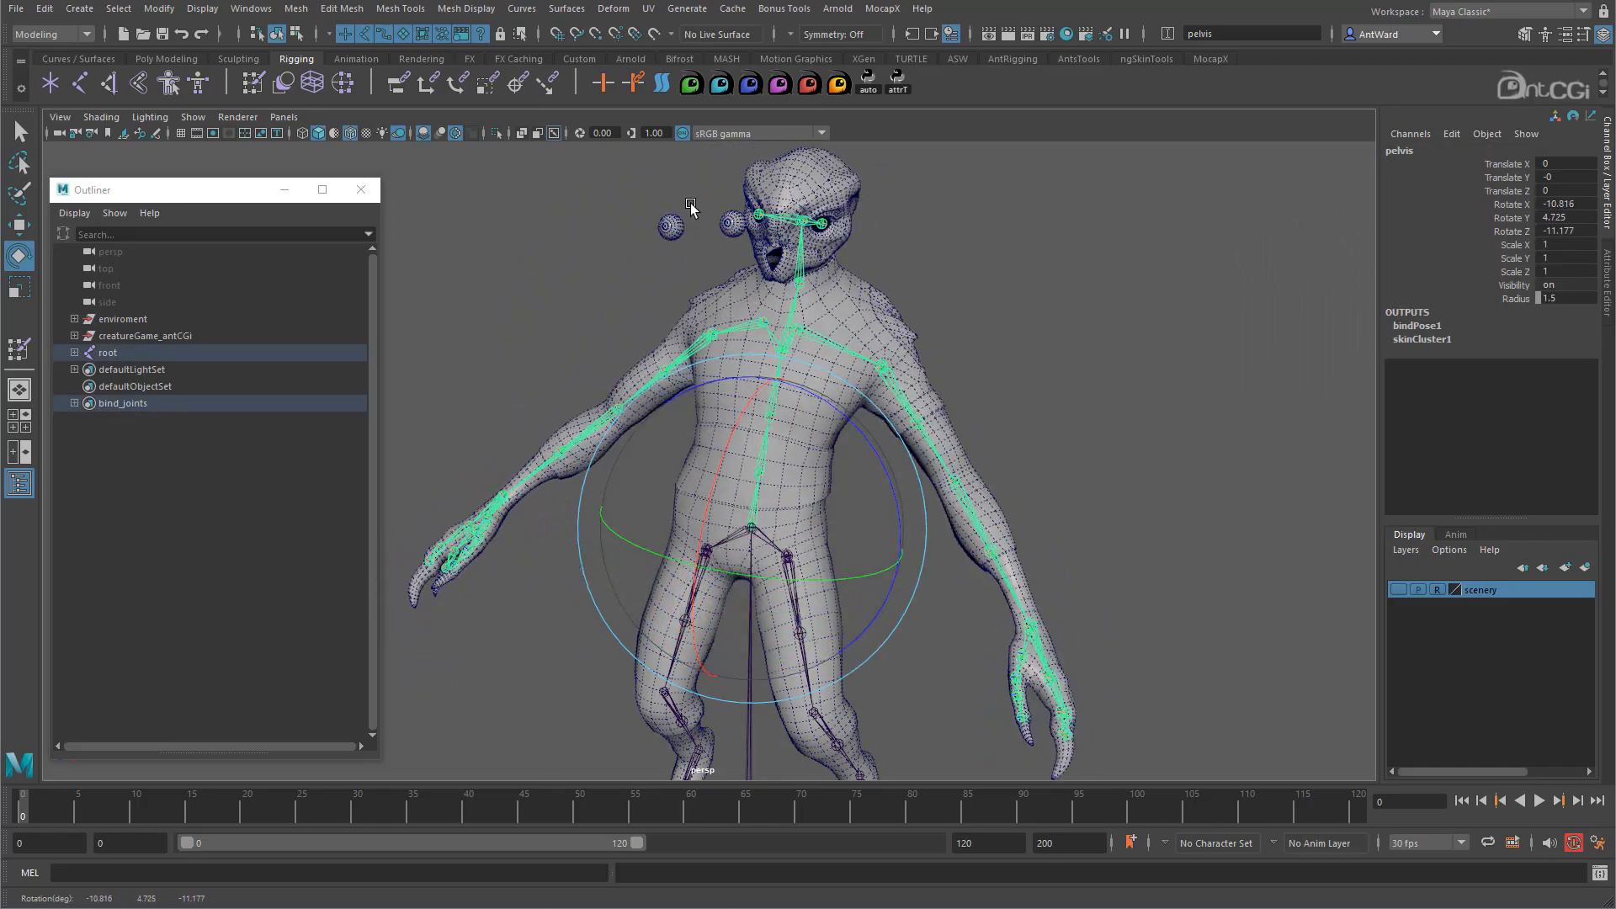
pyautogui.moveTo(660, 368); pyautogui.dragTo(759, 496)
pyautogui.hotkey('ctrl', 'z')
pyautogui.hotkey('ctrl', 'z')
pyautogui.hotkey('ctrl', 'z')
pyautogui.hotkey('ctrl', 'z')
pyautogui.hotkey('ctrl', 'z')
pyautogui.hotkey('ctrl', 'z')
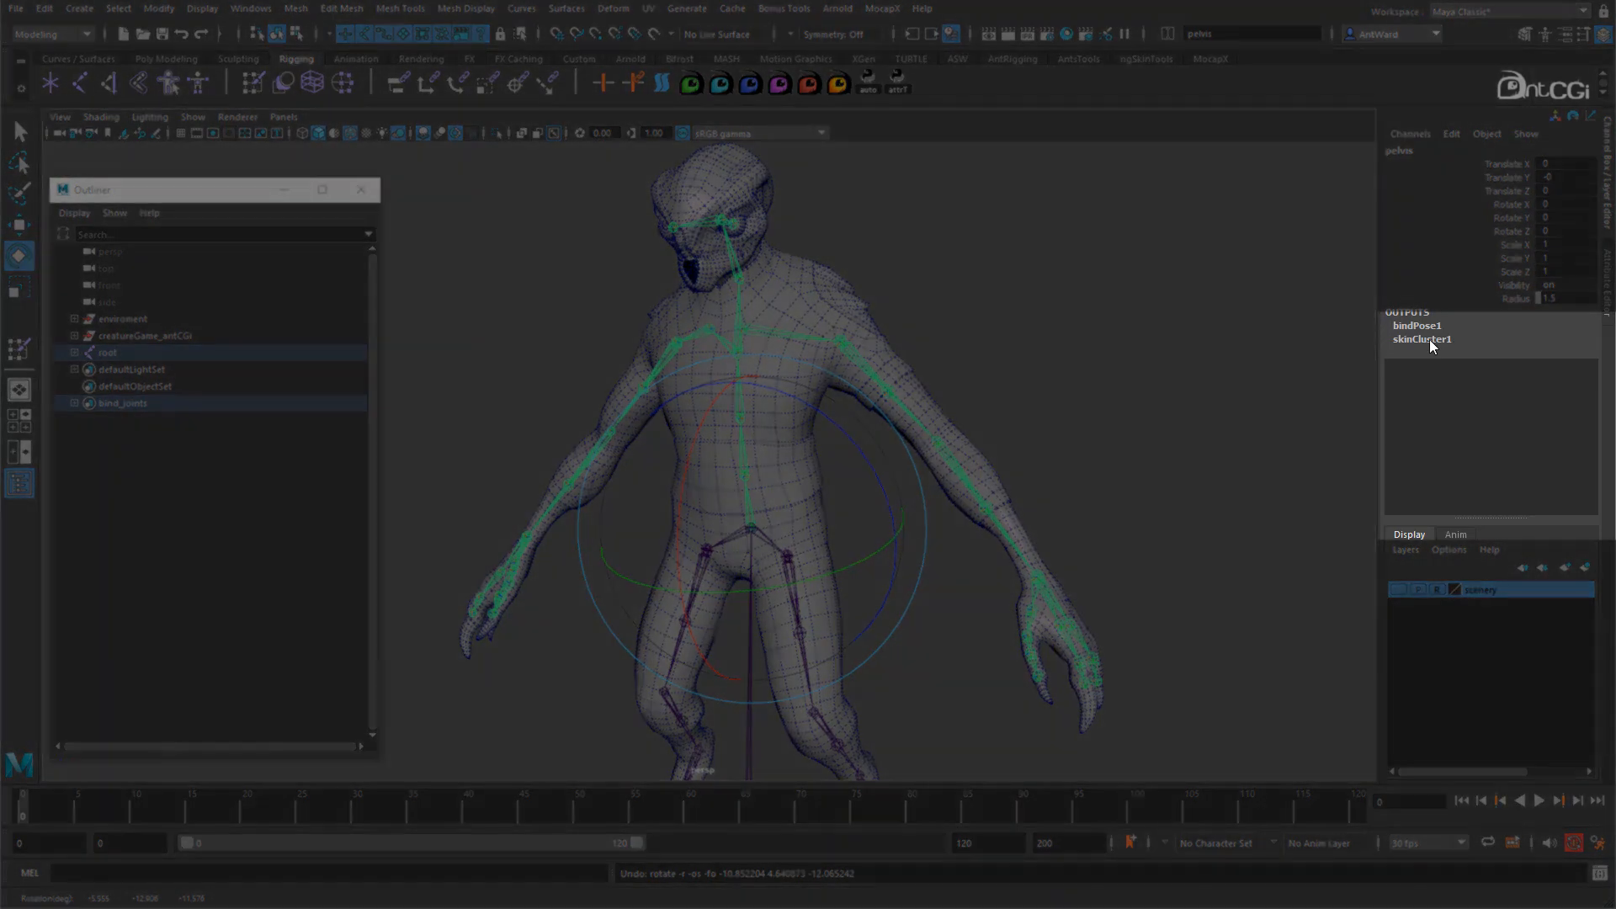
# Examine skinCluster1's attributes, including the skinning method options, the Normalize Weights setting and the Envelope
pyautogui.click(1428, 340)
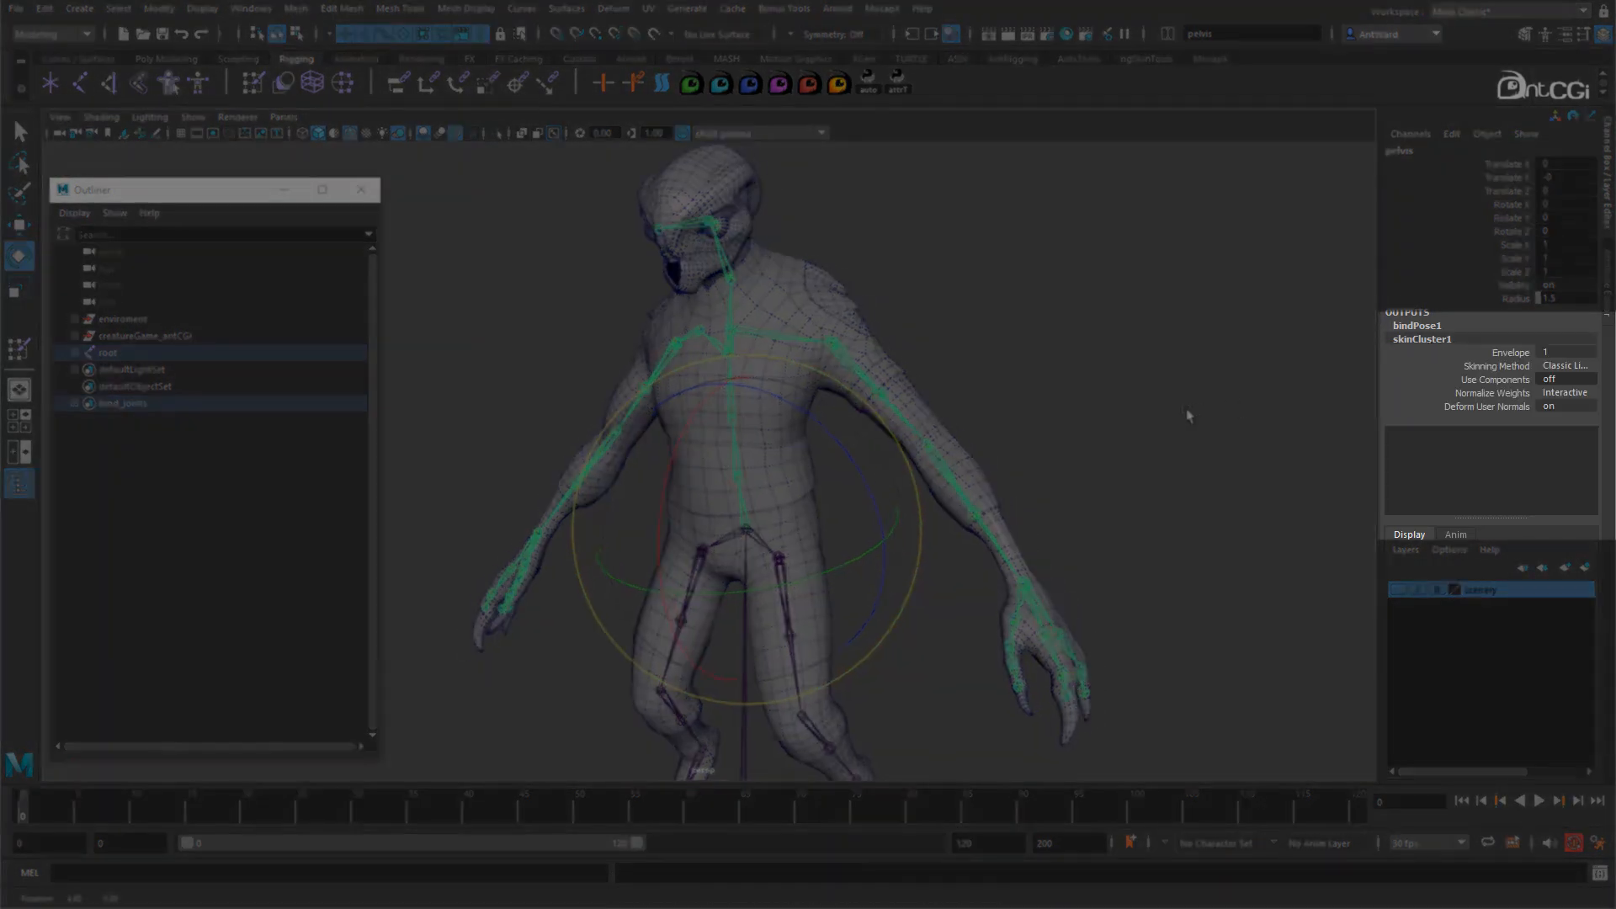
pyautogui.click(1556, 367)
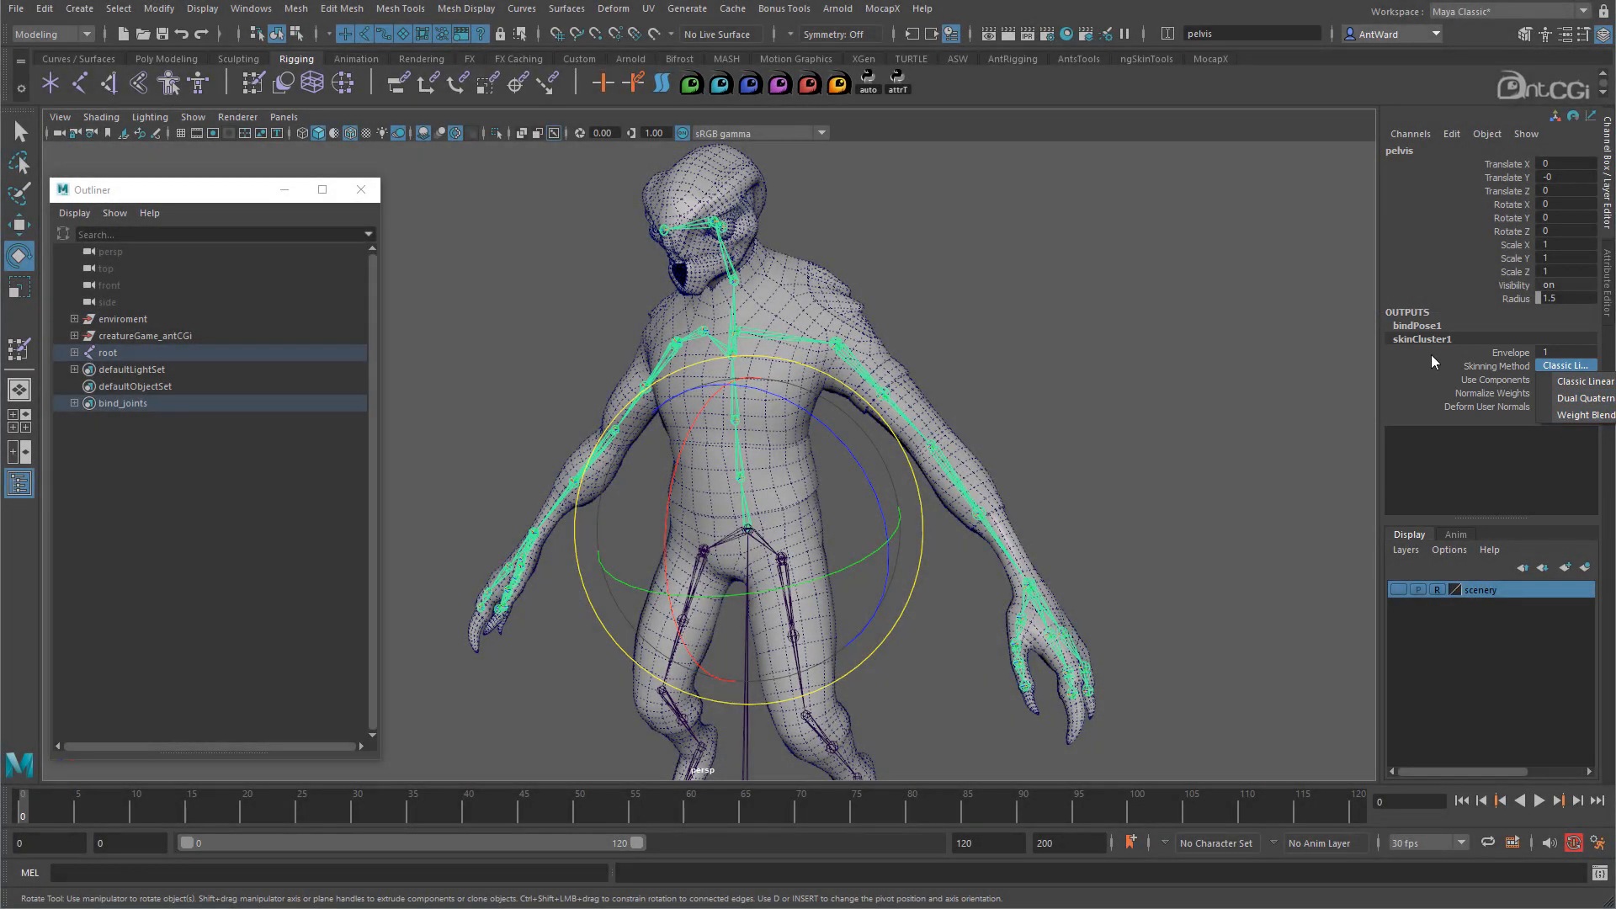
pyautogui.click(1429, 354)
pyautogui.click(1423, 348)
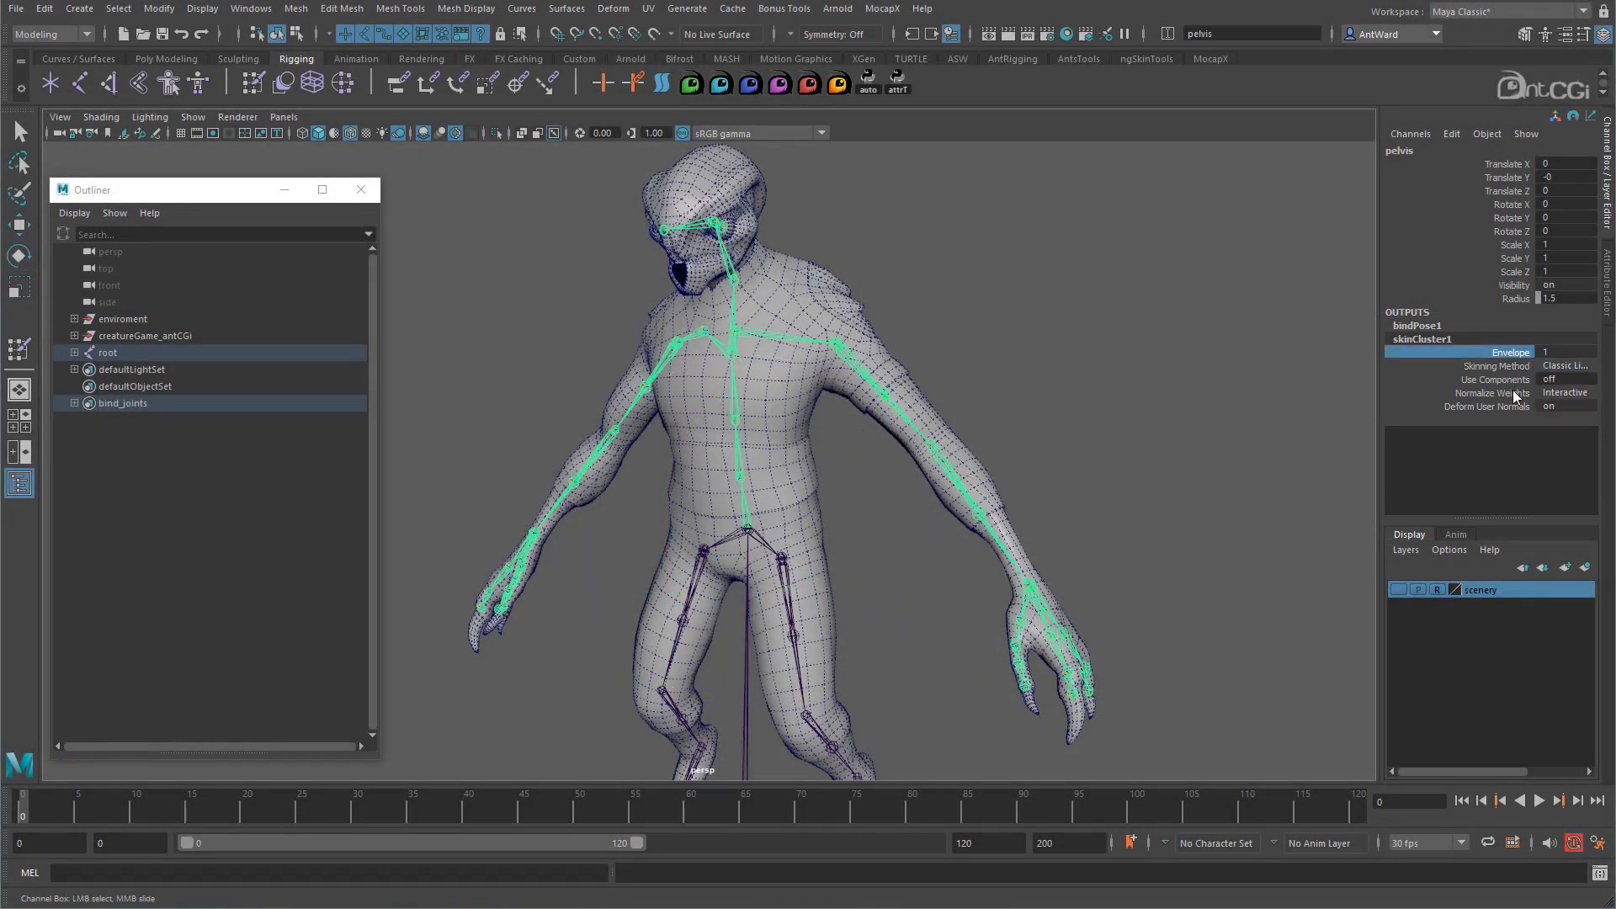
pyautogui.click(1563, 392)
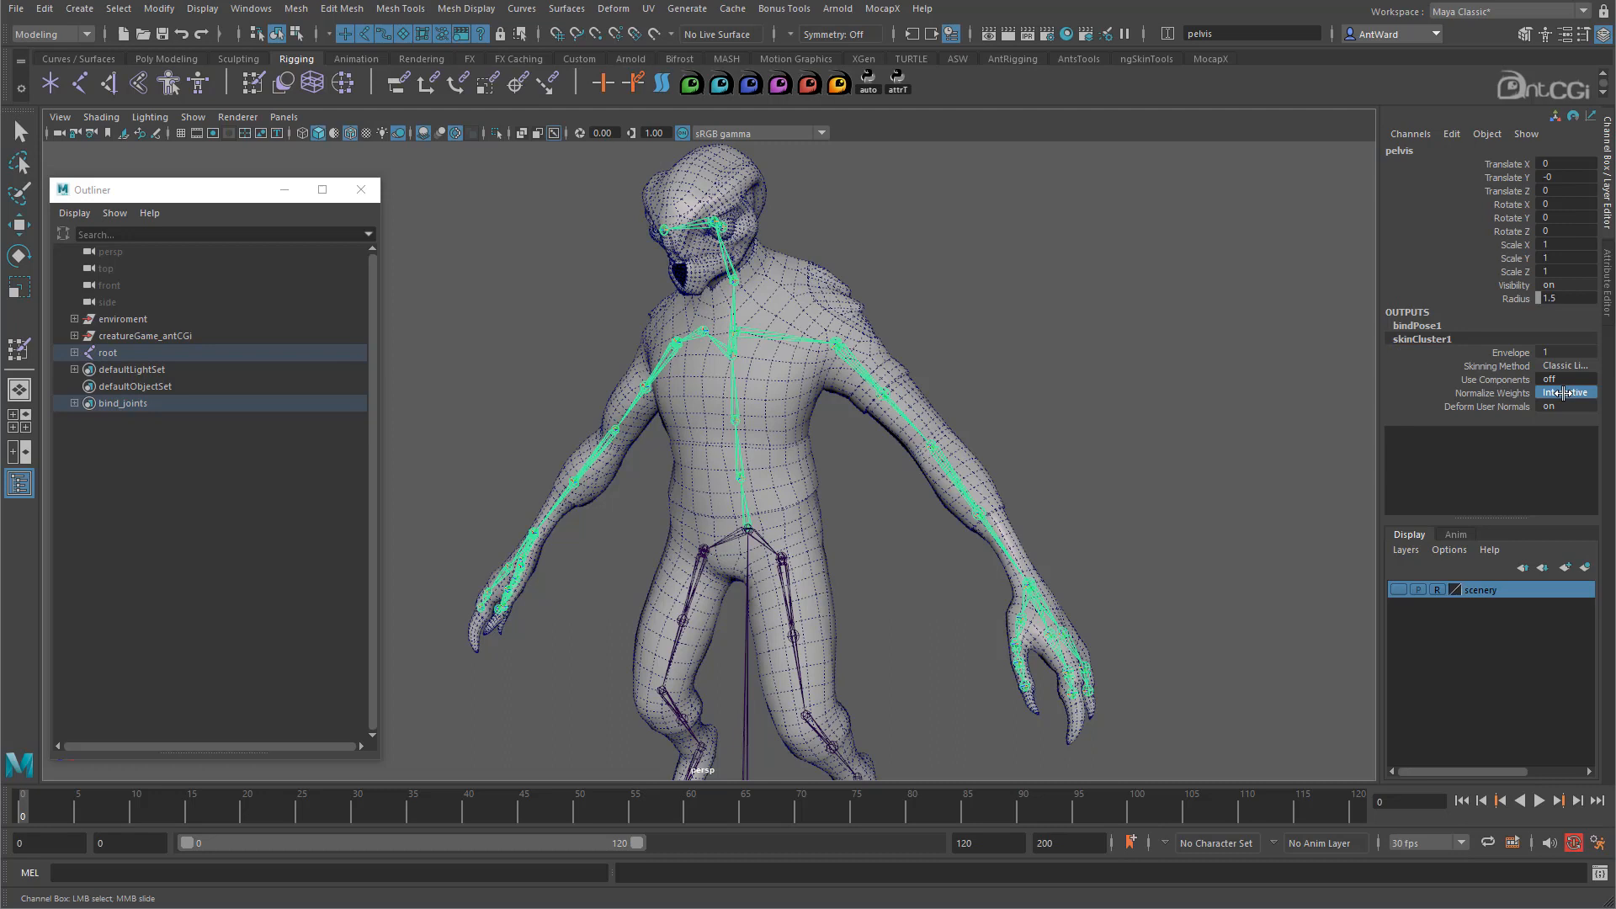
pyautogui.click(1438, 455)
pyautogui.click(1507, 355)
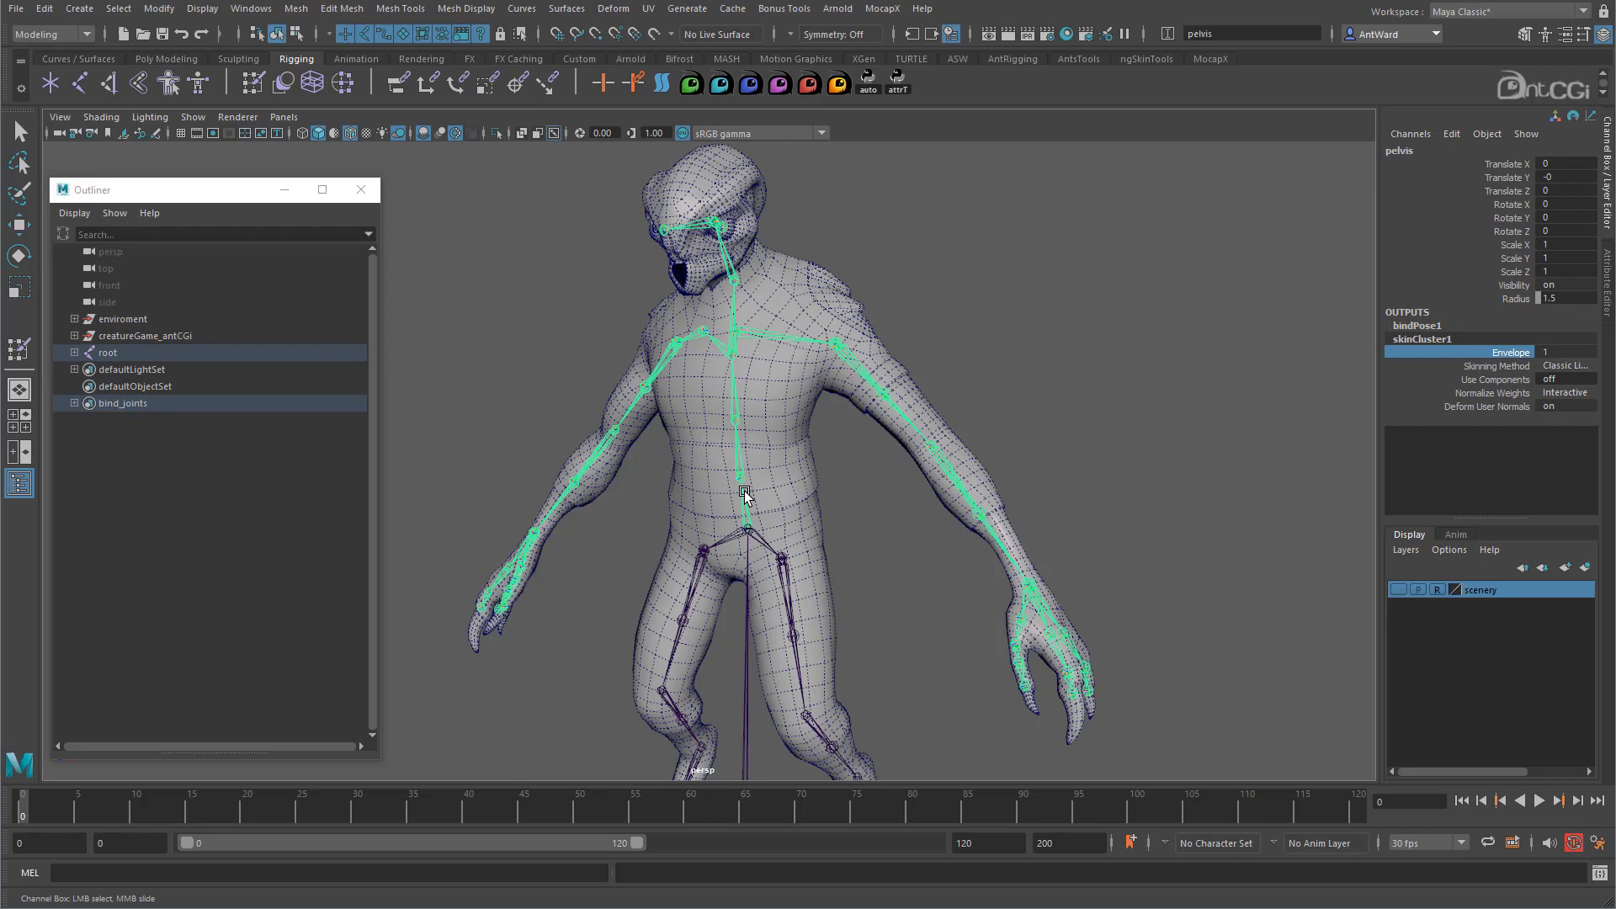
# Rotate the pelvis joint freely to lean and twist the creature's upper body
pyautogui.press('e')
pyautogui.moveTo(779, 505); pyautogui.dragTo(724, 453)
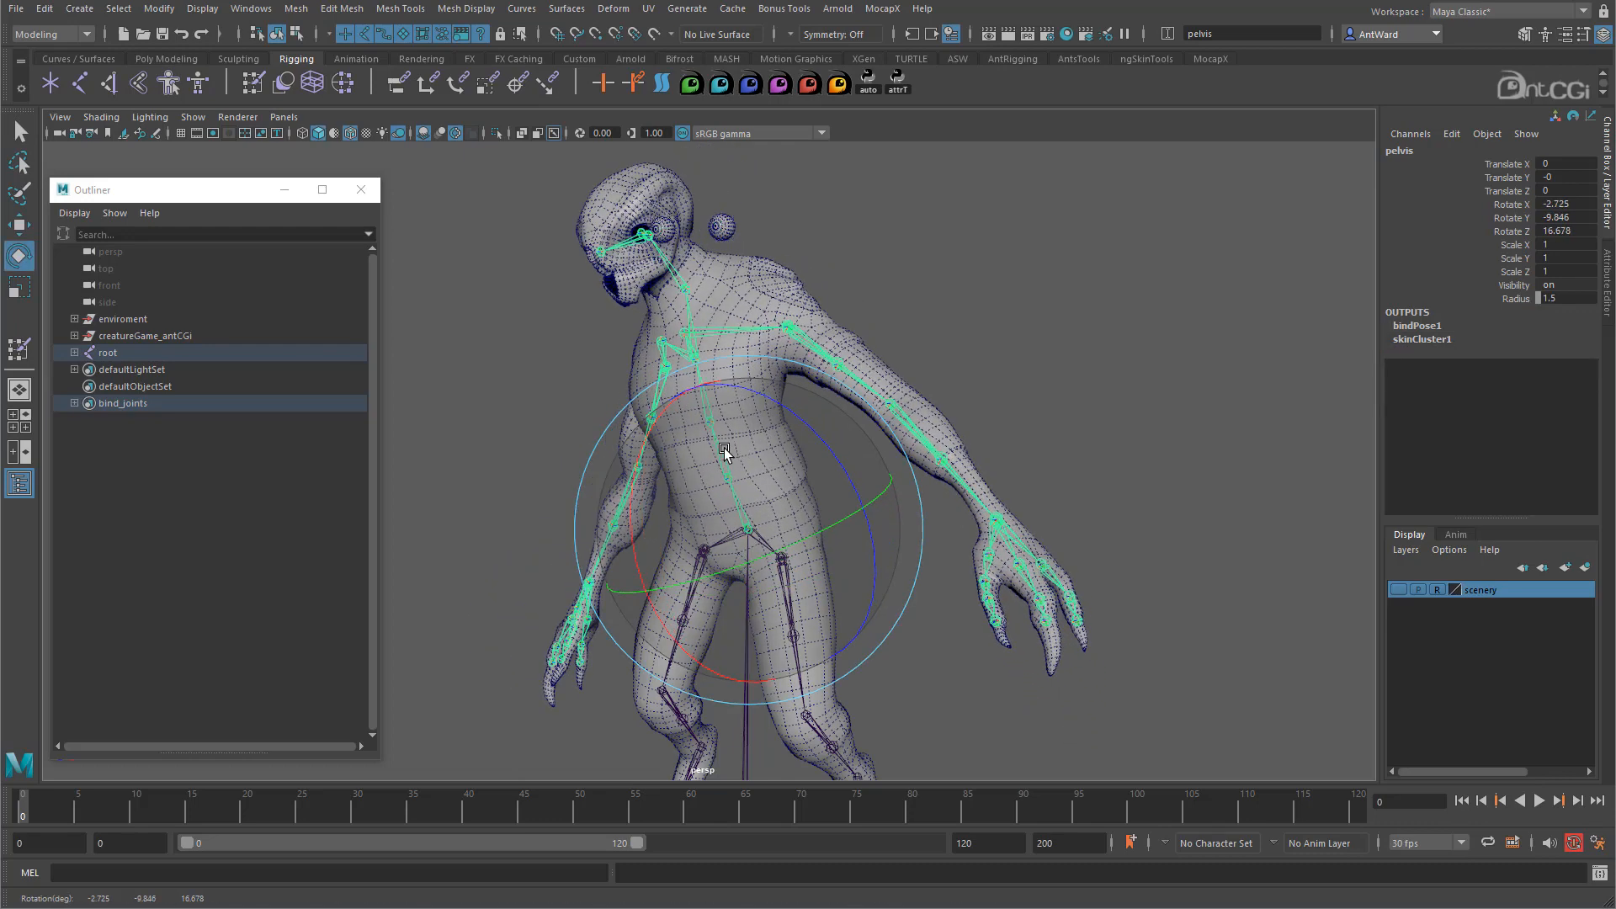
pyautogui.click(1086, 407)
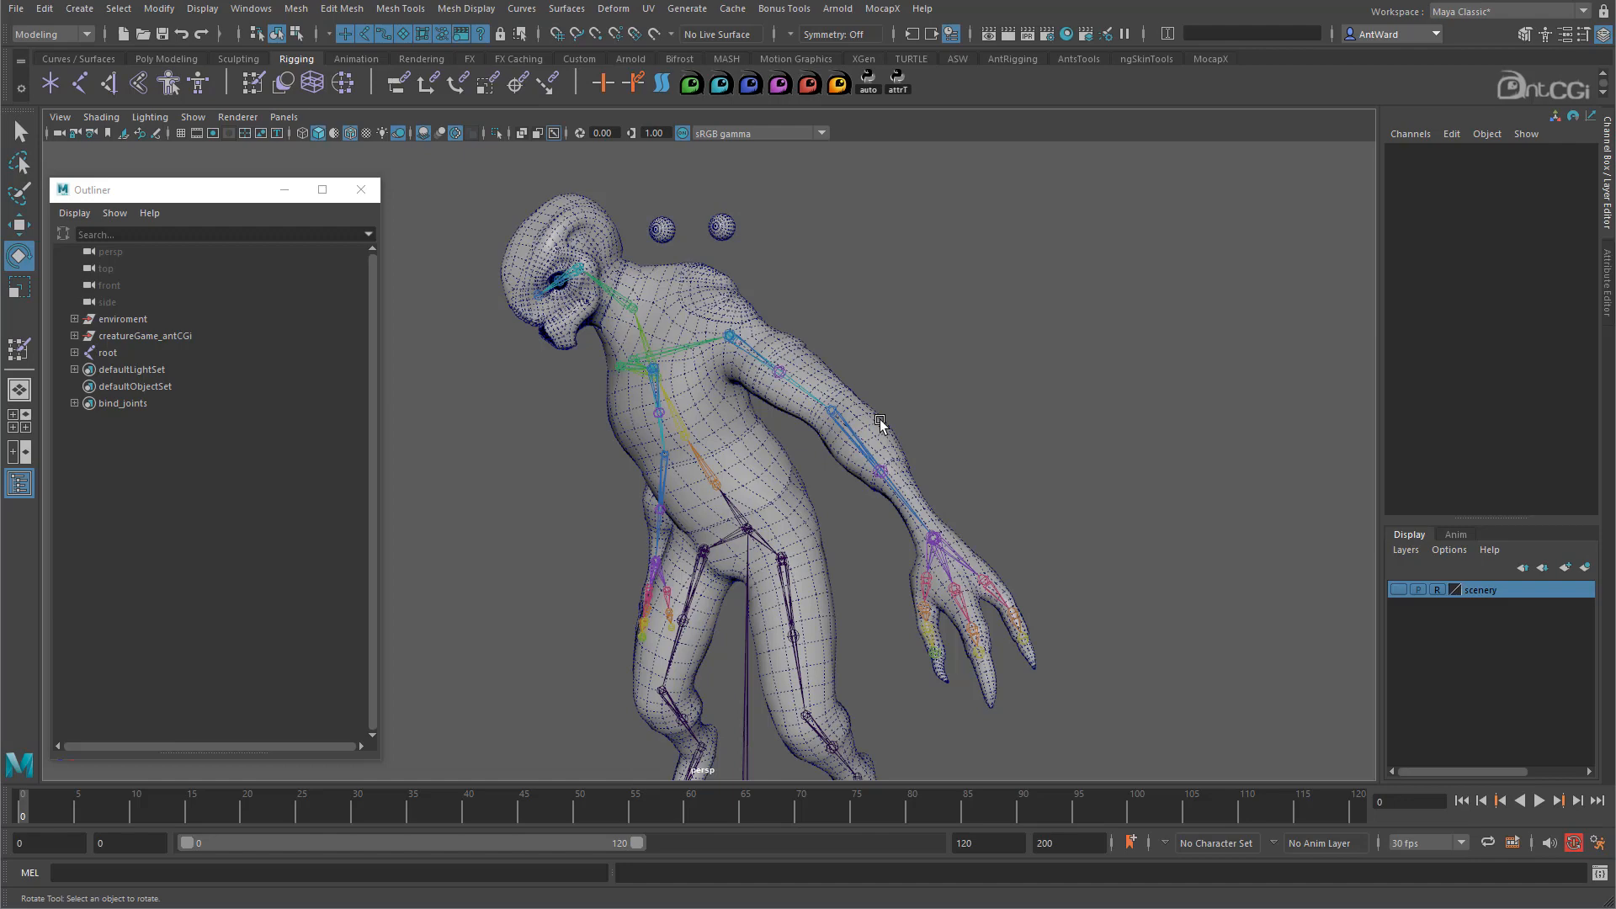
# Lower the Envelope of the body mesh's skinCluster1 to 0, and raise it back to 1
pyautogui.click(881, 423)
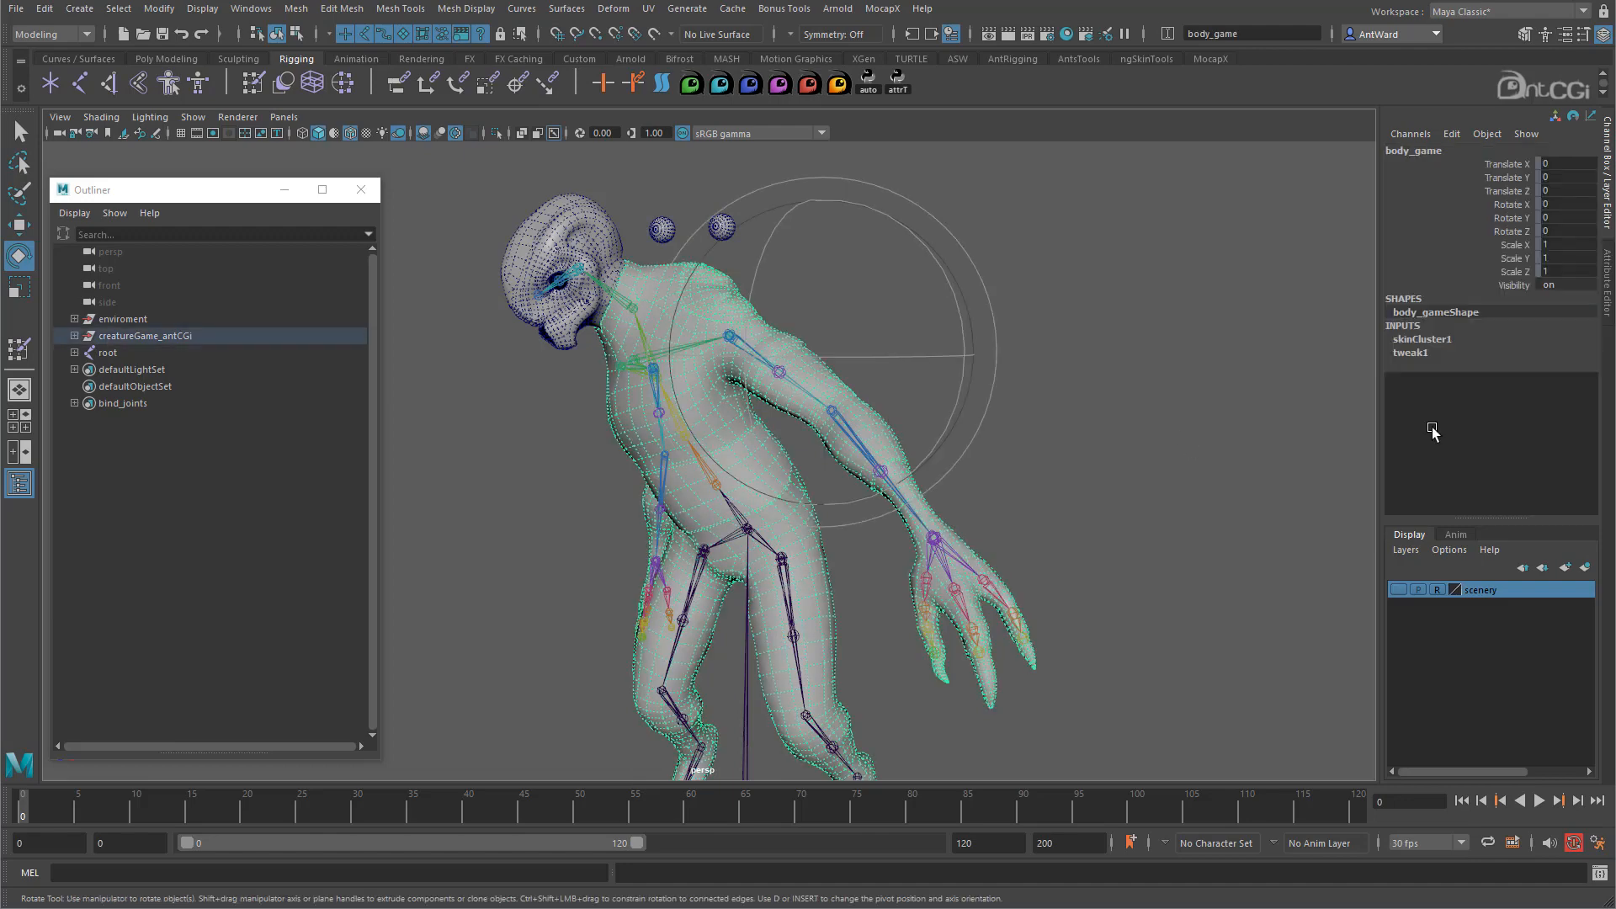
pyautogui.click(1463, 337)
pyautogui.moveTo(1254, 440); pyautogui.dragTo(1229, 447, button='middle')
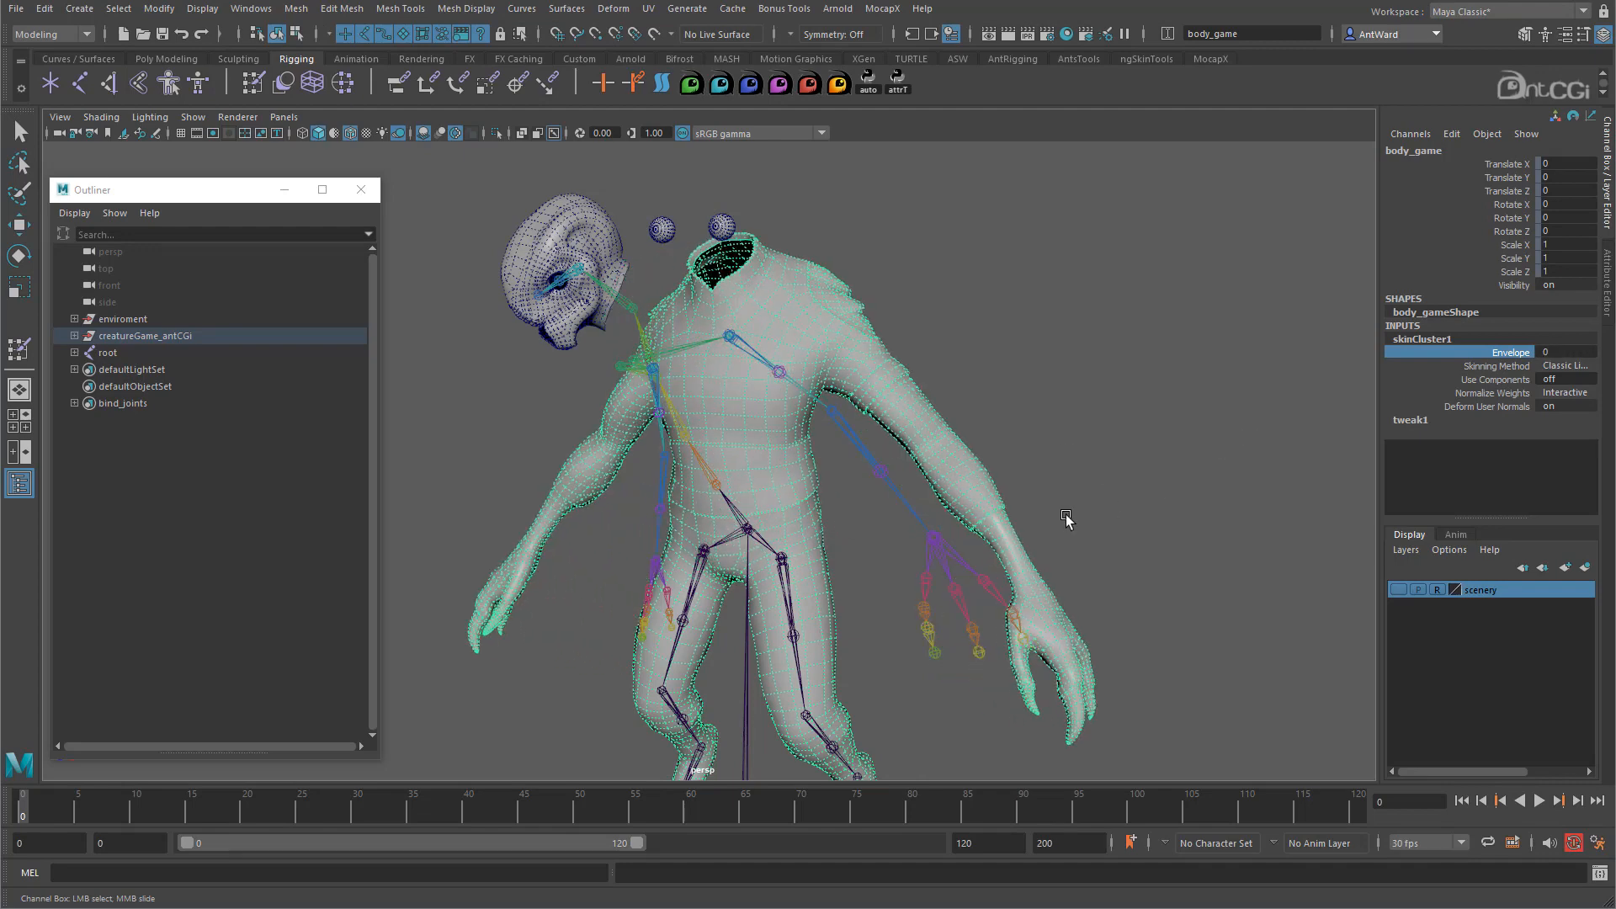
pyautogui.moveTo(1074, 446); pyautogui.dragTo(1128, 446, button='middle')
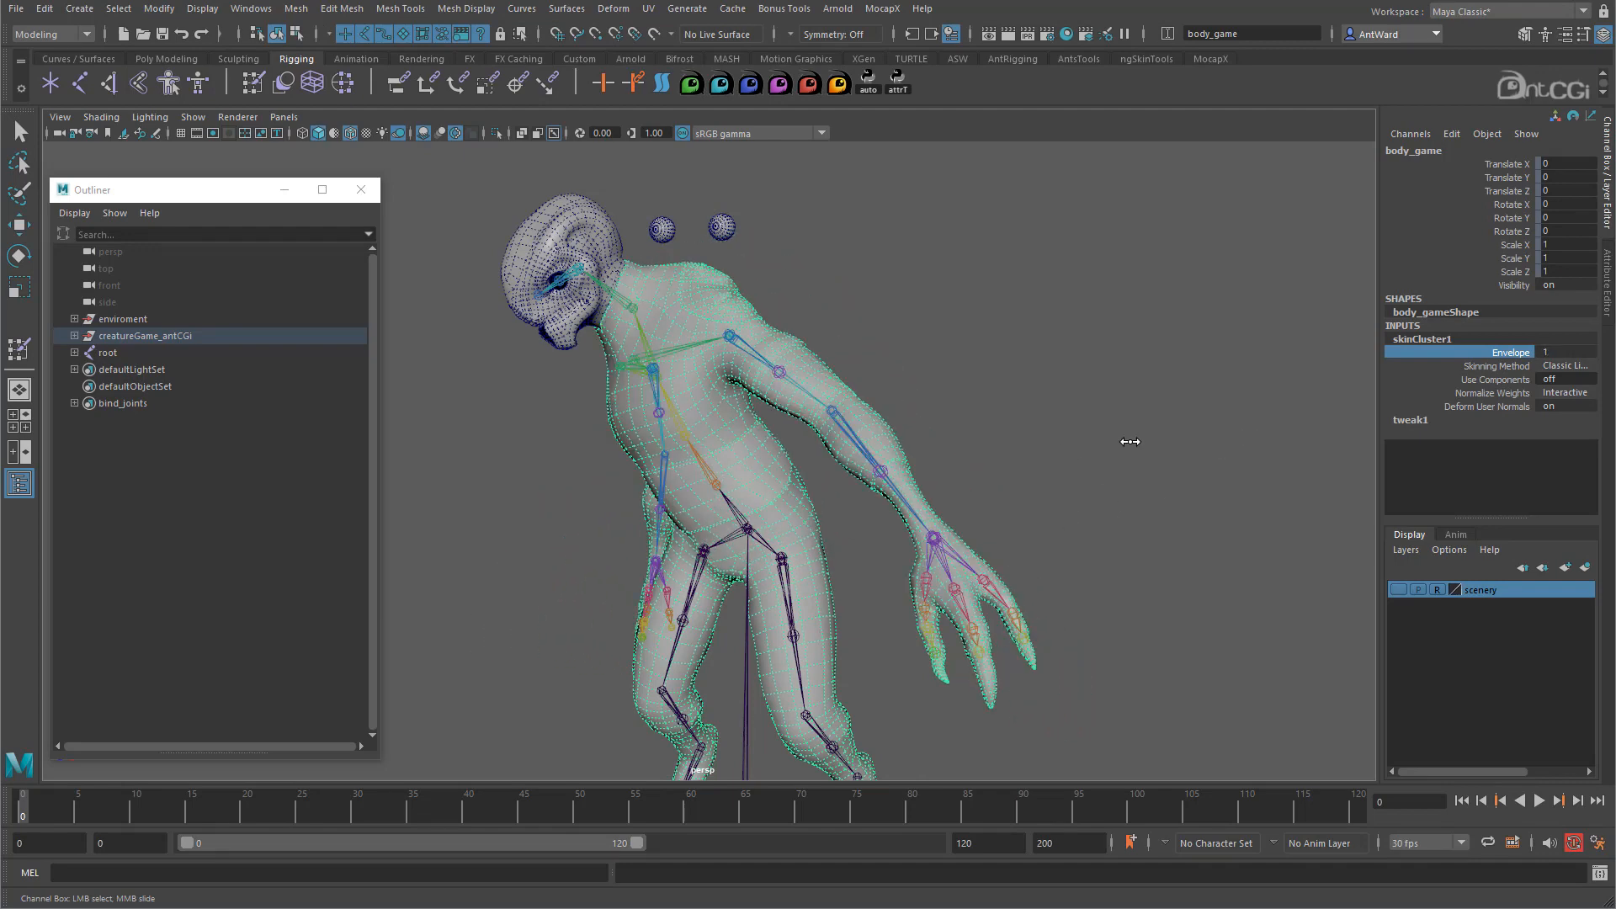
# Return the skeleton to its unrotated bind pose and clear the selection
pyautogui.rightClick(755, 545)
pyautogui.keyDown('alt'); pyautogui.moveTo(758, 543); pyautogui.dragTo(816, 430); pyautogui.keyUp('alt')
pyautogui.click(1109, 360)
pyautogui.press('e')
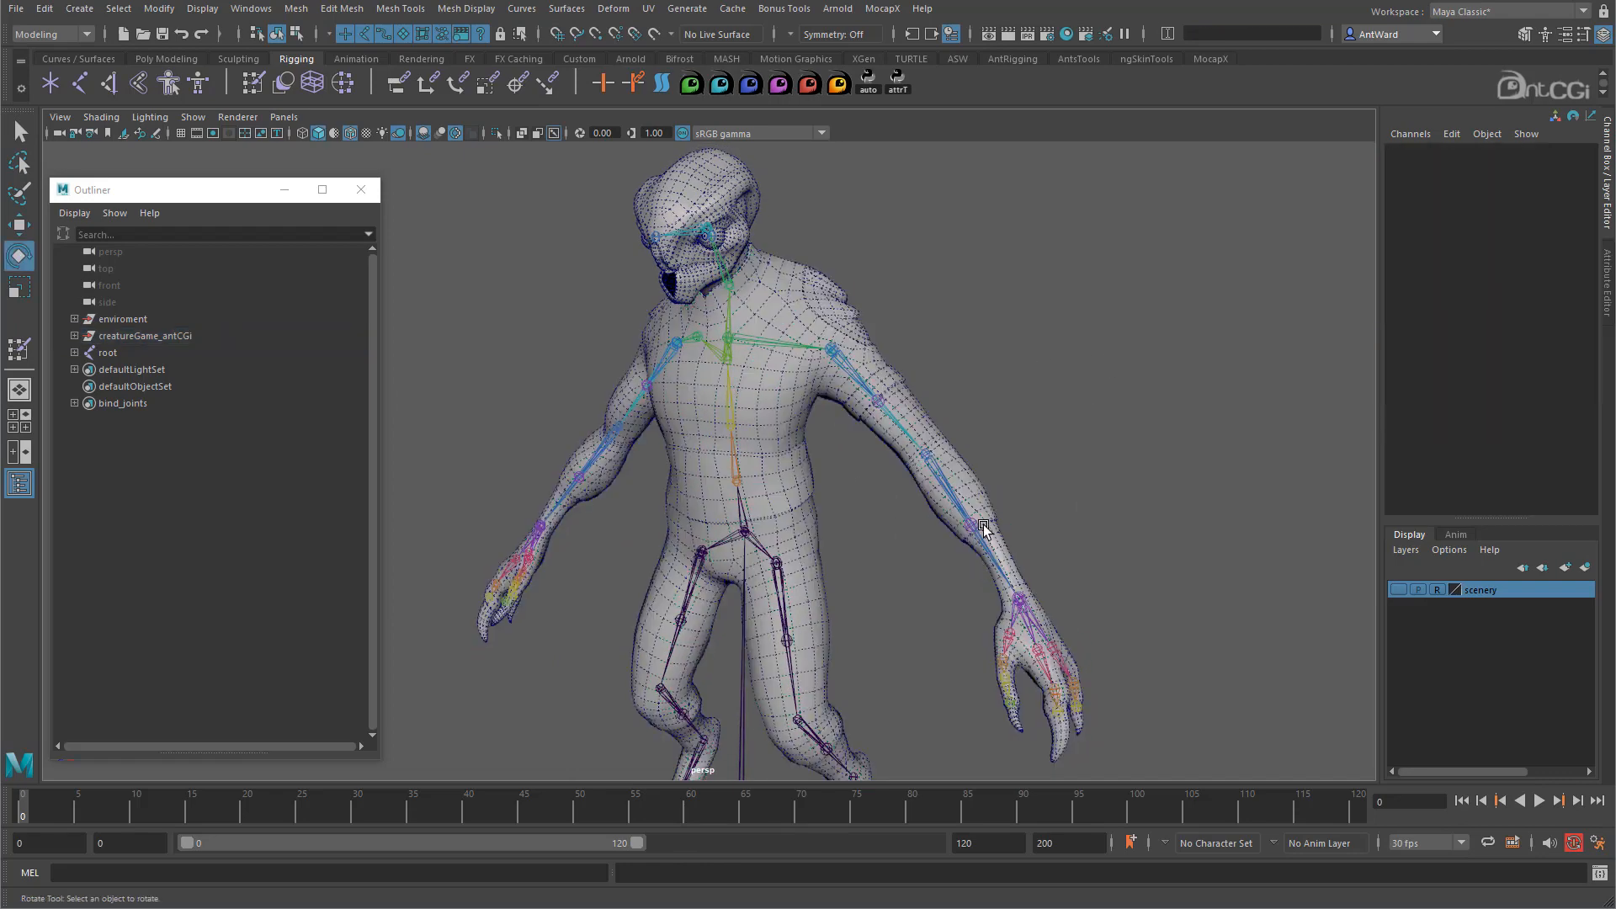
# Check the left arm's twist joints for skin cluster influence, moving lowerarm_twist_01_l as a test and undoing the move
pyautogui.click(977, 523)
pyautogui.press('w')
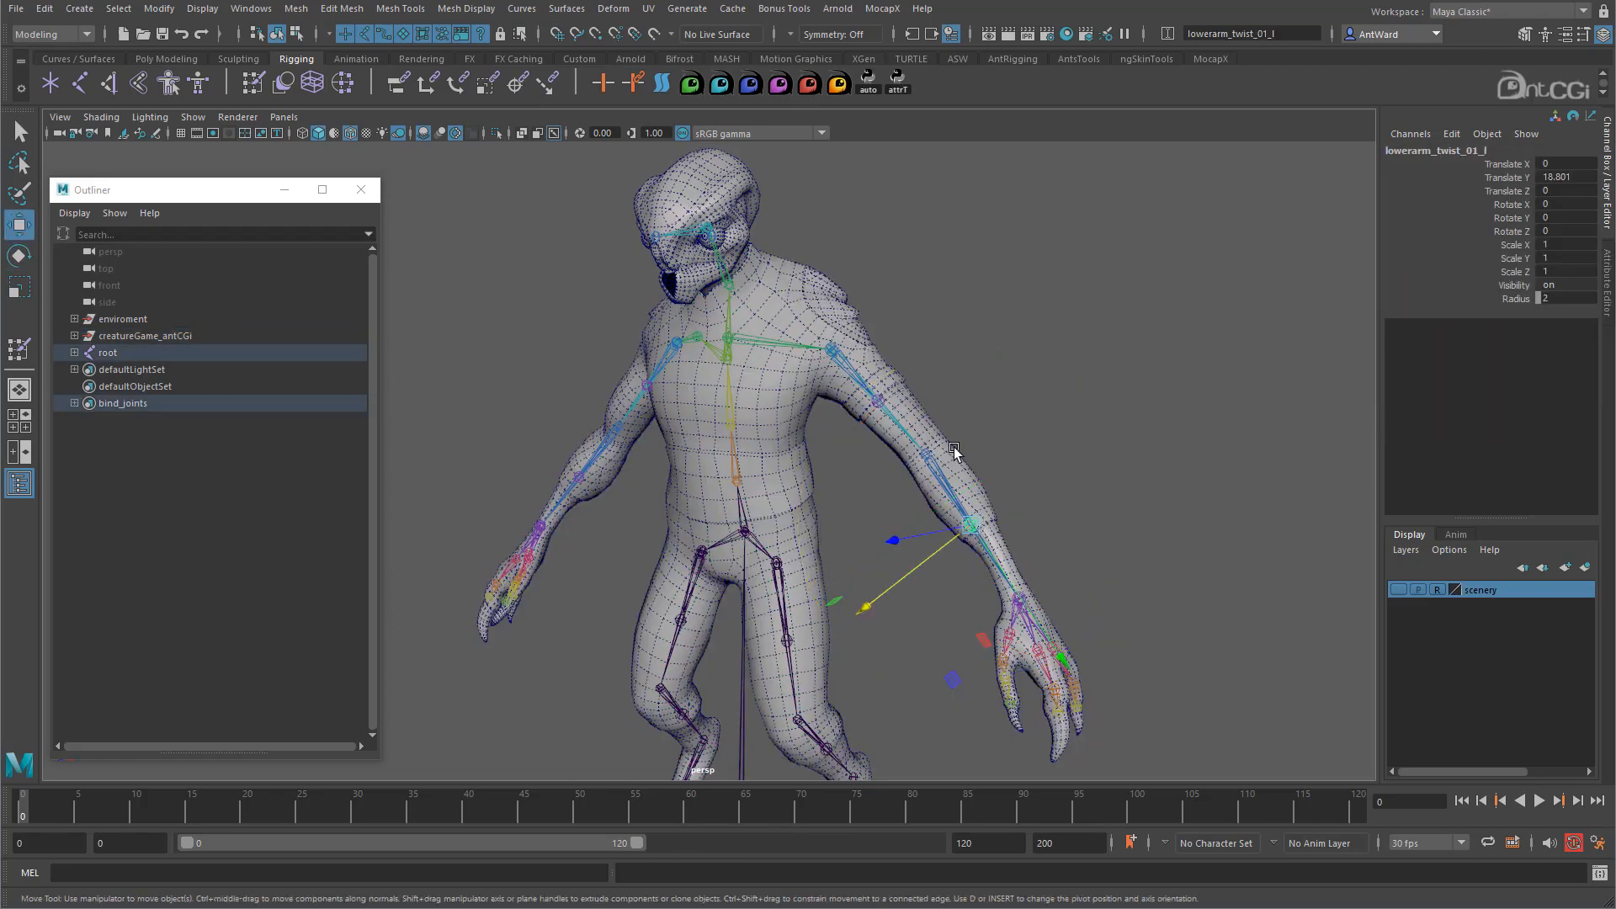
pyautogui.click(880, 397)
pyautogui.click(964, 543)
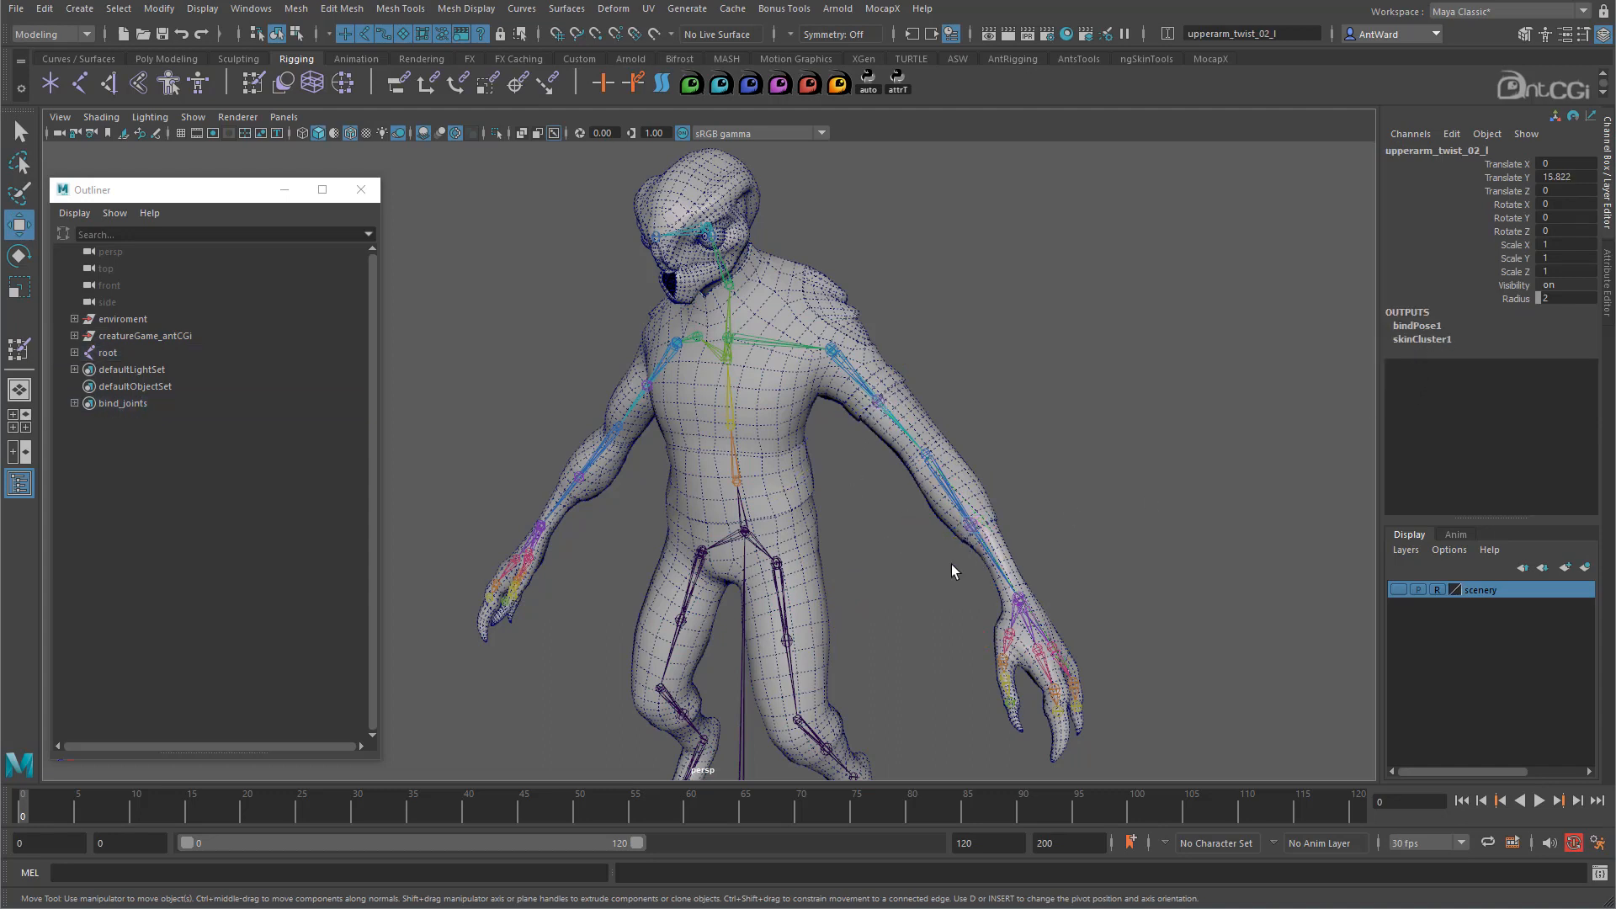
pyautogui.click(971, 524)
pyautogui.moveTo(948, 548); pyautogui.dragTo(934, 581)
pyautogui.hotkey('ctrl', 'z')
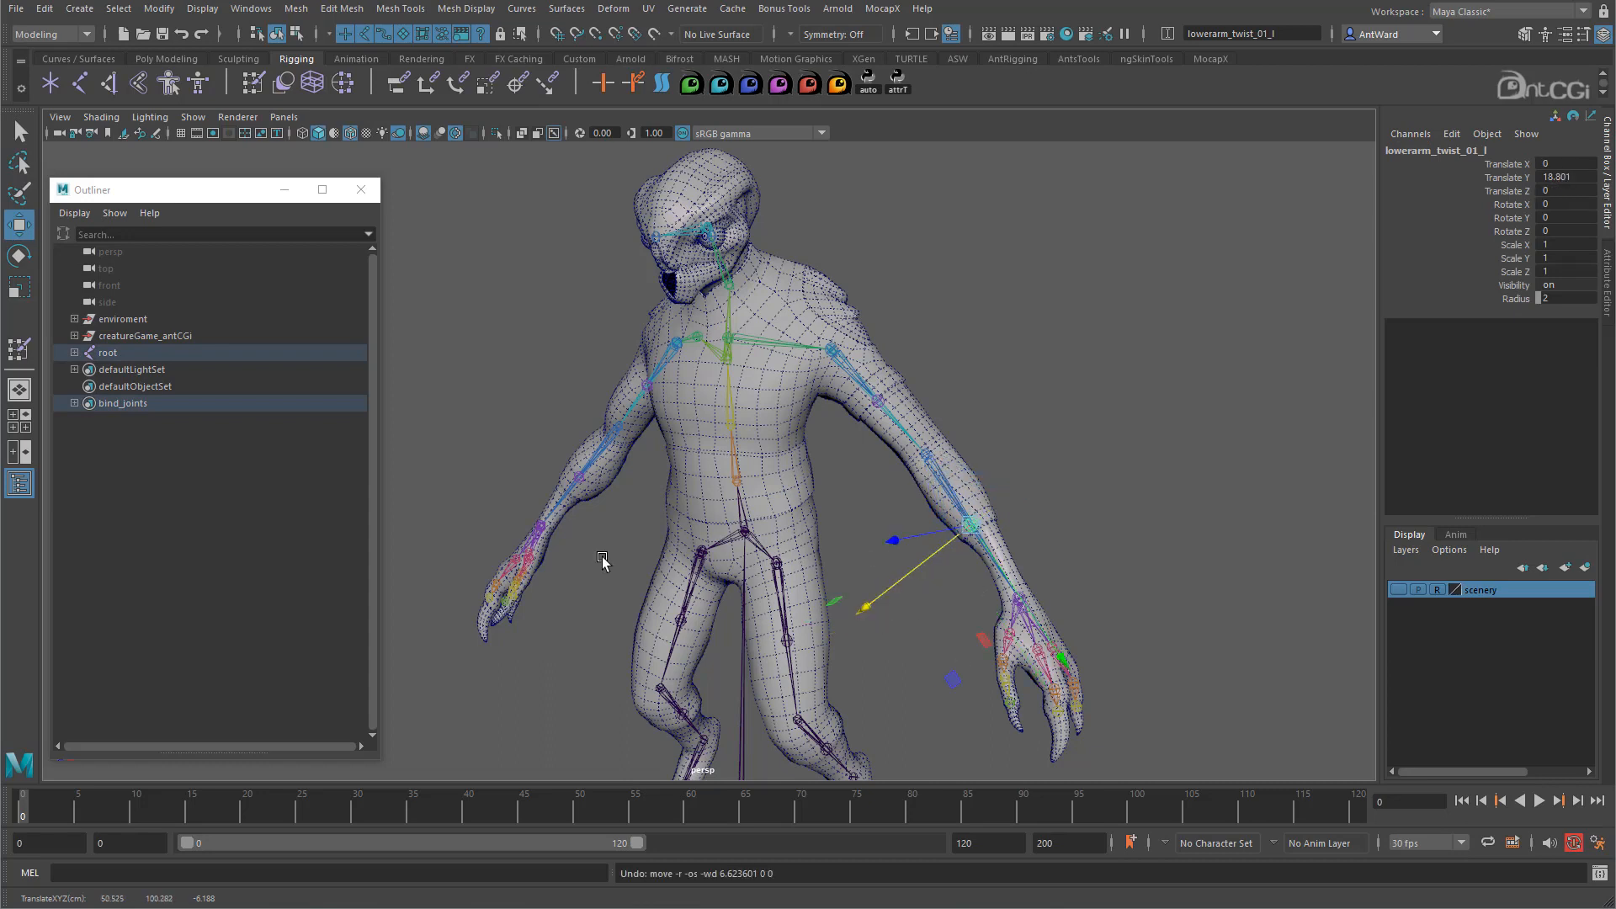
# Check lowerarm_twist_01_r and upperarm_twist_02_r on the right arm for a skin cluster connection
pyautogui.keyDown('alt'); pyautogui.moveTo(602, 561); pyautogui.dragTo(552, 505); pyautogui.keyUp('alt')
pyautogui.click(551, 500)
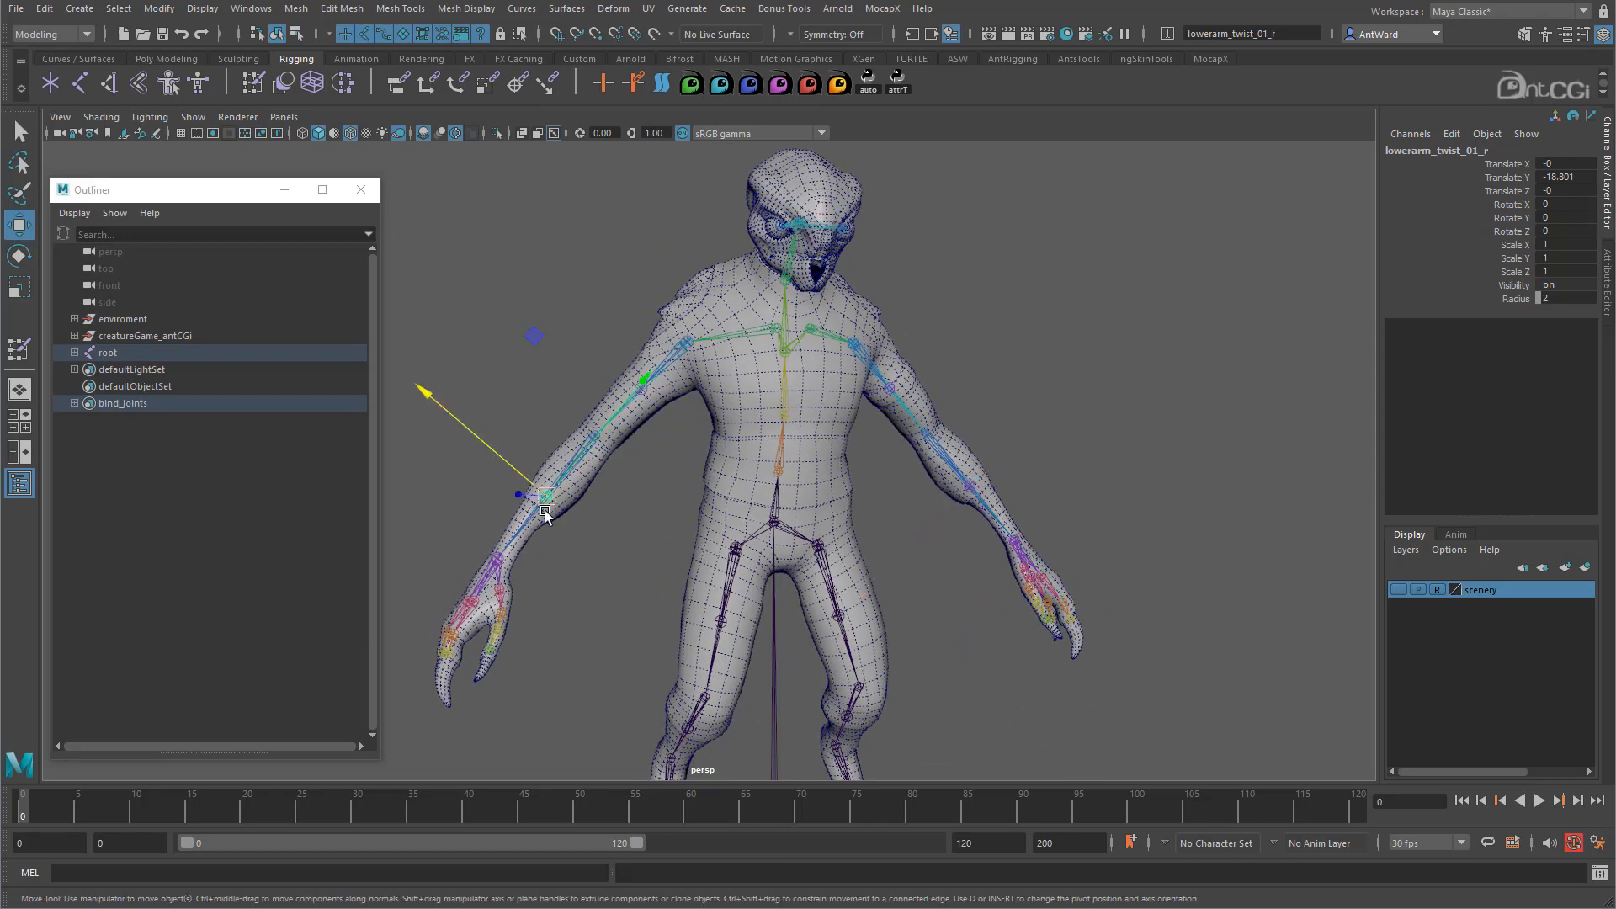
pyautogui.click(642, 405)
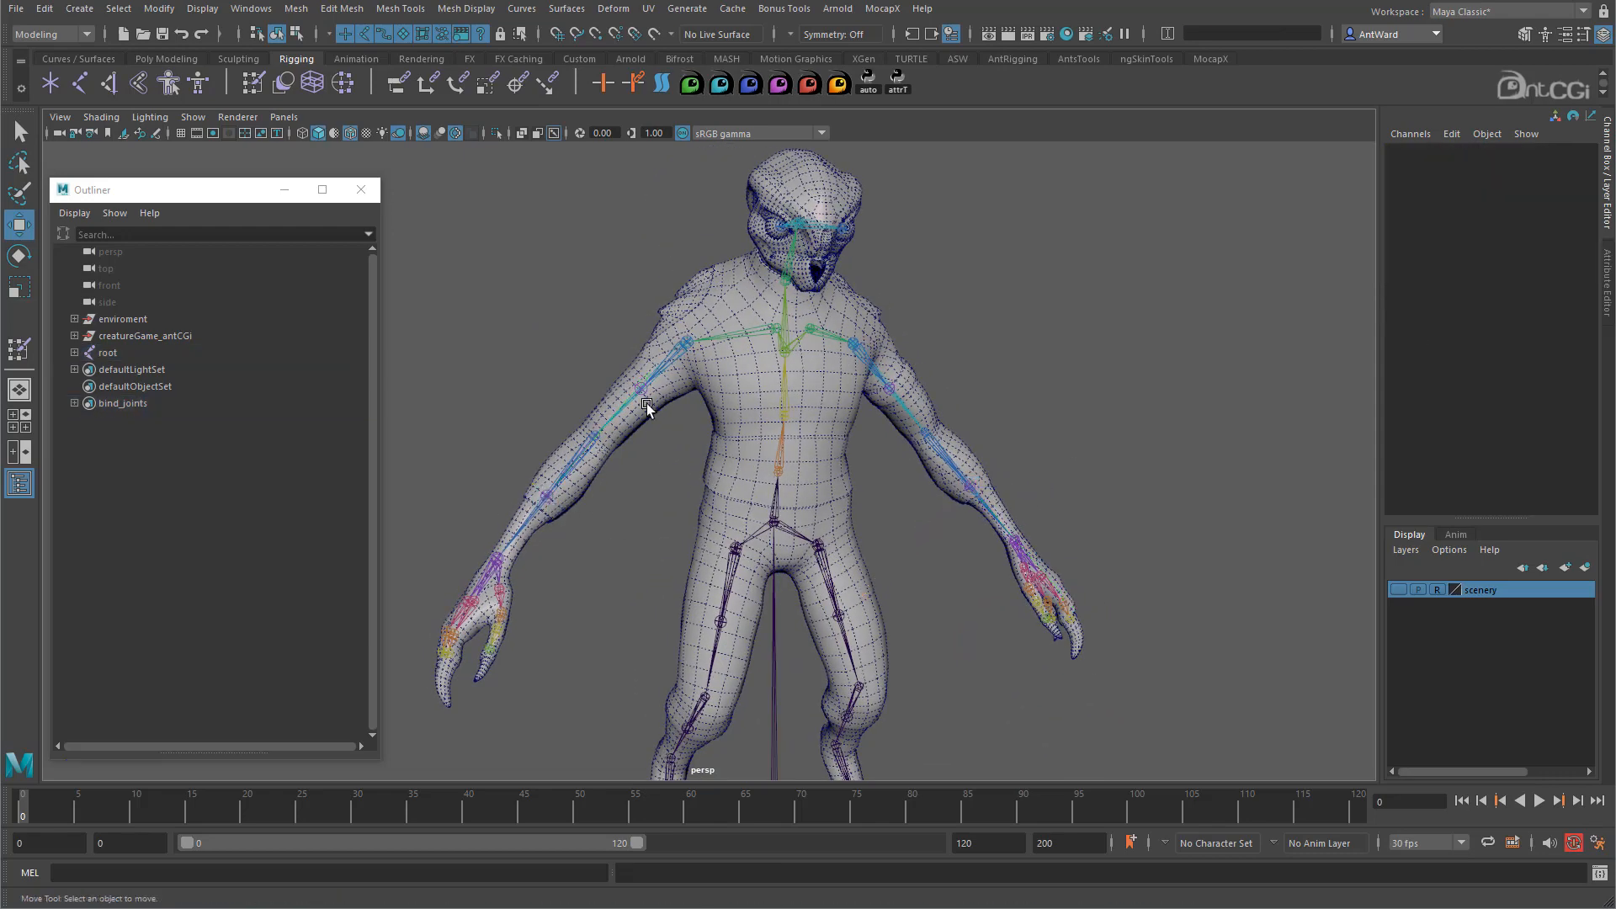
pyautogui.click(639, 393)
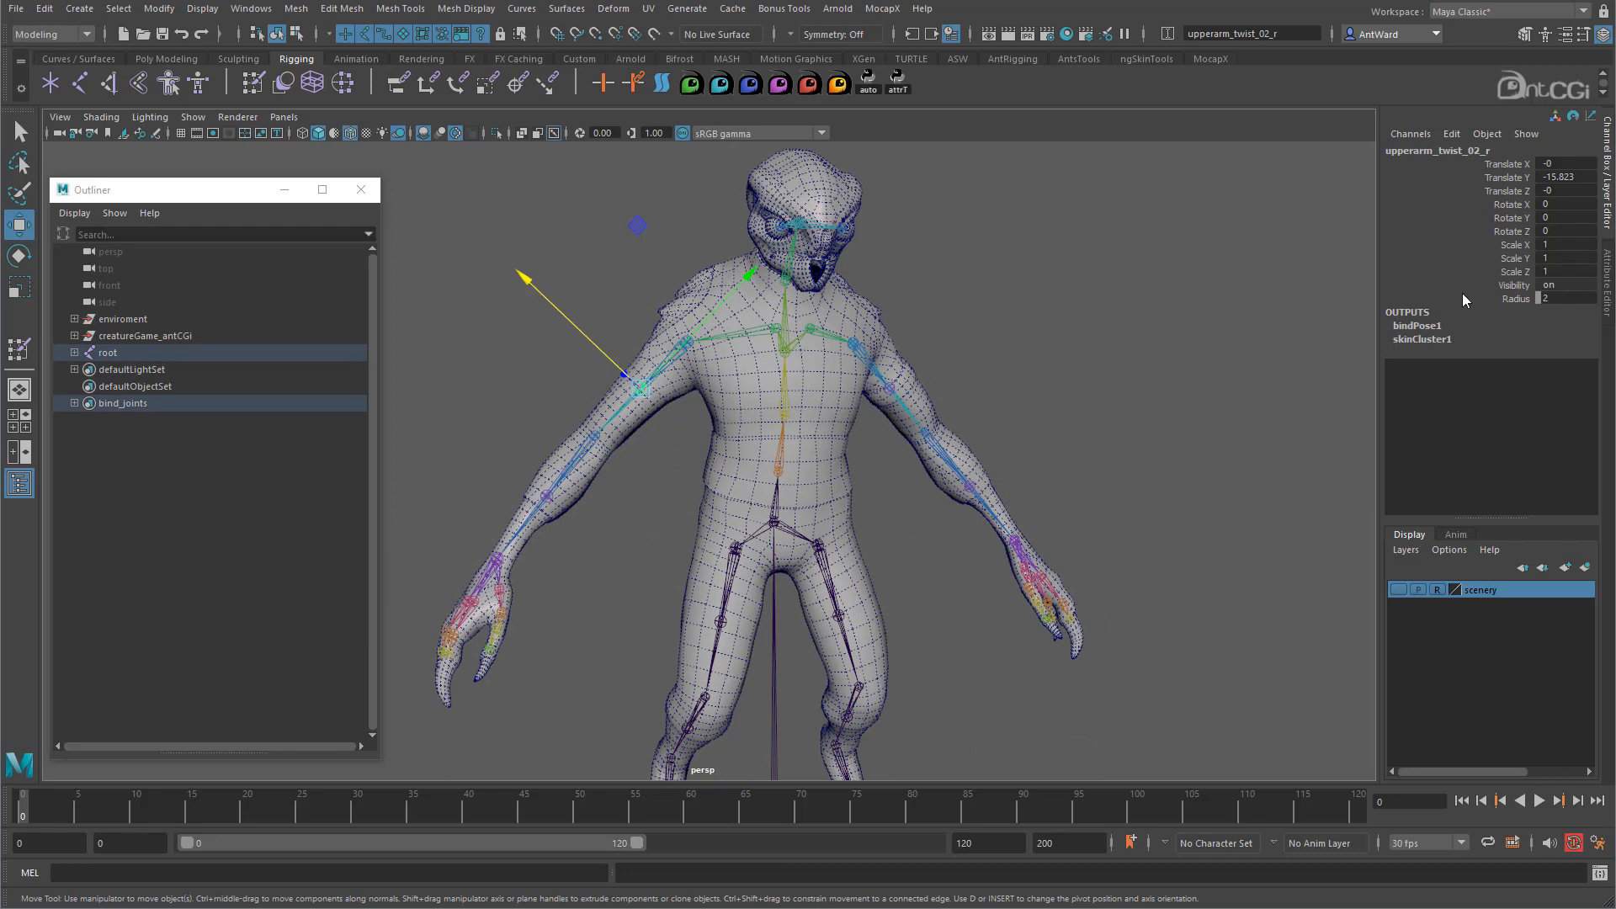
# Select the joints lowerarm_twist_01_r and lowerarm_twist_01_l together
pyautogui.click(549, 507)
pyautogui.keyDown('alt'); pyautogui.moveTo(1179, 572); pyautogui.dragTo(1076, 572); pyautogui.keyUp('alt')
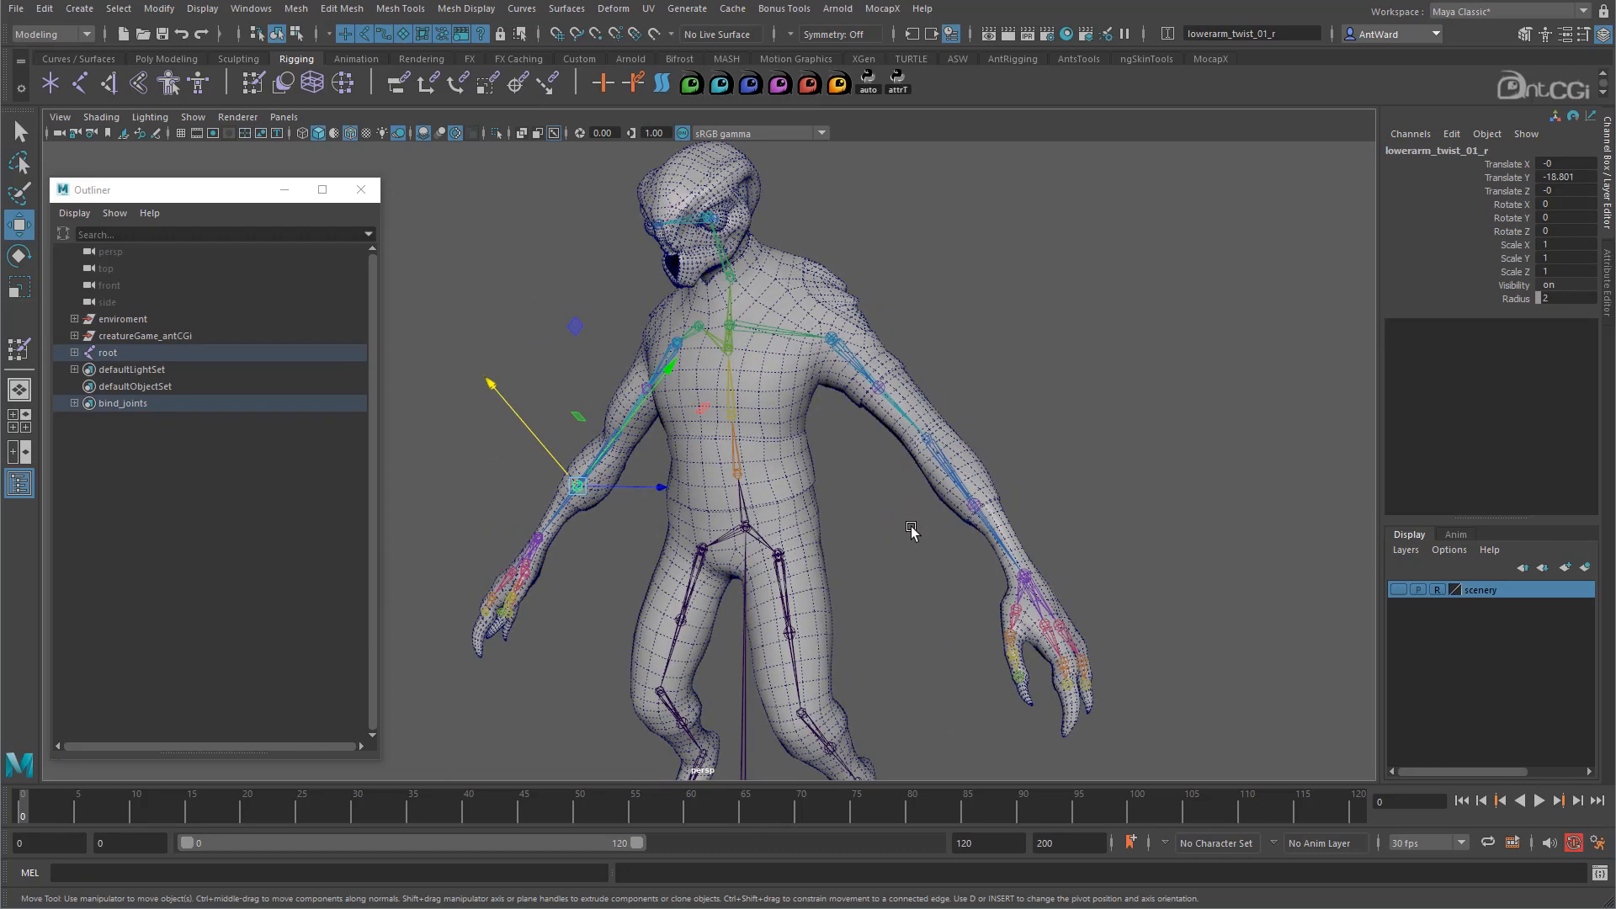
pyautogui.click(981, 503)
pyautogui.keyDown('alt'); pyautogui.moveTo(981, 502); pyautogui.dragTo(840, 590); pyautogui.keyUp('alt')
pyautogui.scroll(5, 839, 580)
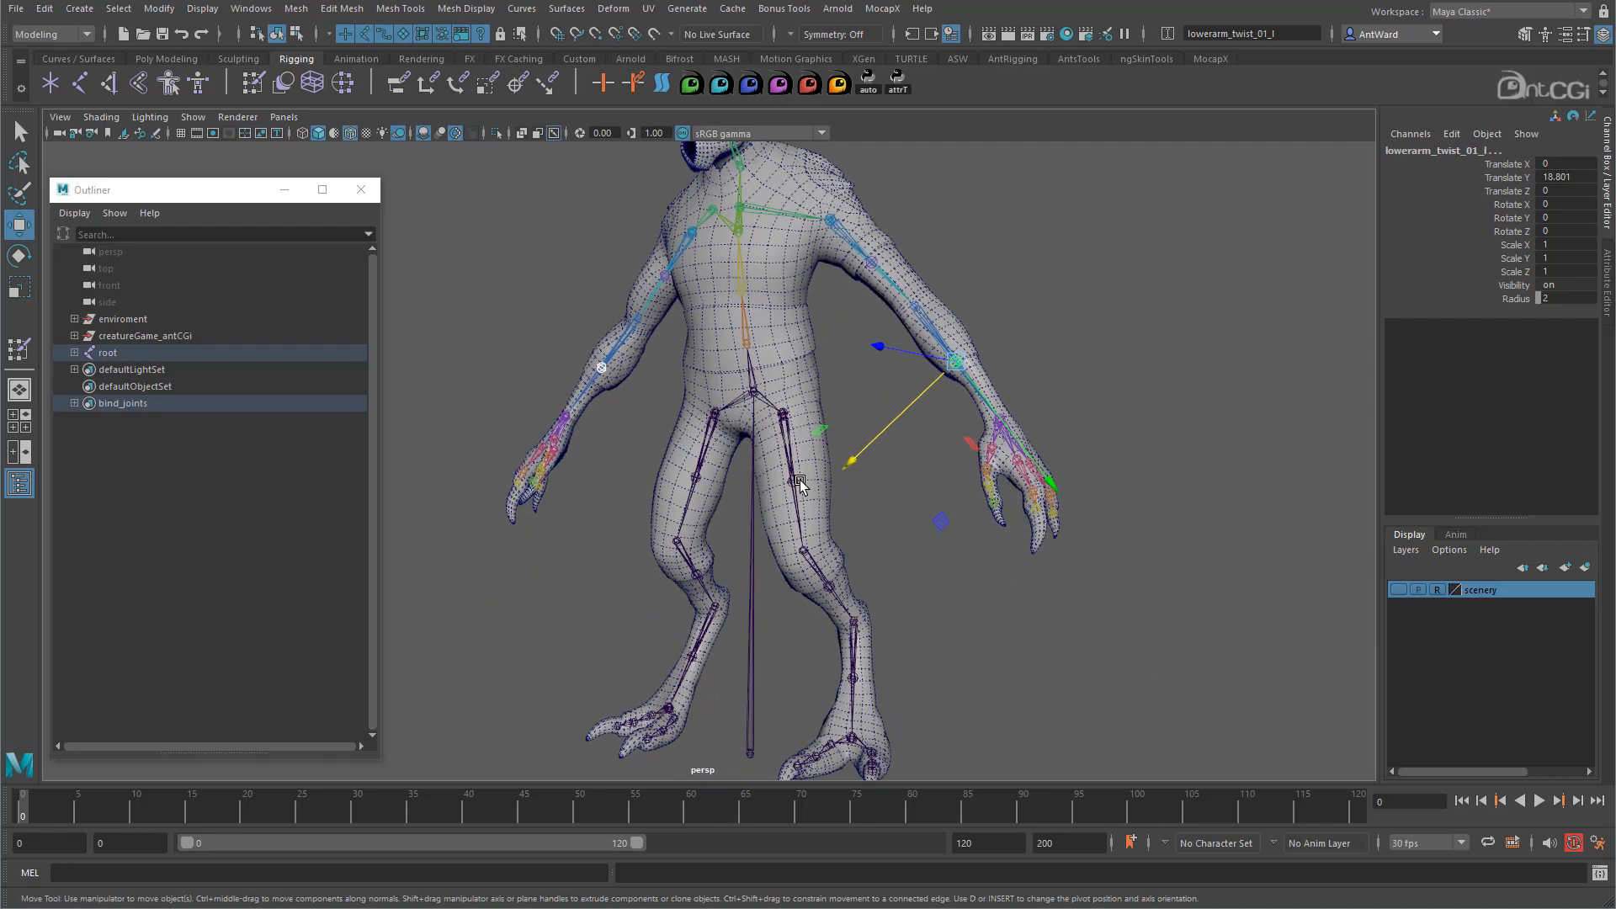
pyautogui.keyDown('shift'); pyautogui.click(802, 486); pyautogui.keyUp('shift')
pyautogui.hotkey('ctrl', 'z')
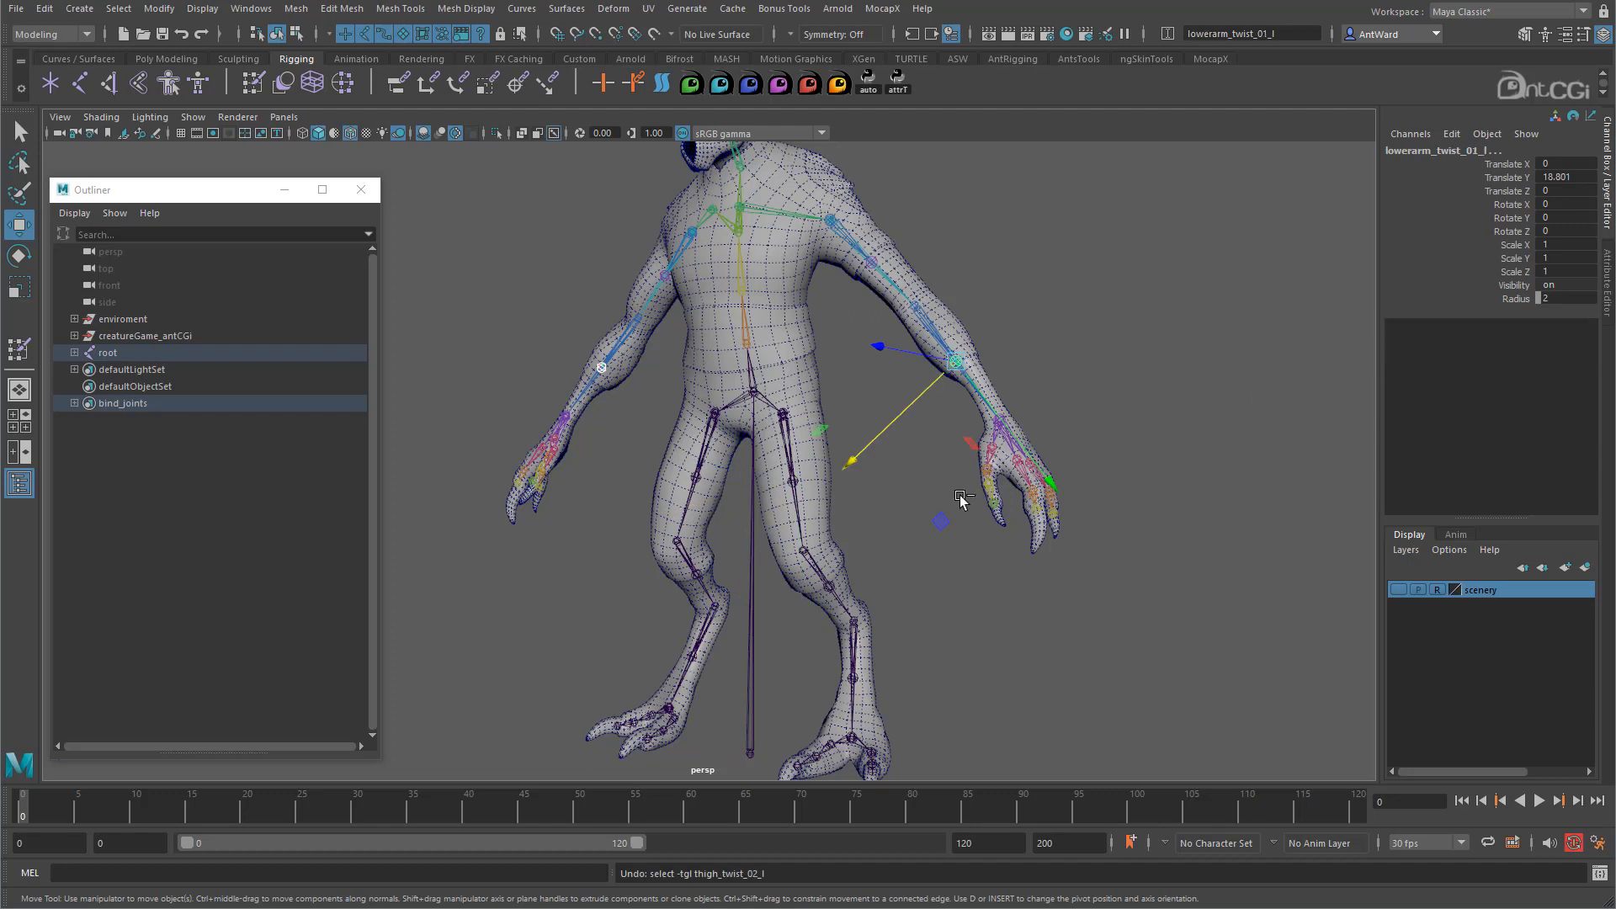
pyautogui.keyDown('shift'); pyautogui.click(698, 476); pyautogui.keyUp('shift')
pyautogui.hotkey('ctrl', 'z')
# Extend the joint selection with the knee twist joints, calf_twist_01_l and calf_twist_01_r
pyautogui.click(696, 574)
pyautogui.click(830, 585)
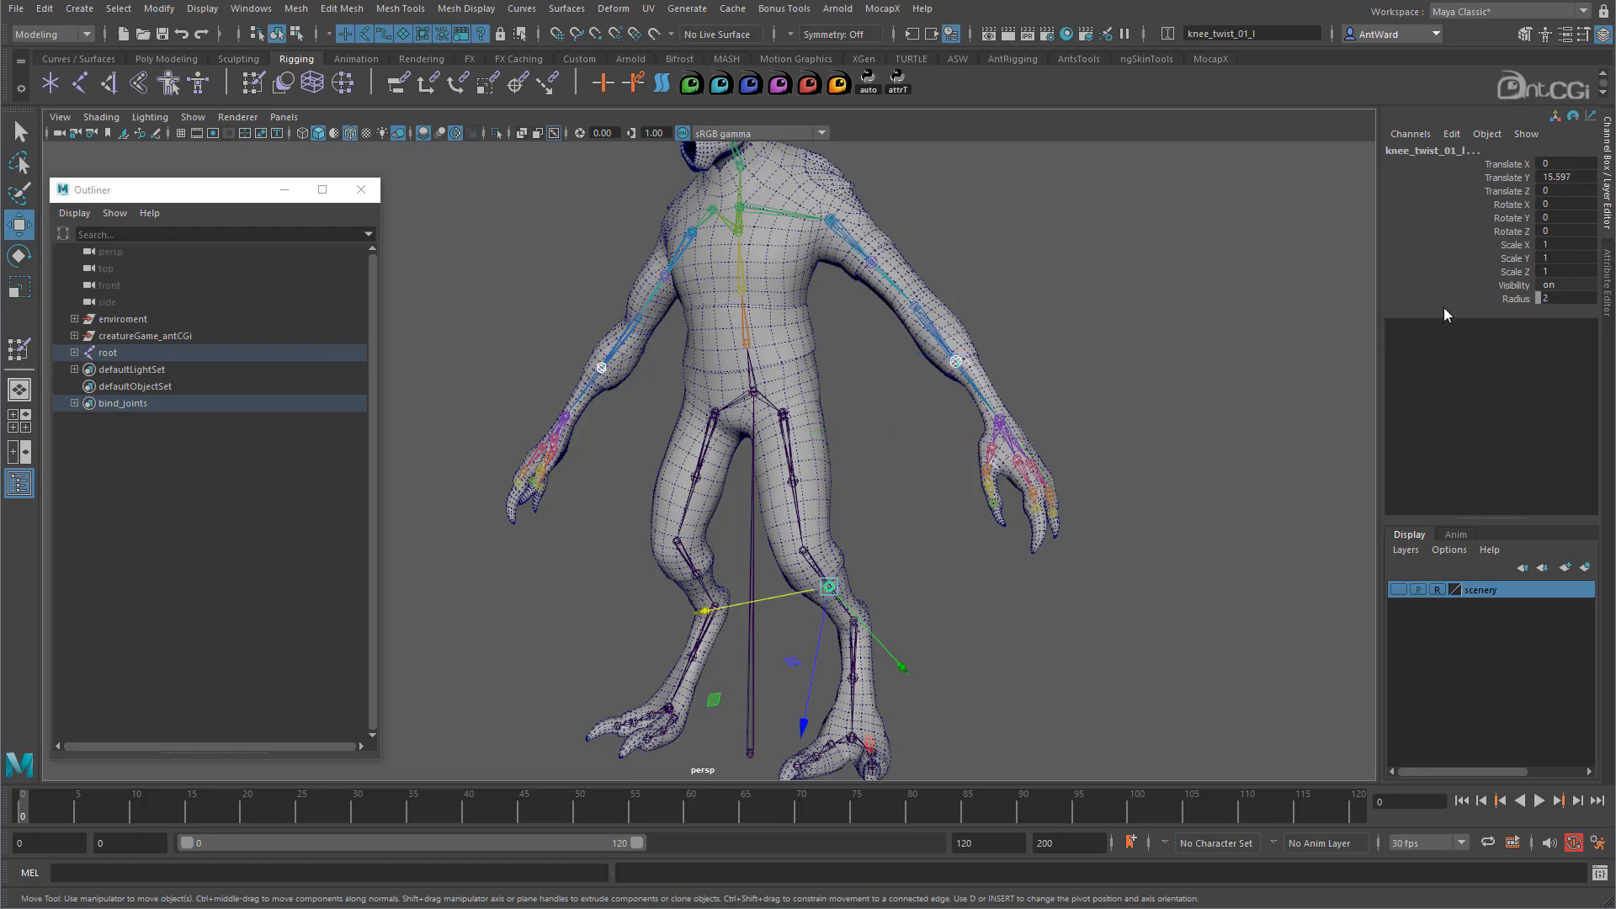
pyautogui.keyDown('alt'); pyautogui.moveTo(836, 657); pyautogui.dragTo(827, 625); pyautogui.keyUp('alt')
pyautogui.keyDown('shift'); pyautogui.click(855, 668); pyautogui.keyUp('shift')
pyautogui.click(693, 665)
pyautogui.keyDown('alt'); pyautogui.moveTo(1323, 316); pyautogui.dragTo(1262, 338); pyautogui.keyUp('alt')
pyautogui.keyDown('alt'); pyautogui.moveTo(1261, 339); pyautogui.dragTo(1042, 405, button='right'); pyautogui.keyUp('alt')
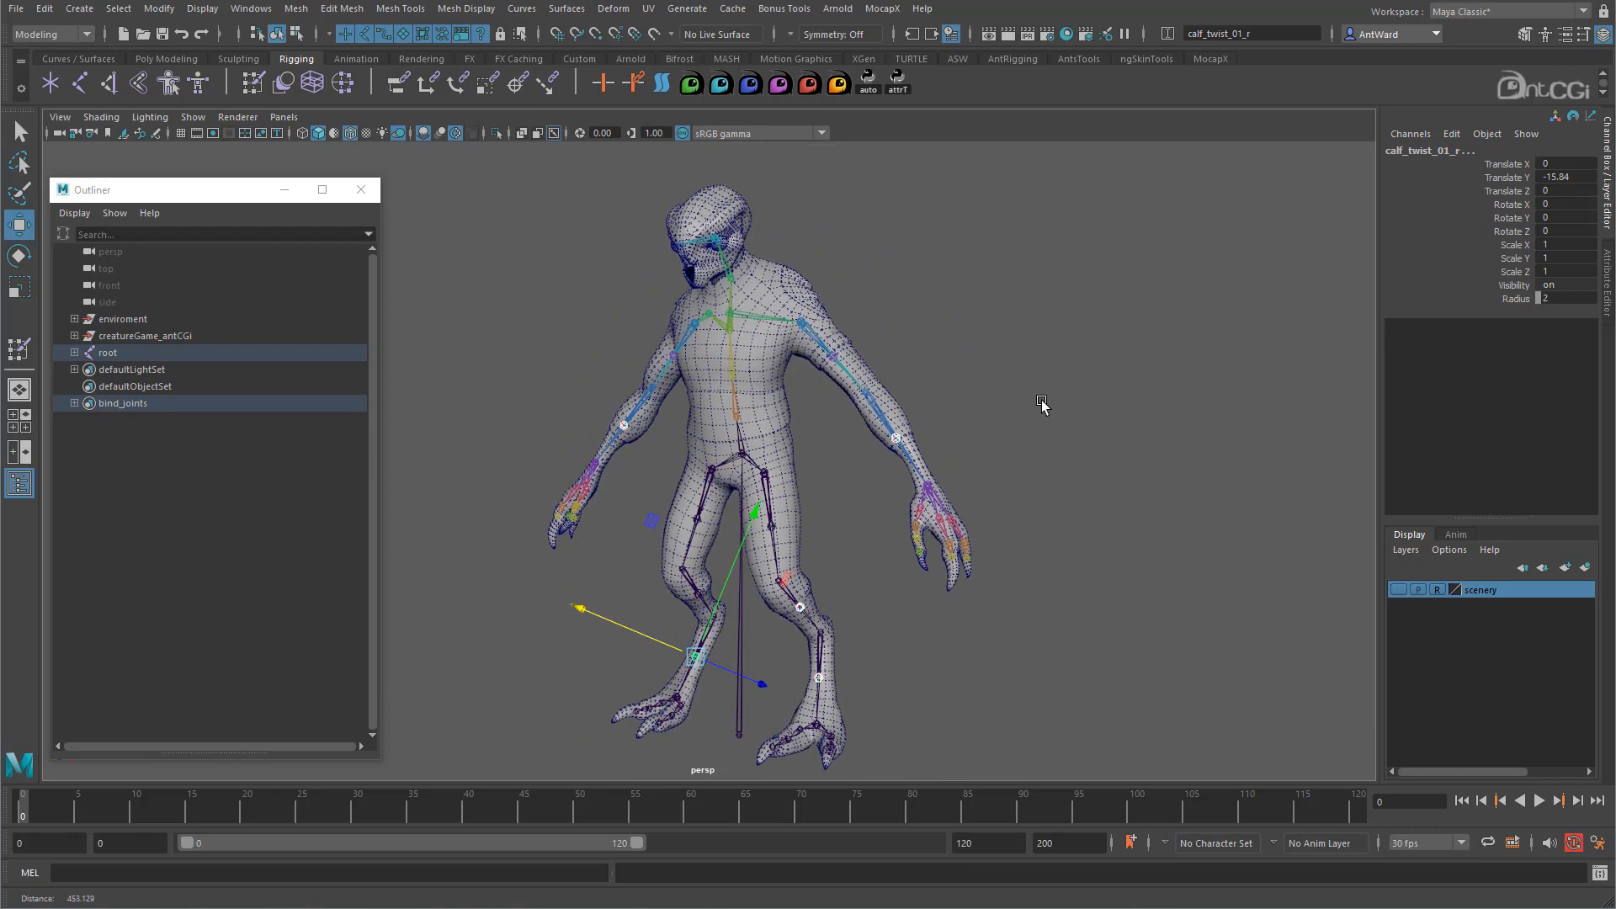
# Add the body_game mesh to the selected twist joints, open the Add Influence options and reset them to defaults
pyautogui.keyDown('shift'); pyautogui.click(775, 377); pyautogui.keyUp('shift')
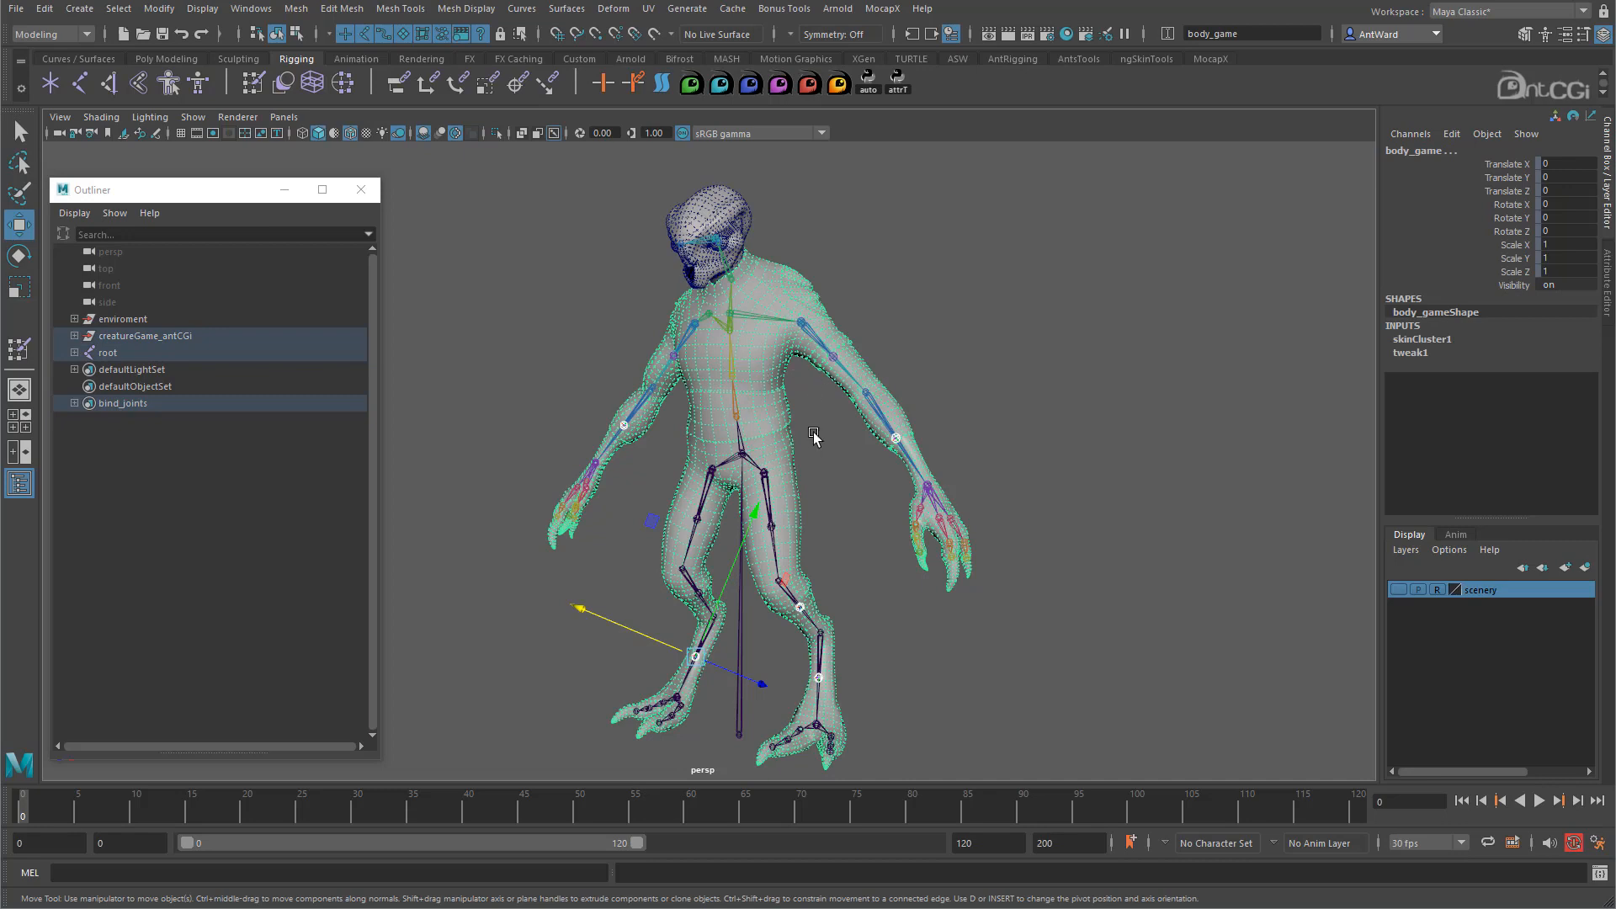
pyautogui.press('space')
pyautogui.click(794, 327)
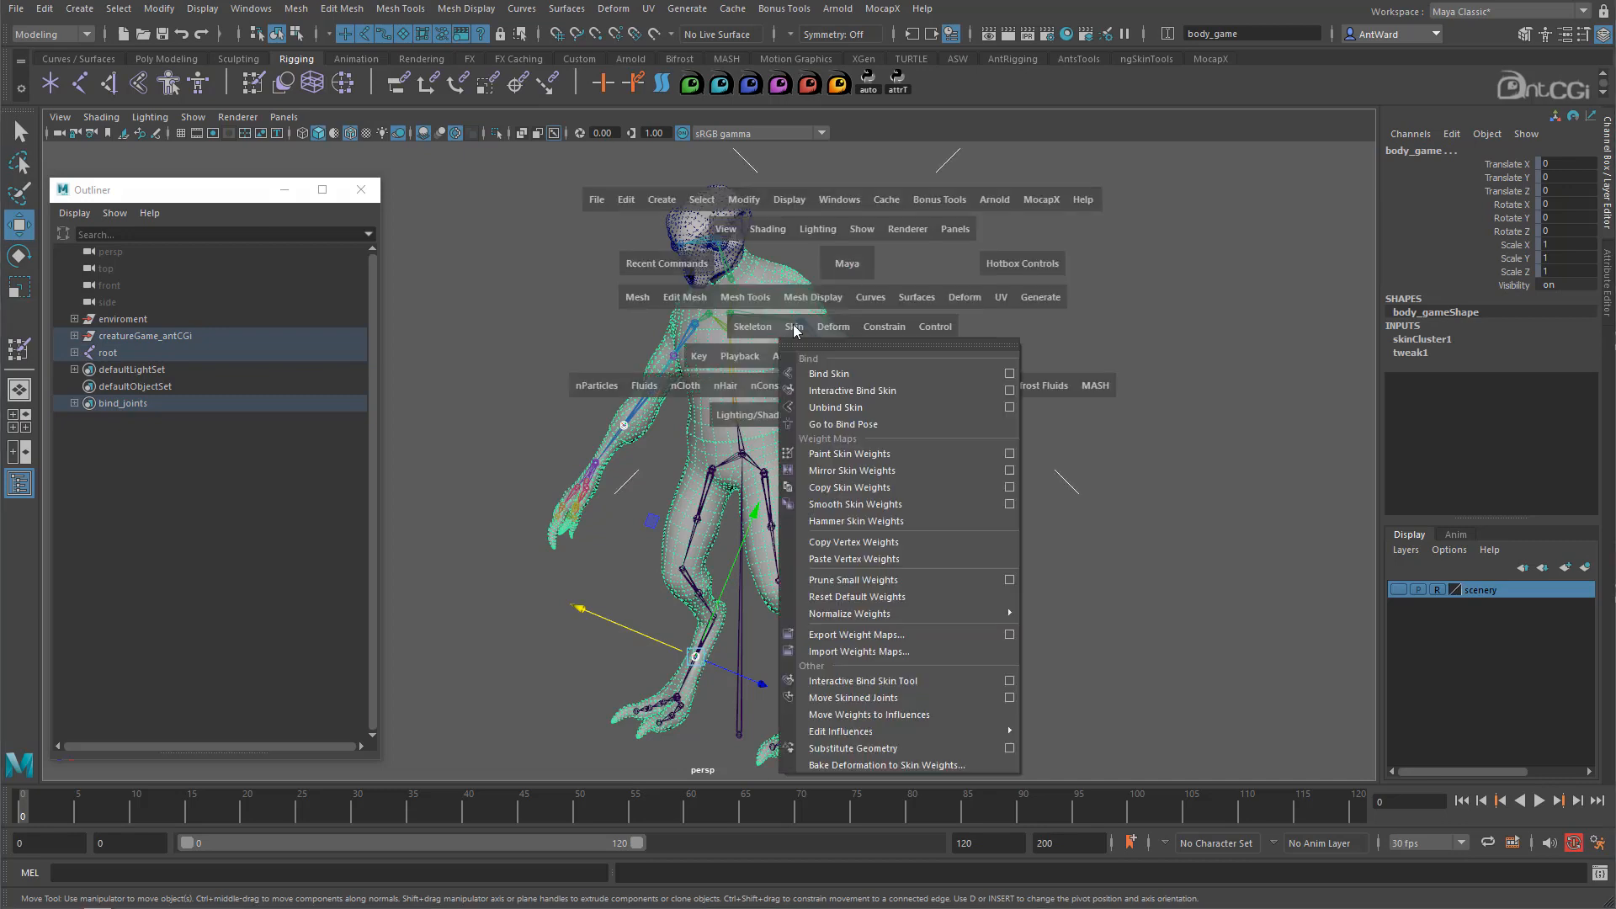
pyautogui.moveTo(851, 734)
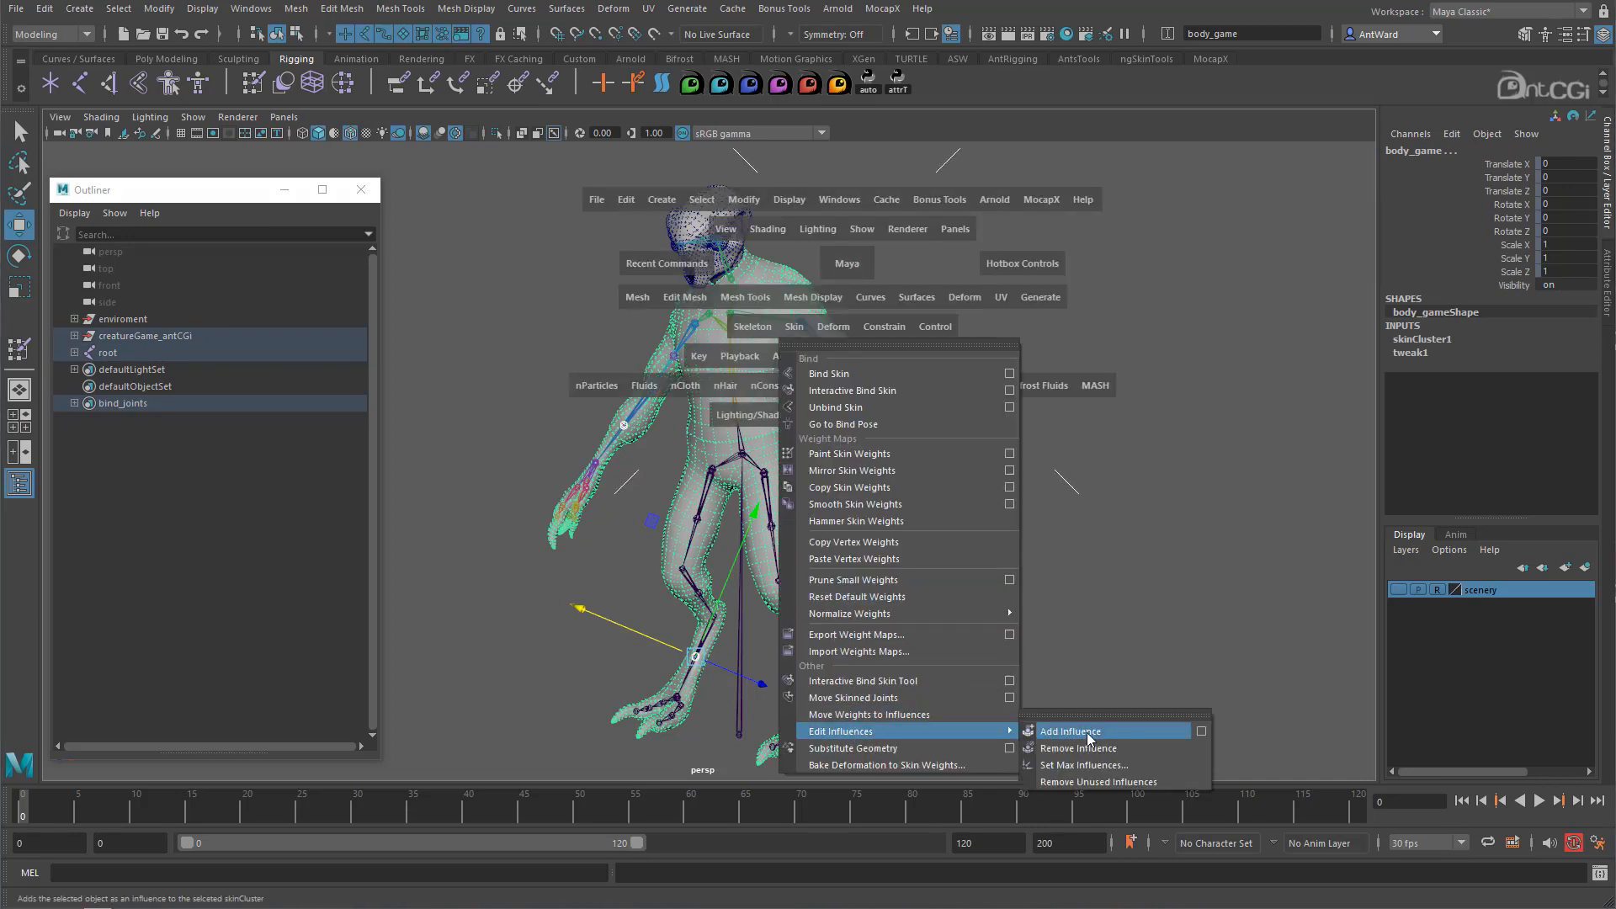
pyautogui.click(1200, 732)
pyautogui.click(981, 183)
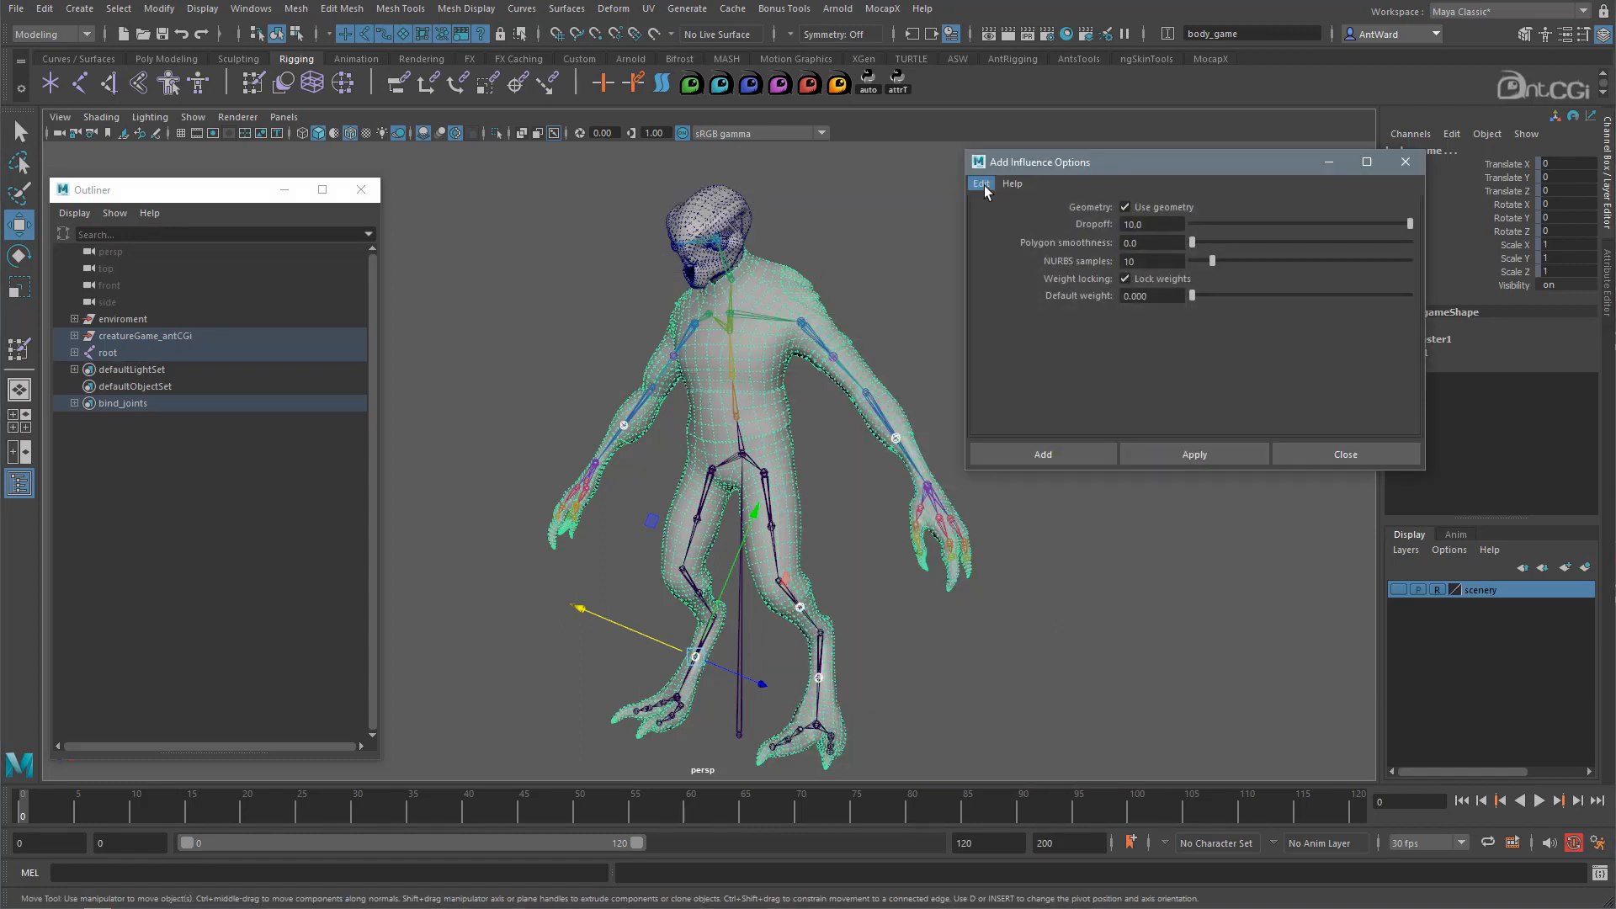
pyautogui.click(991, 217)
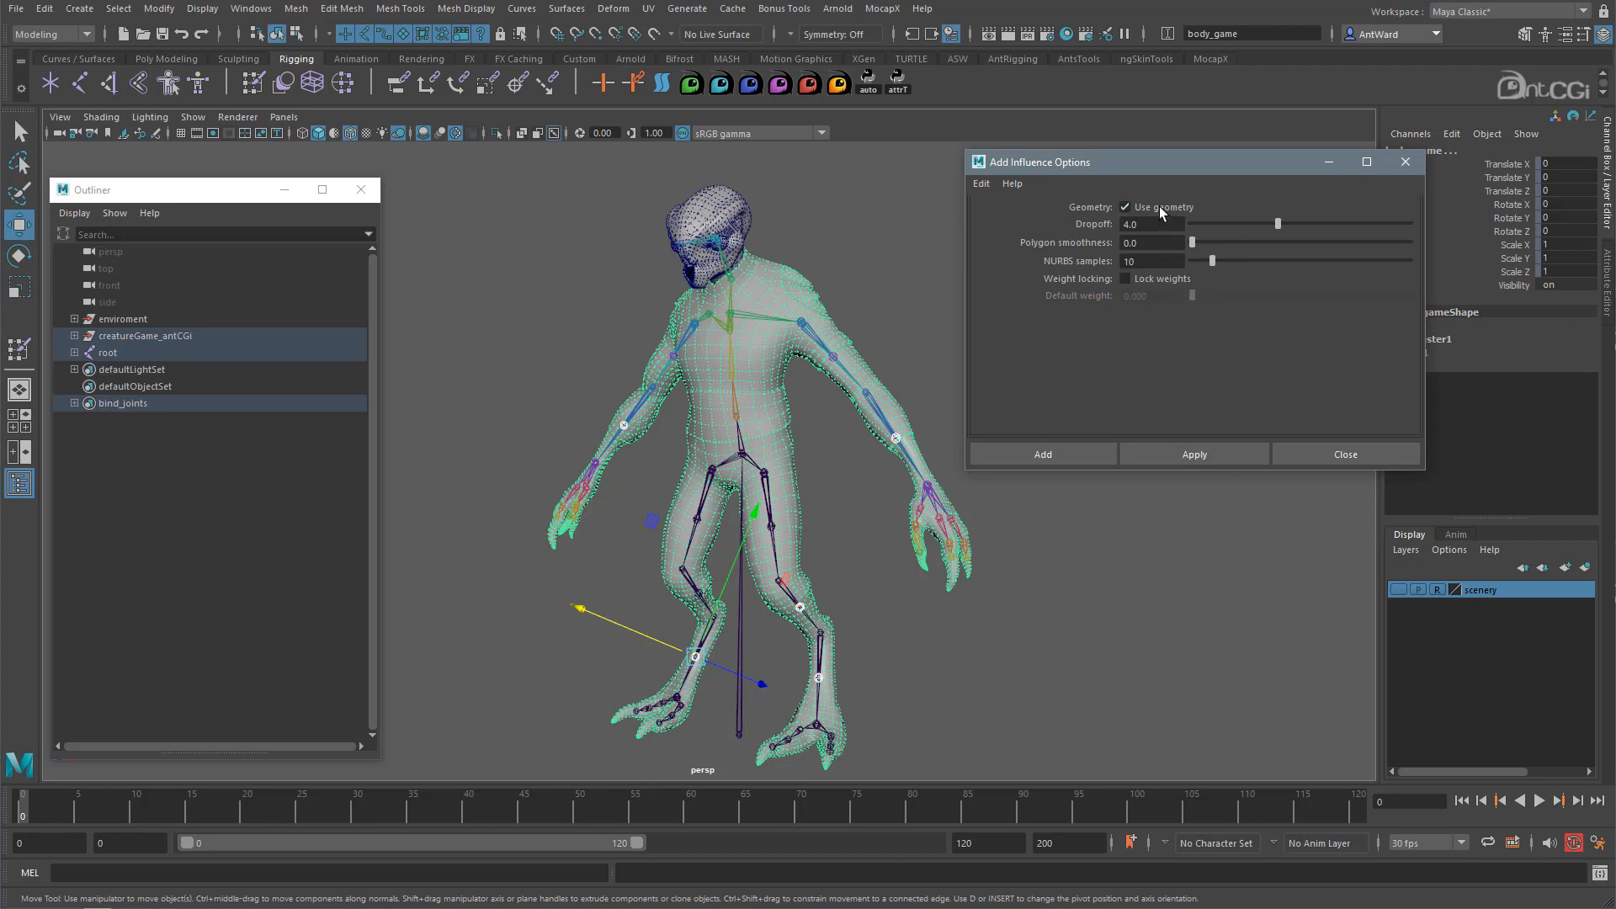
# Try adding the twist joints as influences with unlocked weights, then test the deformation with lowerarm_twist_01_l
pyautogui.keyDown('alt'); pyautogui.moveTo(882, 450); pyautogui.dragTo(842, 453, button='middle'); pyautogui.keyUp('alt')
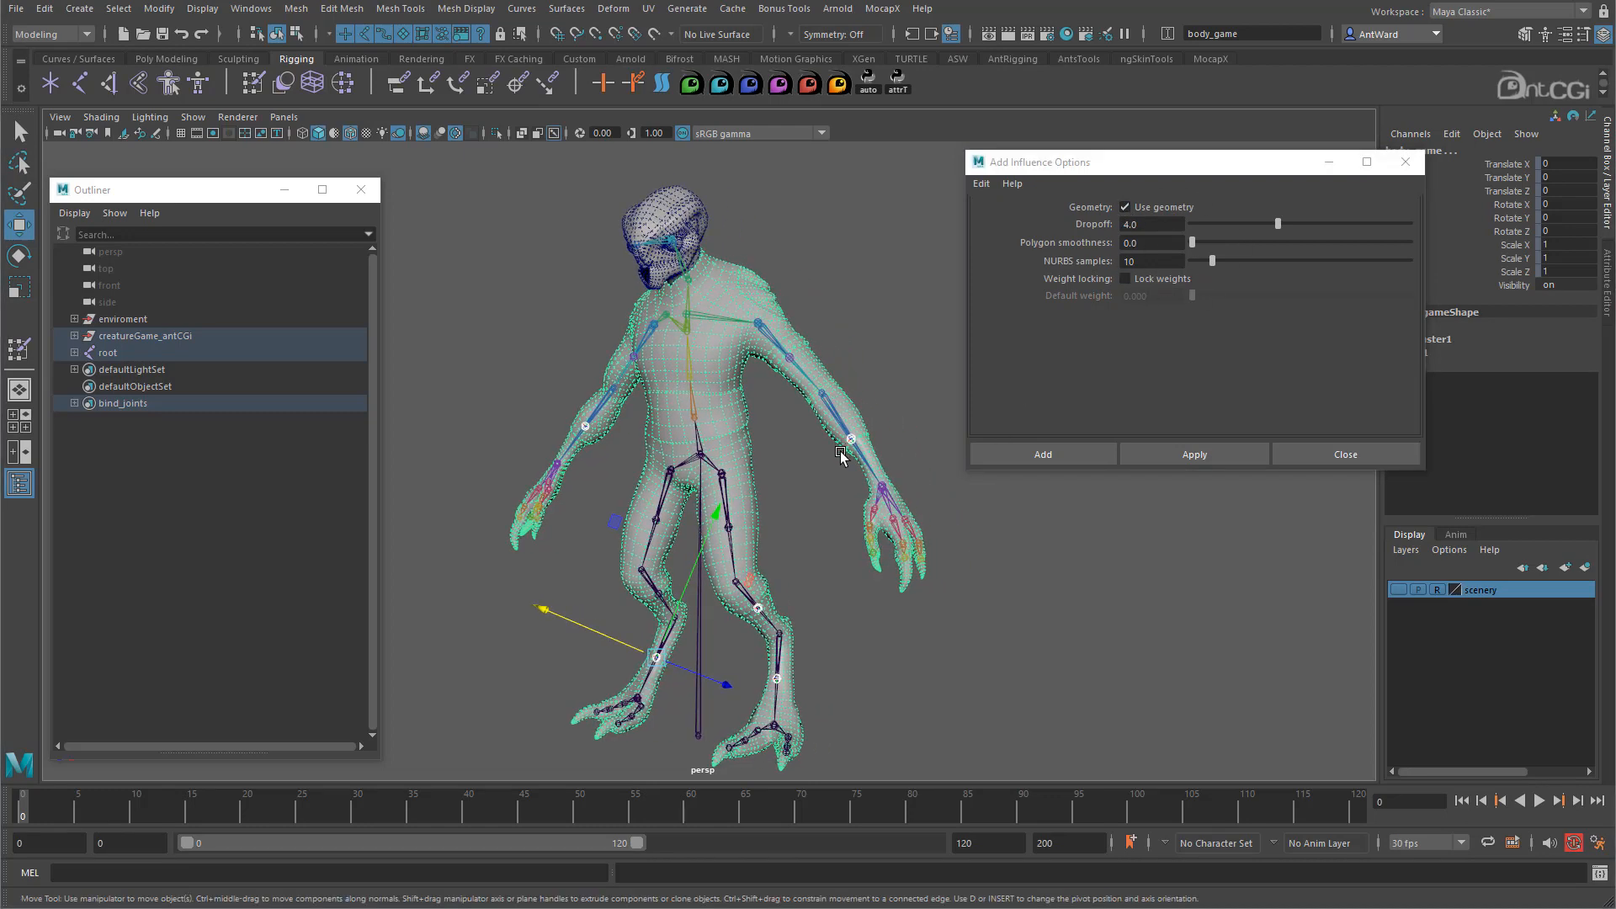
pyautogui.click(1204, 453)
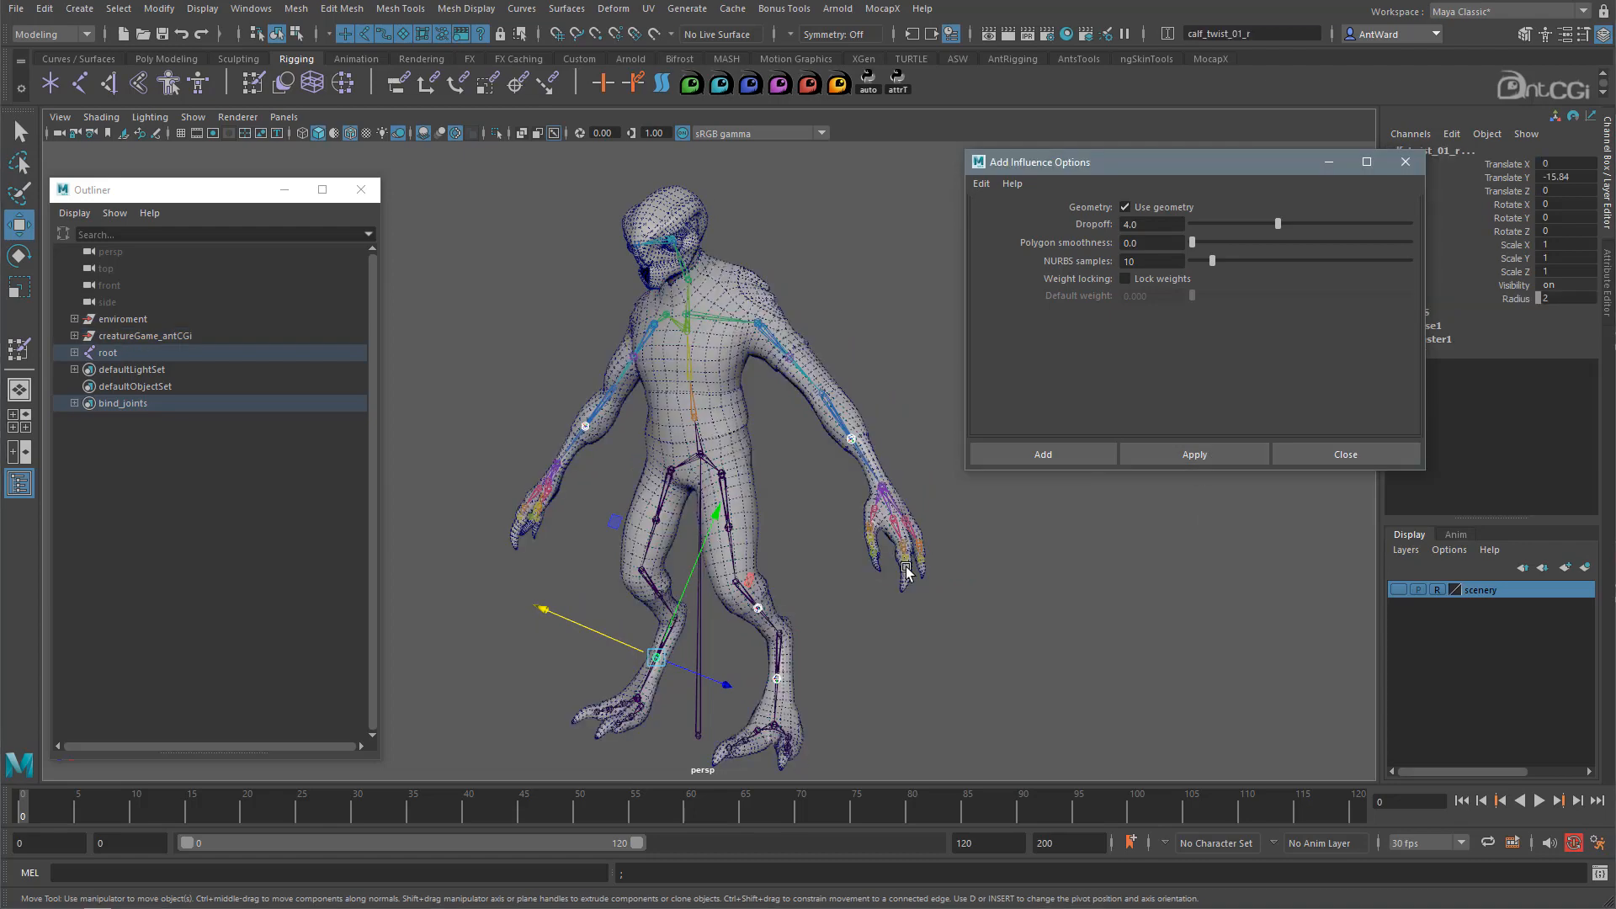
pyautogui.keyDown('alt'); pyautogui.moveTo(776, 509); pyautogui.dragTo(874, 427); pyautogui.keyUp('alt')
pyautogui.click(880, 437)
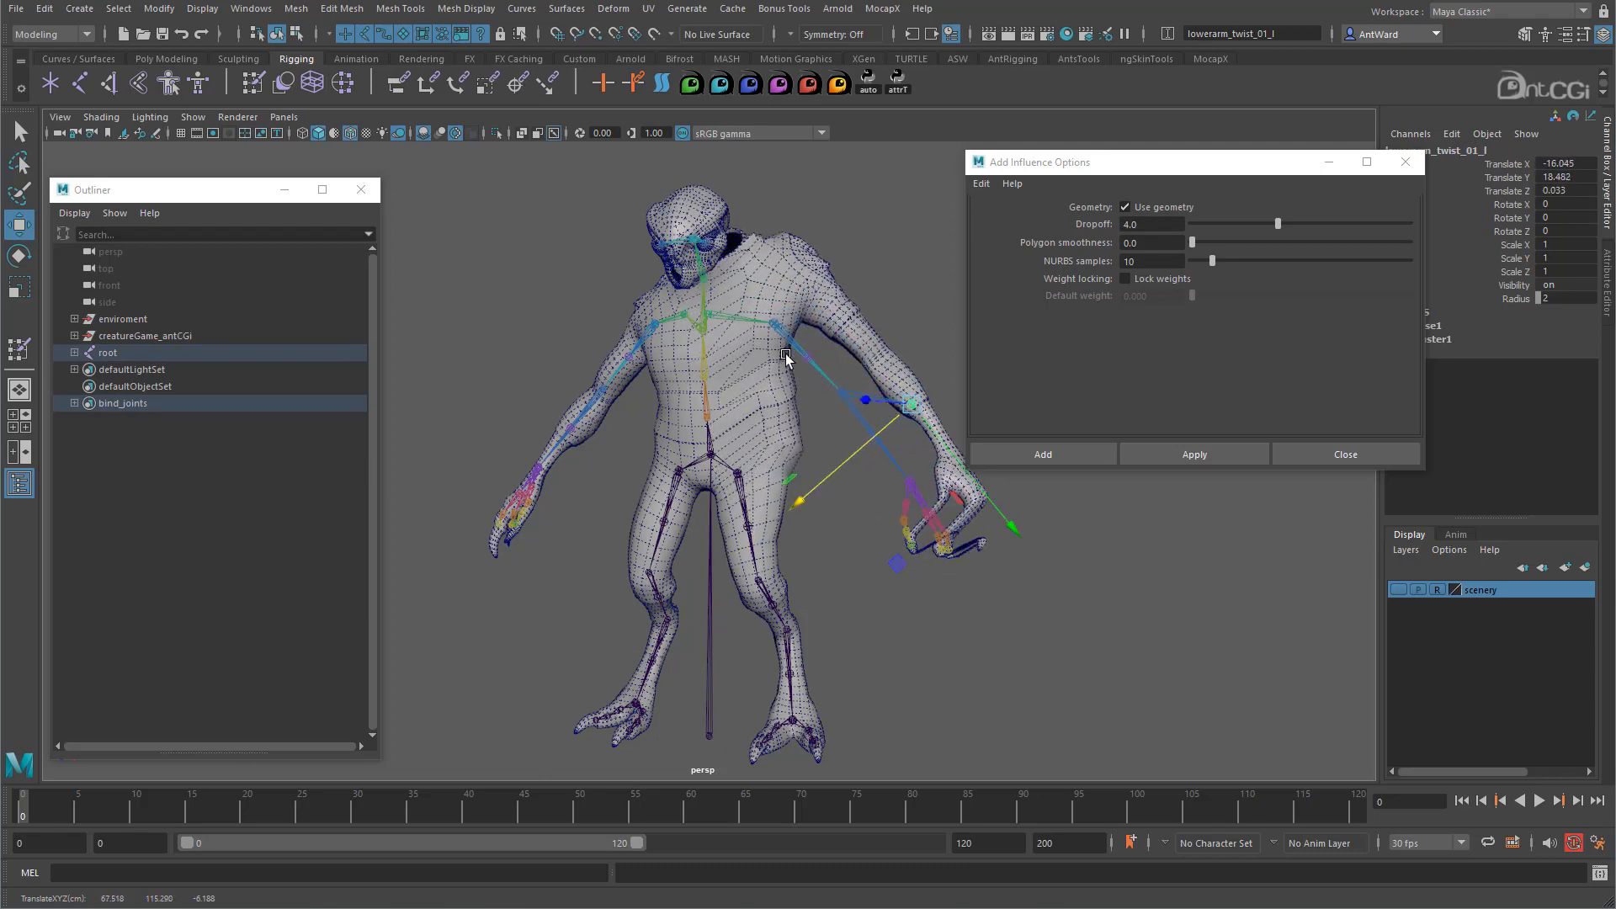
pyautogui.keyDown('alt'); pyautogui.moveTo(873, 649); pyautogui.dragTo(834, 621); pyautogui.keyUp('alt')
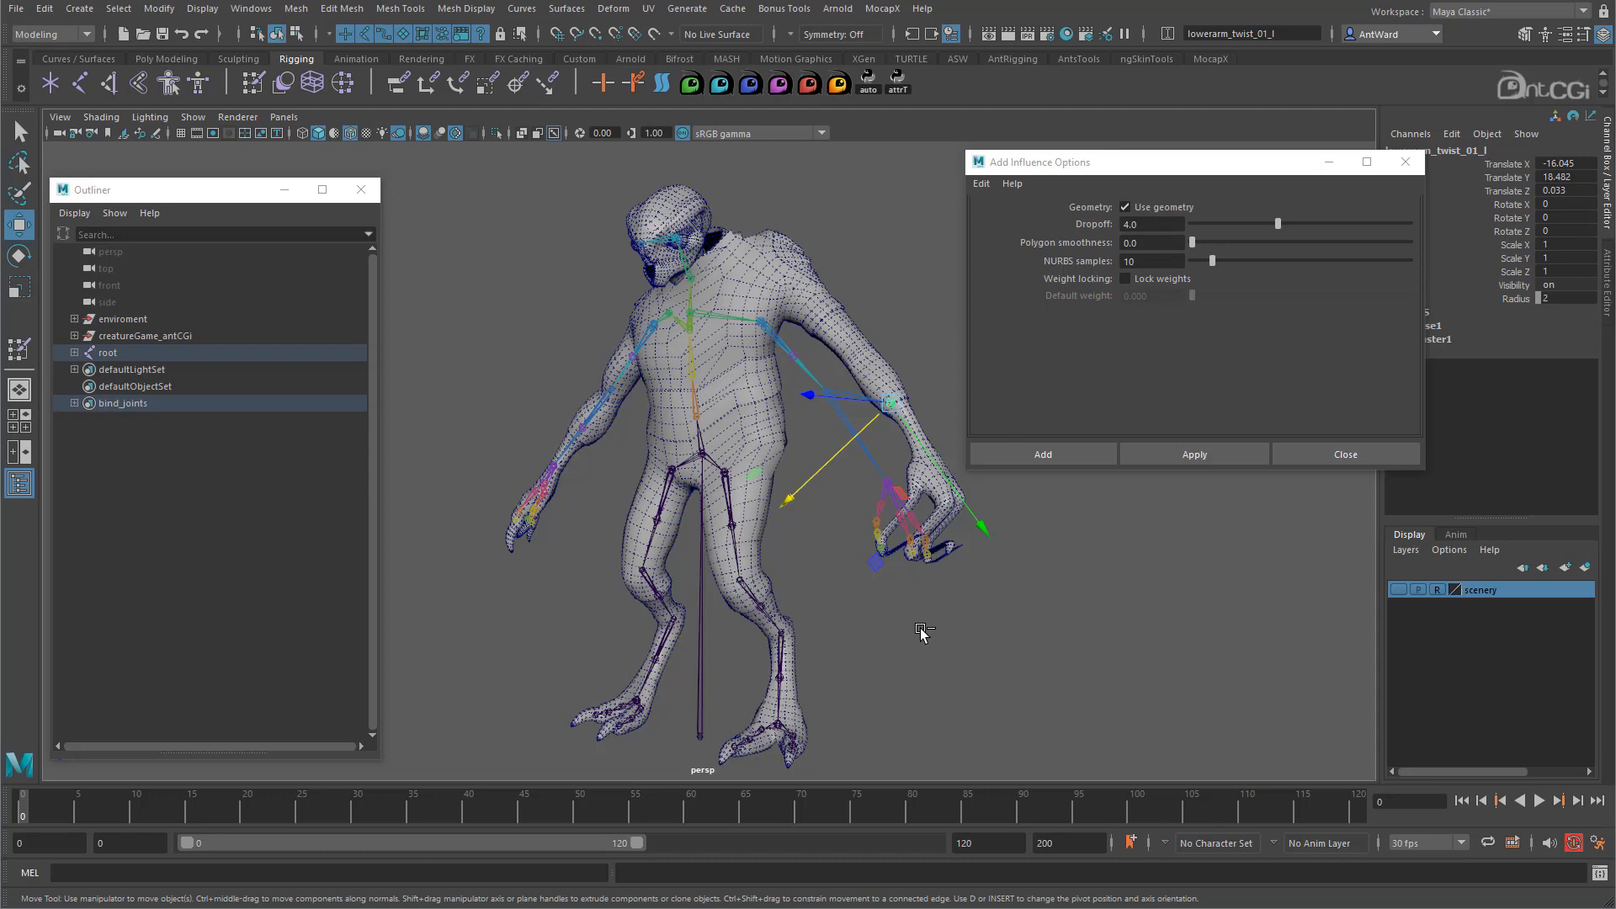
# Undo the test move and added influences, then try moving lowerarm_twist_01_l on its own and undo that move
pyautogui.hotkey('ctrl', 'z')
pyautogui.hotkey('ctrl', 'z')
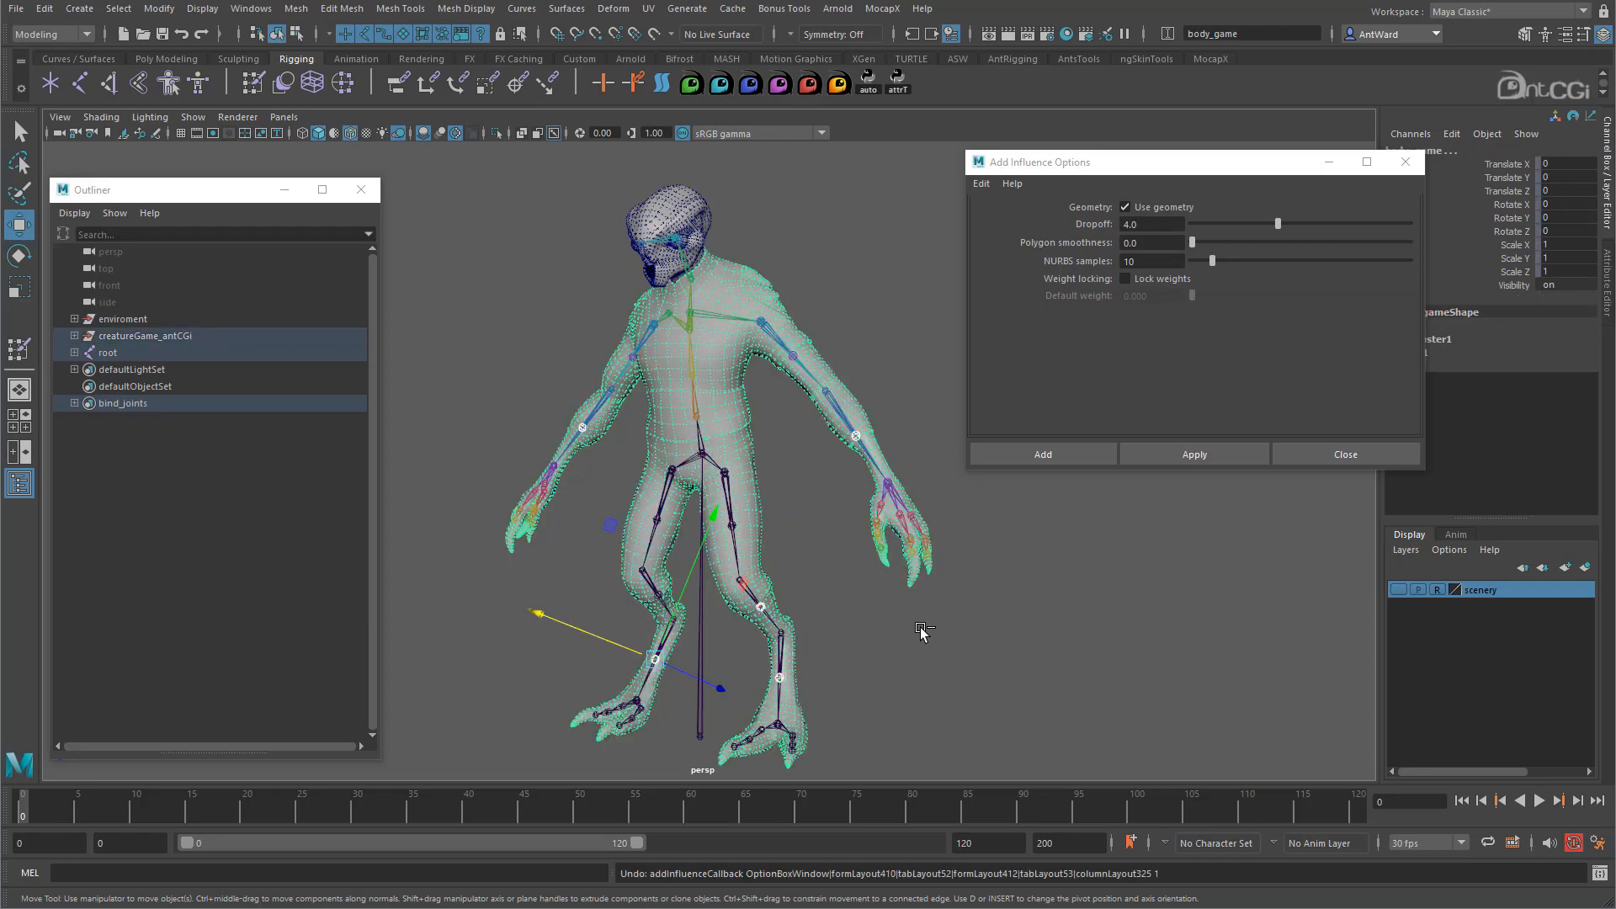
pyautogui.hotkey('ctrl', 'z')
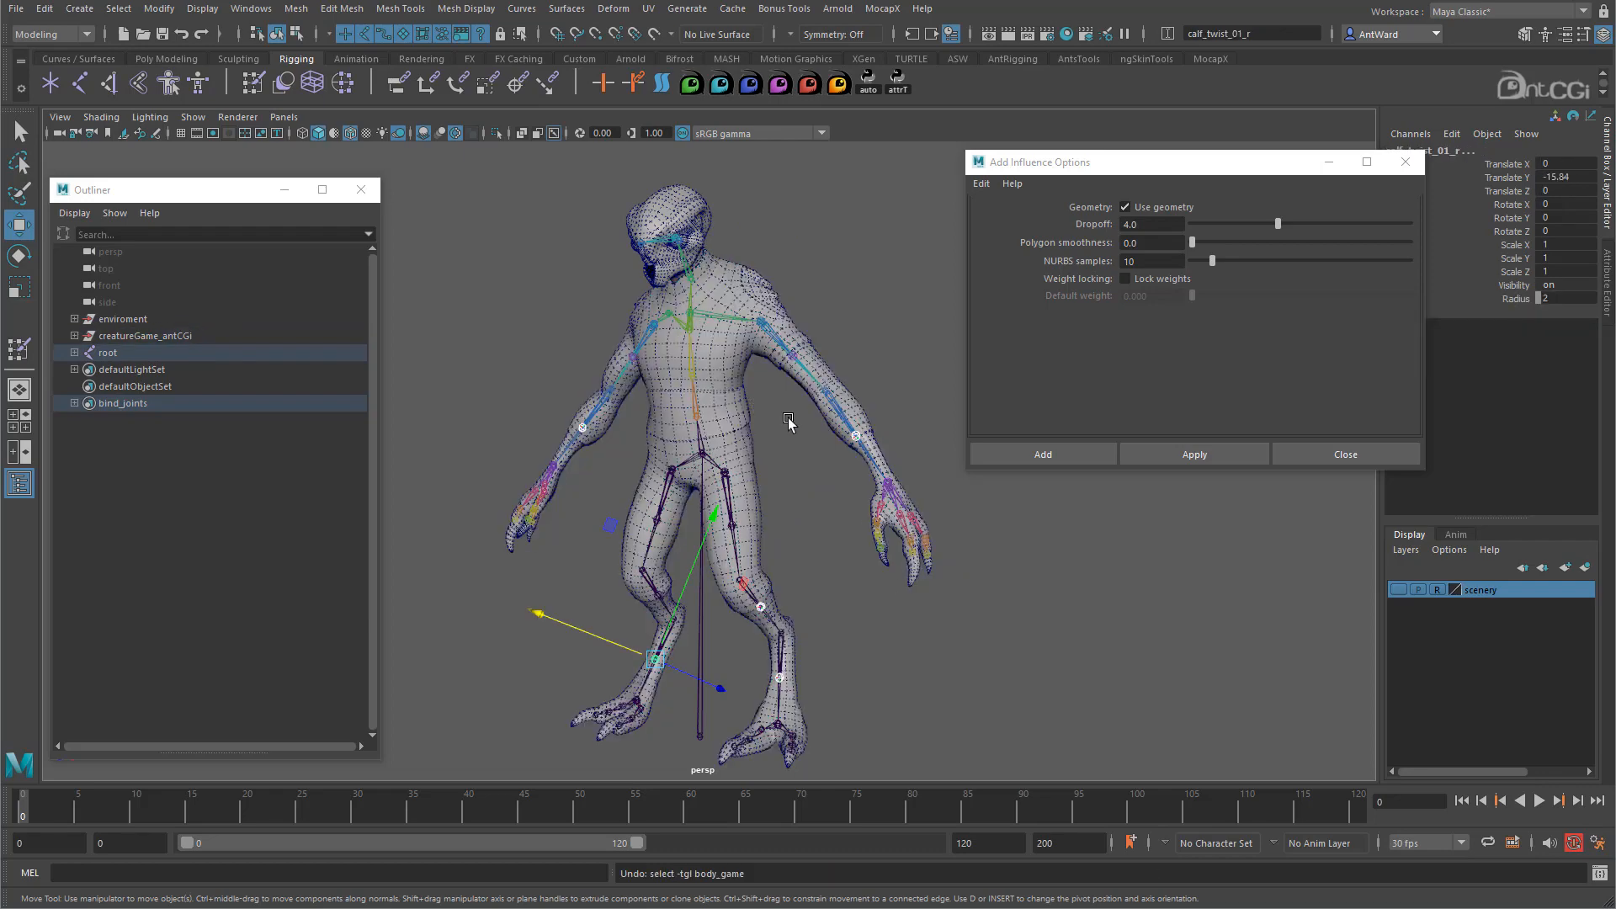
pyautogui.click(859, 434)
pyautogui.moveTo(829, 462); pyautogui.dragTo(857, 440)
pyautogui.hotkey('ctrl', 'z')
pyautogui.hotkey('ctrl', 'z')
# Add the twist joints as influences on body_game with Lock weights enabled and the default weight at 0, then close the options
pyautogui.keyDown('alt'); pyautogui.moveTo(860, 558); pyautogui.dragTo(738, 402); pyautogui.keyUp('alt')
pyautogui.keyDown('shift'); pyautogui.click(738, 401); pyautogui.keyUp('shift')
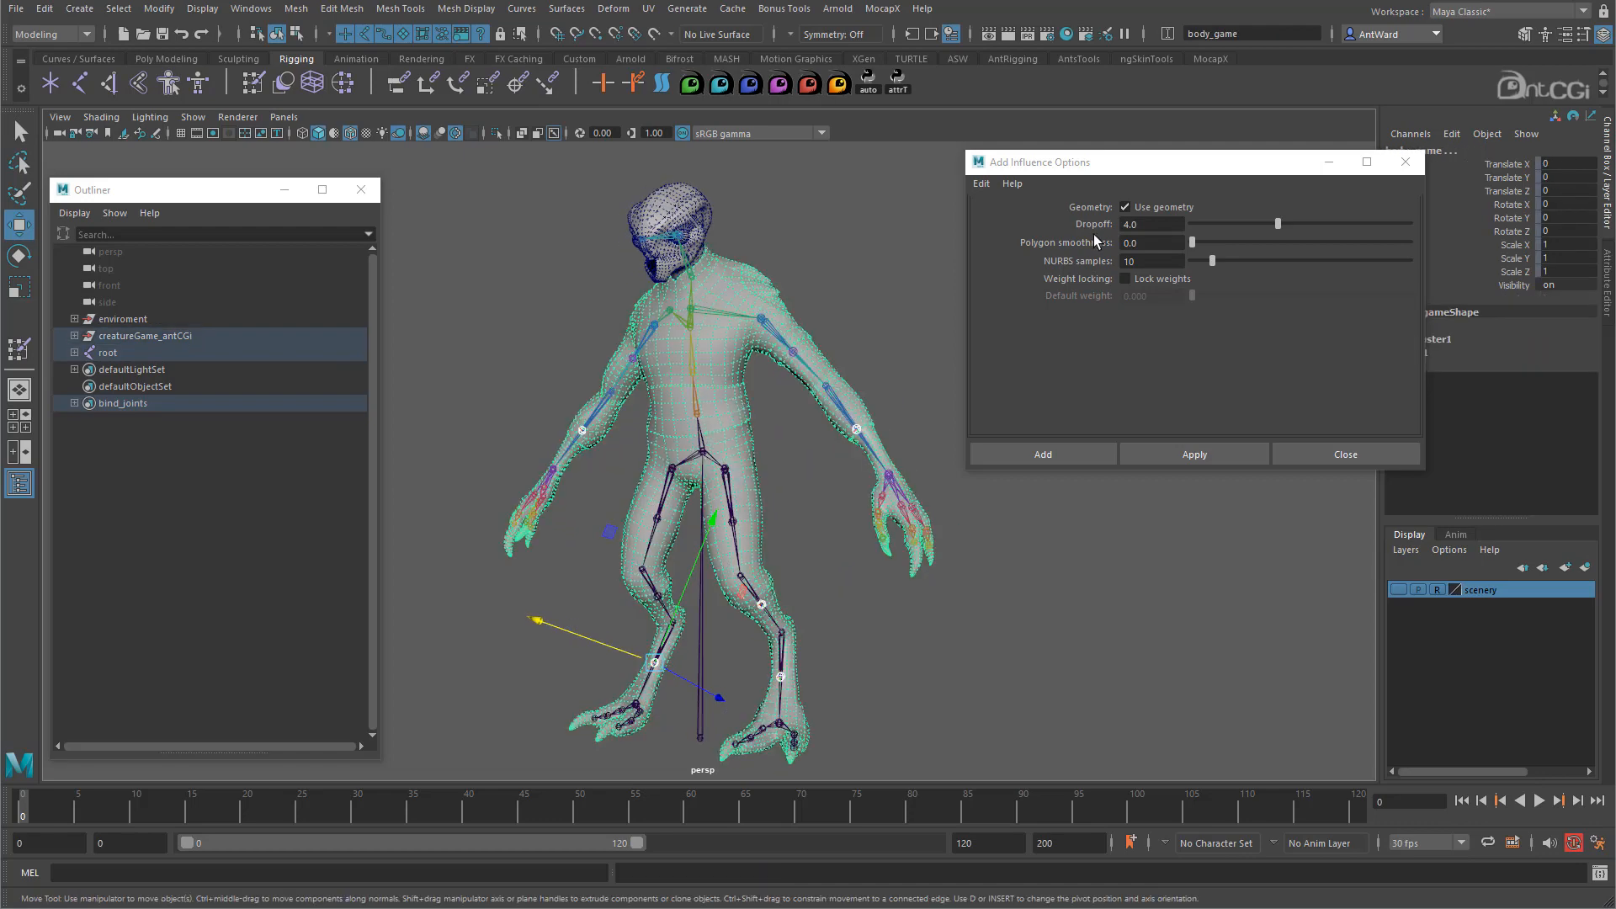
pyautogui.click(1123, 279)
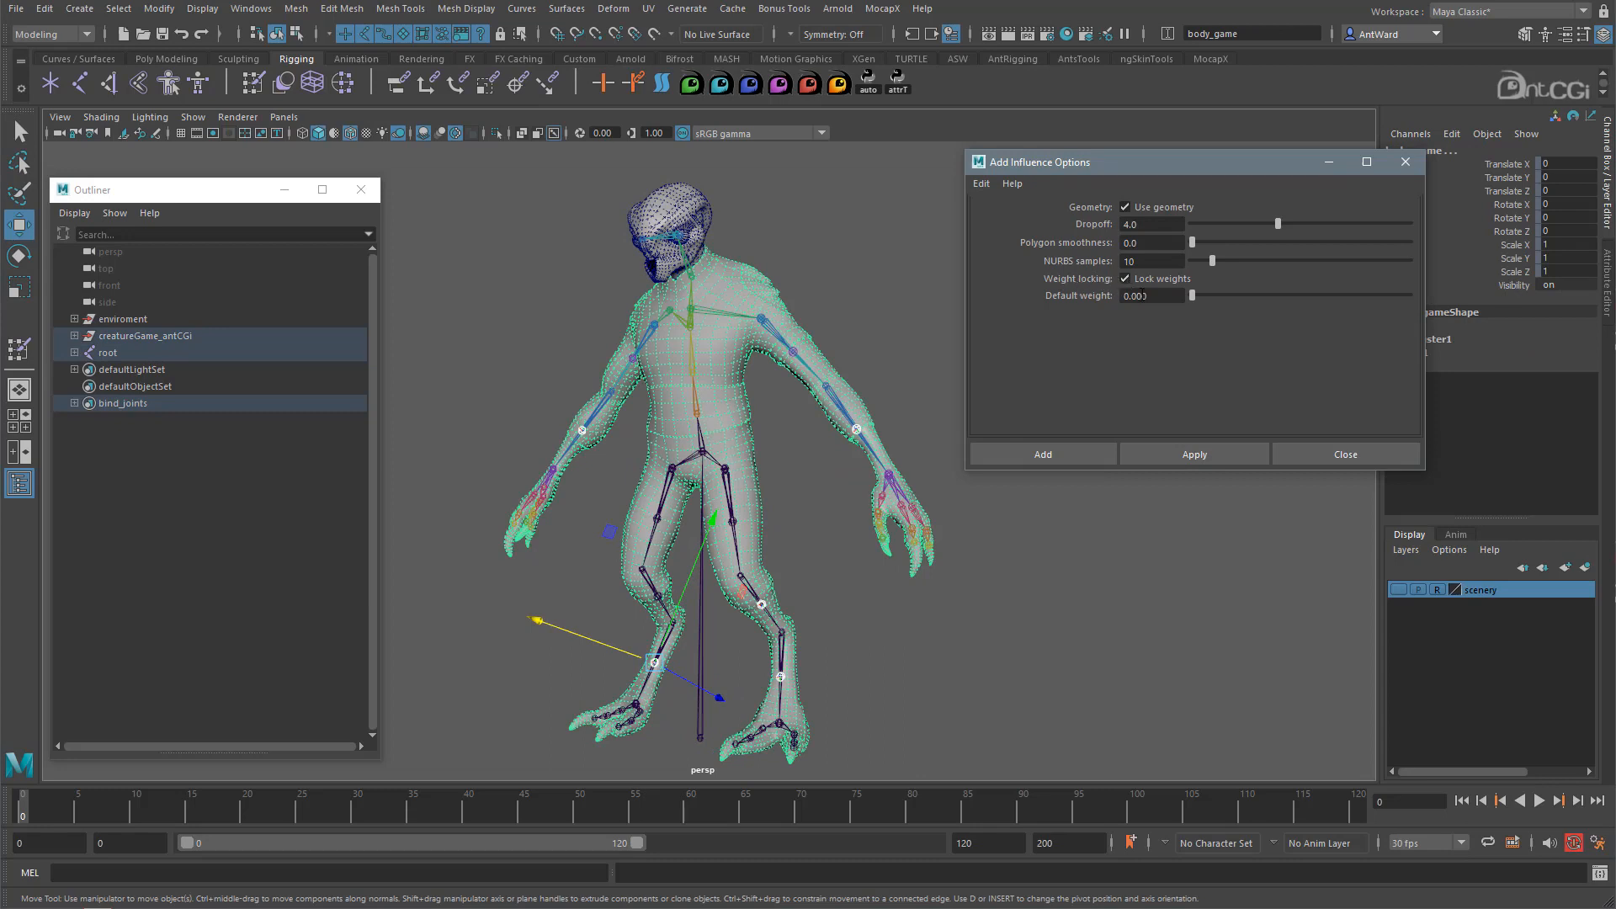
pyautogui.moveTo(1191, 296)
pyautogui.mouseDown()
pyautogui.moveTo(1220, 298)
pyautogui.moveTo(1191, 297)
pyautogui.mouseUp()
pyautogui.moveTo(1158, 296); pyautogui.dragTo(1021, 303)
pyautogui.keyDown('alt'); pyautogui.moveTo(890, 379); pyautogui.dragTo(859, 382); pyautogui.keyUp('alt')
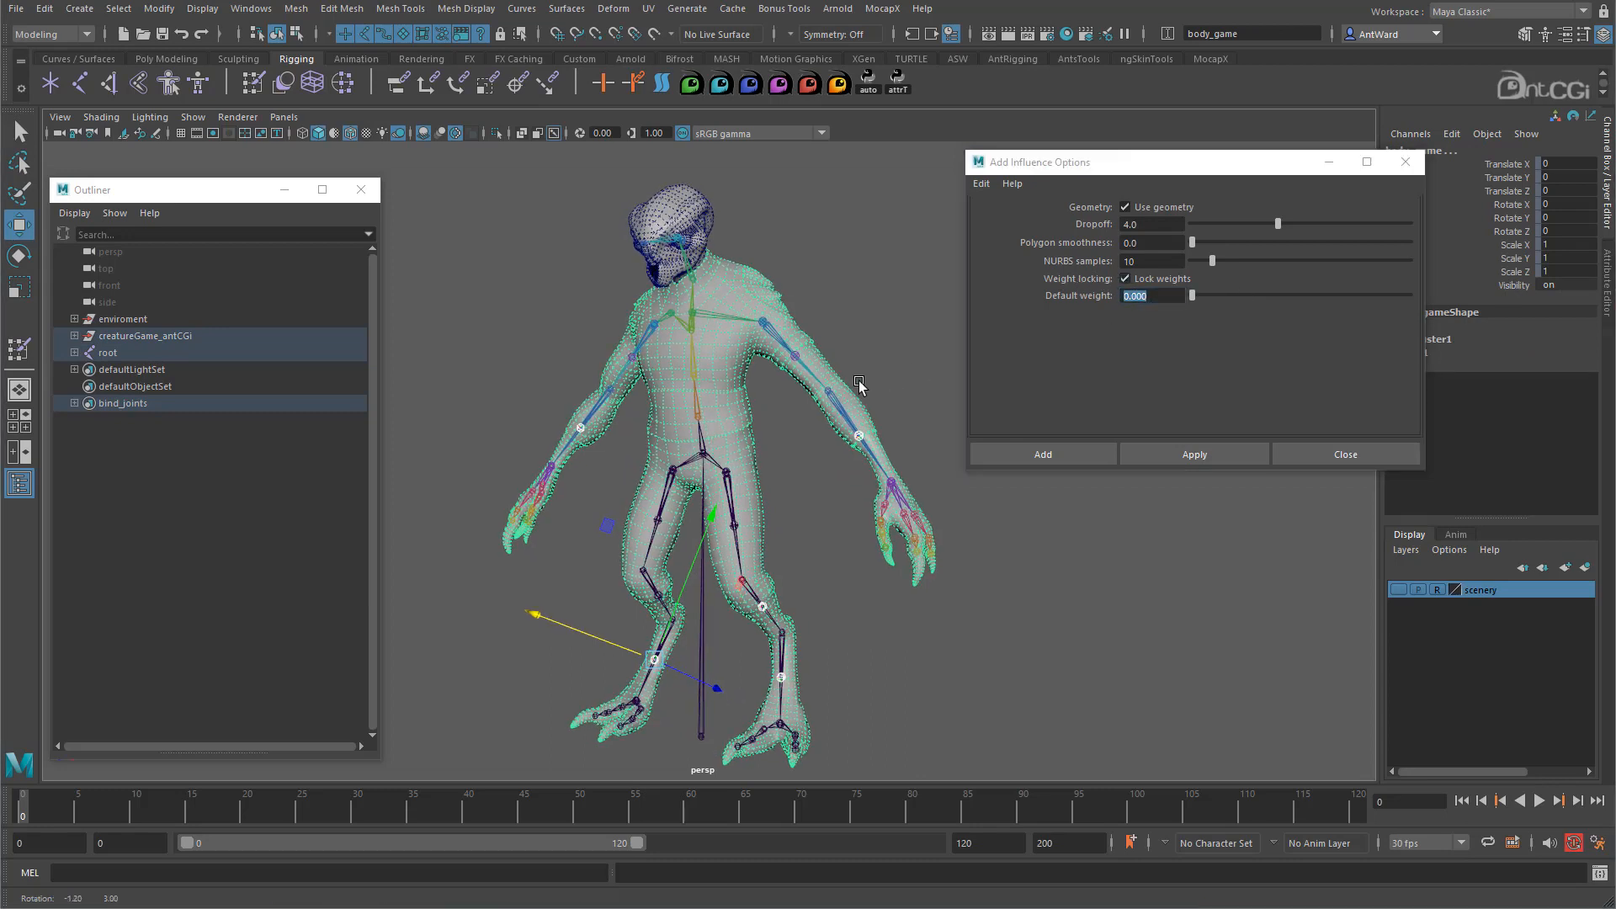
pyautogui.click(1189, 454)
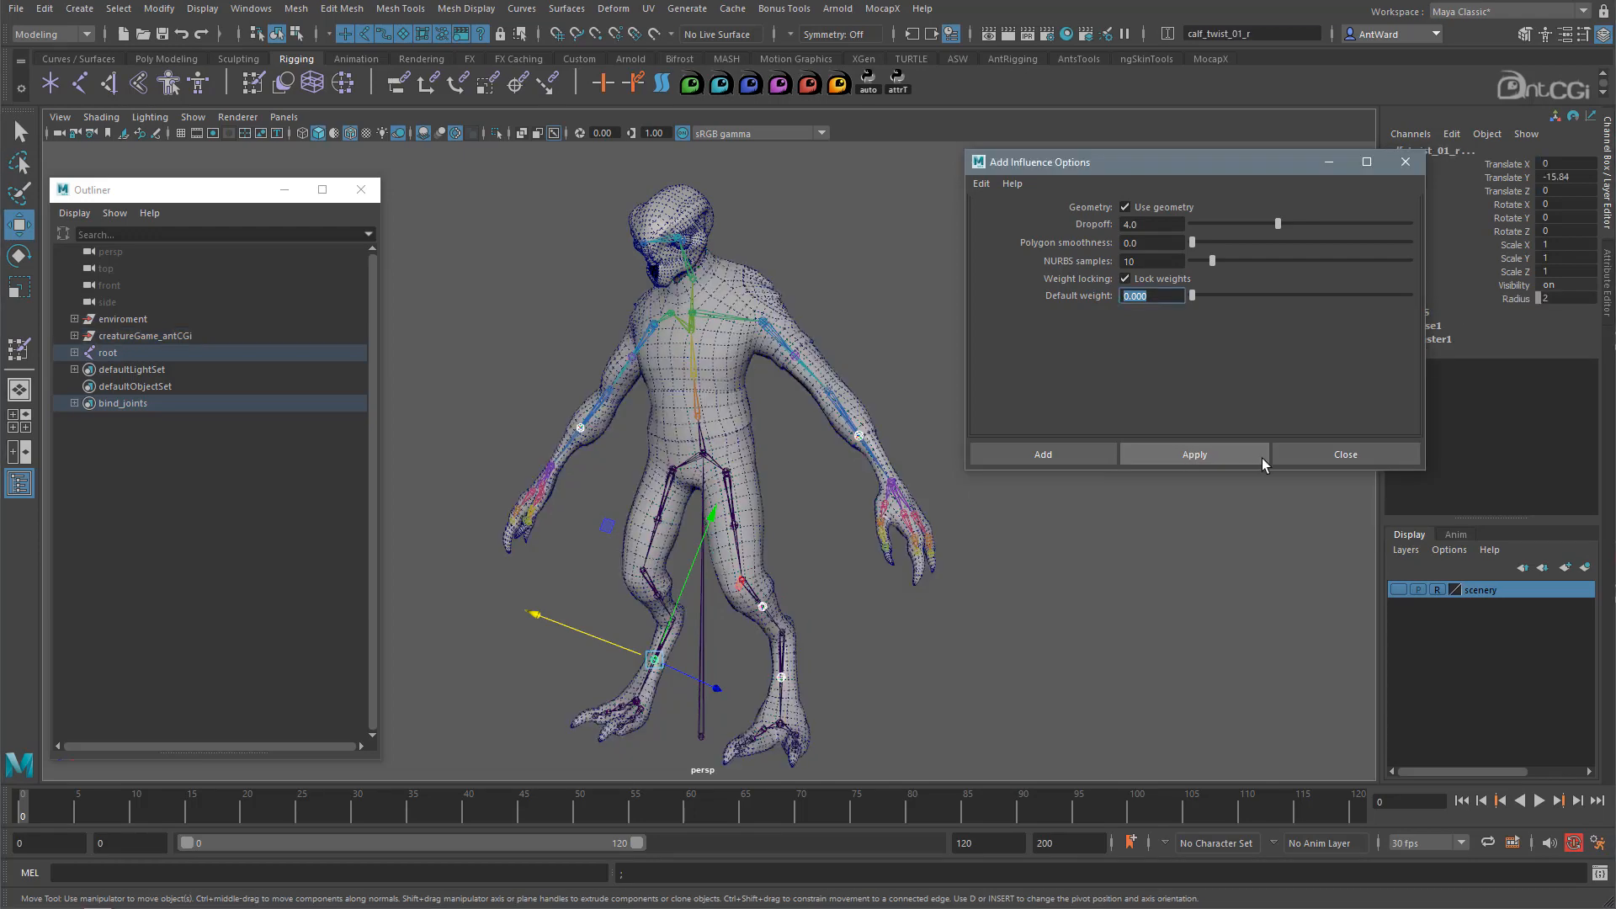
pyautogui.click(1337, 455)
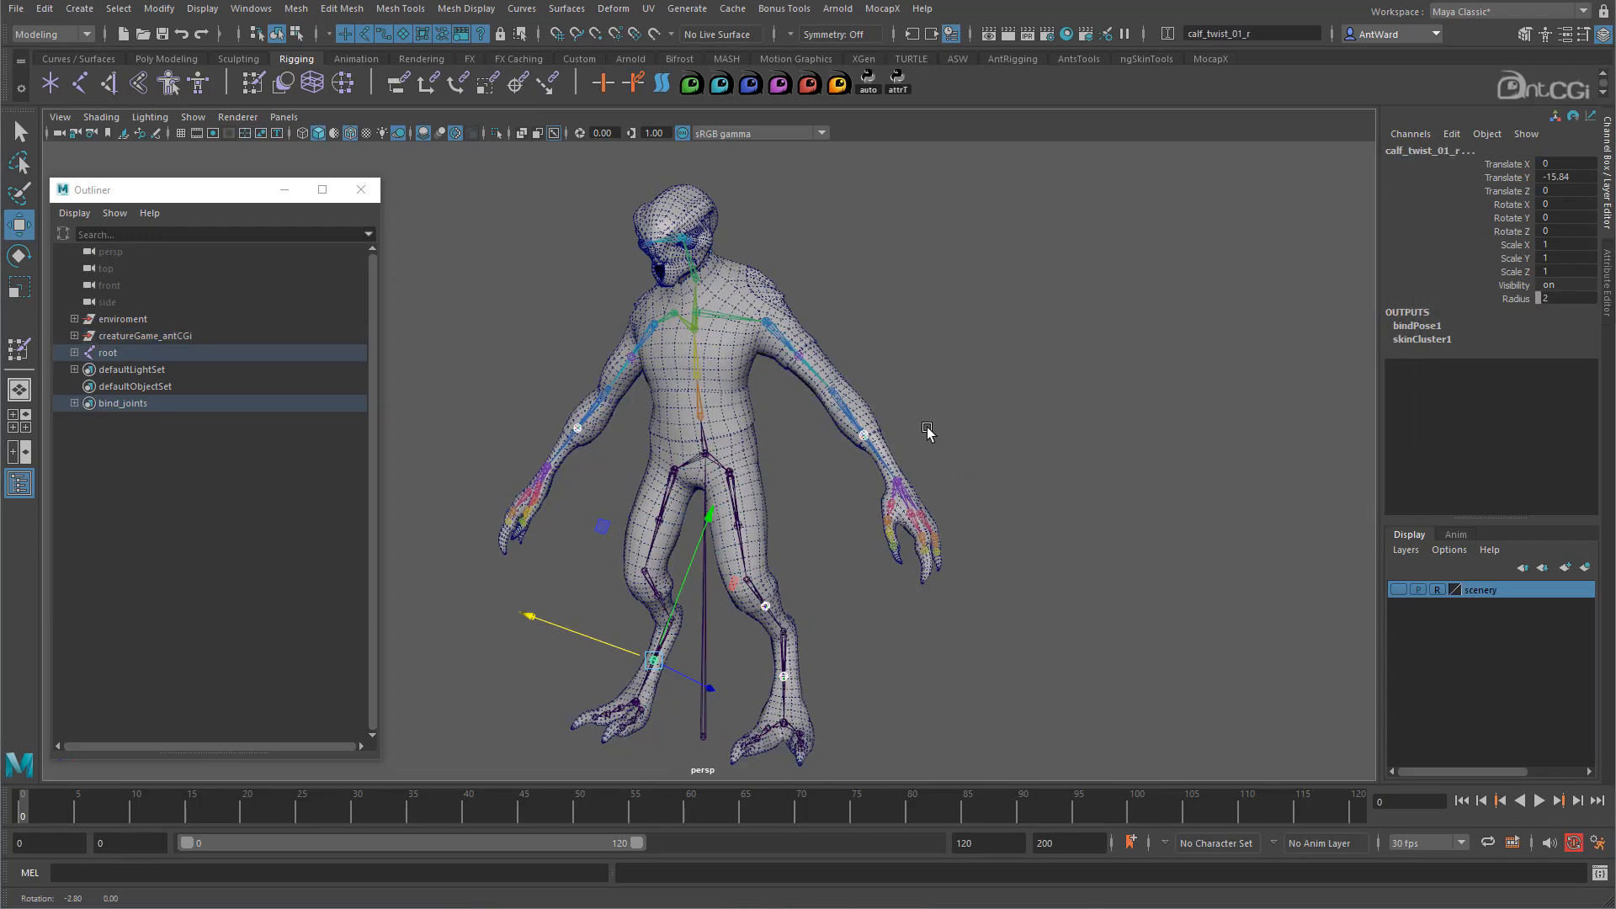
# Test lowerarm_twist_01_l by moving it away from the left forearm, check its skin cluster connection, and undo the move
pyautogui.click(929, 433)
pyautogui.click(872, 431)
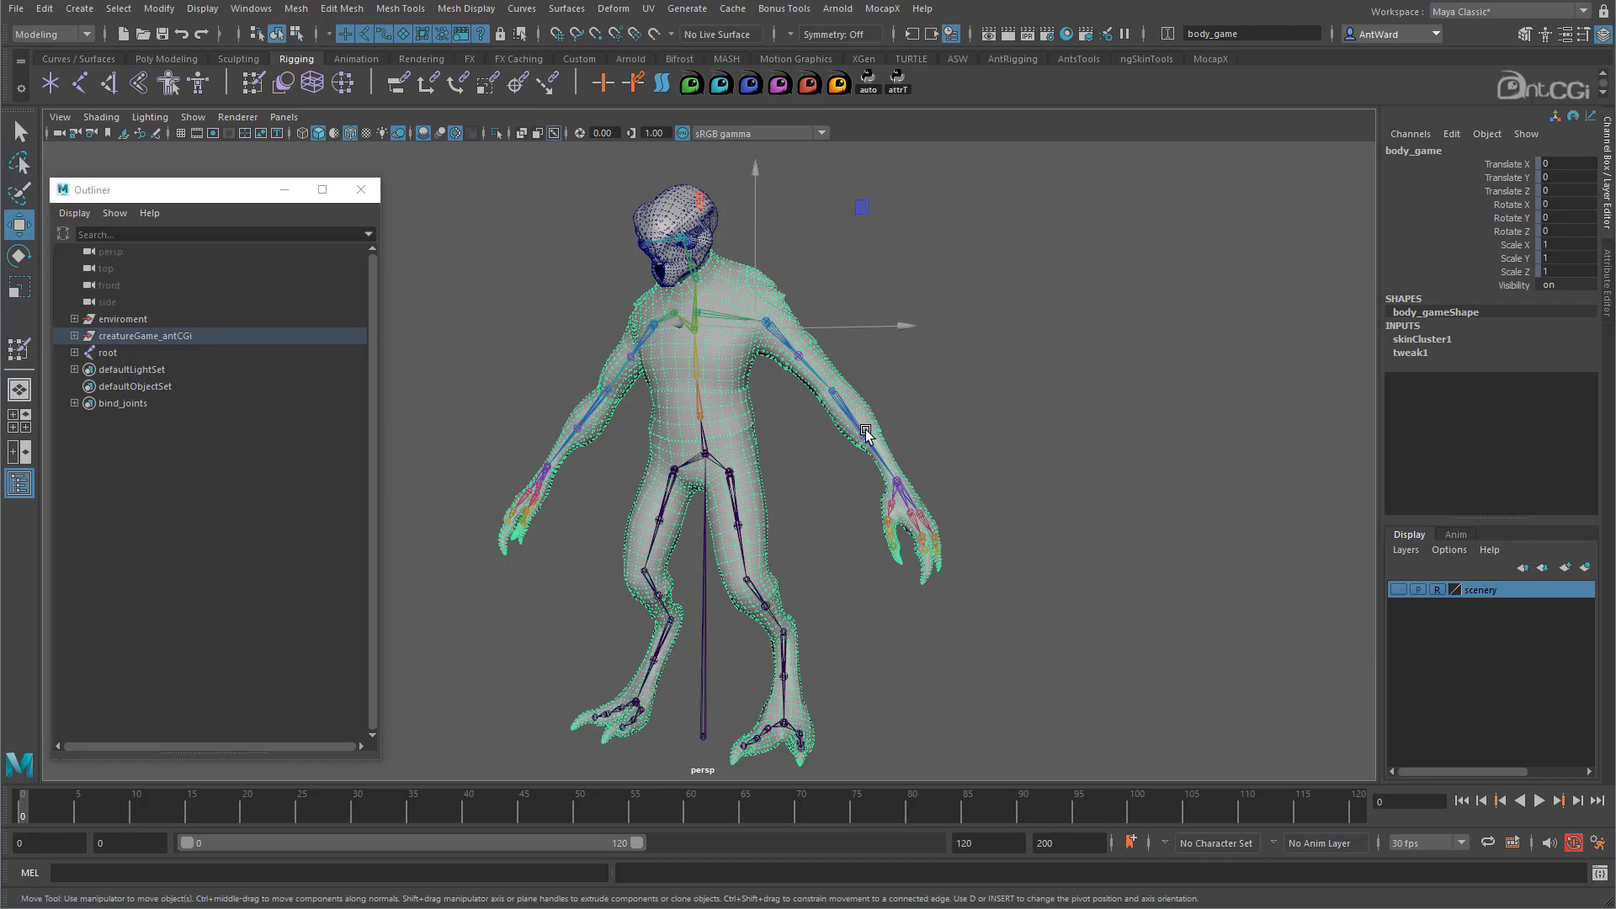
pyautogui.click(866, 433)
pyautogui.moveTo(827, 470); pyautogui.dragTo(877, 427)
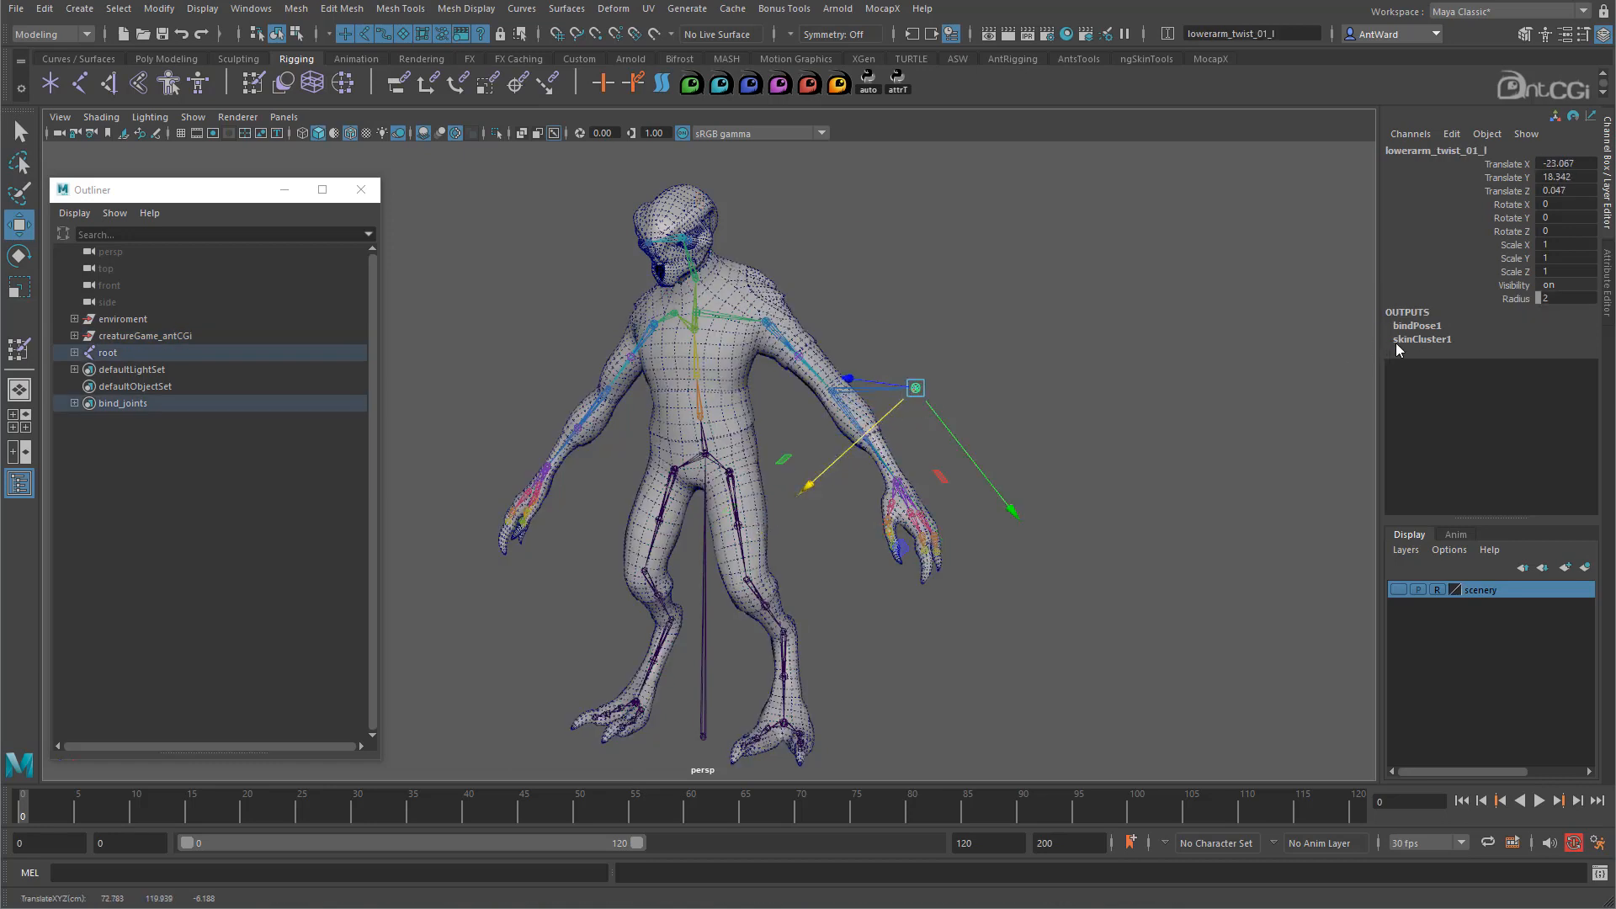
pyautogui.hotkey('ctrl', 'z')
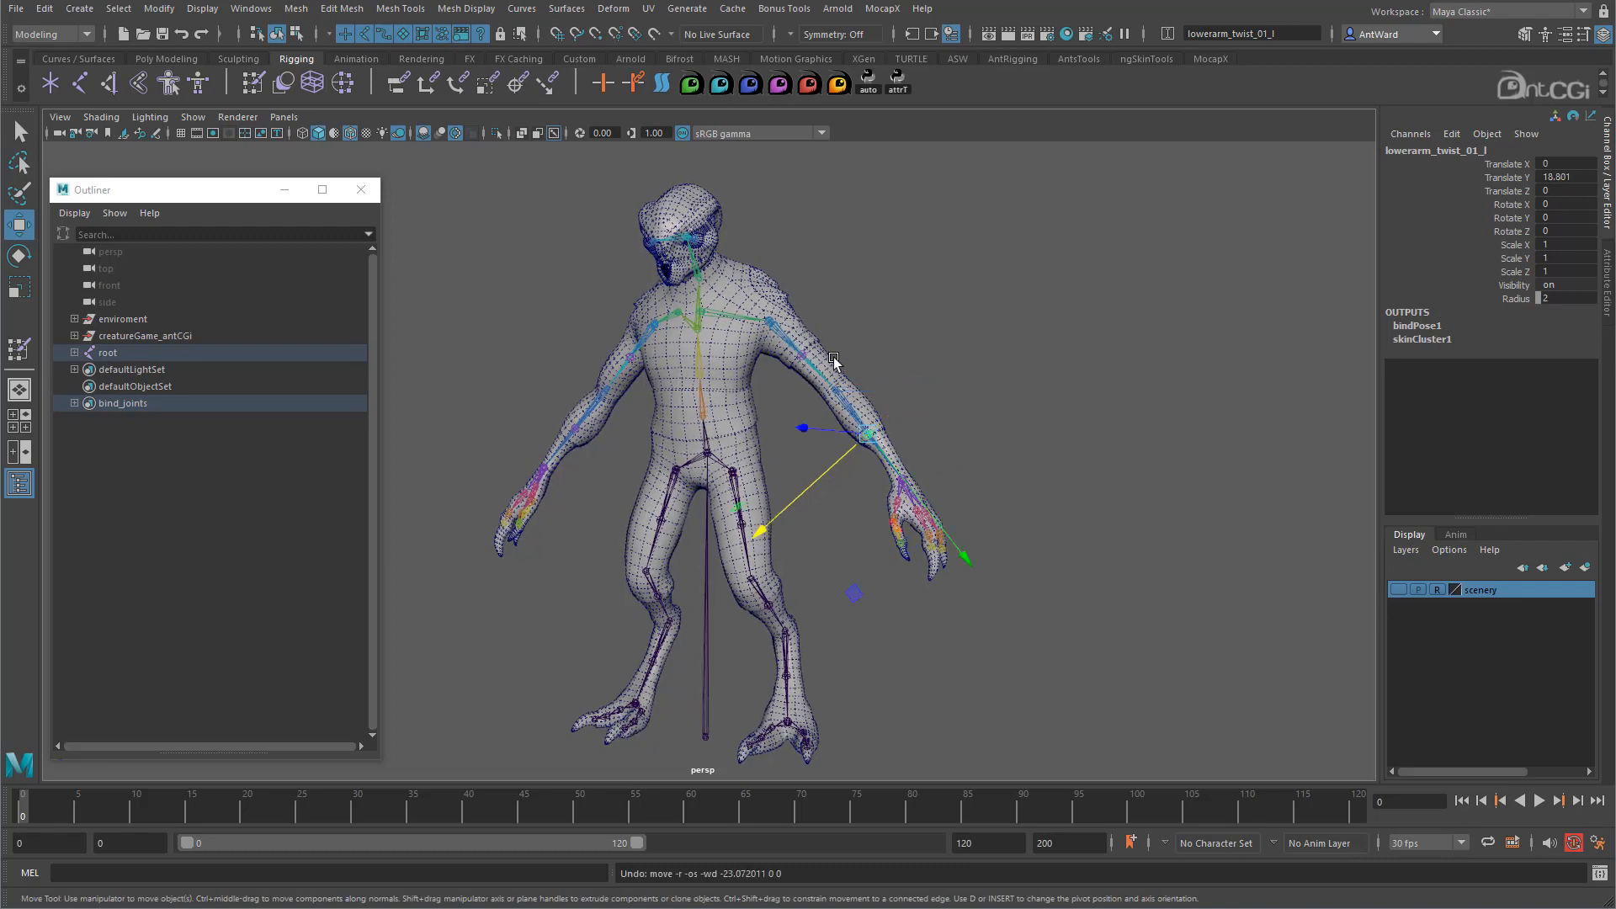
# Test the left upper arm's deformation by rotating its joint
pyautogui.click(818, 373)
pyautogui.press('e')
pyautogui.moveTo(902, 389); pyautogui.dragTo(898, 306)
pyautogui.moveTo(854, 530)
pyautogui.keyDown('alt'); pyautogui.mouseDown()
pyautogui.moveTo(786, 533)
pyautogui.moveTo(858, 532)
pyautogui.mouseUp(); pyautogui.keyUp('alt')
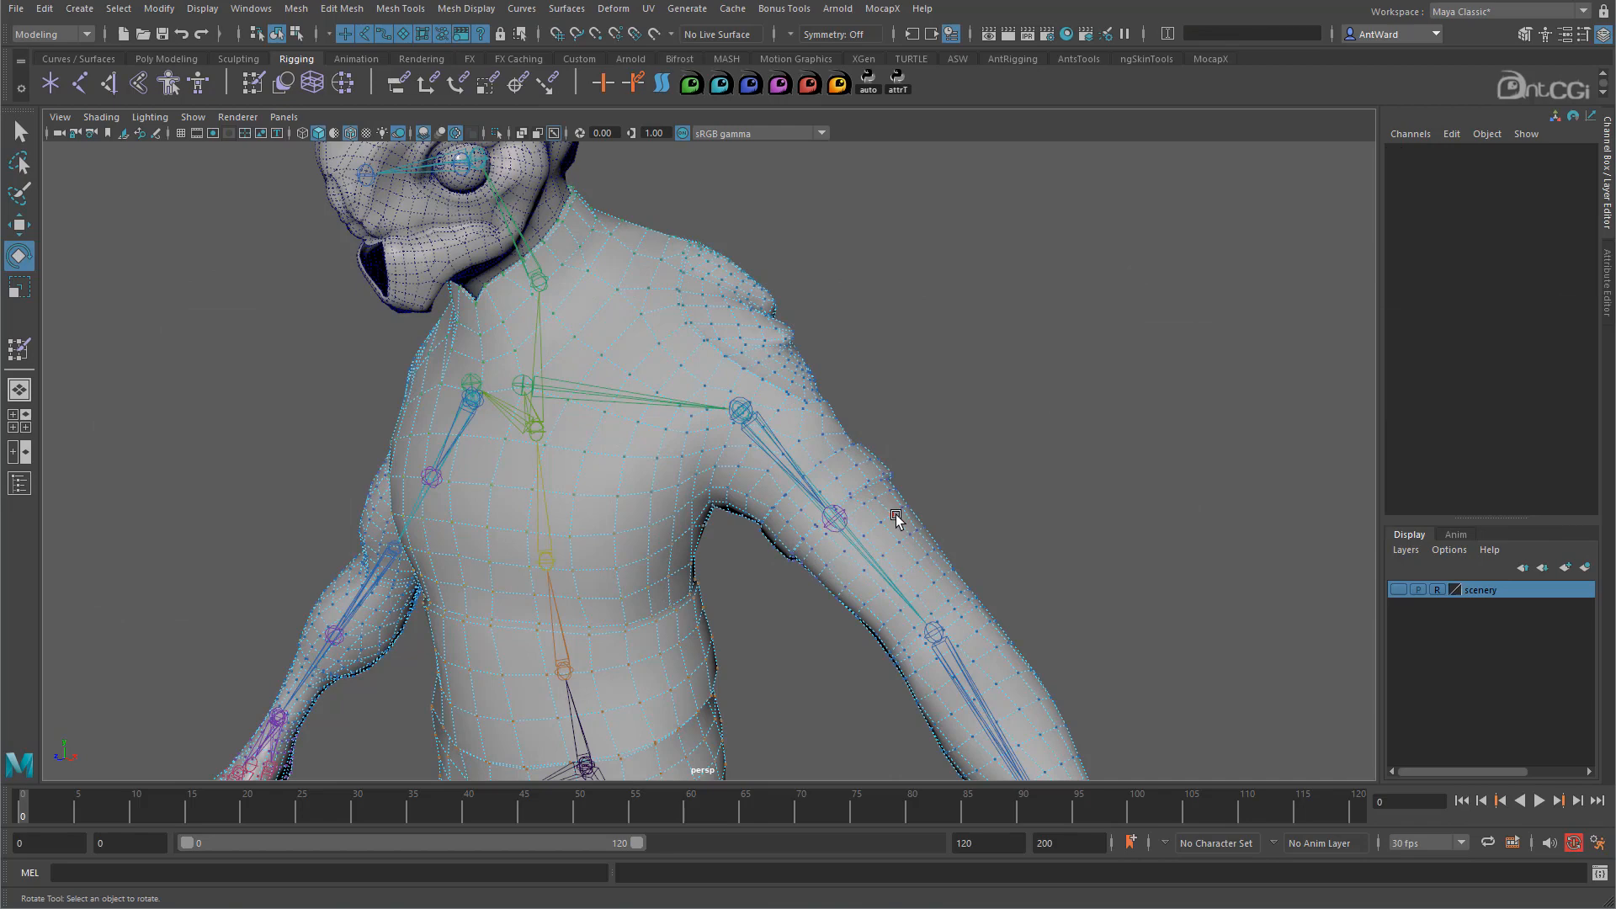
# Select a loop of body_game vertices around the left upper arm
pyautogui.click(895, 515)
pyautogui.press('w')
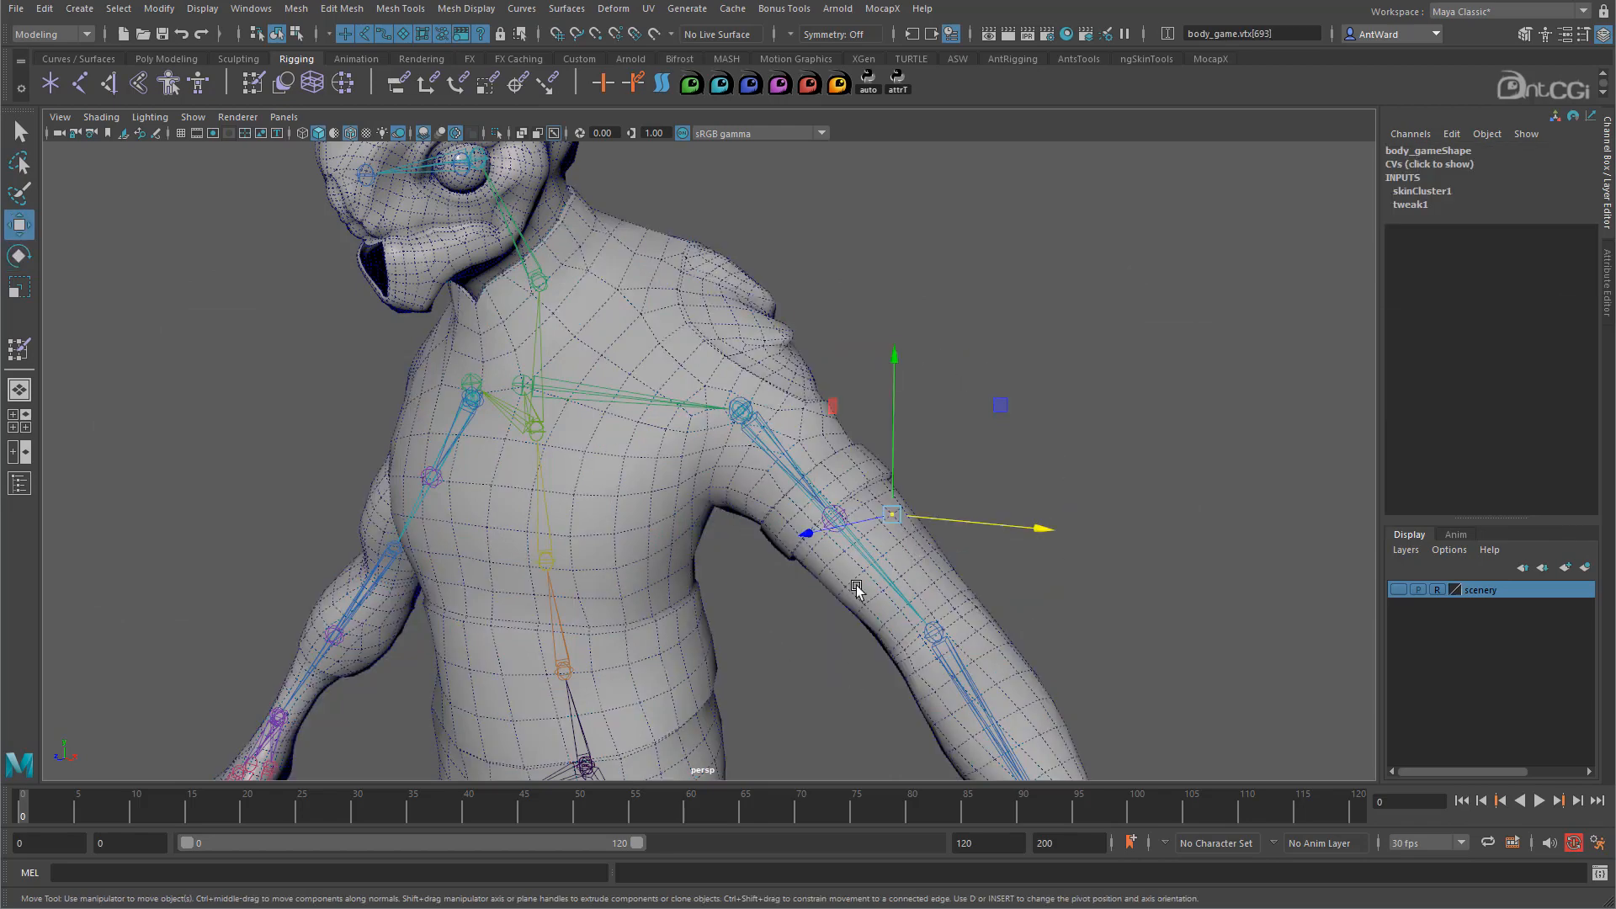
pyautogui.keyDown('alt'); pyautogui.moveTo(798, 613); pyautogui.dragTo(952, 573, button='right'); pyautogui.keyUp('alt')
pyautogui.keyDown('shift'); pyautogui.click(1006, 562); pyautogui.keyUp('shift')
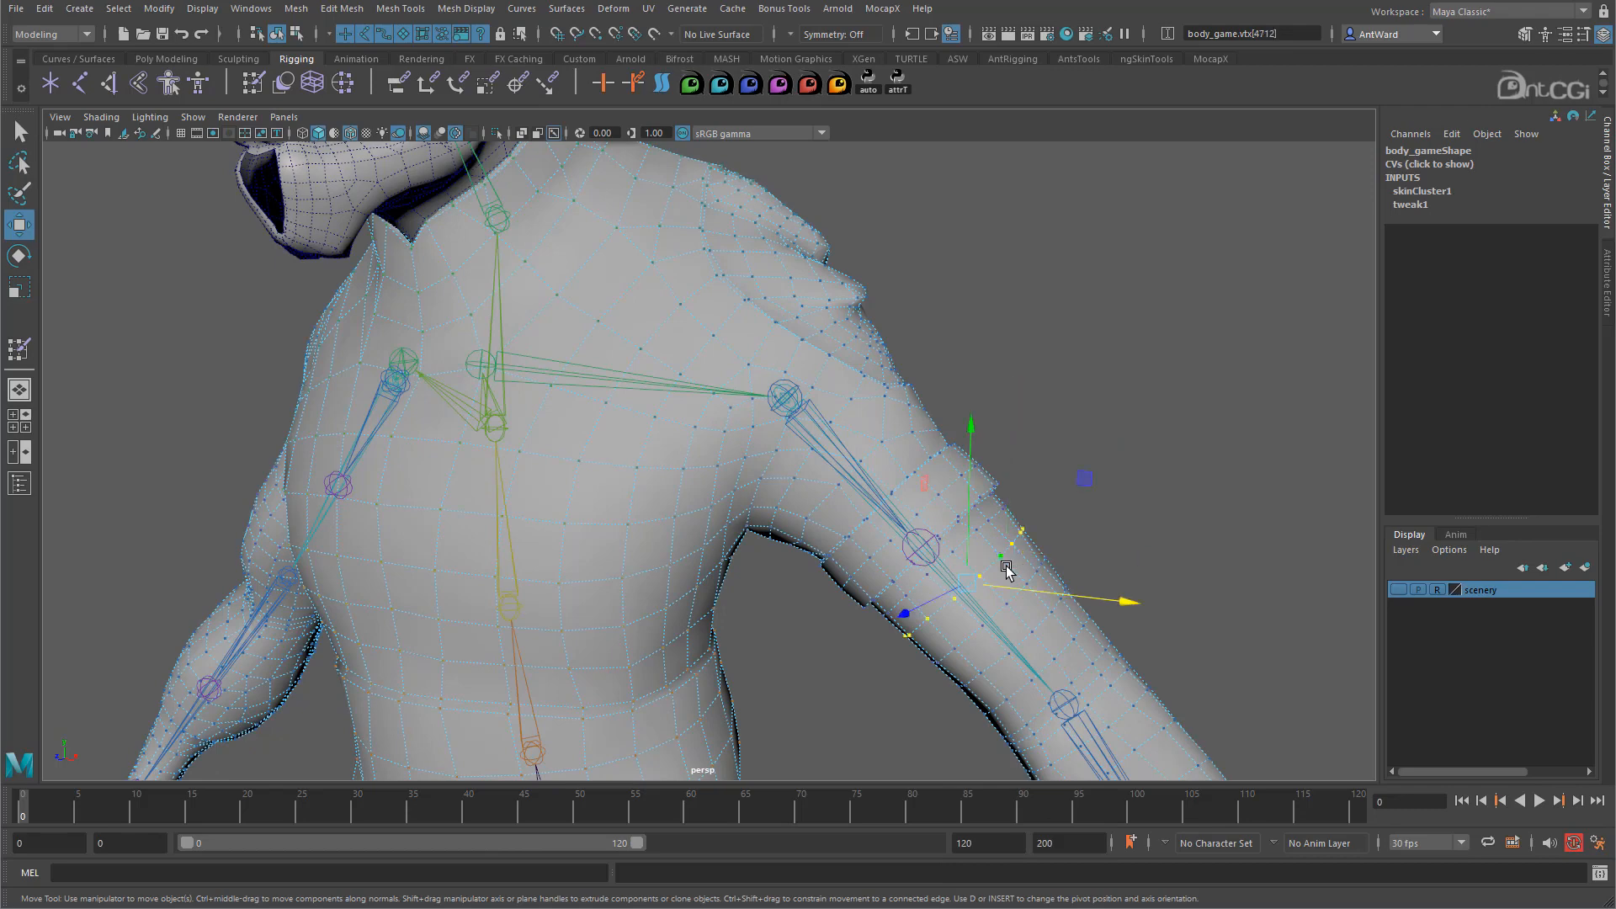
pyautogui.keyDown('alt'); pyautogui.moveTo(967, 594); pyautogui.dragTo(986, 461, button='right'); pyautogui.keyUp('alt')
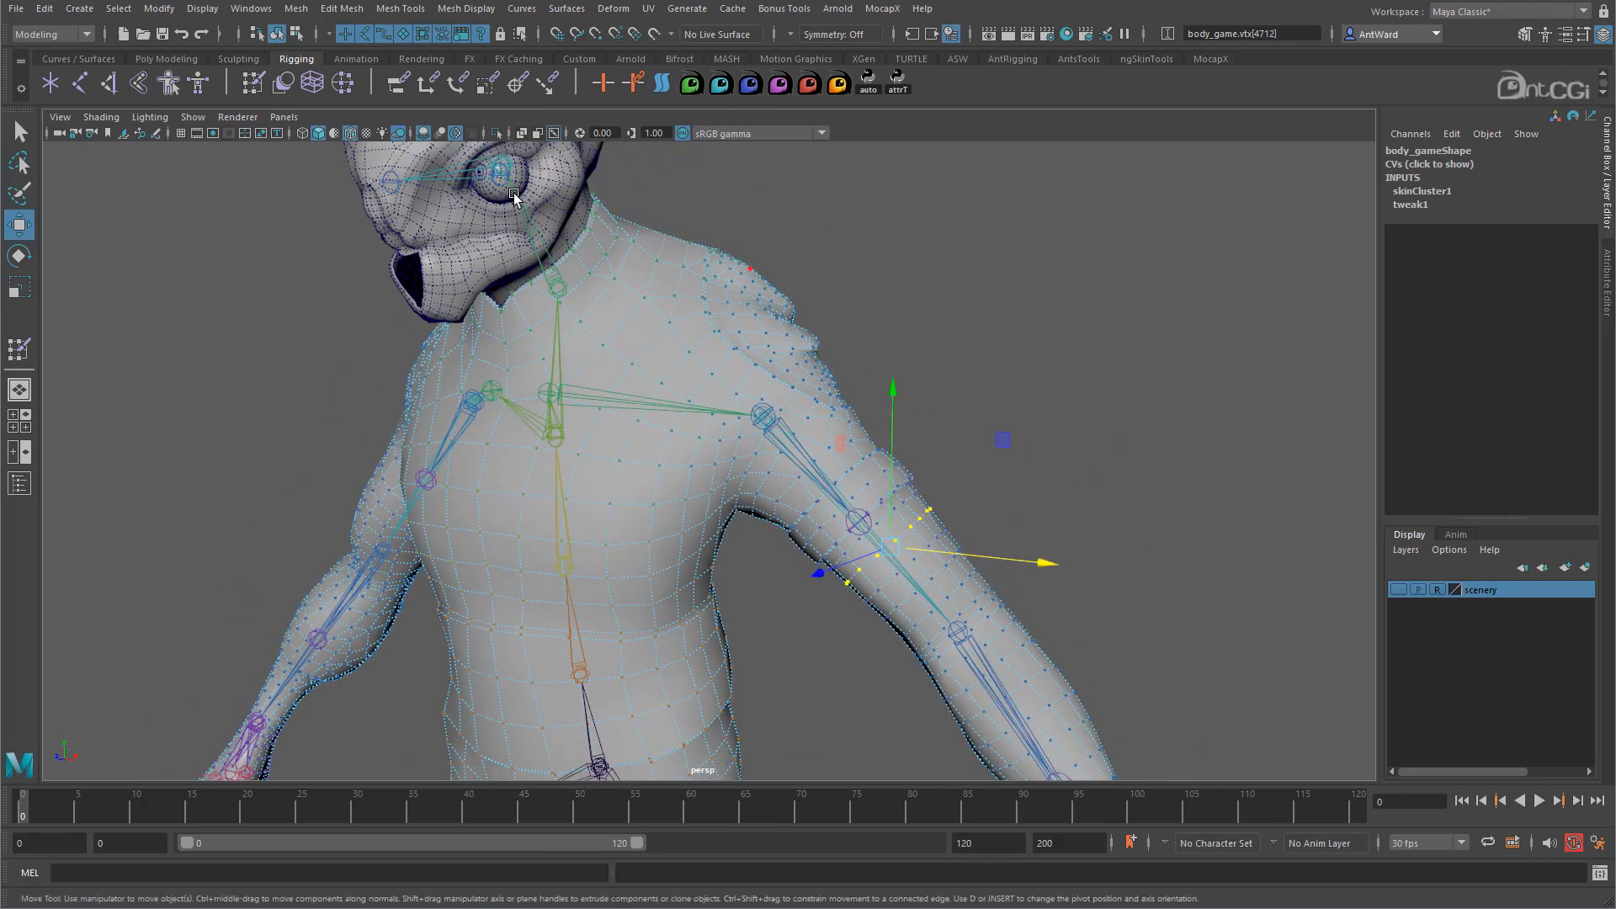
# Open the Component Editor on the Smooth Skins weights and widen the upperarm_twist_01_l column to read its full name
pyautogui.click(250, 9)
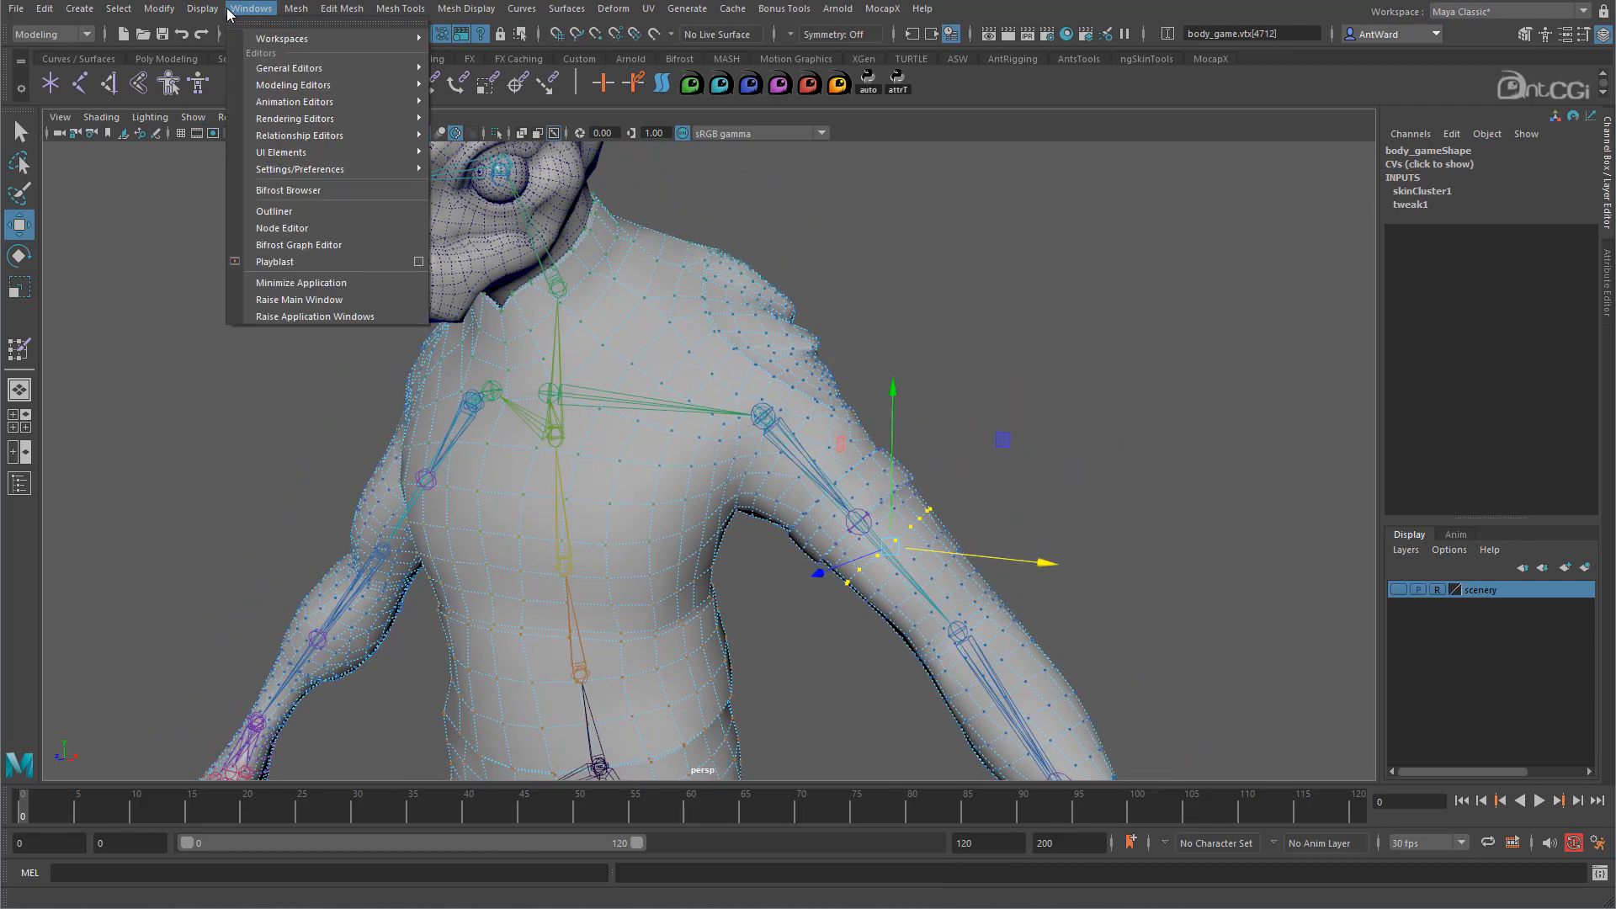
pyautogui.moveTo(336, 68)
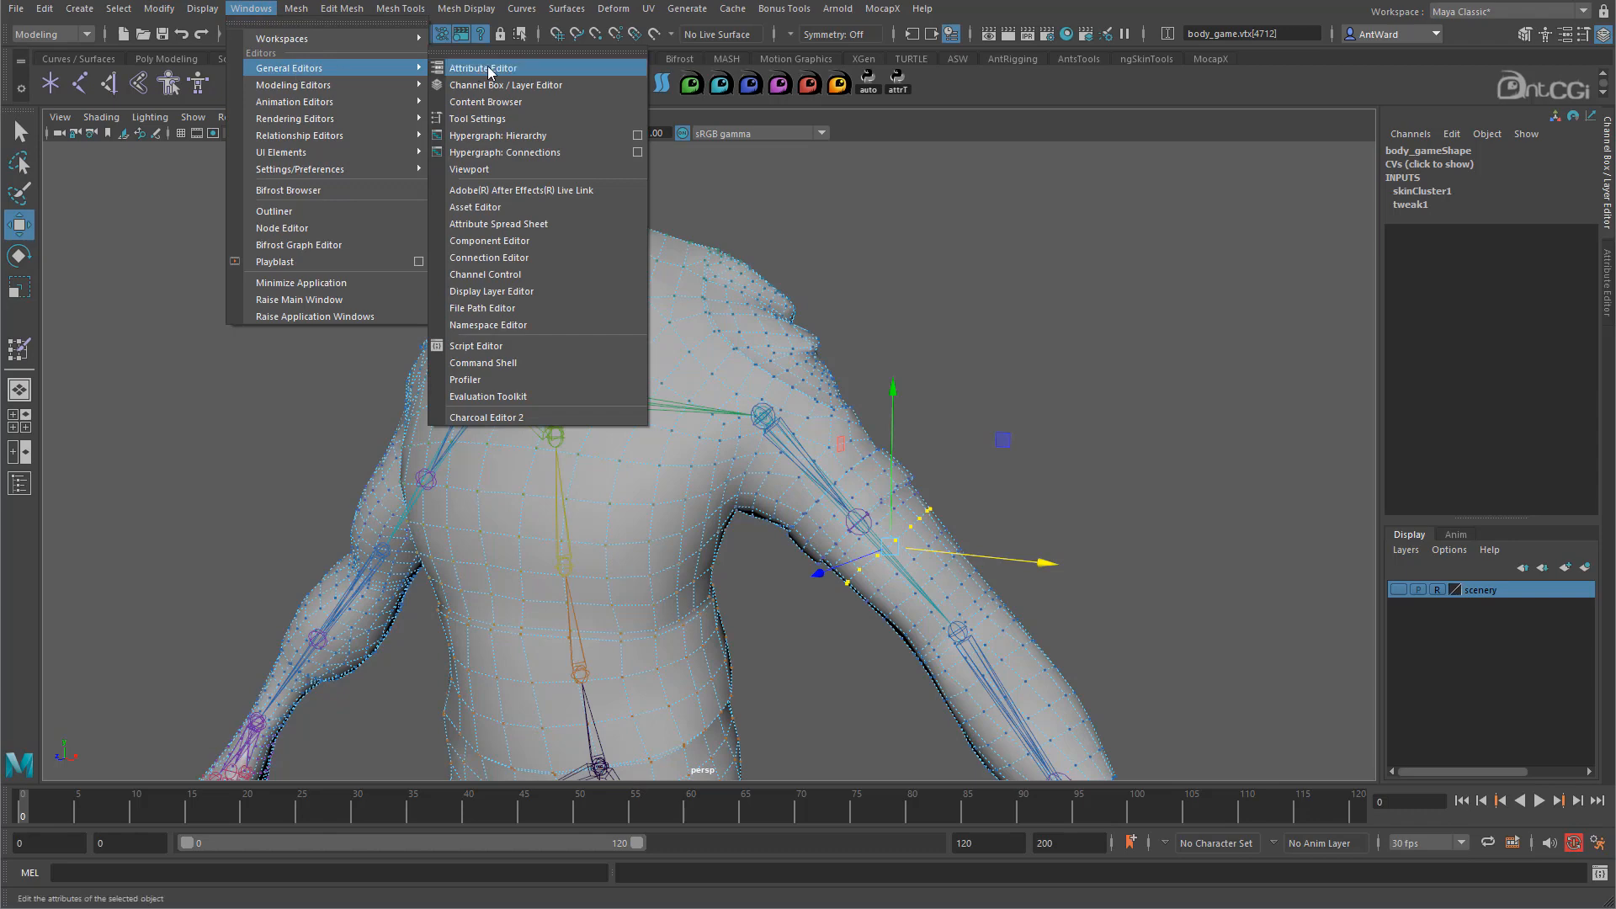
pyautogui.click(531, 240)
pyautogui.moveTo(522, 238); pyautogui.dragTo(457, 174)
pyautogui.click(402, 203)
pyautogui.click(512, 202)
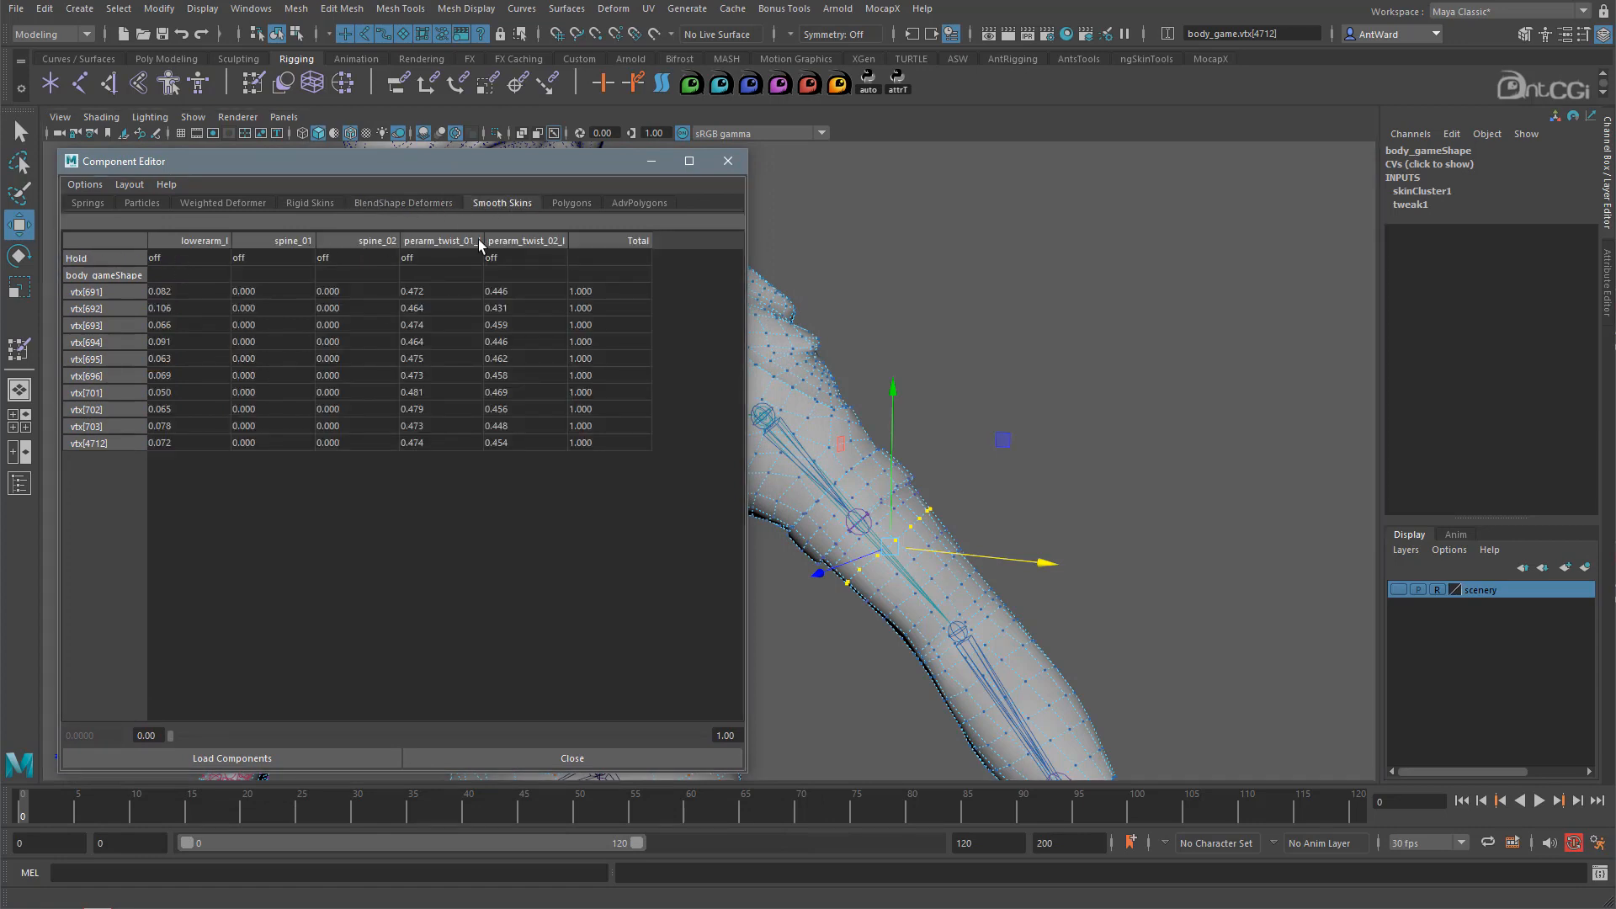
pyautogui.moveTo(483, 241); pyautogui.dragTo(619, 240)
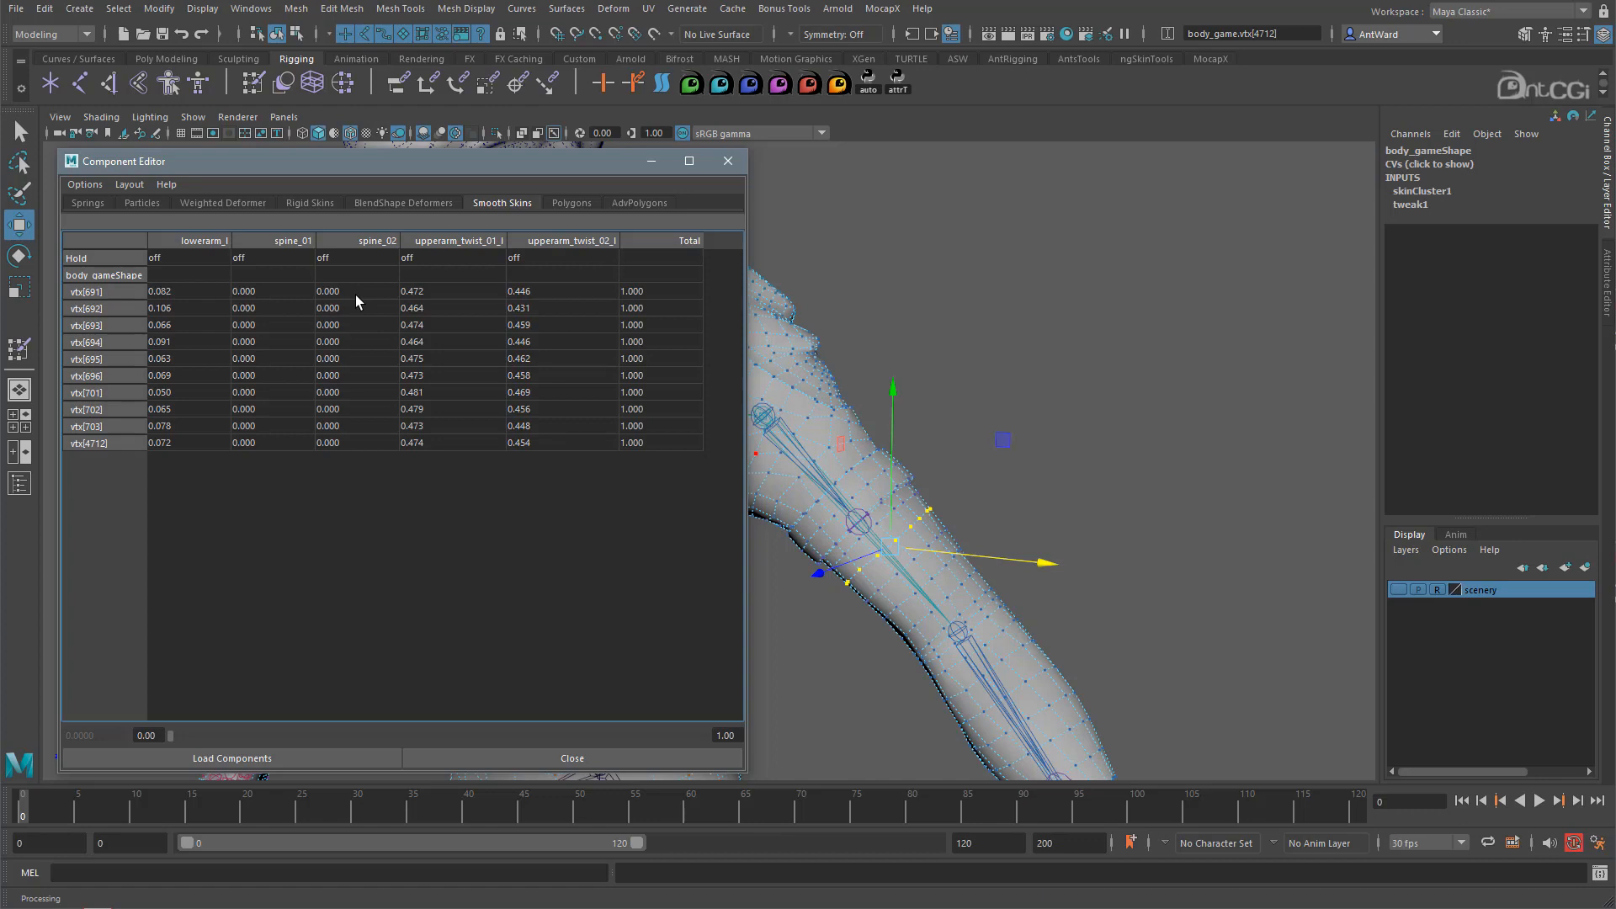
# Set the spine_02 weight to 0.2 for all the listed upper arm vertices
pyautogui.moveTo(355, 295); pyautogui.dragTo(357, 436)
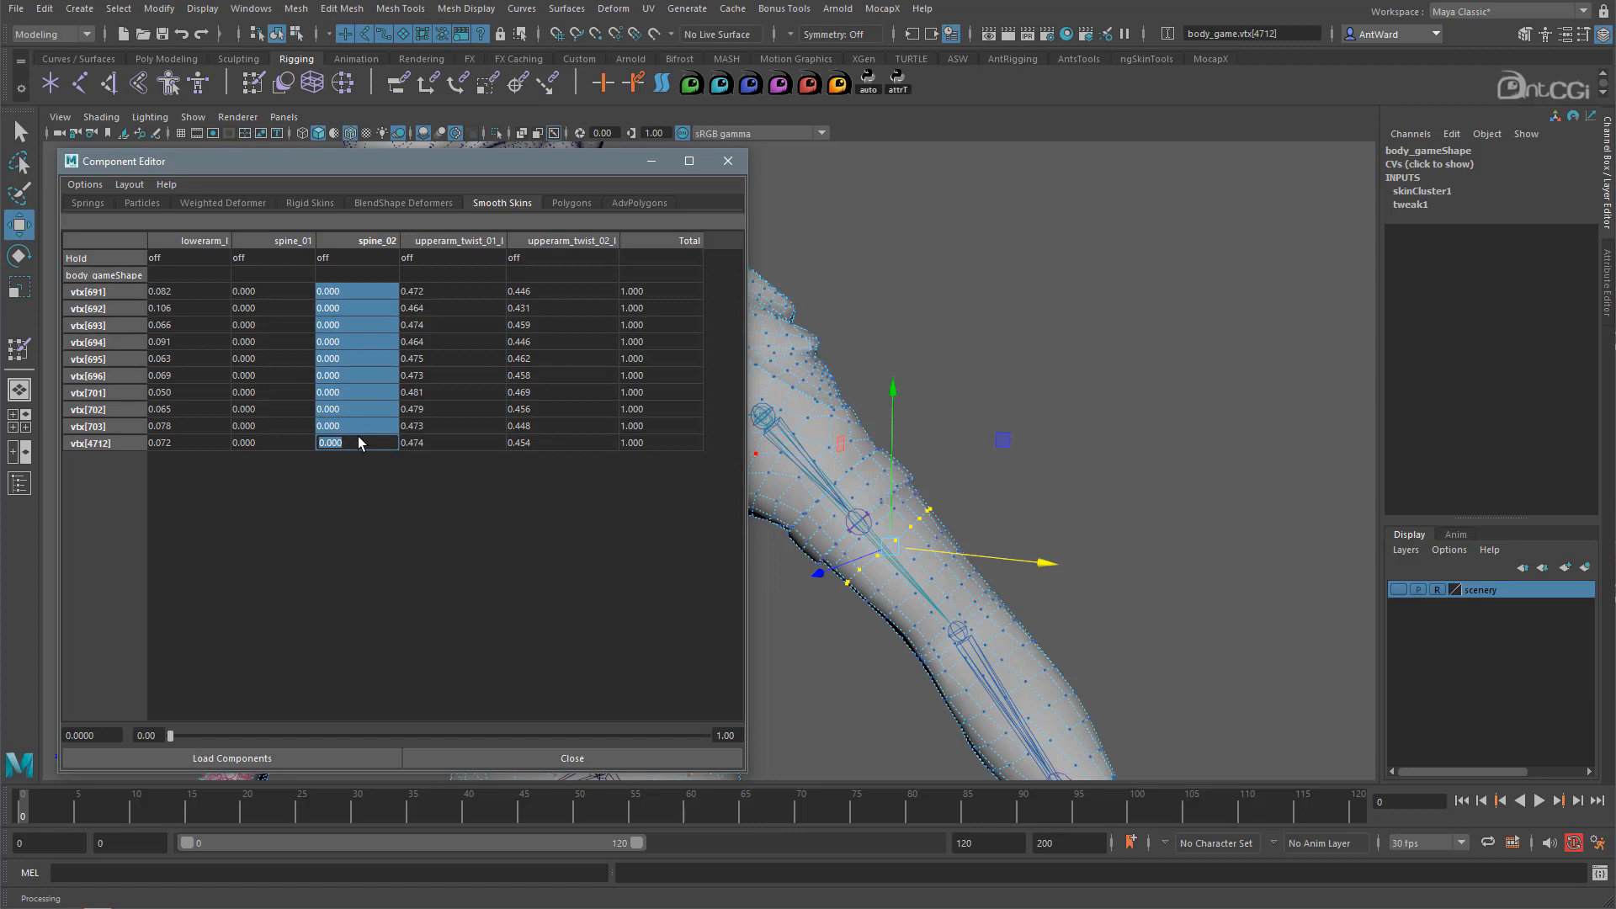
pyautogui.write('.2')
pyautogui.press('Return')
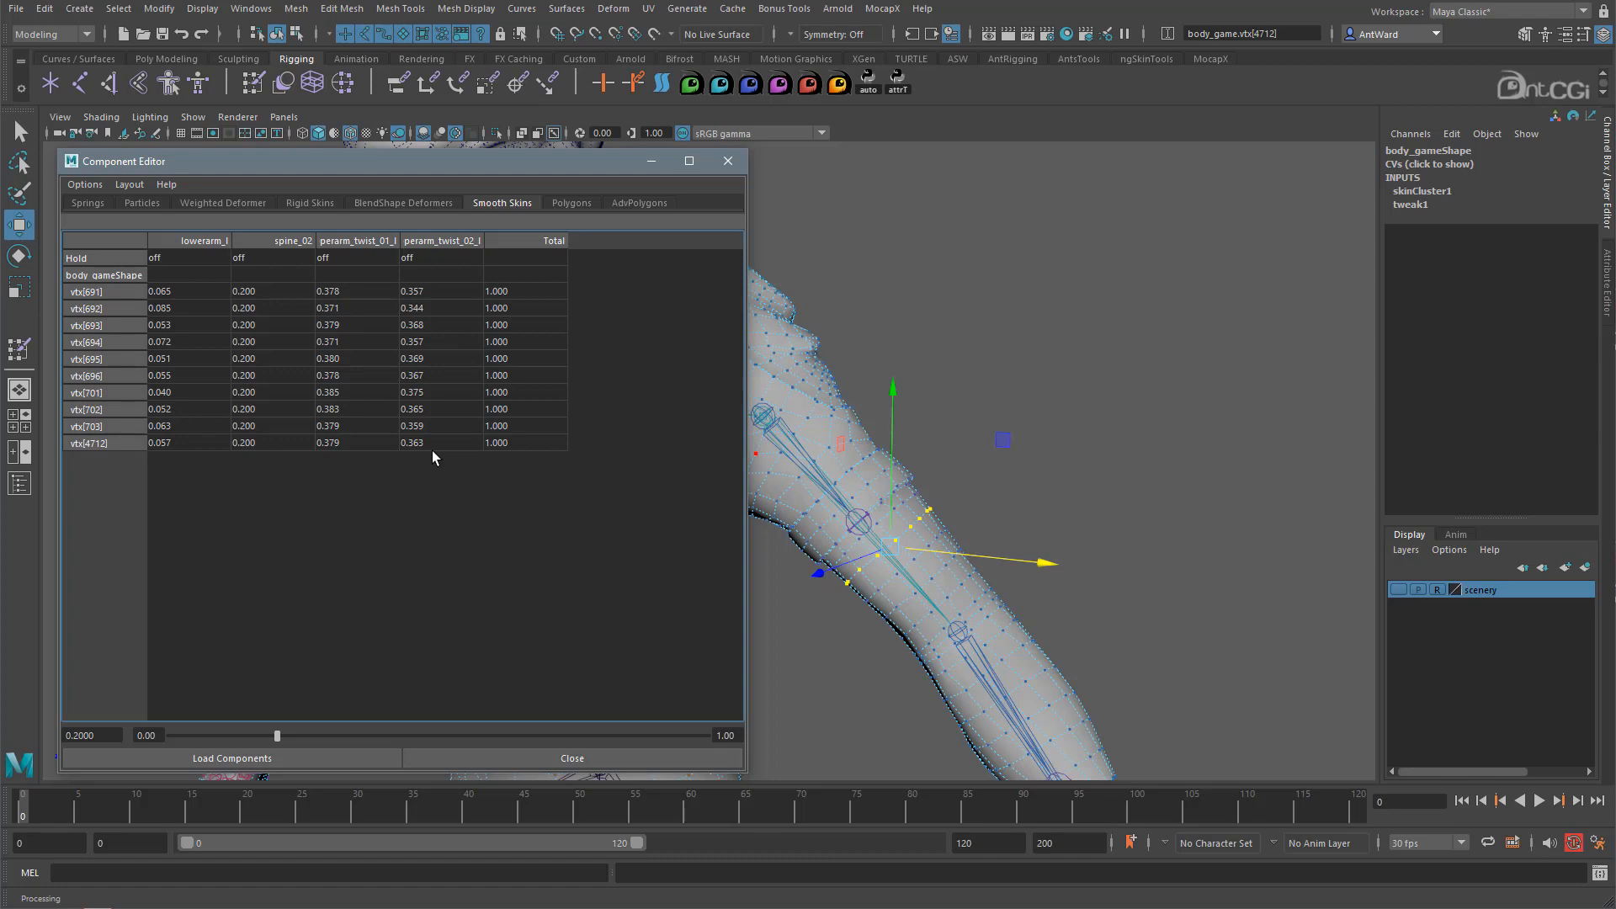
# Close the Component Editor, return body_game to object mode and clear the selection
pyautogui.click(740, 162)
pyautogui.scroll(-3, 1071, 594)
pyautogui.moveTo(610, 440)
pyautogui.keyDown('alt'); pyautogui.mouseDown()
pyautogui.moveTo(569, 437)
pyautogui.moveTo(612, 440)
pyautogui.mouseUp(); pyautogui.keyUp('alt')
pyautogui.moveTo(669, 393); pyautogui.dragTo(750, 367, button='right')
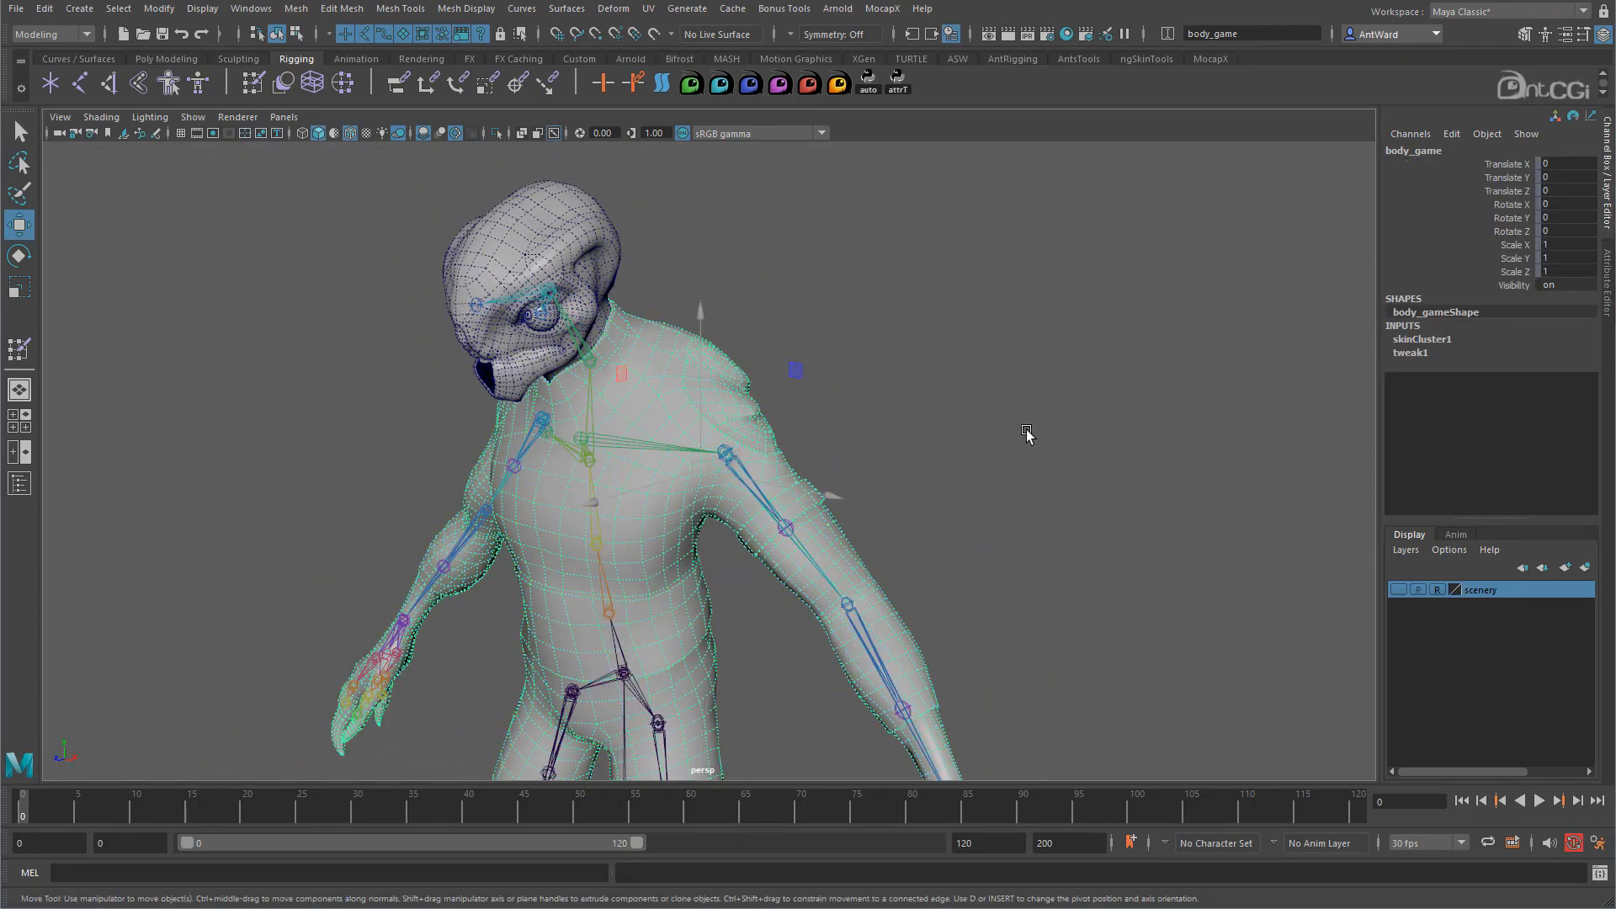
pyautogui.click(1097, 515)
# Select the body_game mesh and open the Paint Skin Weights tool with its settings
pyautogui.scroll(-4, 701, 488)
pyautogui.keyDown('alt'); pyautogui.moveTo(701, 490); pyautogui.dragTo(755, 396); pyautogui.keyUp('alt')
pyautogui.click(756, 396)
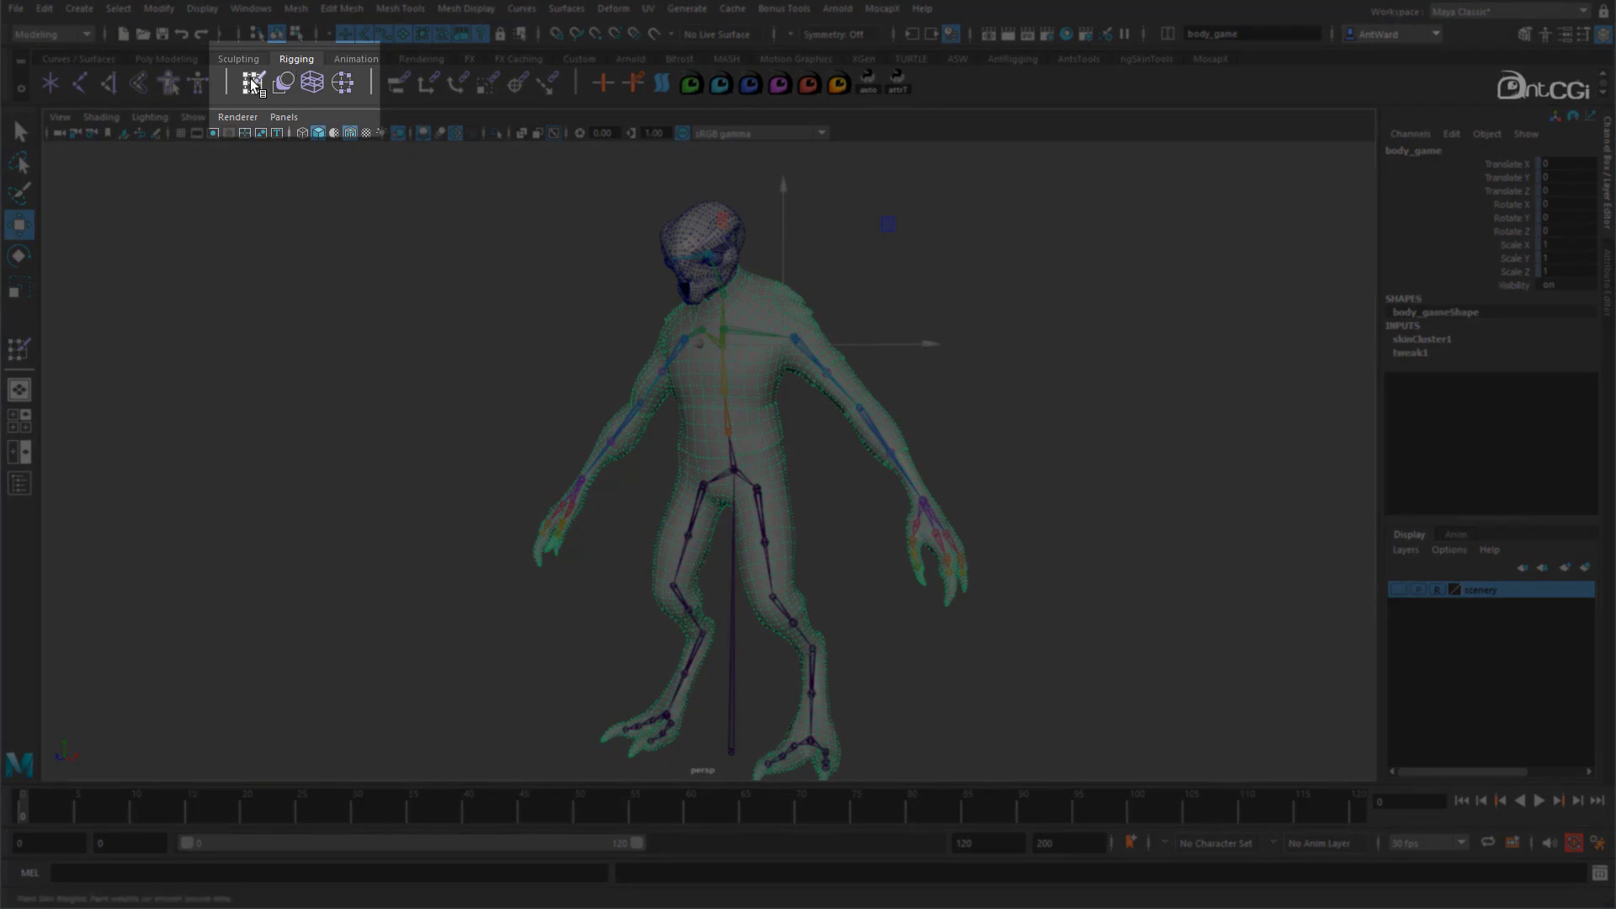
pyautogui.doubleClick(254, 84)
pyautogui.moveTo(260, 209); pyautogui.dragTo(214, 157)
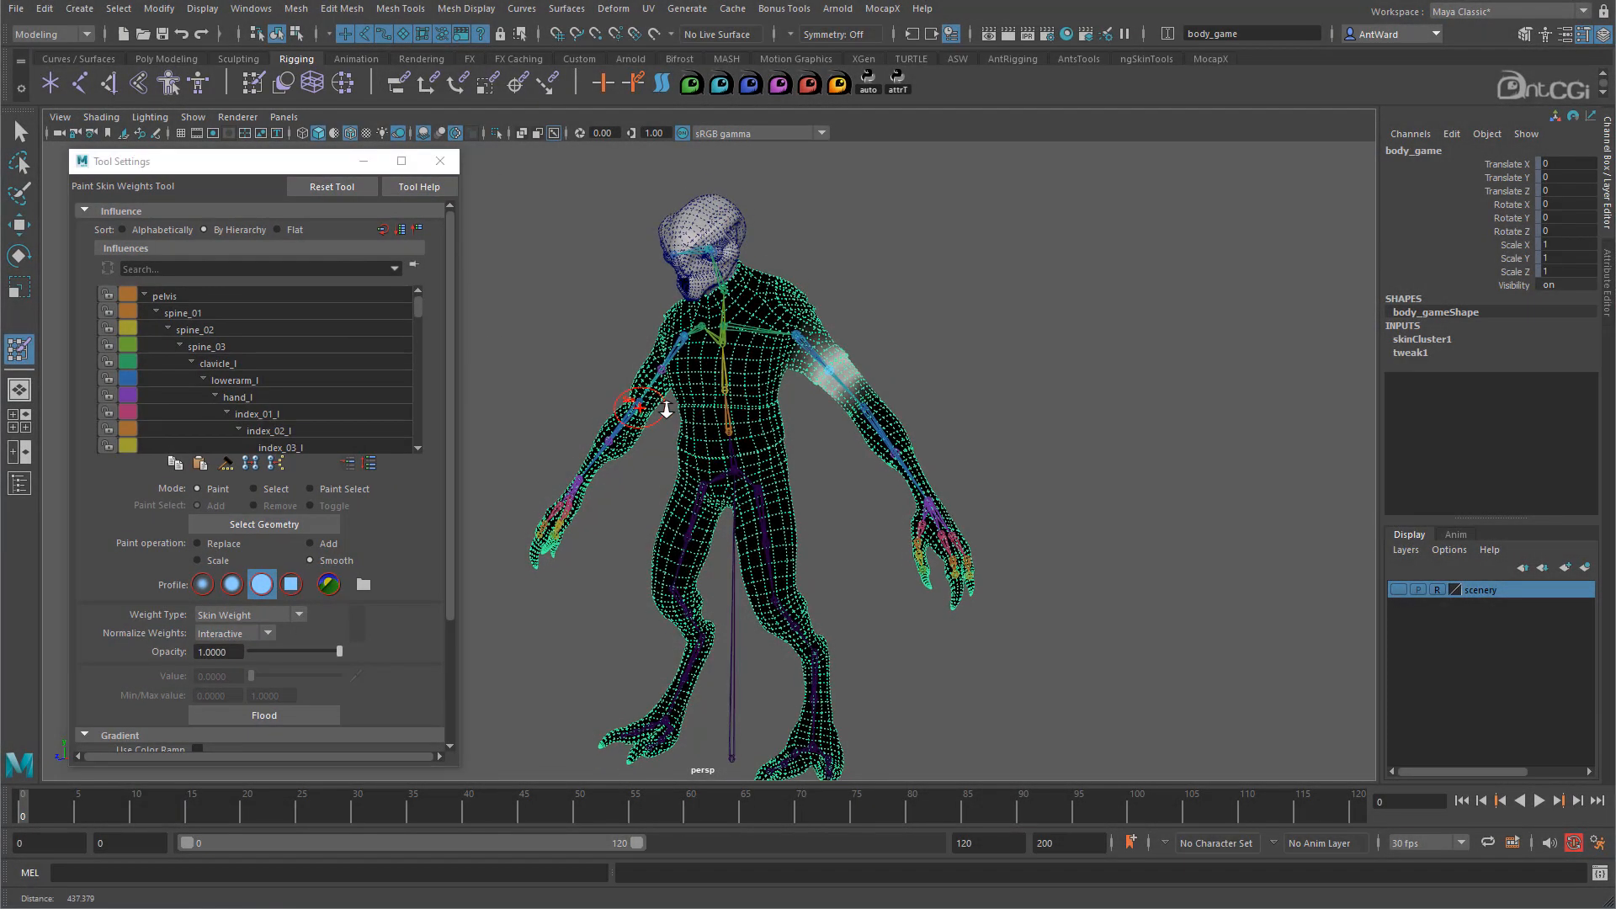
# Examine the painted weights around the torso and left arm for the pelvis, spine_01, spine_02 and spine_03 influences
pyautogui.scroll(5, 729, 500)
pyautogui.keyDown('alt'); pyautogui.moveTo(729, 500); pyautogui.dragTo(731, 519, button='middle'); pyautogui.keyUp('alt')
pyautogui.keyDown('alt'); pyautogui.moveTo(743, 494); pyautogui.dragTo(775, 487); pyautogui.keyUp('alt')
pyautogui.keyDown('alt'); pyautogui.moveTo(775, 487); pyautogui.dragTo(1002, 497, button='right'); pyautogui.keyUp('alt')
pyautogui.keyDown('alt'); pyautogui.moveTo(931, 528); pyautogui.dragTo(915, 542); pyautogui.keyUp('alt')
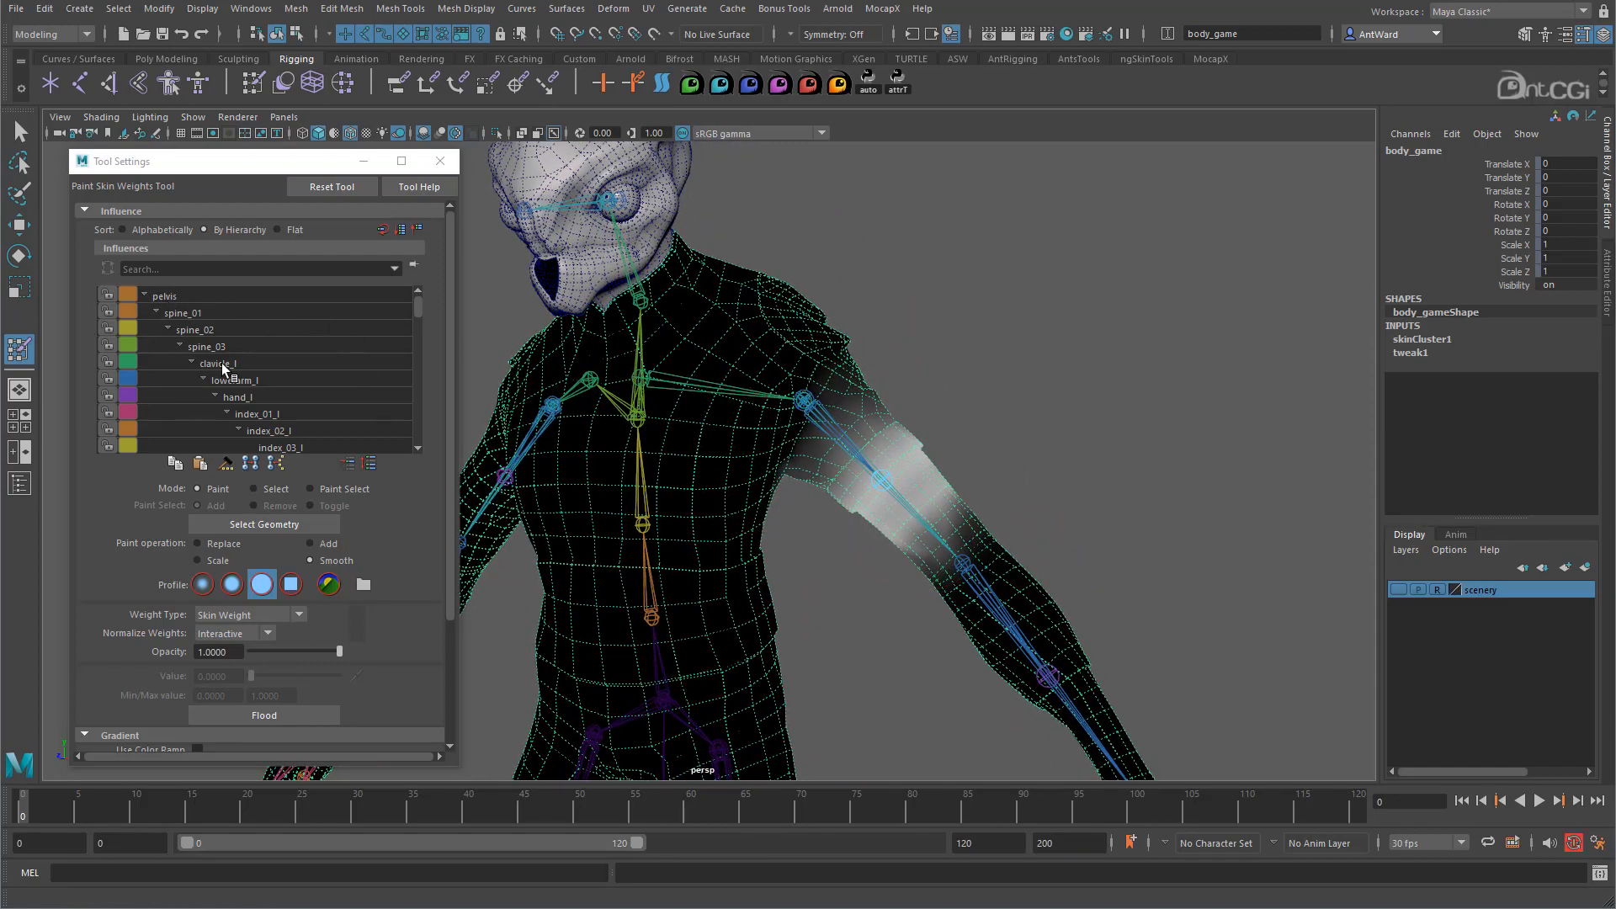
pyautogui.click(196, 294)
pyautogui.click(202, 312)
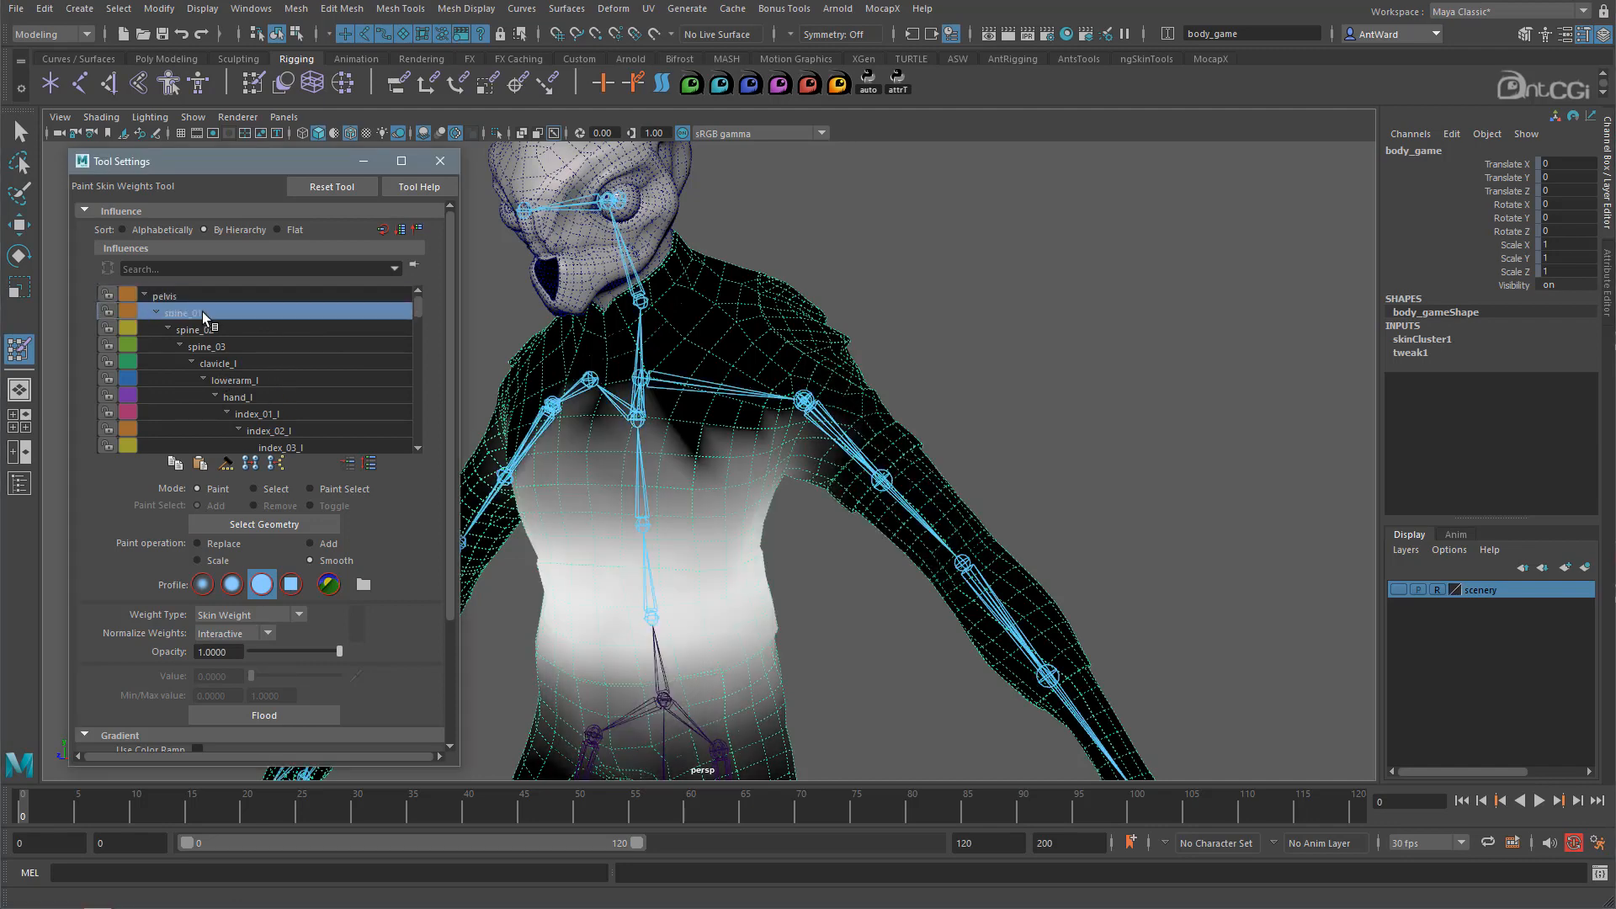
pyautogui.click(211, 328)
pyautogui.click(220, 346)
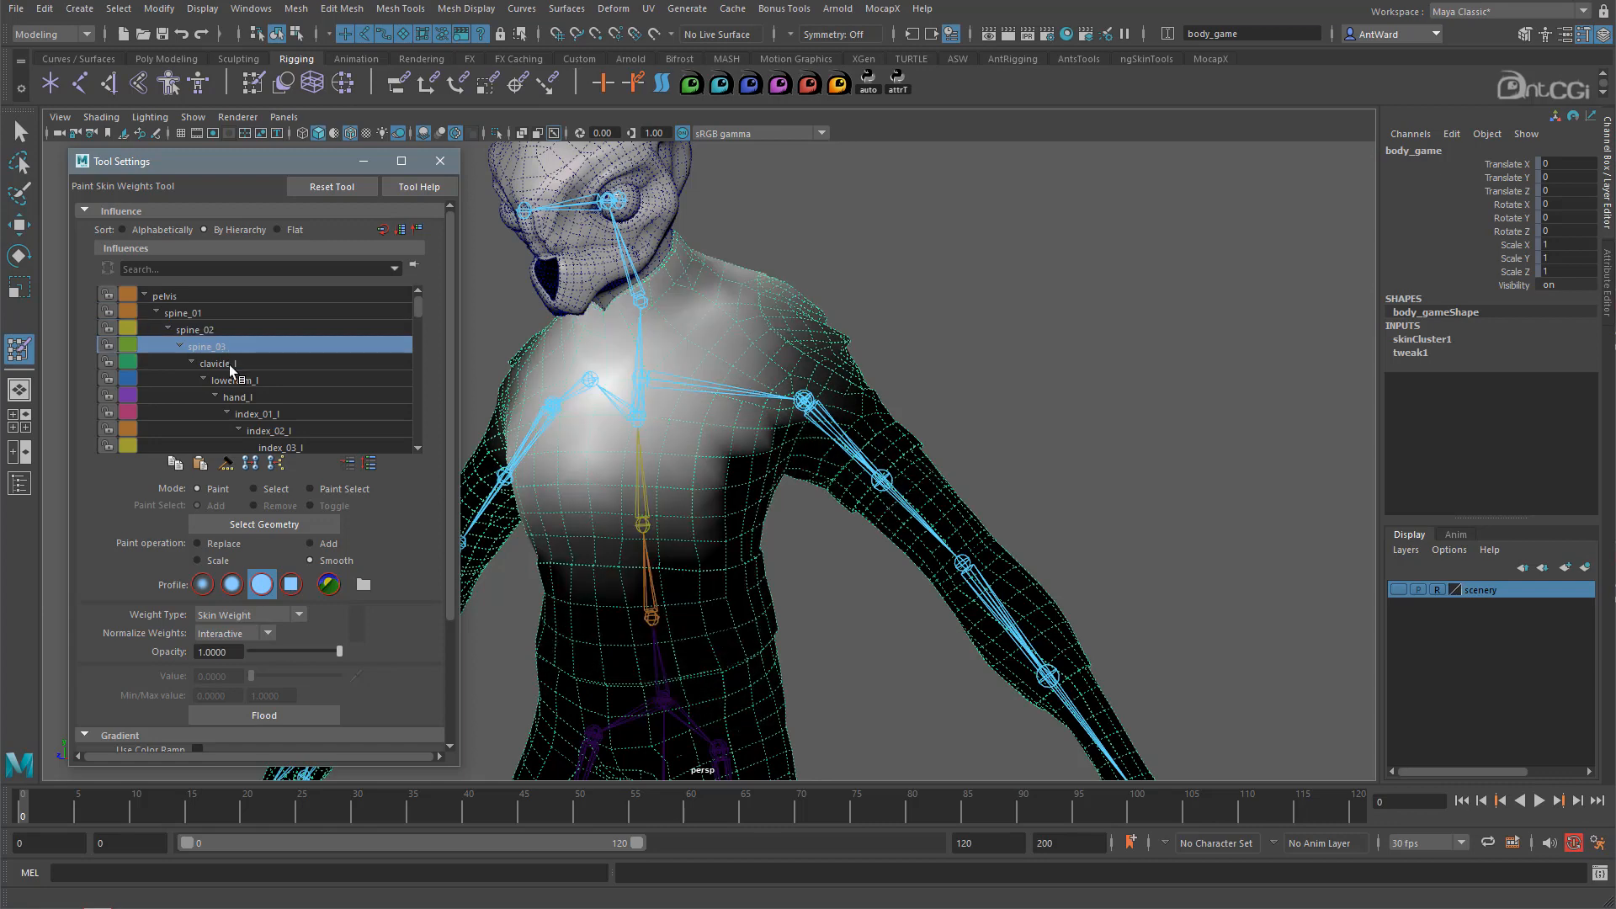
# Examine the painted weights for the clavicle_l and lowerarm_twist_01_l influences
pyautogui.click(229, 364)
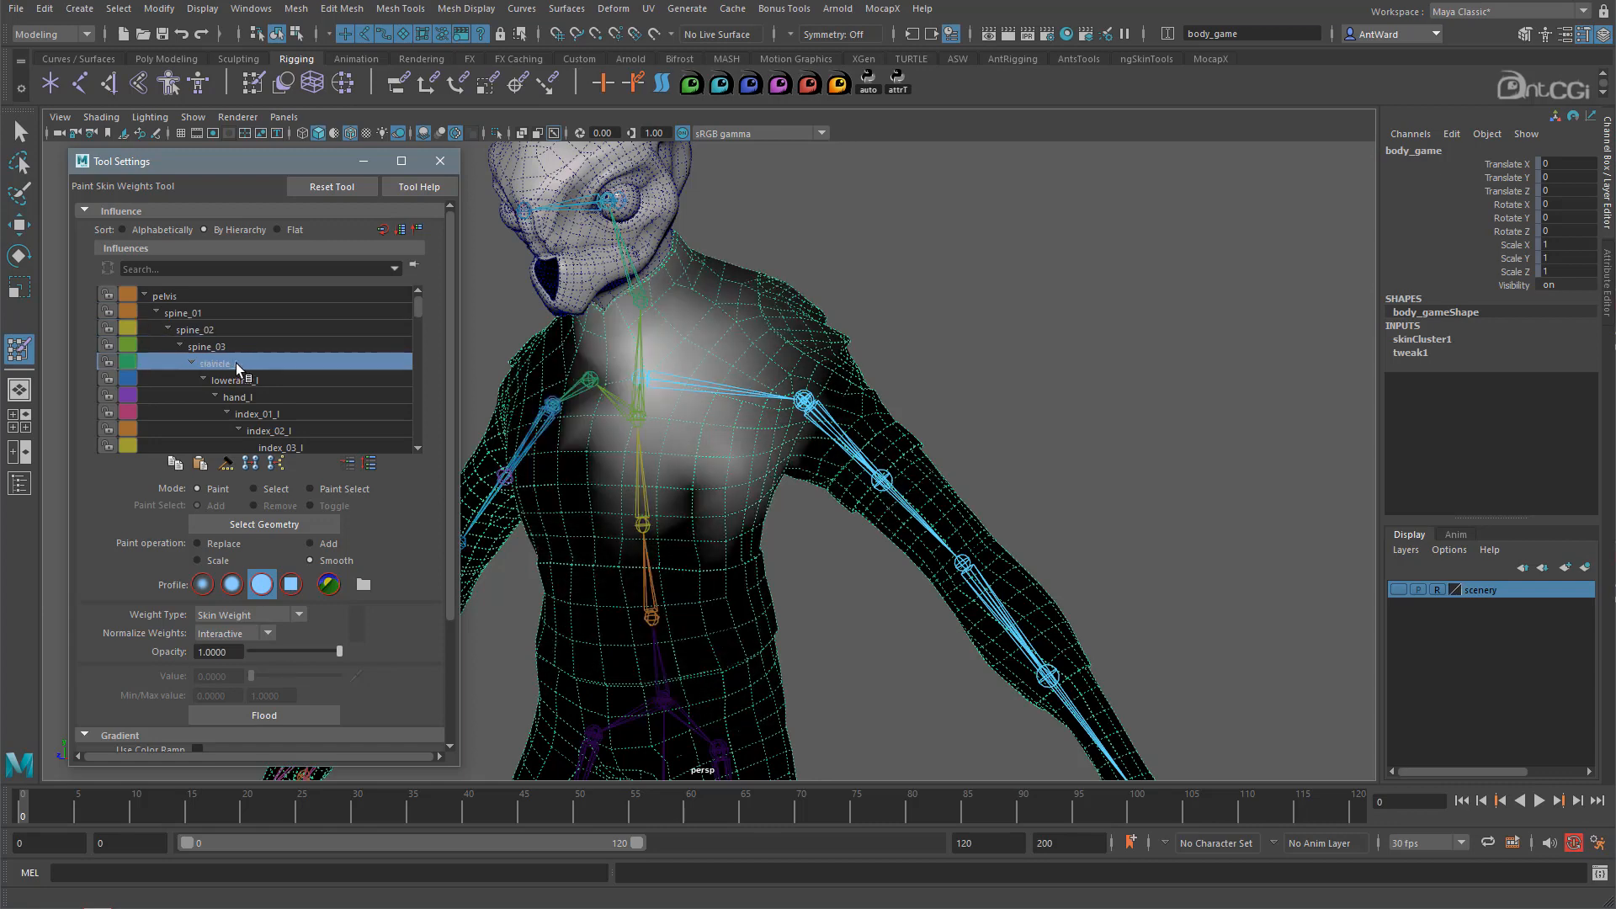
pyautogui.scroll(-3, 236, 361)
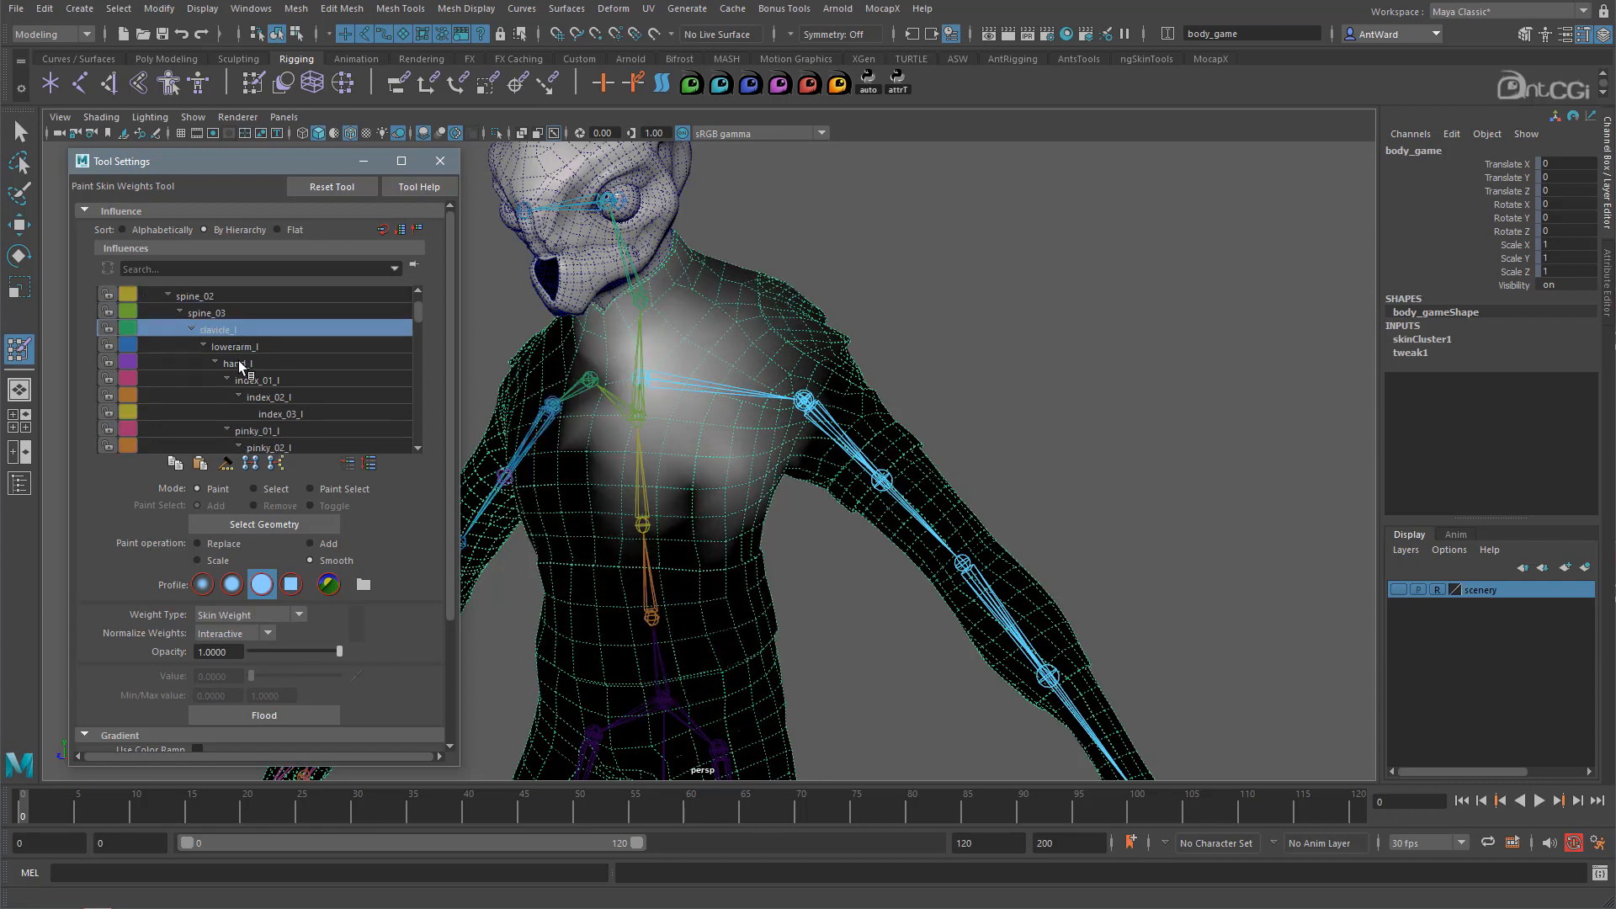
pyautogui.scroll(-2, 239, 359)
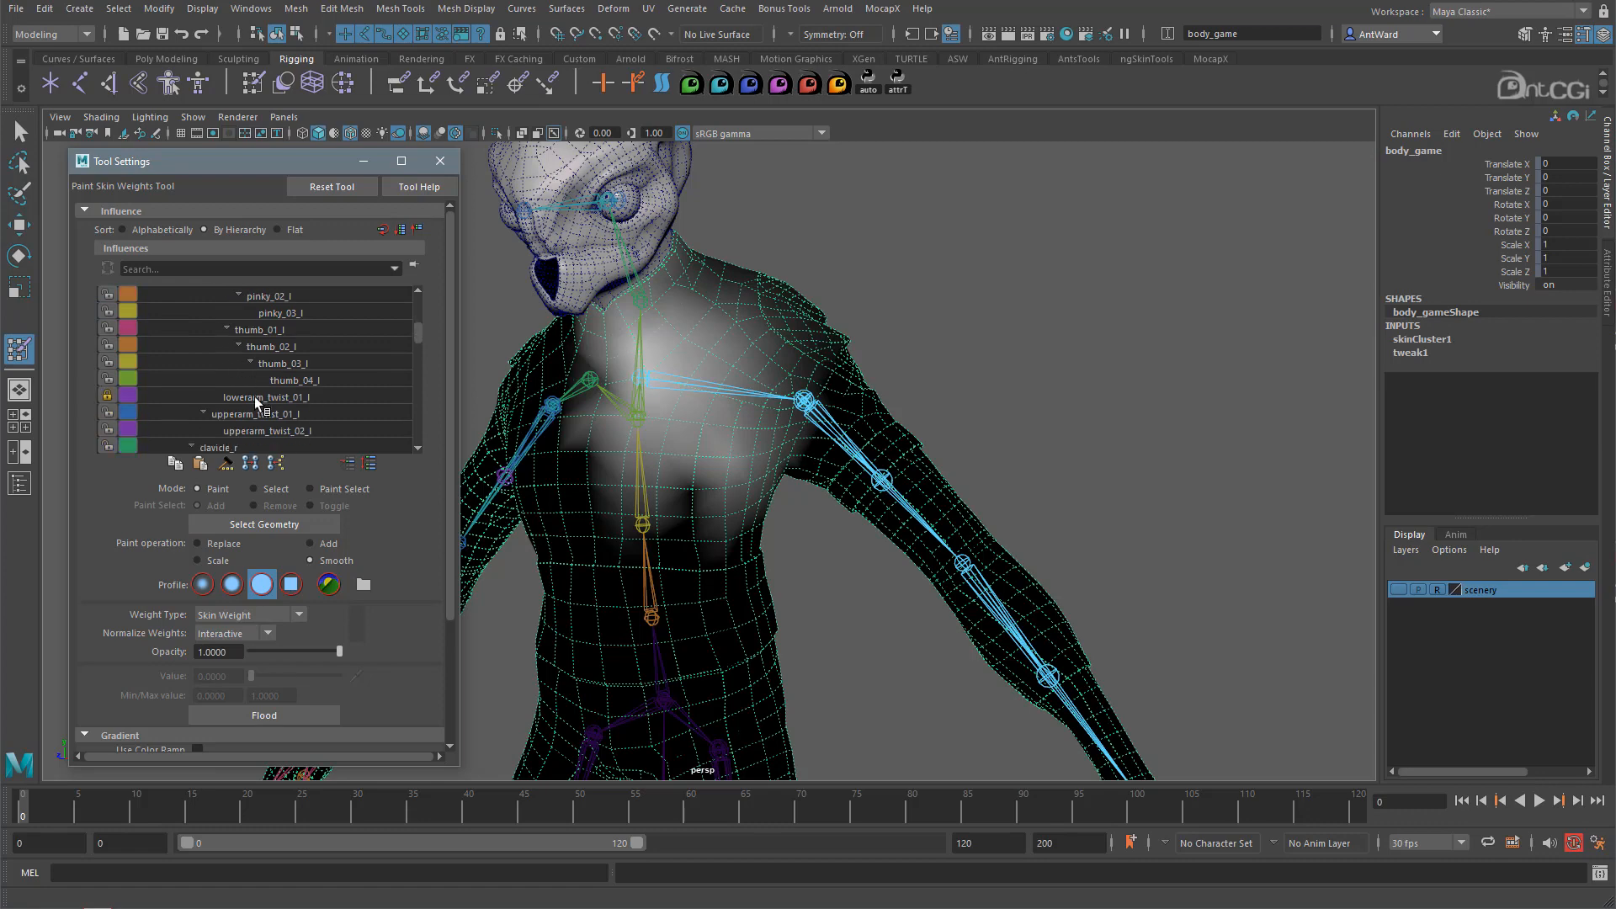
pyautogui.click(236, 396)
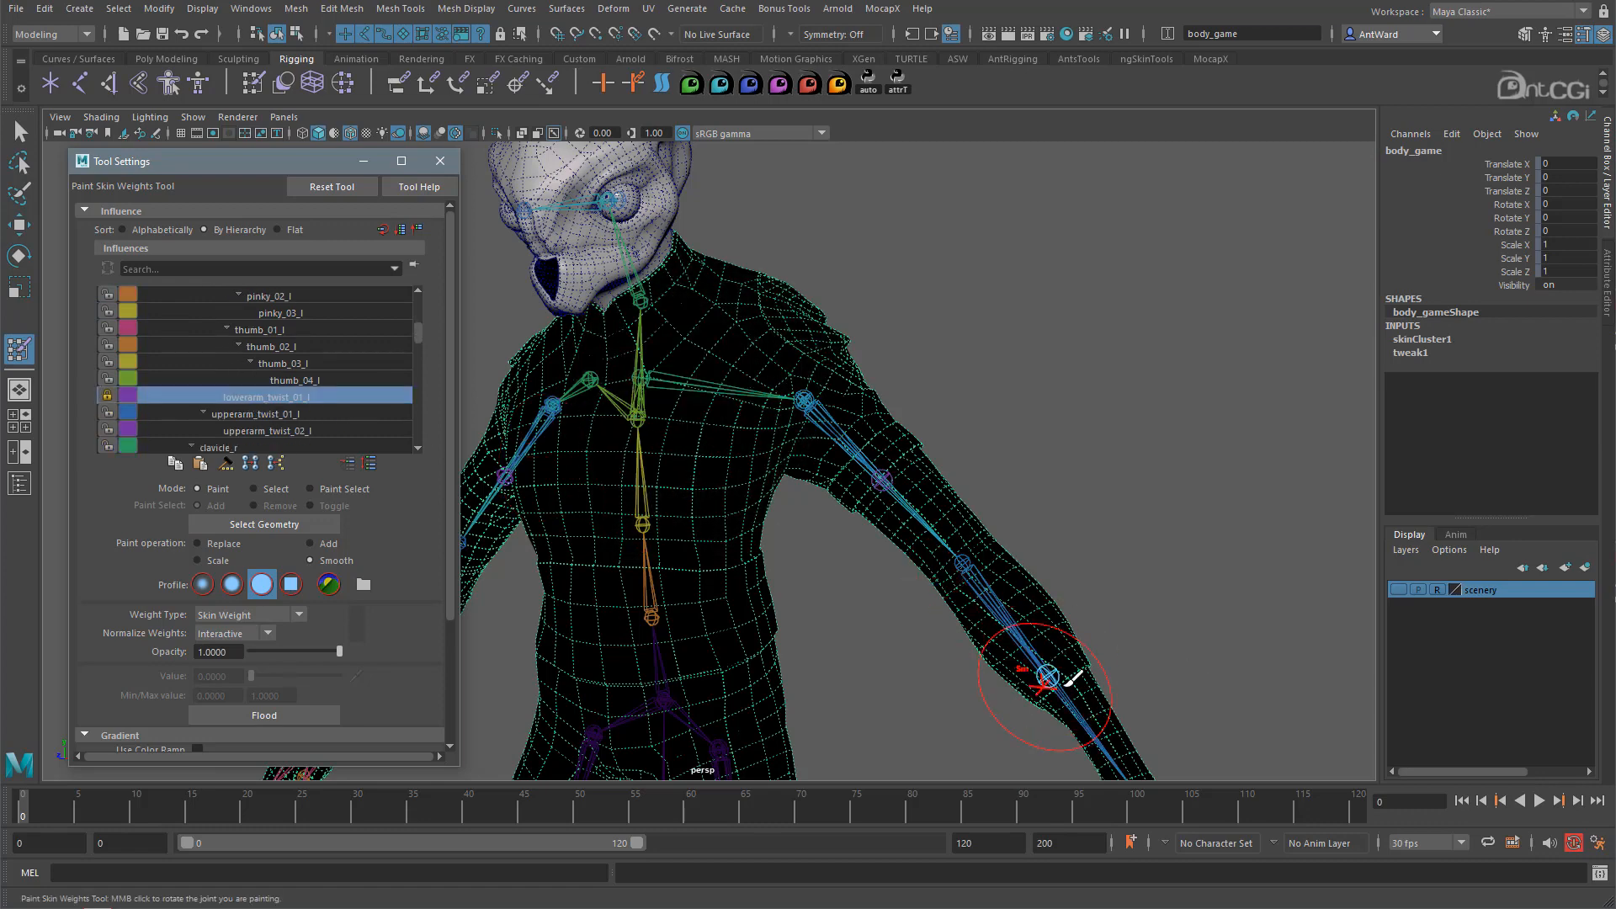
# Unlock the remaining locked twist influences of the arms and legs, including lowerarm_twist_01_l and _r and calf_twist_01_l and _r
pyautogui.click(108, 395)
pyautogui.scroll(-8, 192, 386)
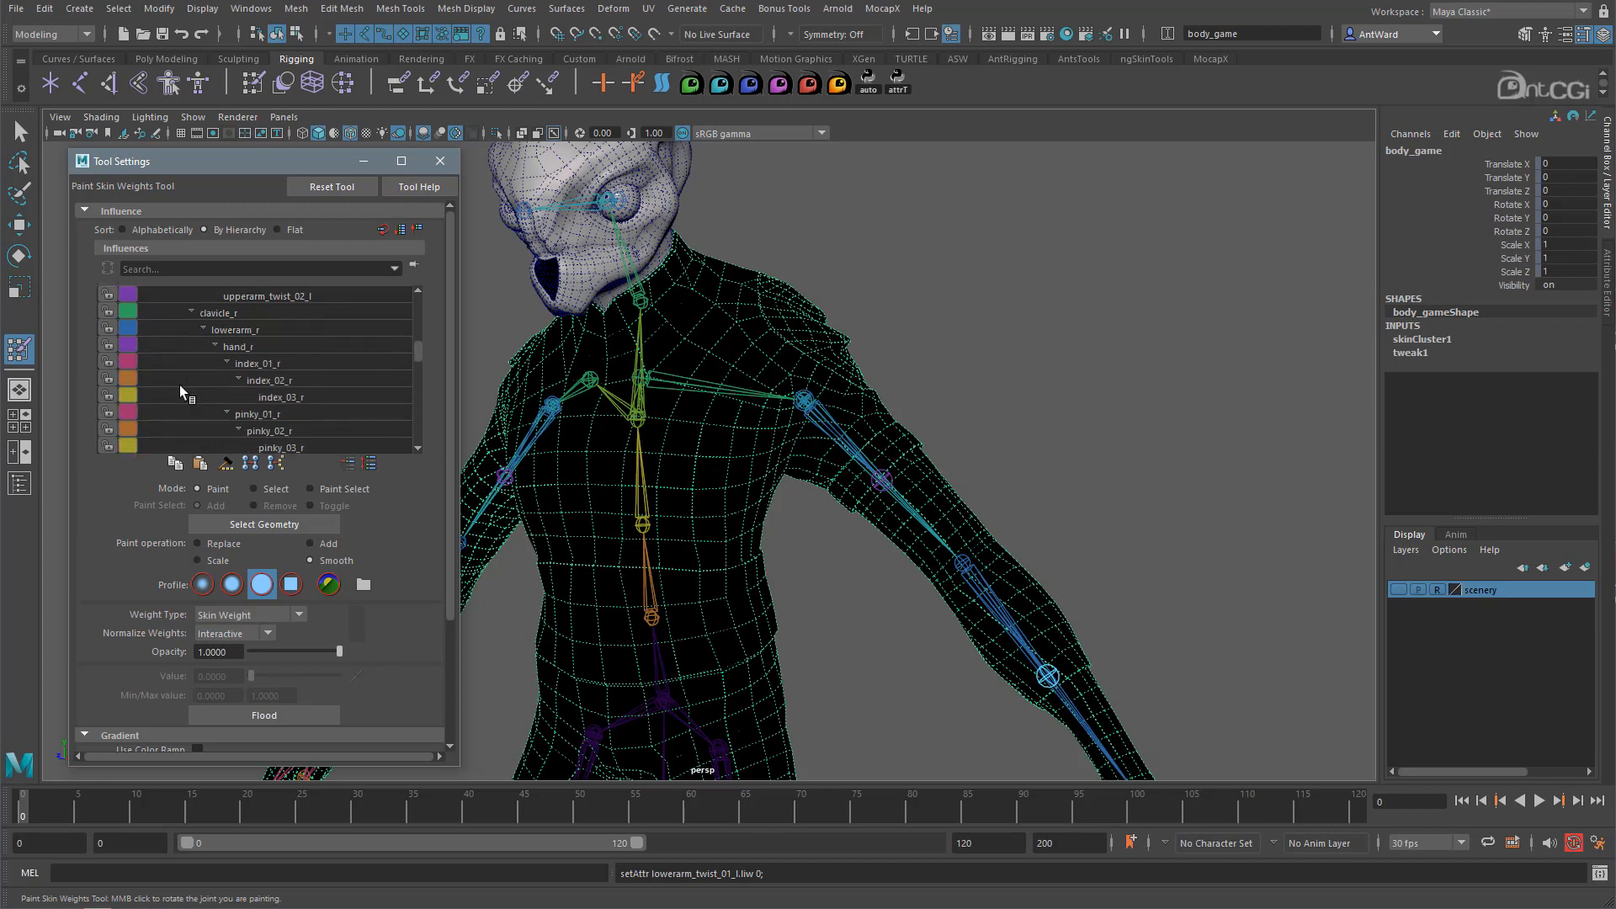
pyautogui.click(108, 395)
pyautogui.scroll(-3, 195, 399)
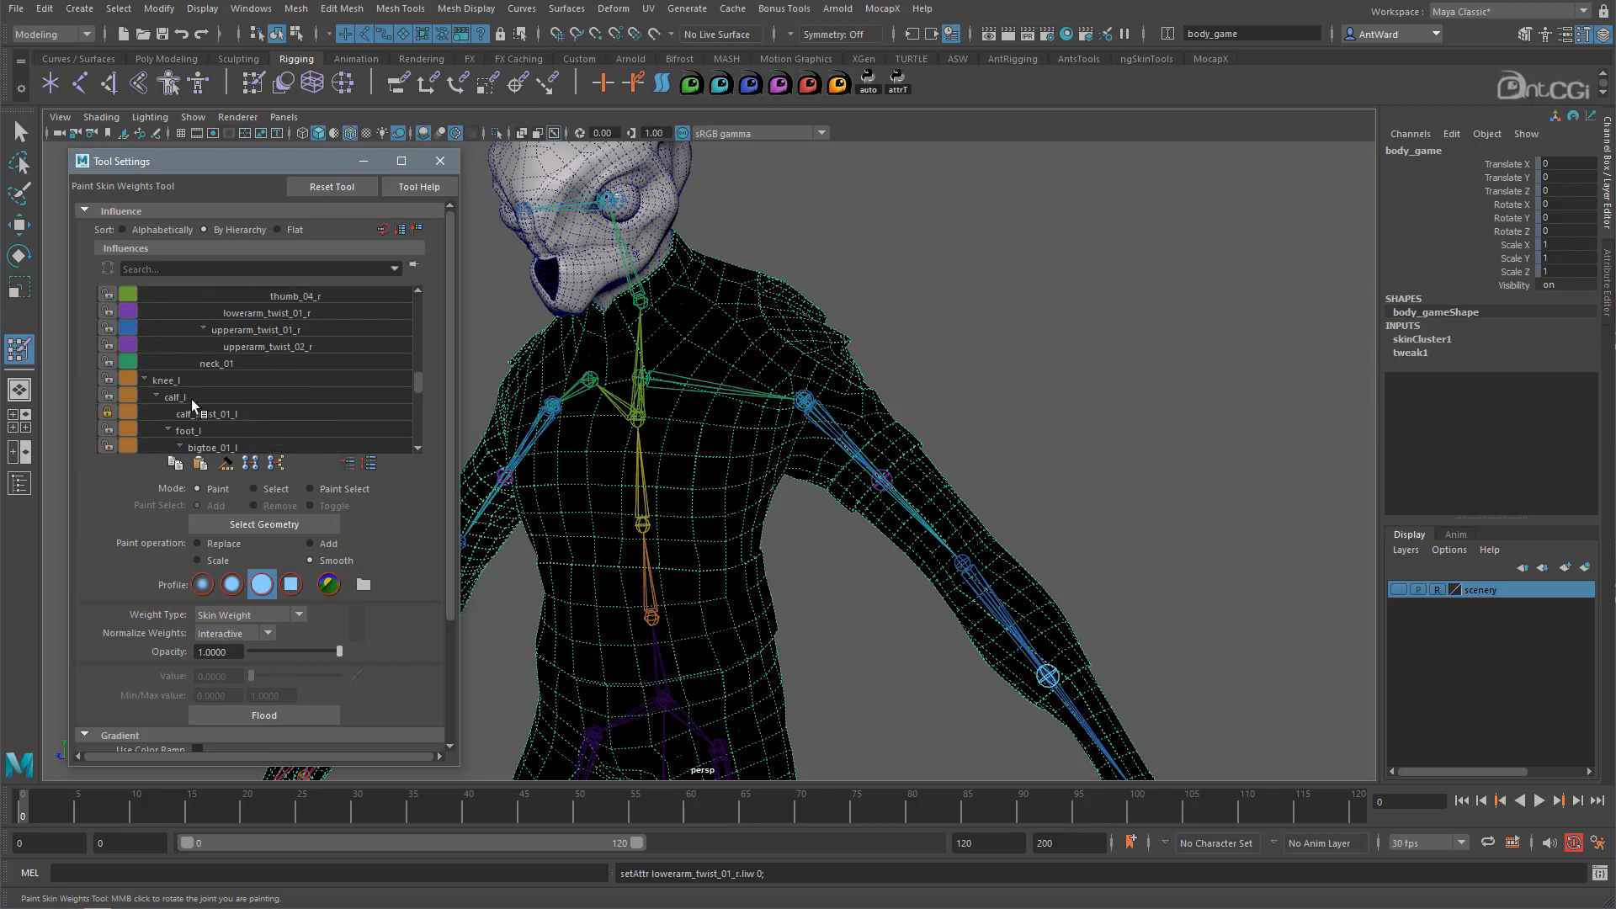
pyautogui.click(107, 380)
pyautogui.scroll(-3, 185, 381)
pyautogui.click(108, 361)
pyautogui.scroll(-3, 214, 376)
pyautogui.click(108, 363)
pyautogui.scroll(-3, 202, 374)
pyautogui.scroll(3, 337, 370)
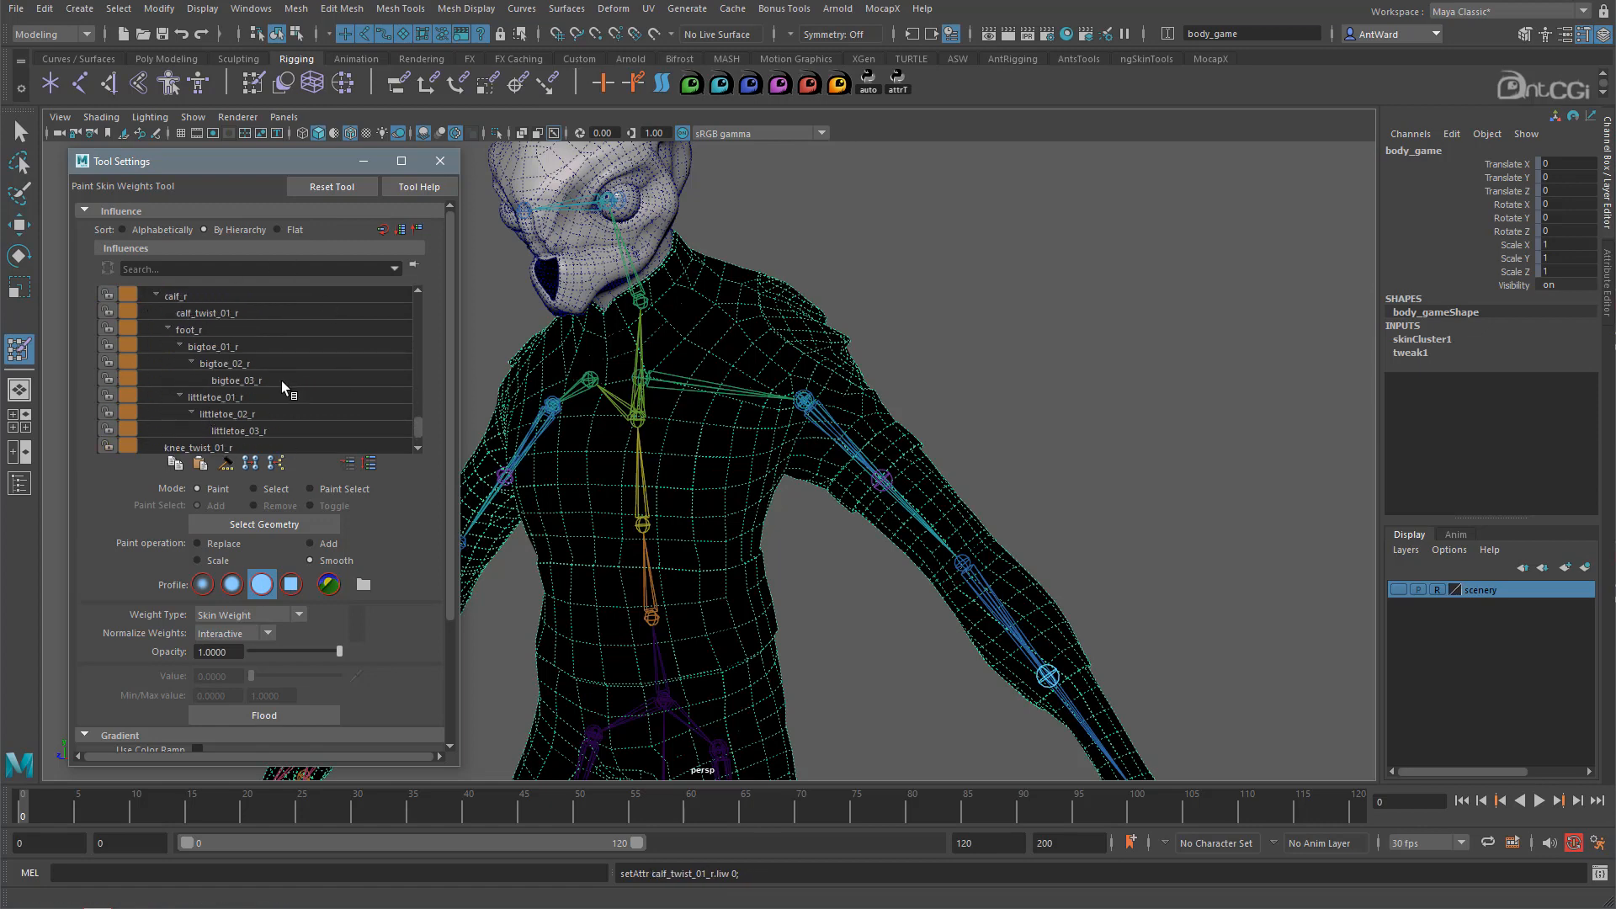
pyautogui.moveTo(416, 417); pyautogui.dragTo(416, 296)
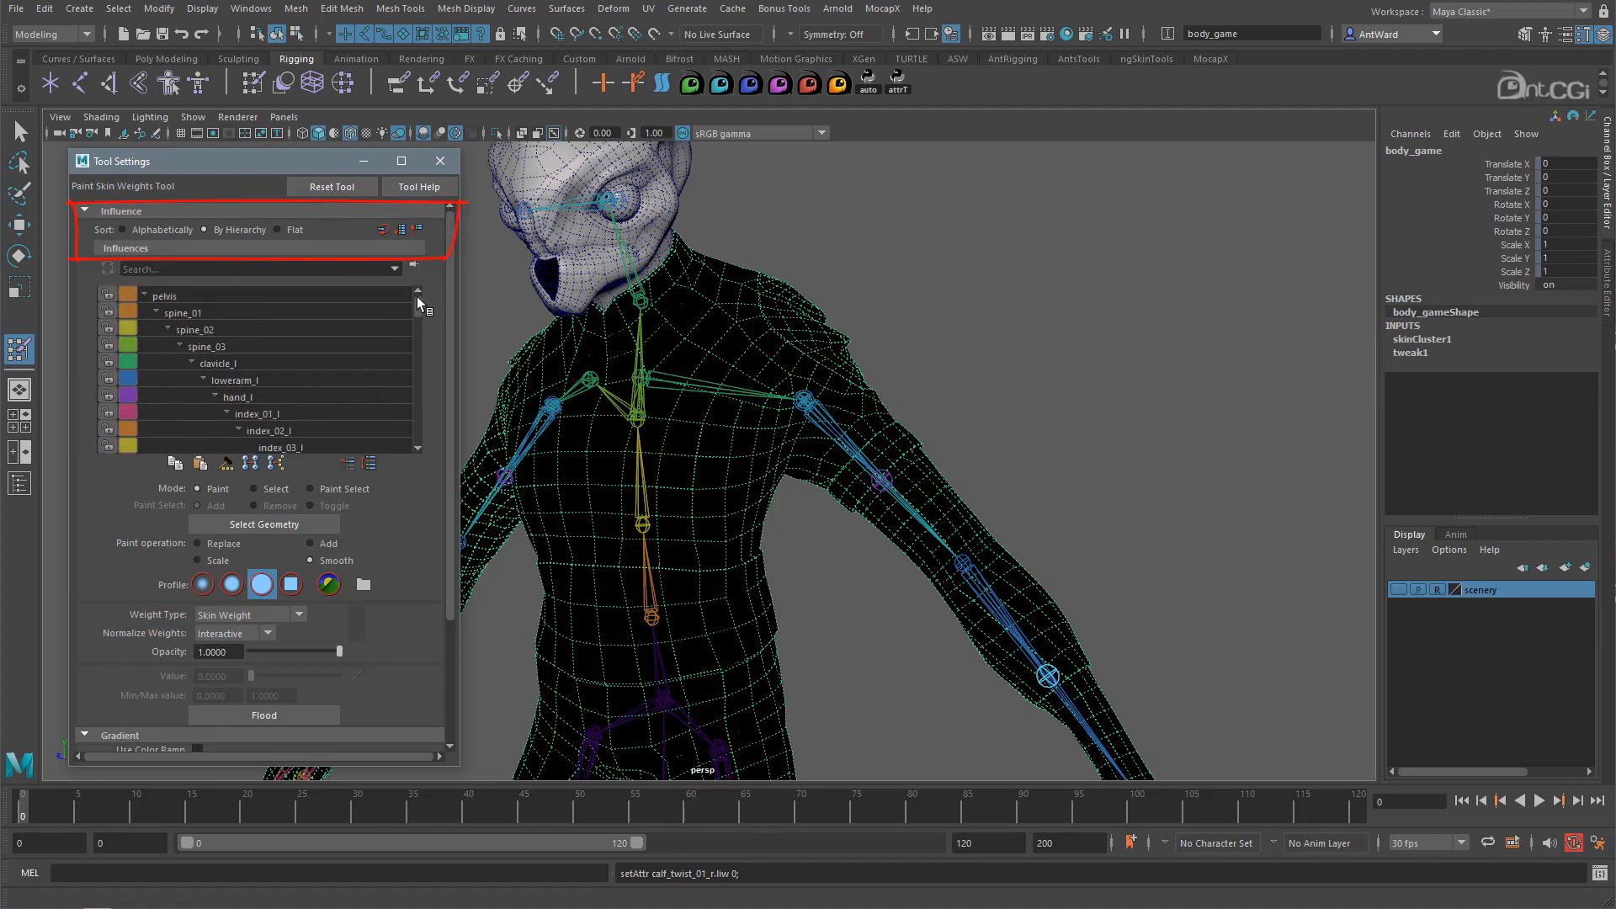
# Compare the alphabetical, hierarchy and flat sort orders of the influence list, ending with sorting by hierarchy
pyautogui.click(122, 229)
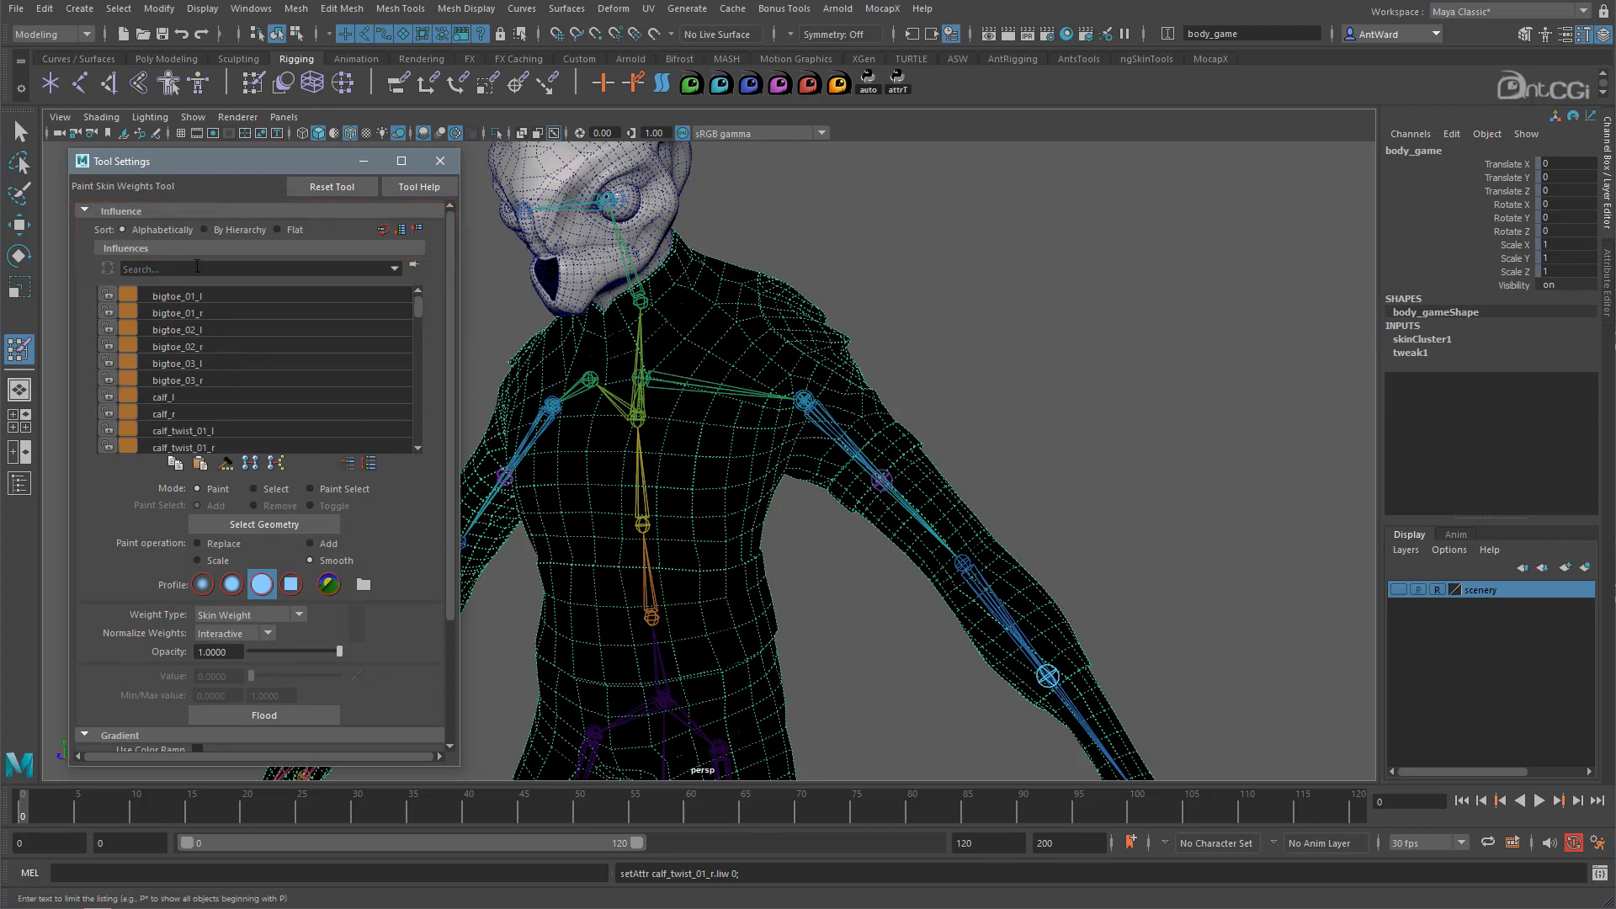
pyautogui.click(214, 231)
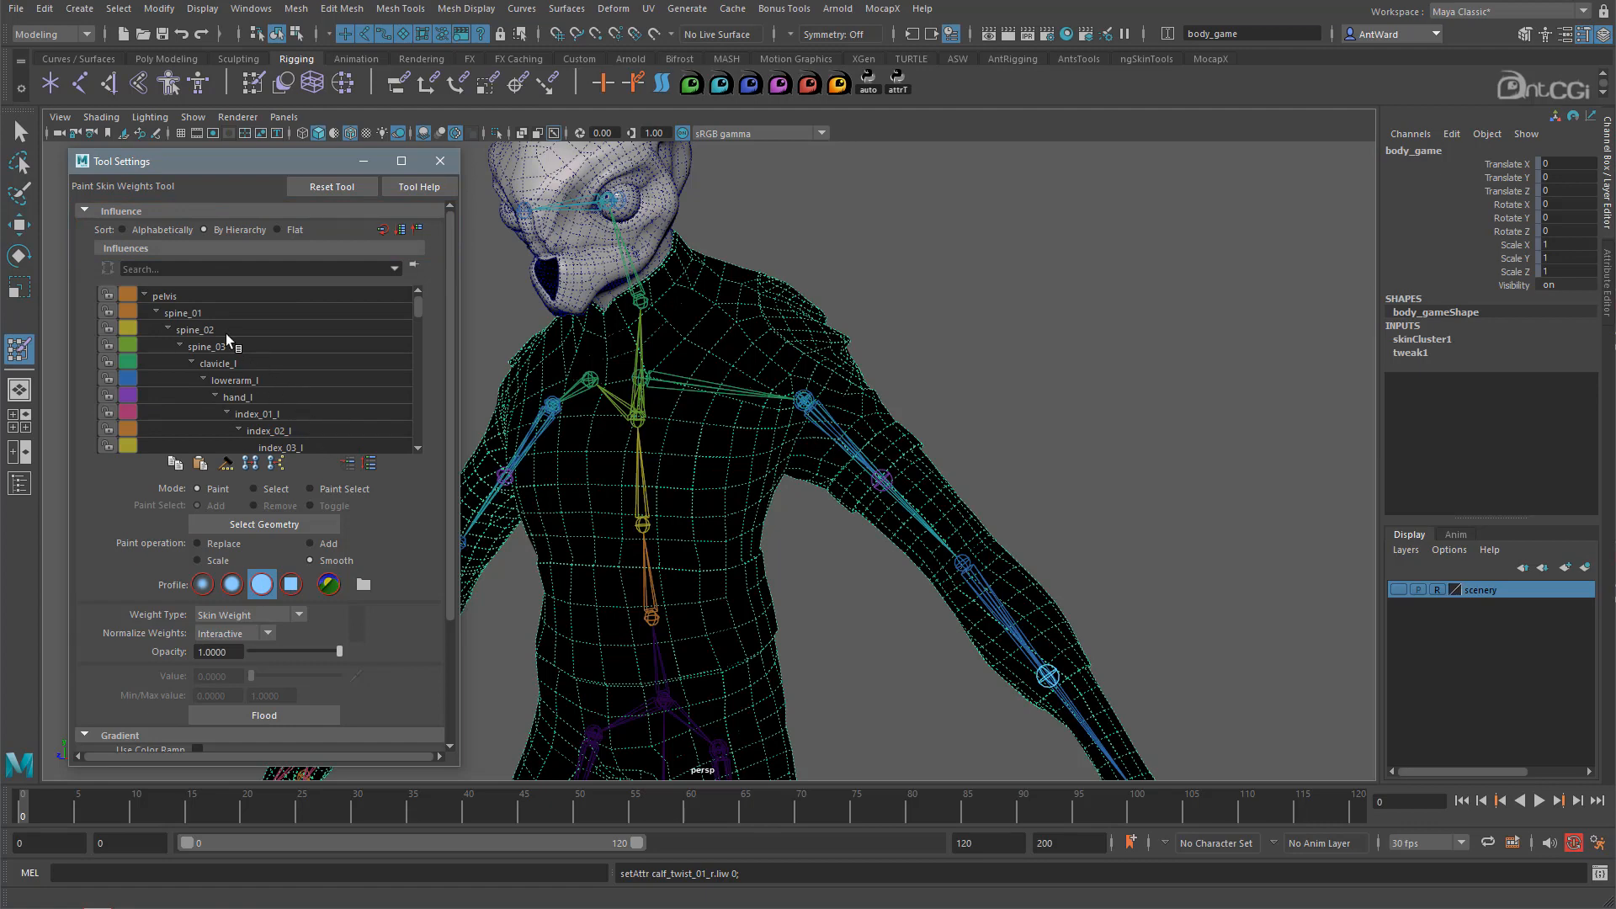
pyautogui.click(290, 229)
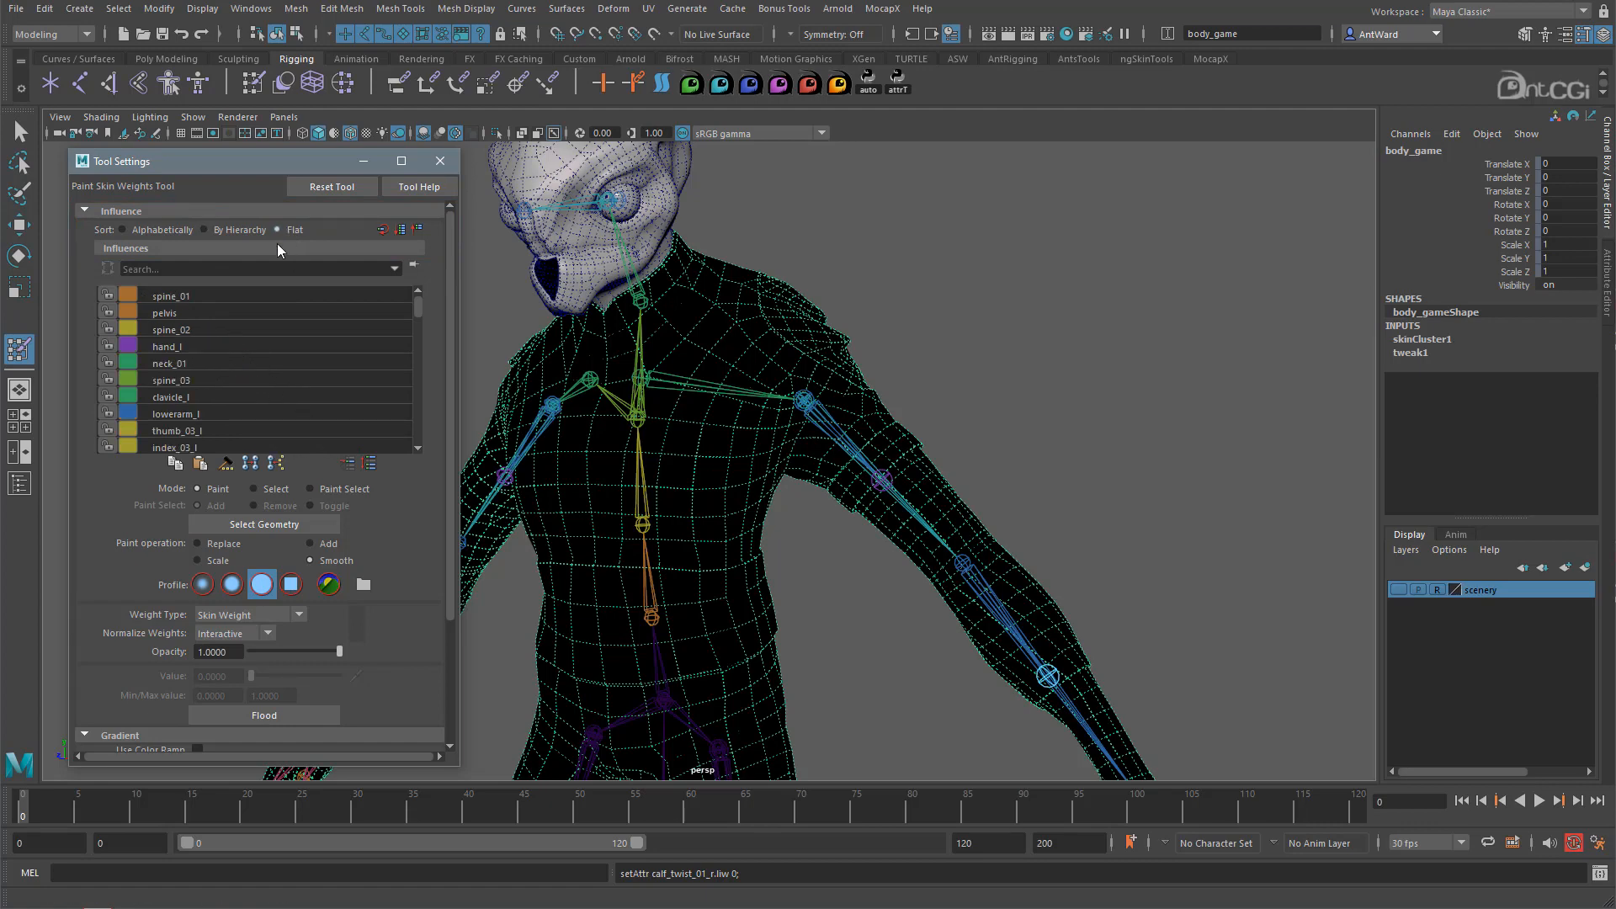
pyautogui.click(214, 232)
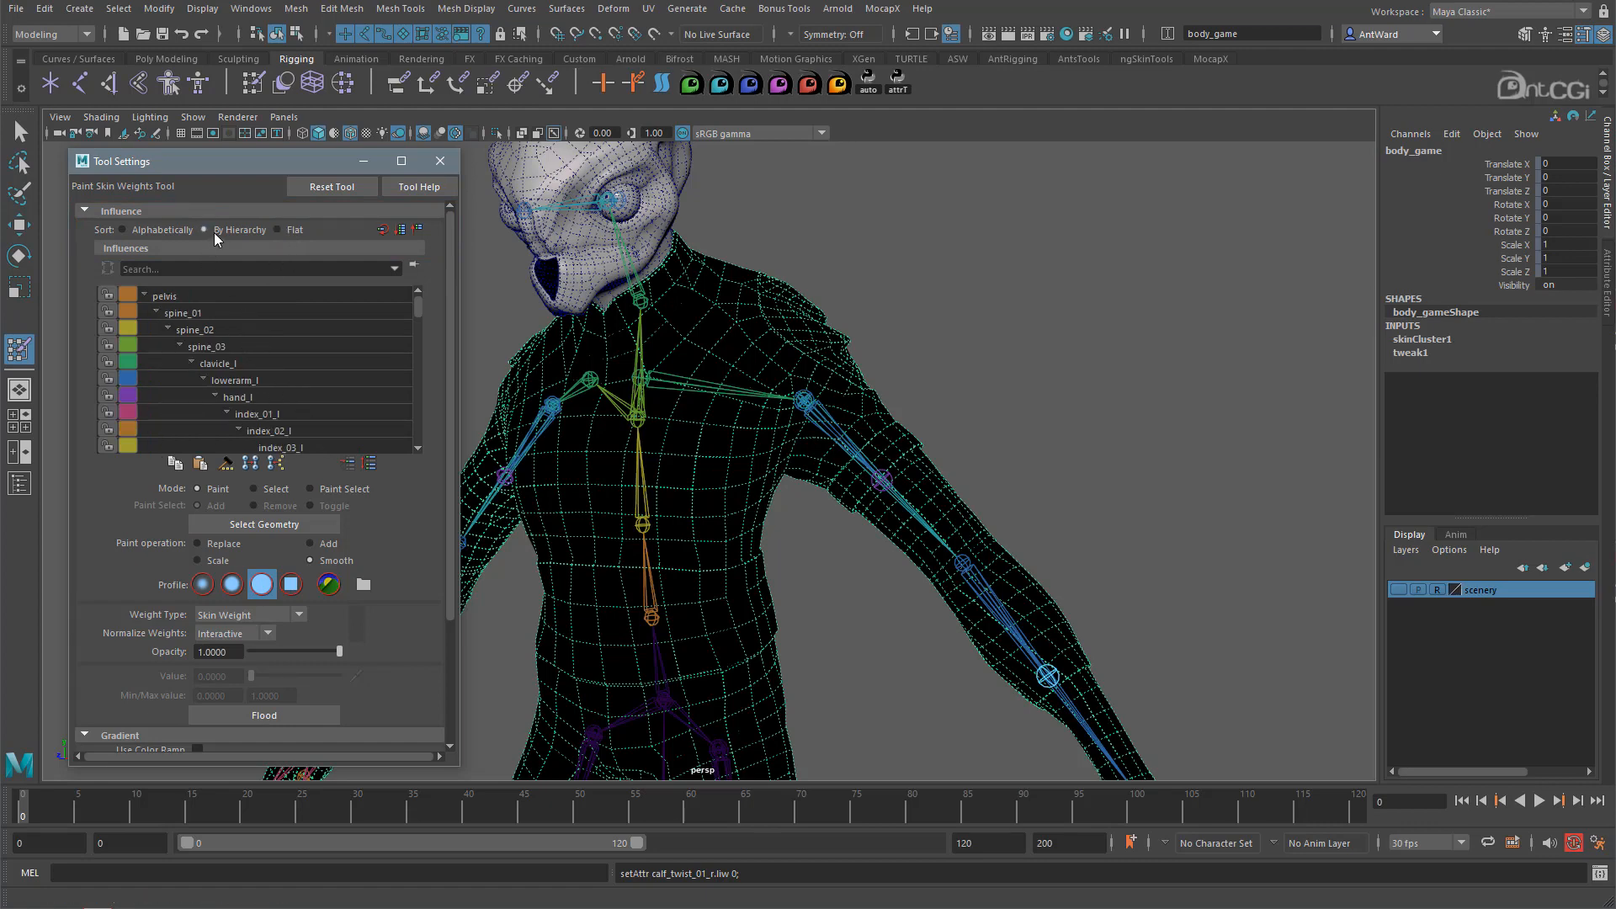
# Filter the influence list by "twist" to review the twist joints, and clear the filter
pyautogui.click(393, 269)
pyautogui.click(230, 269)
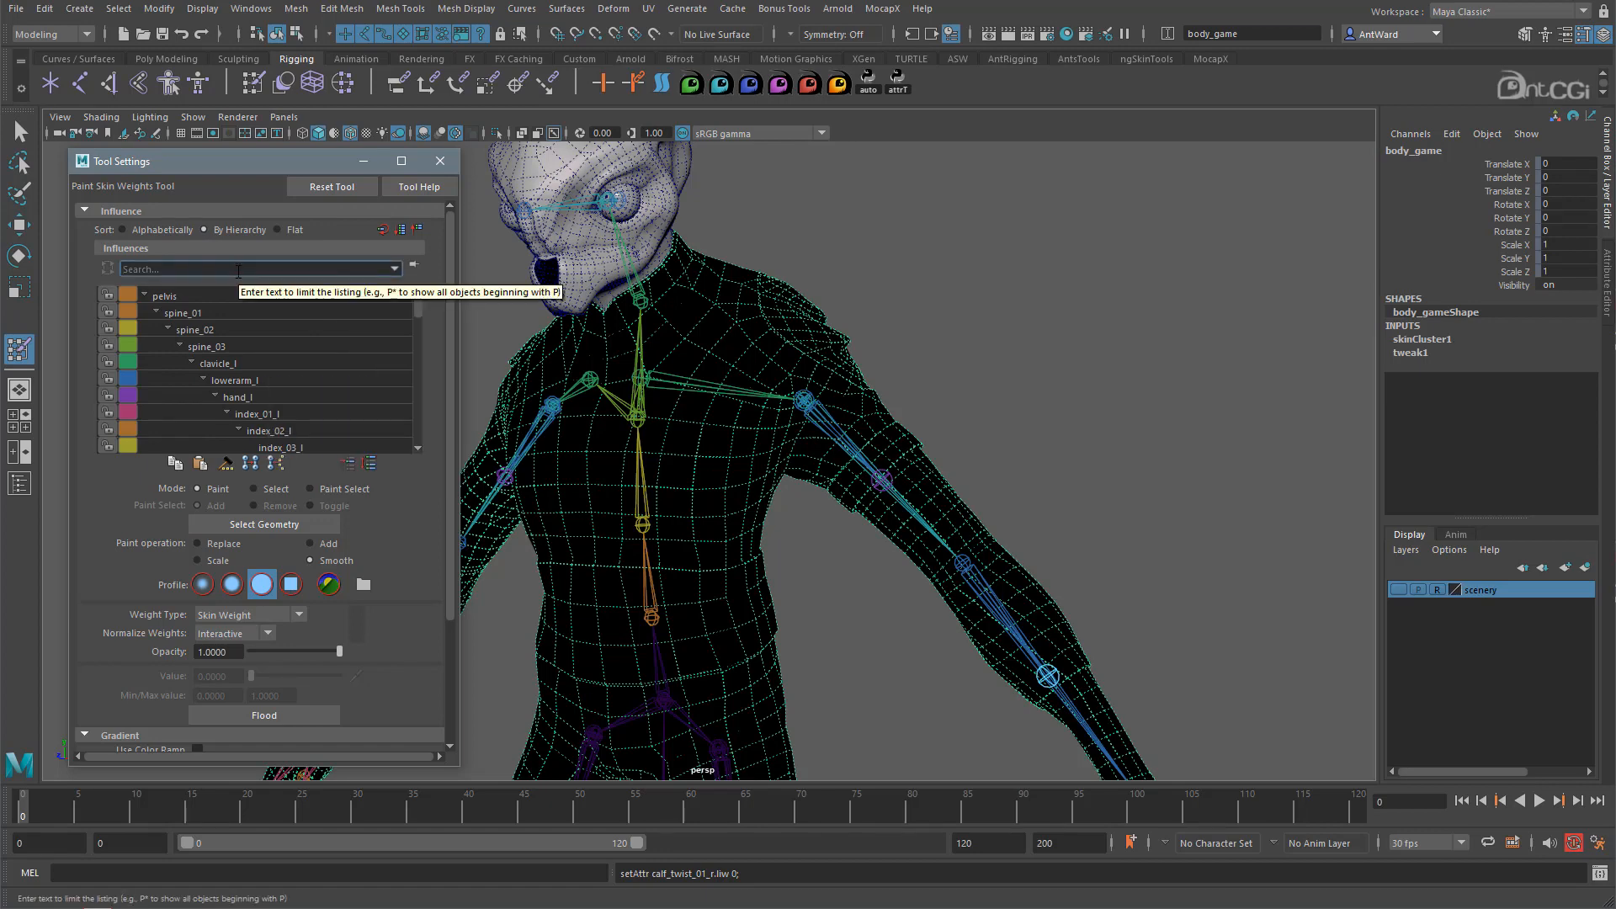
pyautogui.write('twist')
pyautogui.press('Return')
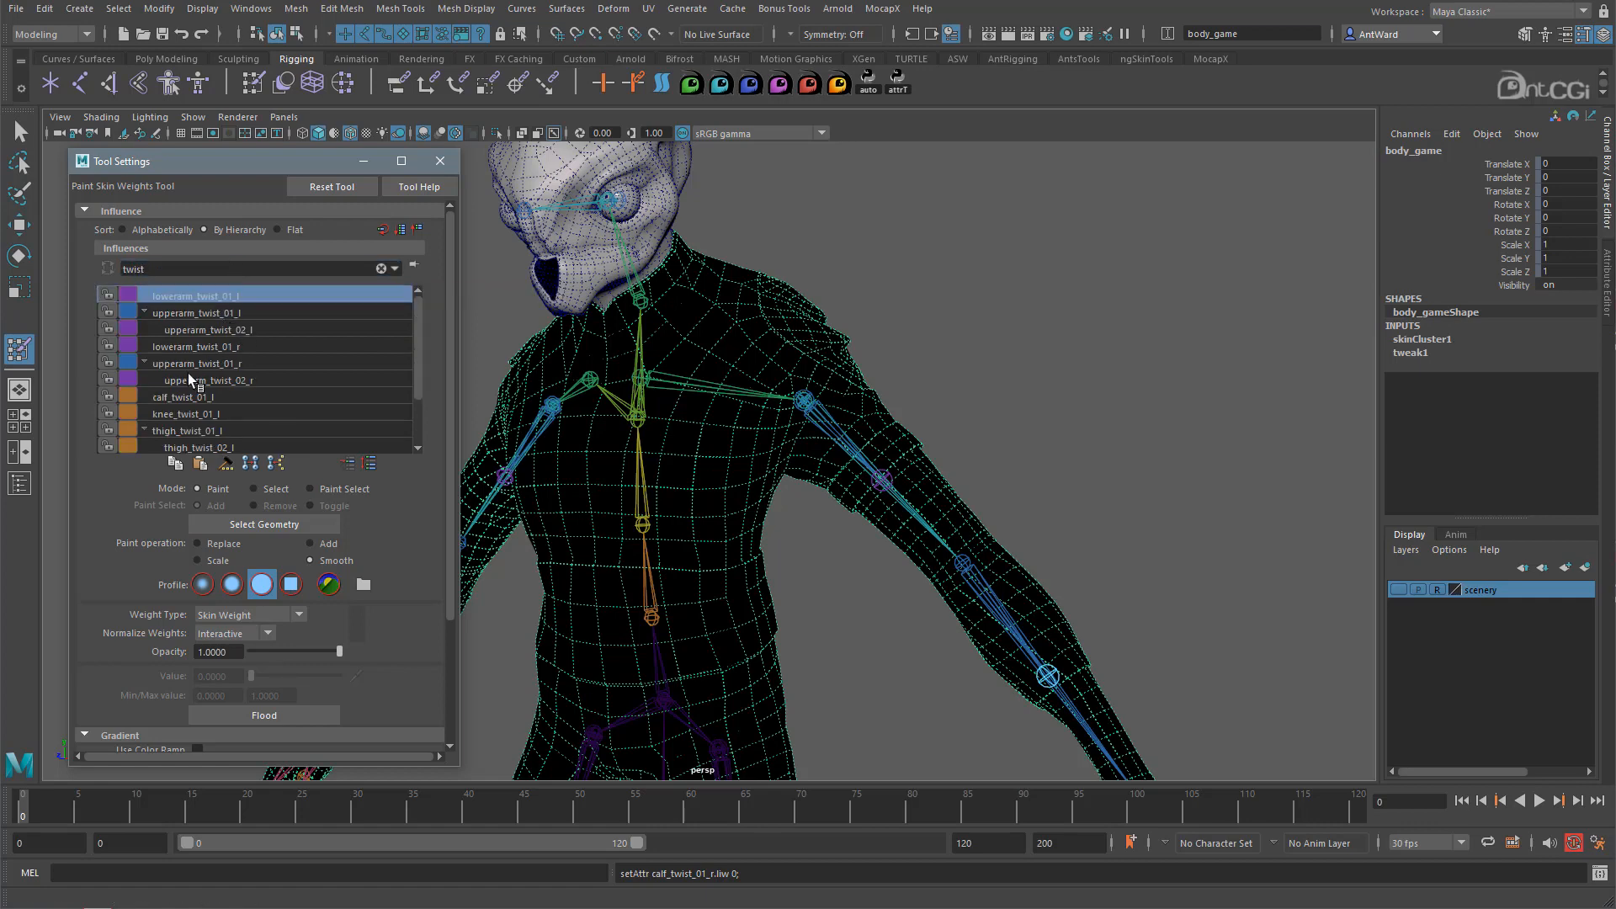
pyautogui.click(382, 269)
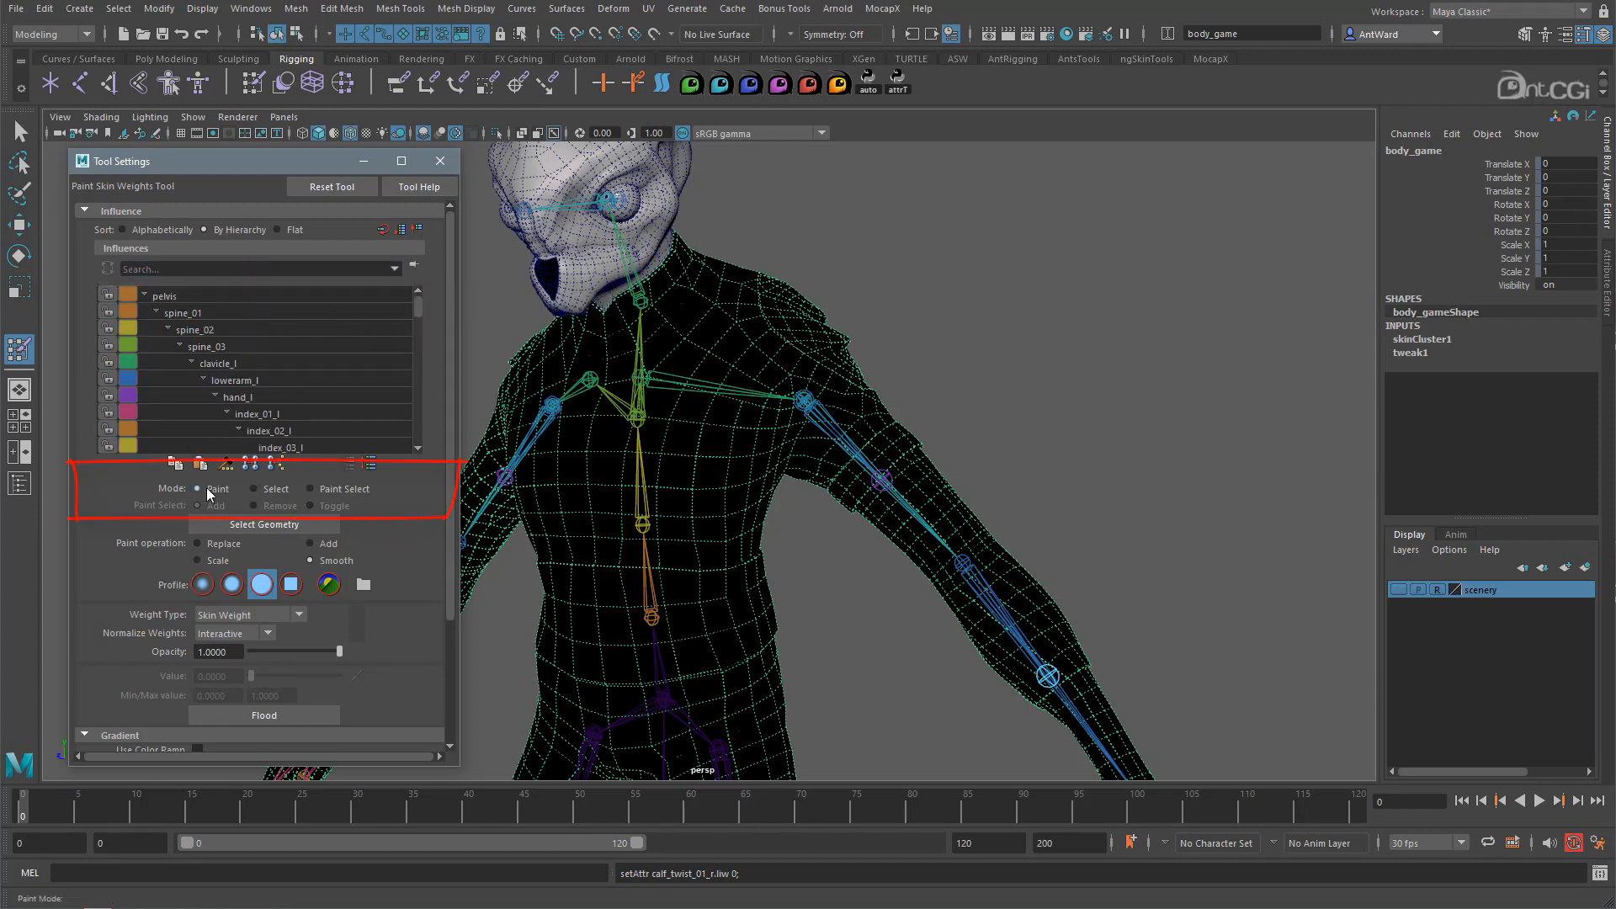
# Try the Select mode of the Paint Skin Weights tool and return to Paint mode
pyautogui.click(267, 492)
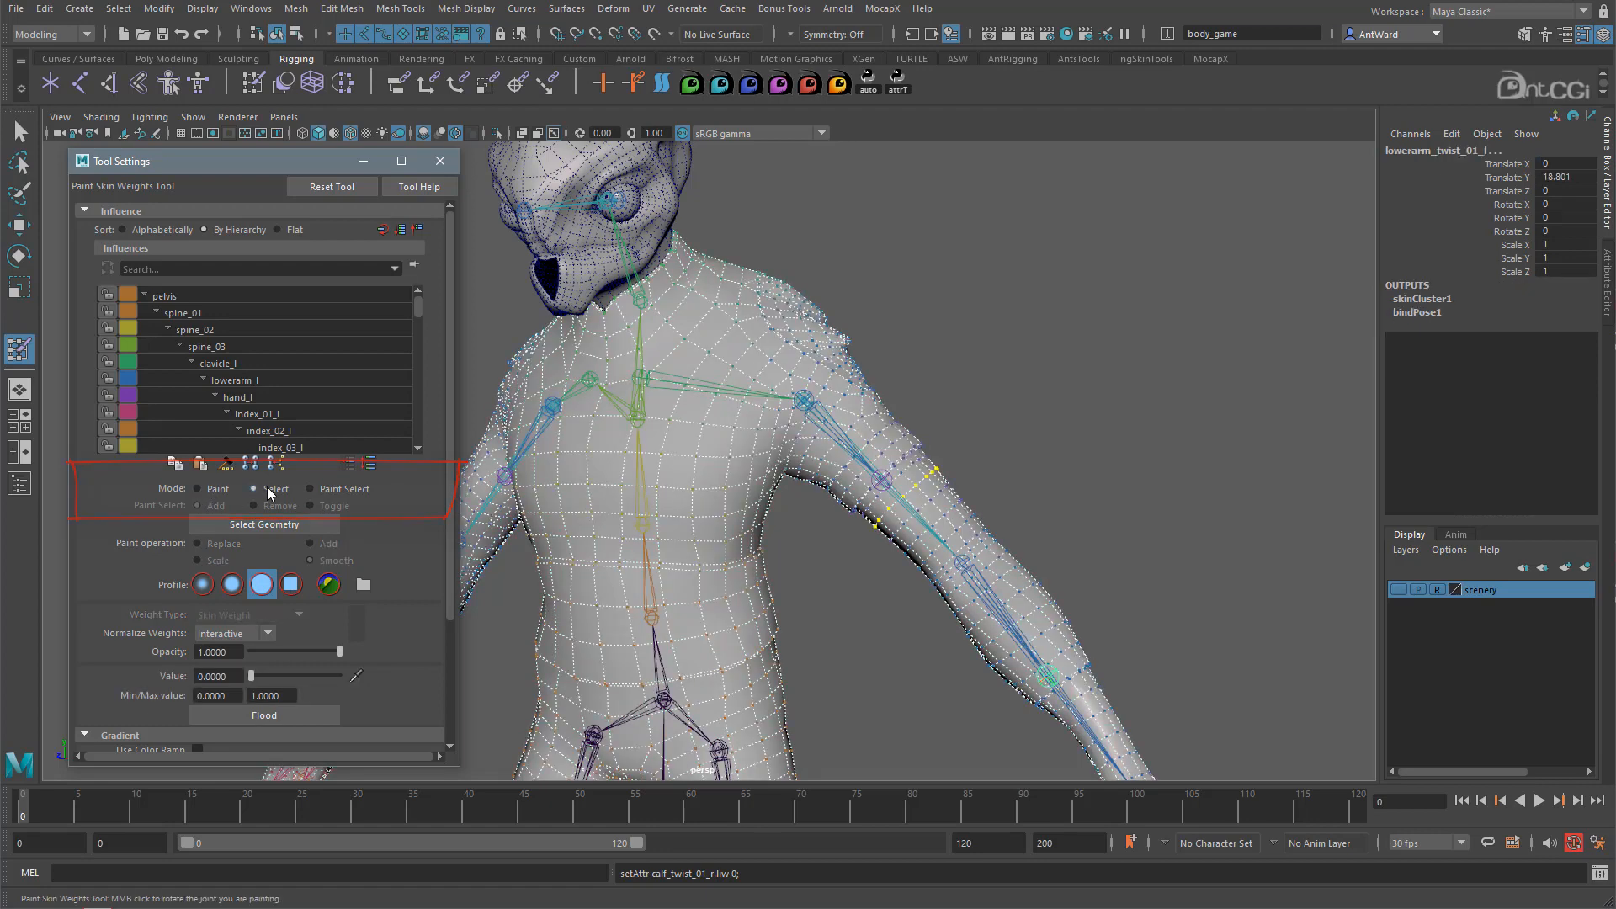
pyautogui.click(198, 489)
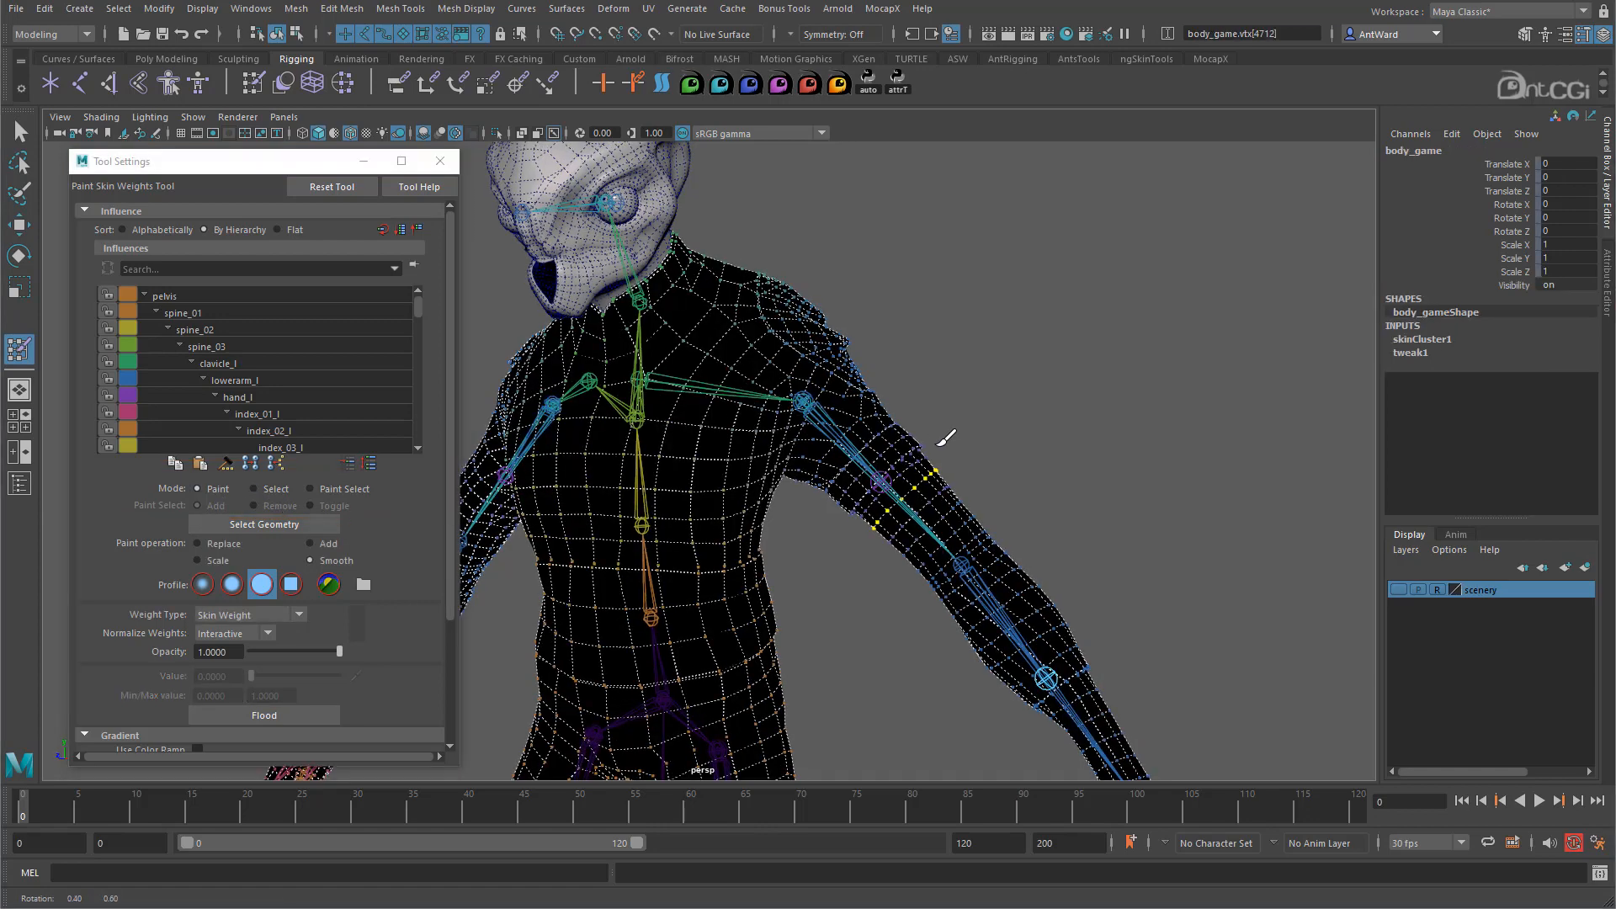
# Return to object mode, select the body_game mesh and reactivate the Paint Skin Weights tool
pyautogui.press('w')
pyautogui.moveTo(899, 431)
pyautogui.mouseDown(button='right')
pyautogui.moveTo(976, 411)
pyautogui.moveTo(1019, 522)
pyautogui.mouseUp(button='right')
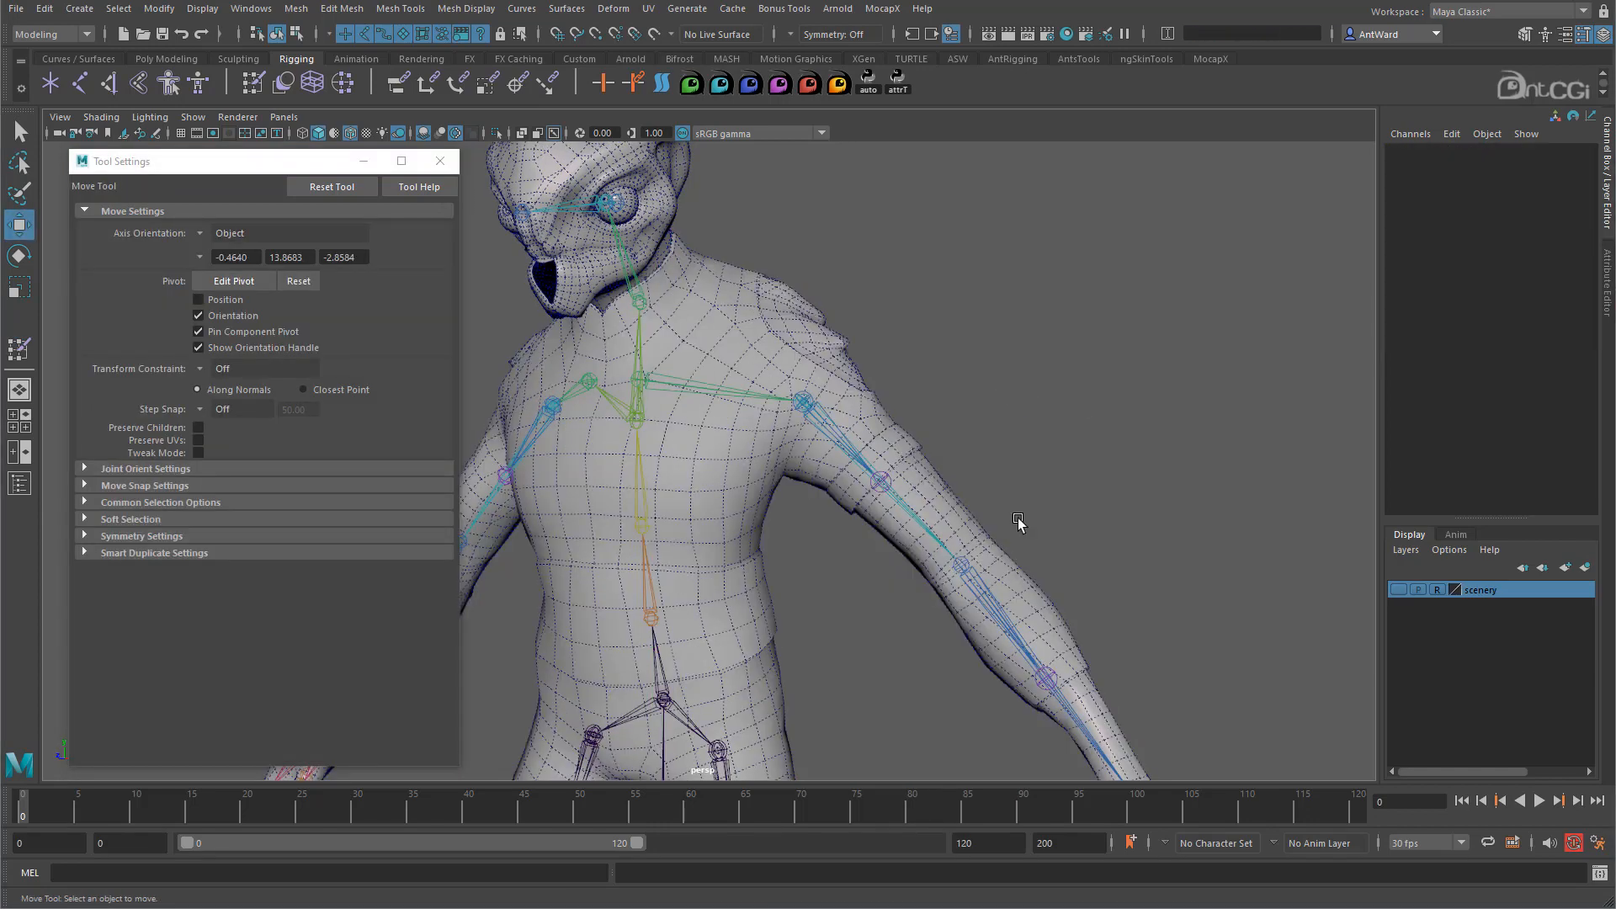
pyautogui.click(937, 501)
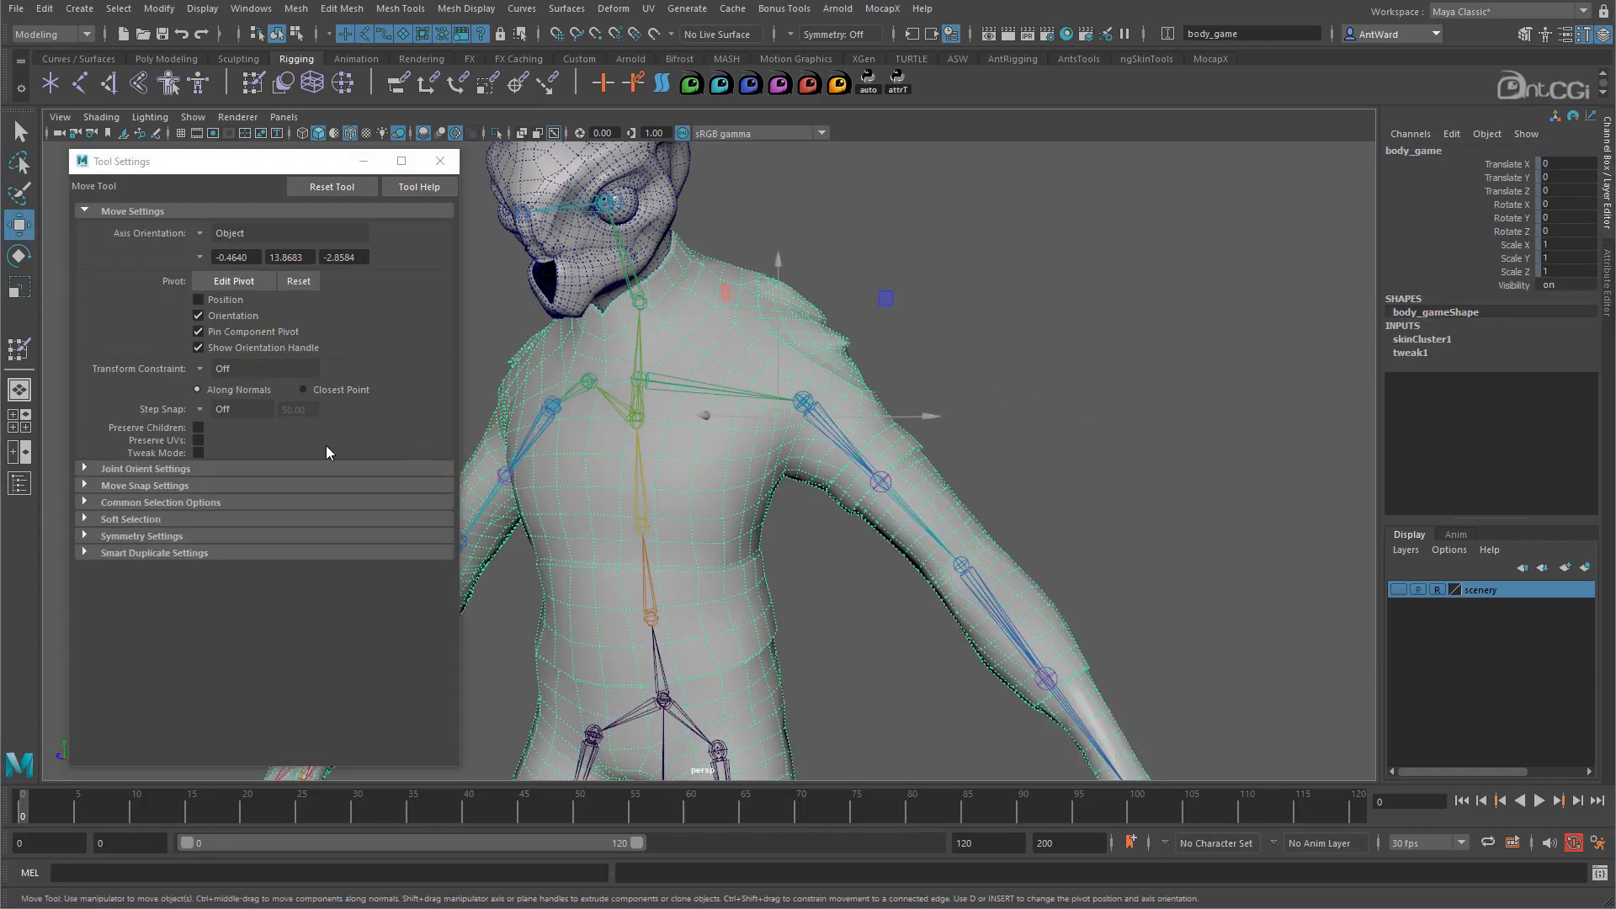
pyautogui.click(15, 349)
pyautogui.scroll(-2, 387, 511)
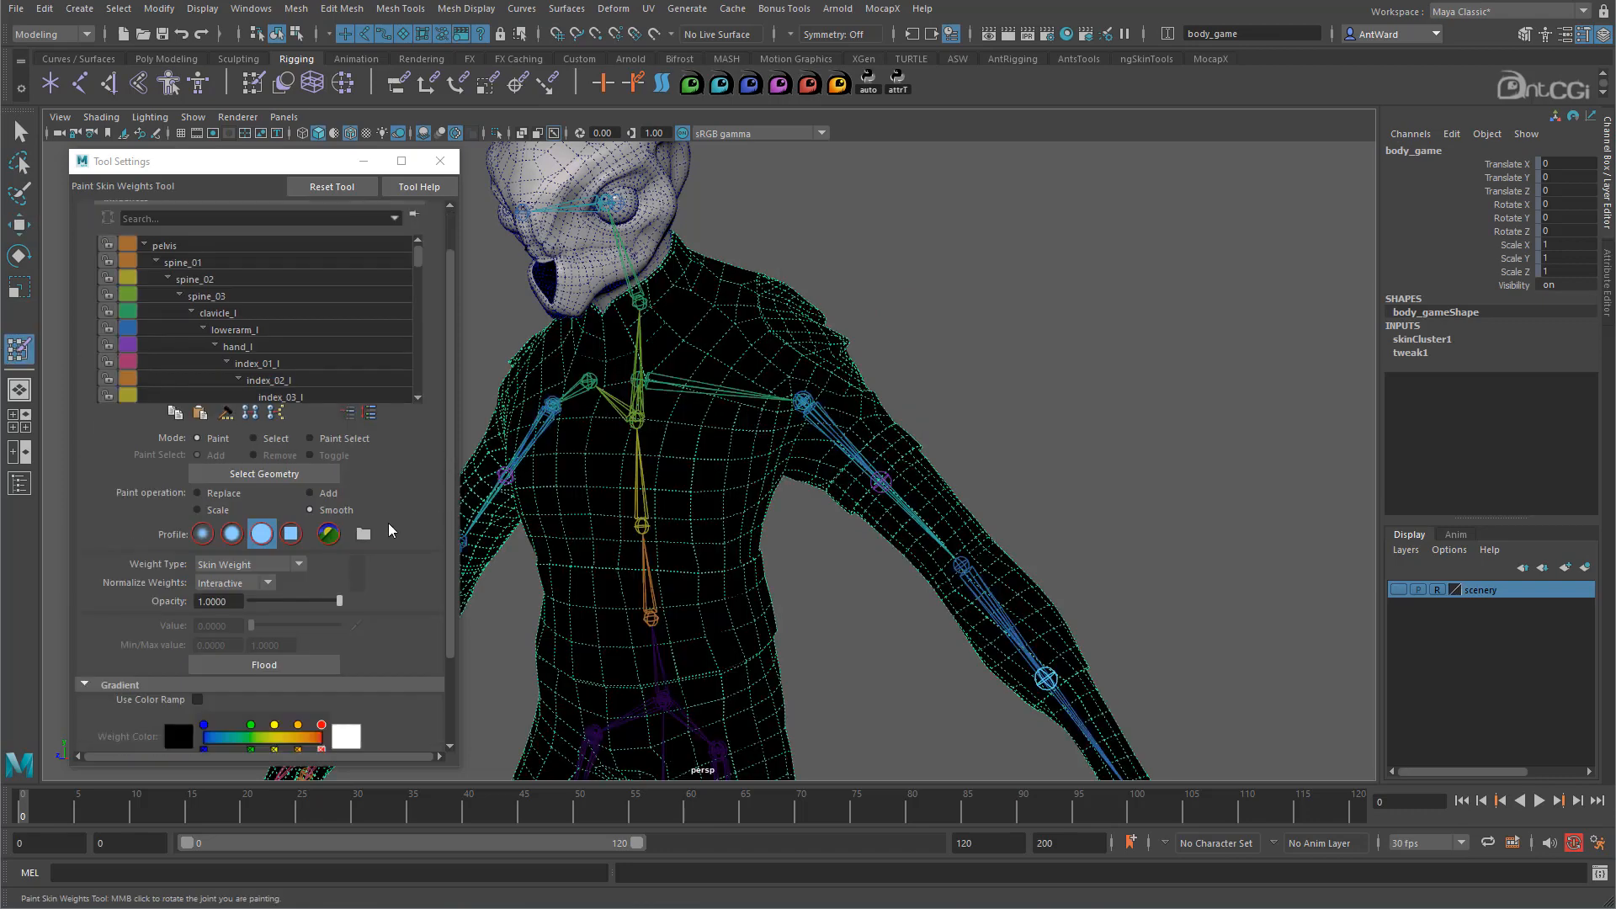
# Try the Replace, Add, Scale and Smooth paint operations in turn, ending on Smooth
pyautogui.click(231, 498)
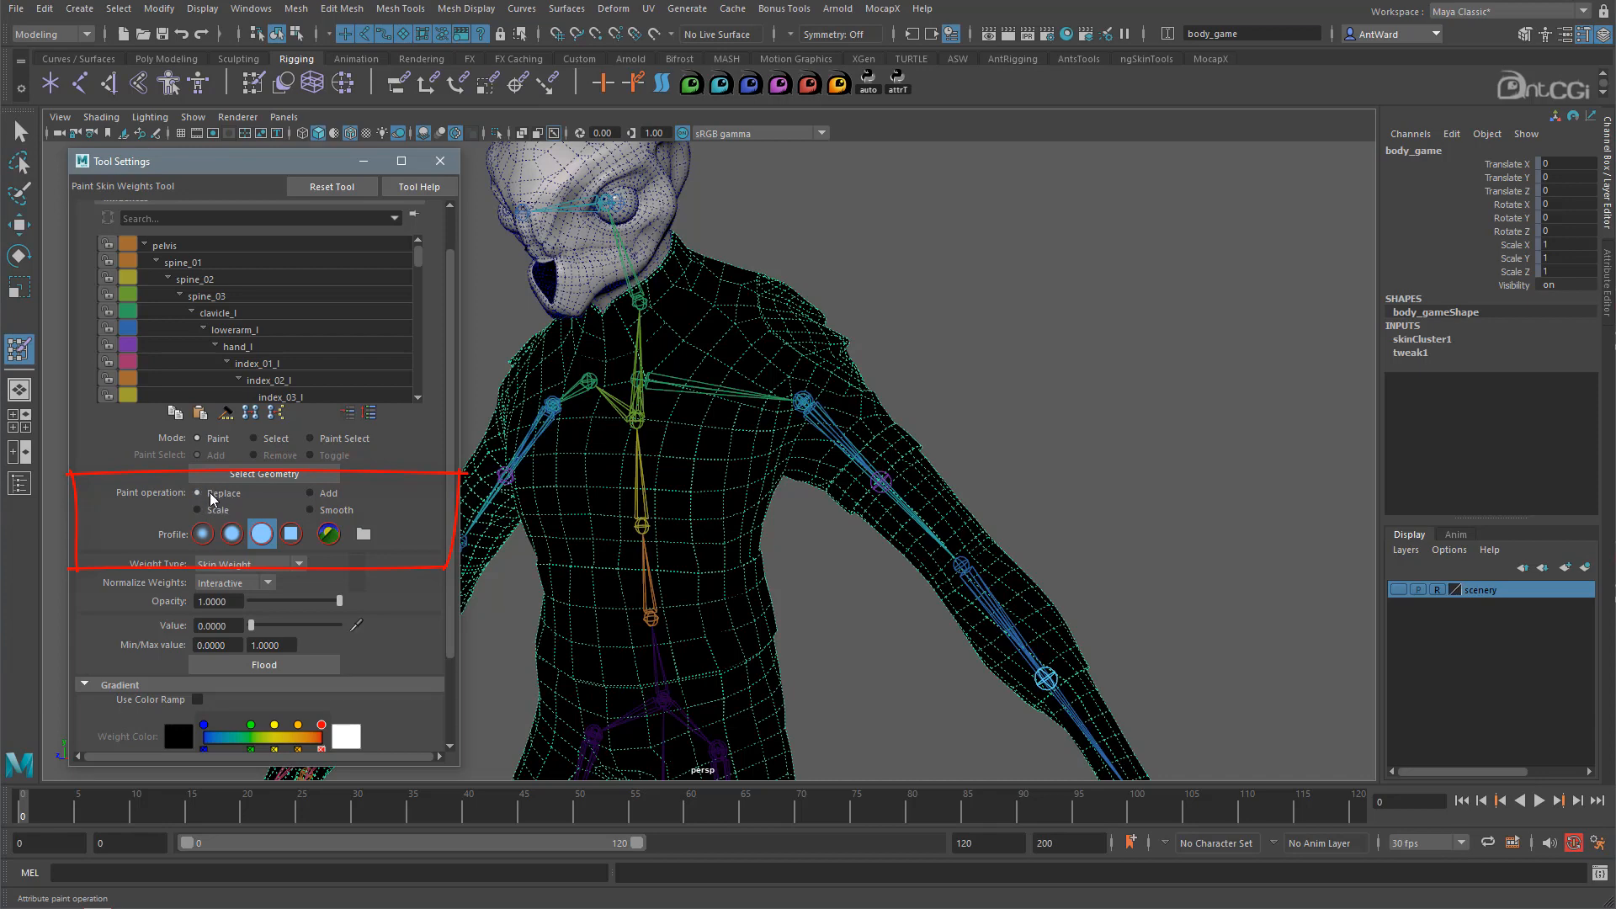
pyautogui.click(324, 495)
pyautogui.click(195, 508)
pyautogui.click(338, 514)
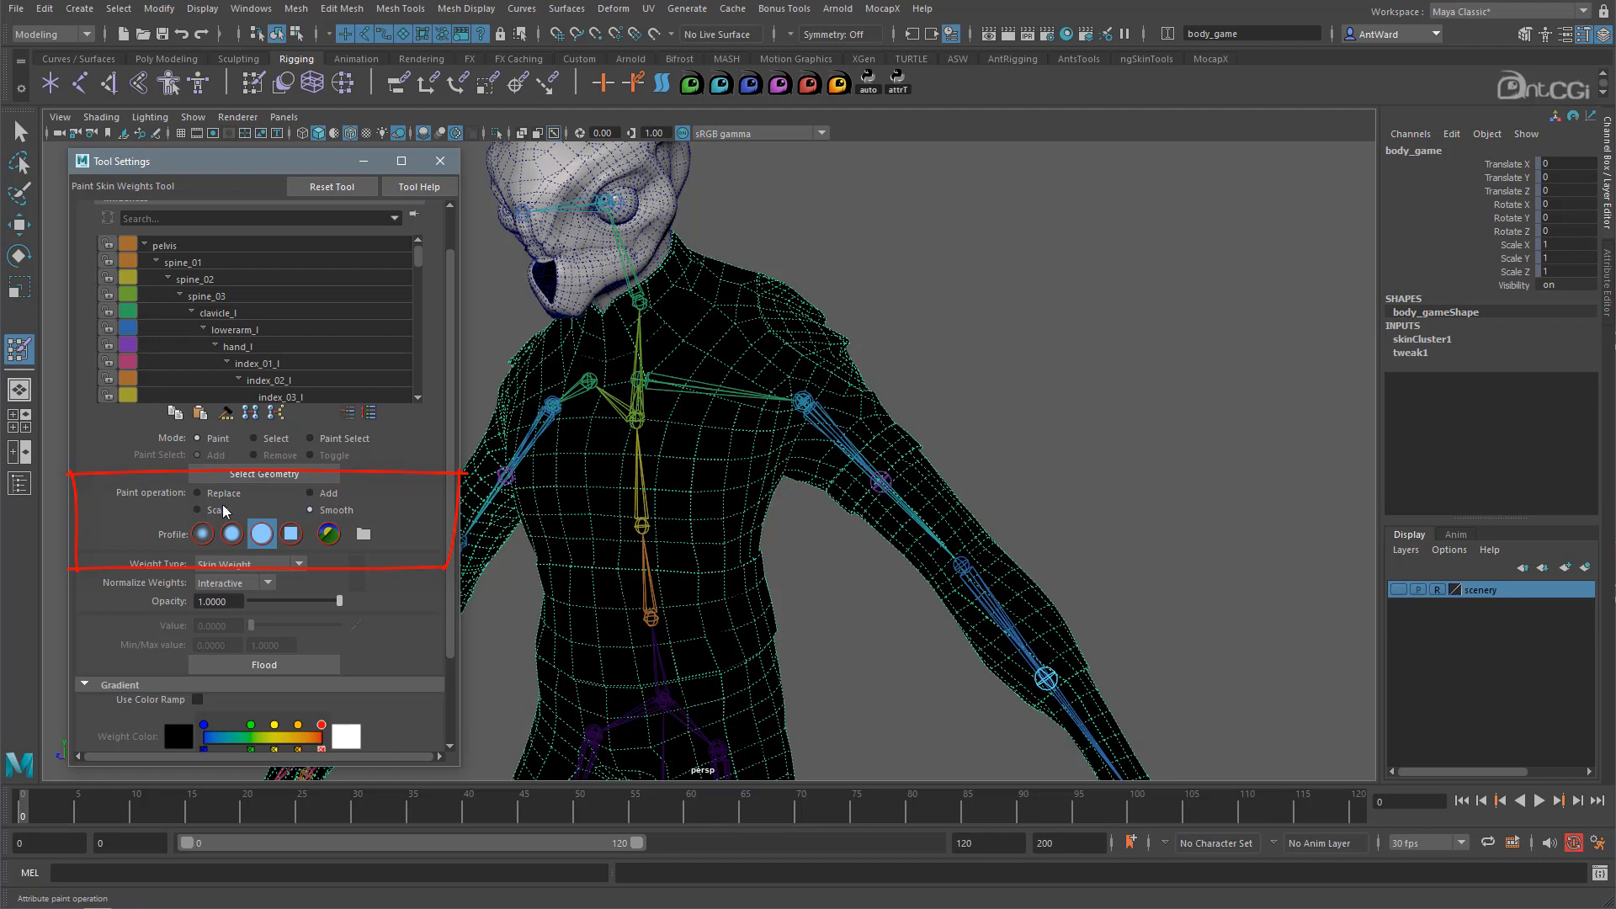
# Try each of the four brush profiles in turn, ending on the softest Gaussian brush
pyautogui.click(205, 535)
pyautogui.click(235, 537)
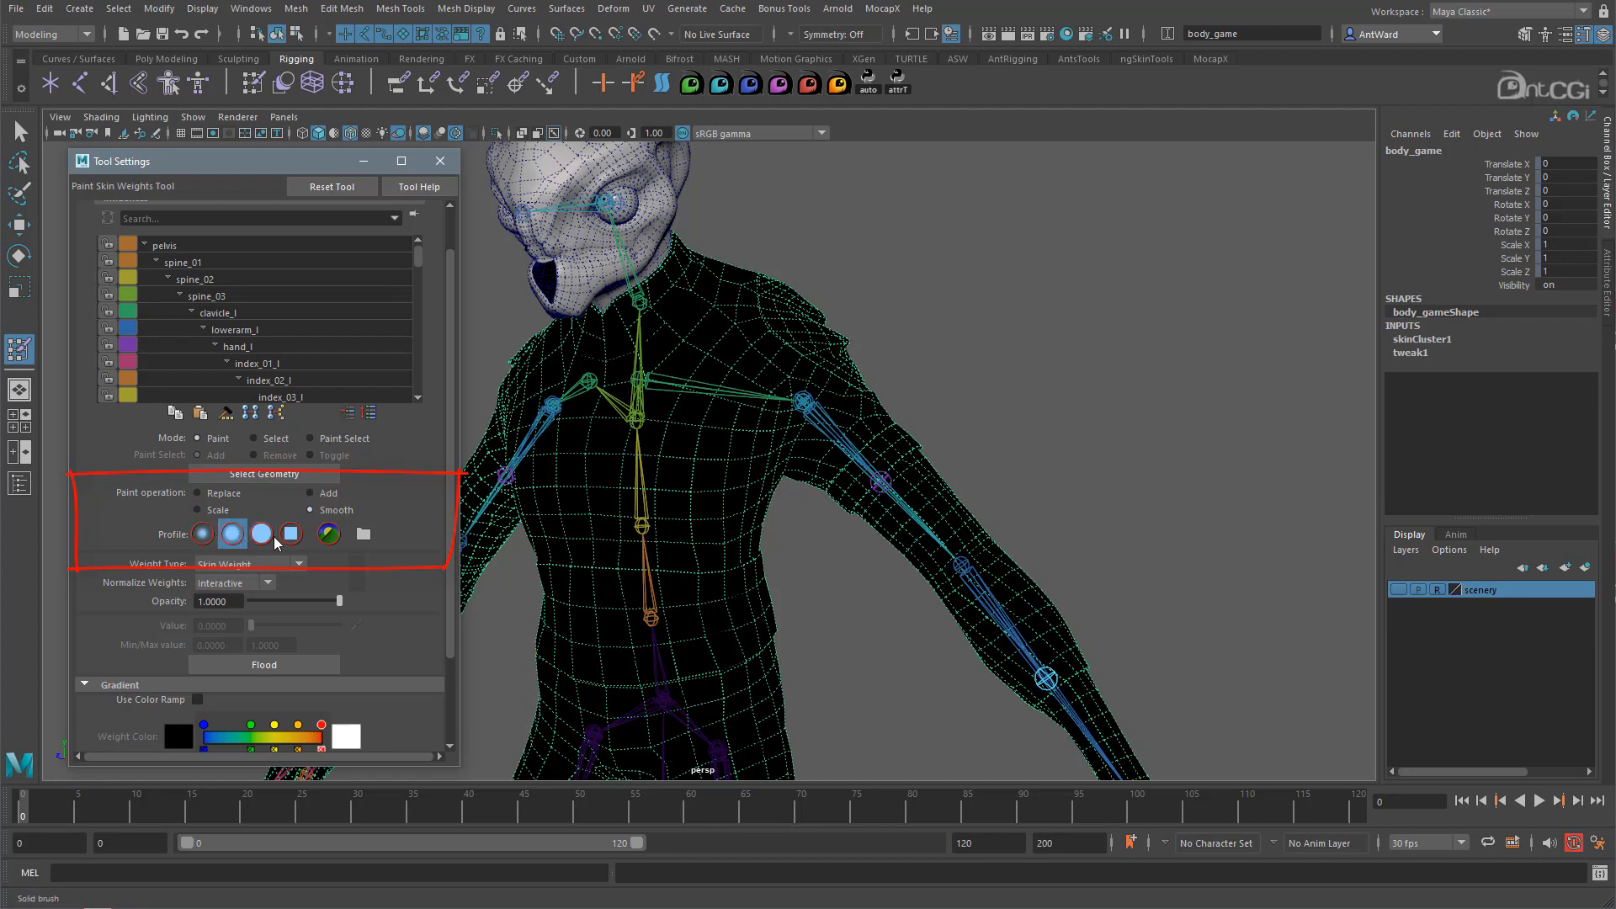
pyautogui.click(262, 536)
pyautogui.click(290, 533)
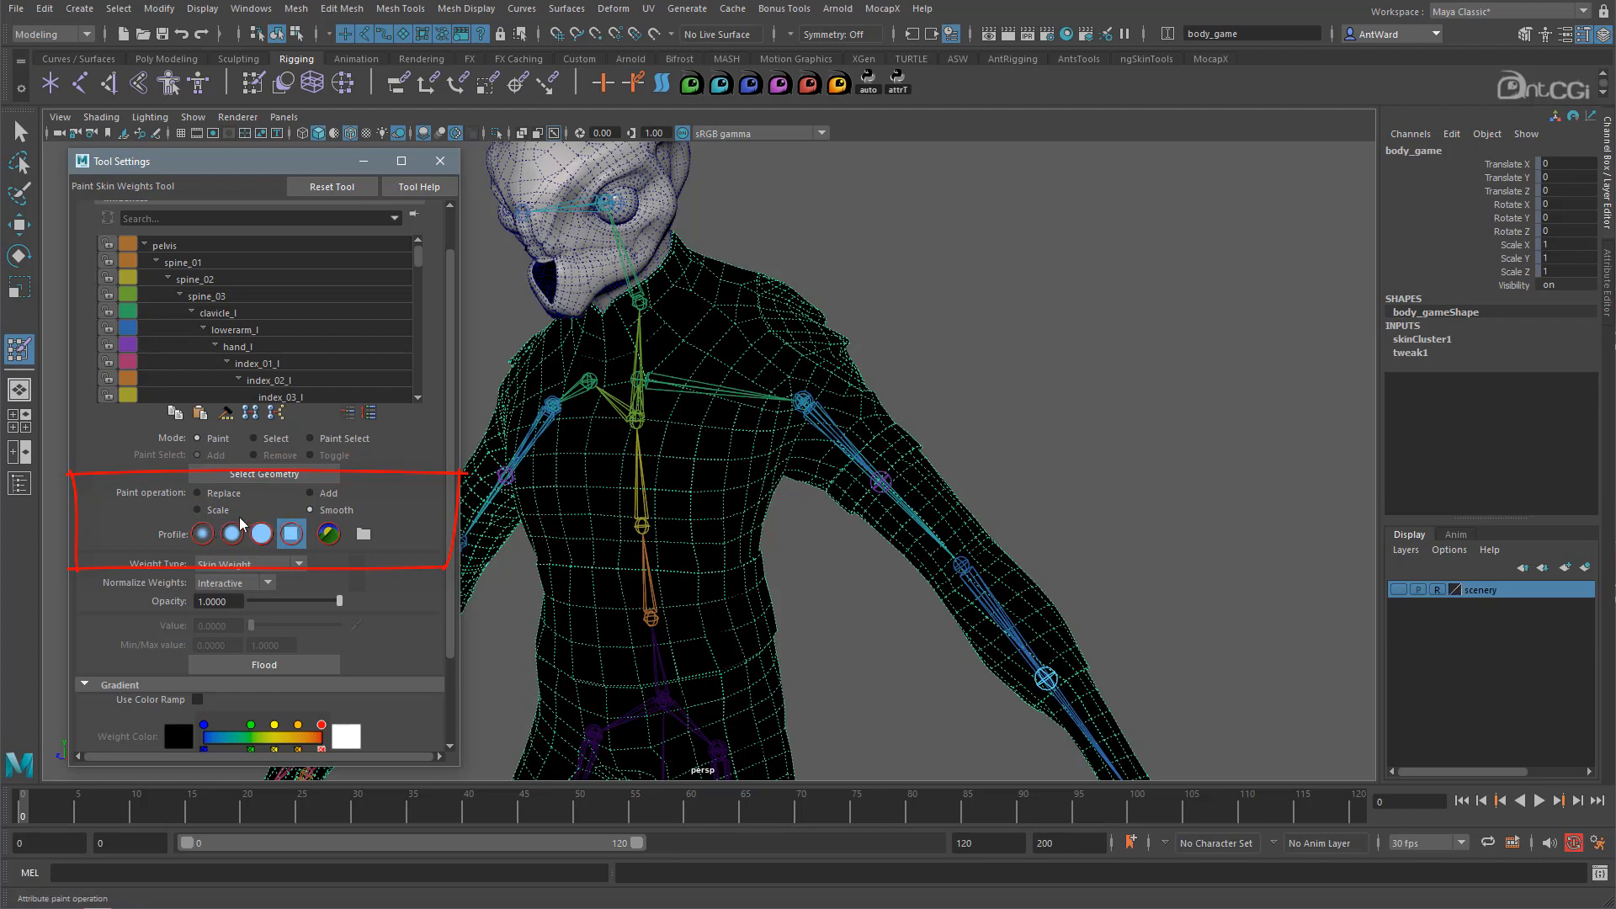
pyautogui.click(205, 535)
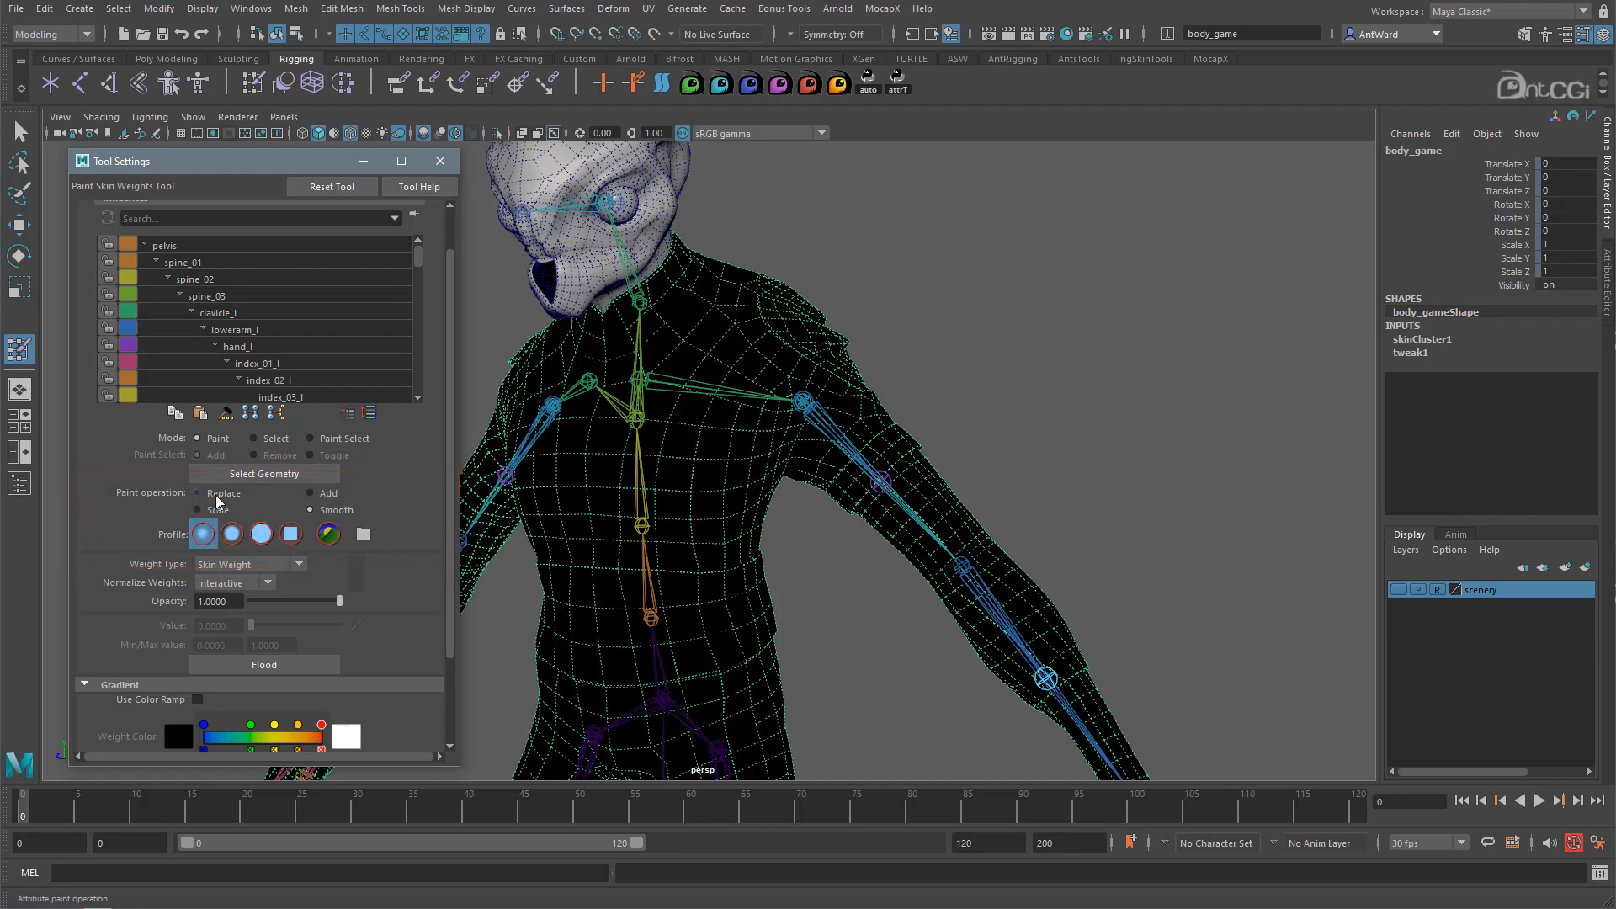
# Set the brush to the Replace operation with opacity 1.0, value 1.0 and the soft brush profile
pyautogui.click(219, 495)
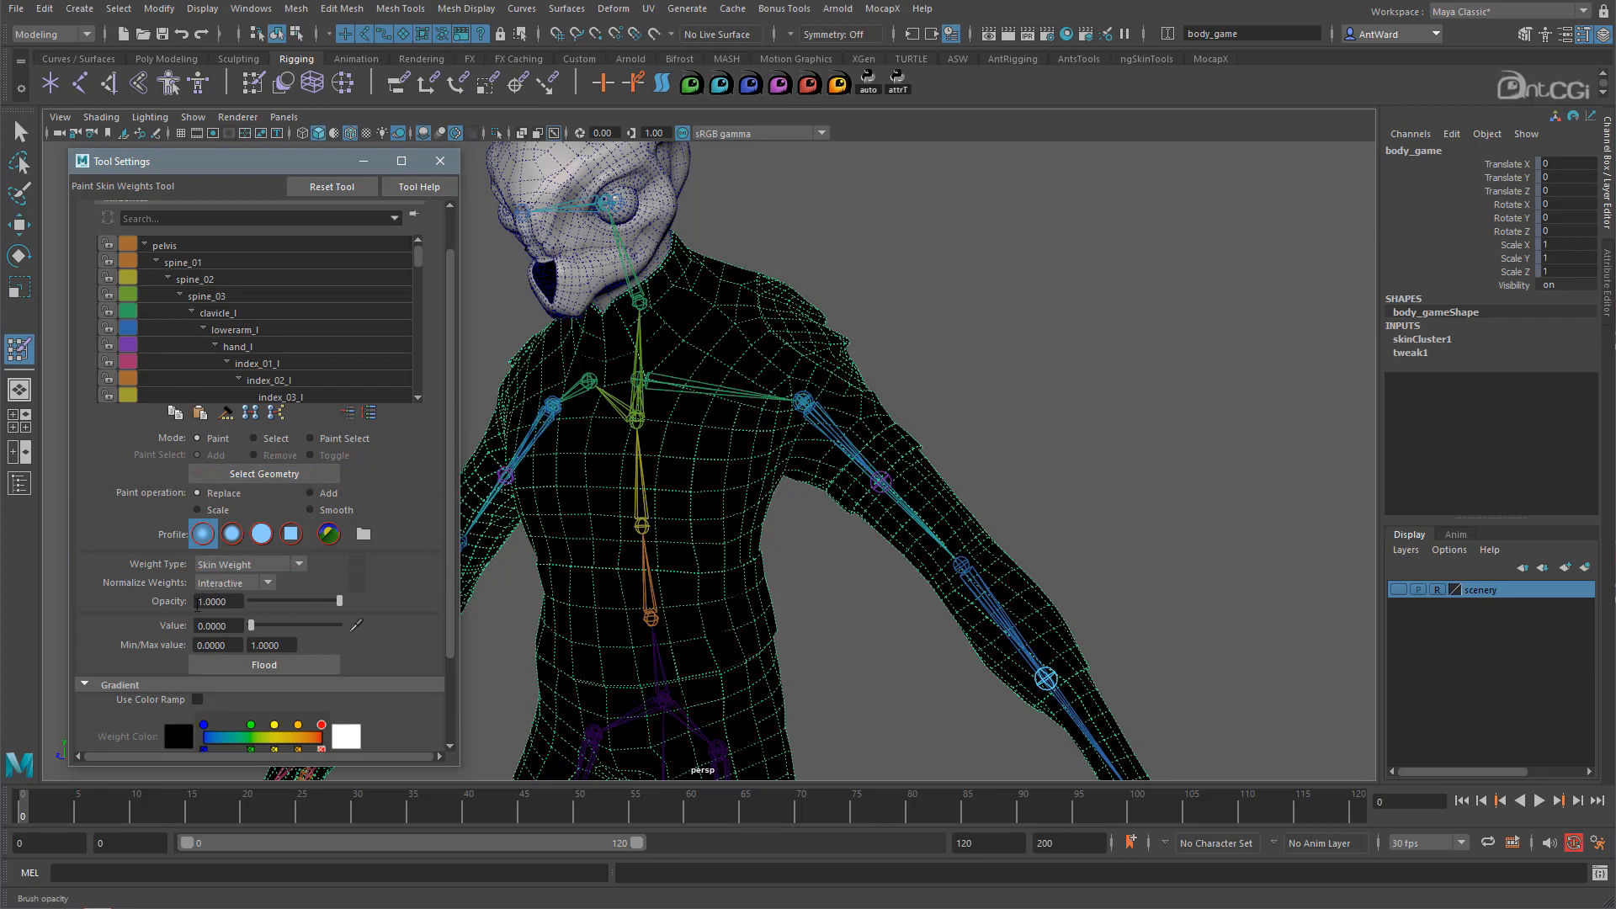
pyautogui.moveTo(338, 600)
pyautogui.mouseDown()
pyautogui.moveTo(300, 602)
pyautogui.moveTo(358, 606)
pyautogui.mouseUp()
pyautogui.moveTo(250, 625); pyautogui.dragTo(341, 628)
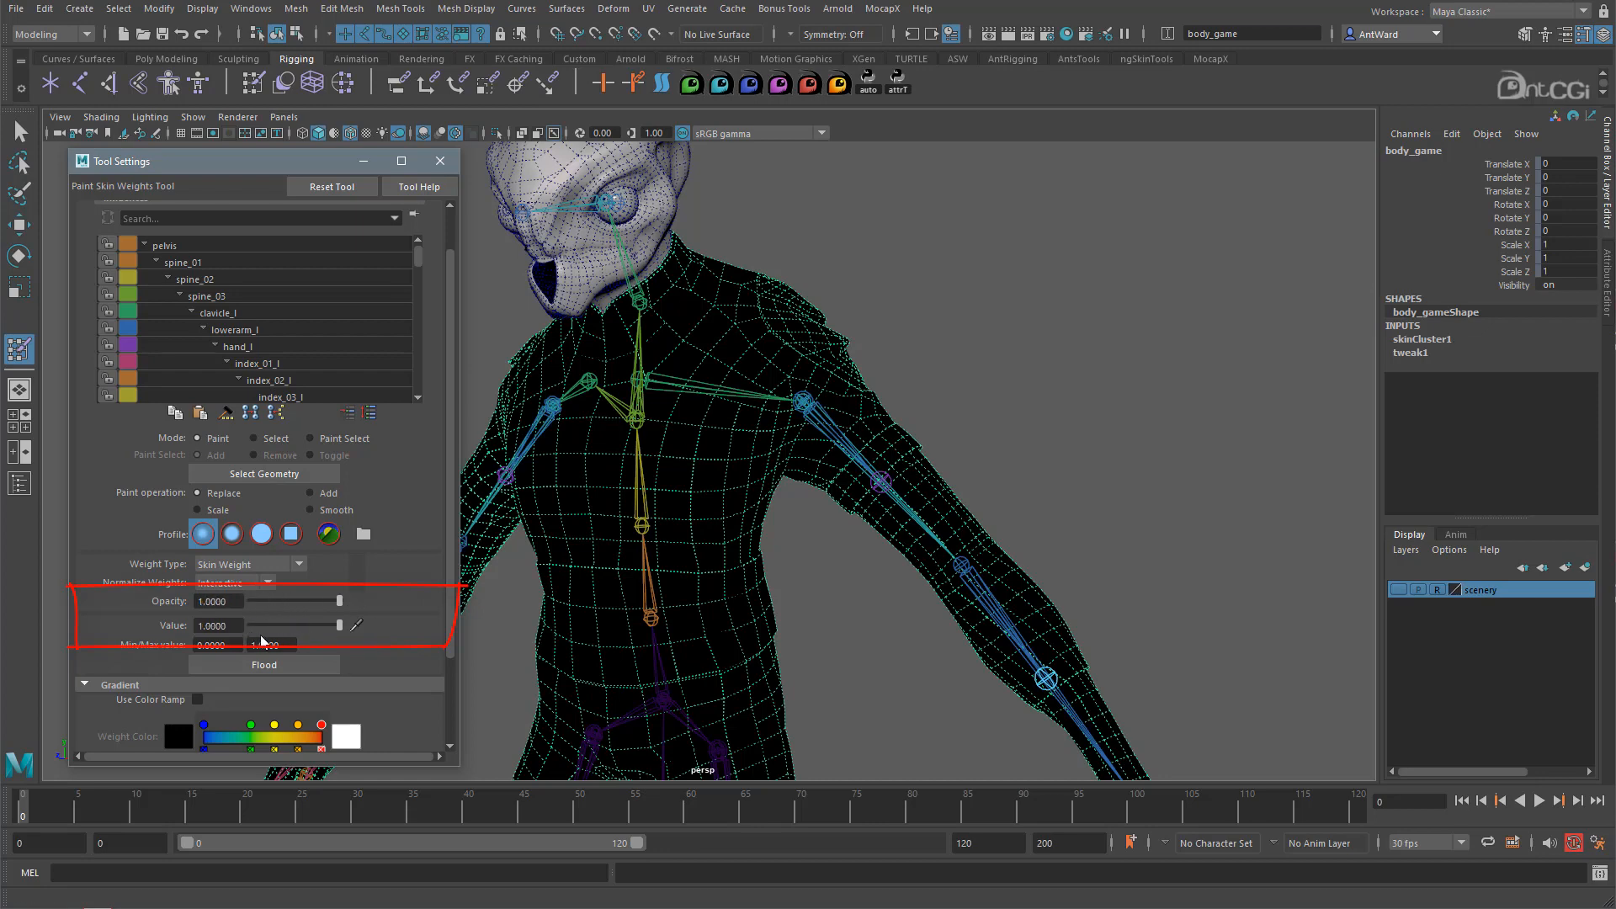
pyautogui.doubleClick(228, 626)
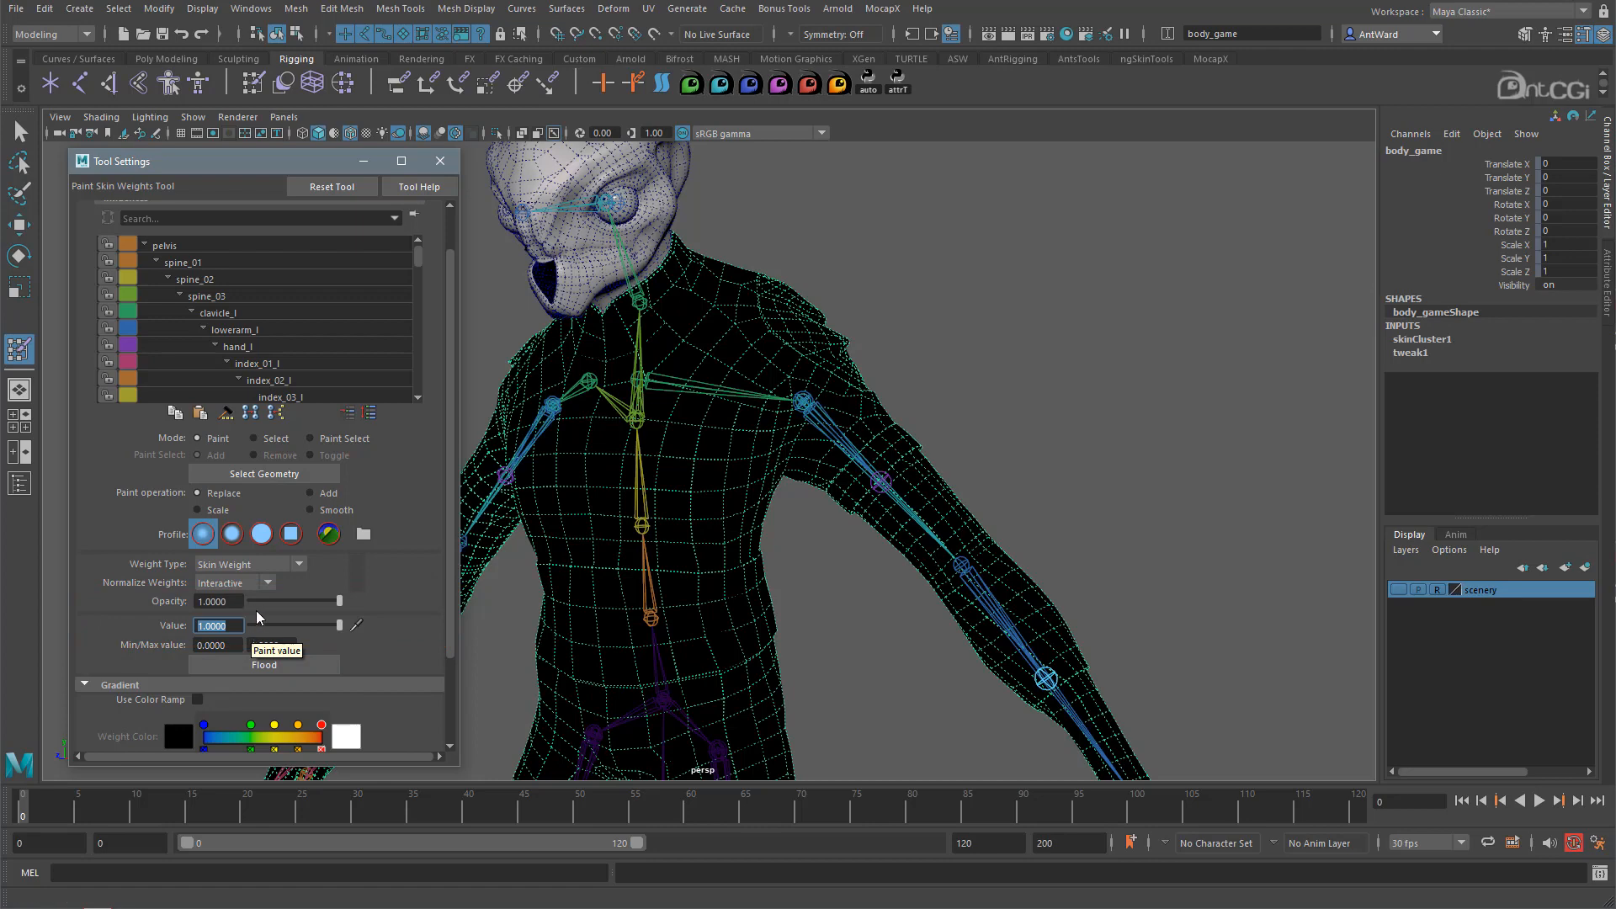
pyautogui.click(233, 534)
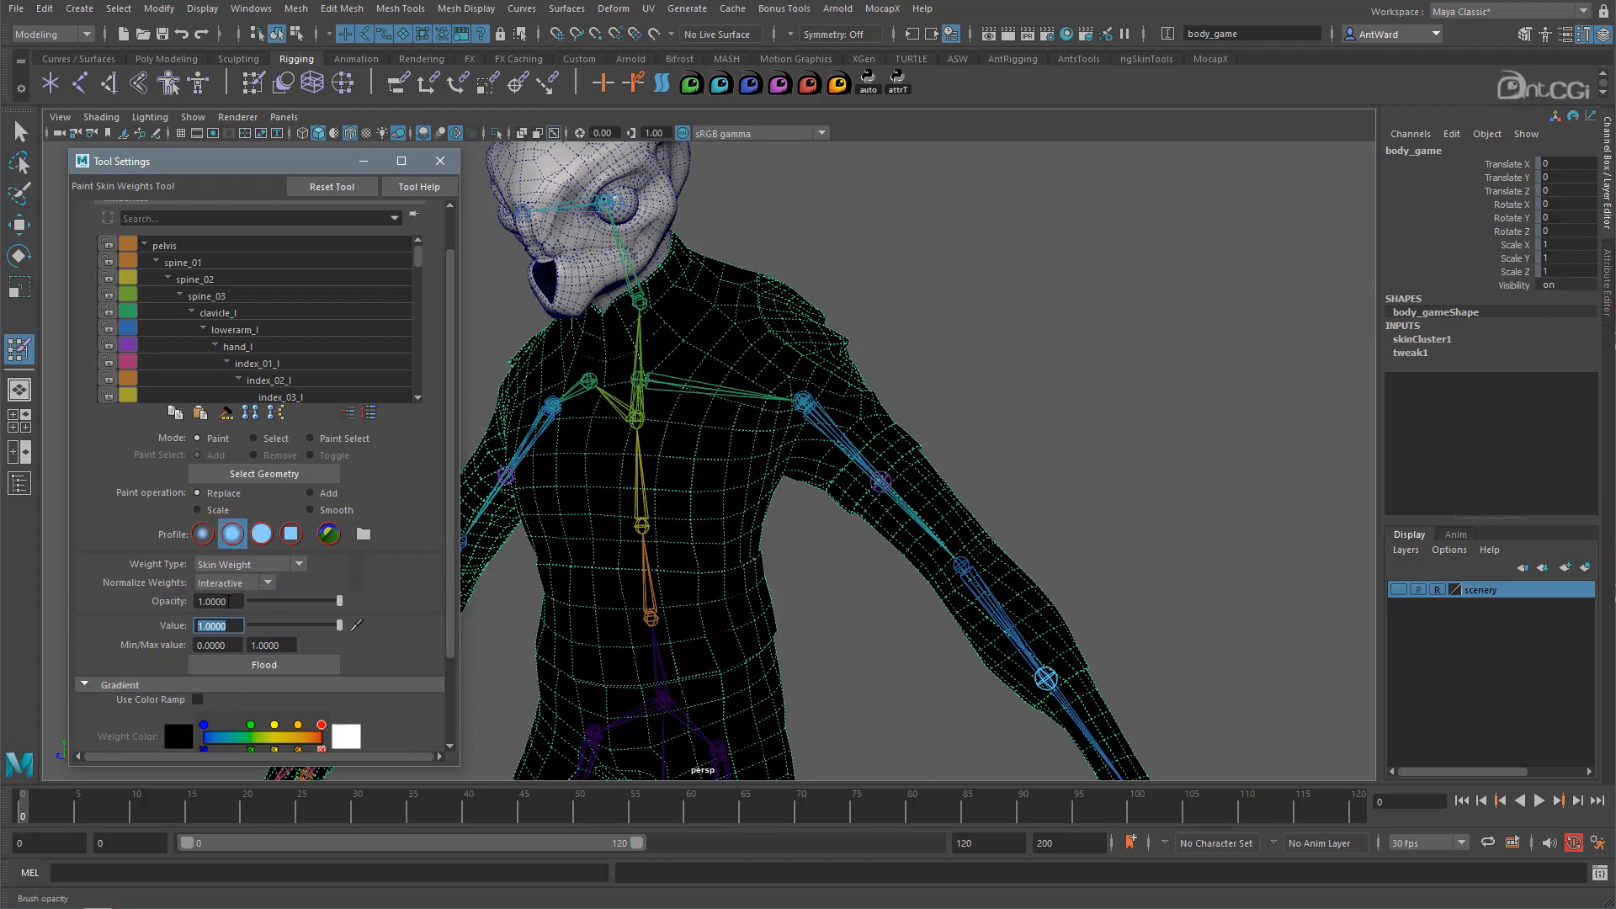
pyautogui.click(197, 601)
# Pick the pelvis joint on the model as the influence to paint
pyautogui.keyDown('alt'); pyautogui.moveTo(707, 408); pyautogui.dragTo(717, 406); pyautogui.keyUp('alt')
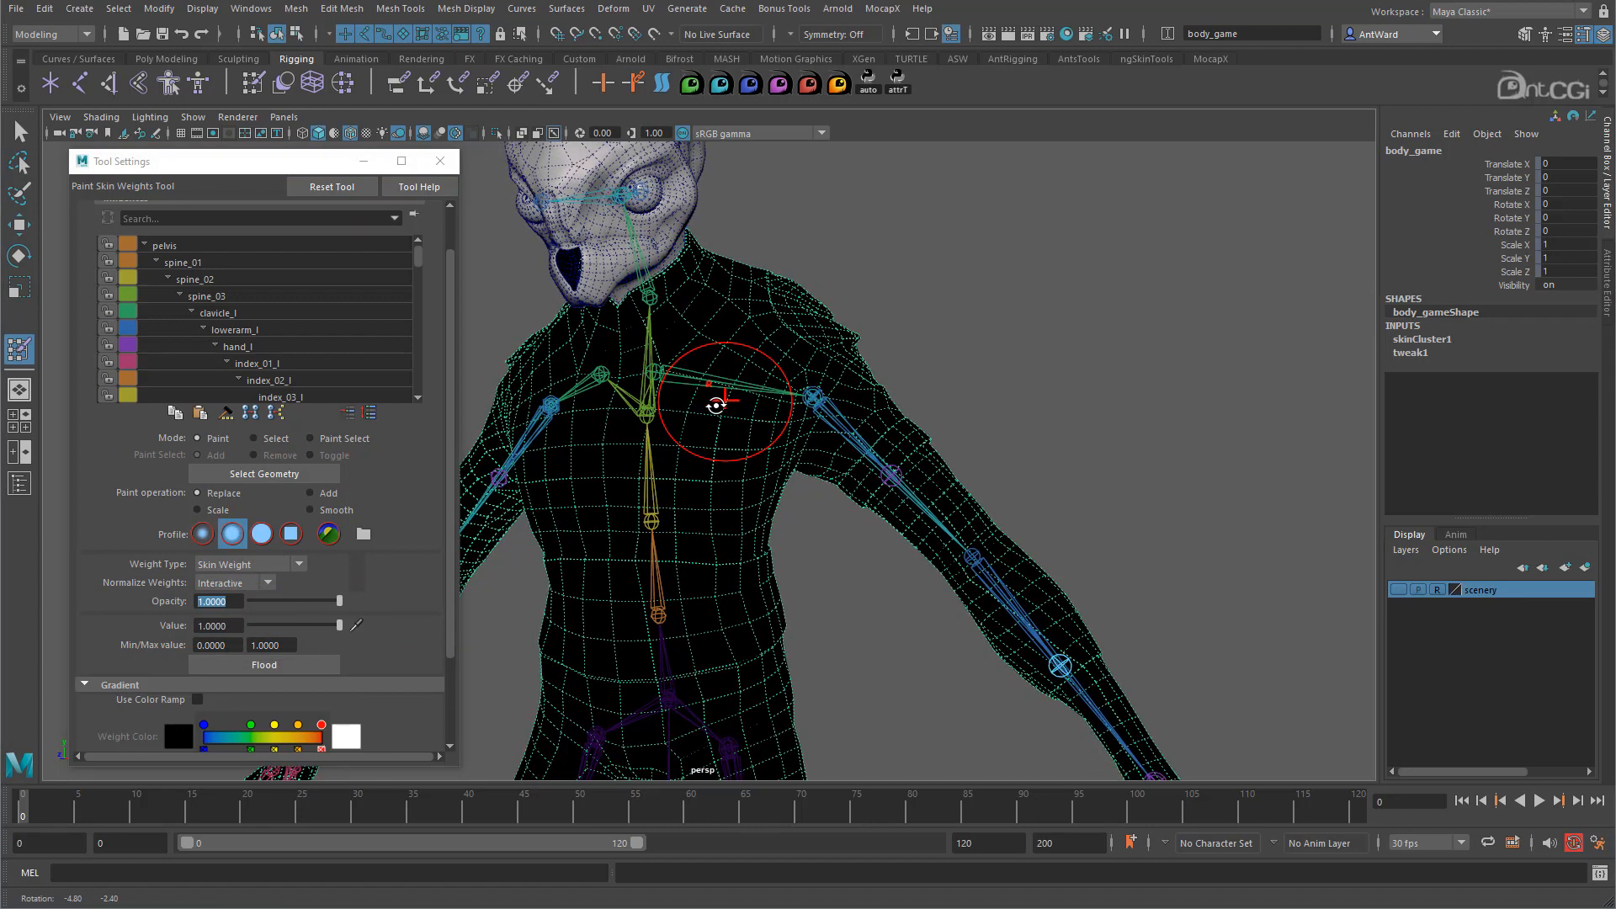
pyautogui.scroll(-2, 833, 577)
pyautogui.scroll(3, 842, 572)
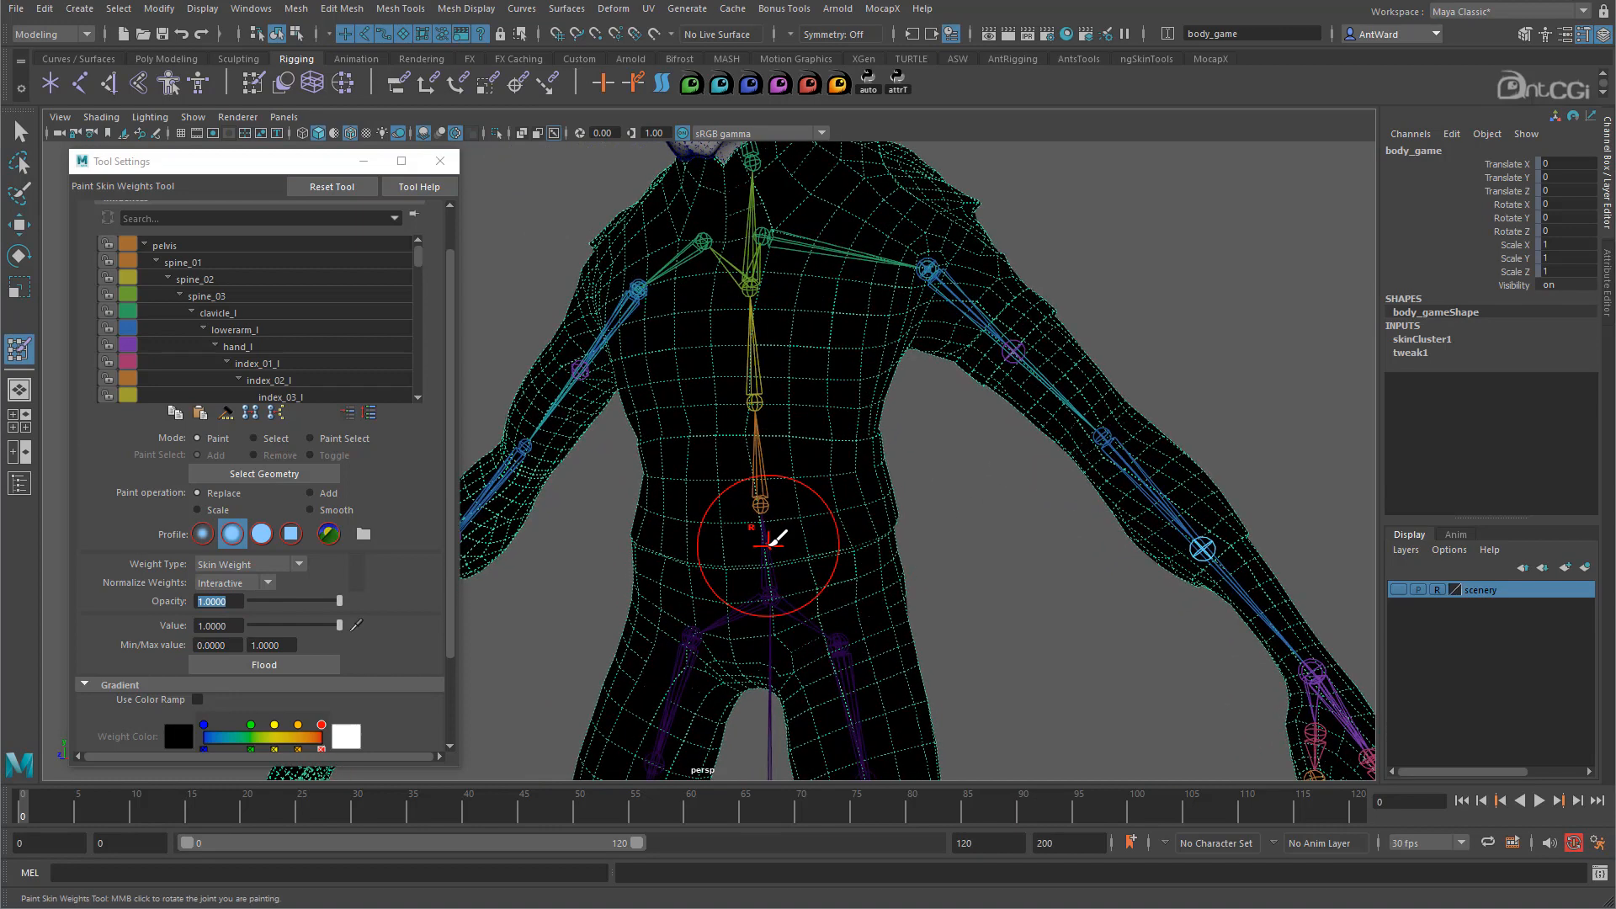
pyautogui.rightClick(767, 541)
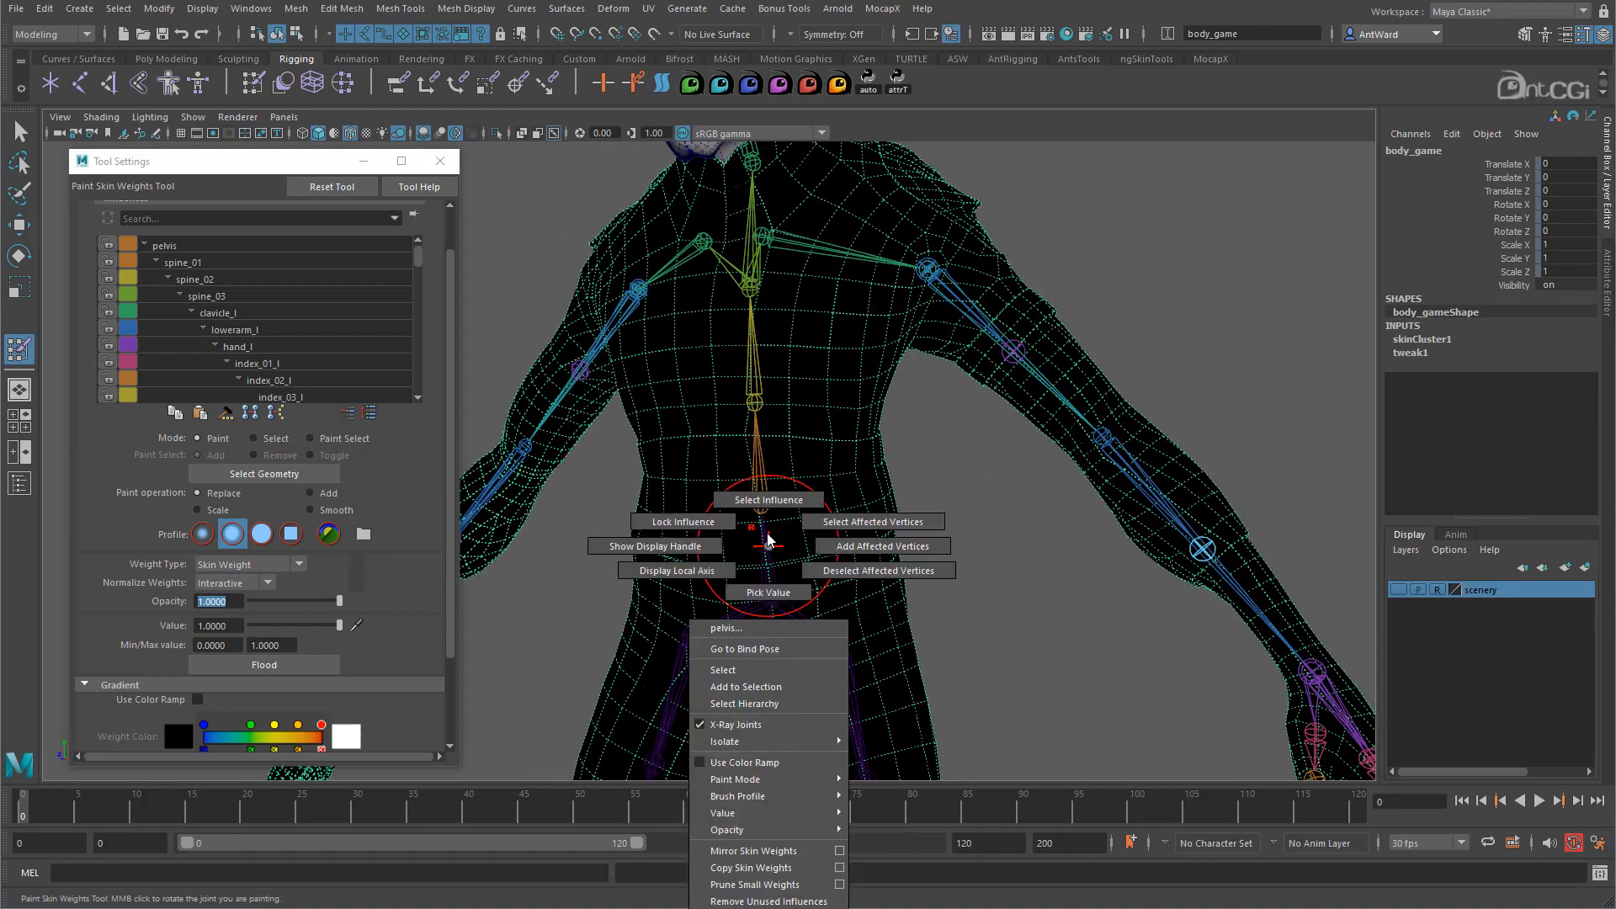
pyautogui.moveTo(767, 533); pyautogui.dragTo(767, 508, button='right')
pyautogui.keyDown('alt'); pyautogui.moveTo(815, 526); pyautogui.dragTo(823, 510); pyautogui.keyUp('alt')
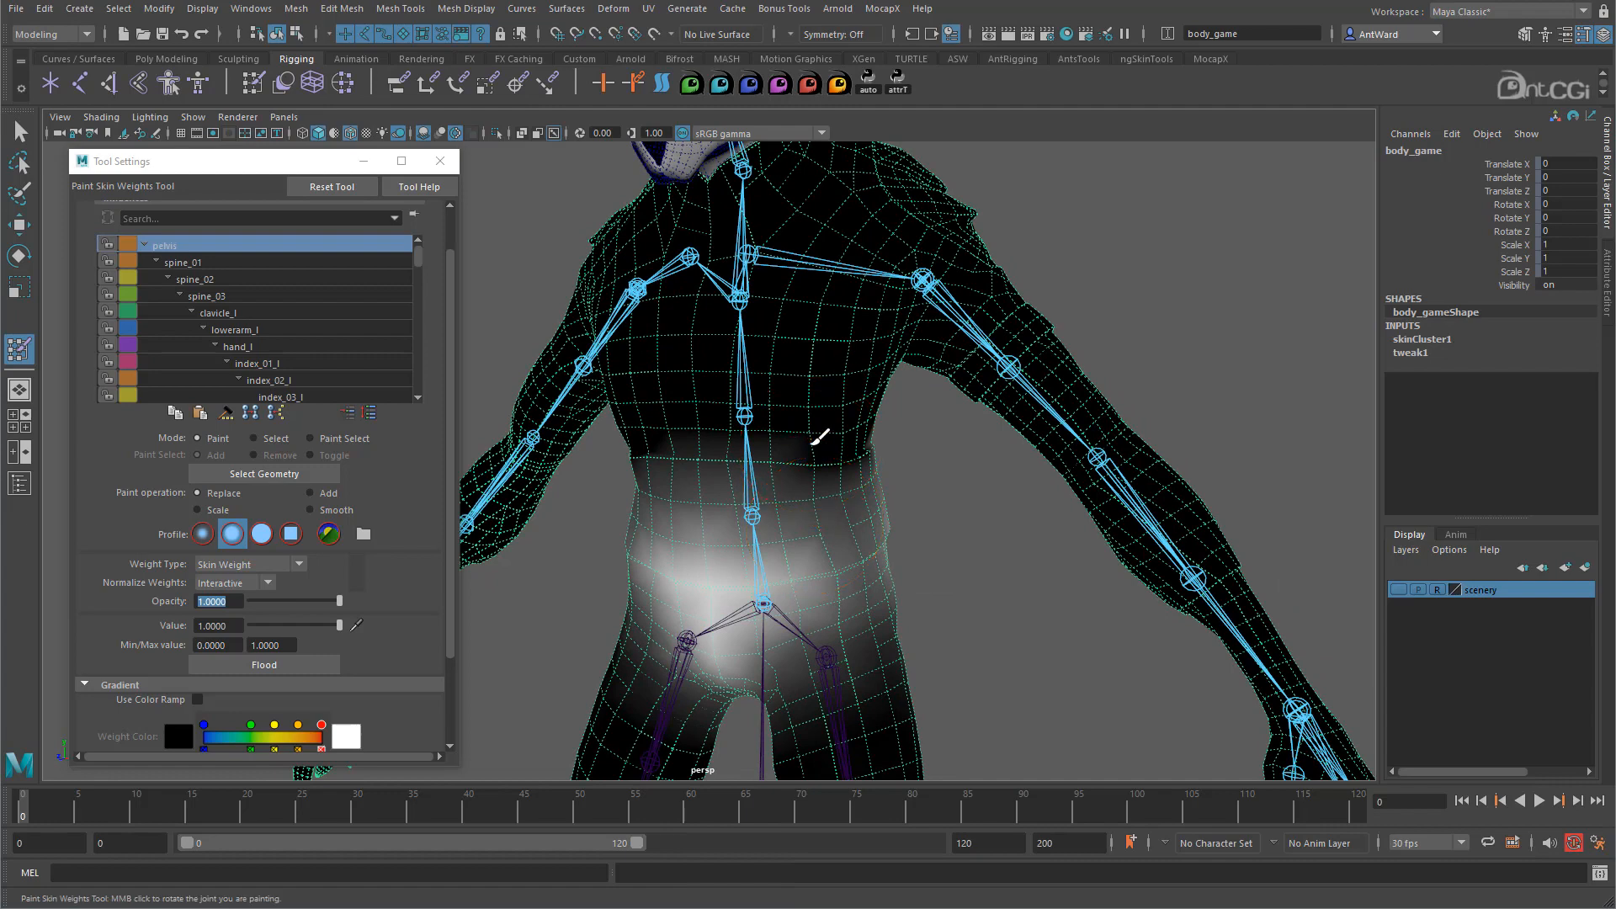
# Paint a test stroke of full pelvis weight on the side of the waist and undo it
pyautogui.moveTo(822, 437)
pyautogui.mouseDown()
pyautogui.moveTo(800, 458)
pyautogui.moveTo(836, 454)
pyautogui.mouseUp()
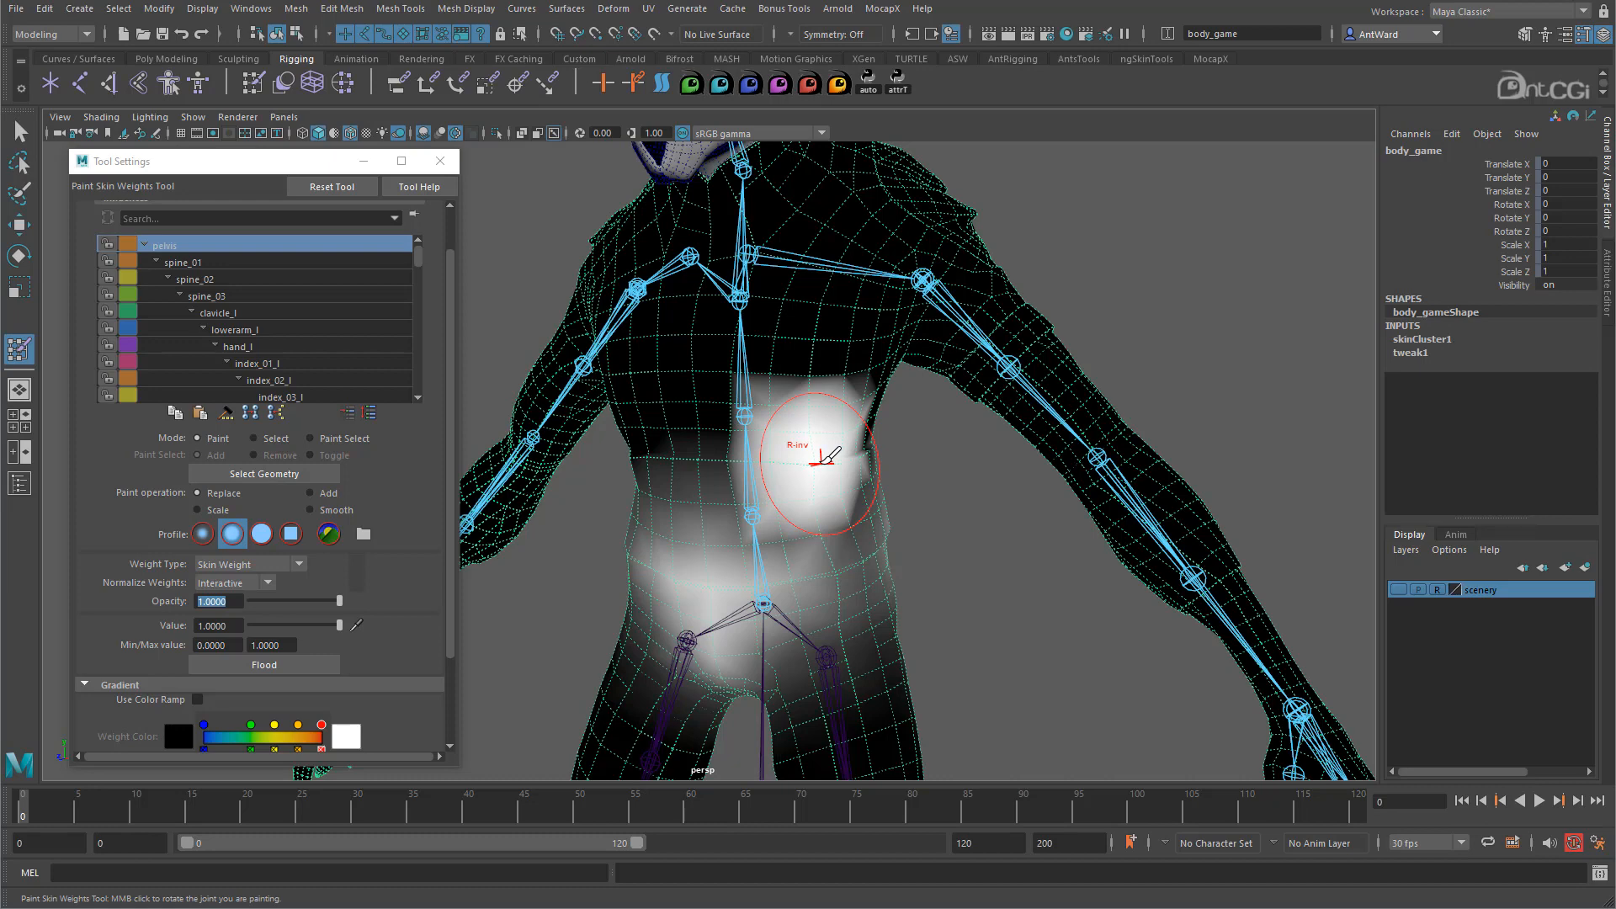
pyautogui.hotkey('ctrl', 'z')
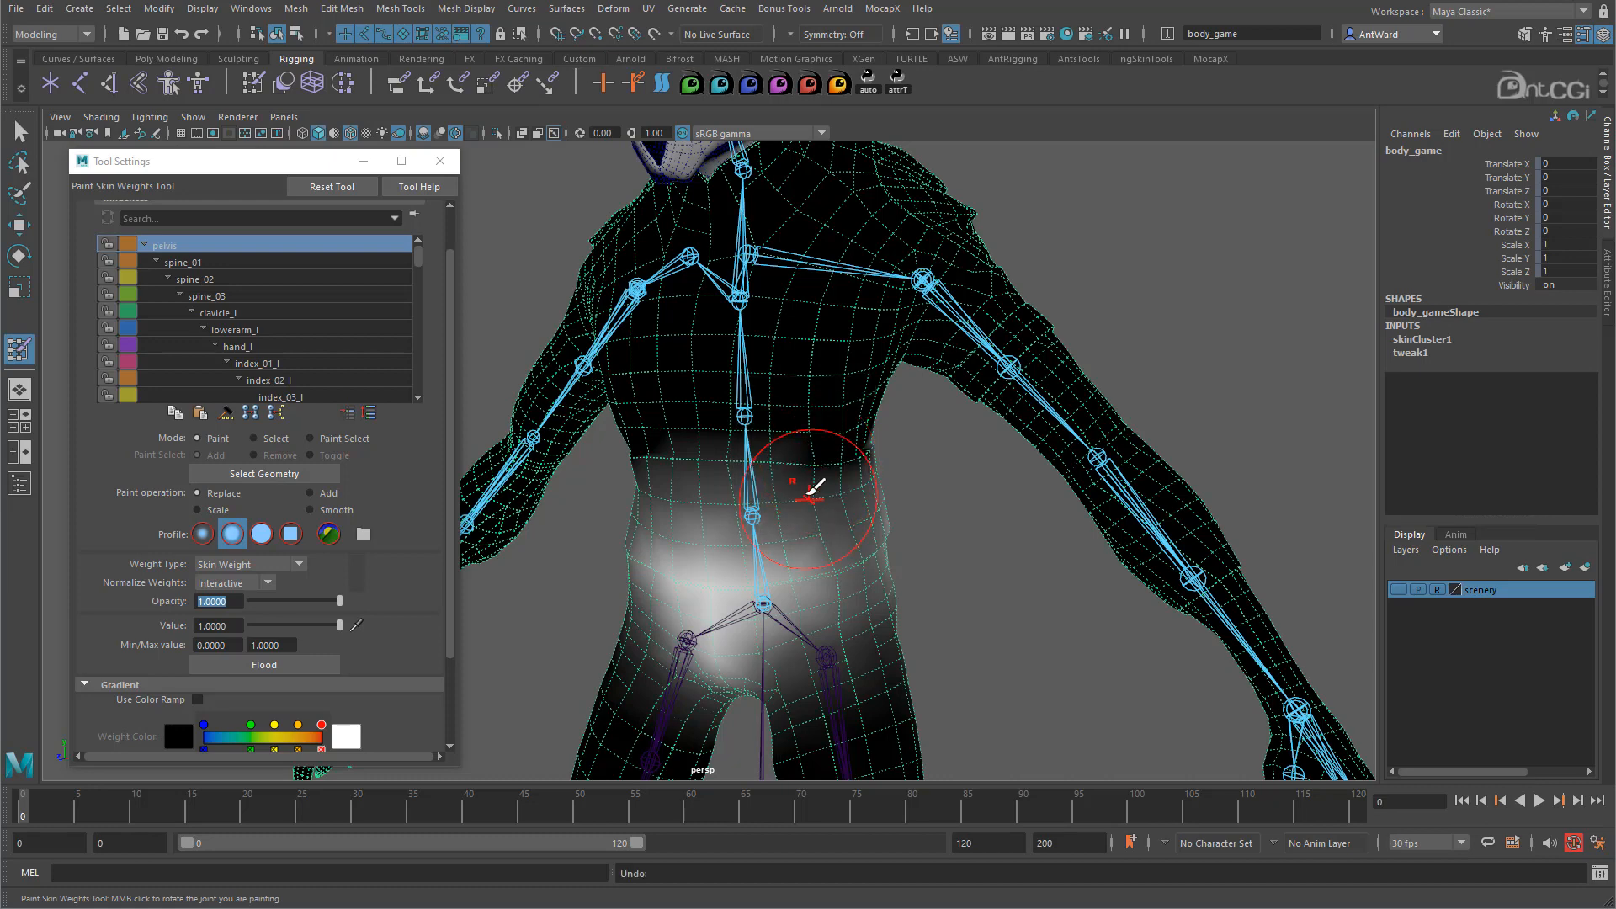
# Paint repeated test strokes of pelvis weight on one side of the chest at opacity 0.1553 and undo them
pyautogui.click(265, 603)
pyautogui.moveTo(822, 426); pyautogui.dragTo(830, 432)
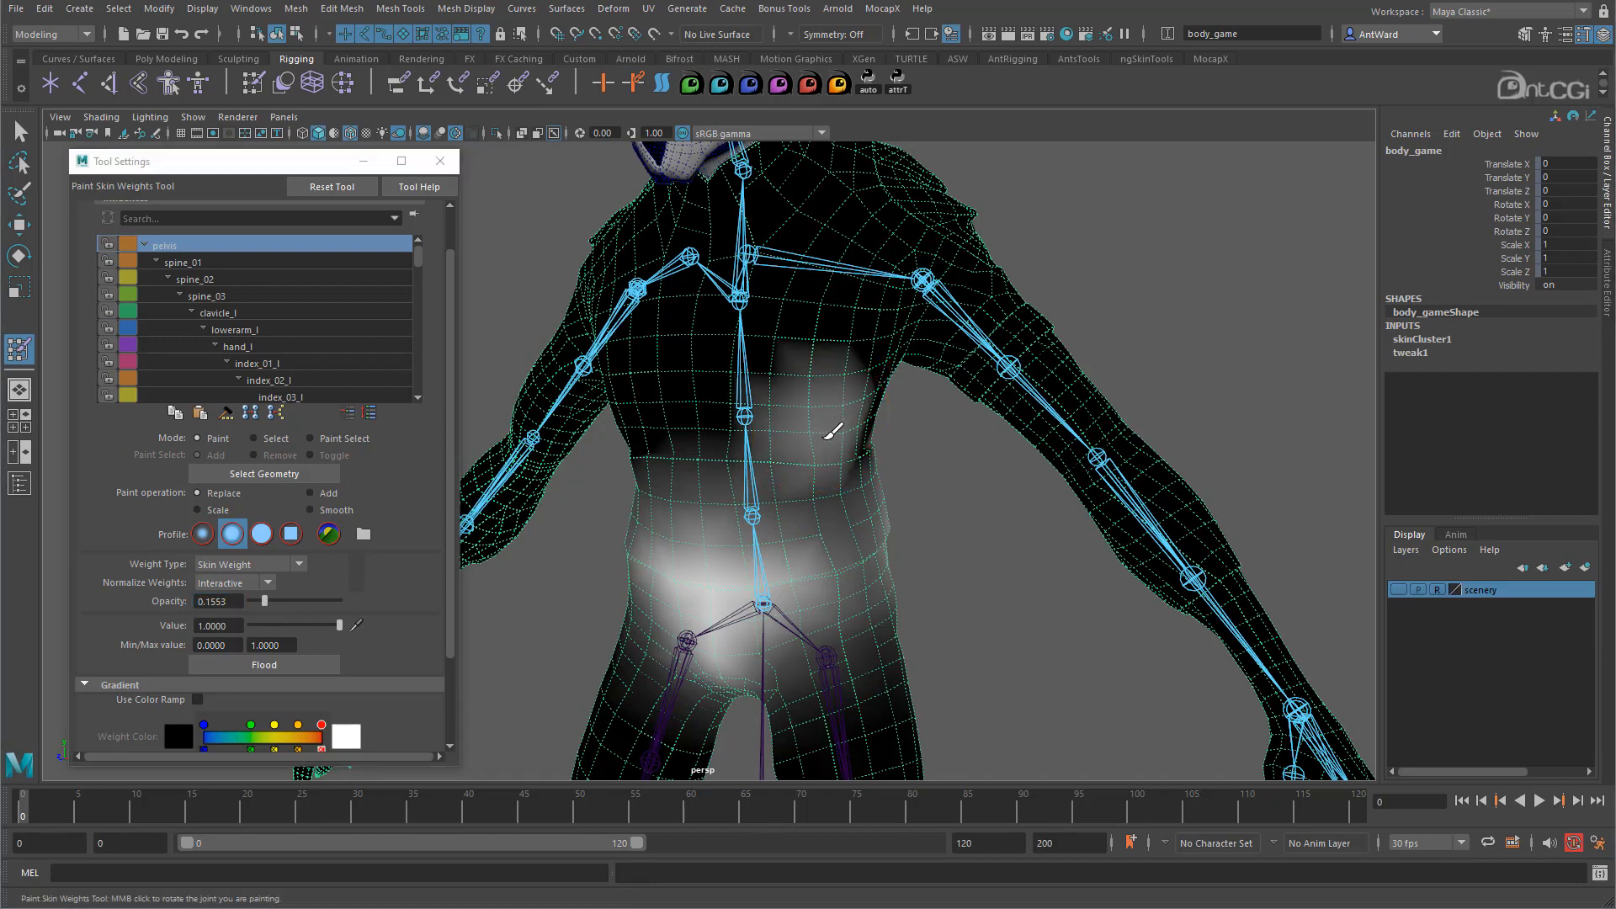
pyautogui.click(827, 436)
pyautogui.click(829, 437)
pyautogui.click(827, 440)
pyautogui.click(833, 432)
pyautogui.hotkey('ctrl', 'z')
pyautogui.hotkey('ctrl', 'z')
pyautogui.hotkey('ctrl', 'z')
pyautogui.hotkey('ctrl', 'z')
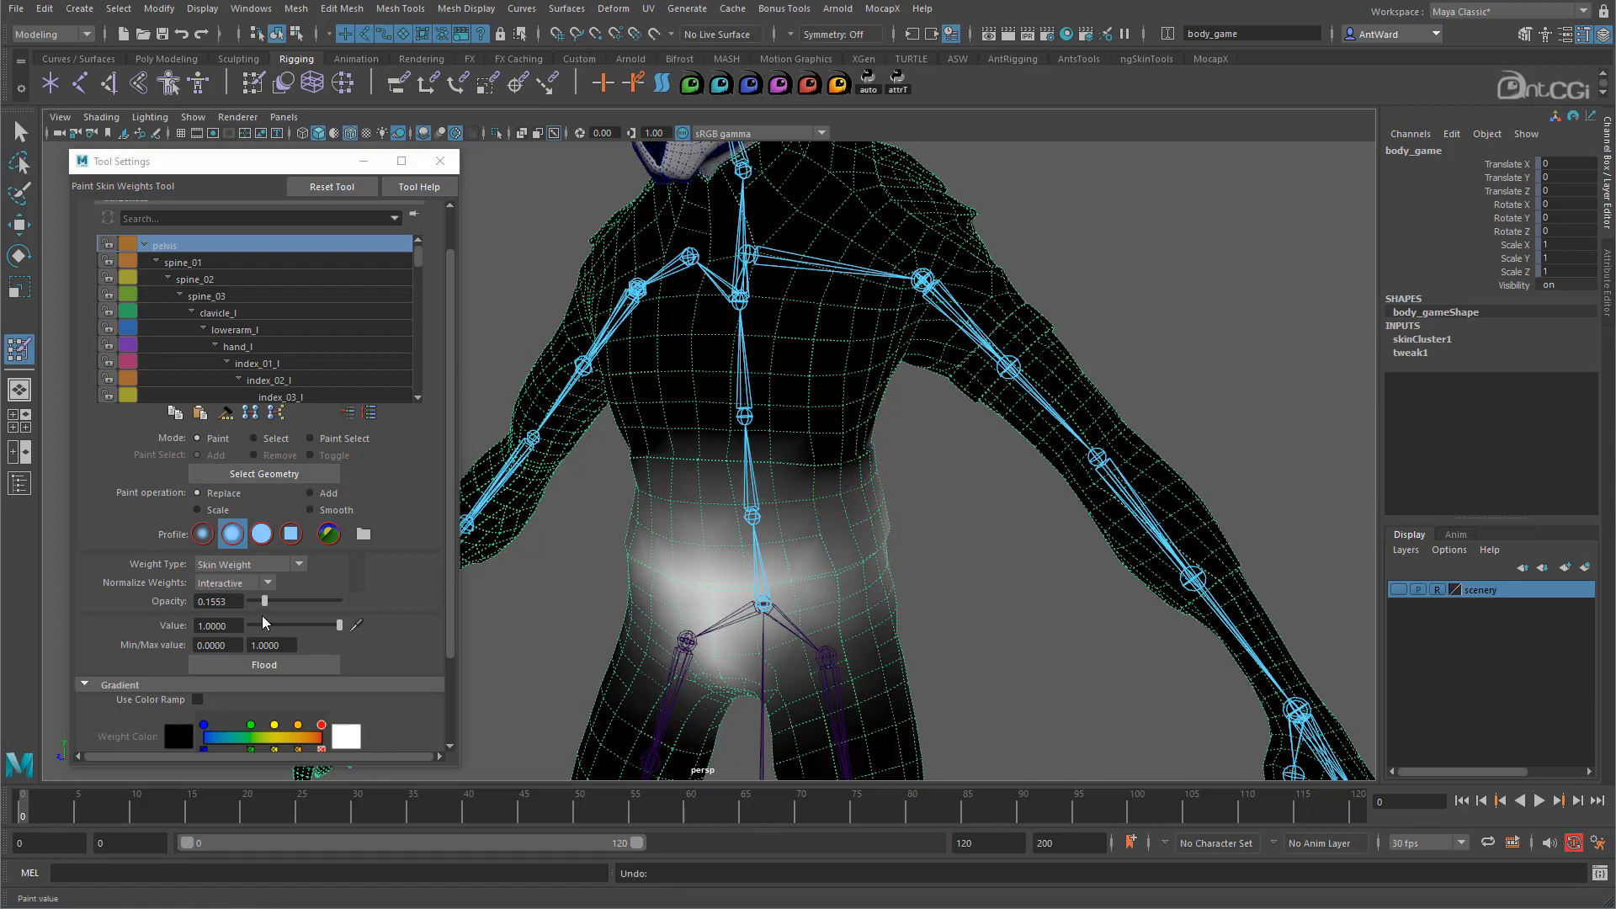
# Paint test pelvis weight at value 0.1456 on both sides of the chest, one at opacity 1.0 and the other at 0.1845
pyautogui.moveTo(266, 603)
pyautogui.mouseDown()
pyautogui.moveTo(362, 609)
pyautogui.moveTo(269, 629)
pyautogui.mouseUp()
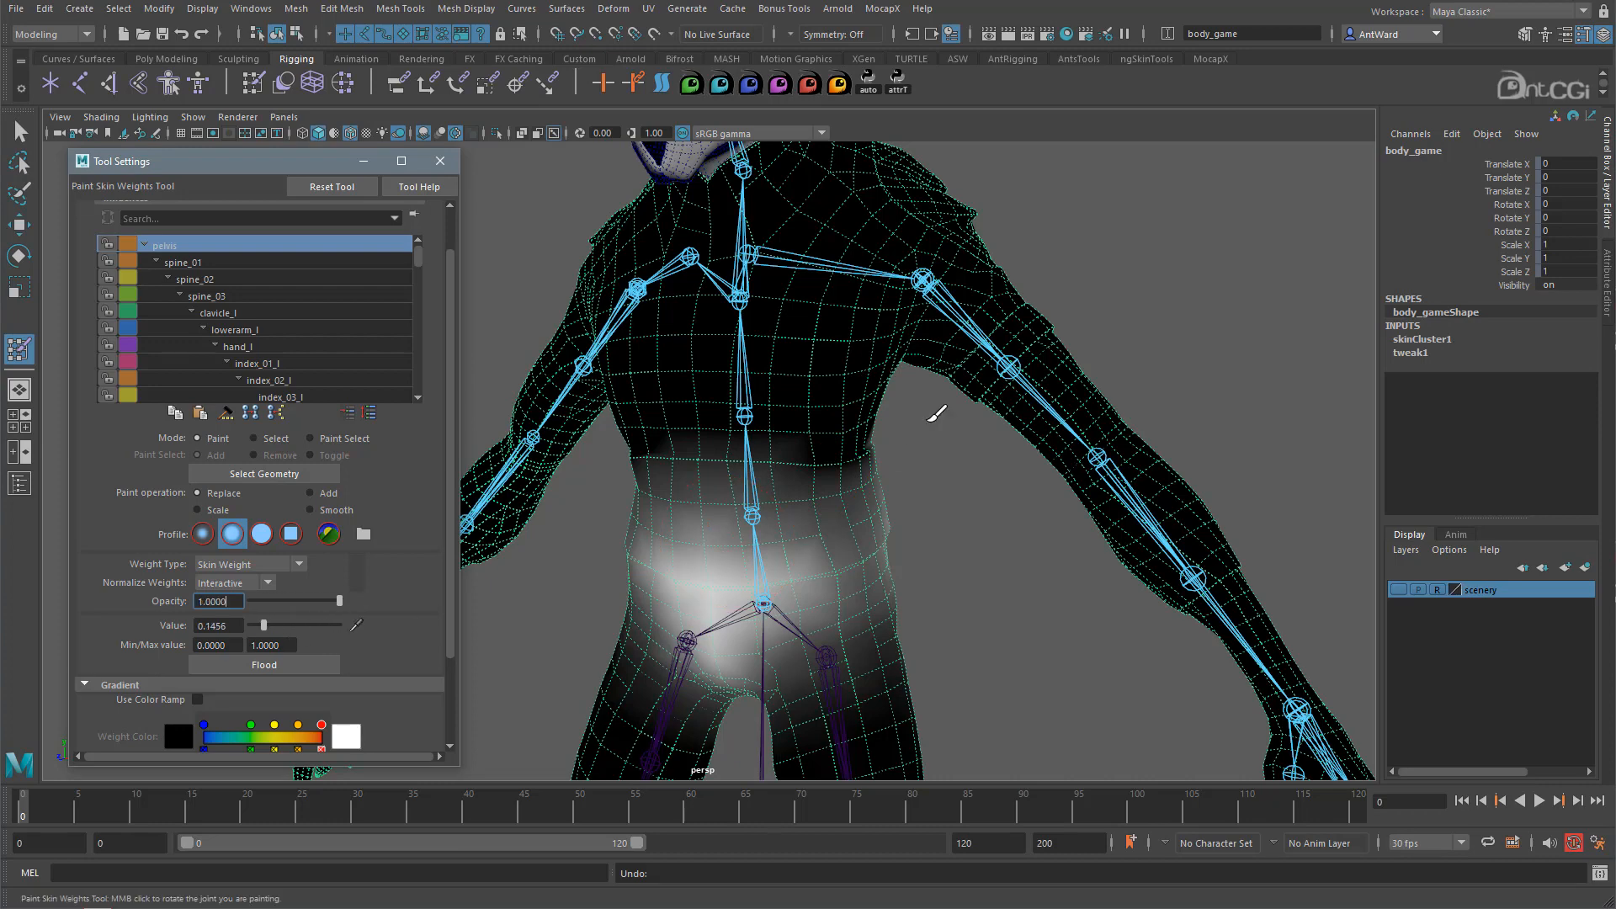
pyautogui.moveTo(819, 379)
pyautogui.mouseDown()
pyautogui.moveTo(830, 432)
pyautogui.moveTo(816, 426)
pyautogui.moveTo(836, 413)
pyautogui.mouseUp()
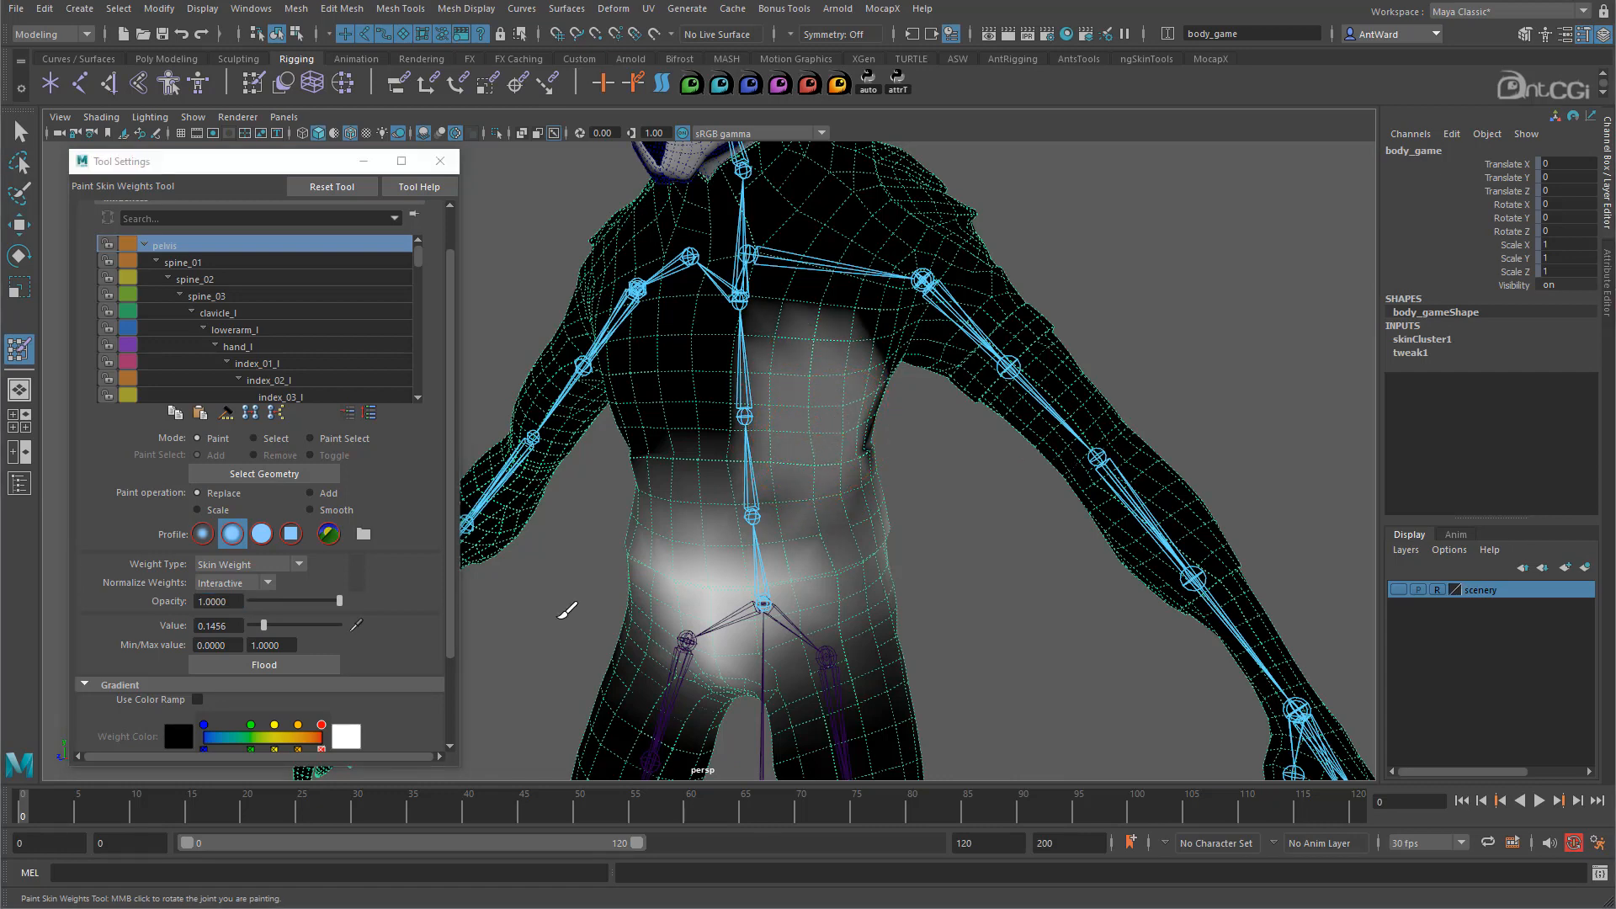
pyautogui.moveTo(339, 601); pyautogui.dragTo(270, 607)
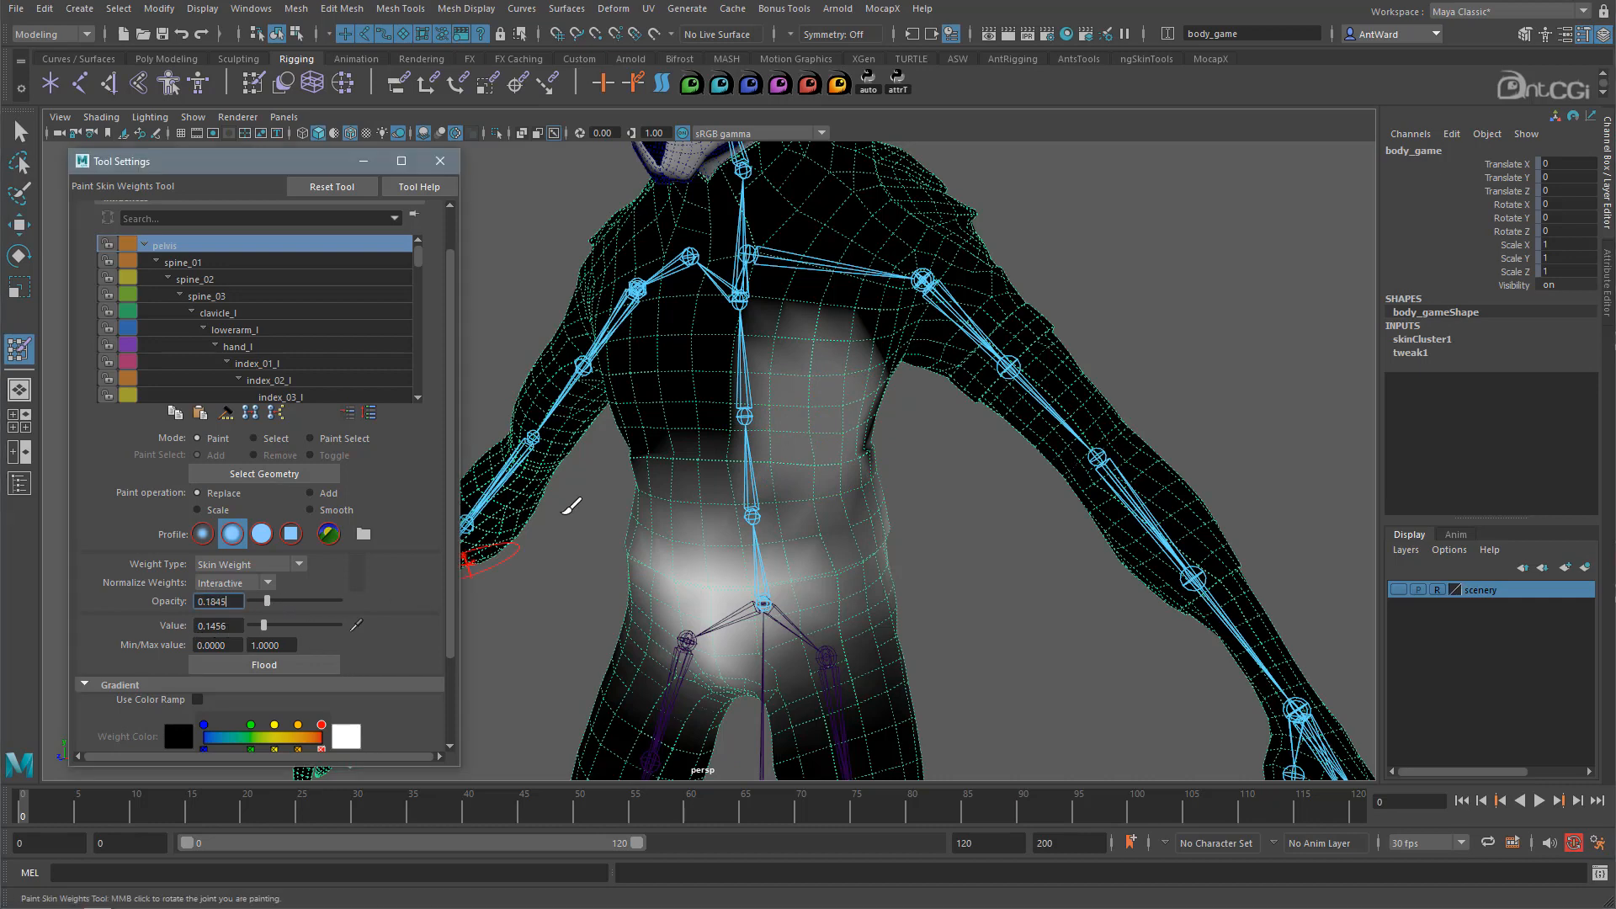
pyautogui.moveTo(668, 360); pyautogui.dragTo(671, 390)
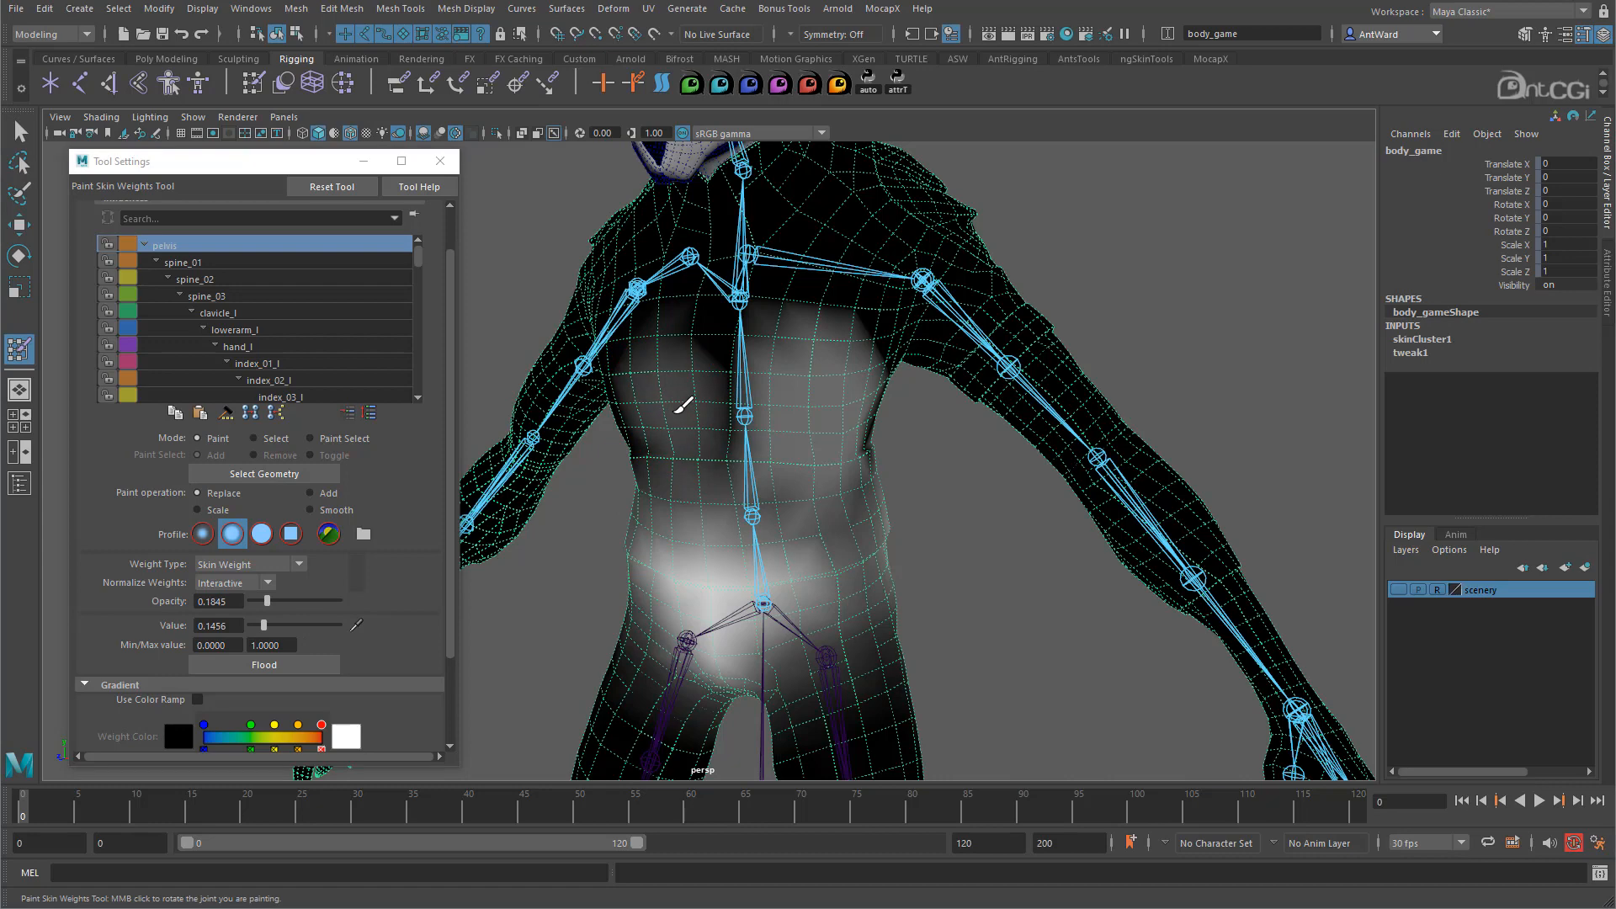
# Undo the test strokes on the chest and reactivate the Paint Skin Weights tool on the body mesh
pyautogui.hotkey('ctrl', 'z')
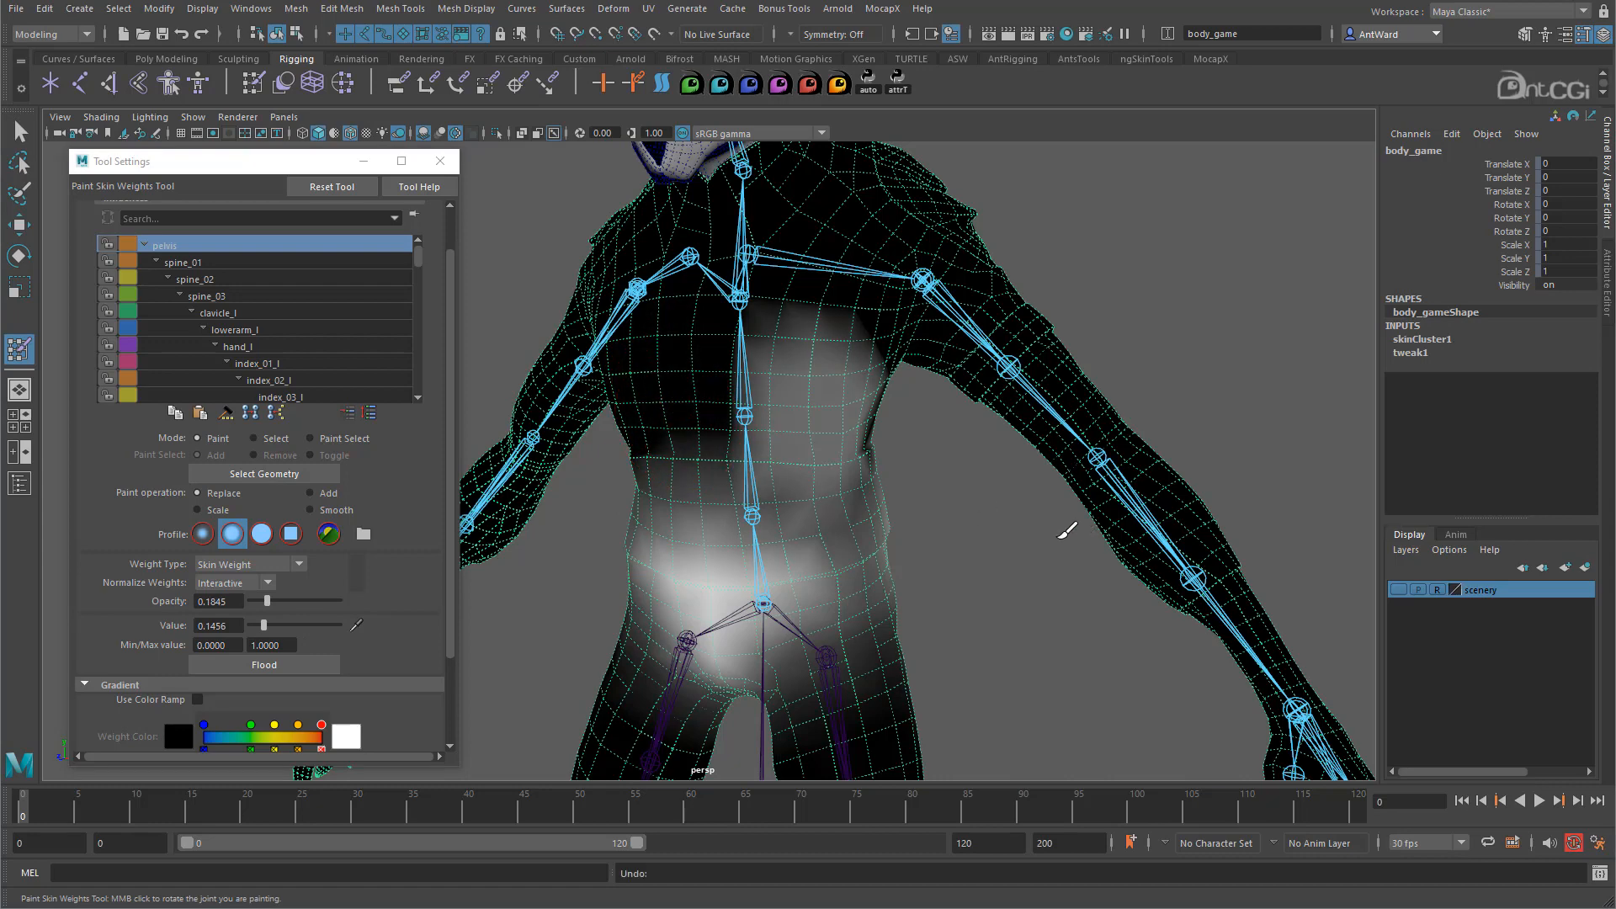
pyautogui.hotkey('ctrl', 'z')
pyautogui.hotkey('ctrl', 'z')
pyautogui.hotkey('ctrl', 'z')
pyautogui.hotkey('ctrl', 'z')
pyautogui.hotkey('ctrl', 'z')
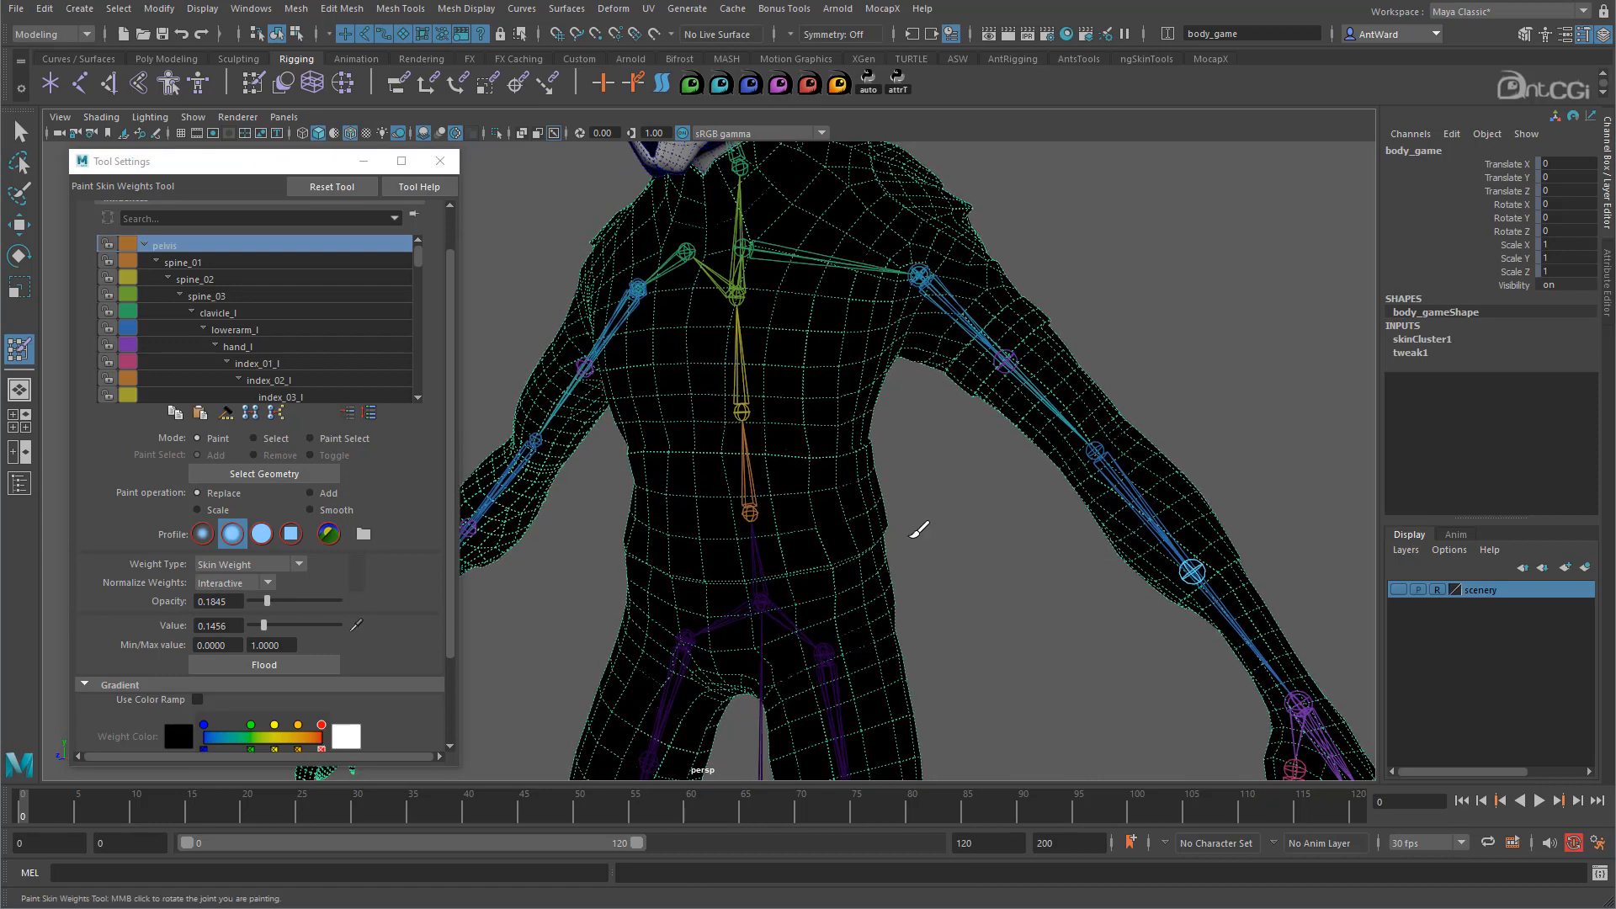
pyautogui.click(835, 515)
pyautogui.click(20, 347)
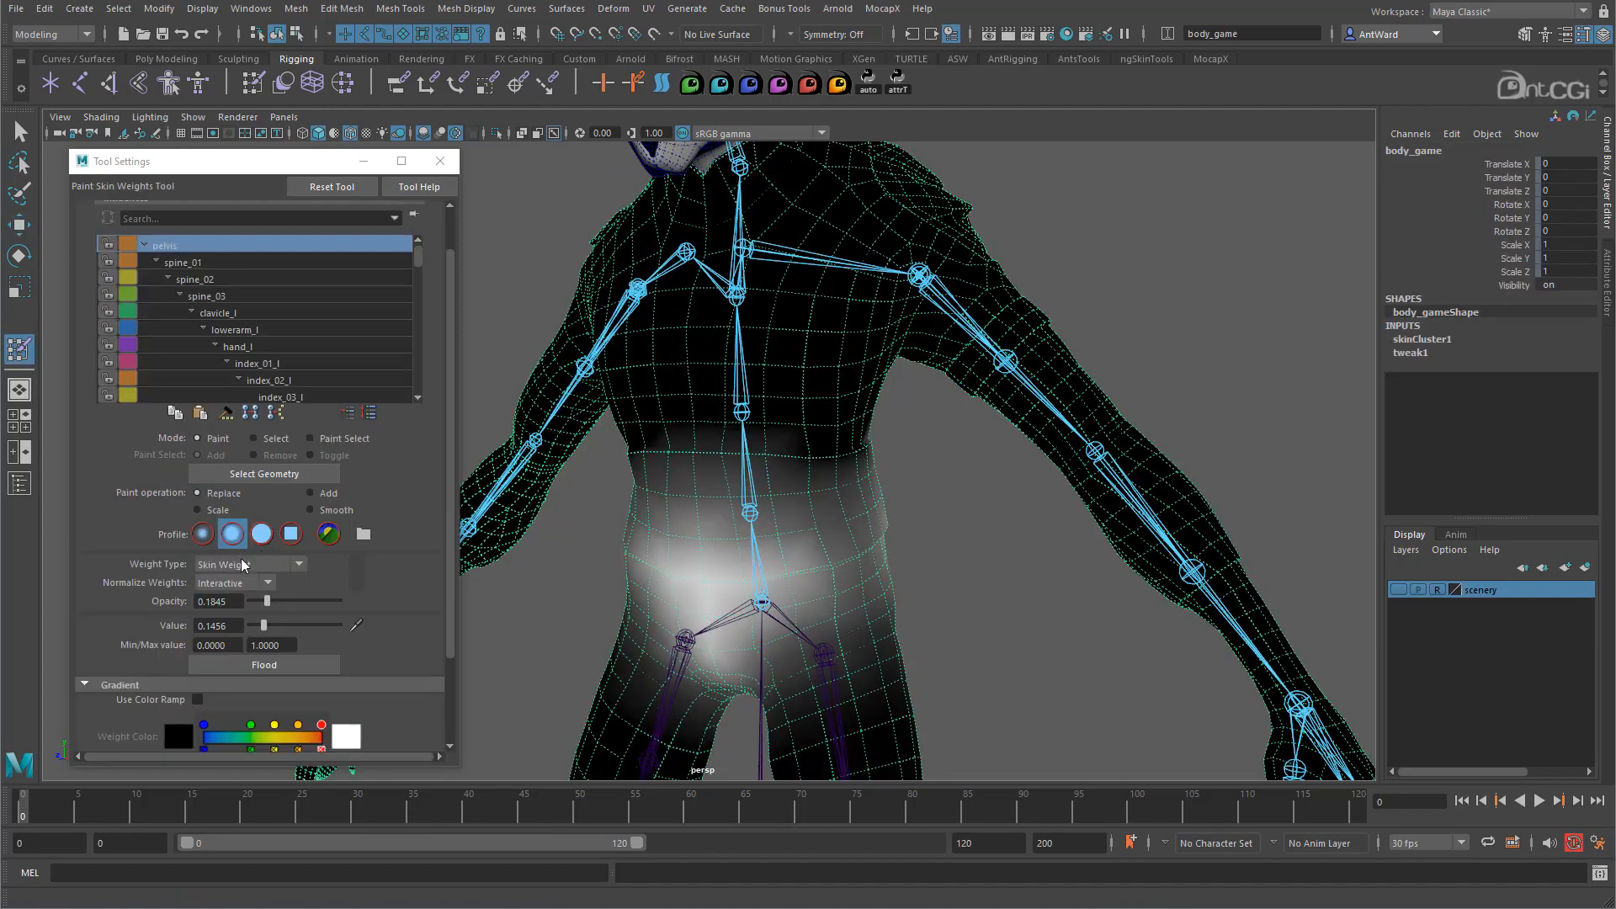
# Set the brush opacity and value back to 1.0
pyautogui.scroll(-3, 380, 596)
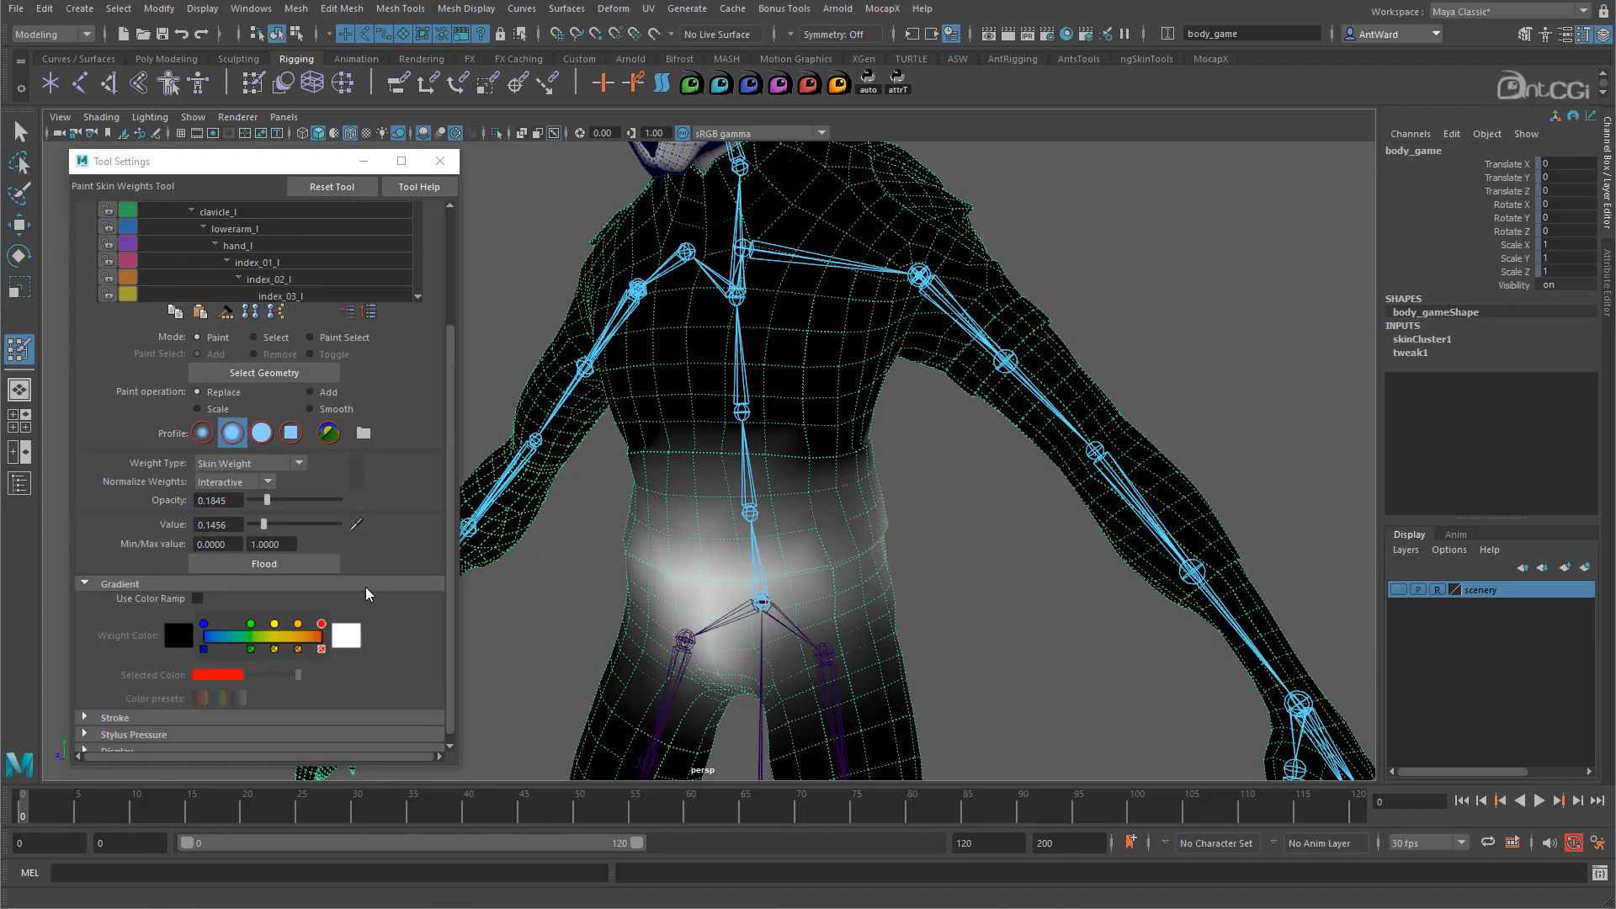
pyautogui.moveTo(267, 500)
pyautogui.mouseDown()
pyautogui.moveTo(340, 500)
pyautogui.moveTo(294, 525)
pyautogui.moveTo(341, 525)
pyautogui.mouseUp()
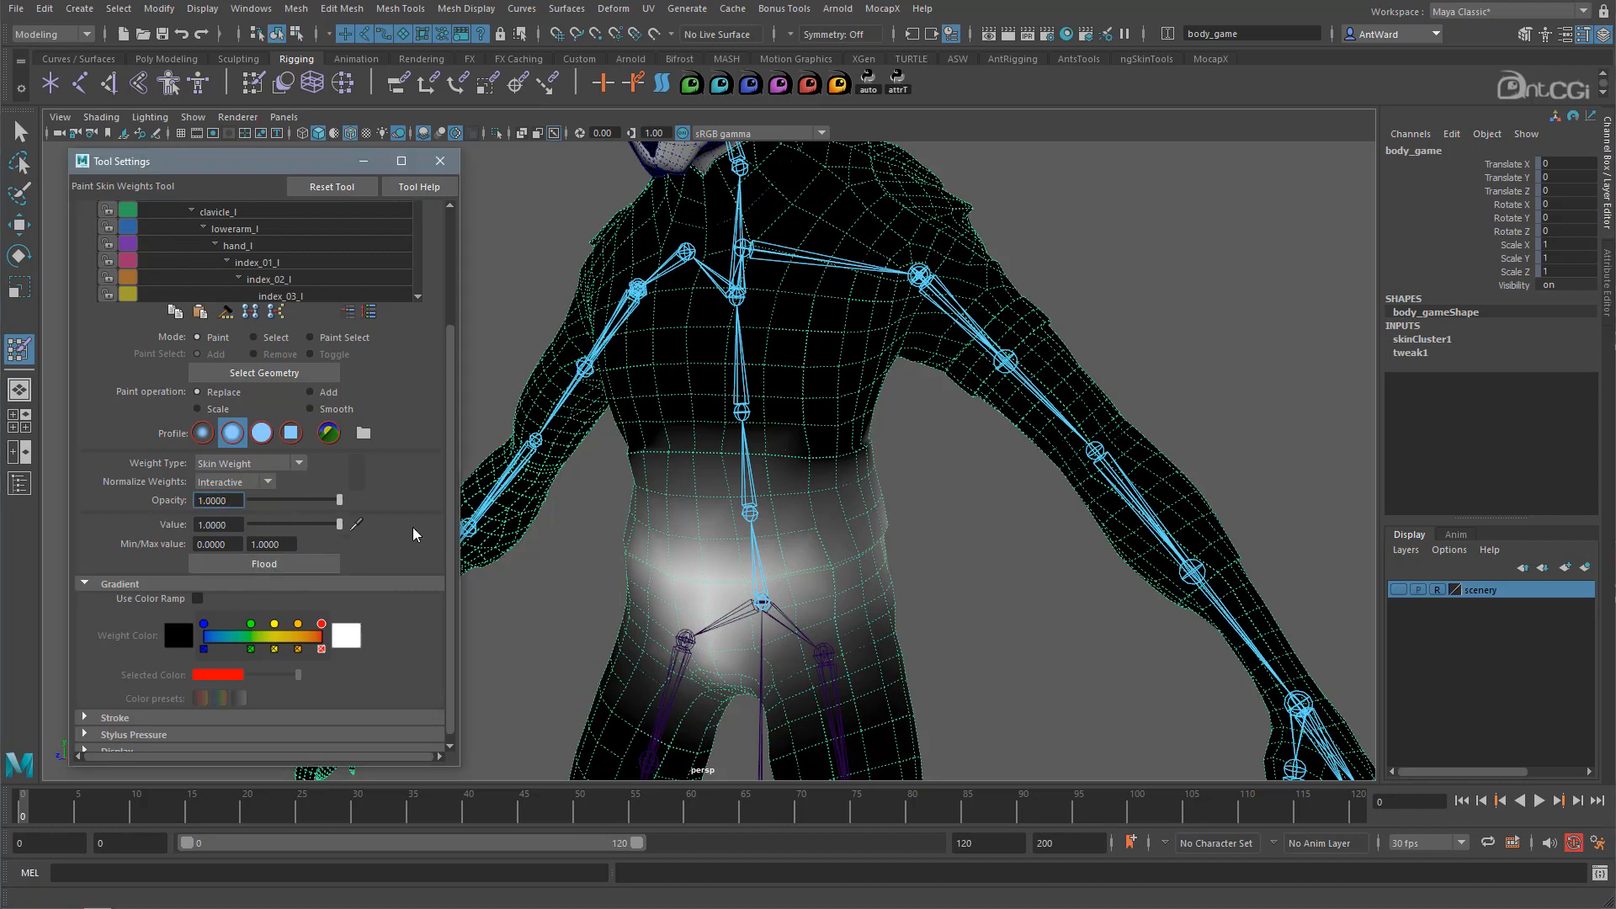
pyautogui.keyDown('alt'); pyautogui.moveTo(721, 462); pyautogui.dragTo(791, 398); pyautogui.keyUp('alt')
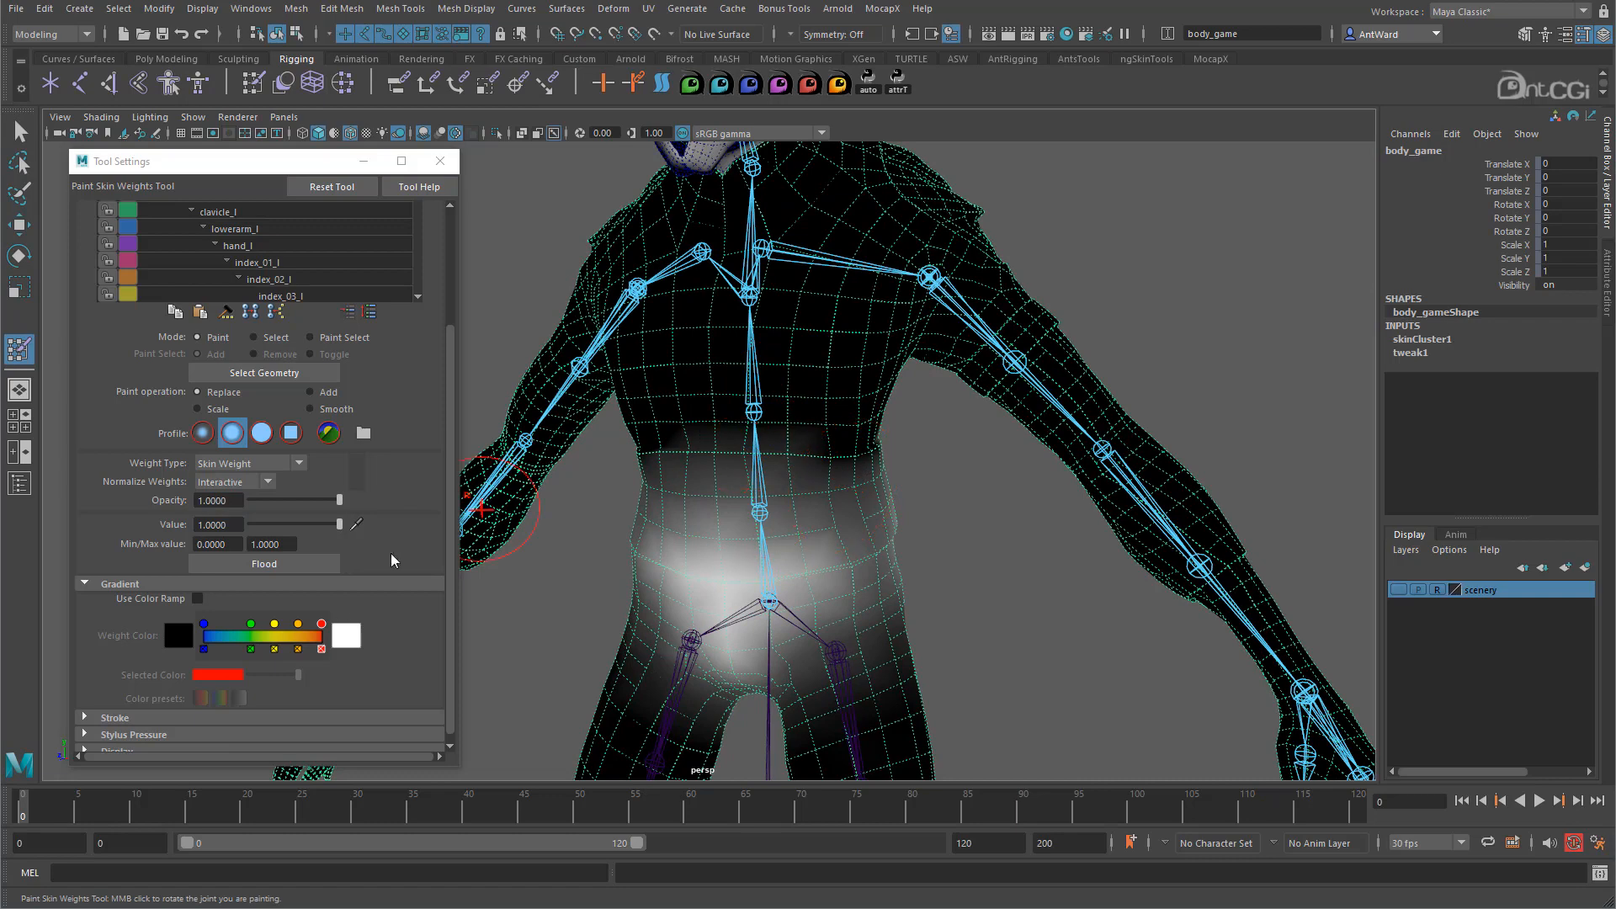
# Flood the whole body with full pelvis weight, undo the flood and pick the pelvis influence again
pyautogui.click(269, 566)
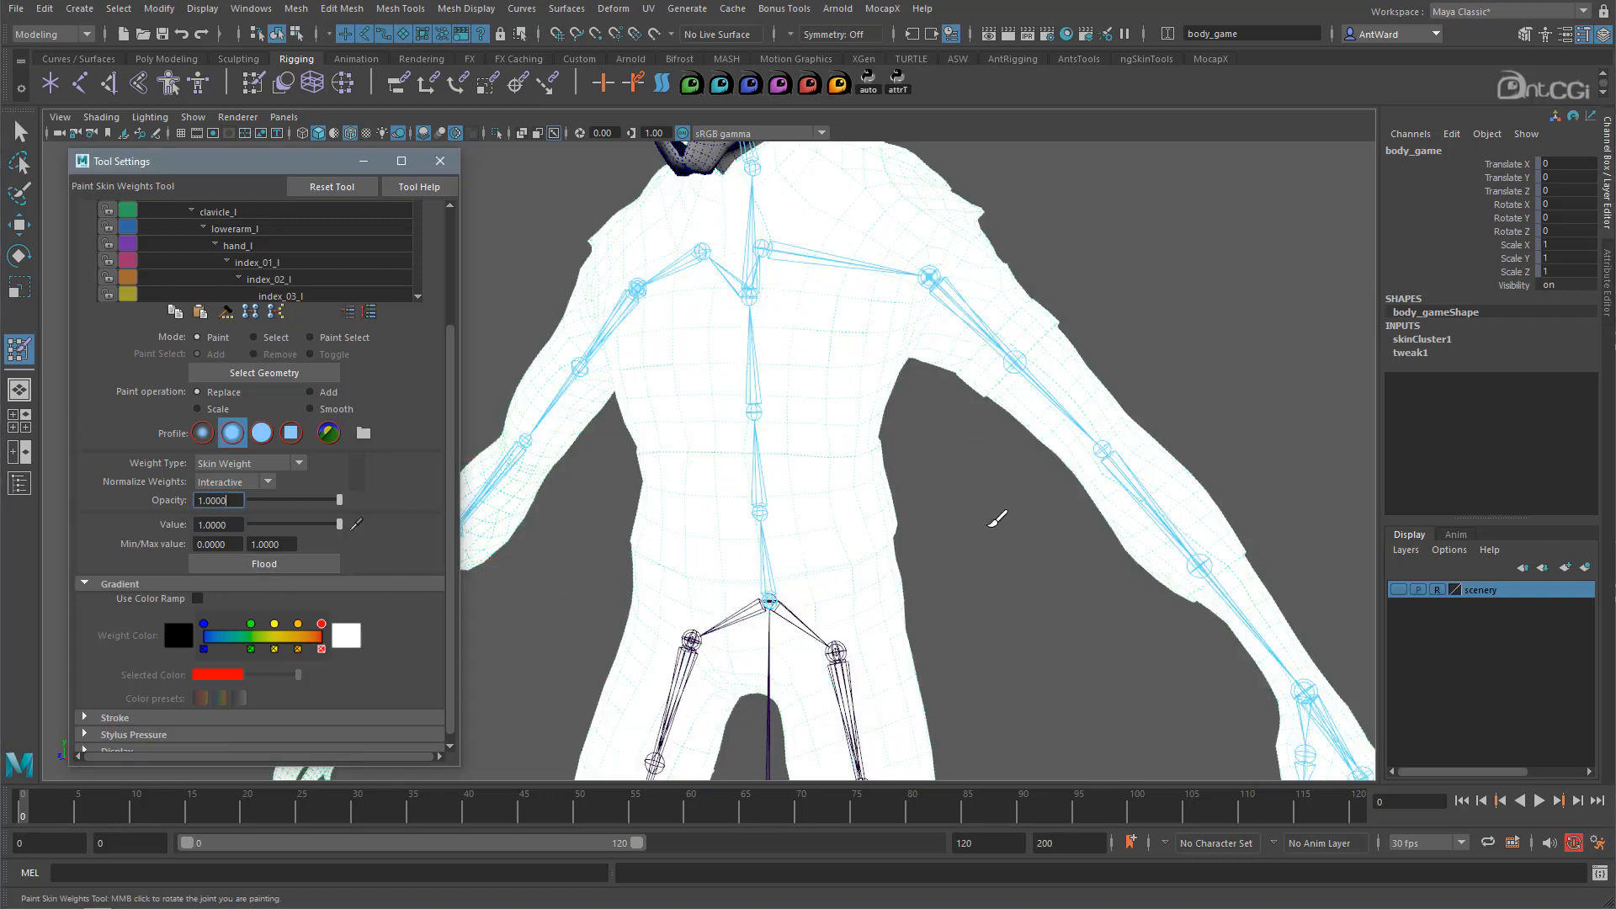
pyautogui.hotkey('ctrl', 'z')
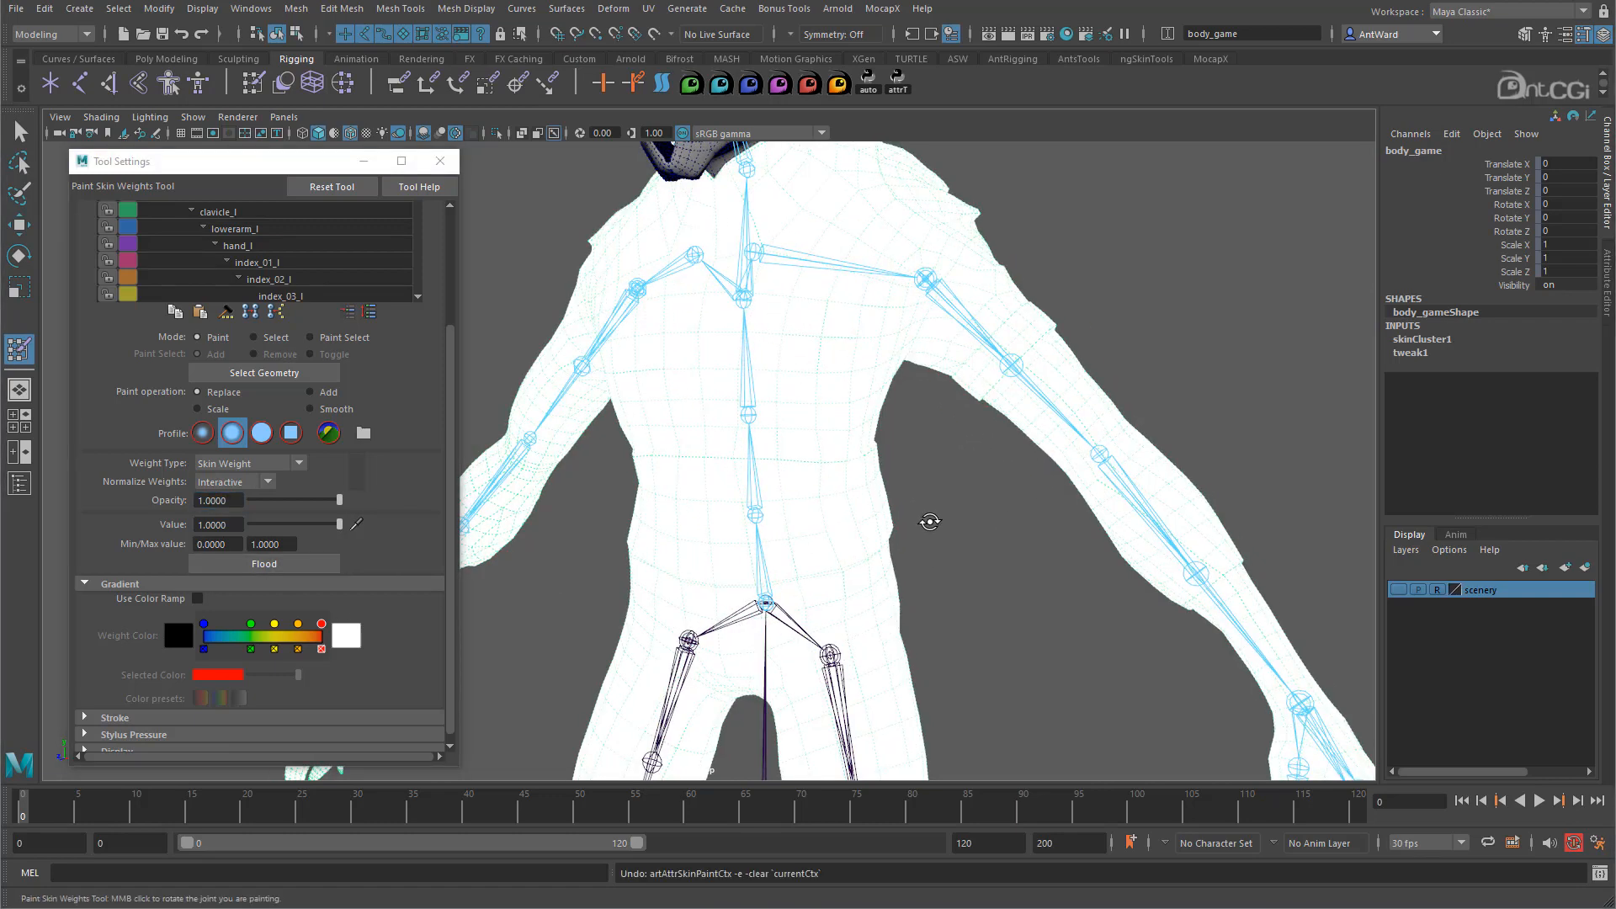
pyautogui.moveTo(864, 552)
pyautogui.keyDown('alt'); pyautogui.mouseDown()
pyautogui.moveTo(836, 566)
pyautogui.moveTo(876, 548)
pyautogui.moveTo(837, 559)
pyautogui.moveTo(850, 560)
pyautogui.mouseUp(); pyautogui.keyUp('alt')
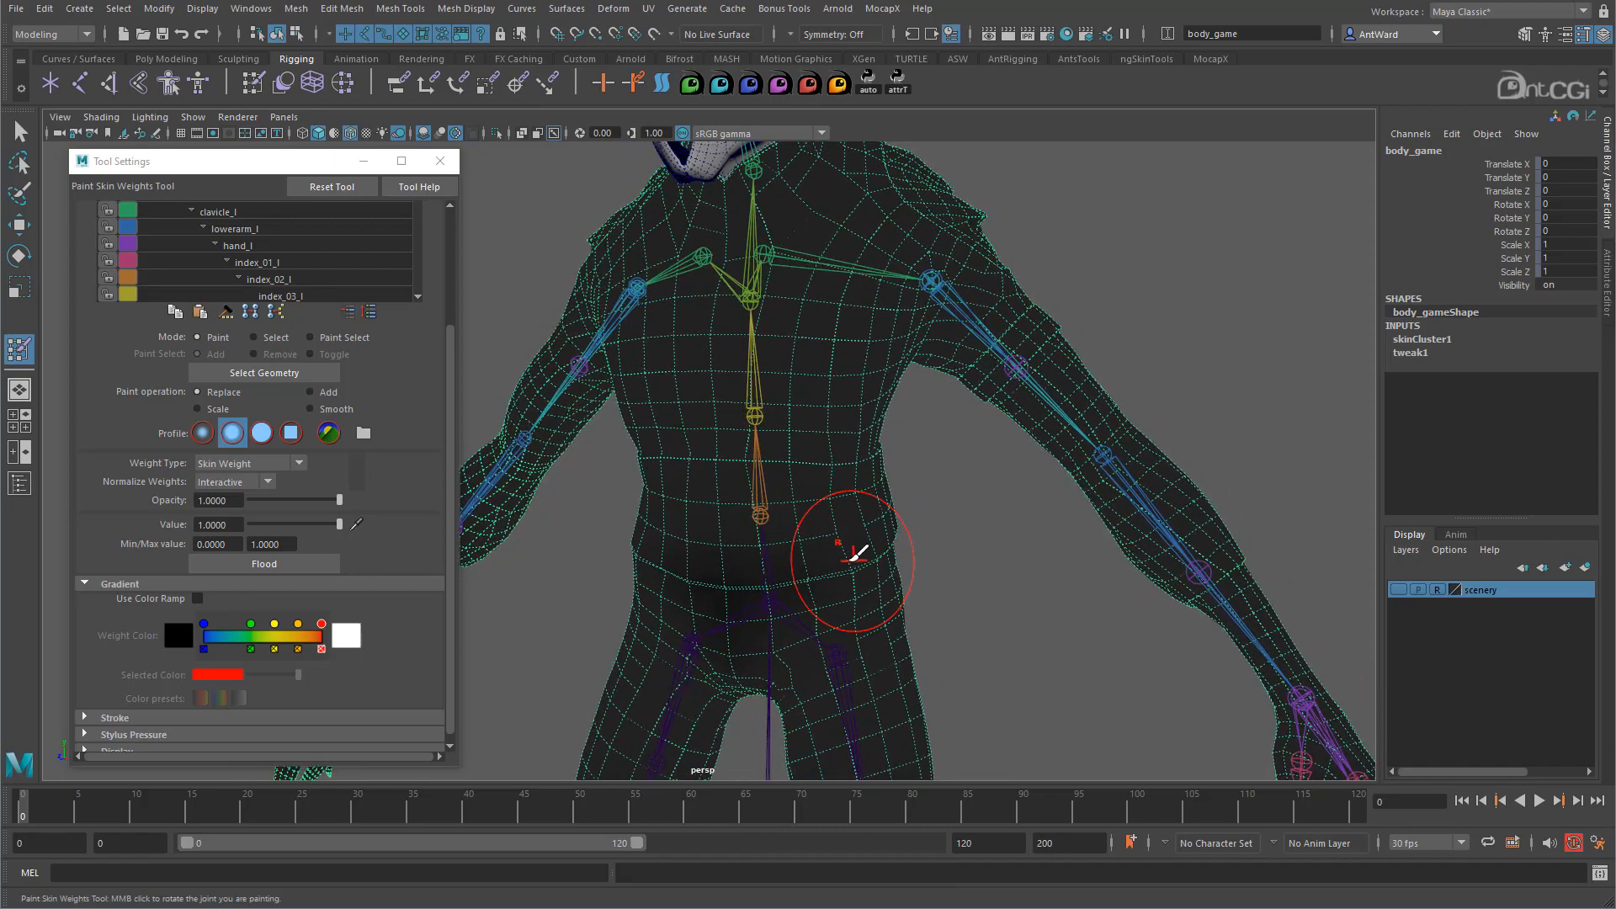
pyautogui.moveTo(768, 559); pyautogui.dragTo(904, 530, button='right')
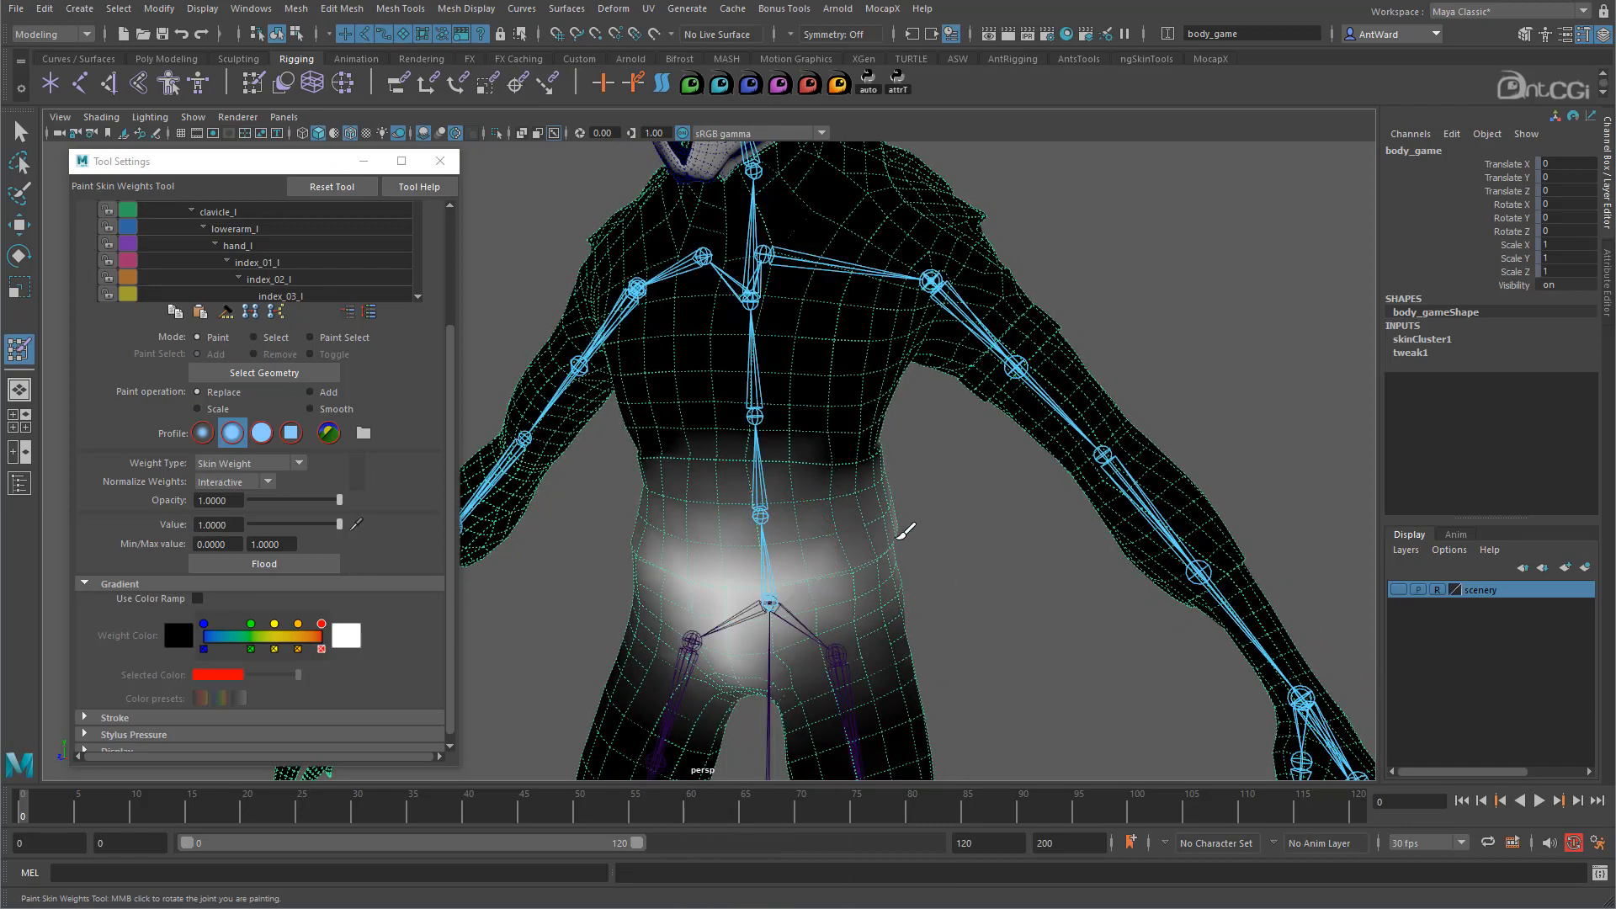
pyautogui.keyDown('alt'); pyautogui.moveTo(899, 537); pyautogui.dragTo(899, 533); pyautogui.keyUp('alt')
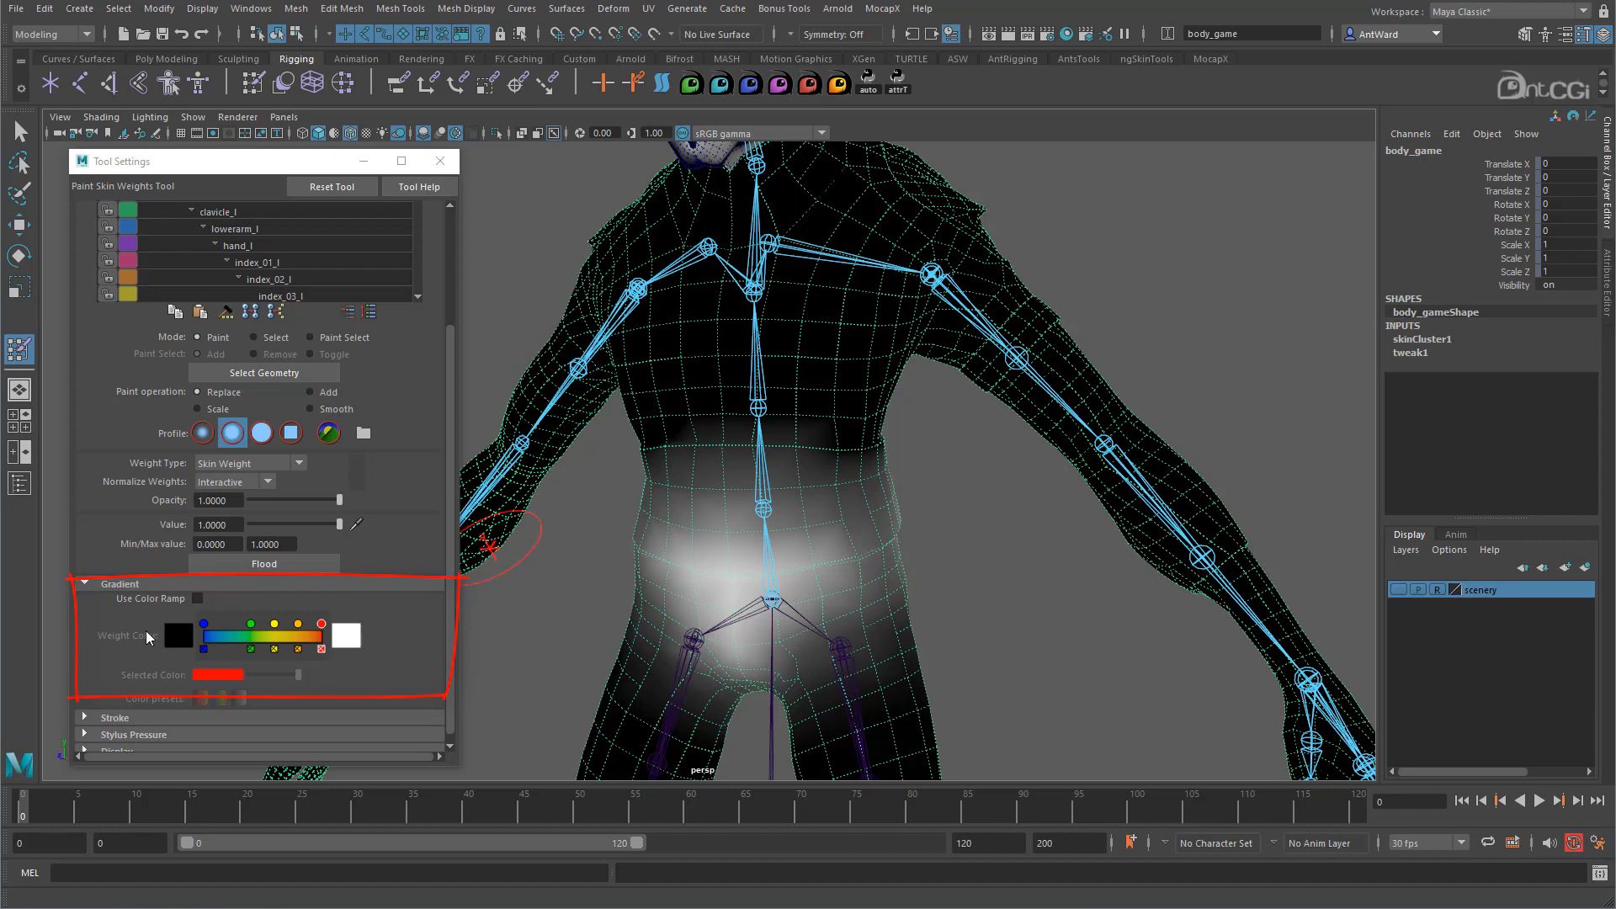
# Toggle the color ramp display of the weights, leave it off and collapse the Gradient settings
pyautogui.click(195, 600)
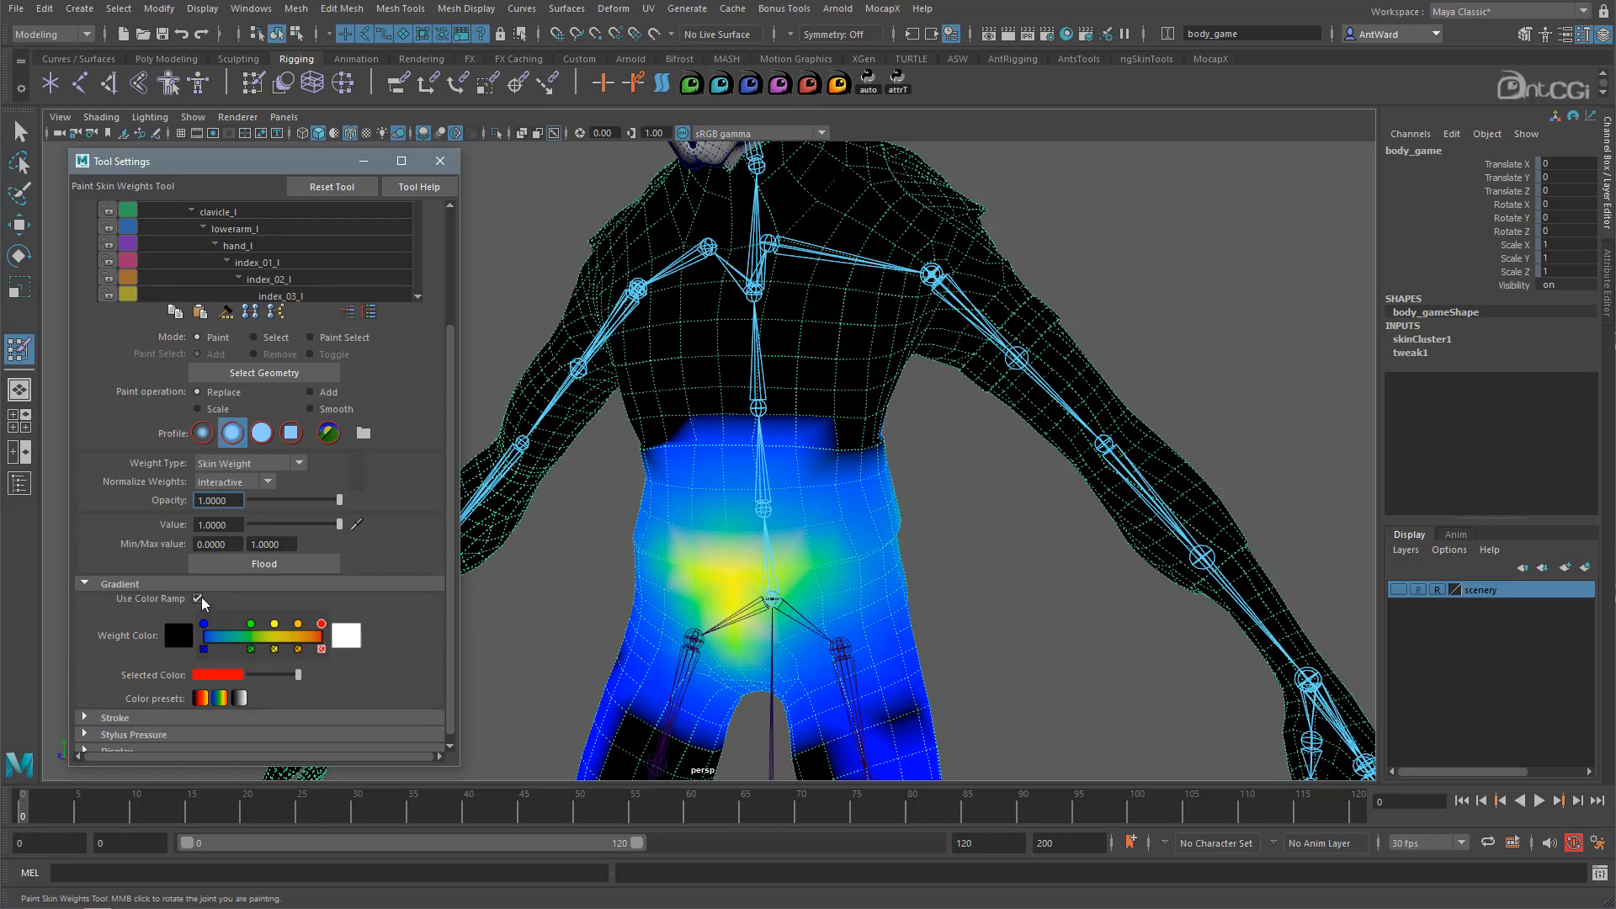
pyautogui.click(197, 599)
pyautogui.click(198, 600)
pyautogui.click(198, 600)
pyautogui.click(135, 584)
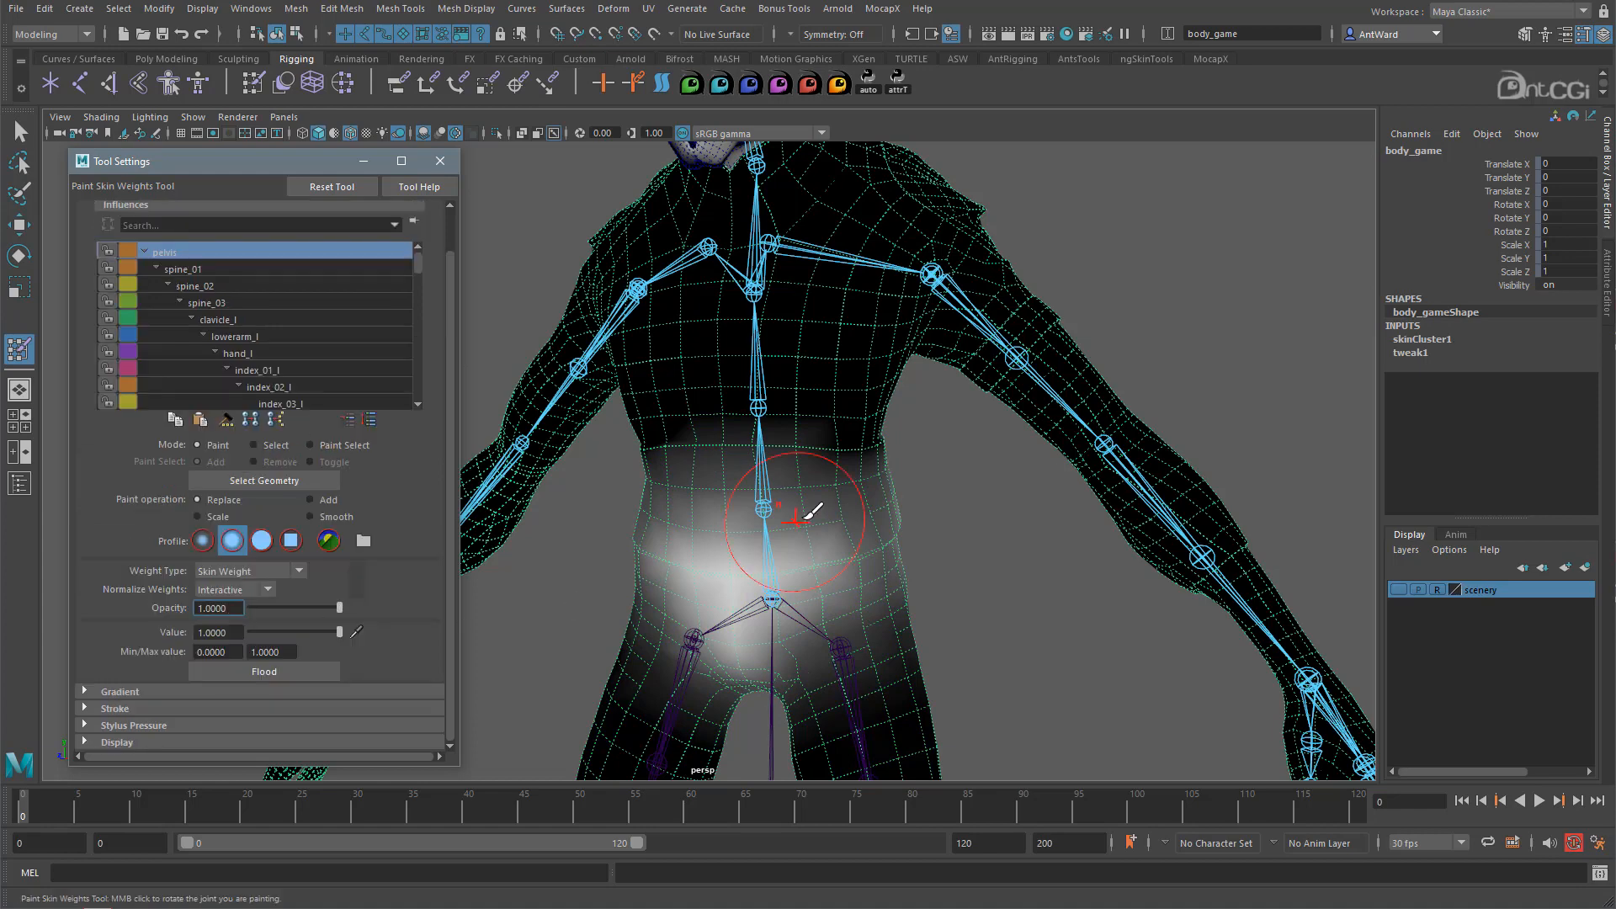
# Examine the brush's Stroke and Stylus Pressure settings and expand the Display settings
pyautogui.keyDown('alt'); pyautogui.moveTo(798, 522); pyautogui.dragTo(813, 515); pyautogui.keyUp('alt')
pyautogui.click(85, 743)
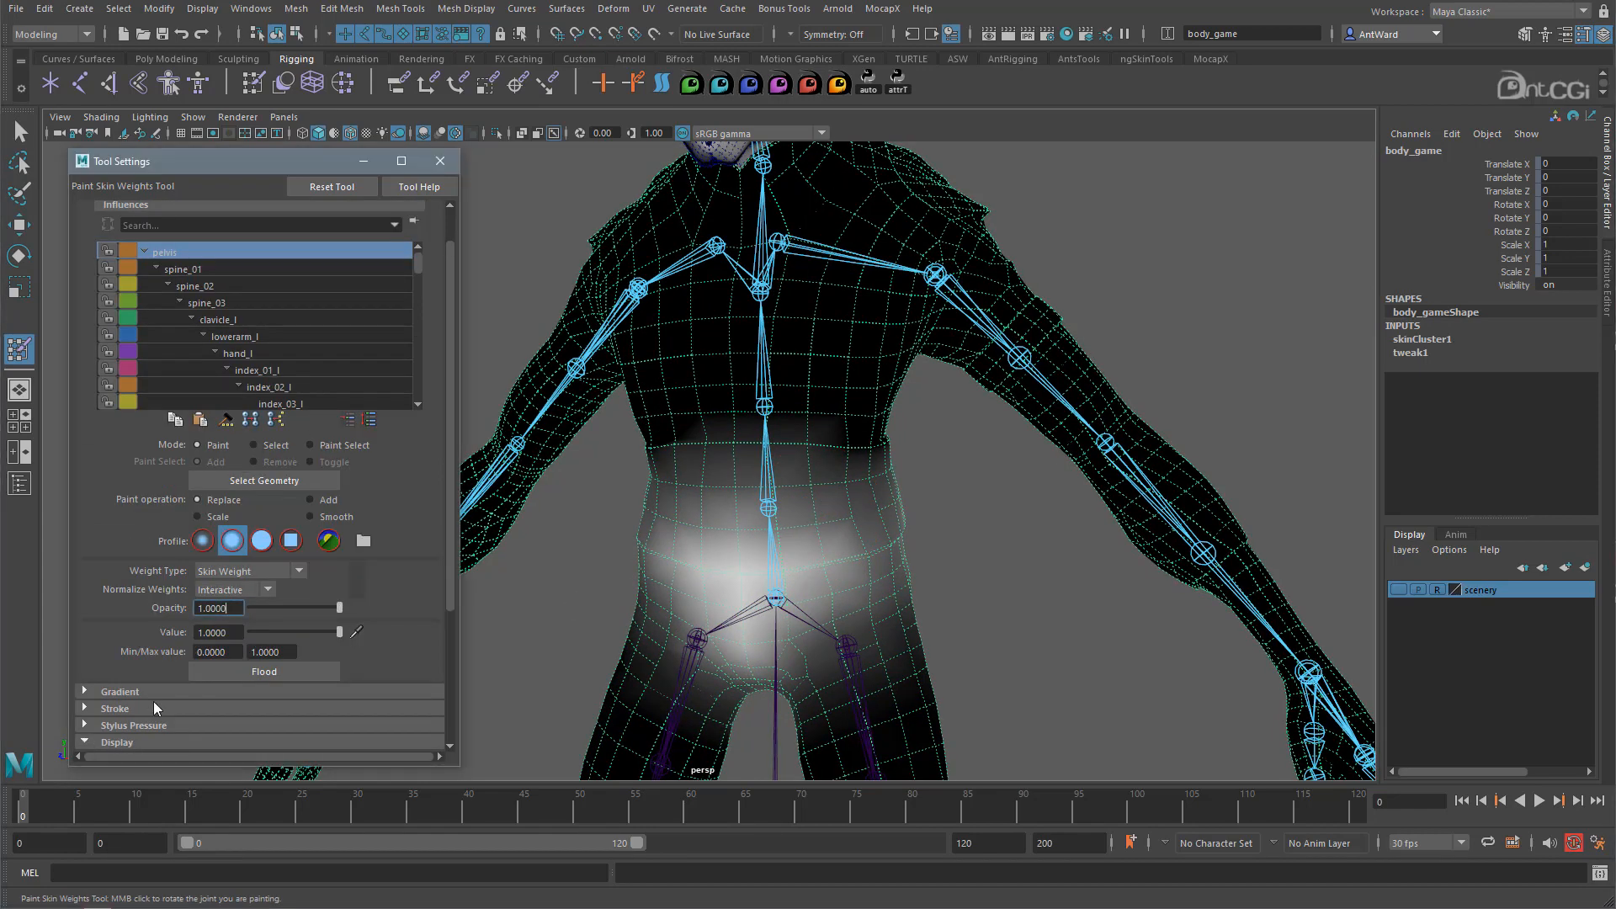
pyautogui.click(114, 519)
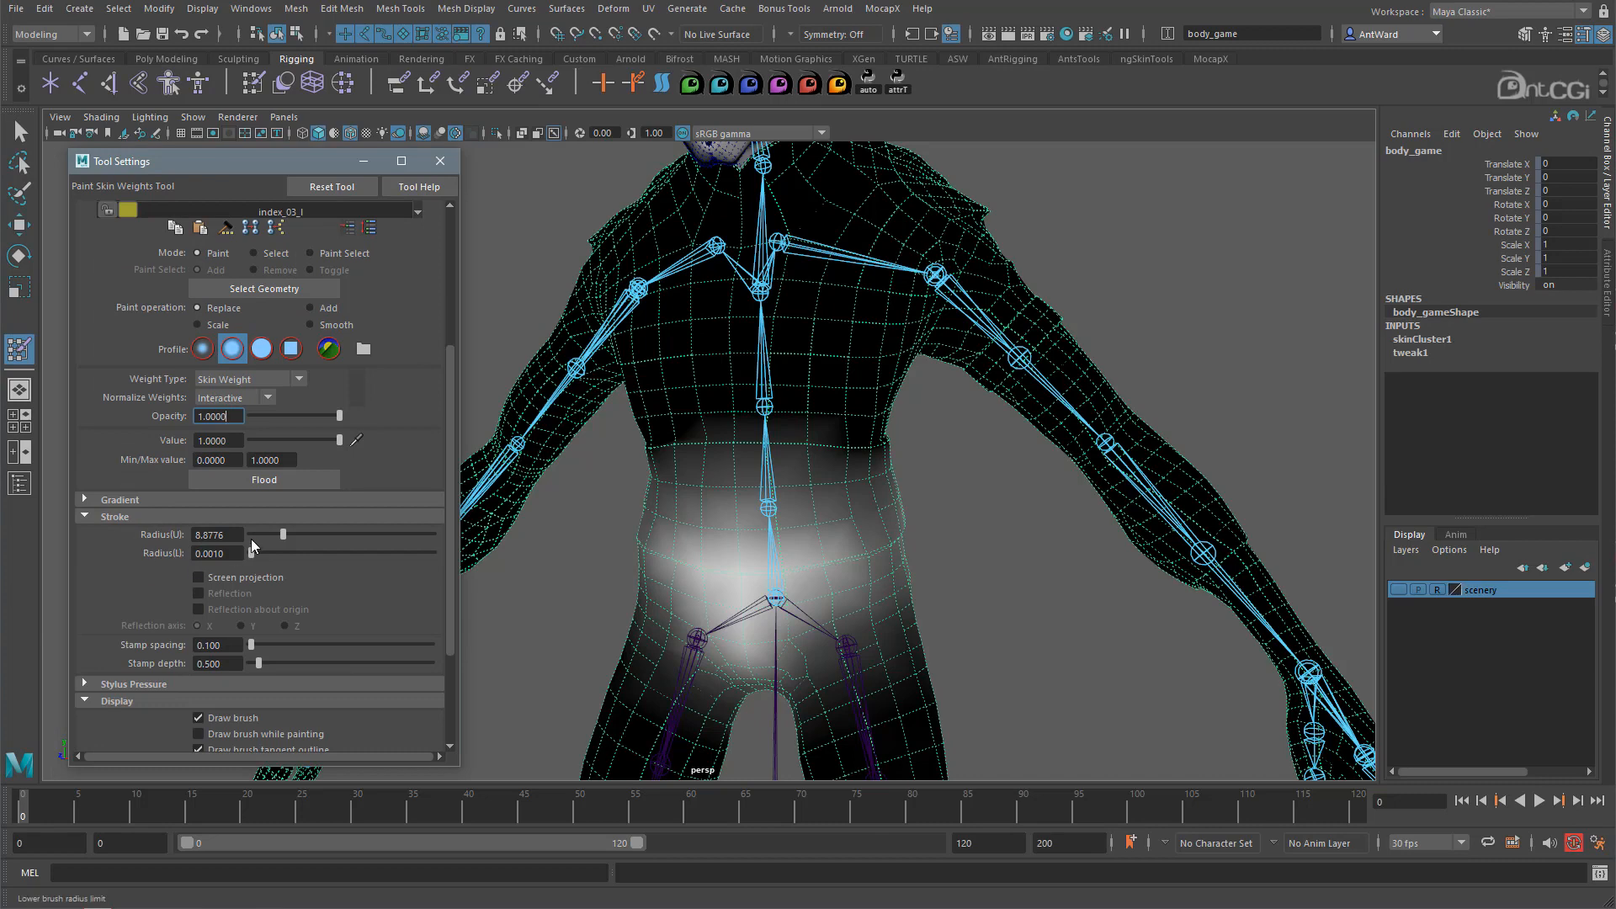
pyautogui.click(156, 517)
pyautogui.click(150, 534)
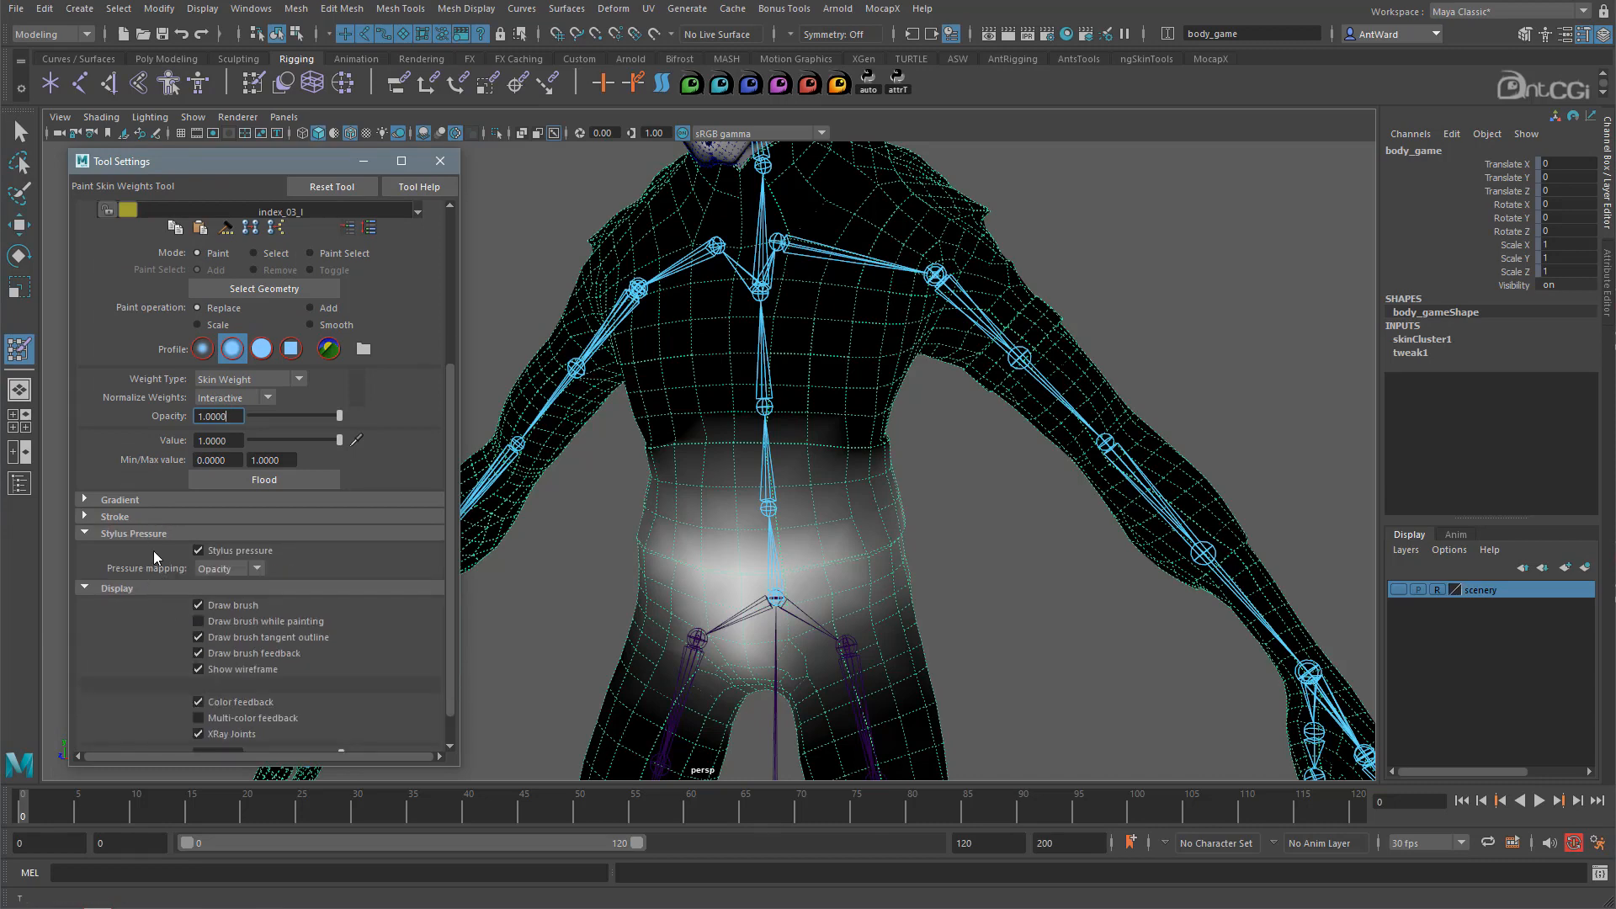
pyautogui.click(208, 532)
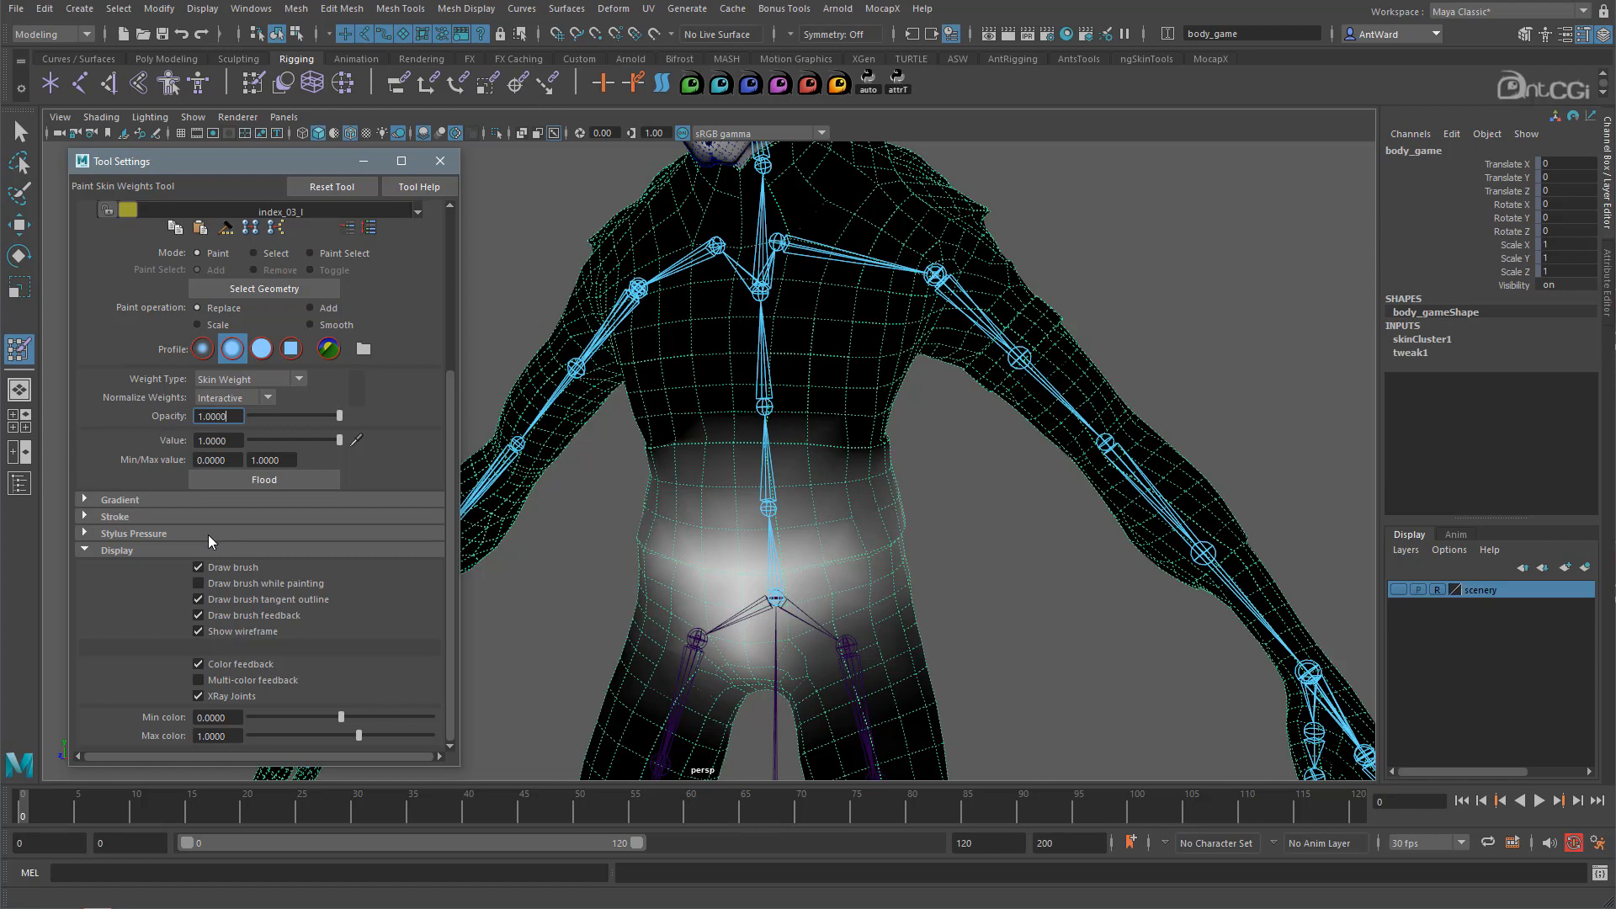
# Toggle XRay Joints off and on again, and collapse the Display settings
pyautogui.click(237, 696)
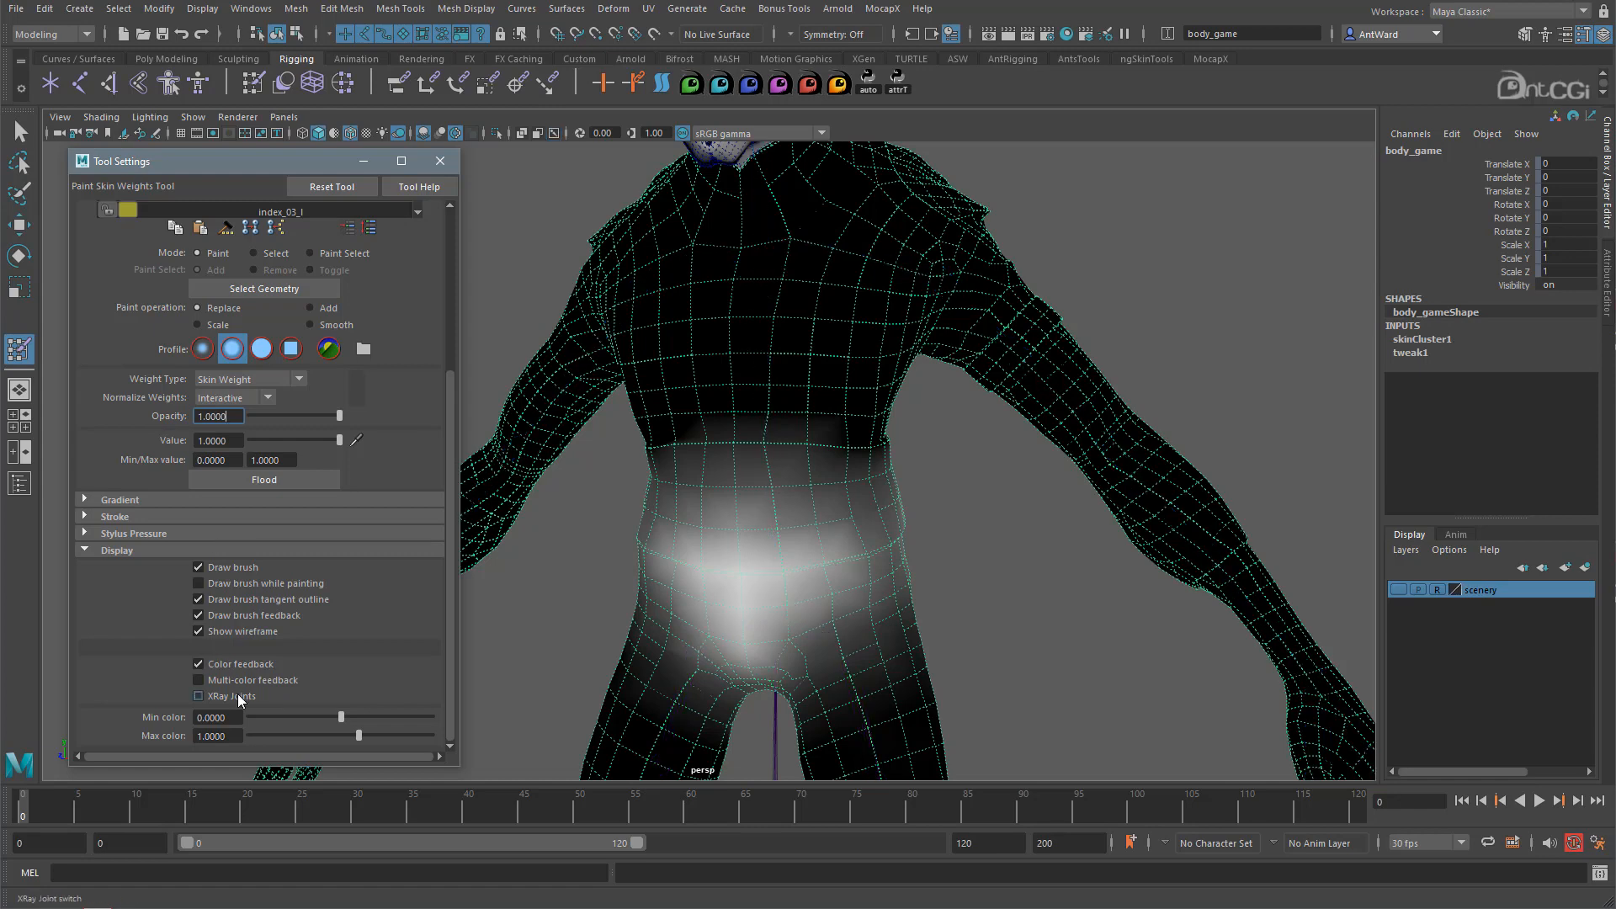
pyautogui.click(237, 695)
pyautogui.click(83, 549)
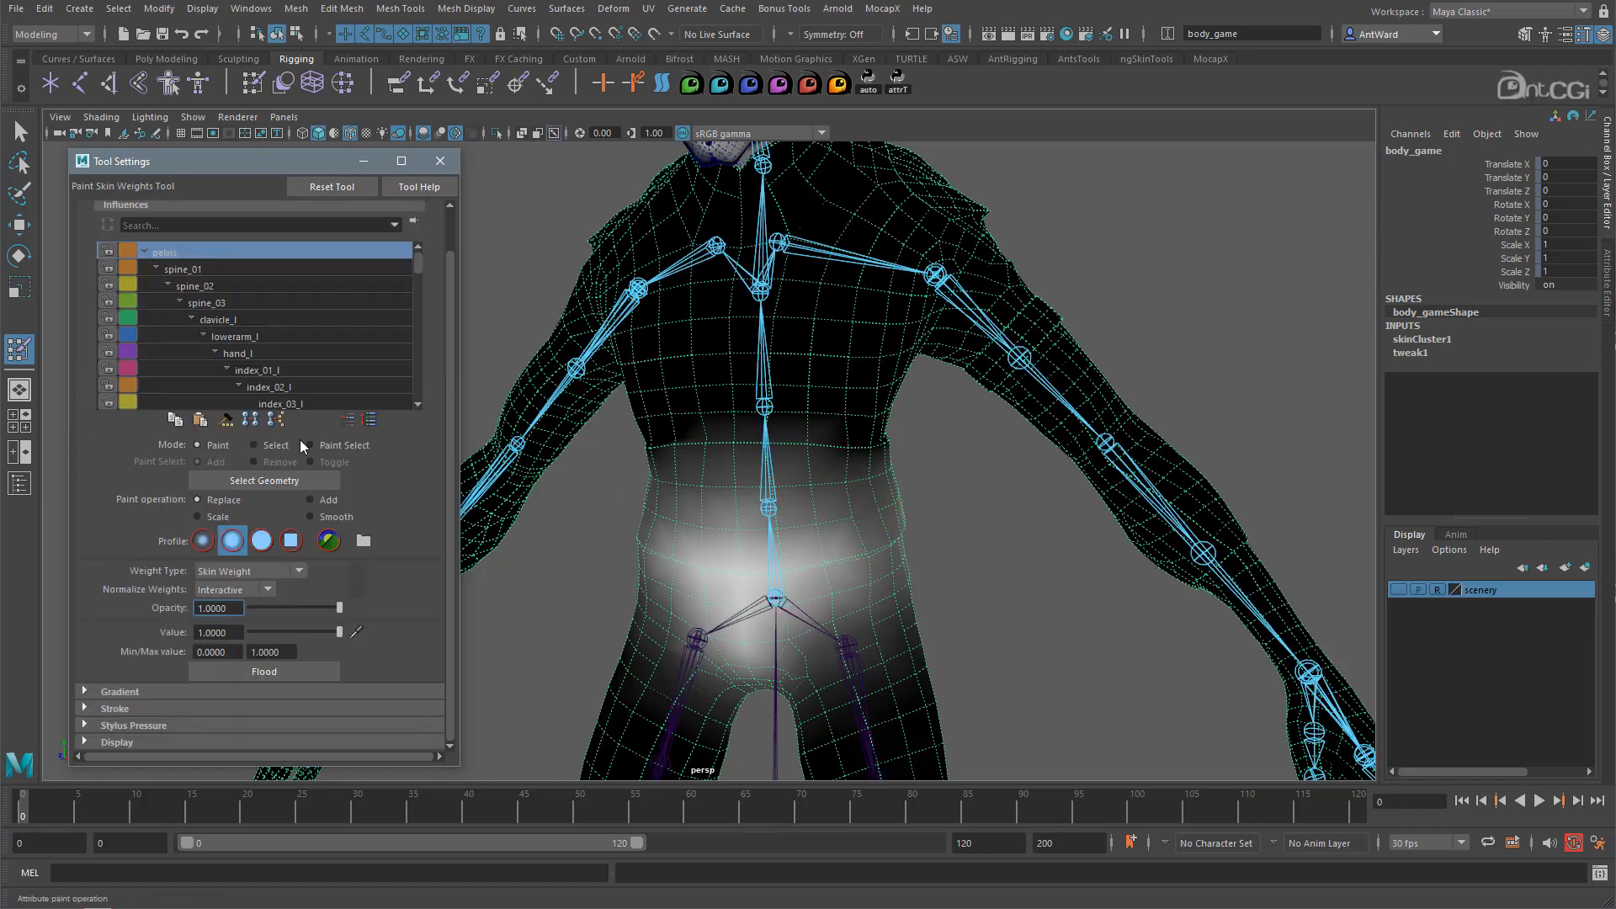
# Switch the body mesh to vertex selection and select two horizontal vertex loops around the waist
pyautogui.keyDown('alt'); pyautogui.moveTo(682, 660); pyautogui.dragTo(896, 448); pyautogui.keyUp('alt')
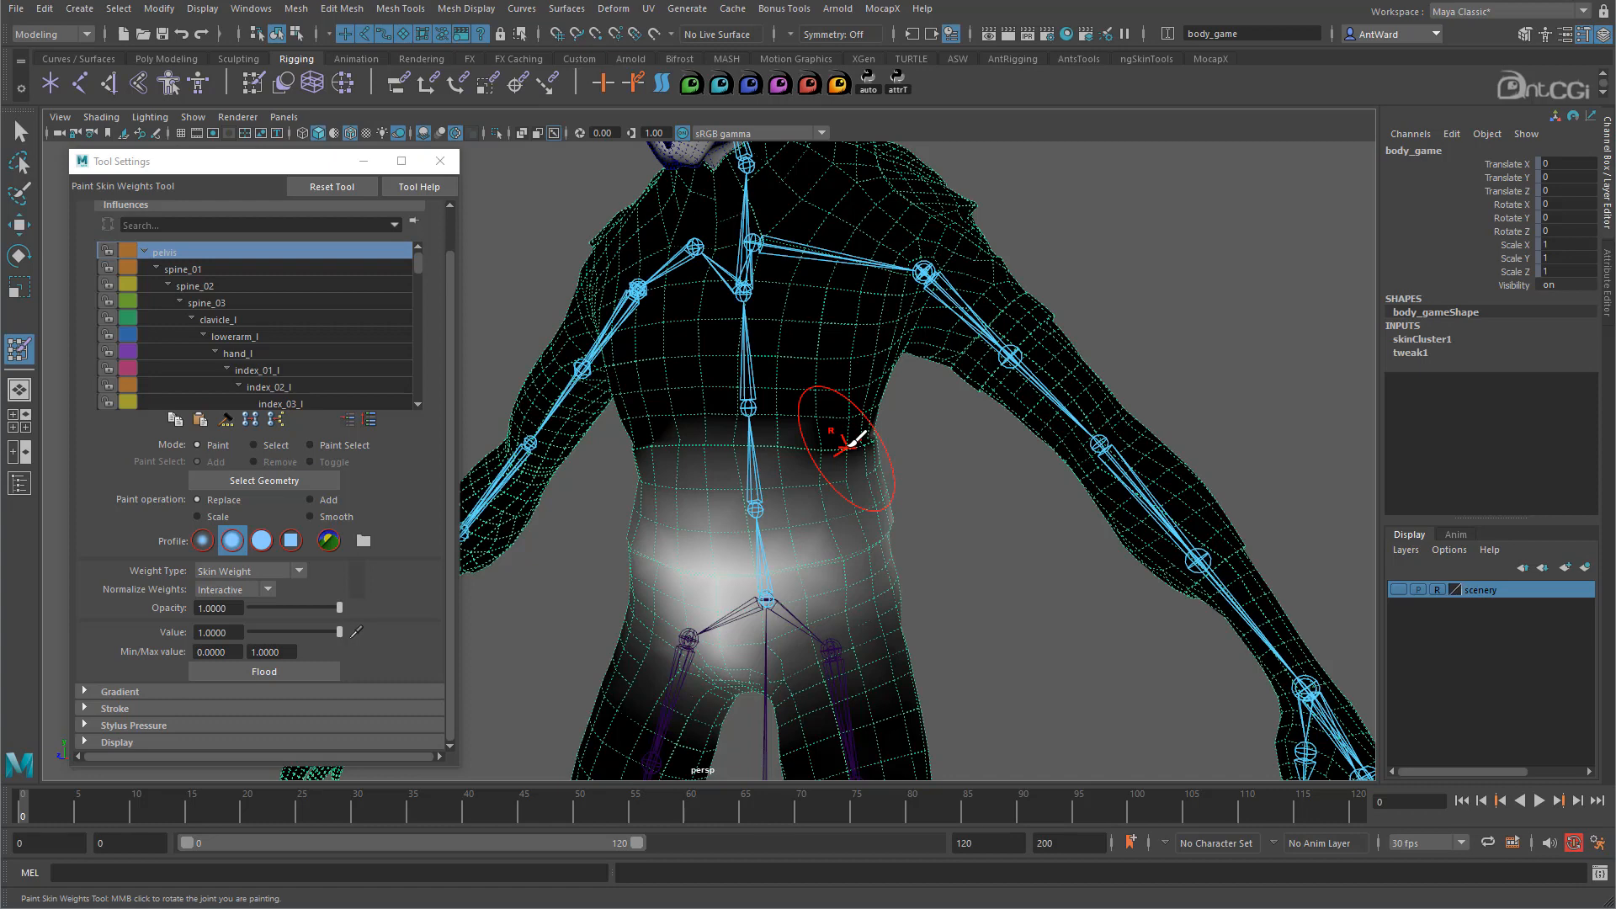
pyautogui.press('w')
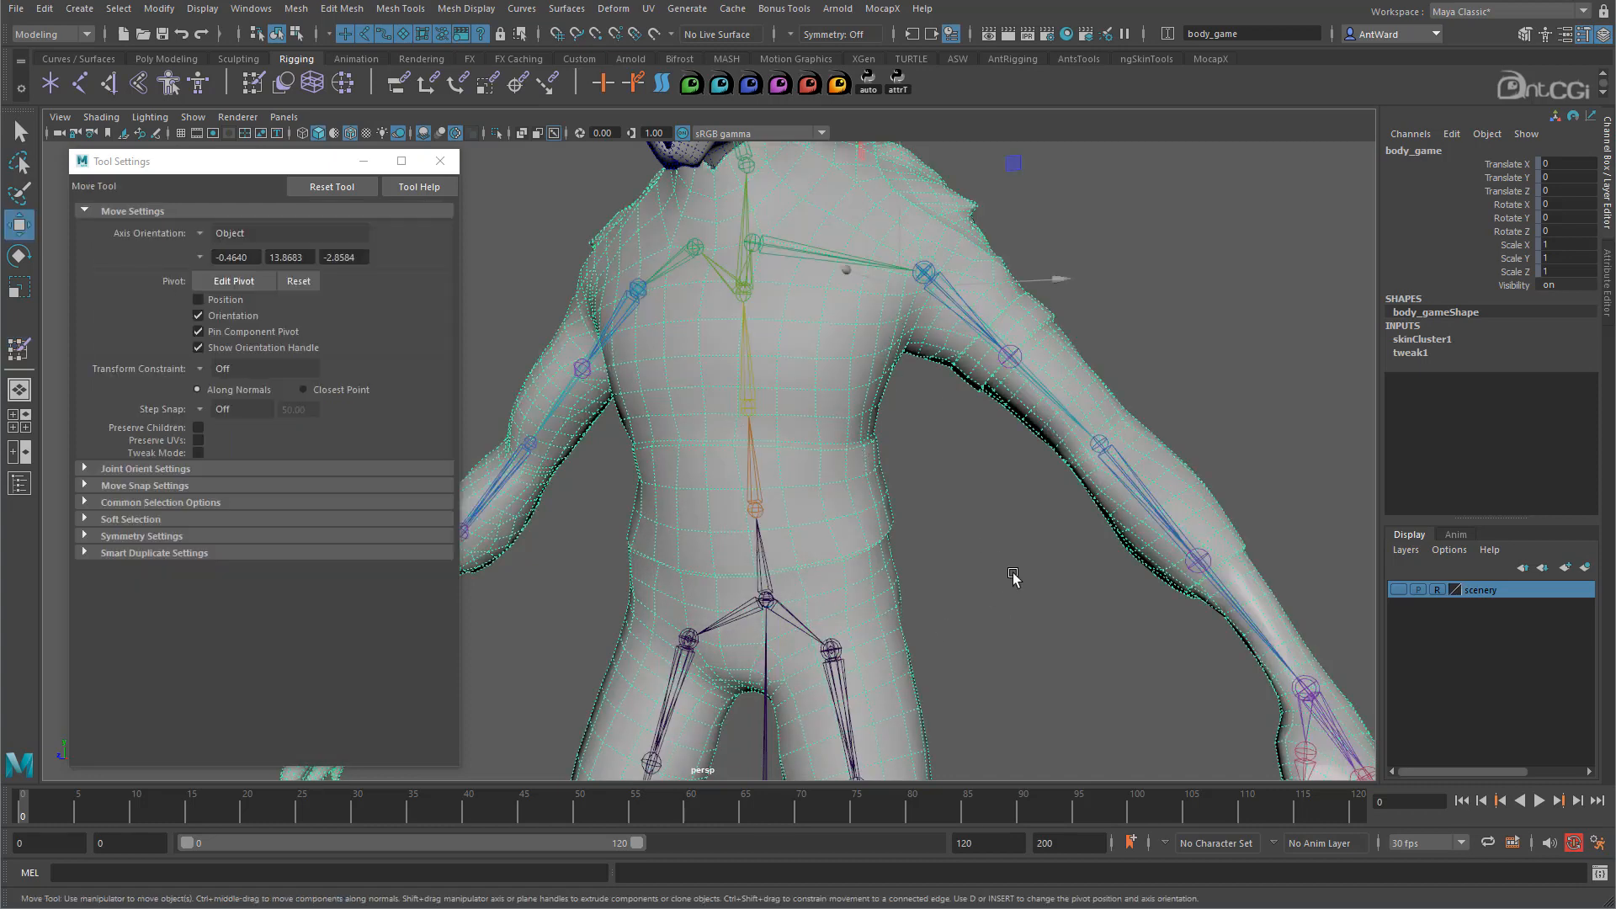
pyautogui.moveTo(912, 451)
pyautogui.keyDown('alt'); pyautogui.mouseDown()
pyautogui.moveTo(779, 483)
pyautogui.moveTo(910, 451)
pyautogui.mouseUp(); pyautogui.keyUp('alt')
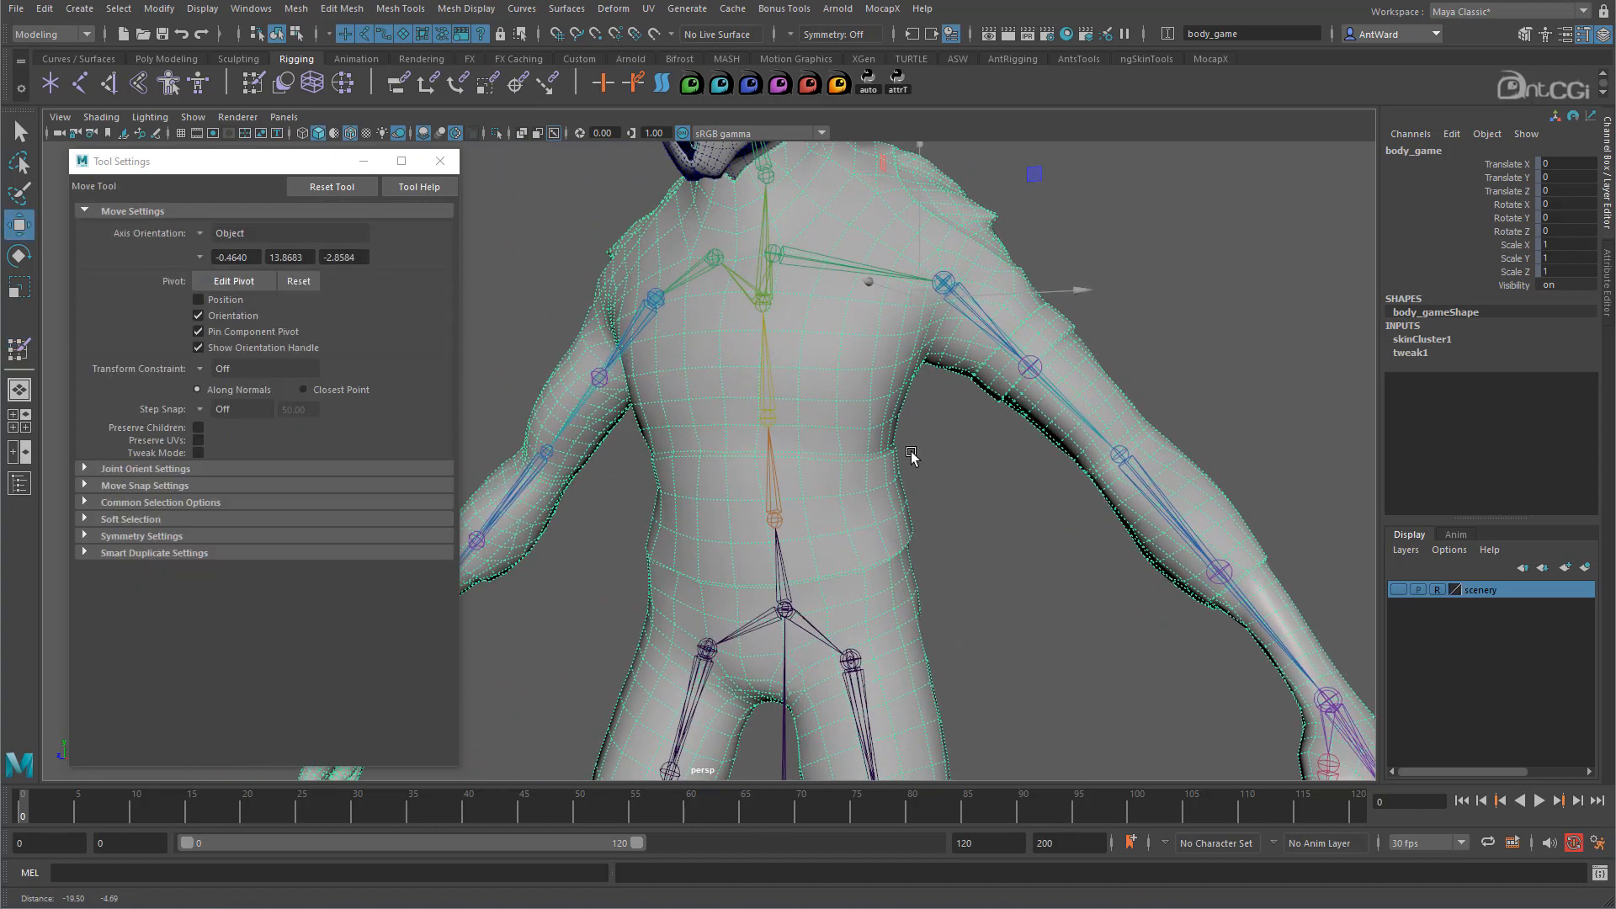
pyautogui.rightClick(867, 503)
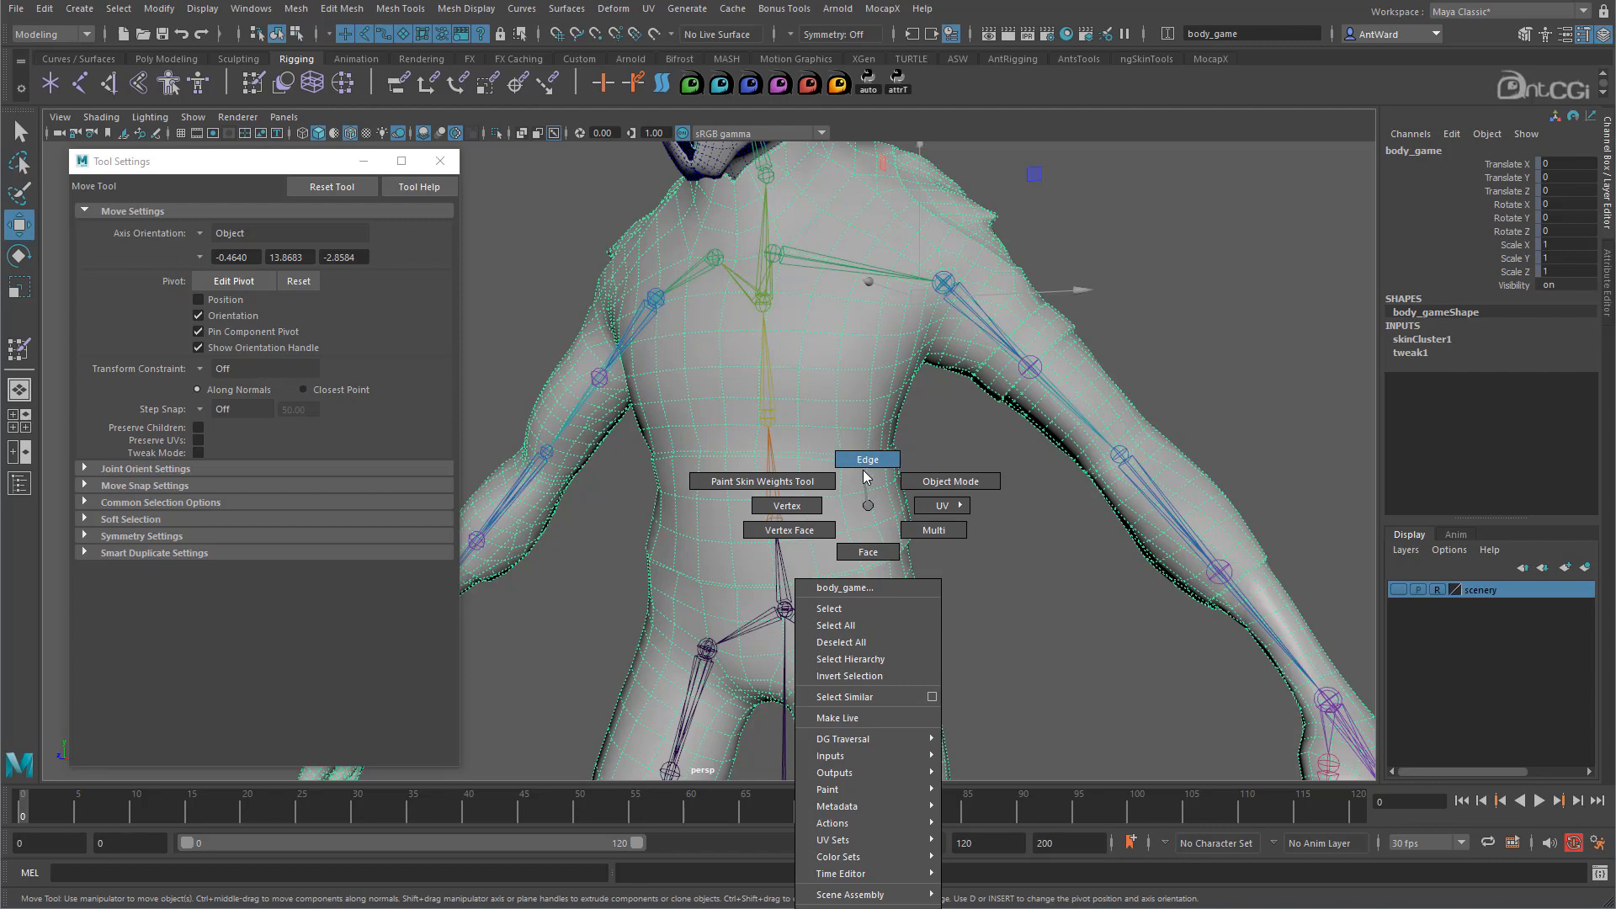
pyautogui.click(787, 505)
pyautogui.click(839, 496)
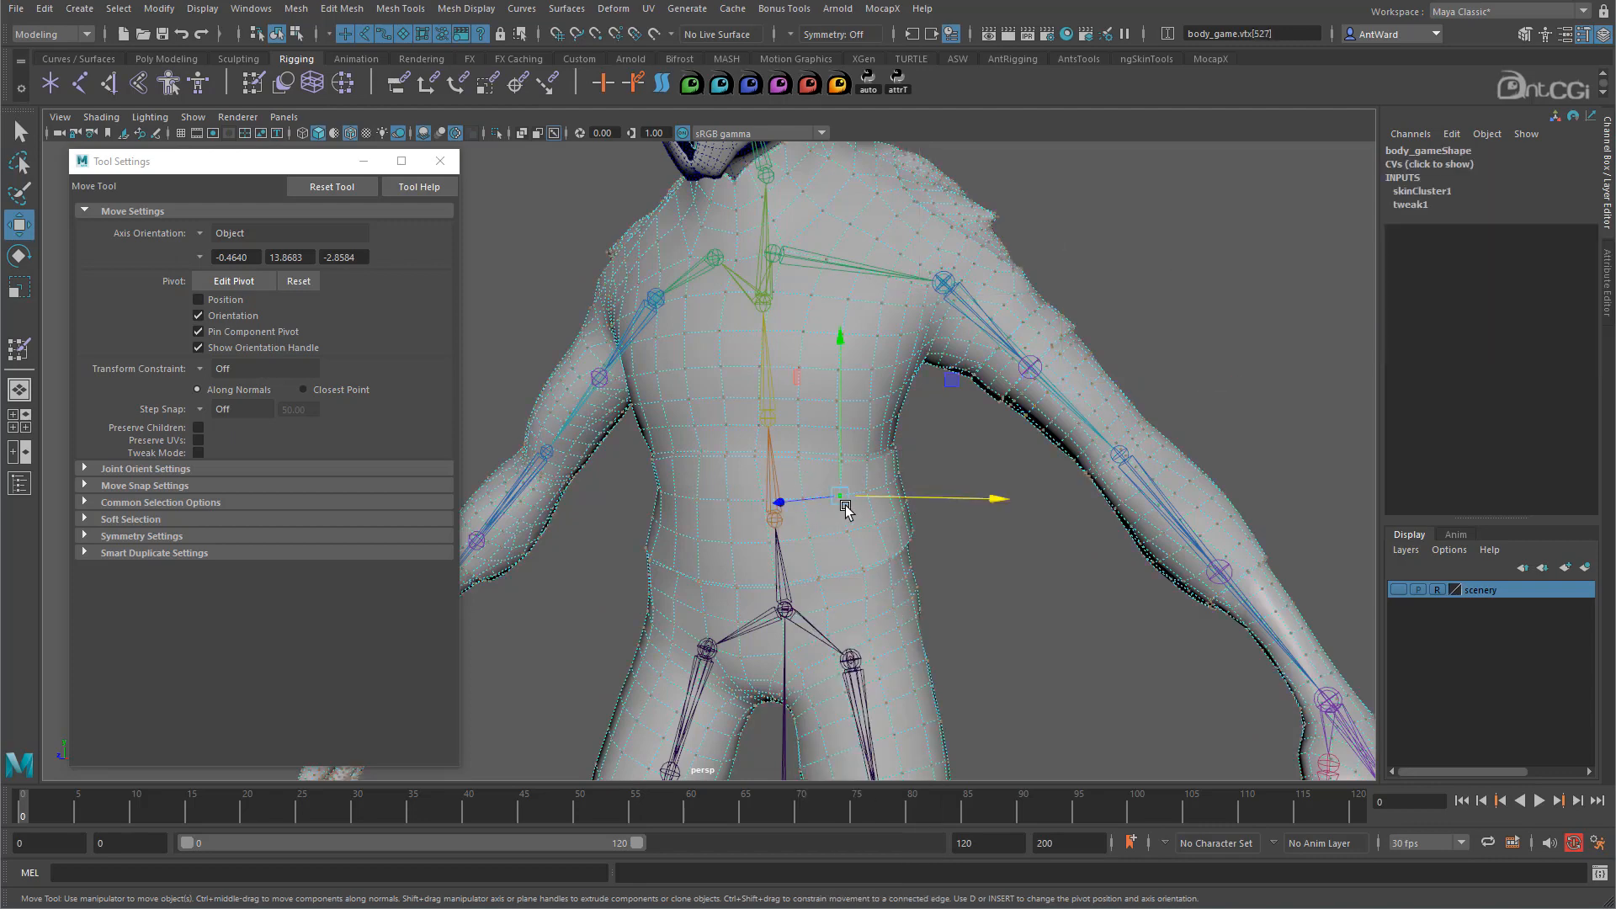
pyautogui.keyDown('shift'); pyautogui.doubleClick(875, 483); pyautogui.keyUp('shift')
pyautogui.keyDown('shift'); pyautogui.doubleClick(873, 528); pyautogui.keyUp('shift')
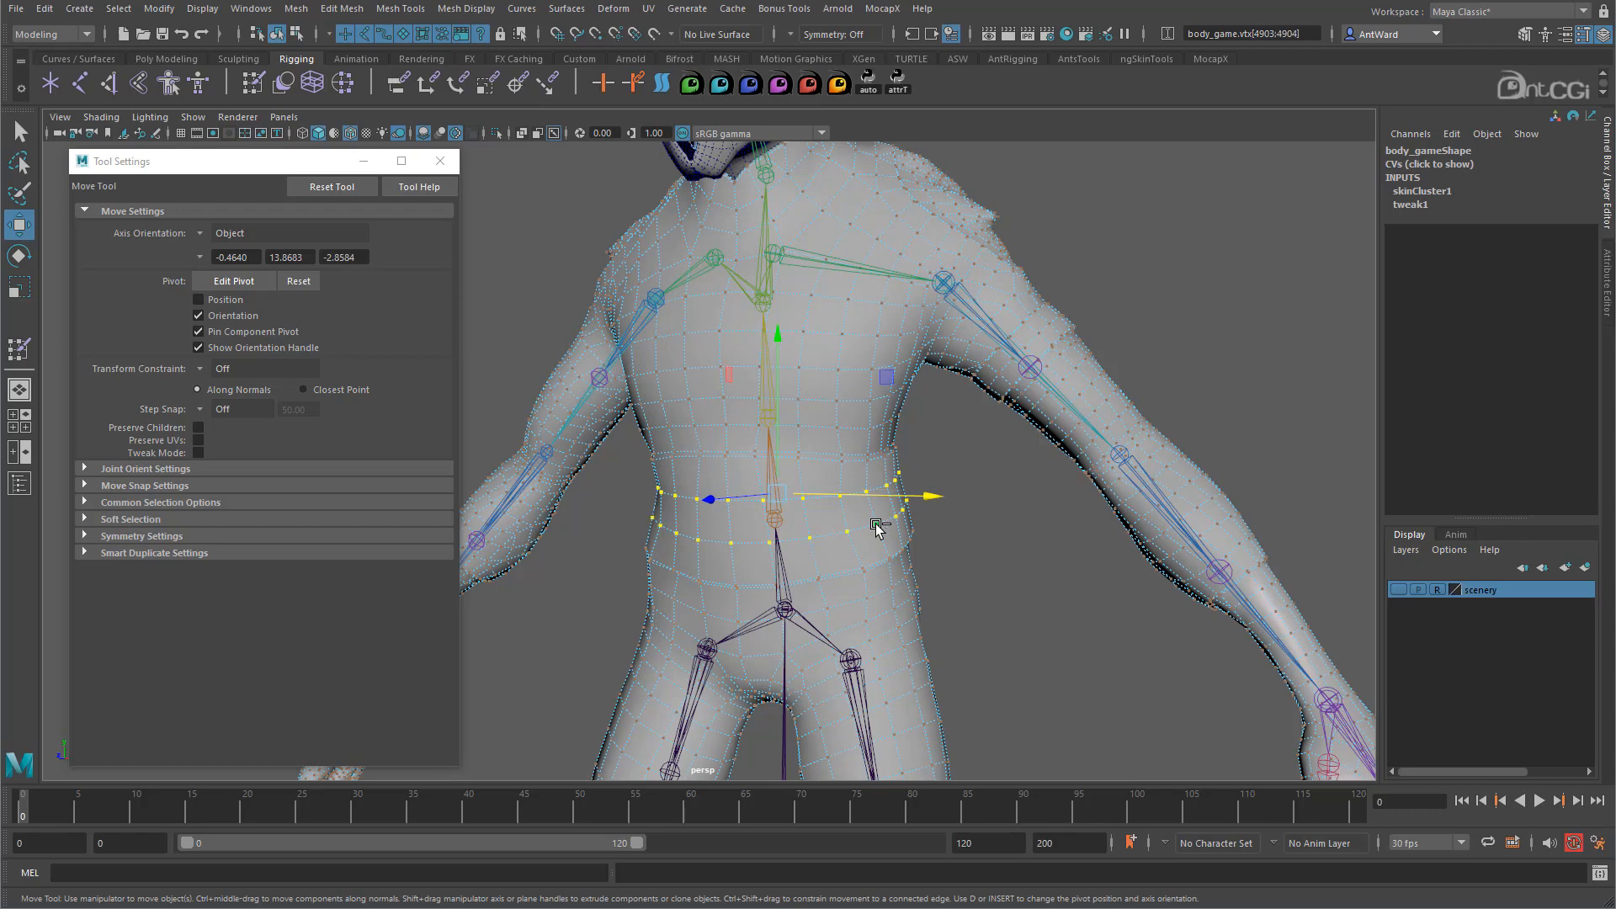
# Paint a test stroke of full pelvis weight across the waist with the vertex loops selected and undo it
pyautogui.click(20, 352)
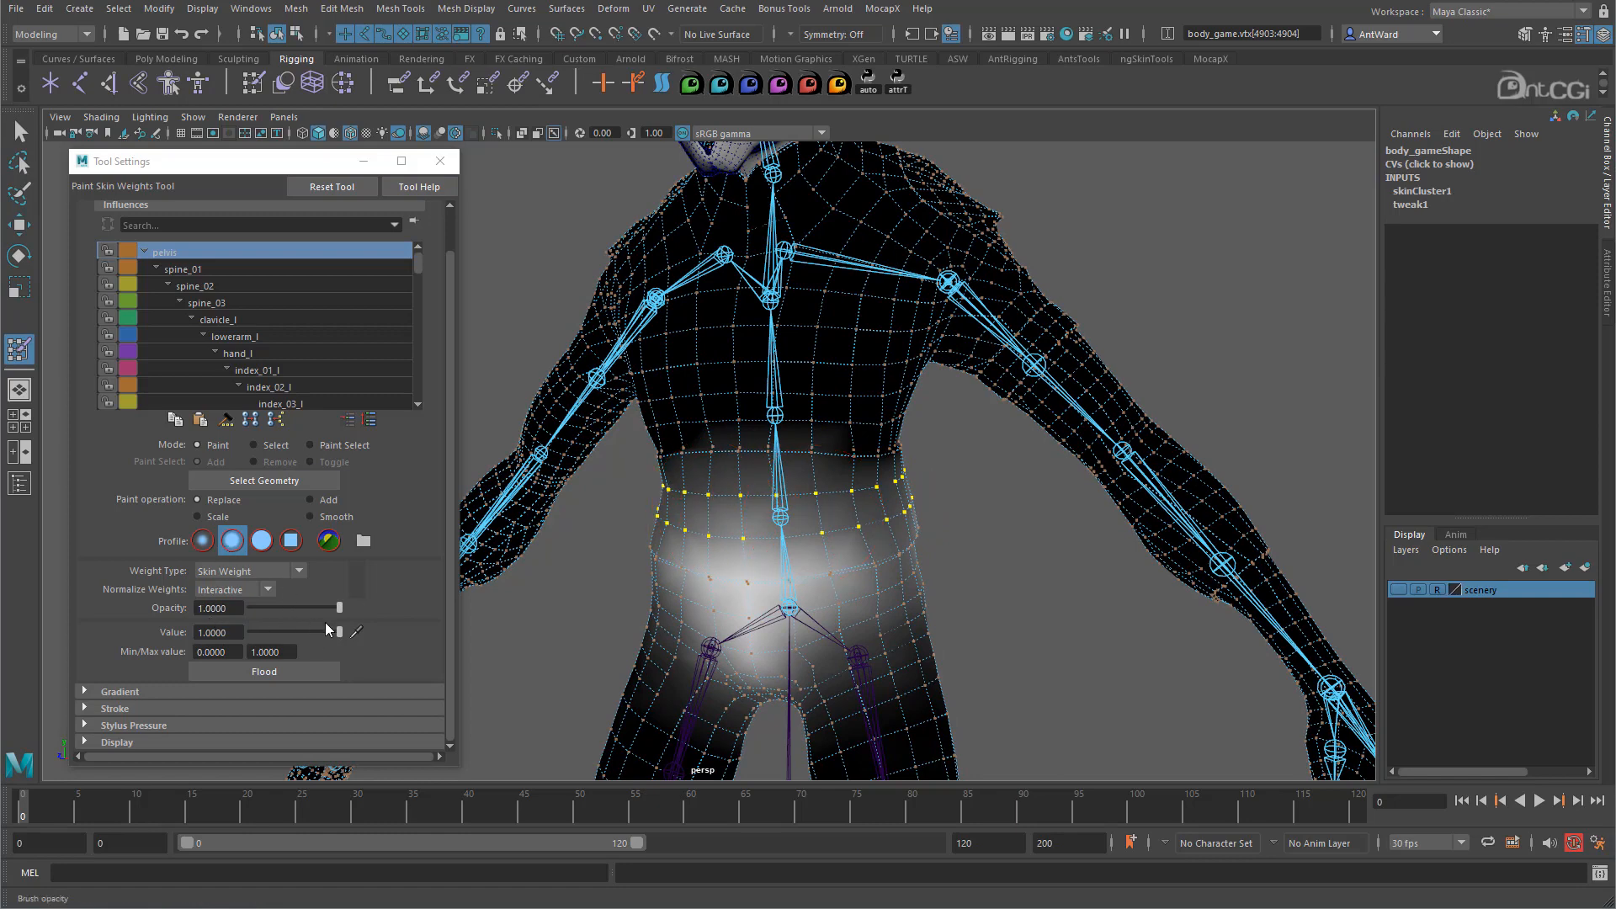
pyautogui.moveTo(723, 538); pyautogui.dragTo(866, 497)
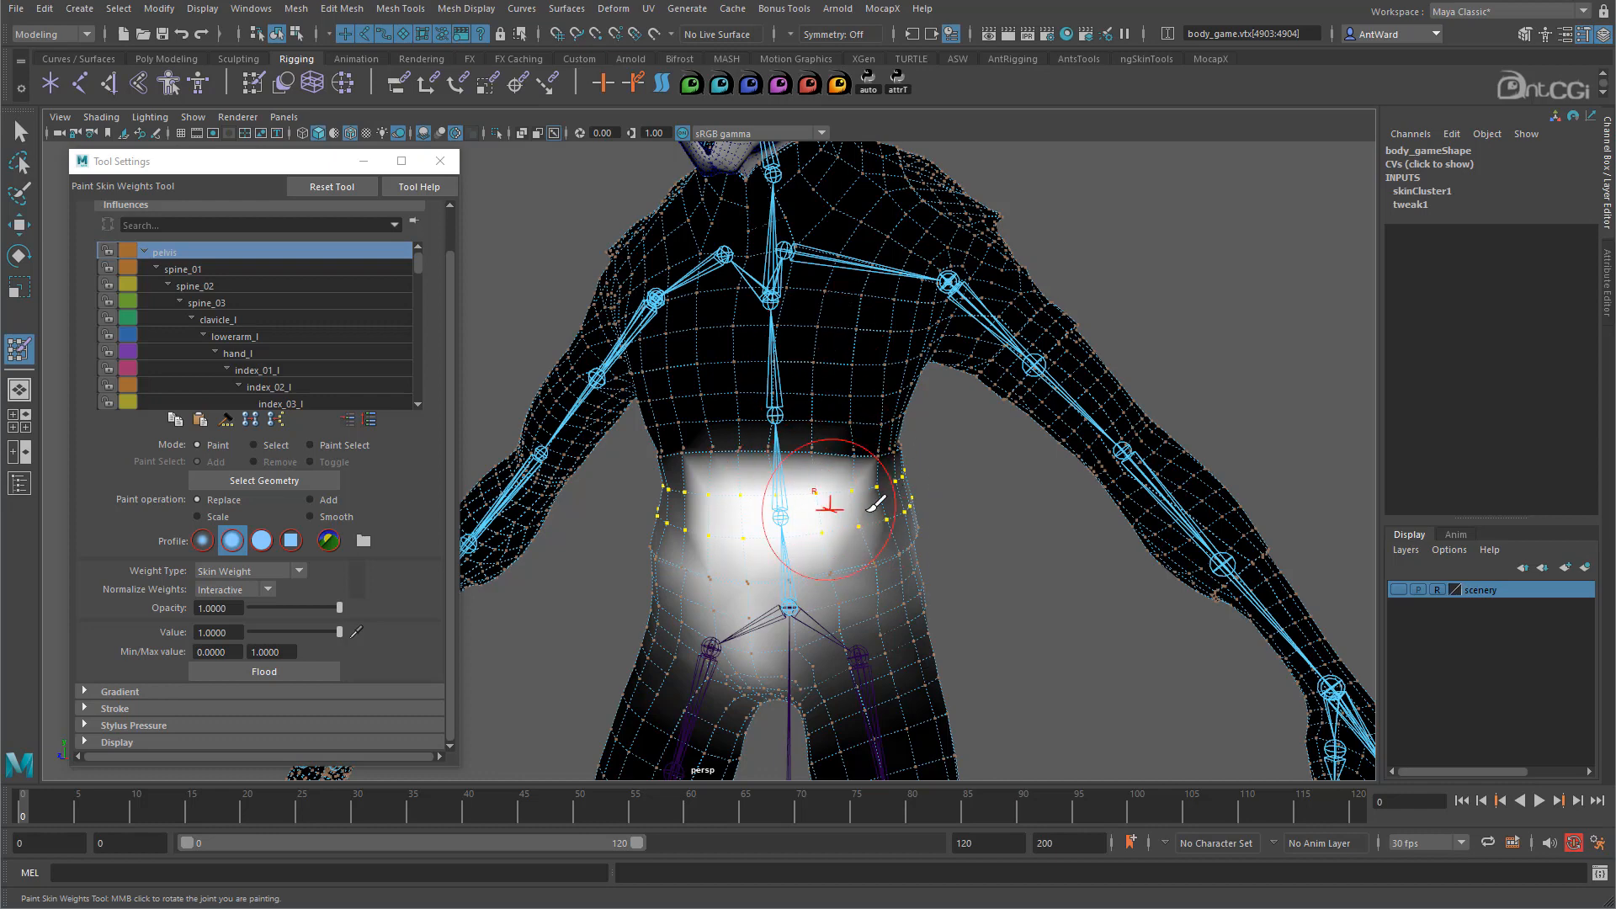
pyautogui.hotkey('ctrl', 'z')
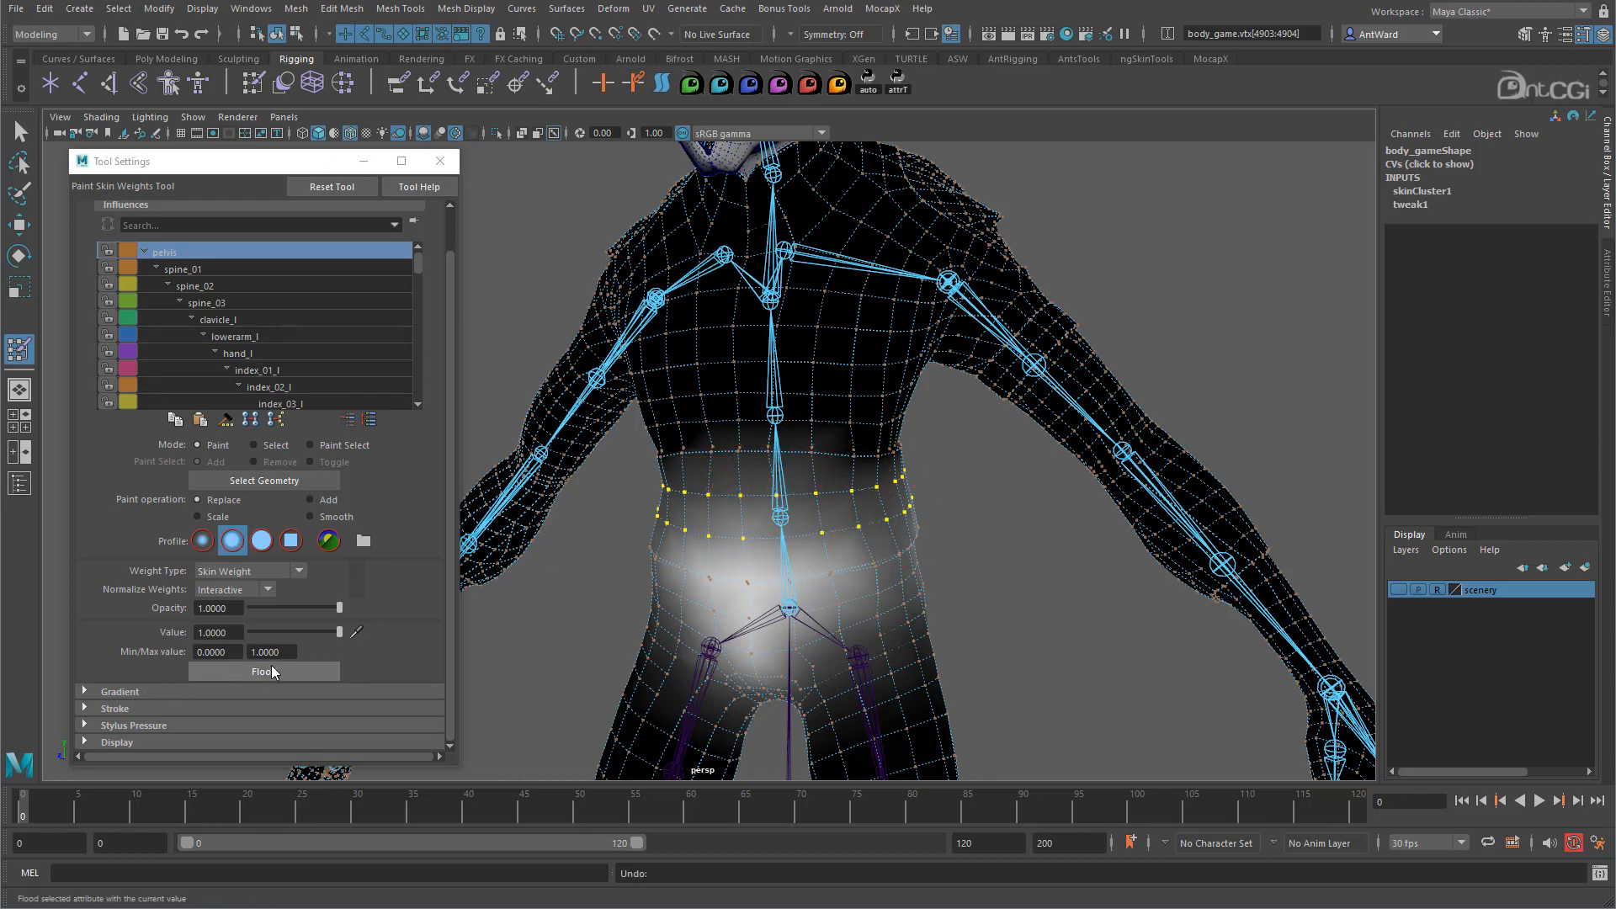
# Flood only the selected waist vertices with full pelvis weight and undo the flood
pyautogui.click(276, 670)
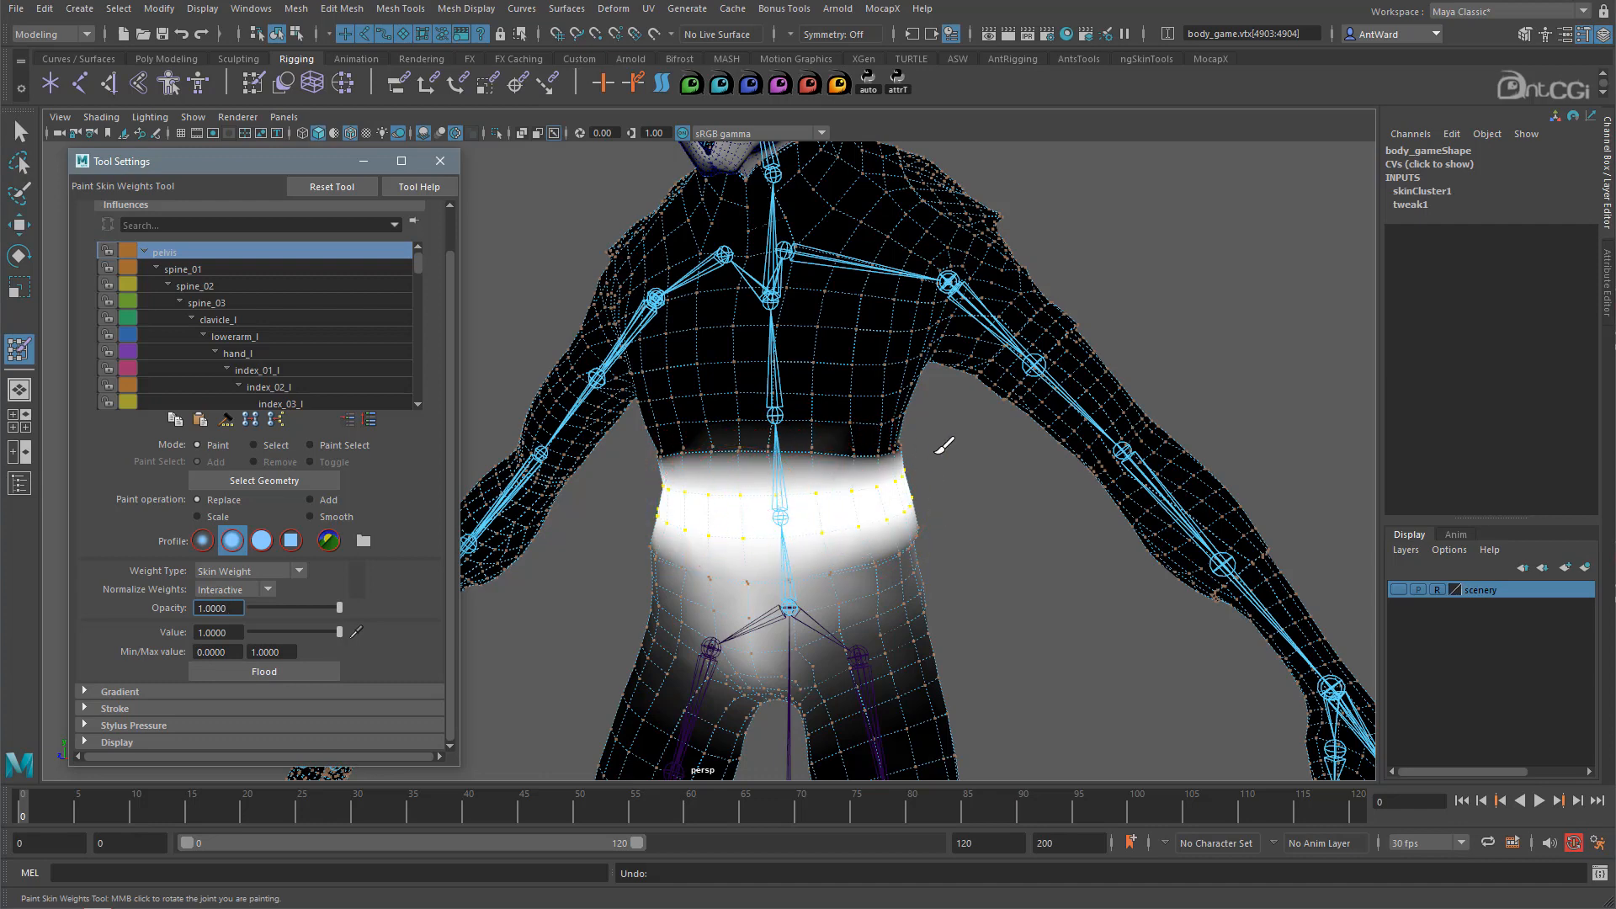
pyautogui.keyDown('alt'); pyautogui.moveTo(936, 451); pyautogui.dragTo(913, 451); pyautogui.keyUp('alt')
pyautogui.hotkey('ctrl', 'z')
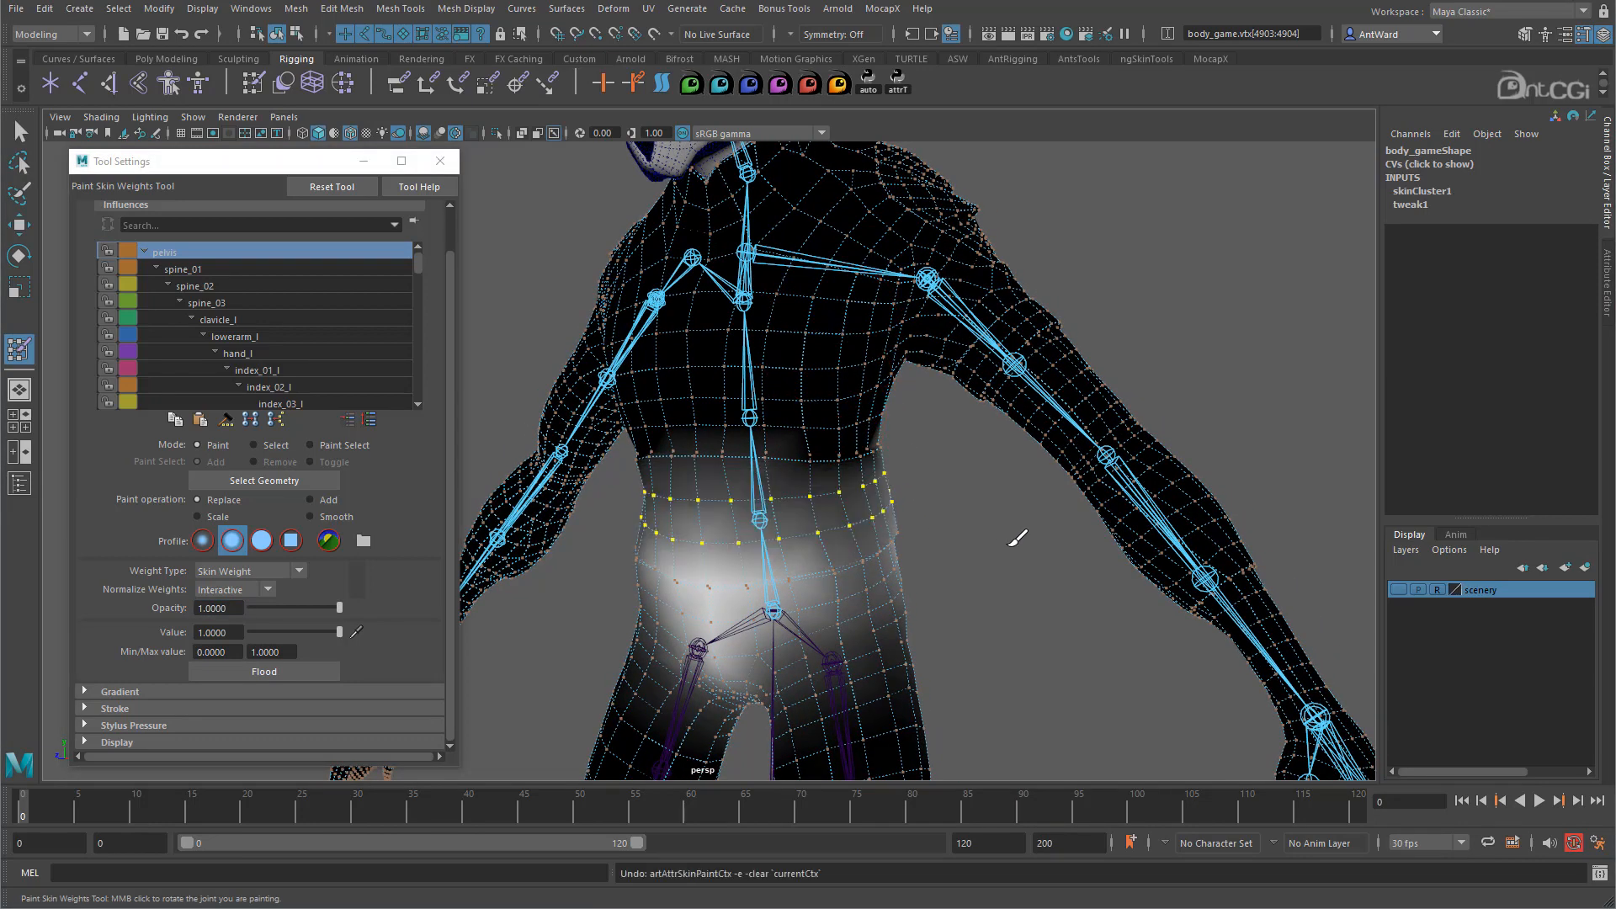
pyautogui.keyDown('alt'); pyautogui.moveTo(956, 480); pyautogui.dragTo(959, 497); pyautogui.keyUp('alt')
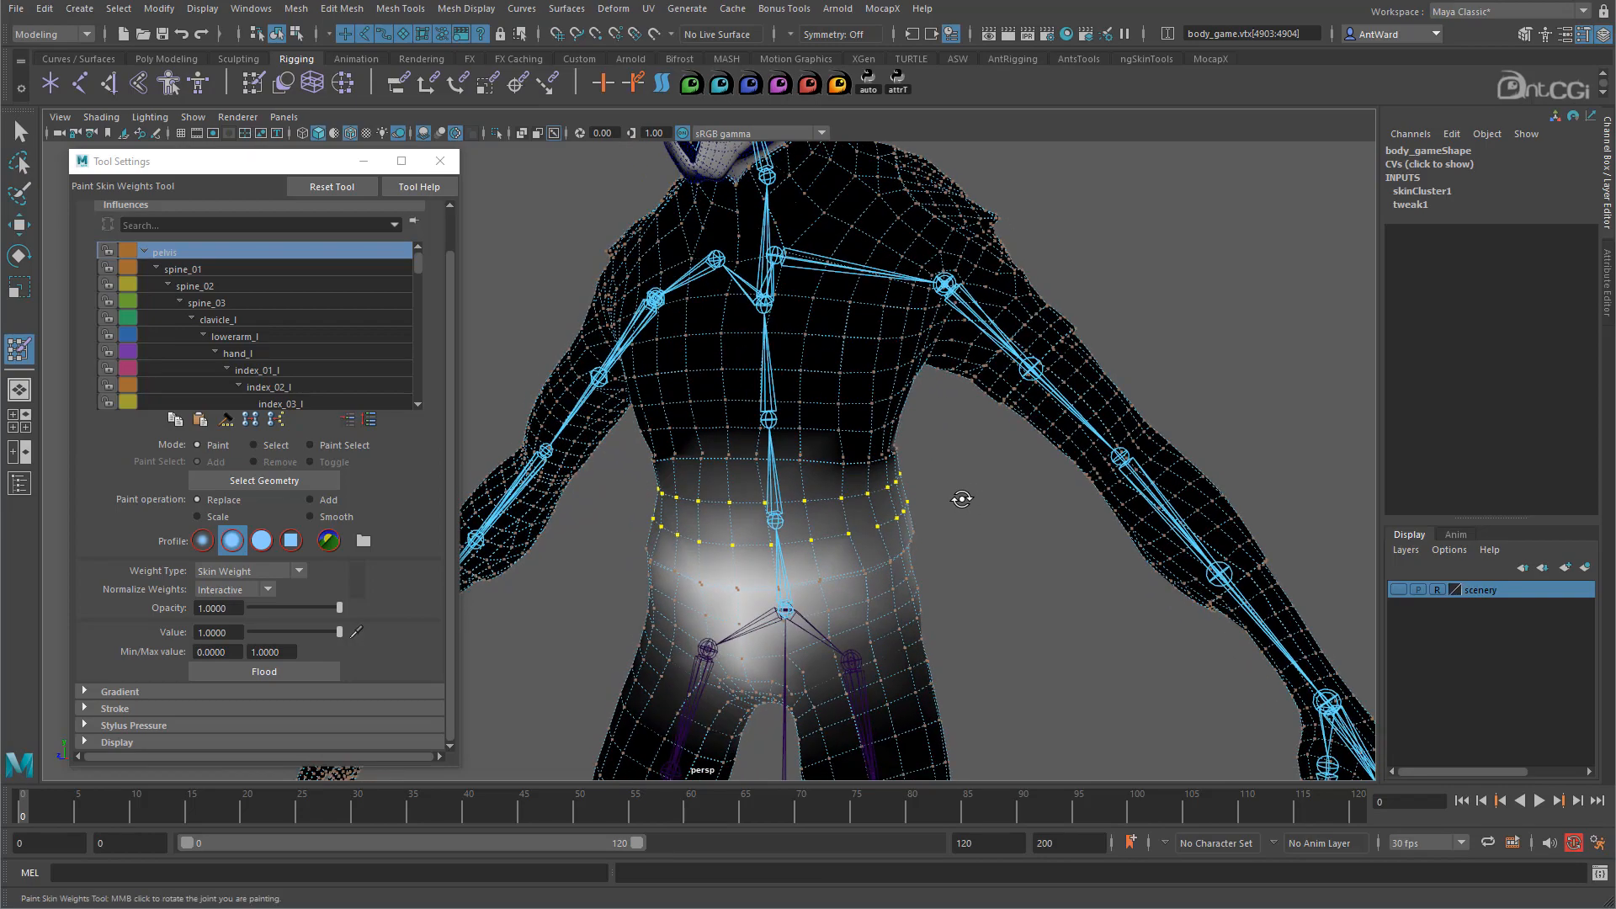
# Leave vertex selection, reselect the whole body mesh and reactivate the Paint Skin Weights tool
pyautogui.press('w')
pyautogui.click(1026, 558)
pyautogui.moveTo(963, 548)
pyautogui.keyDown('alt'); pyautogui.mouseDown()
pyautogui.moveTo(1041, 572)
pyautogui.moveTo(952, 559)
pyautogui.mouseUp(); pyautogui.keyUp('alt')
pyautogui.keyDown('alt'); pyautogui.moveTo(952, 558); pyautogui.dragTo(797, 479, button='right'); pyautogui.keyUp('alt')
pyautogui.keyDown('alt'); pyautogui.moveTo(797, 480); pyautogui.dragTo(764, 469); pyautogui.keyUp('alt')
pyautogui.keyDown('alt'); pyautogui.moveTo(764, 468); pyautogui.dragTo(749, 503, button='right'); pyautogui.keyUp('alt')
pyautogui.keyDown('alt'); pyautogui.moveTo(749, 503); pyautogui.dragTo(799, 484, button='middle'); pyautogui.keyUp('alt')
pyautogui.click(822, 472)
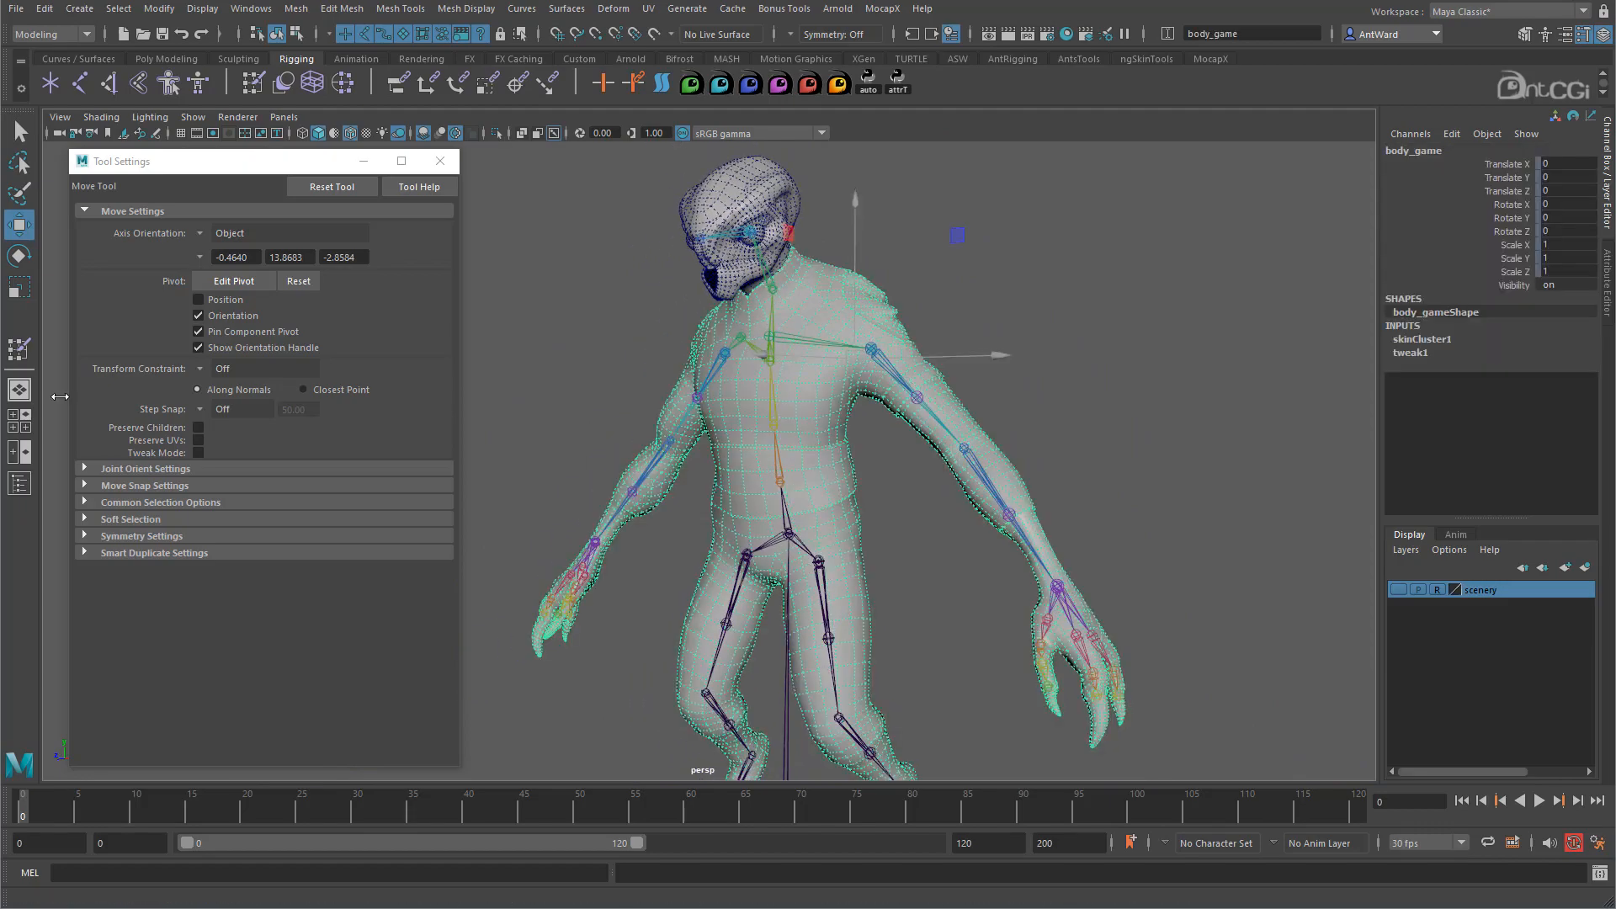
pyautogui.click(19, 348)
pyautogui.moveTo(833, 463)
pyautogui.keyDown('alt'); pyautogui.mouseDown()
pyautogui.moveTo(1010, 457)
pyautogui.moveTo(764, 462)
pyautogui.moveTo(931, 496)
pyautogui.mouseUp(); pyautogui.keyUp('alt')
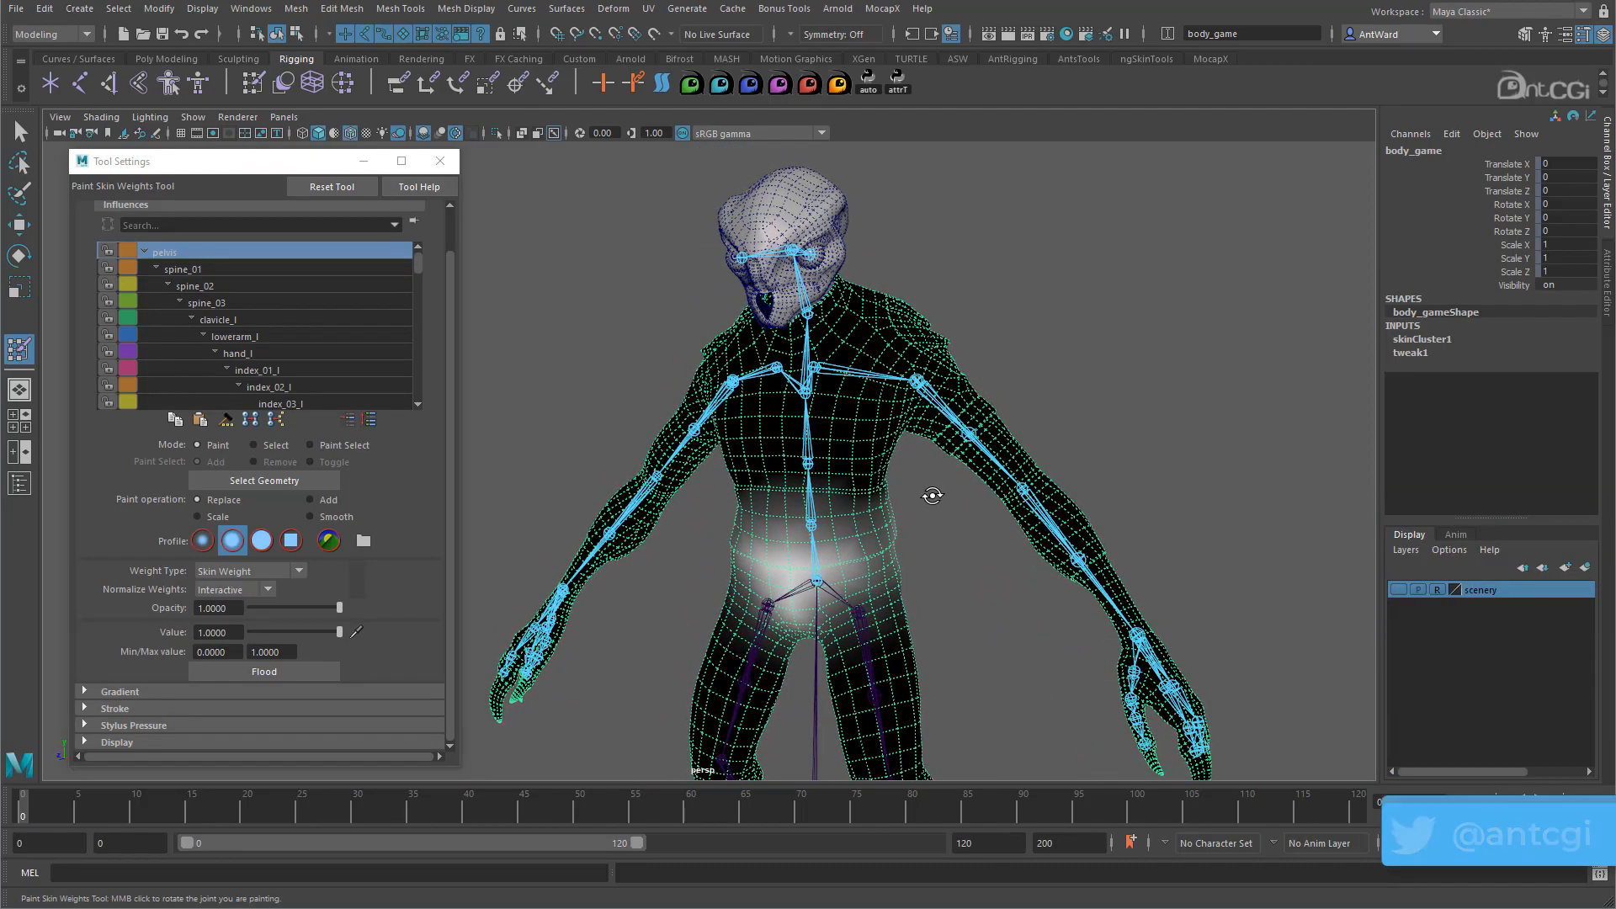